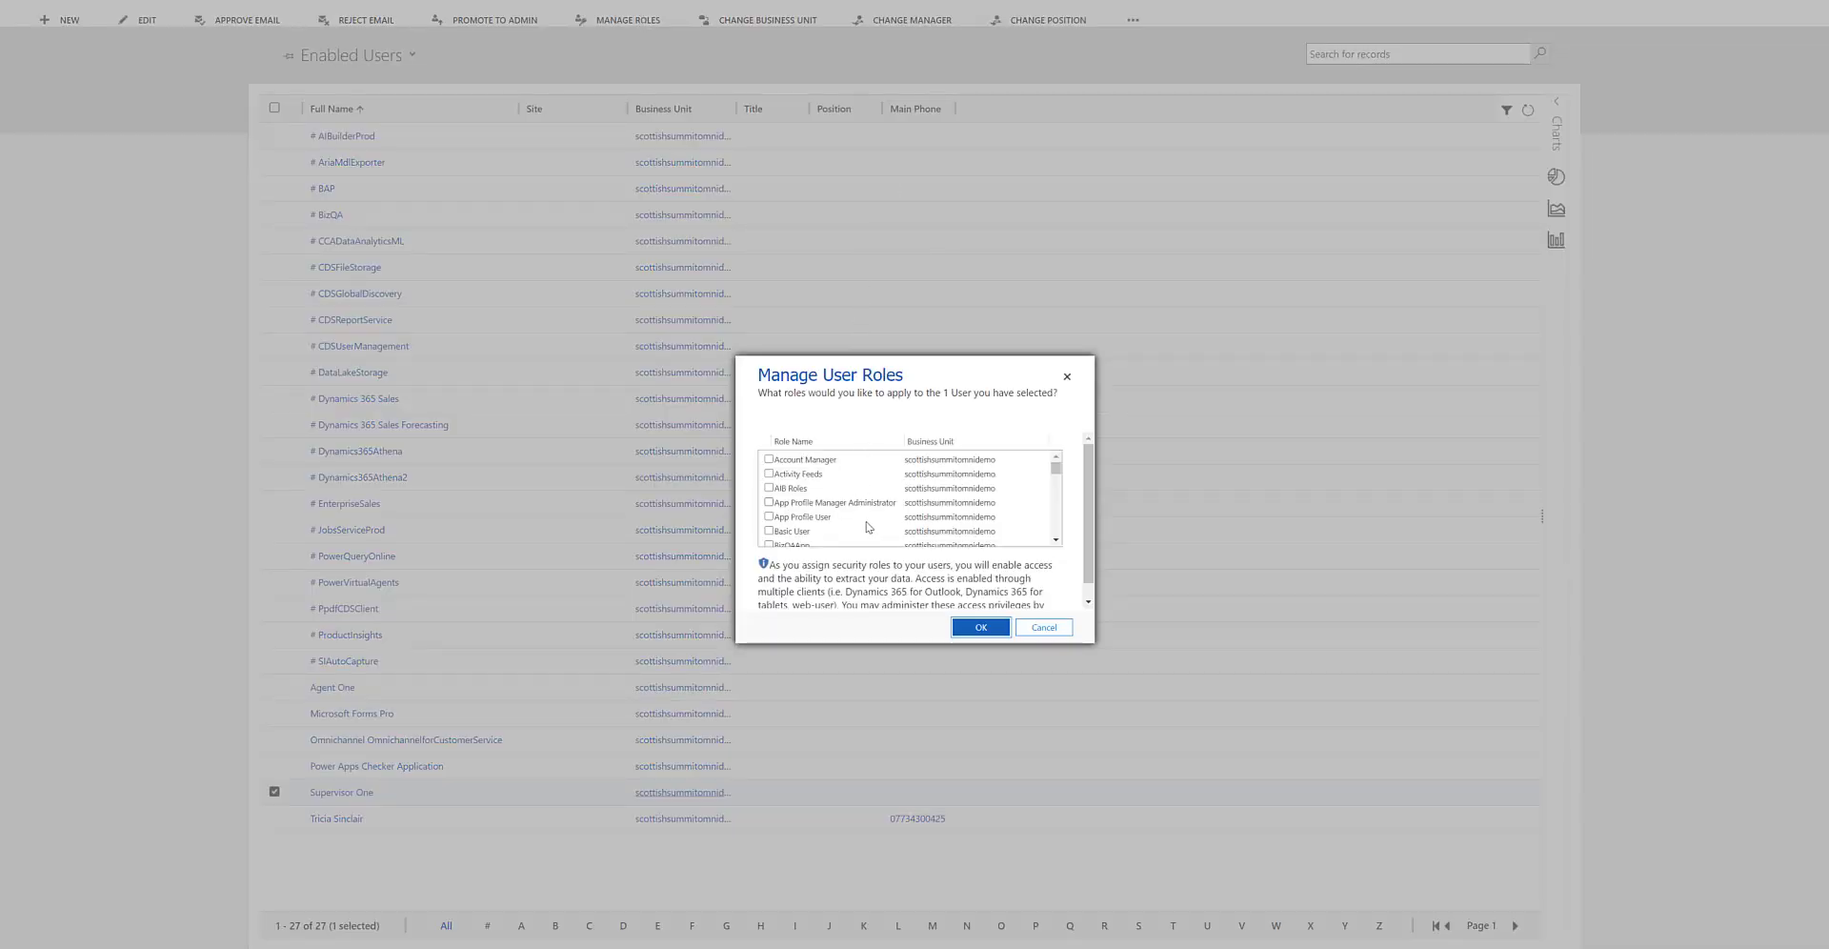
Select the Basic User role for Supervisor One and go through the other security roles in the list.
scroll(868, 515, "down", 2)
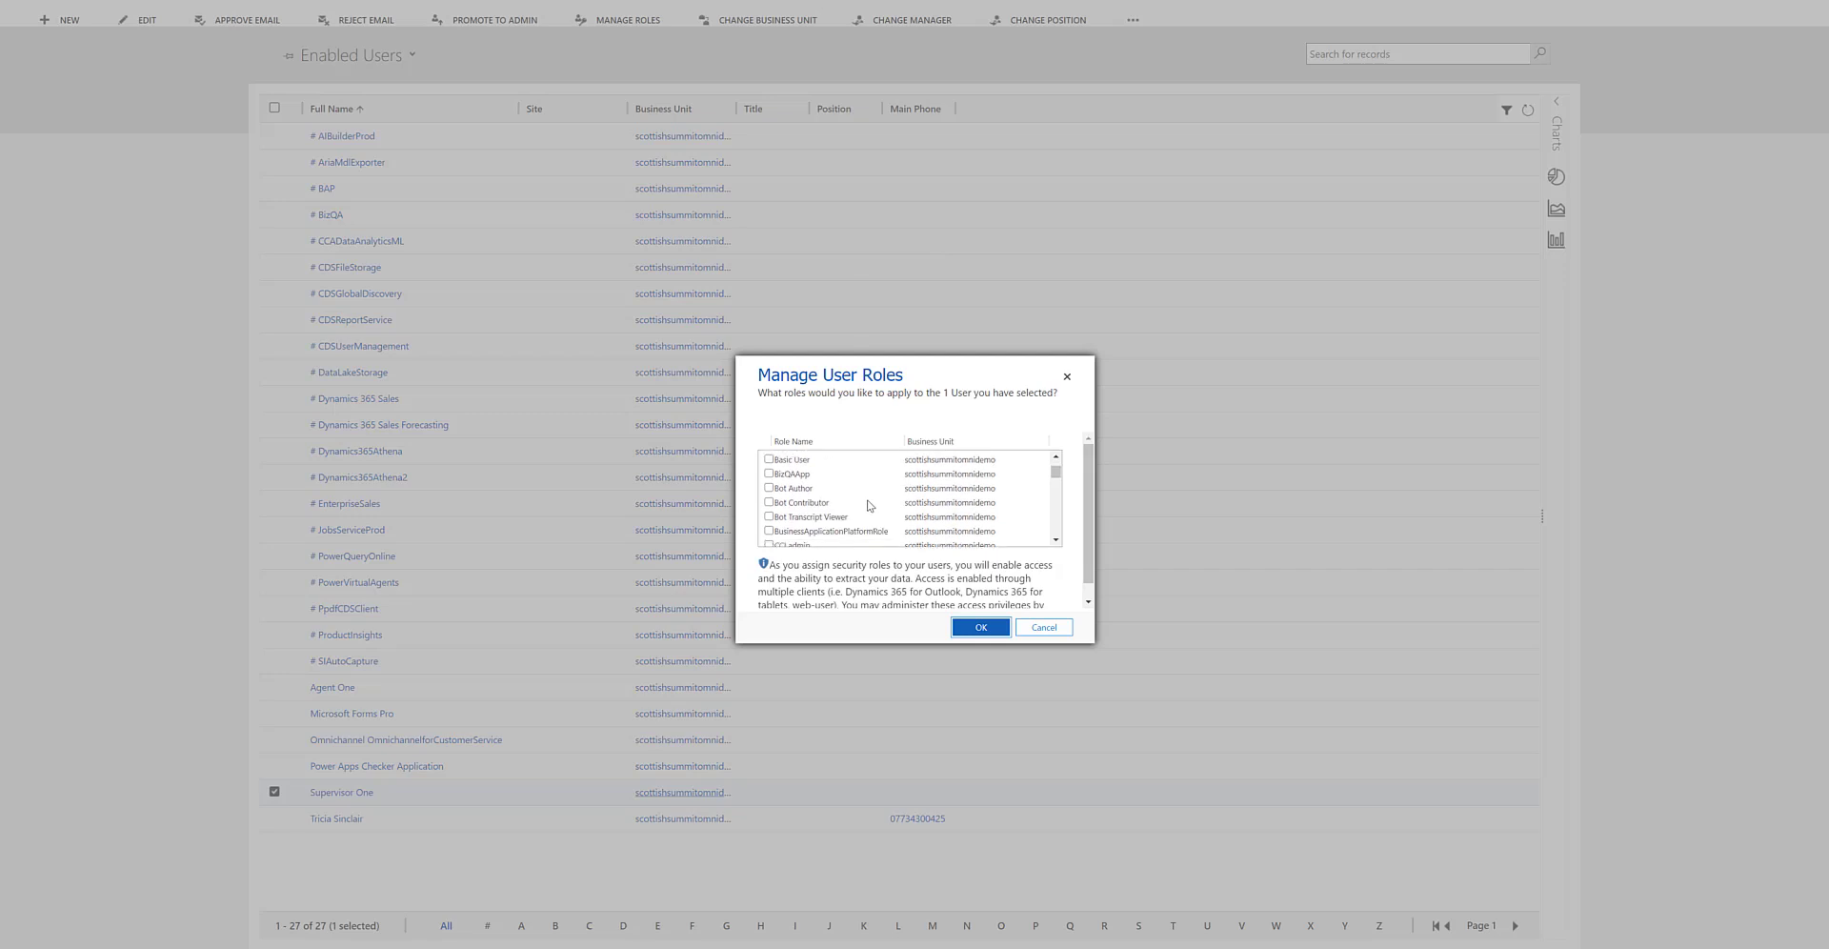
left_click(803, 464)
left_click(1057, 540)
left_click(1057, 540)
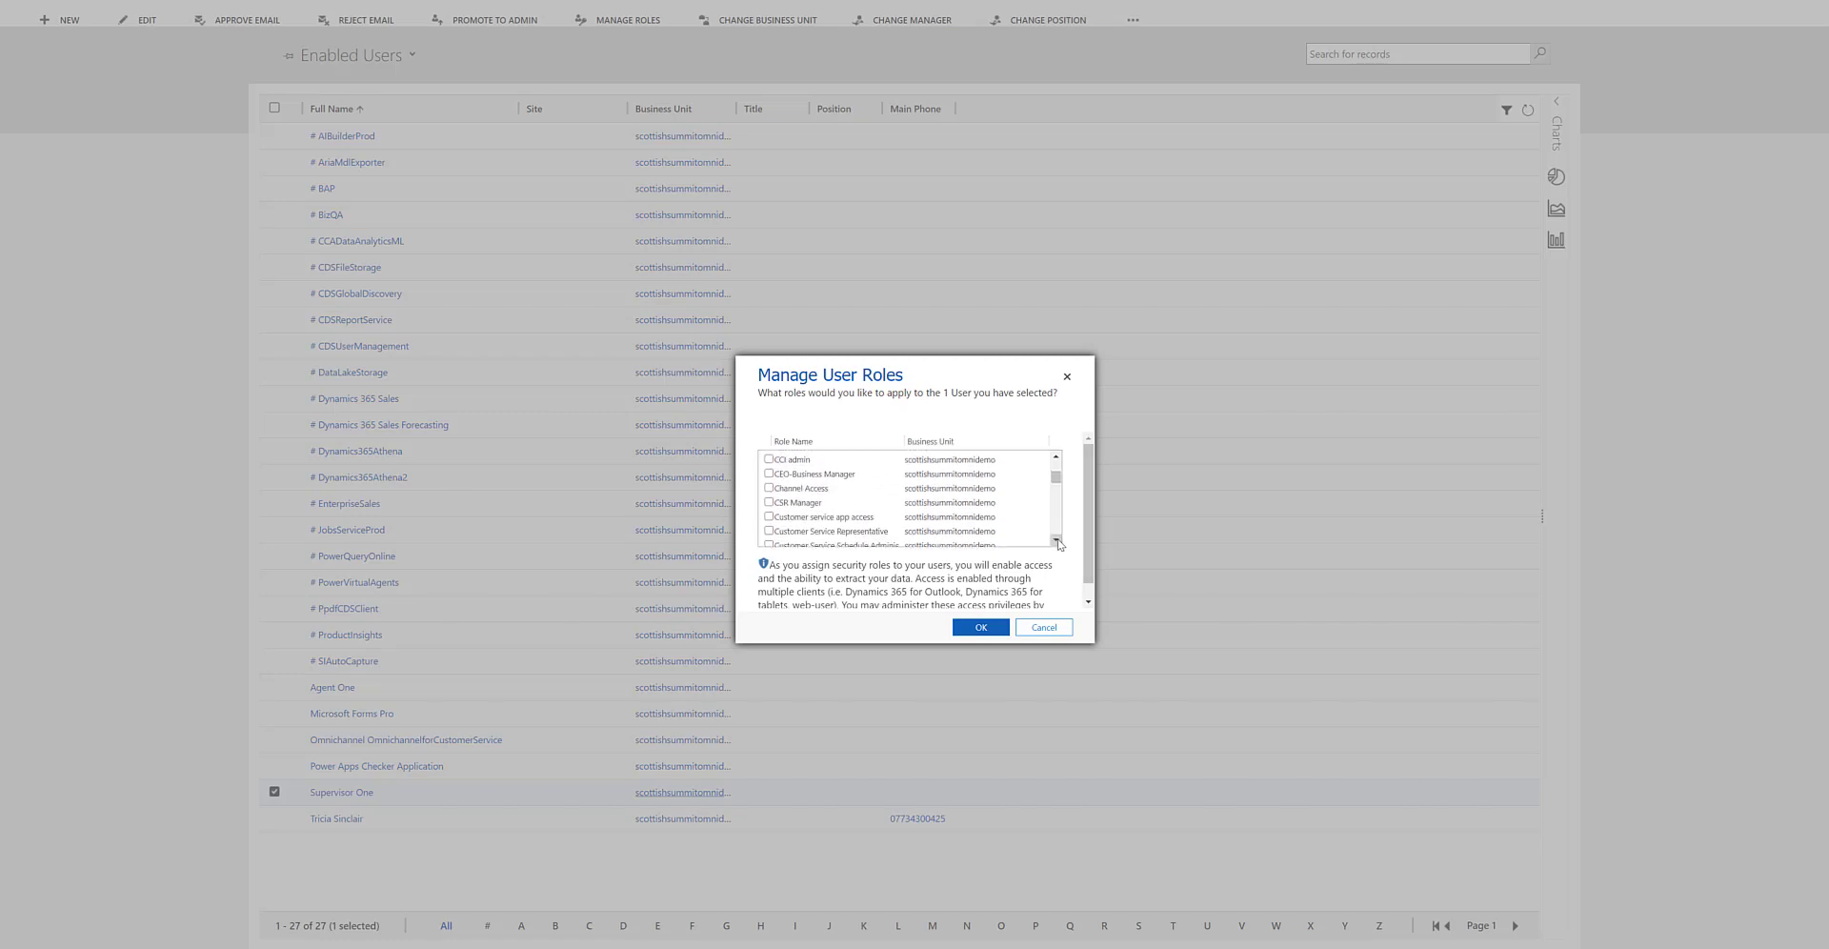
left_click(1056, 540)
left_click(1056, 540)
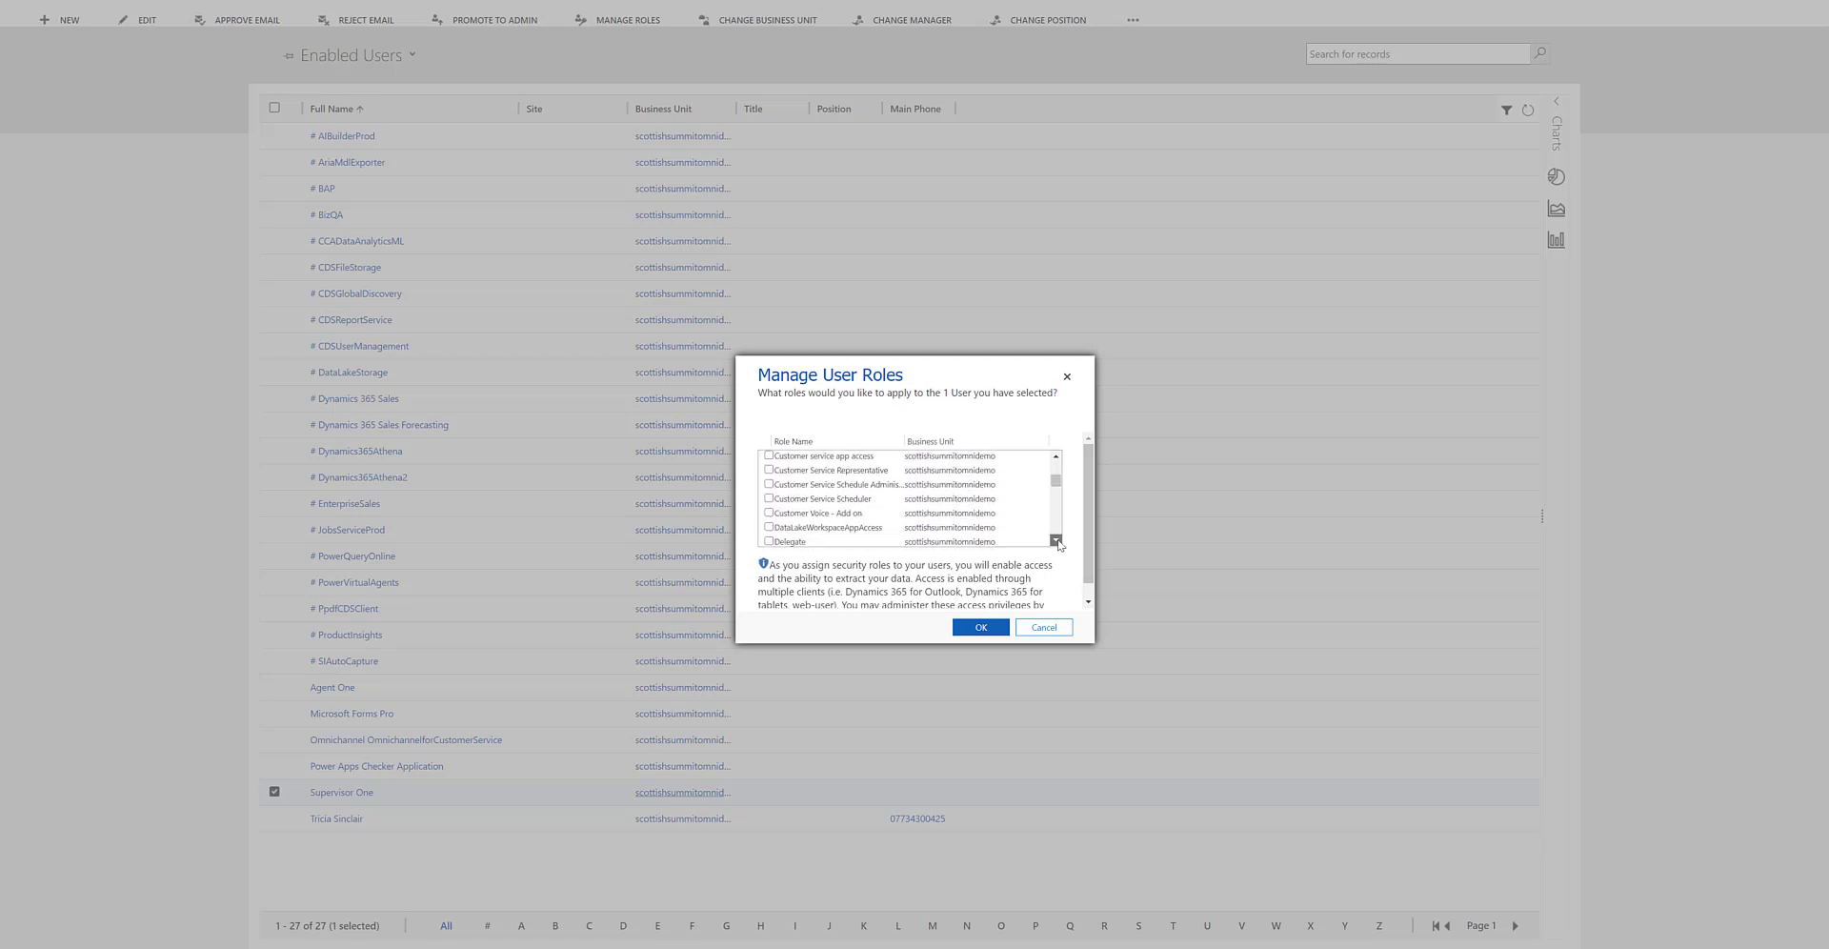
left_click(1056, 540)
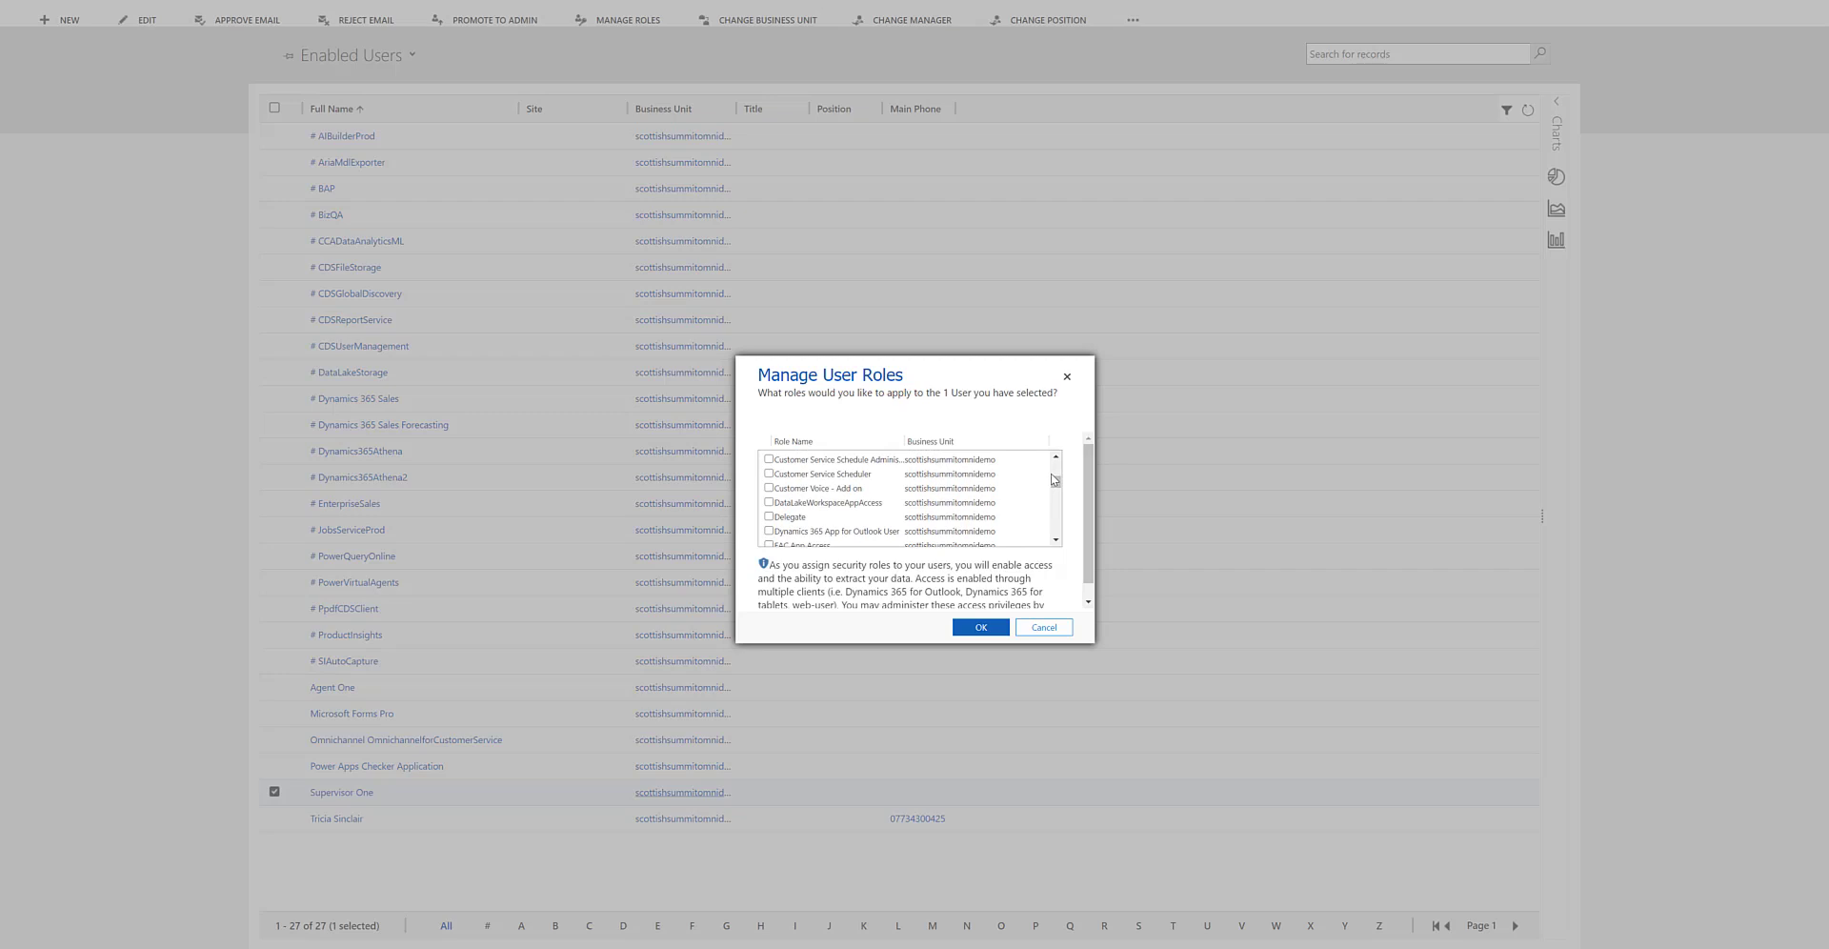
scroll(940, 498, "down", 5)
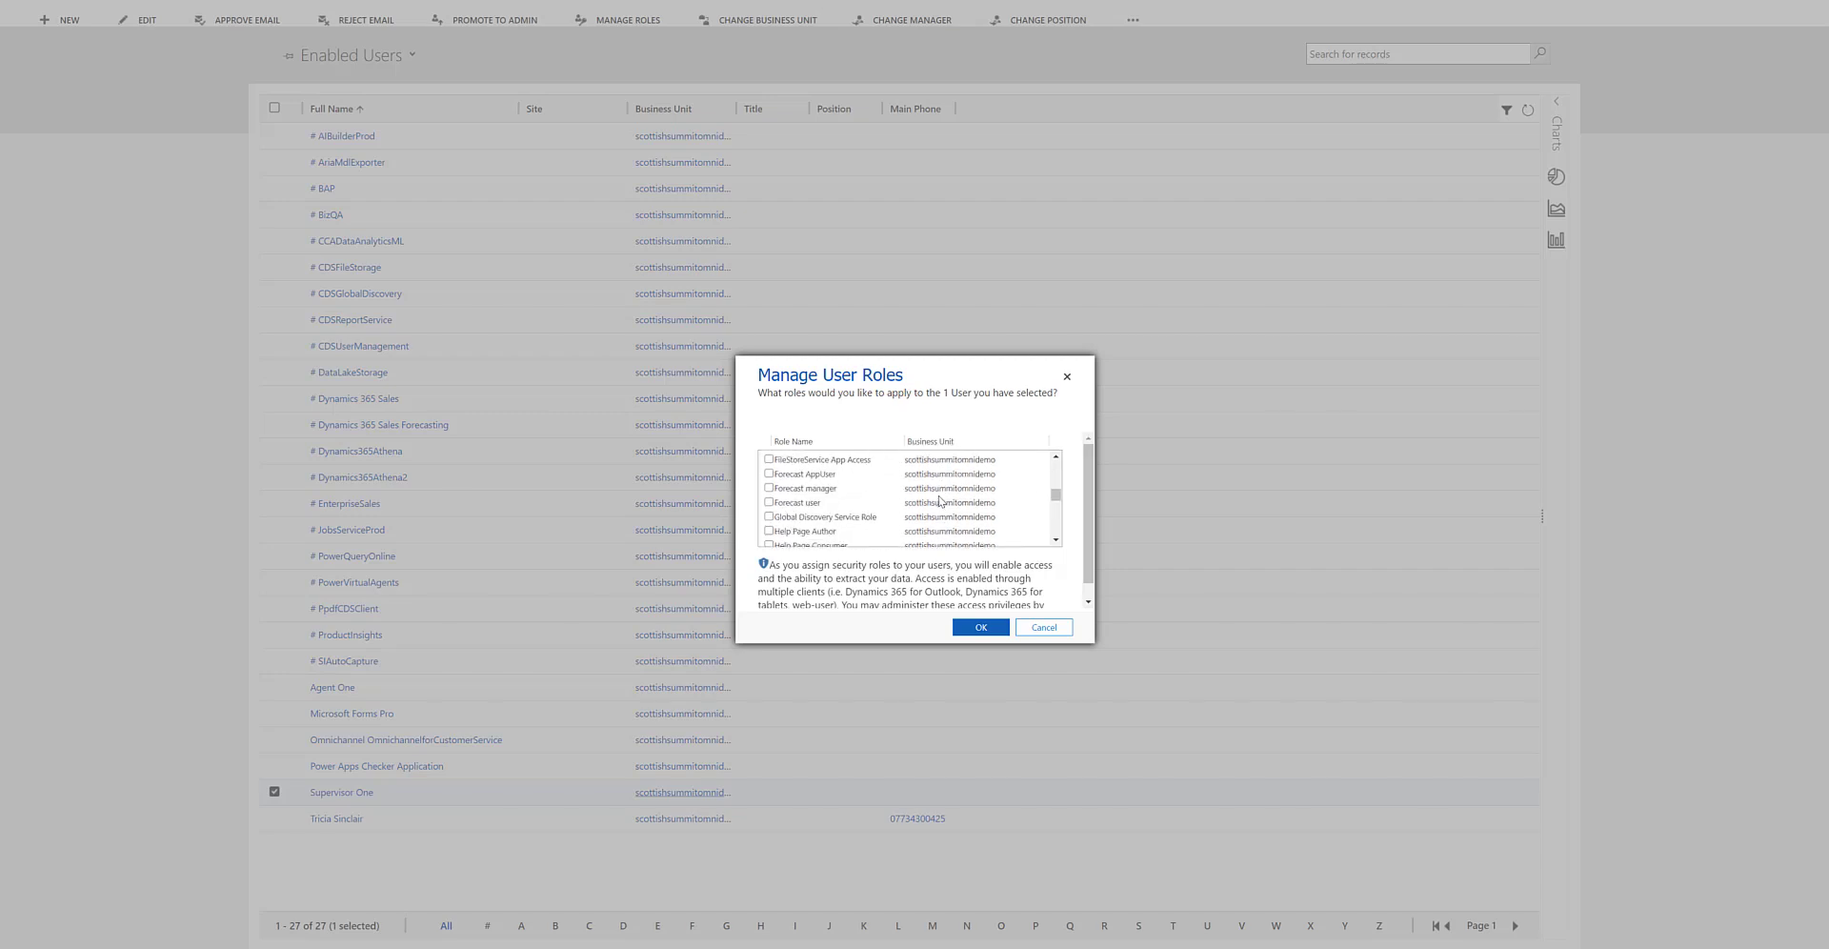
scroll(939, 499, "down", 3)
scroll(940, 499, "down", 3)
scroll(842, 519, "down", 3)
scroll(839, 536, "up", 10)
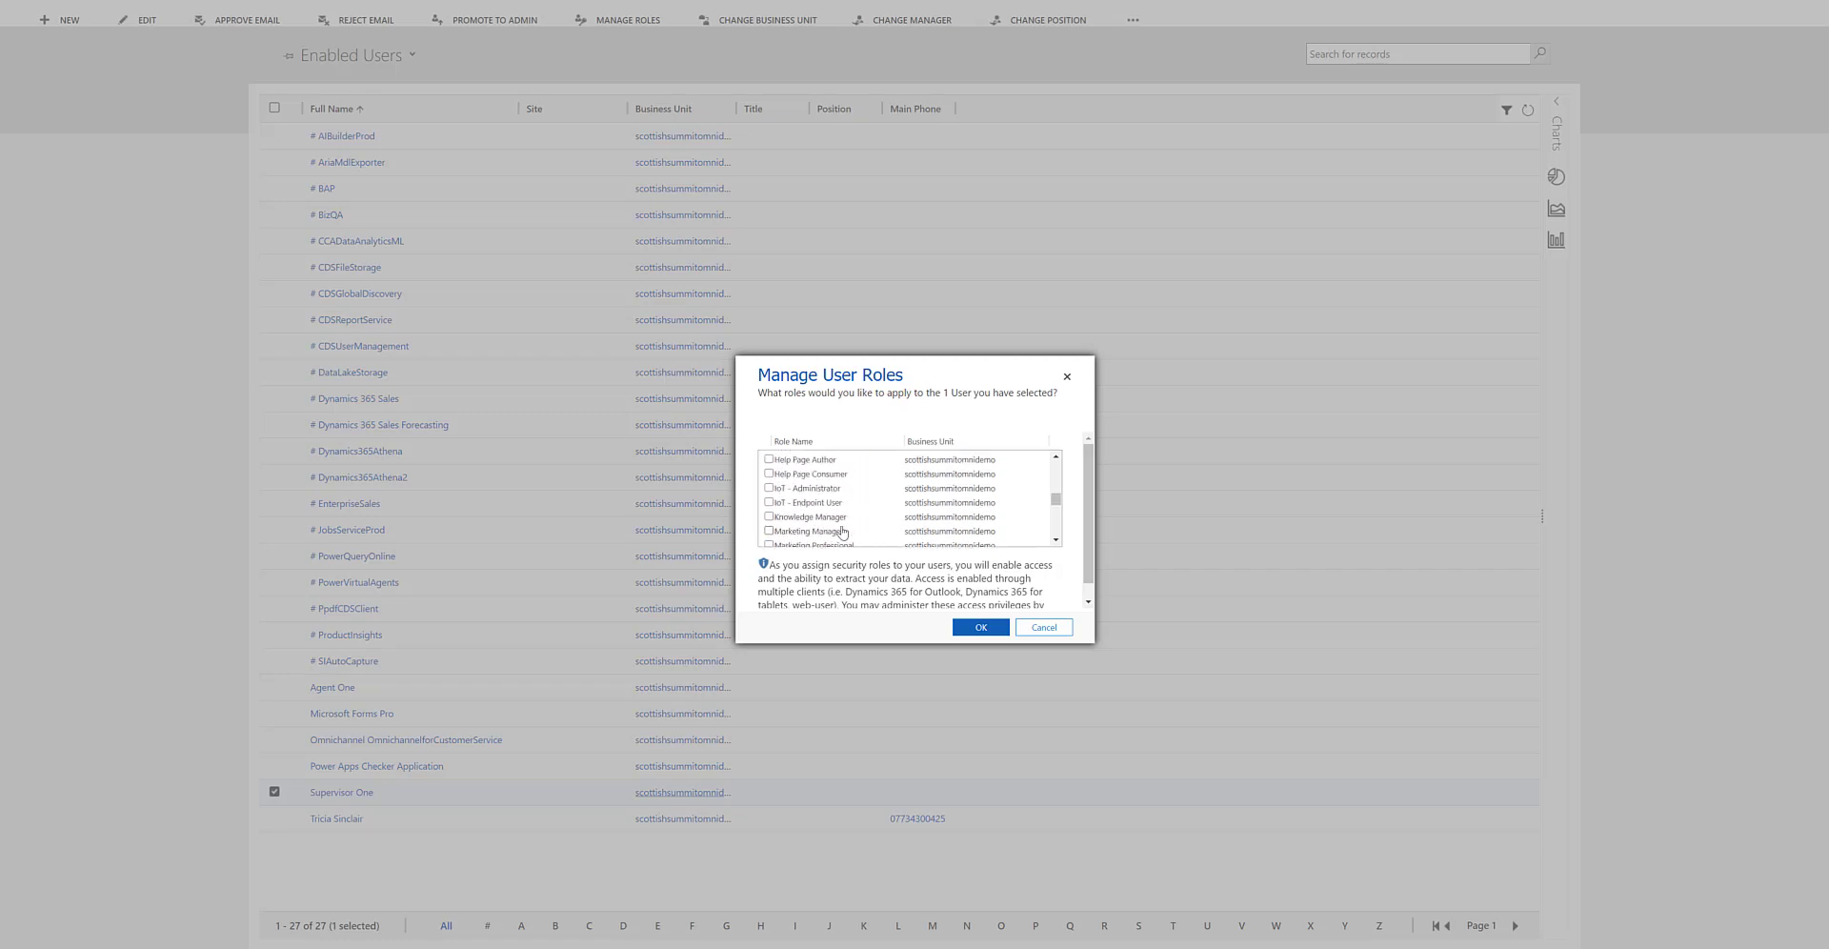
Add the App Profile User role and apply the selected roles to Supervisor One.
scroll(838, 524, "up", 6)
left_click(814, 490)
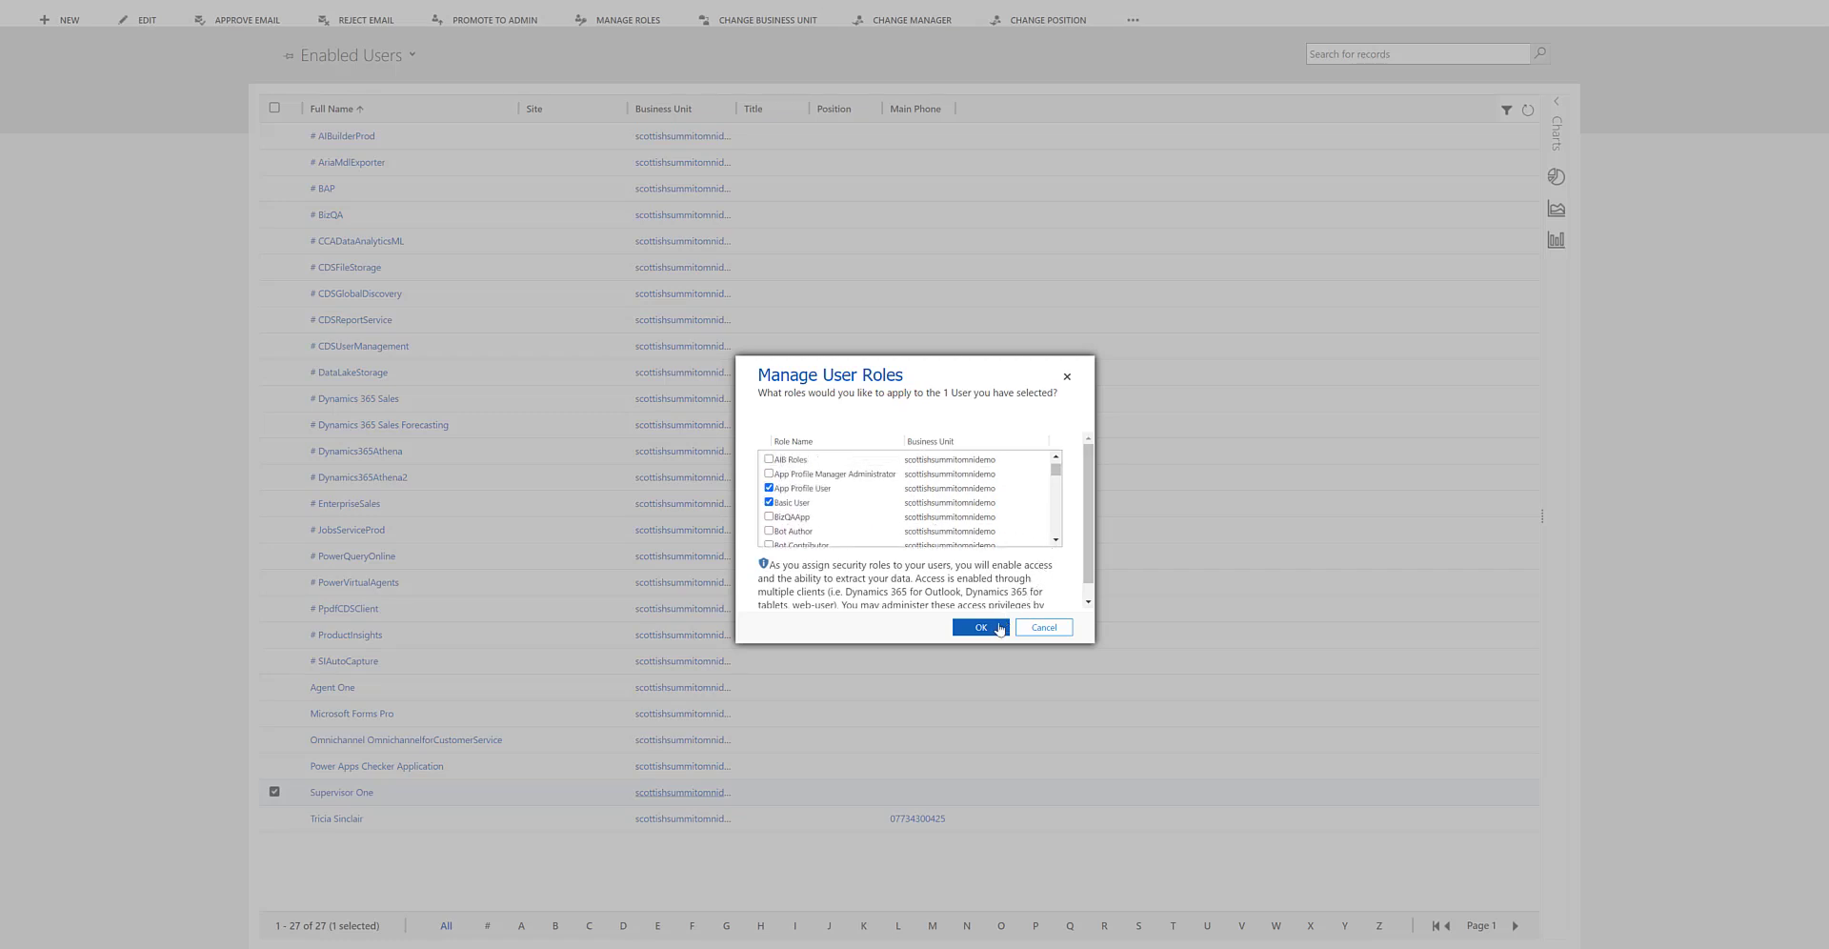
left_click(980, 626)
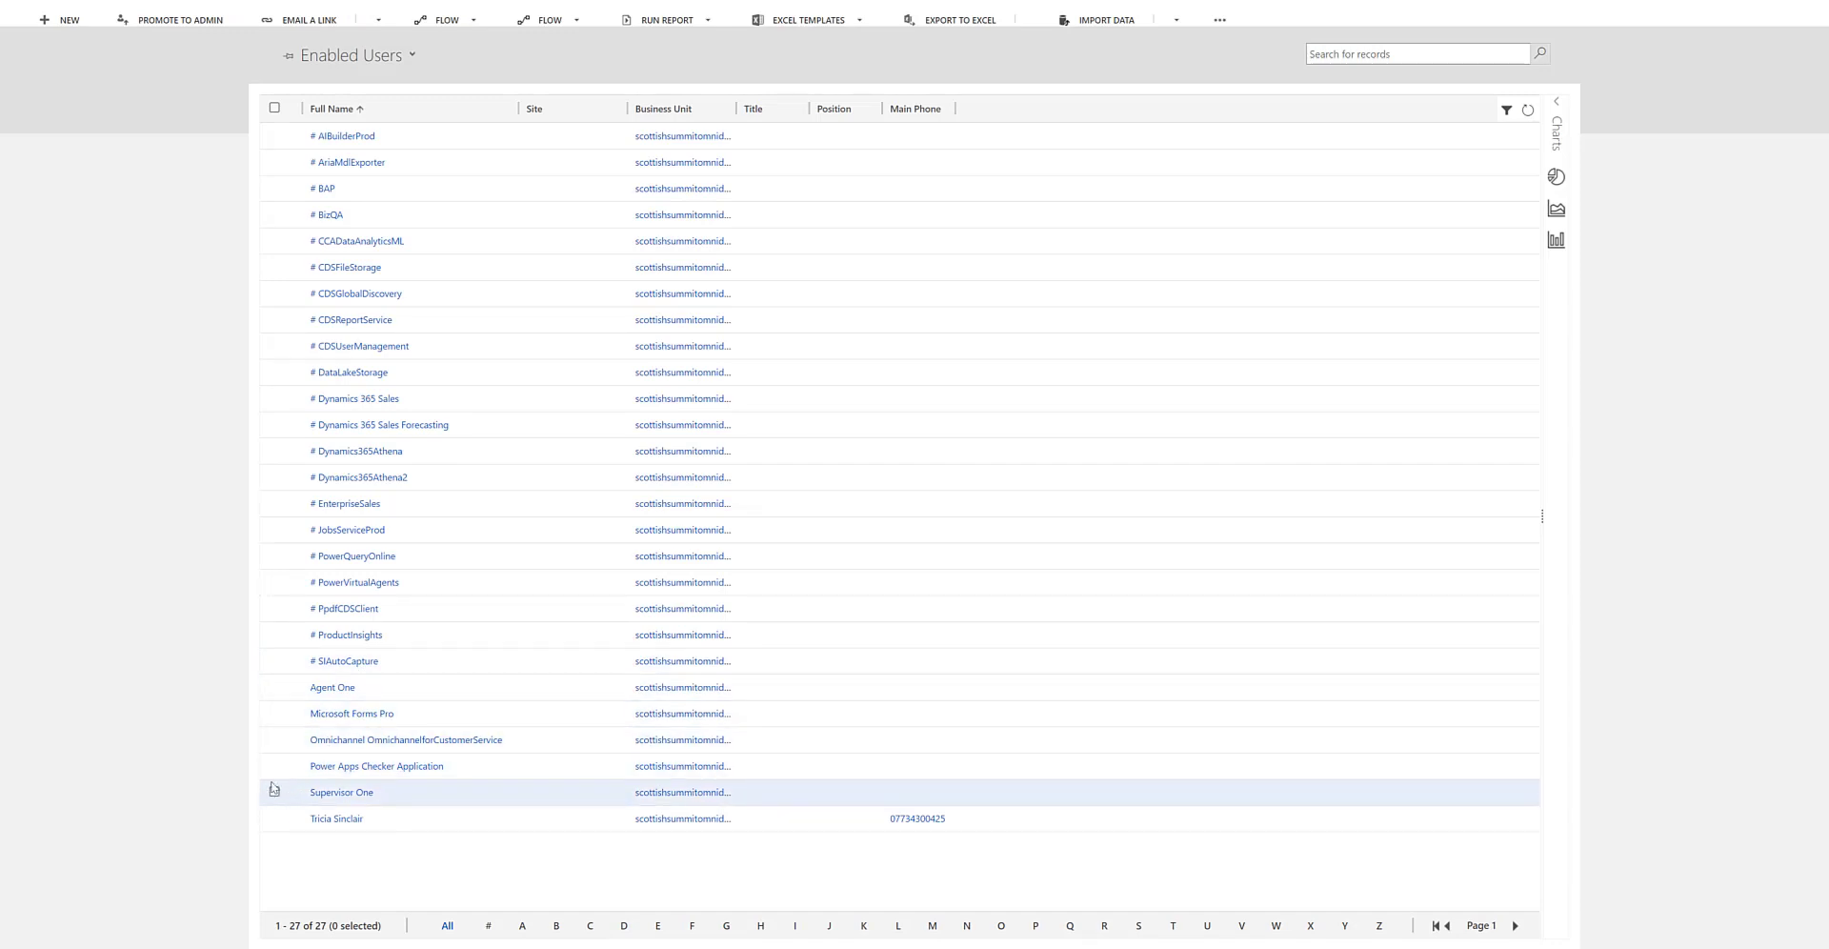
Manage the roles of the Agent One user and select App Profile User and Basic User.
left_click(274, 686)
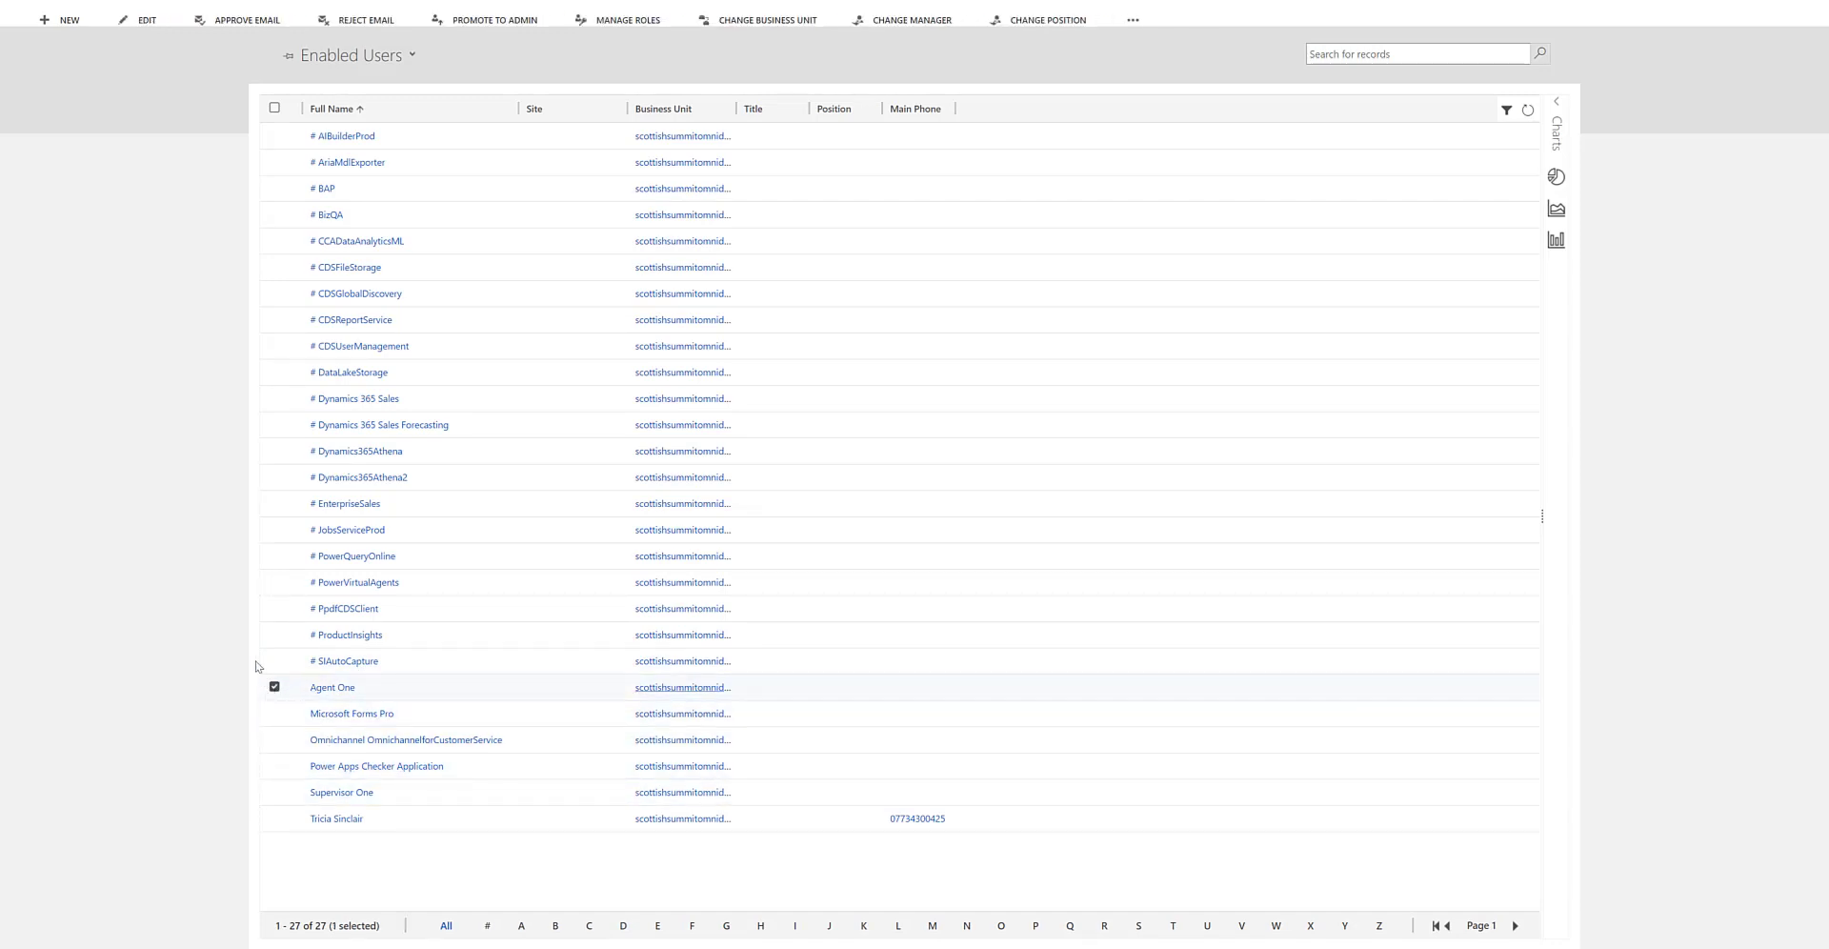
left_click(609, 19)
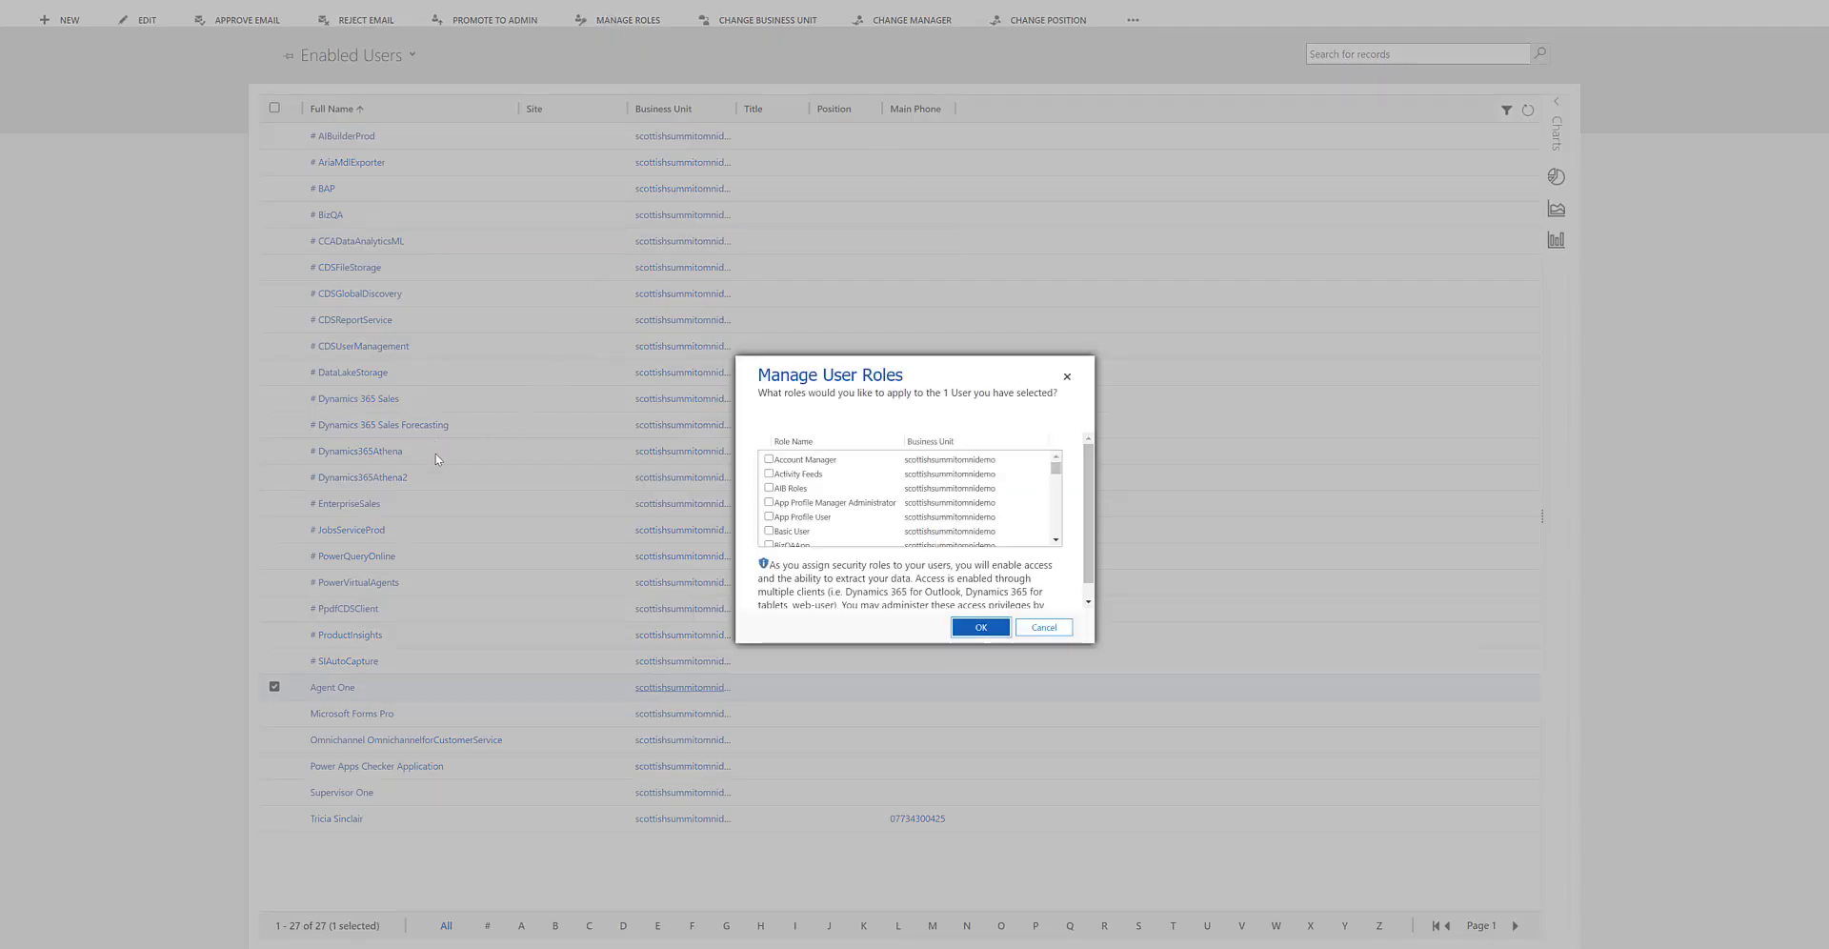
left_click(768, 530)
scroll(838, 512, "down", 1)
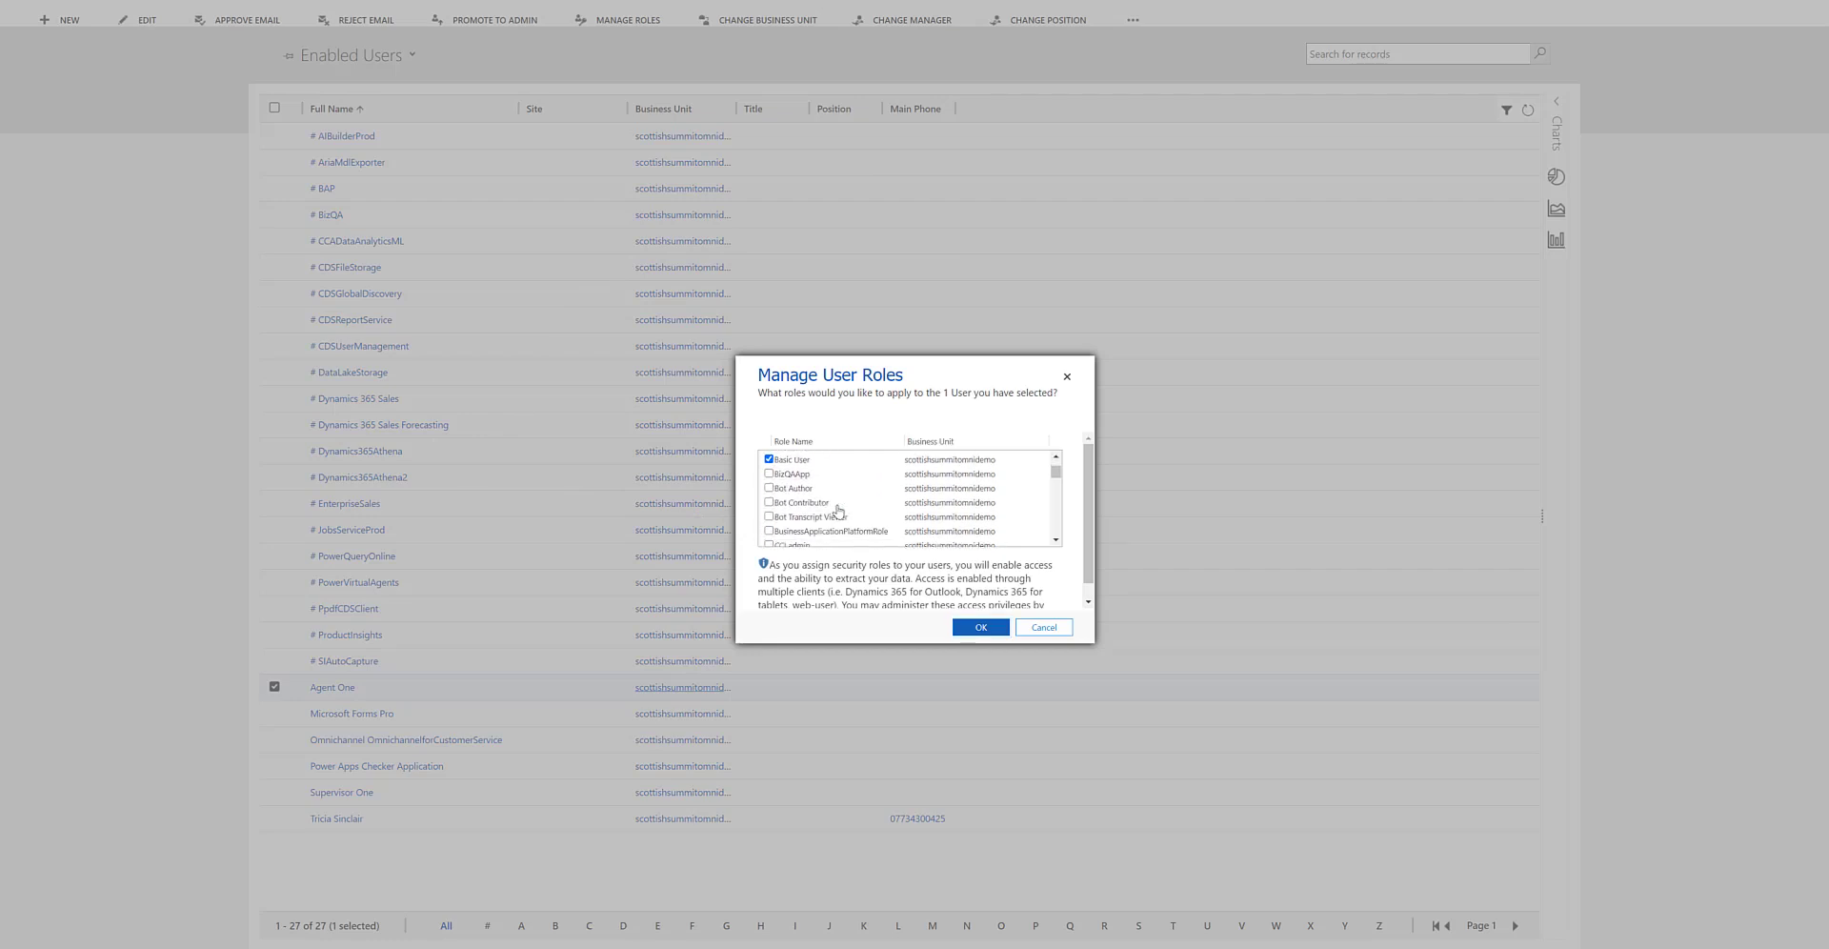
Select the Omnichannel agent and Playbook User roles for Agent One.
scroll(839, 519, "down", 2)
scroll(840, 523, "down", 2)
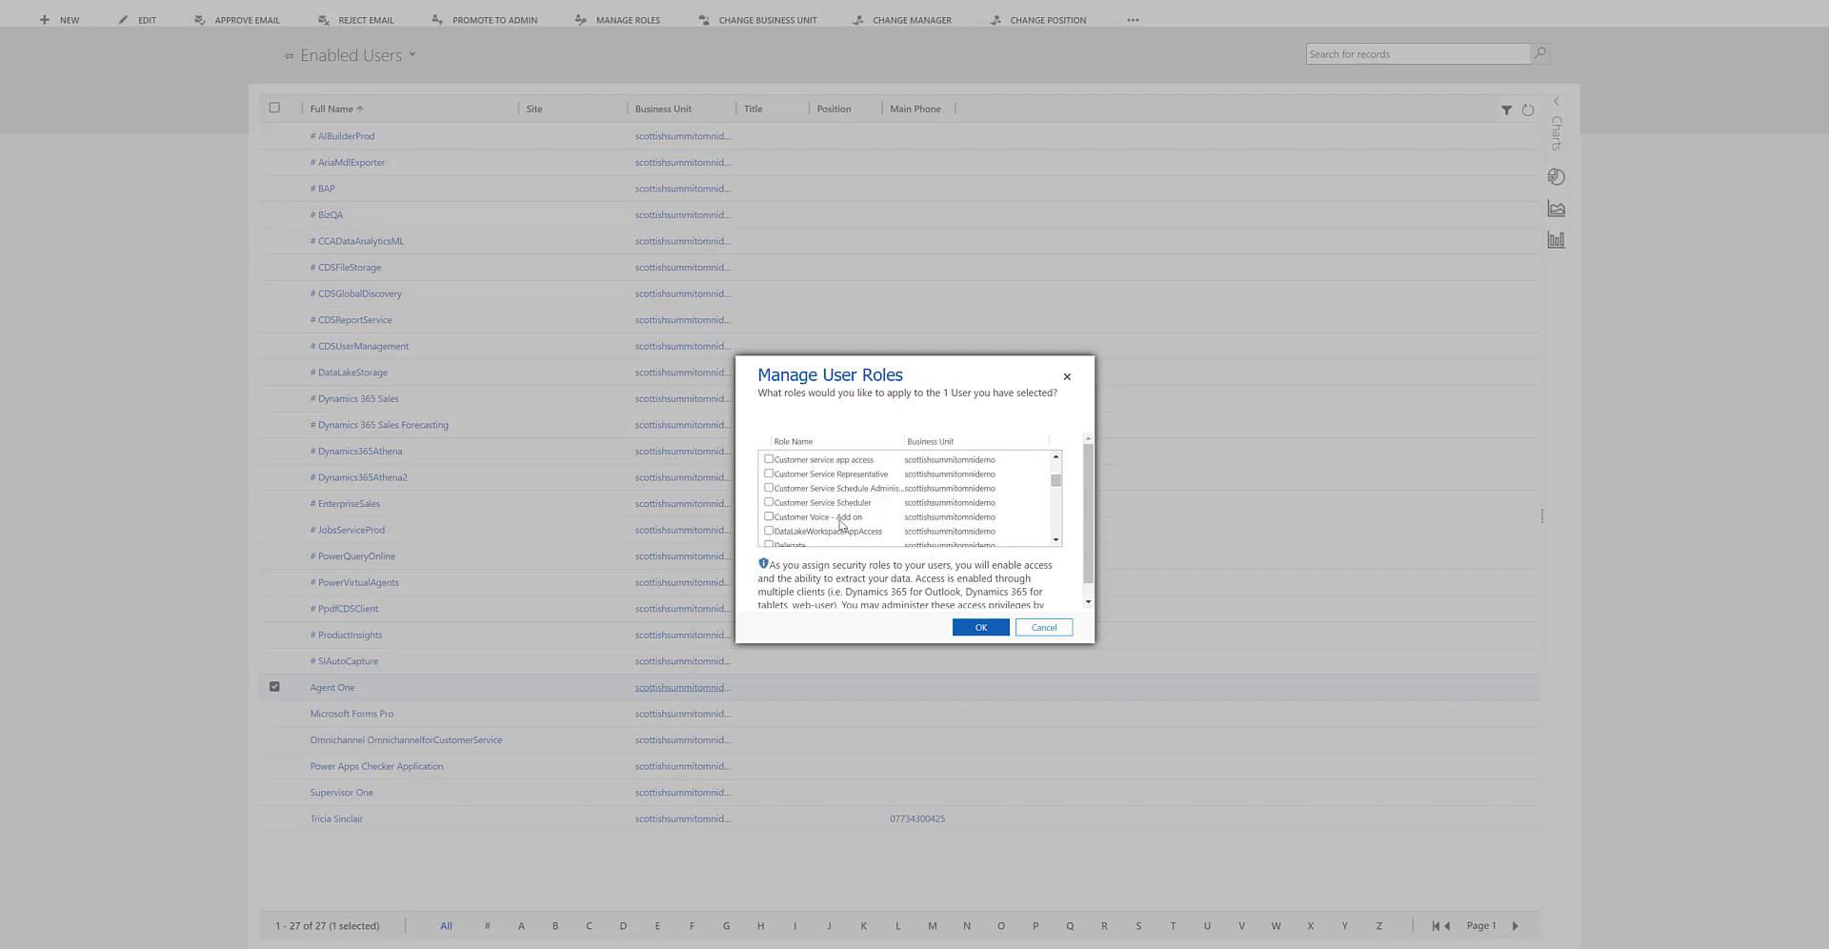
scroll(840, 524, "down", 3)
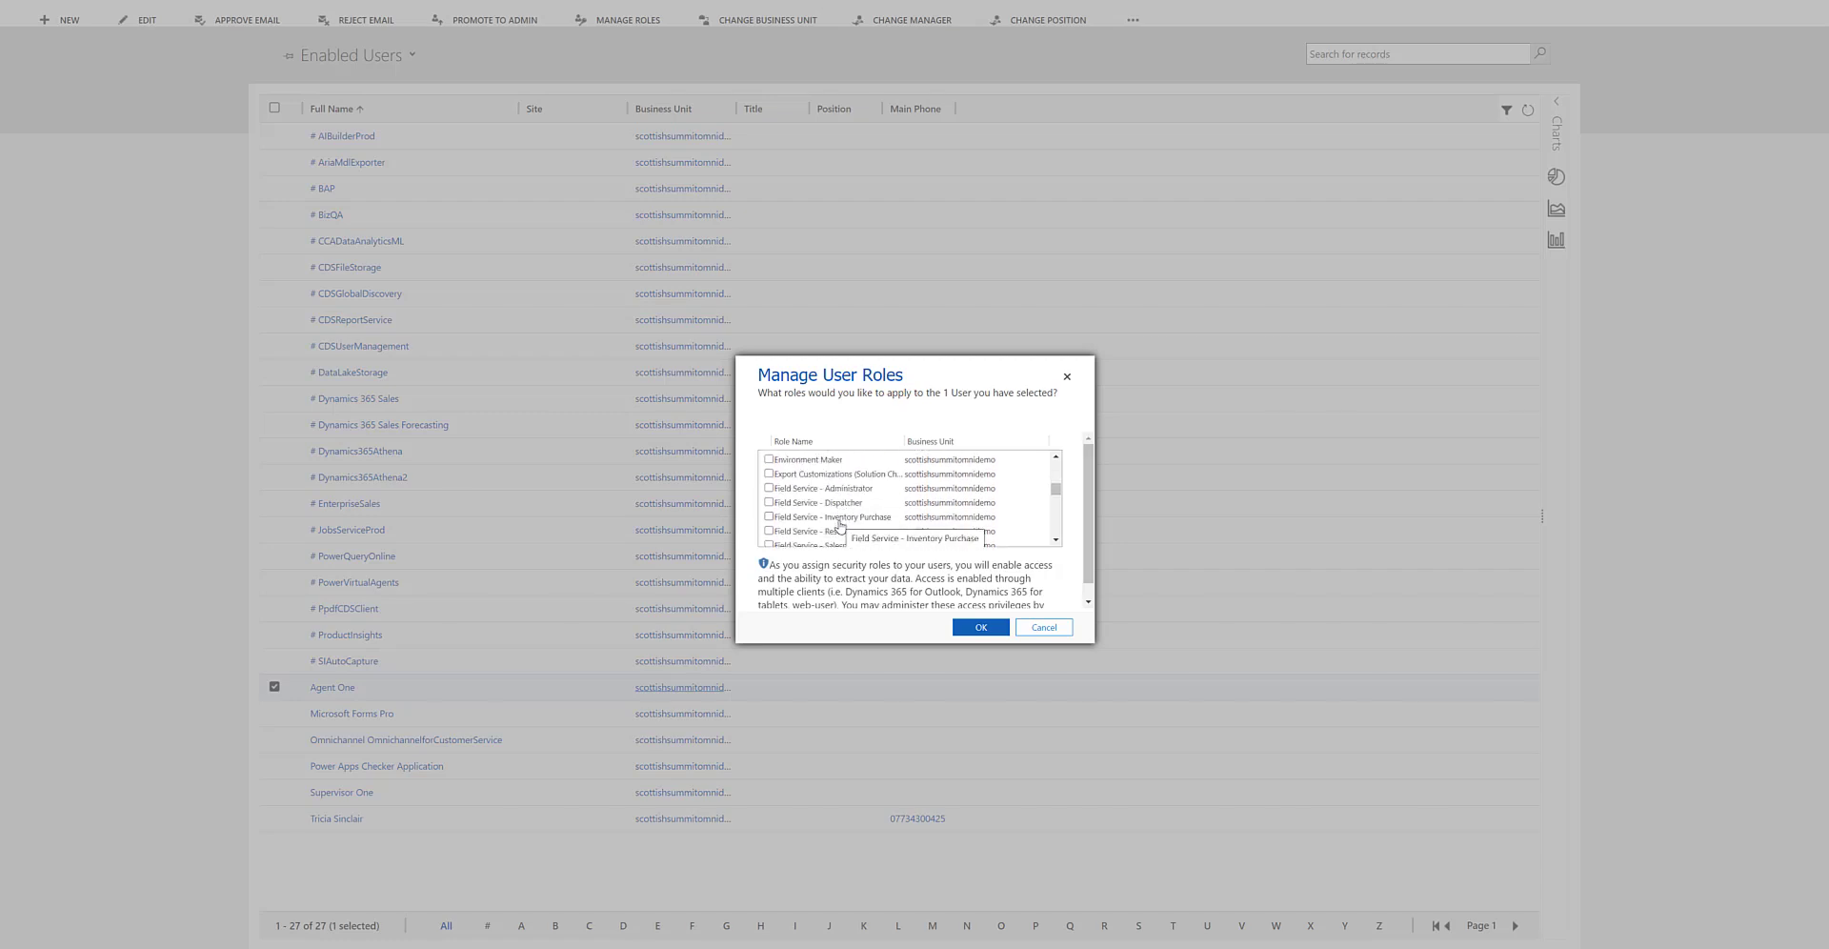
scroll(839, 524, "down", 3)
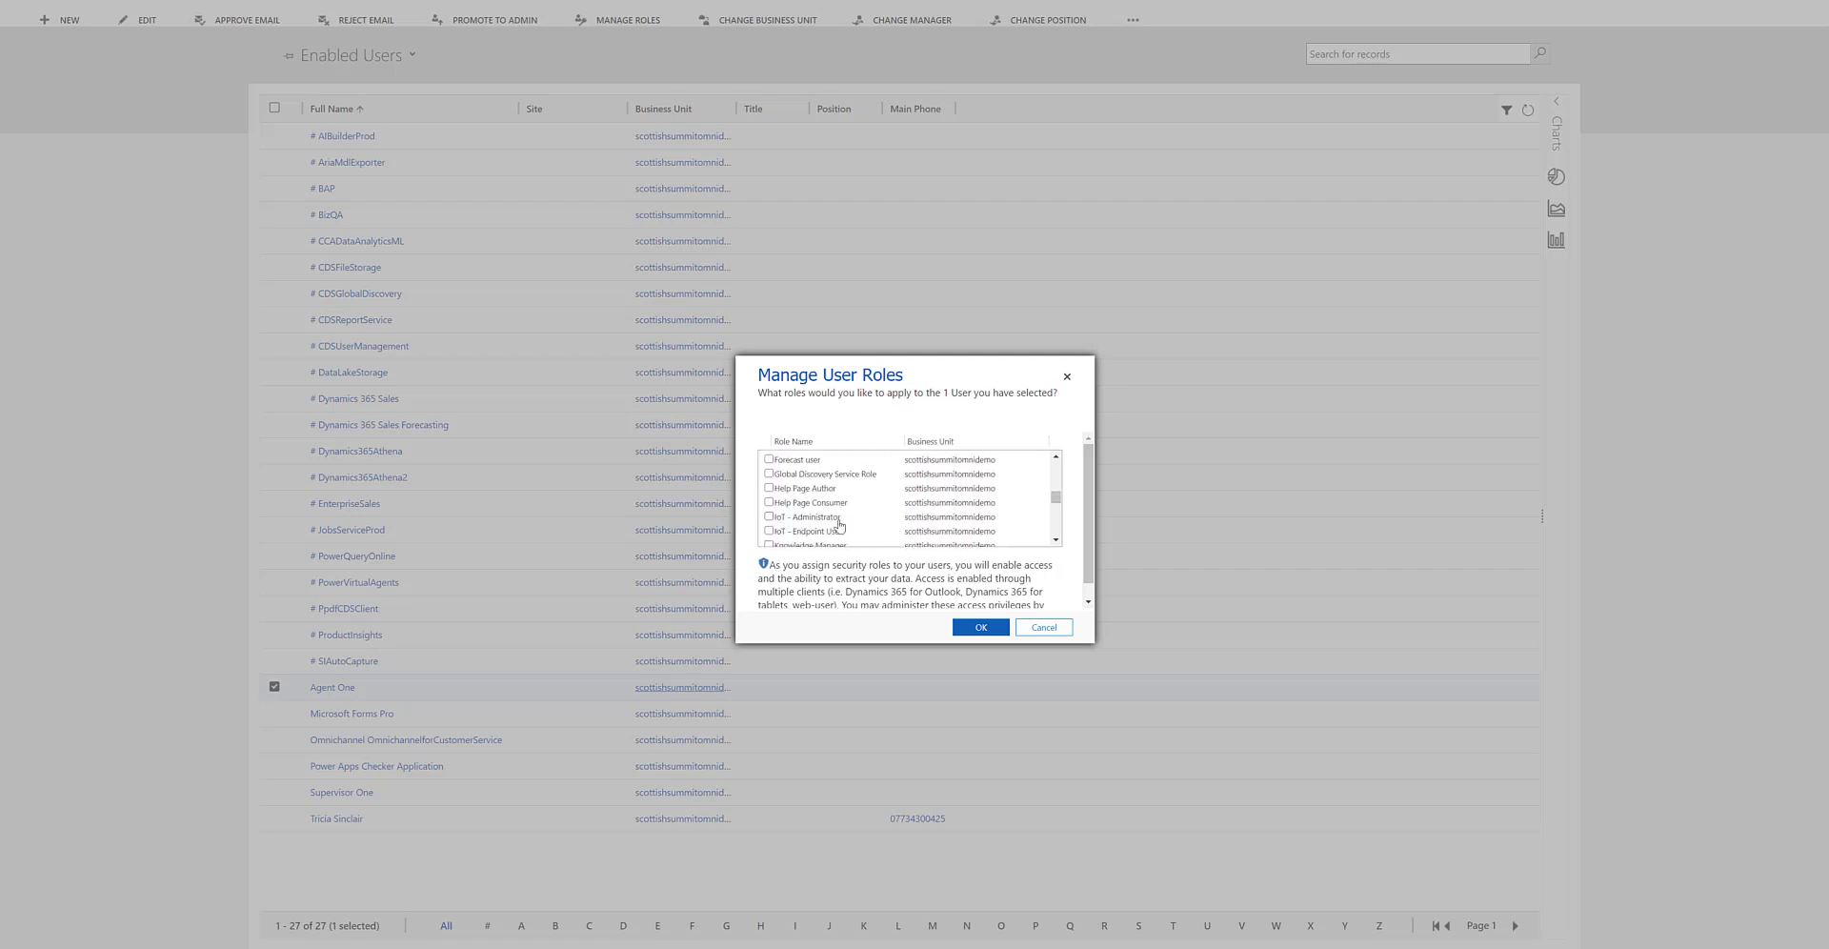
scroll(836, 525, "down", 2)
scroll(817, 535, "down", 2)
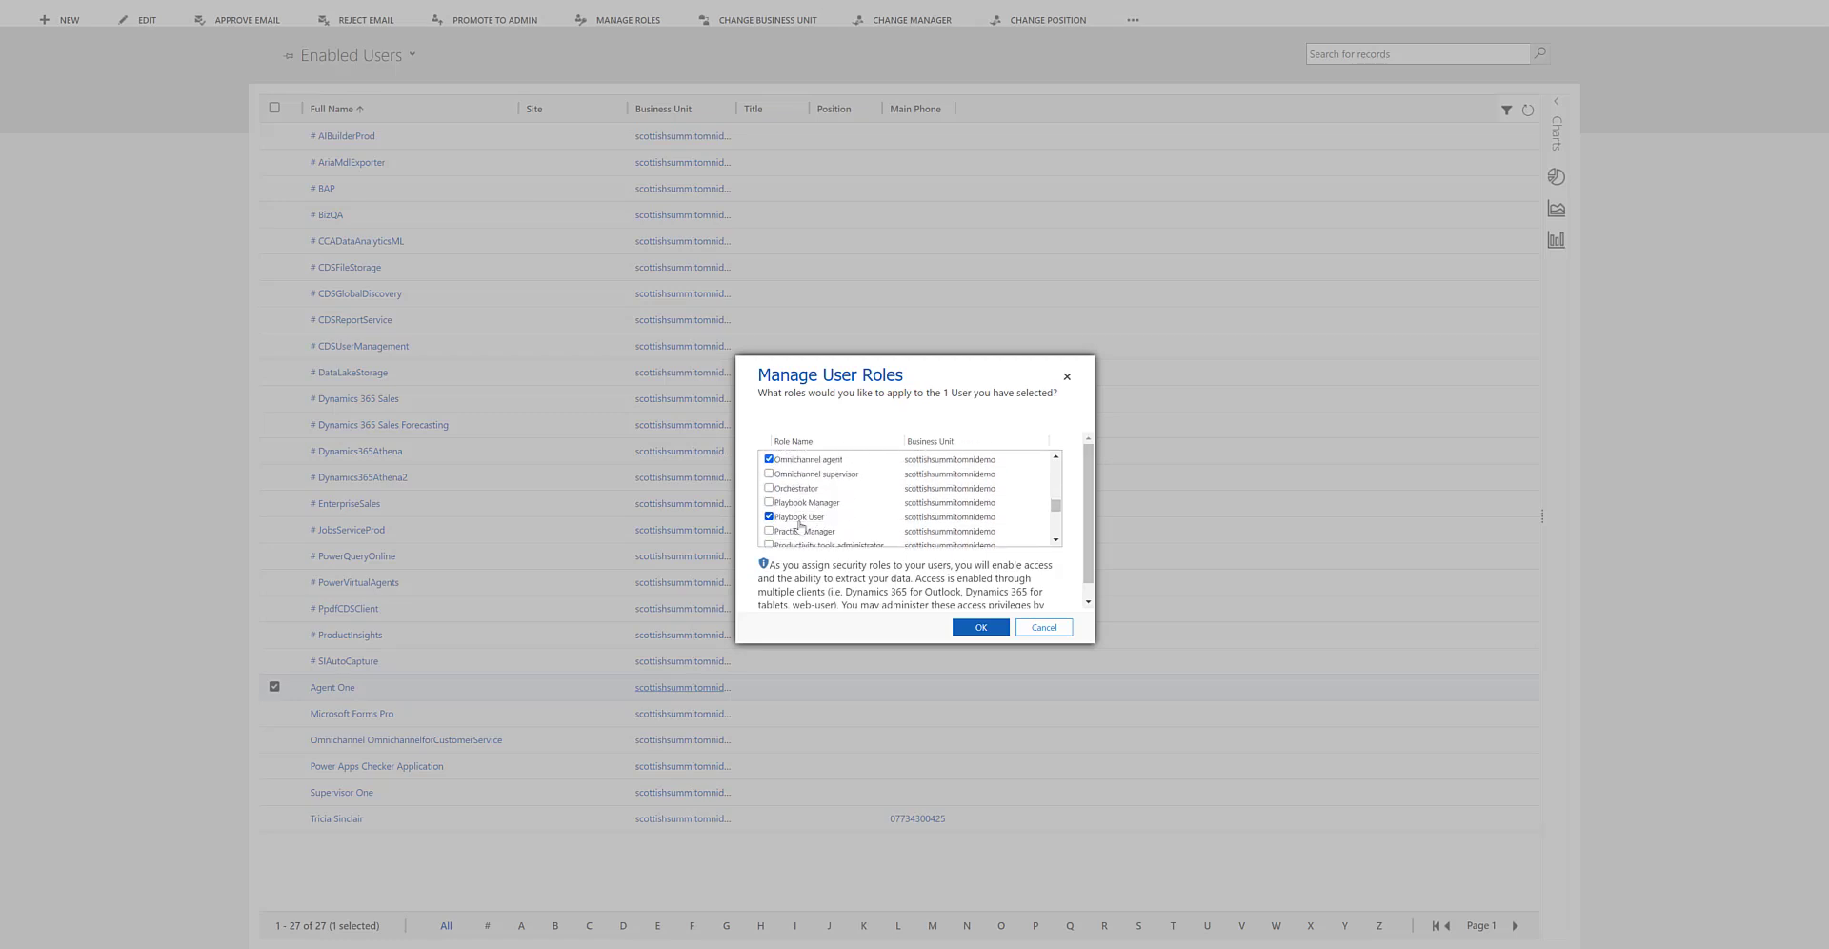
Review the rest of the role list and apply the selected roles to Agent One.
scroll(802, 526, "down", 1)
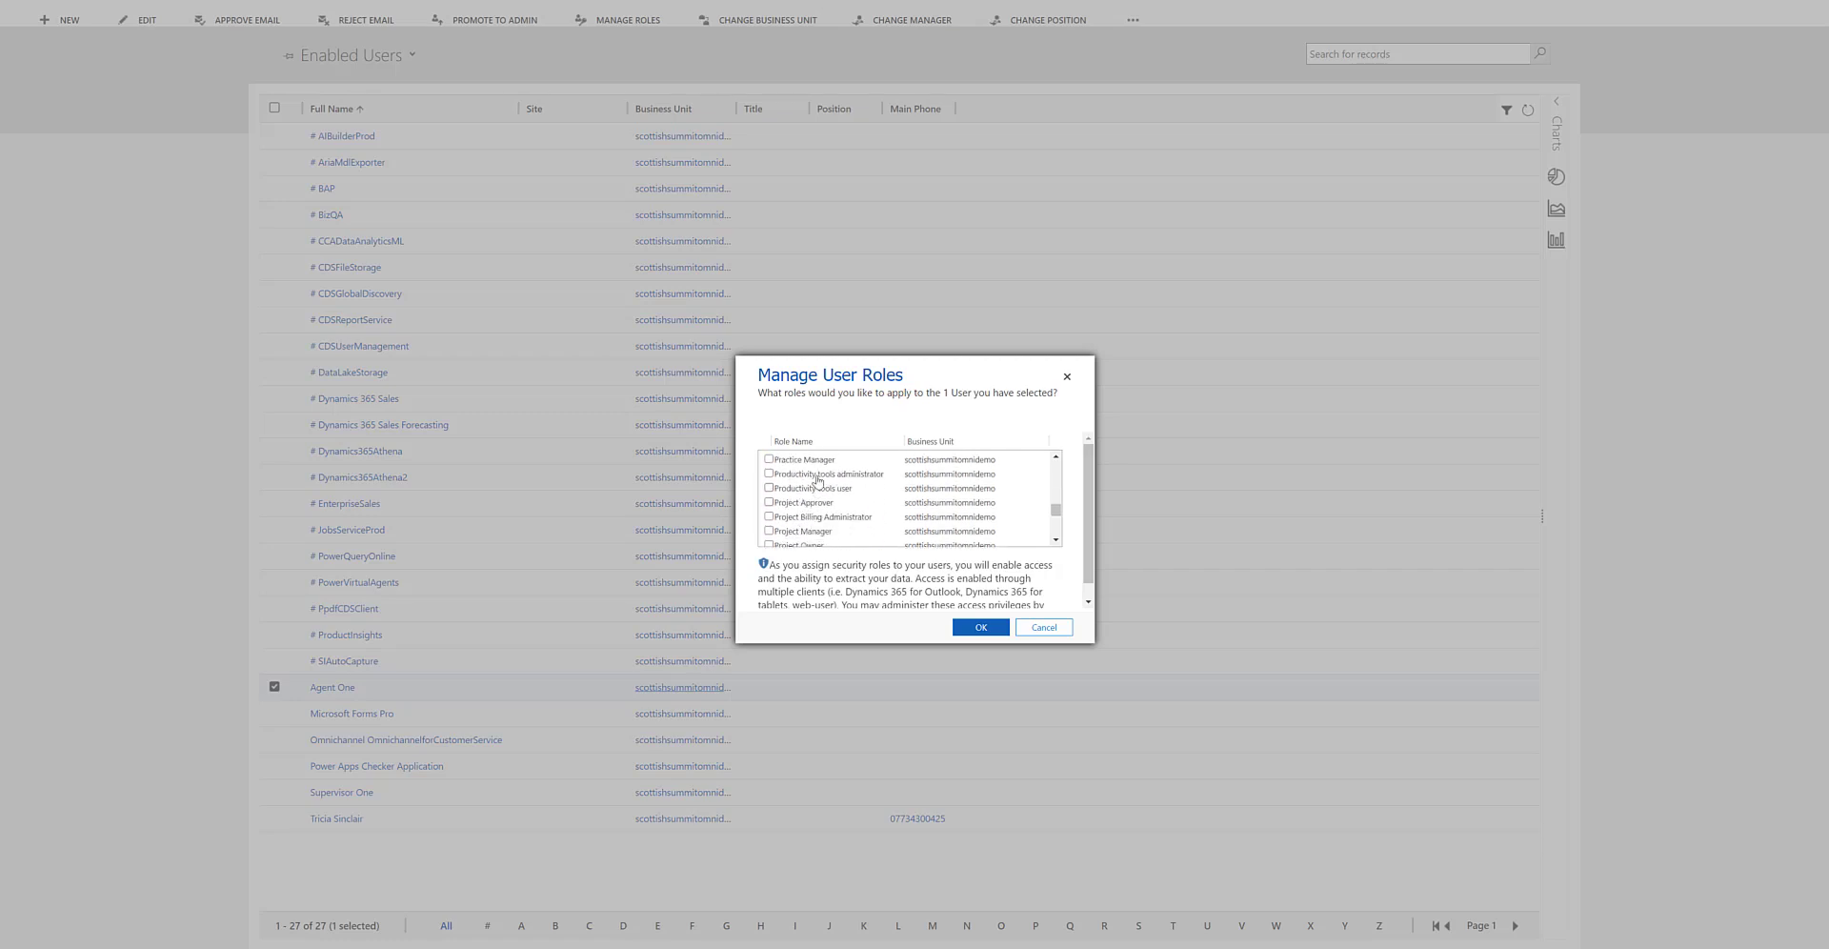
scroll(815, 478, "up", 1)
scroll(800, 519, "down", 2)
scroll(874, 526, "down", 2)
scroll(878, 534, "down", 2)
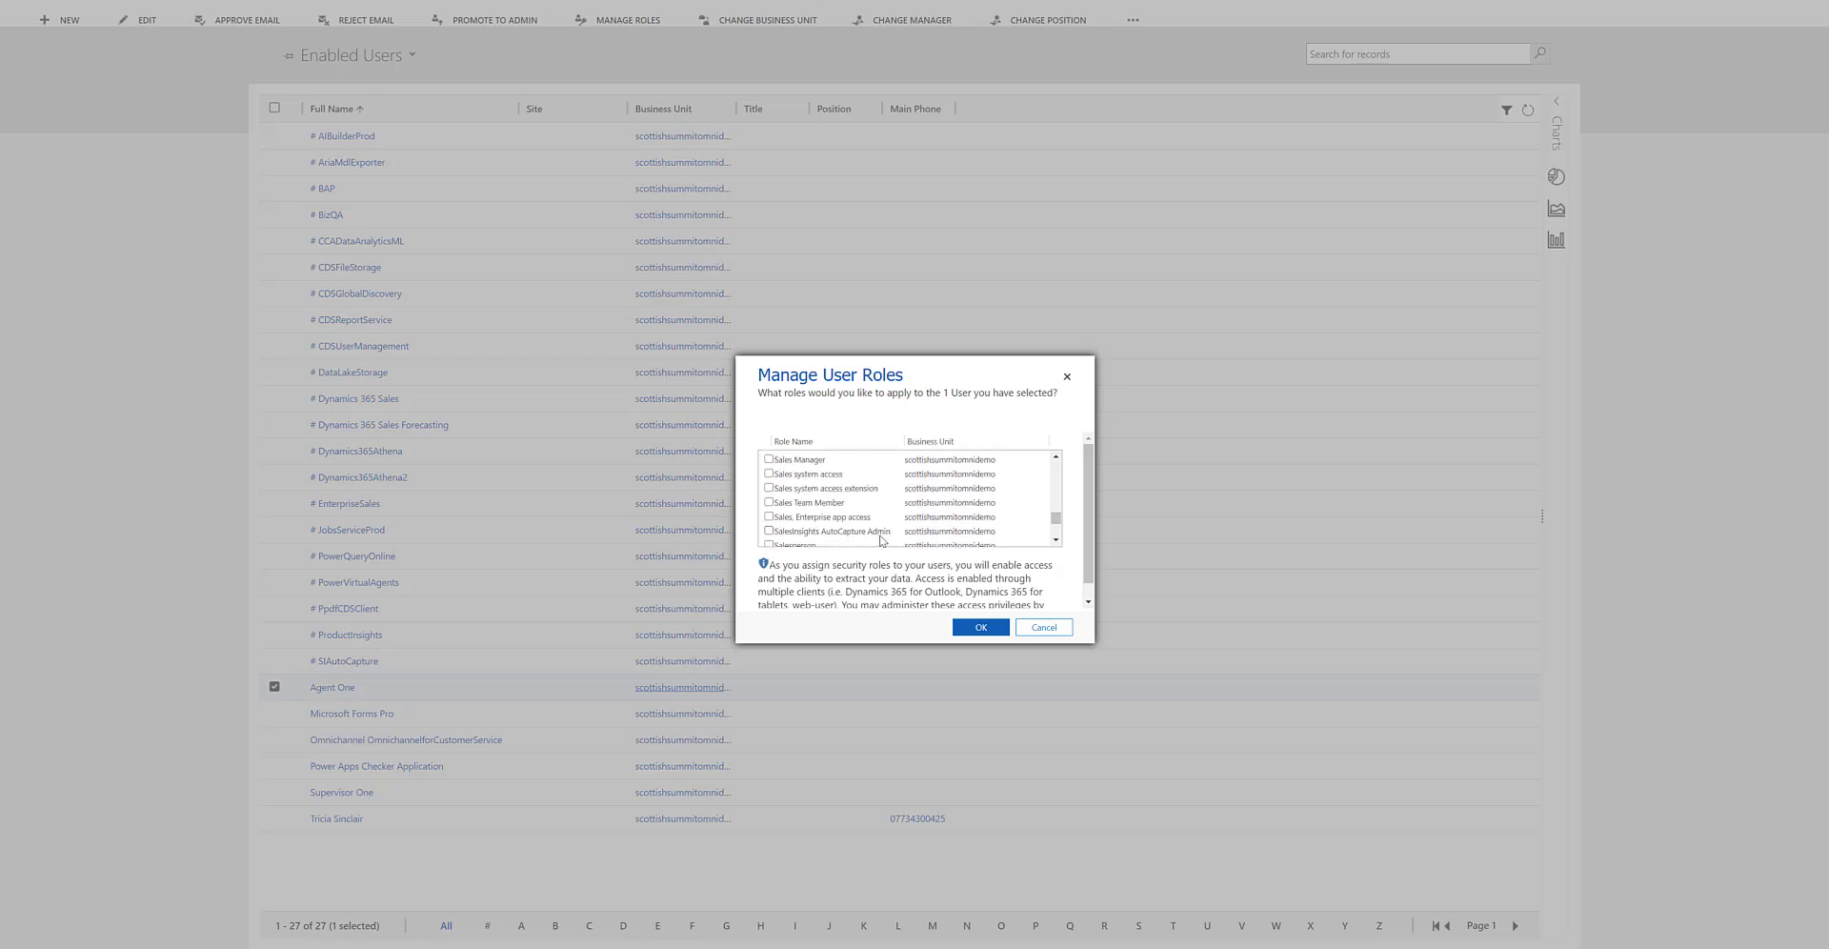
scroll(880, 540, "down", 6)
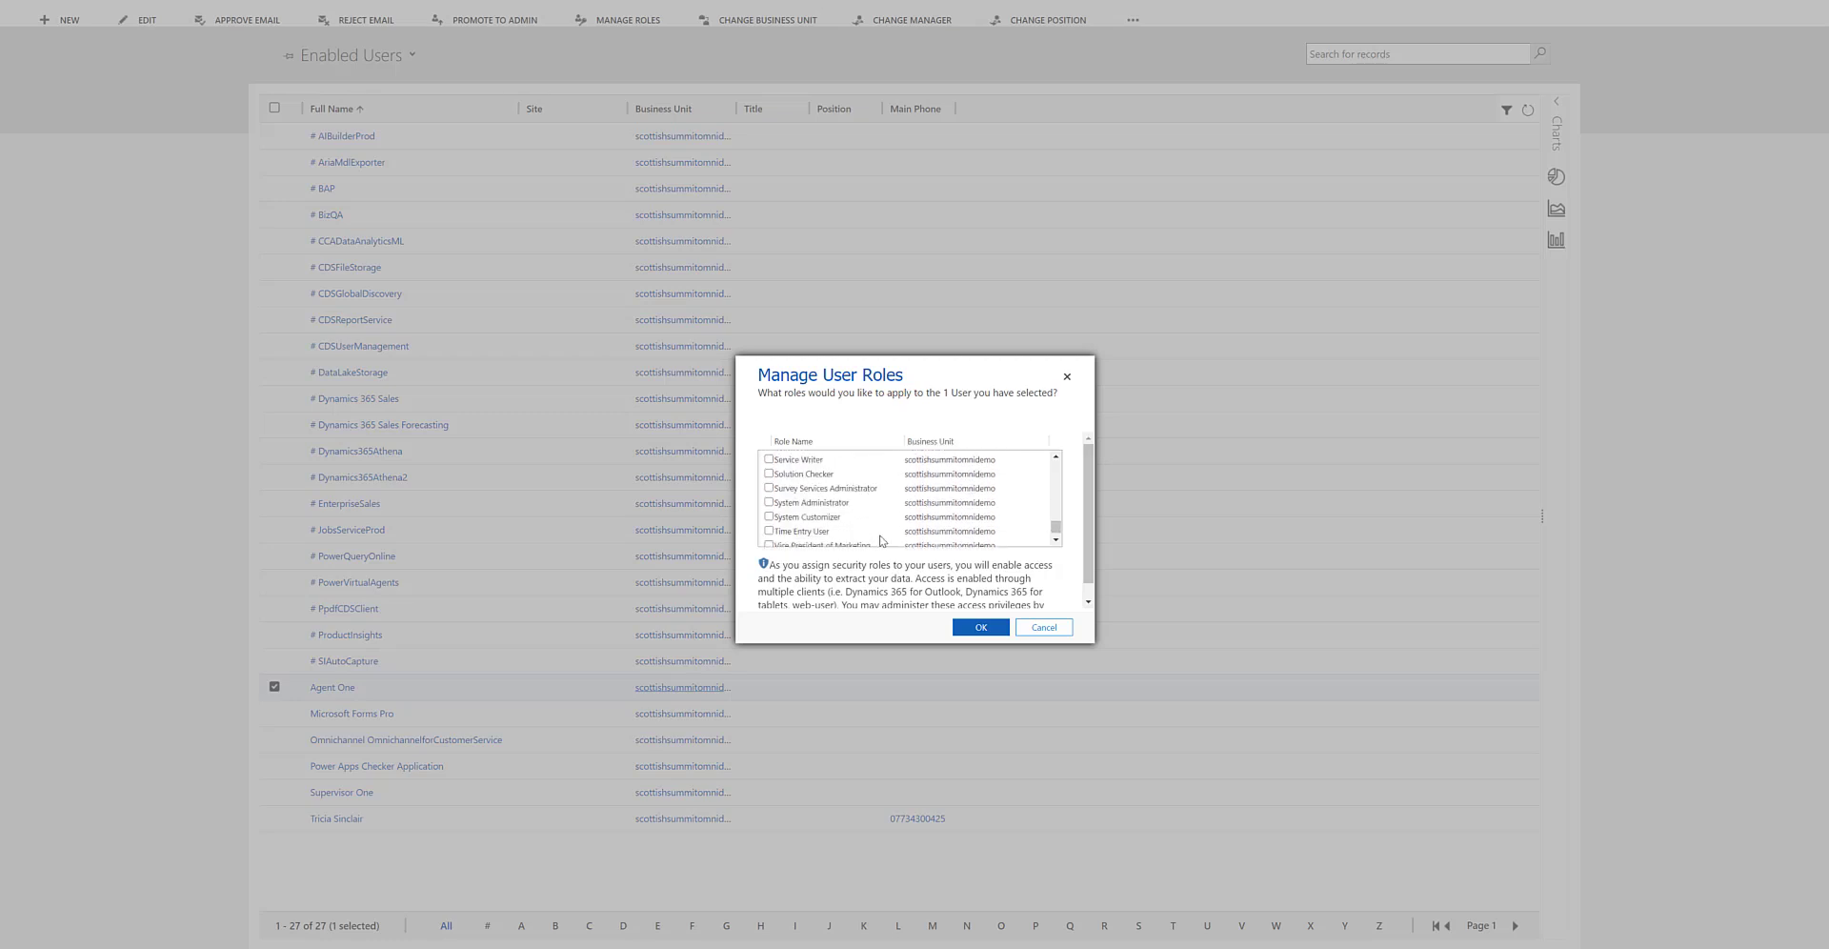
left_click(972, 629)
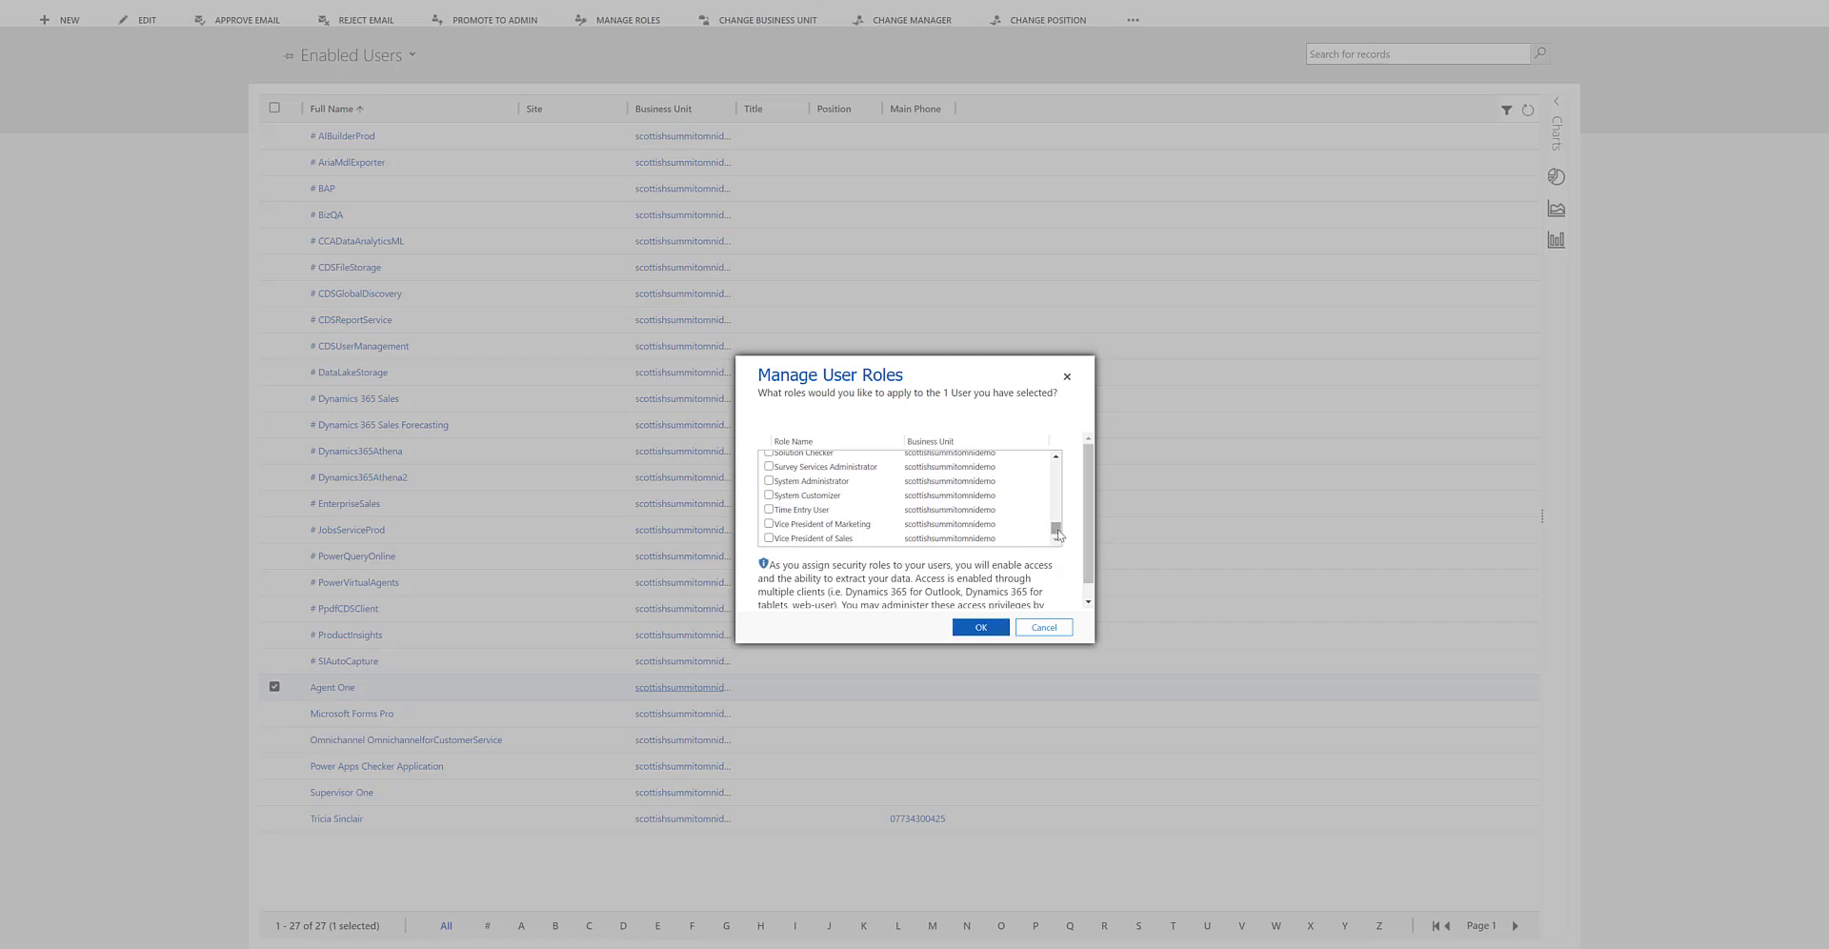
left_click_drag(1056, 529, 1068, 460)
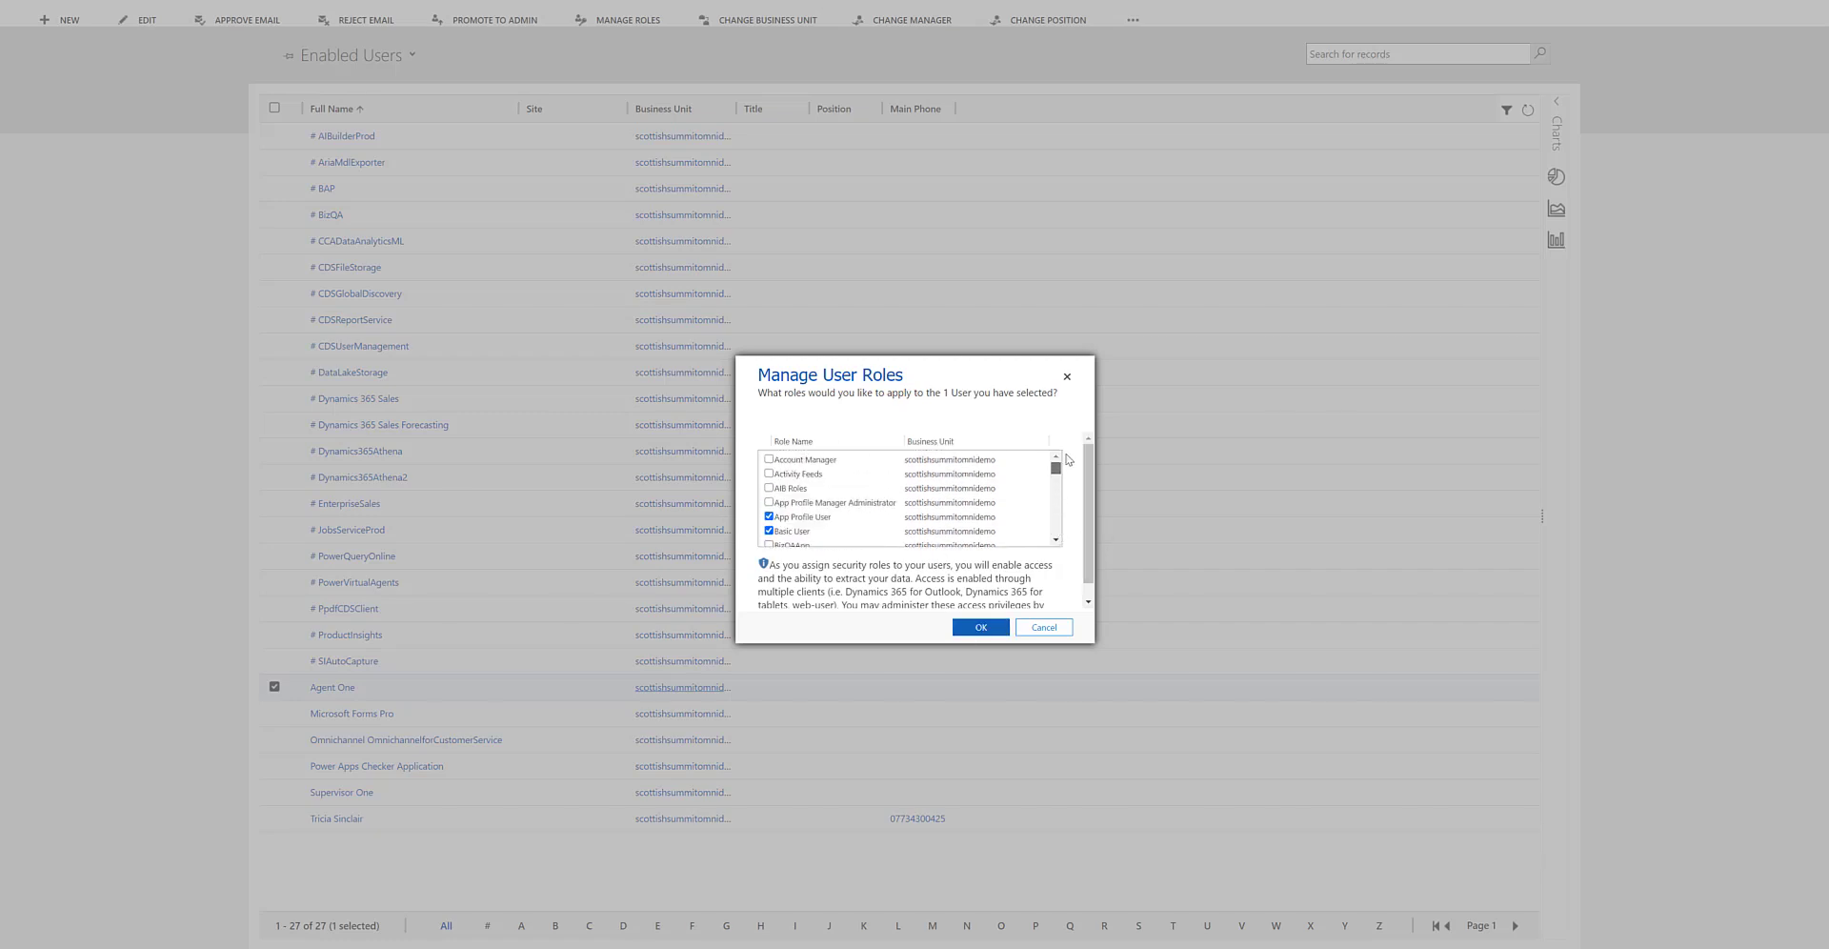
left_click(990, 627)
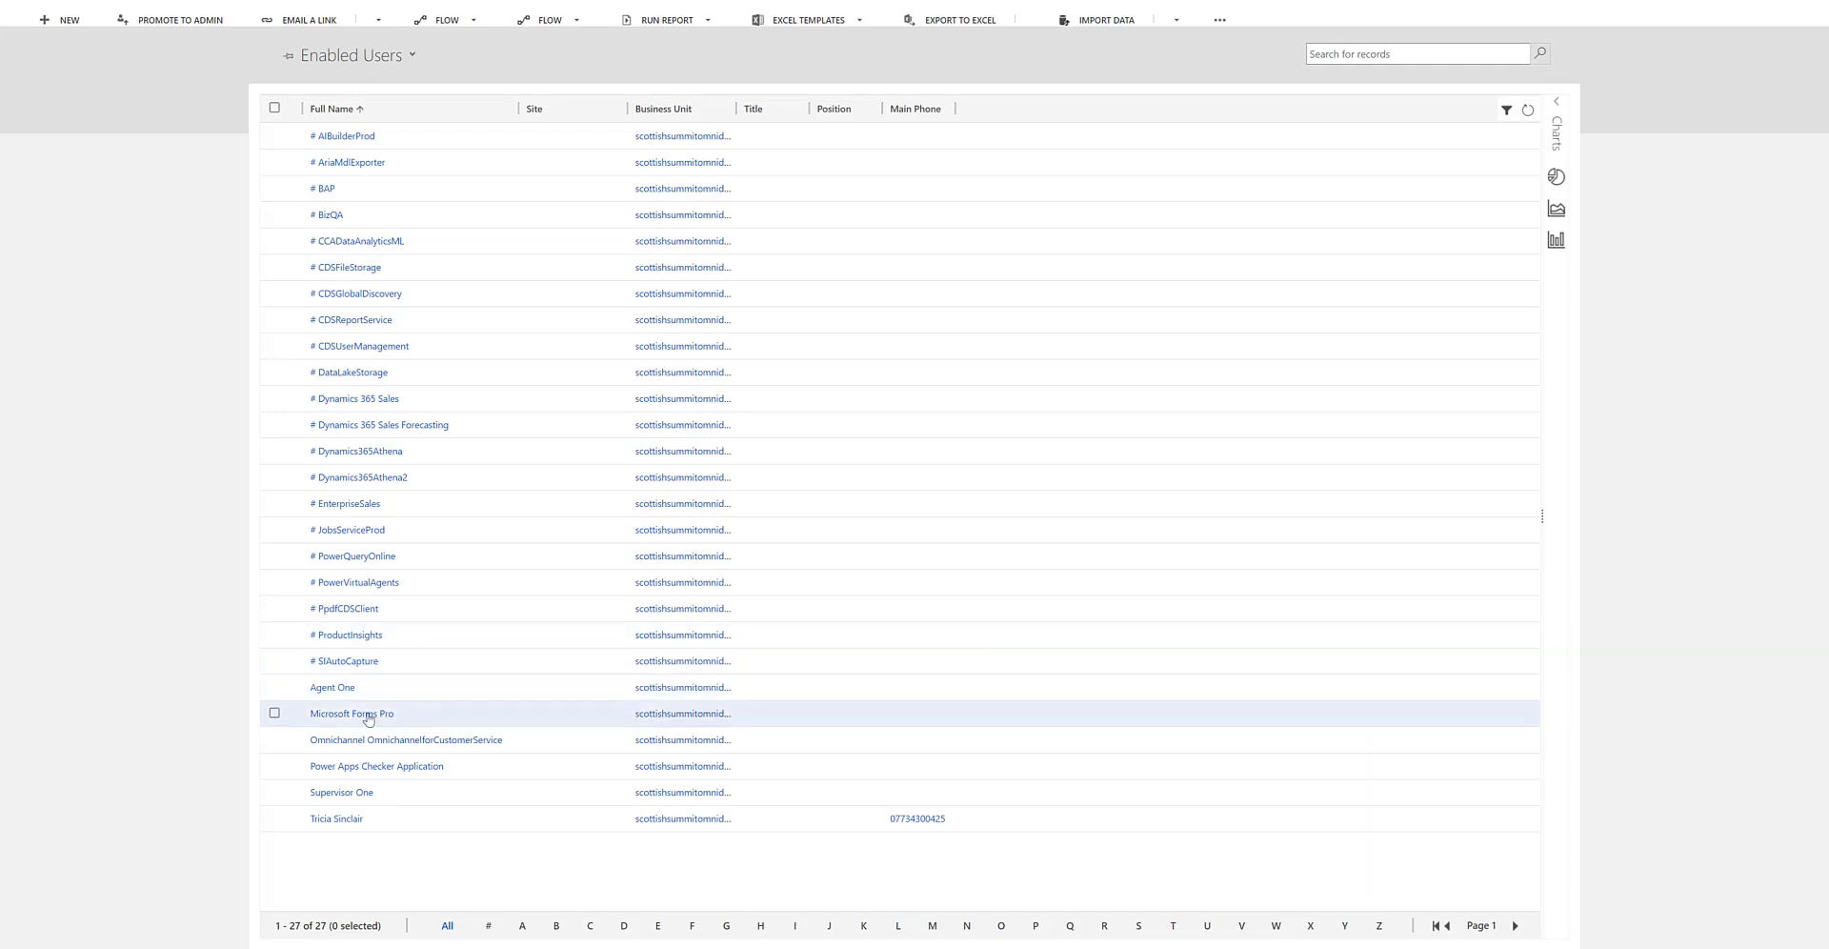
Assign the Customer Service Representative role to Supervisor One and Agent One together.
left_click(275, 793)
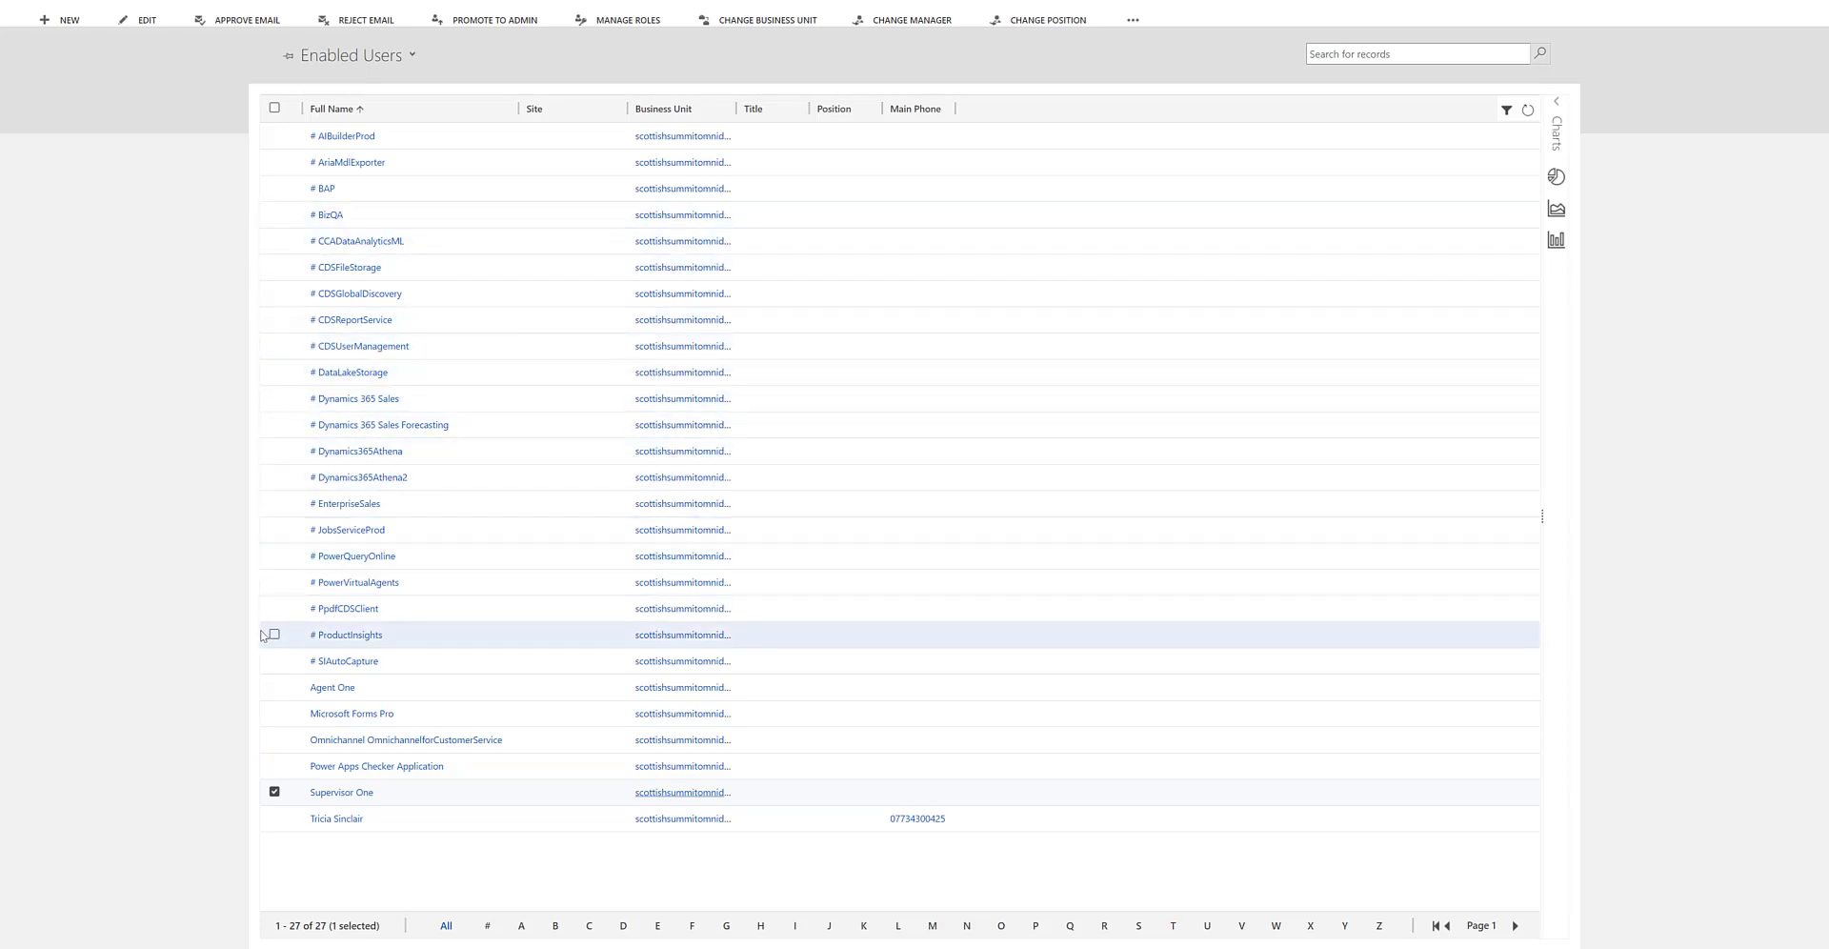
left_click(277, 688)
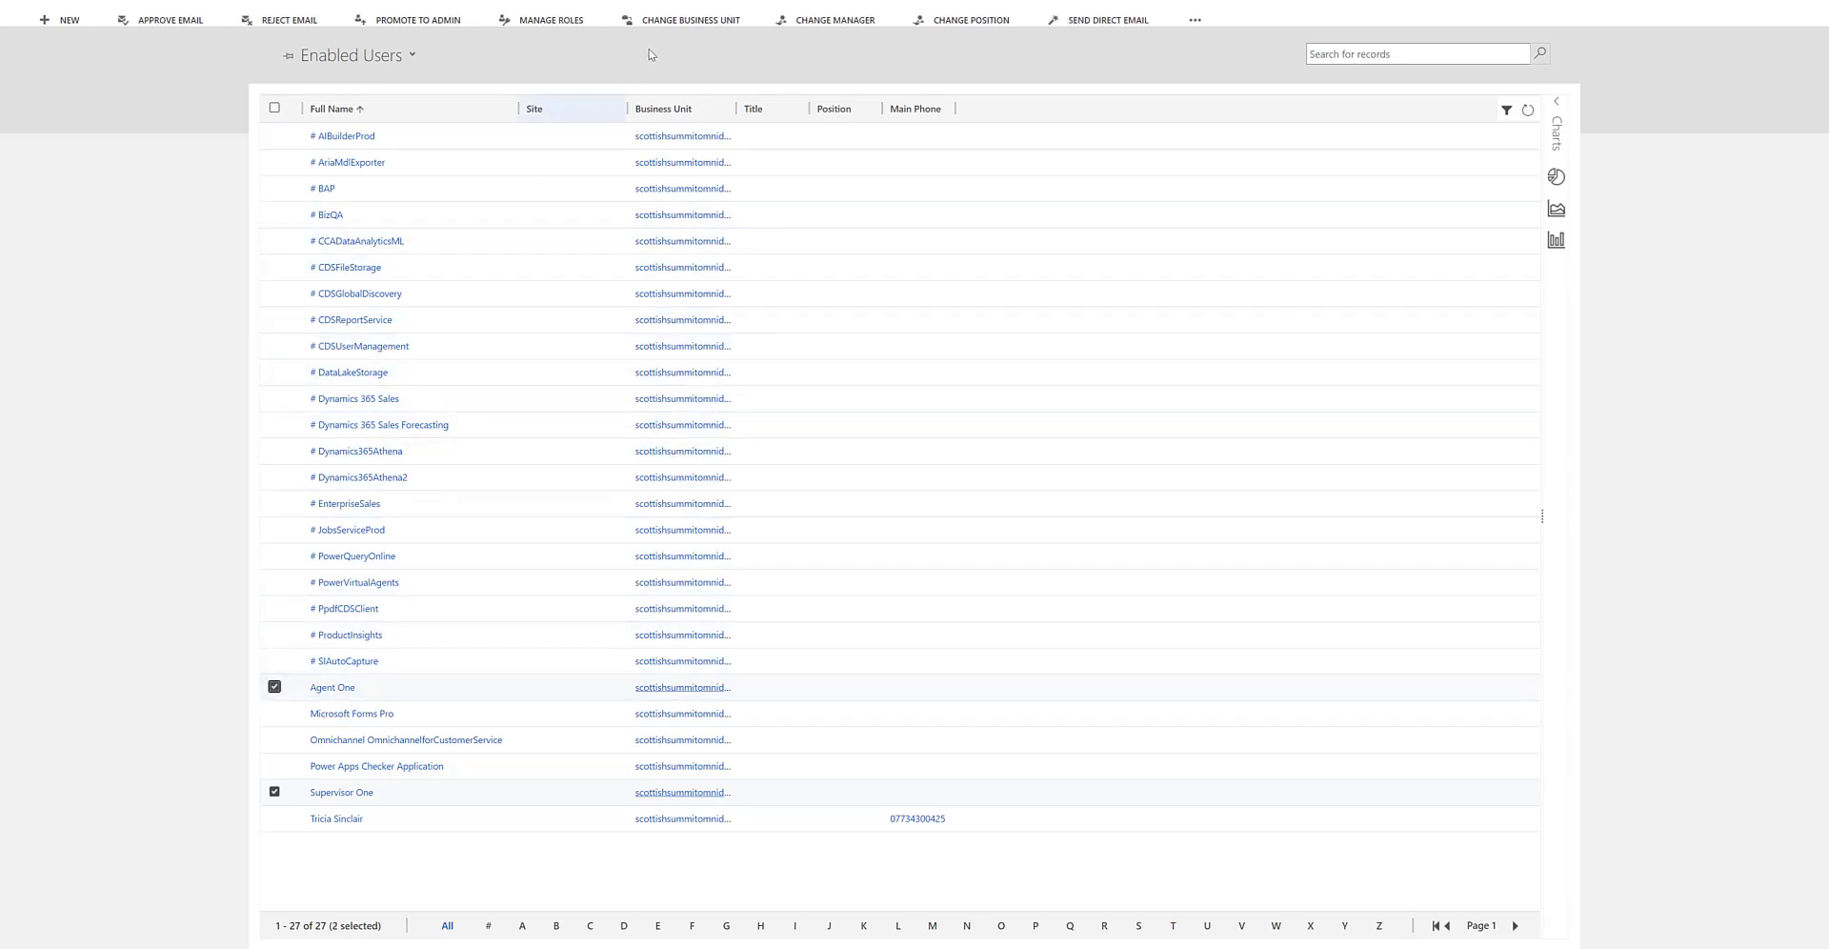
left_click(549, 21)
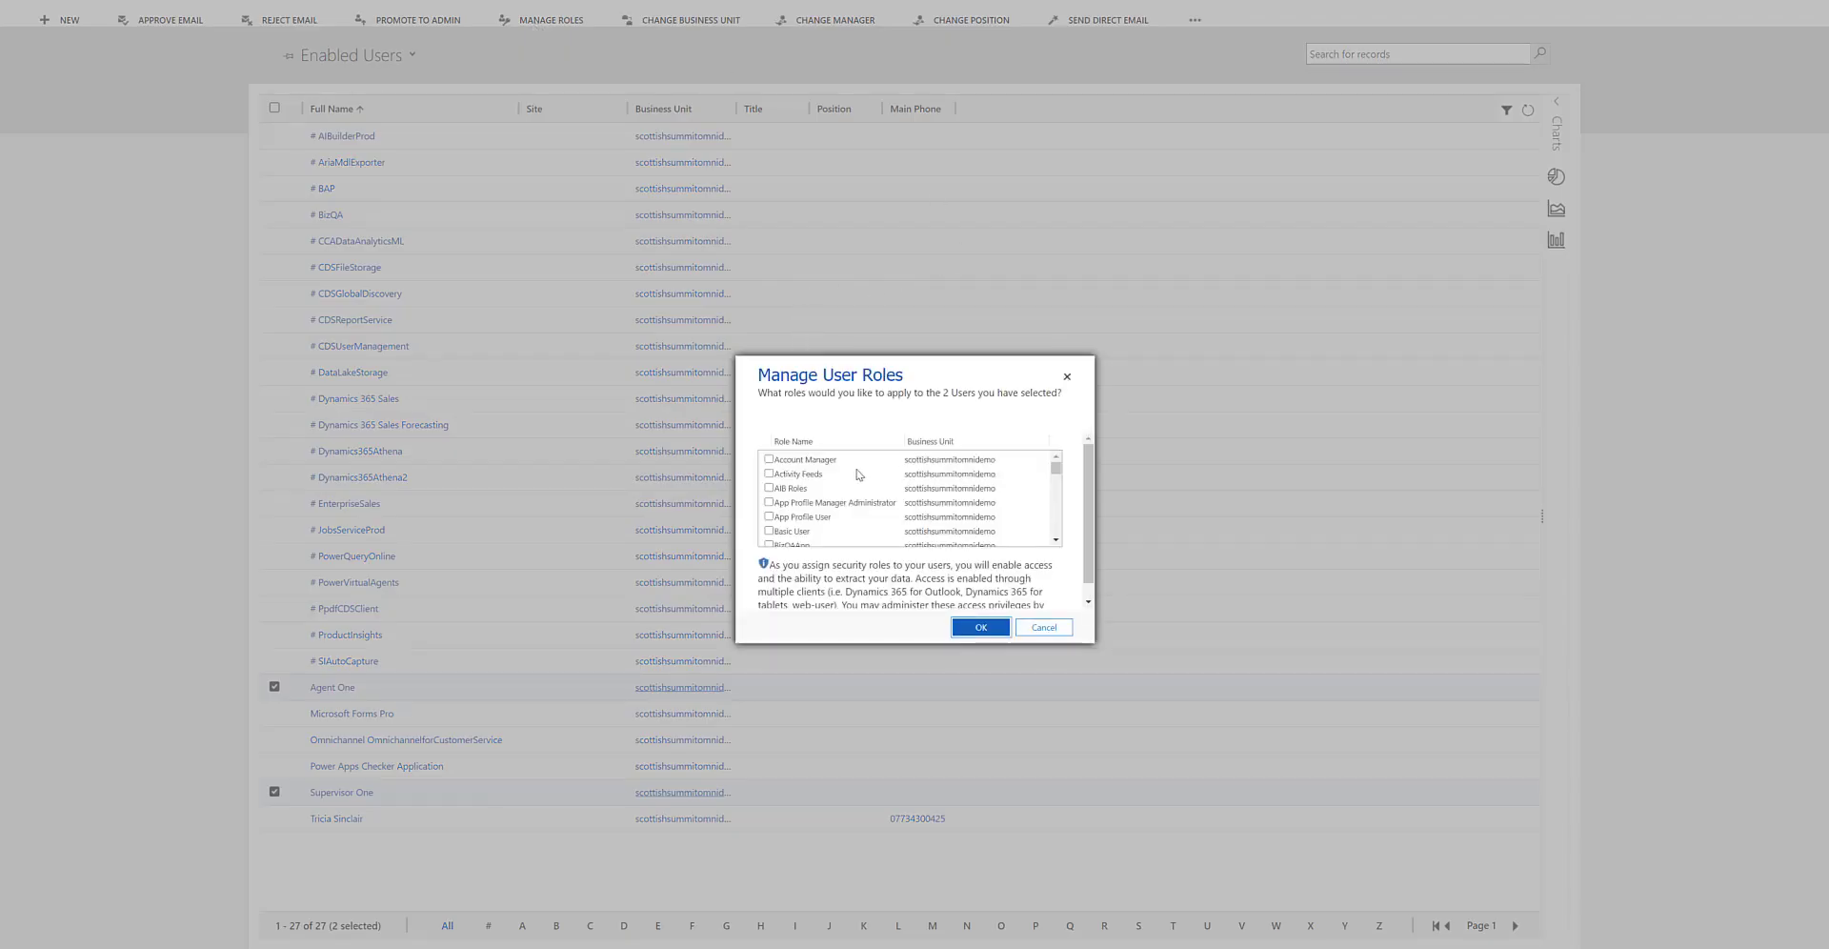
scroll(839, 500, "down", 2)
scroll(840, 502, "down", 2)
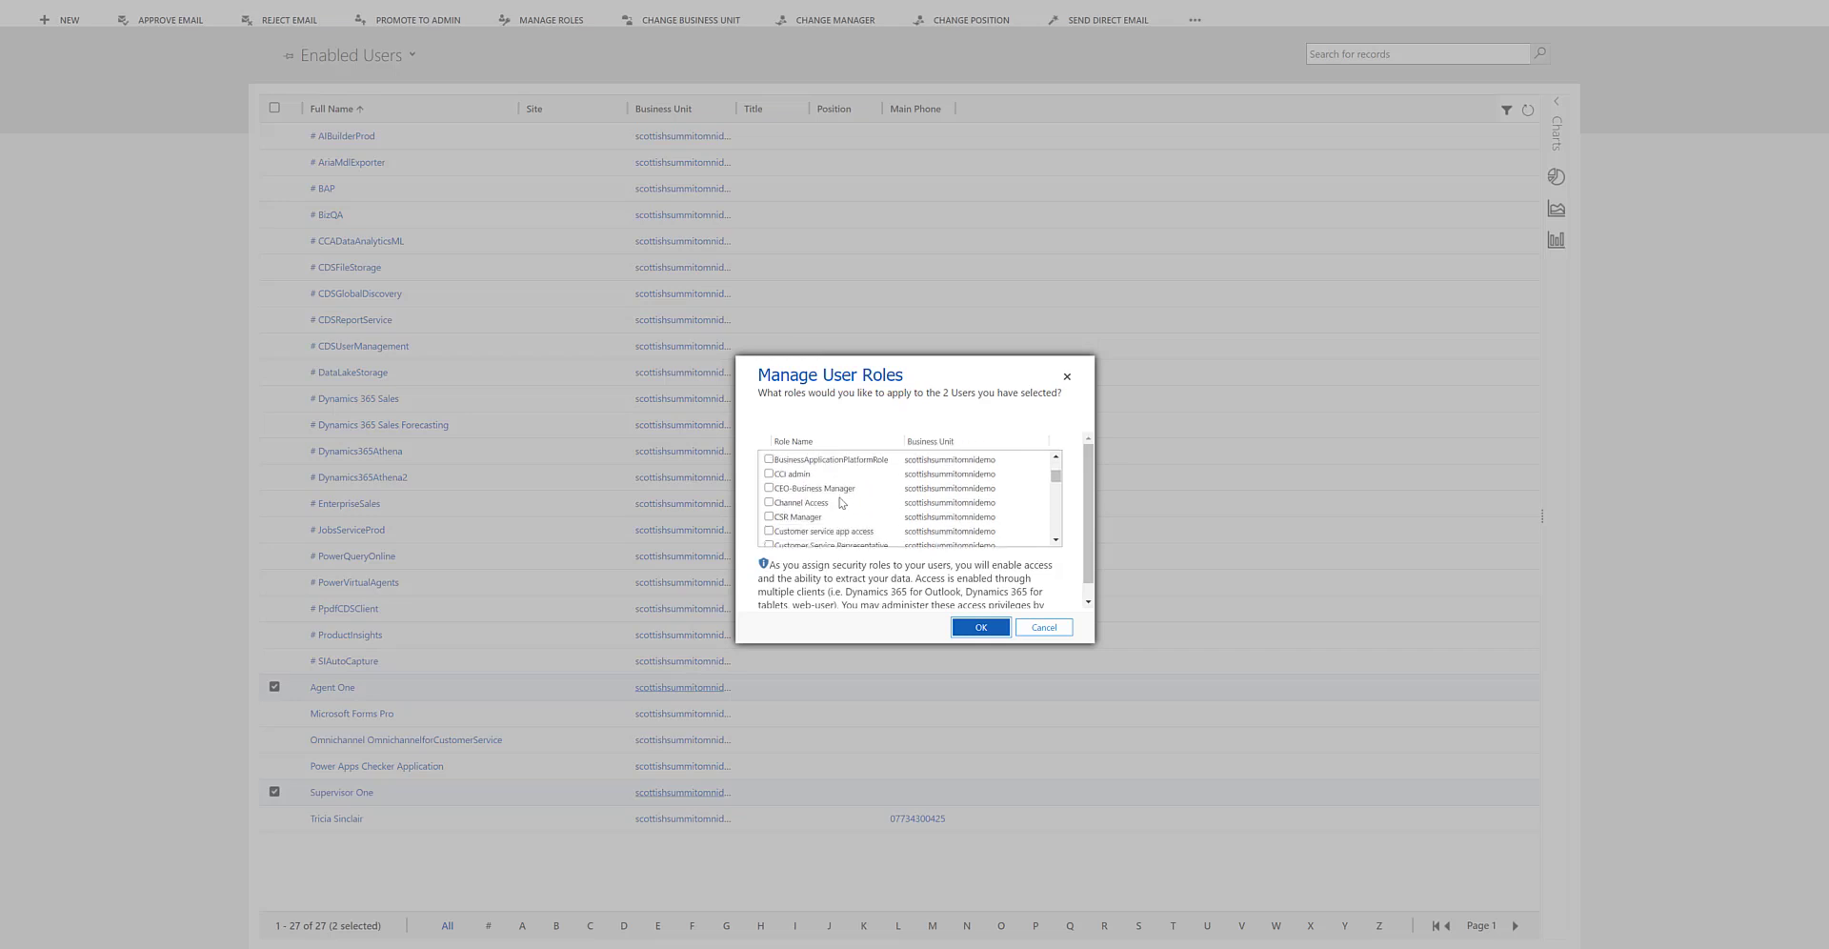
scroll(844, 524, "down", 2)
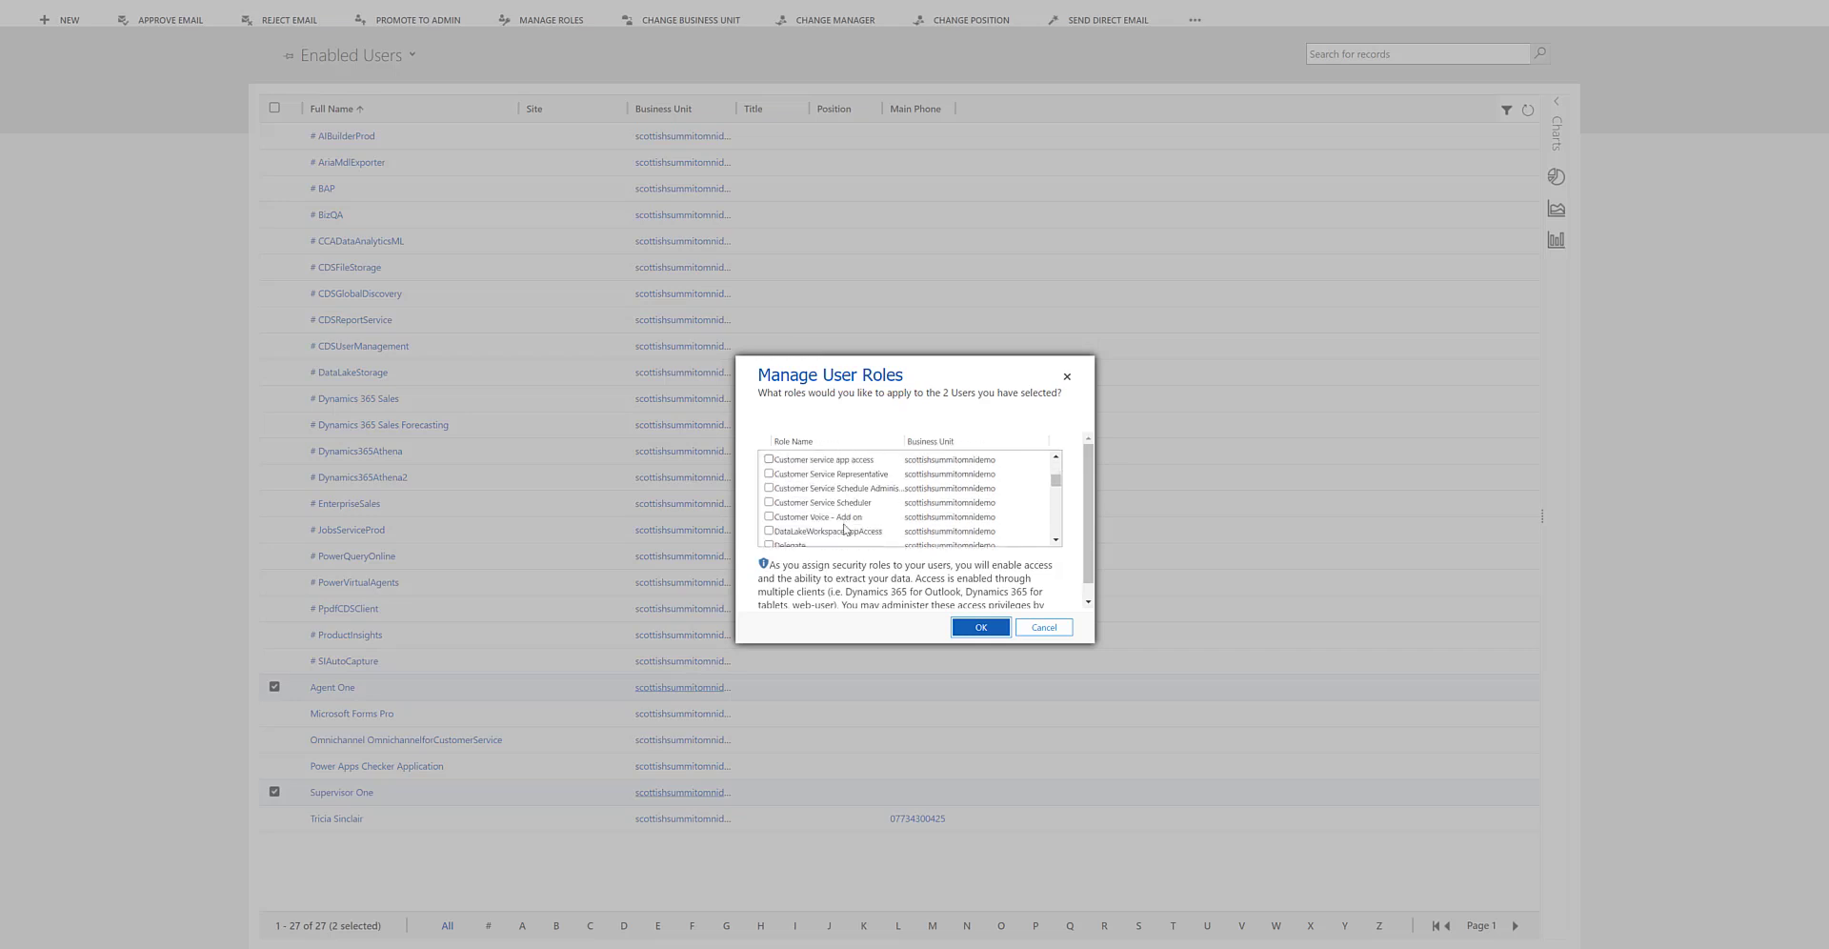
left_click(847, 475)
left_click(962, 629)
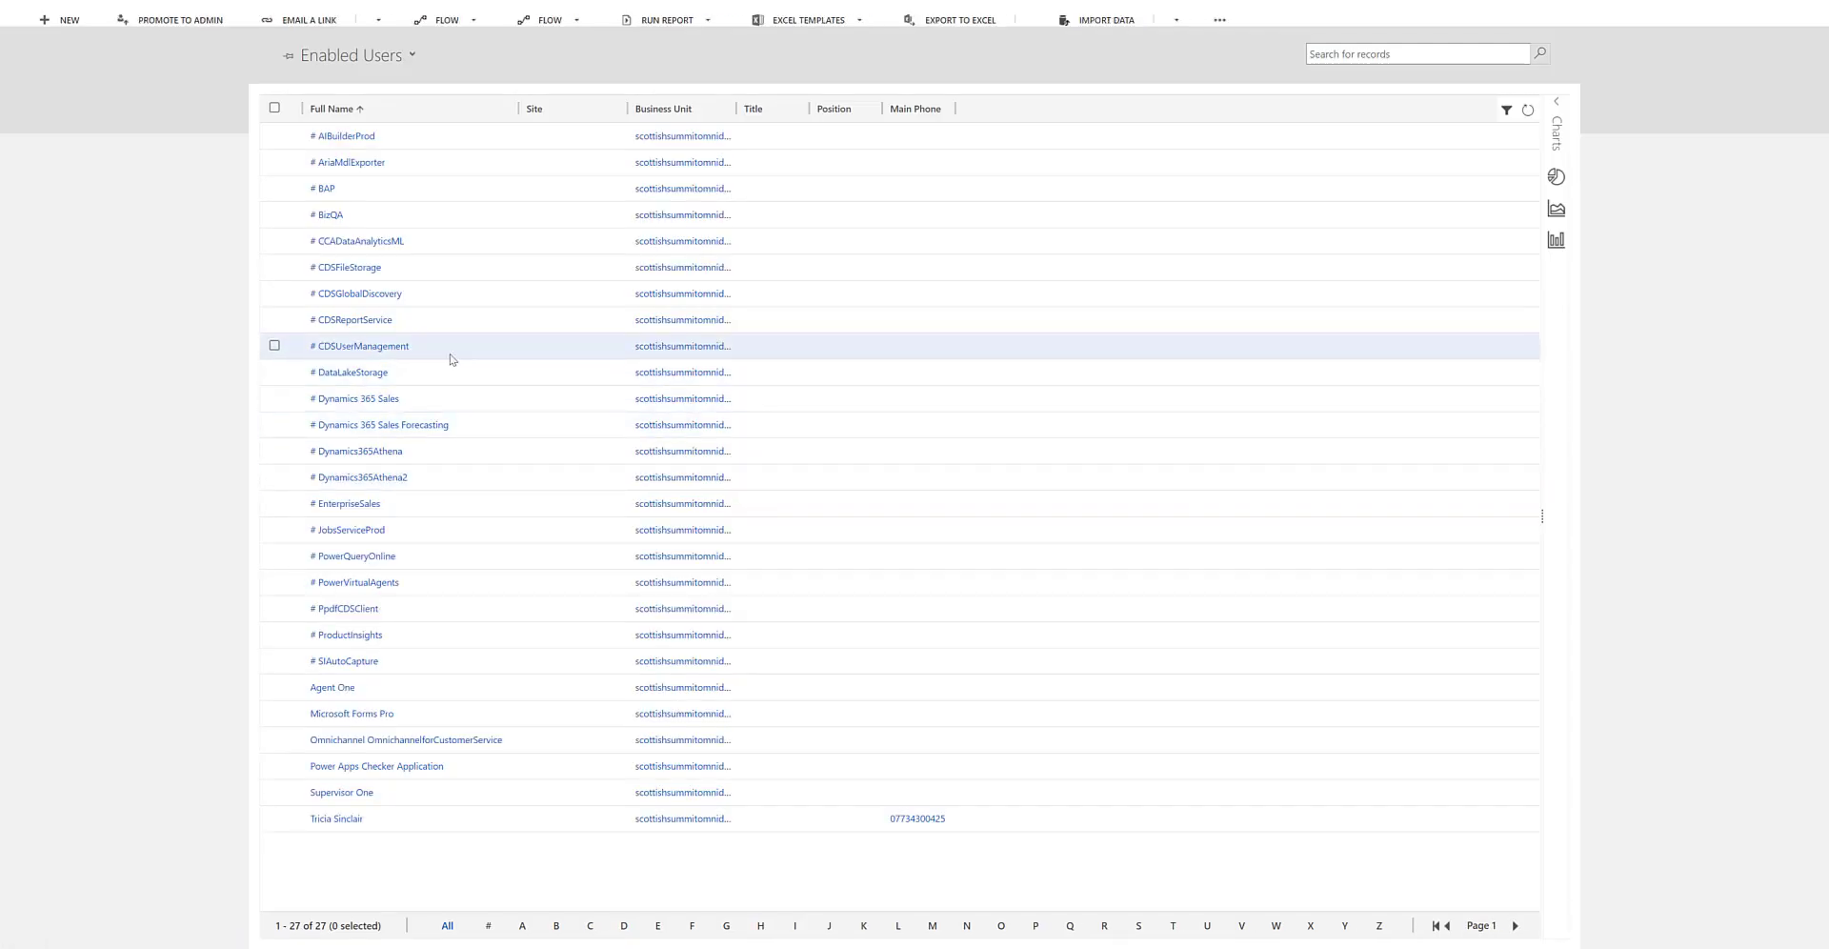
Switch the user list to the Omnichannel Users view and open the Supervisor One record in a maximized window.
left_click(390, 55)
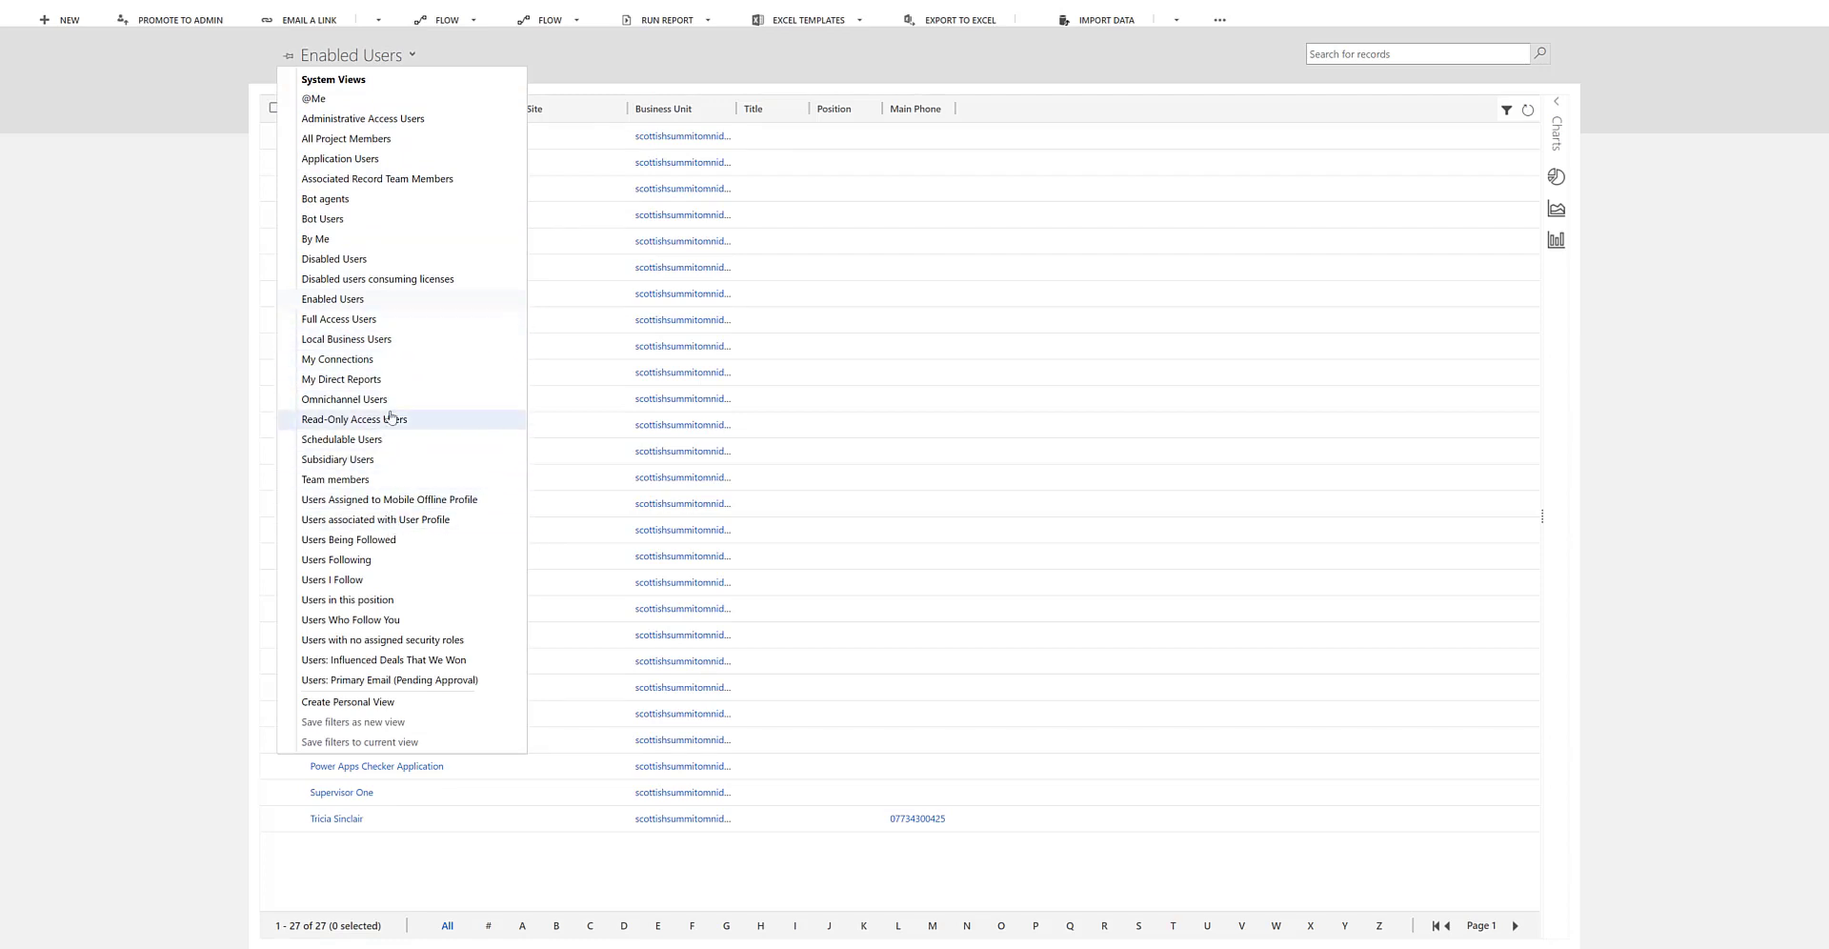
left_click(393, 399)
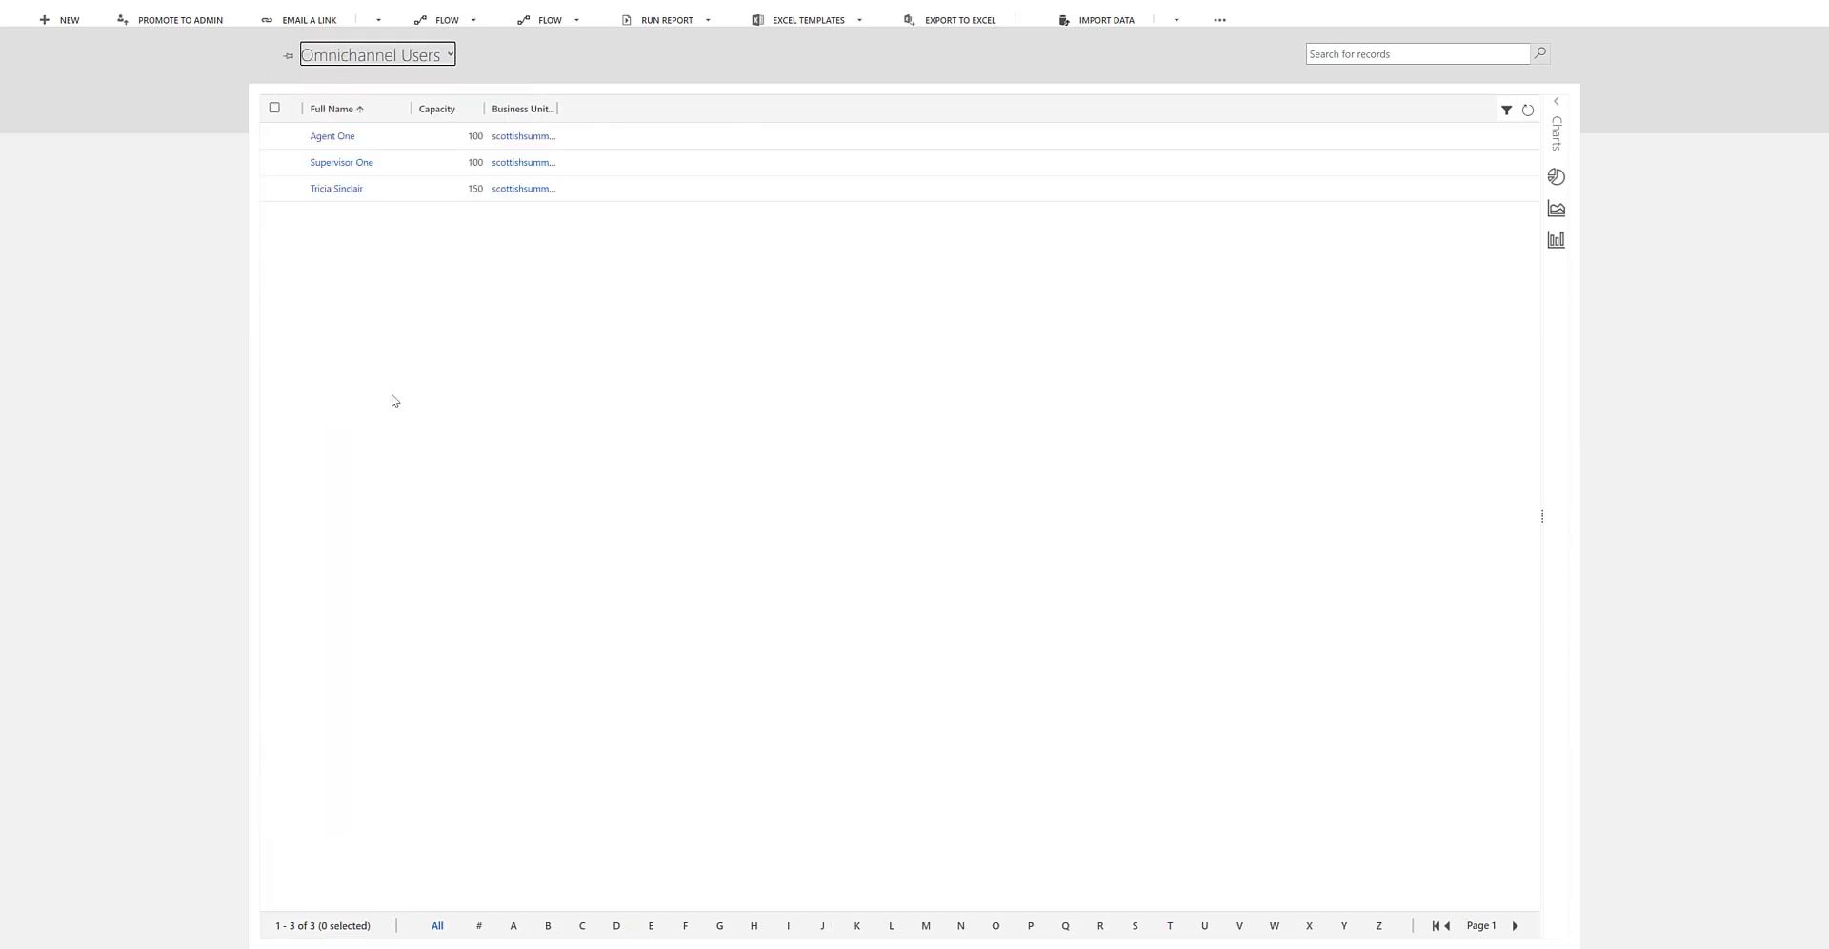
double_click(406, 164)
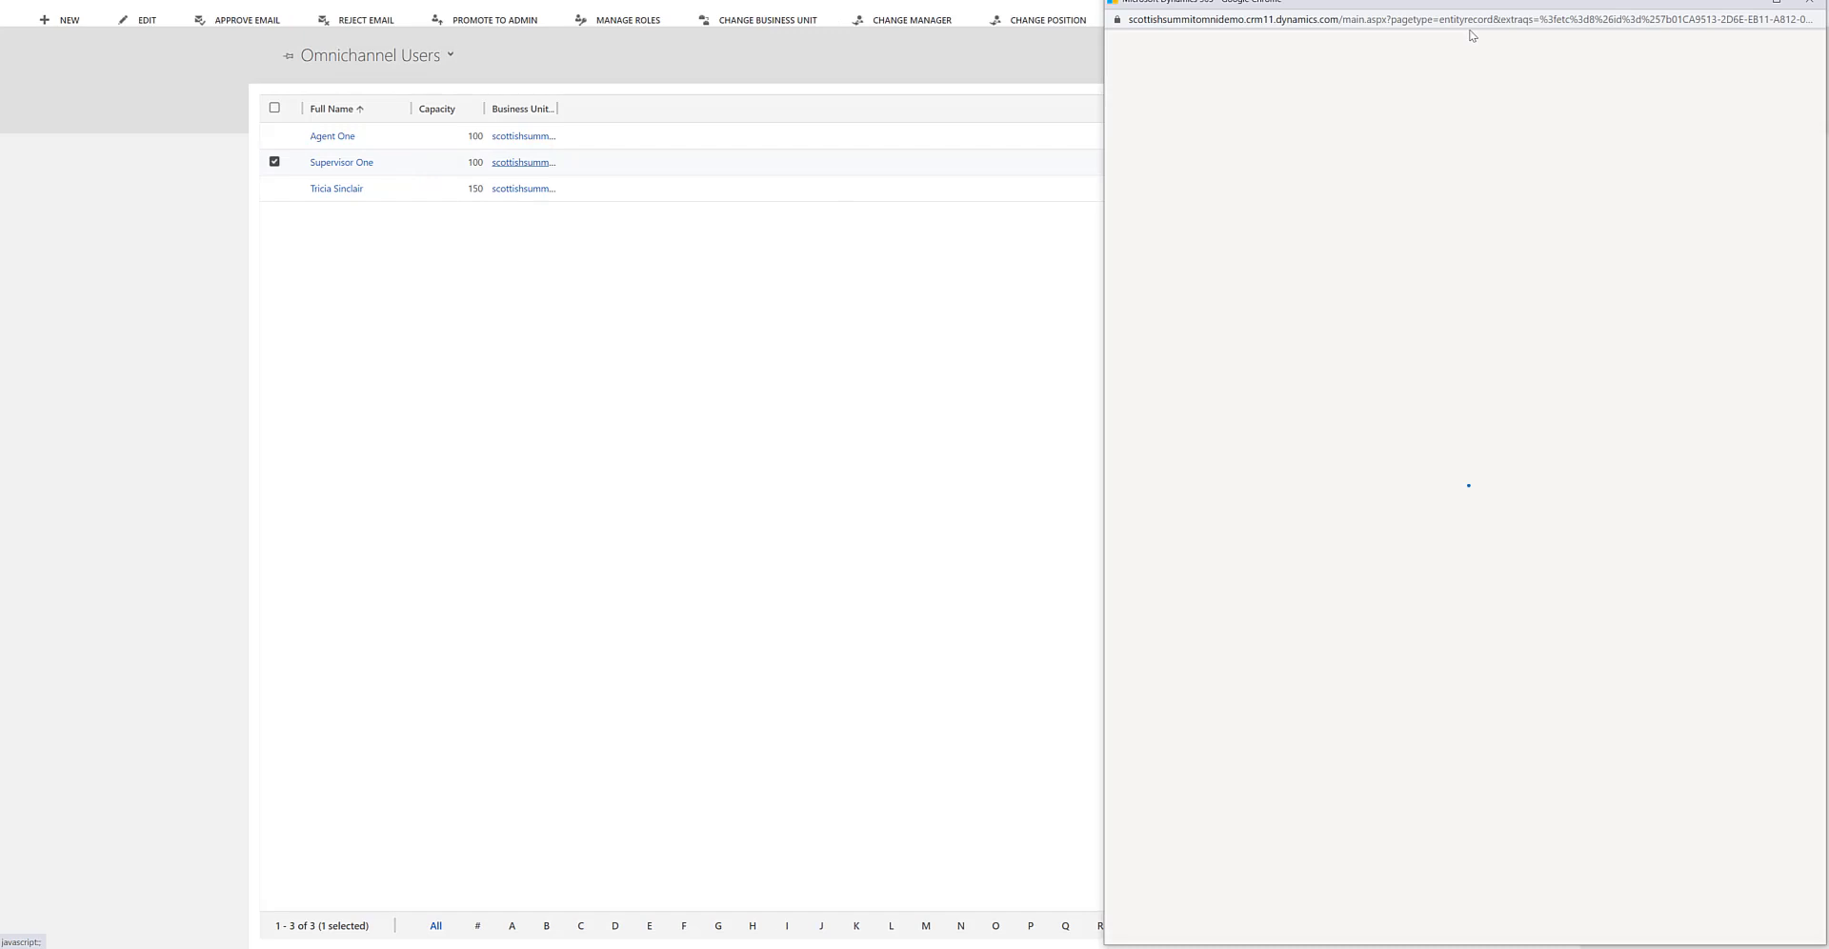
left_click(1486, 2)
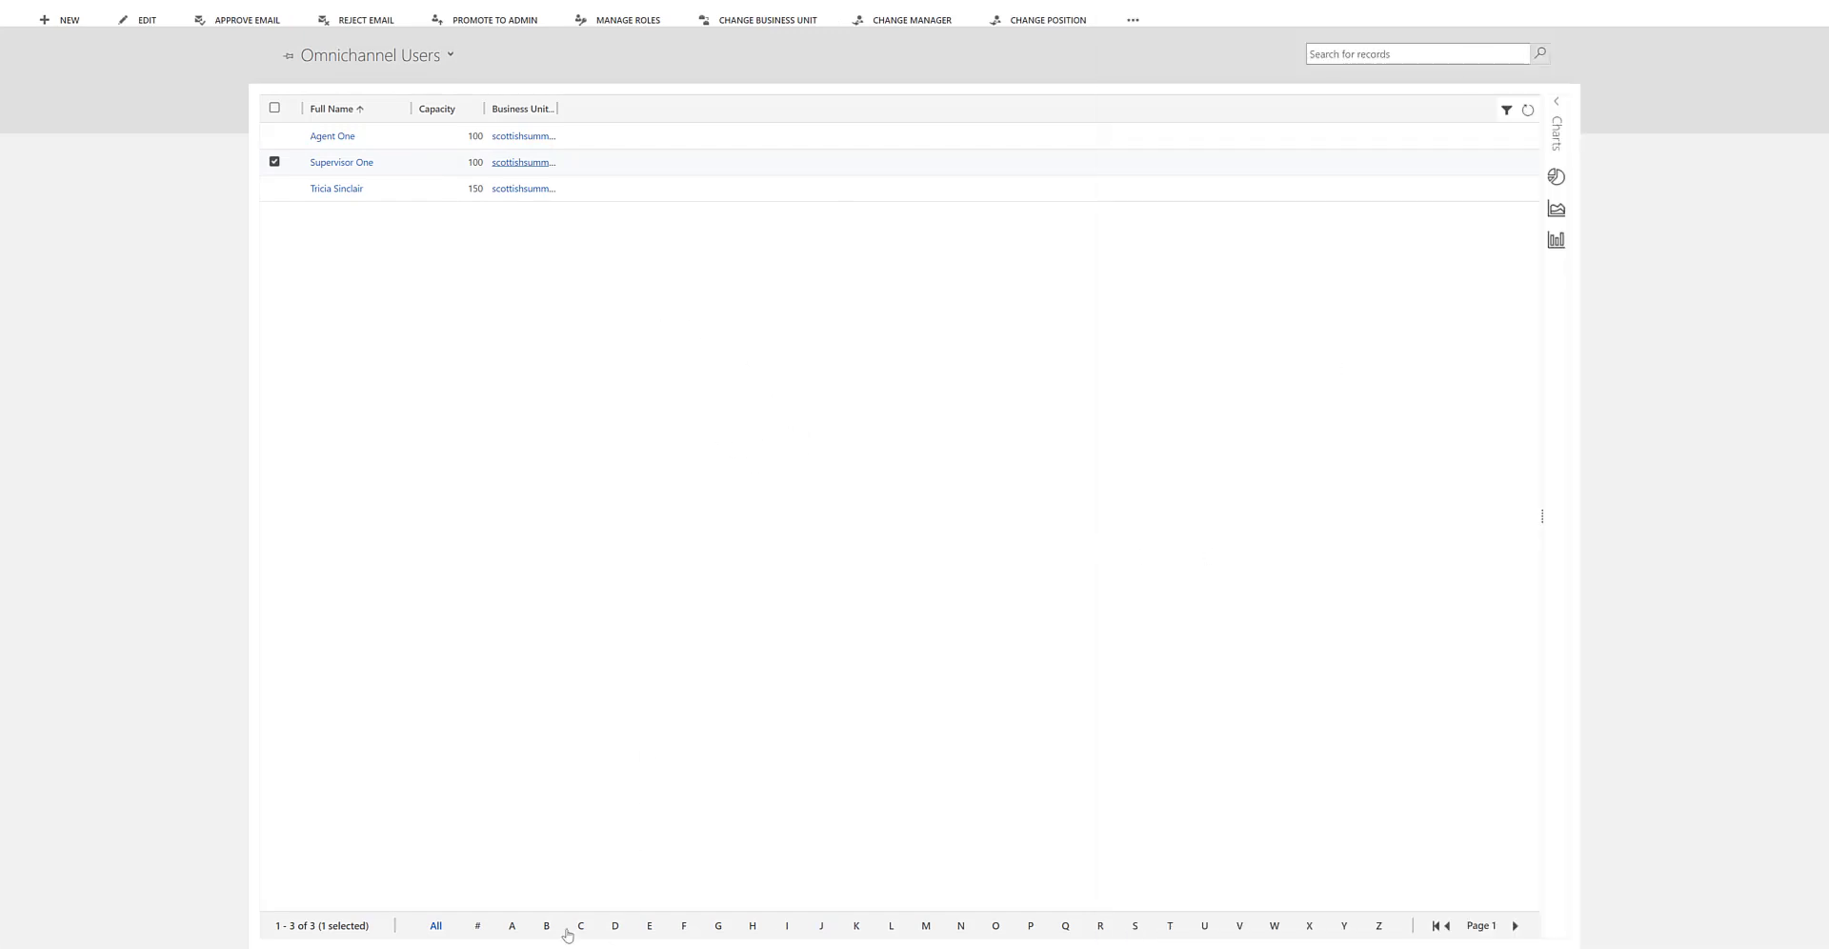
left_click(408, 162)
double_click(408, 162)
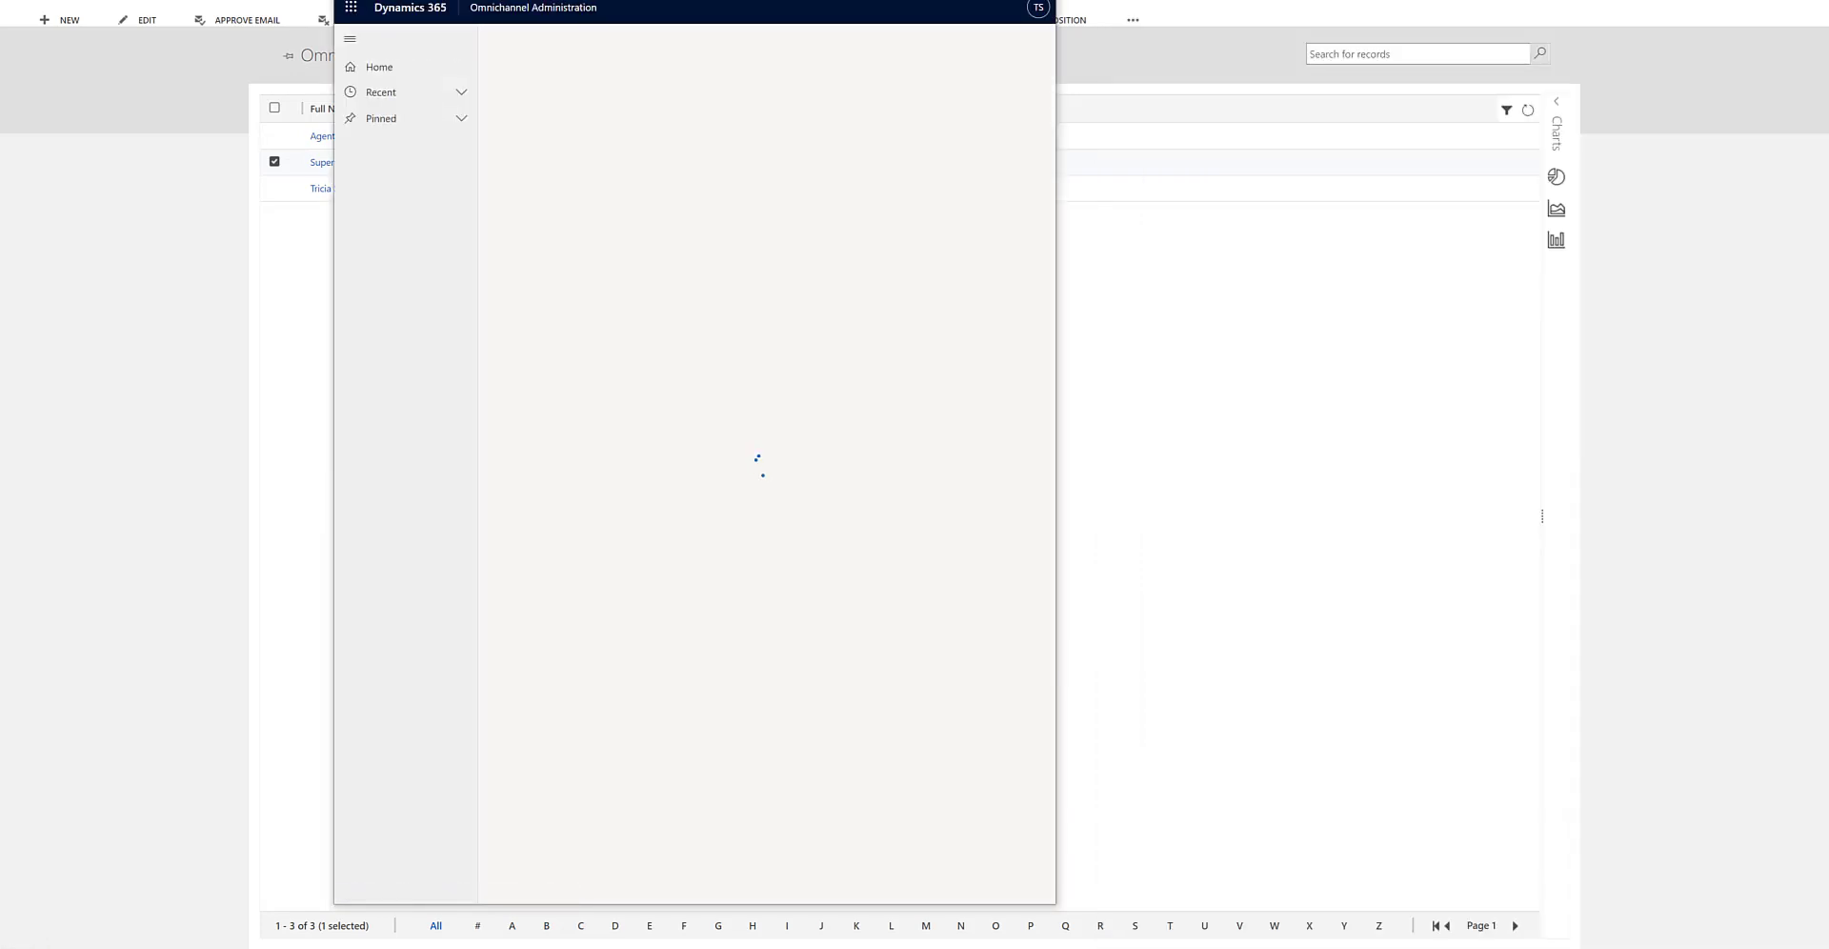
key("super+Up")
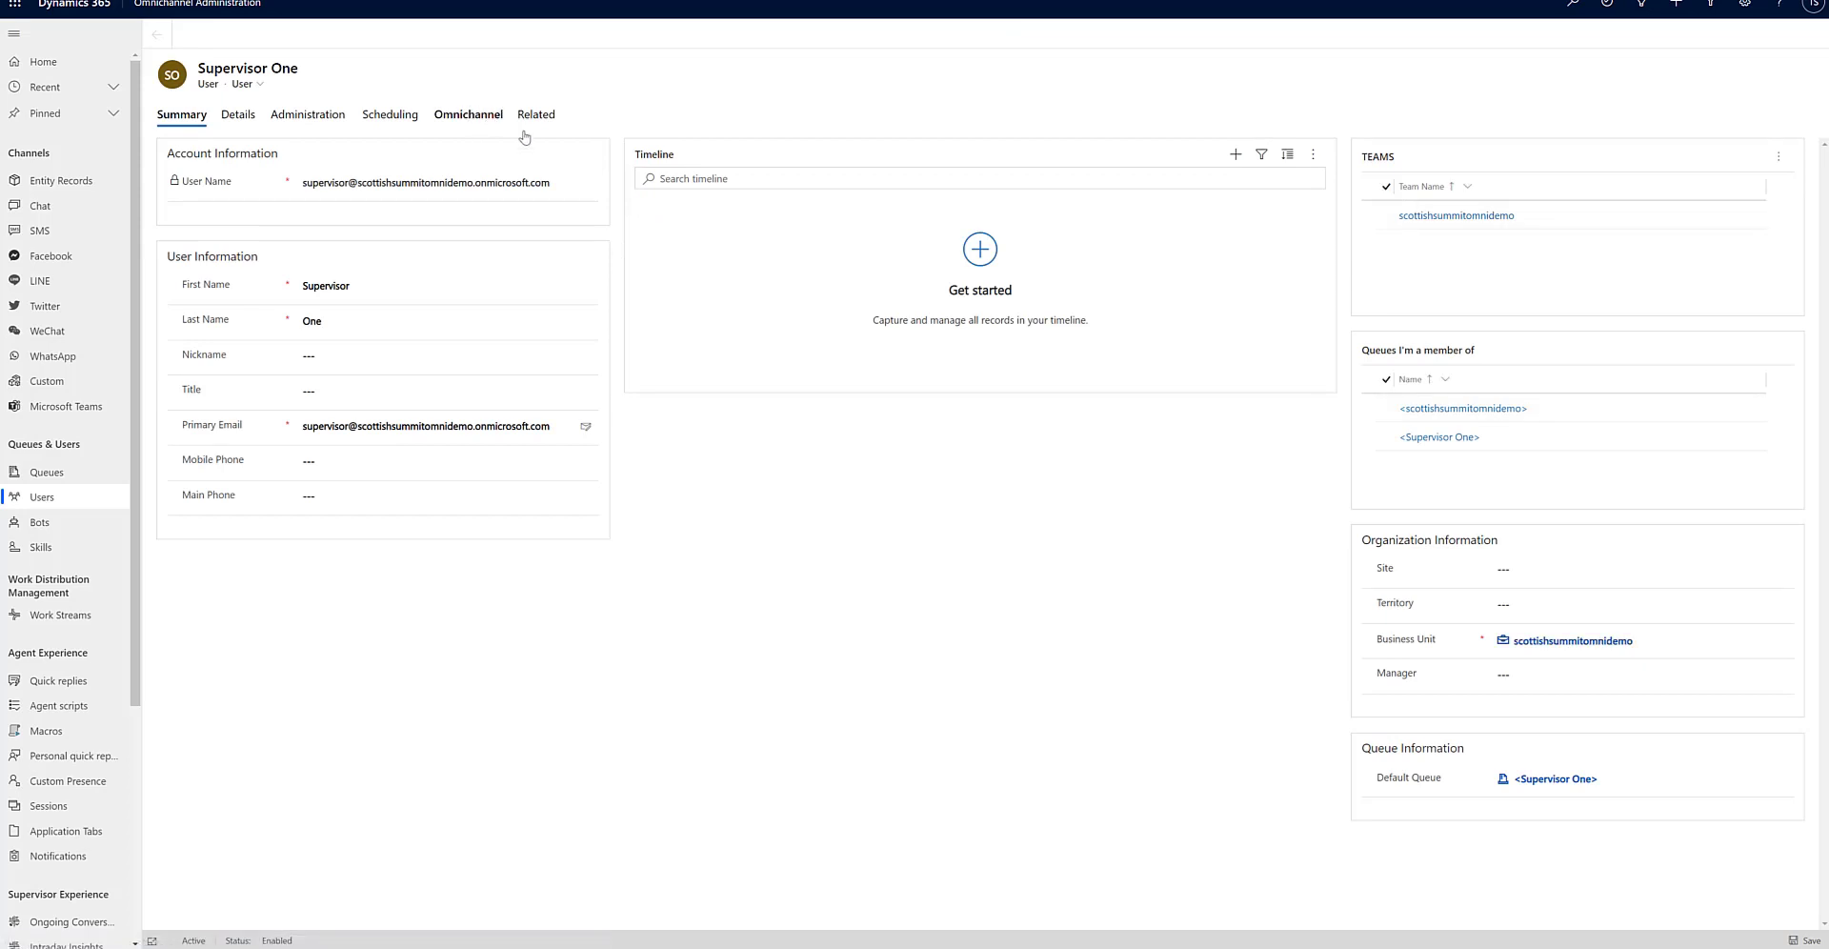
Check Supervisor One's capacity and default presence in the Omnichannel settings, and save and close the record.
left_click(486, 117)
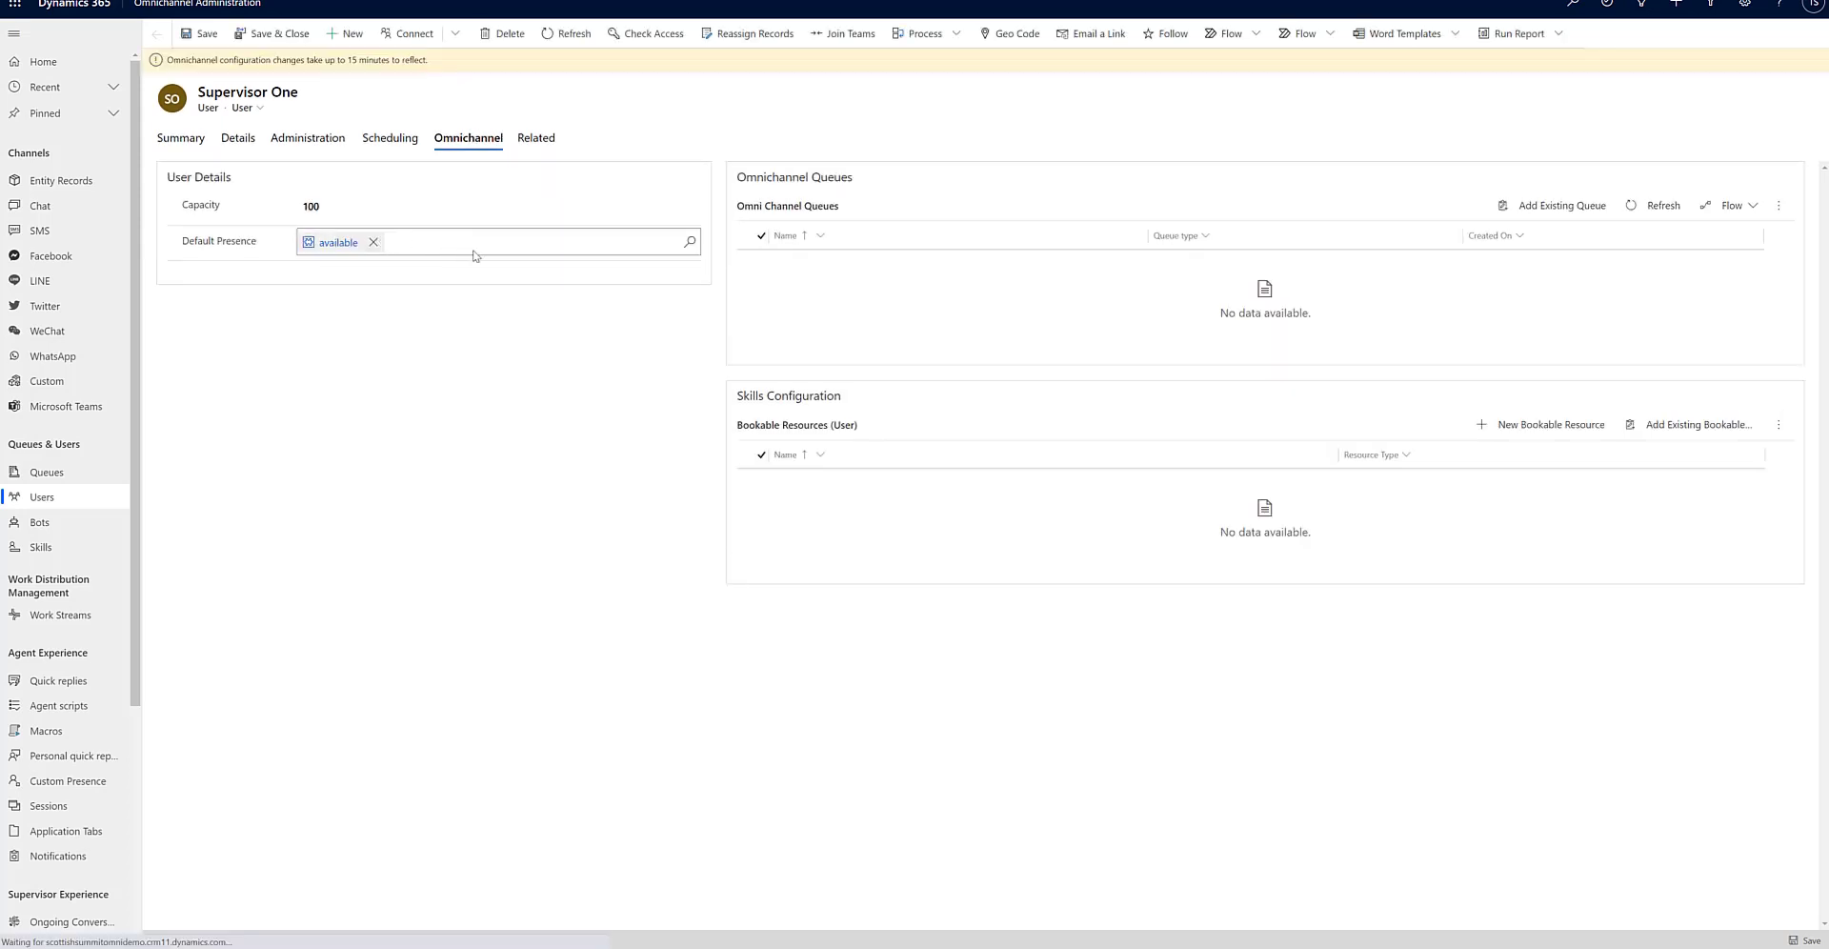
left_click(379, 207)
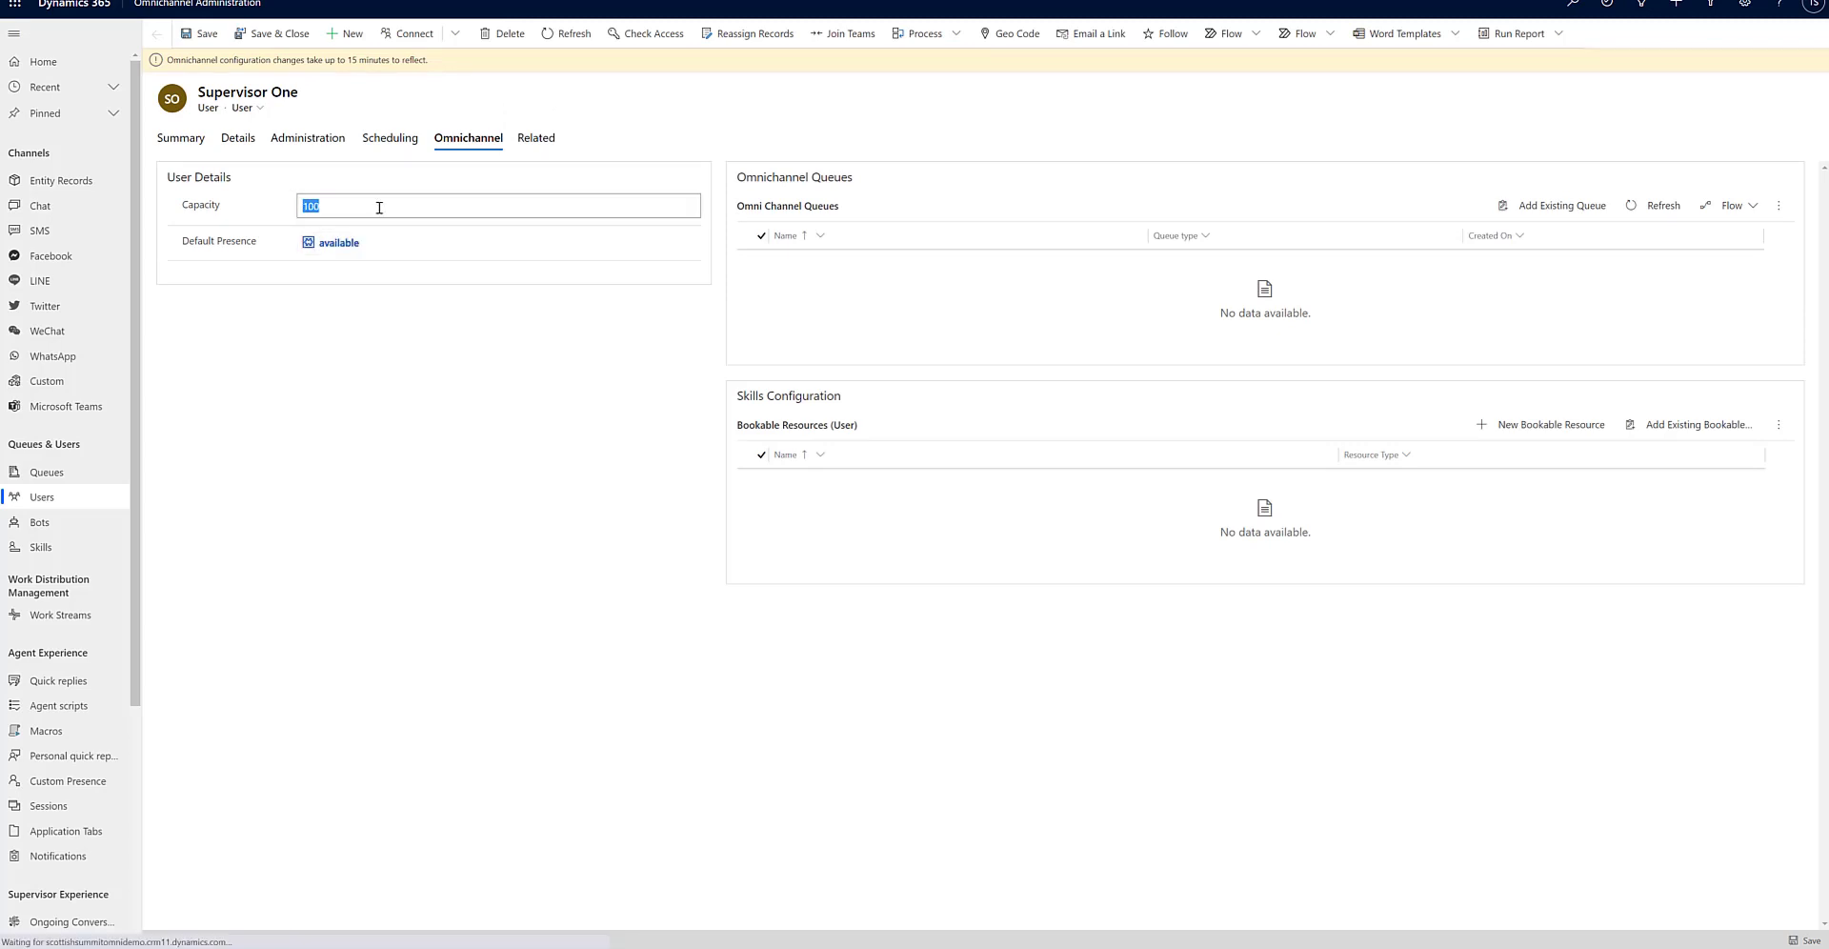
left_click(394, 244)
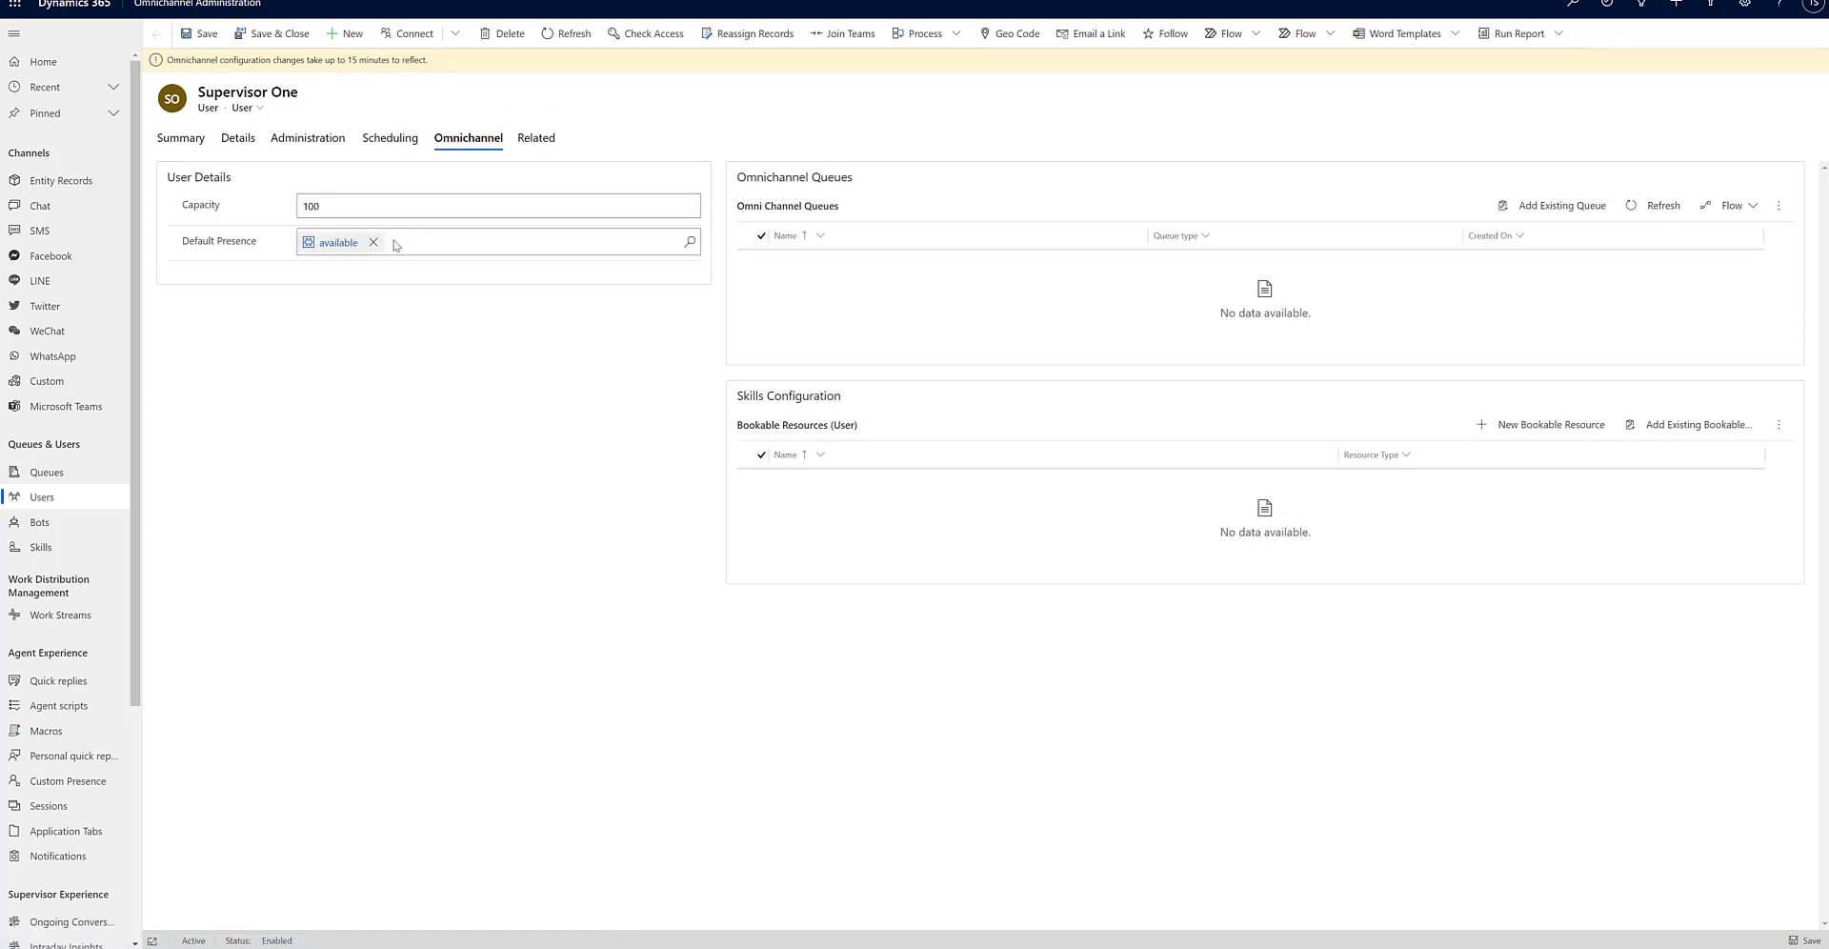
left_click(289, 36)
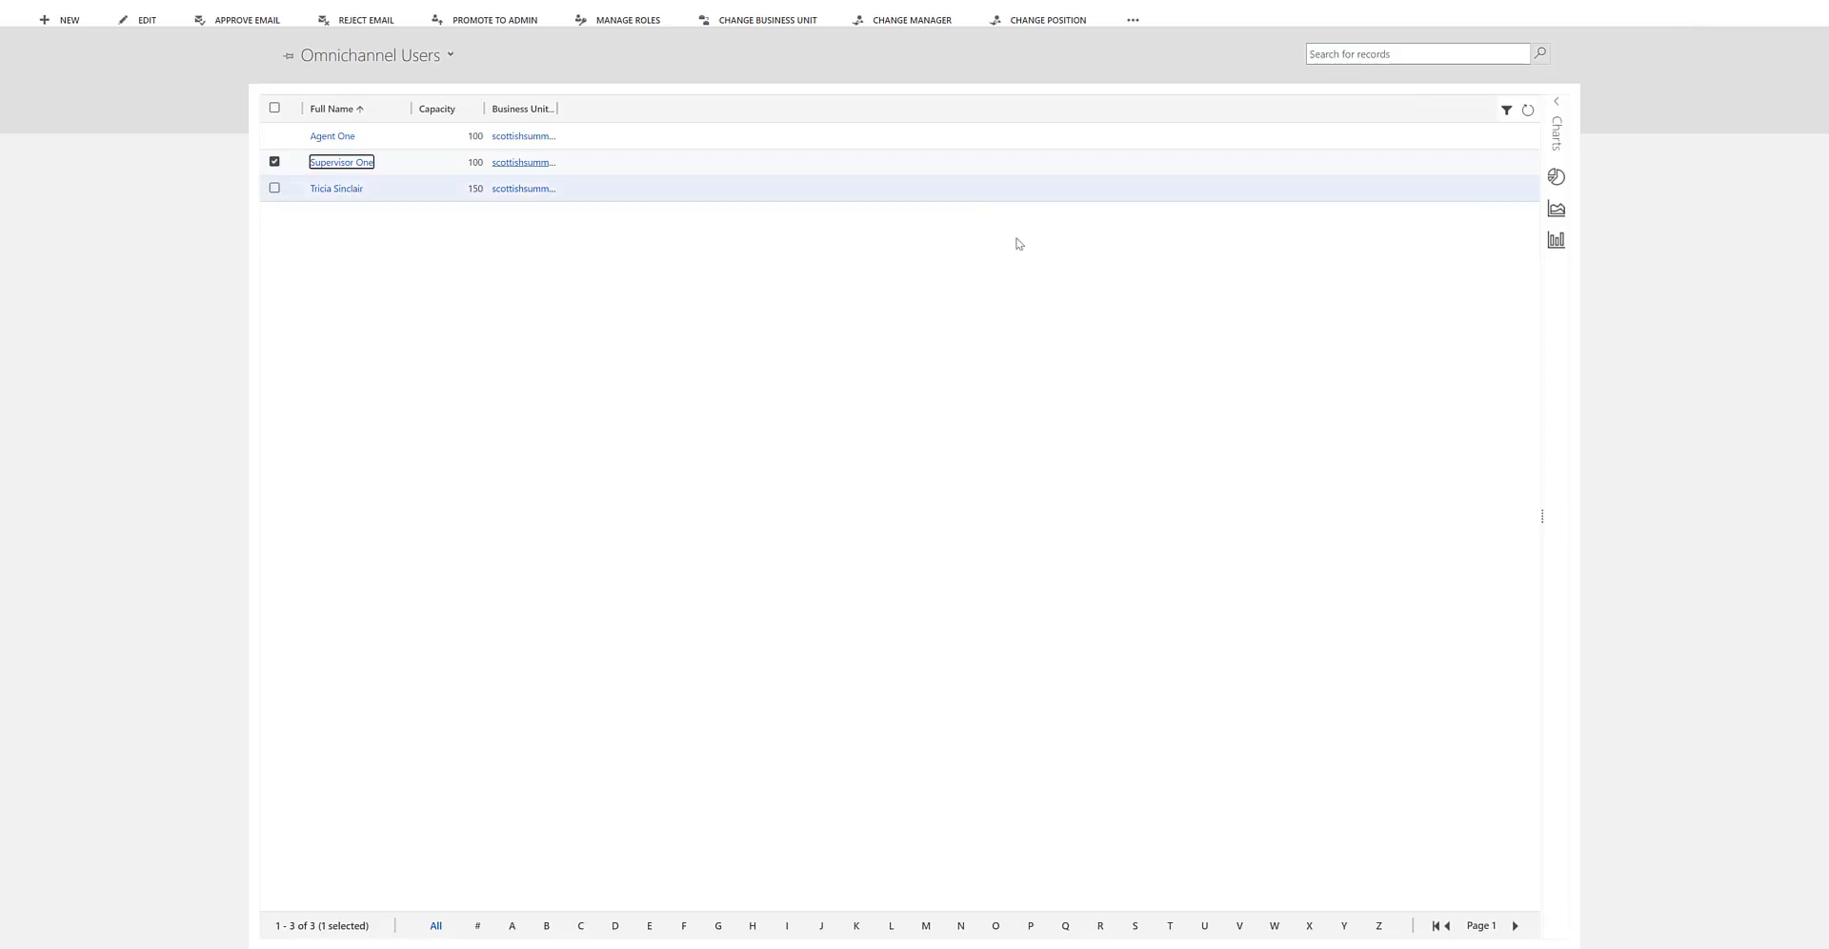
Open the administrator's user record in a maximized window and view its Omnichannel settings.
double_click(390, 196)
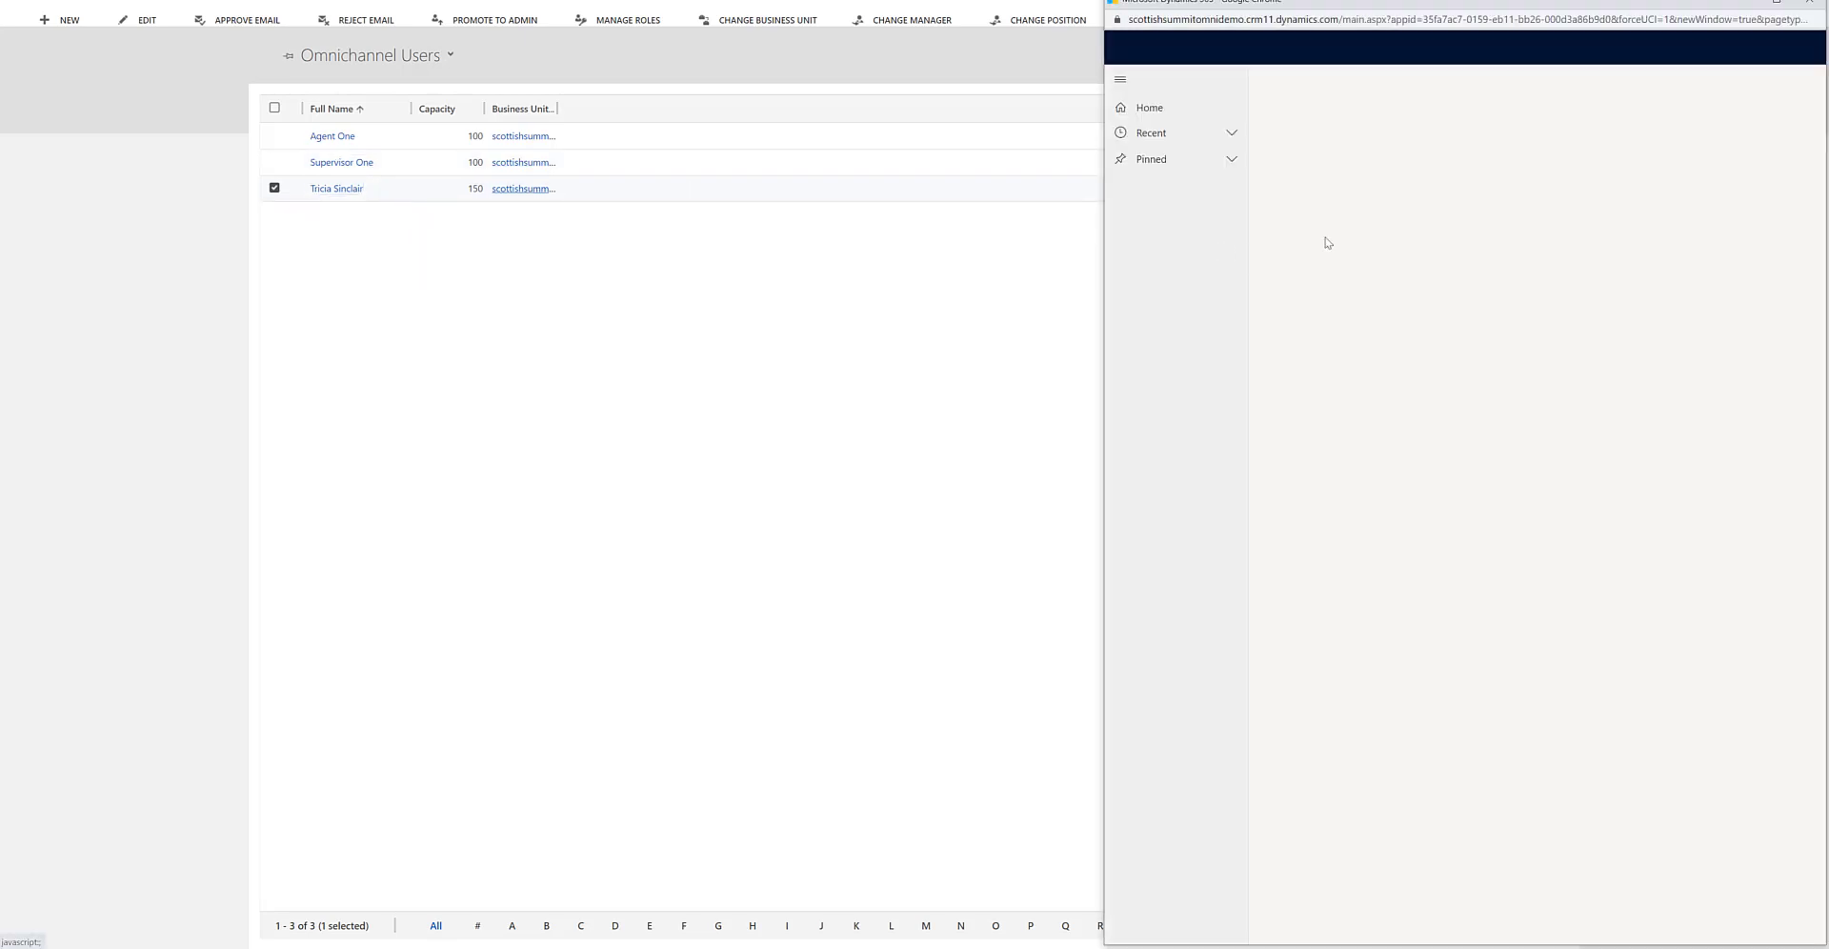
left_click(1777, 2)
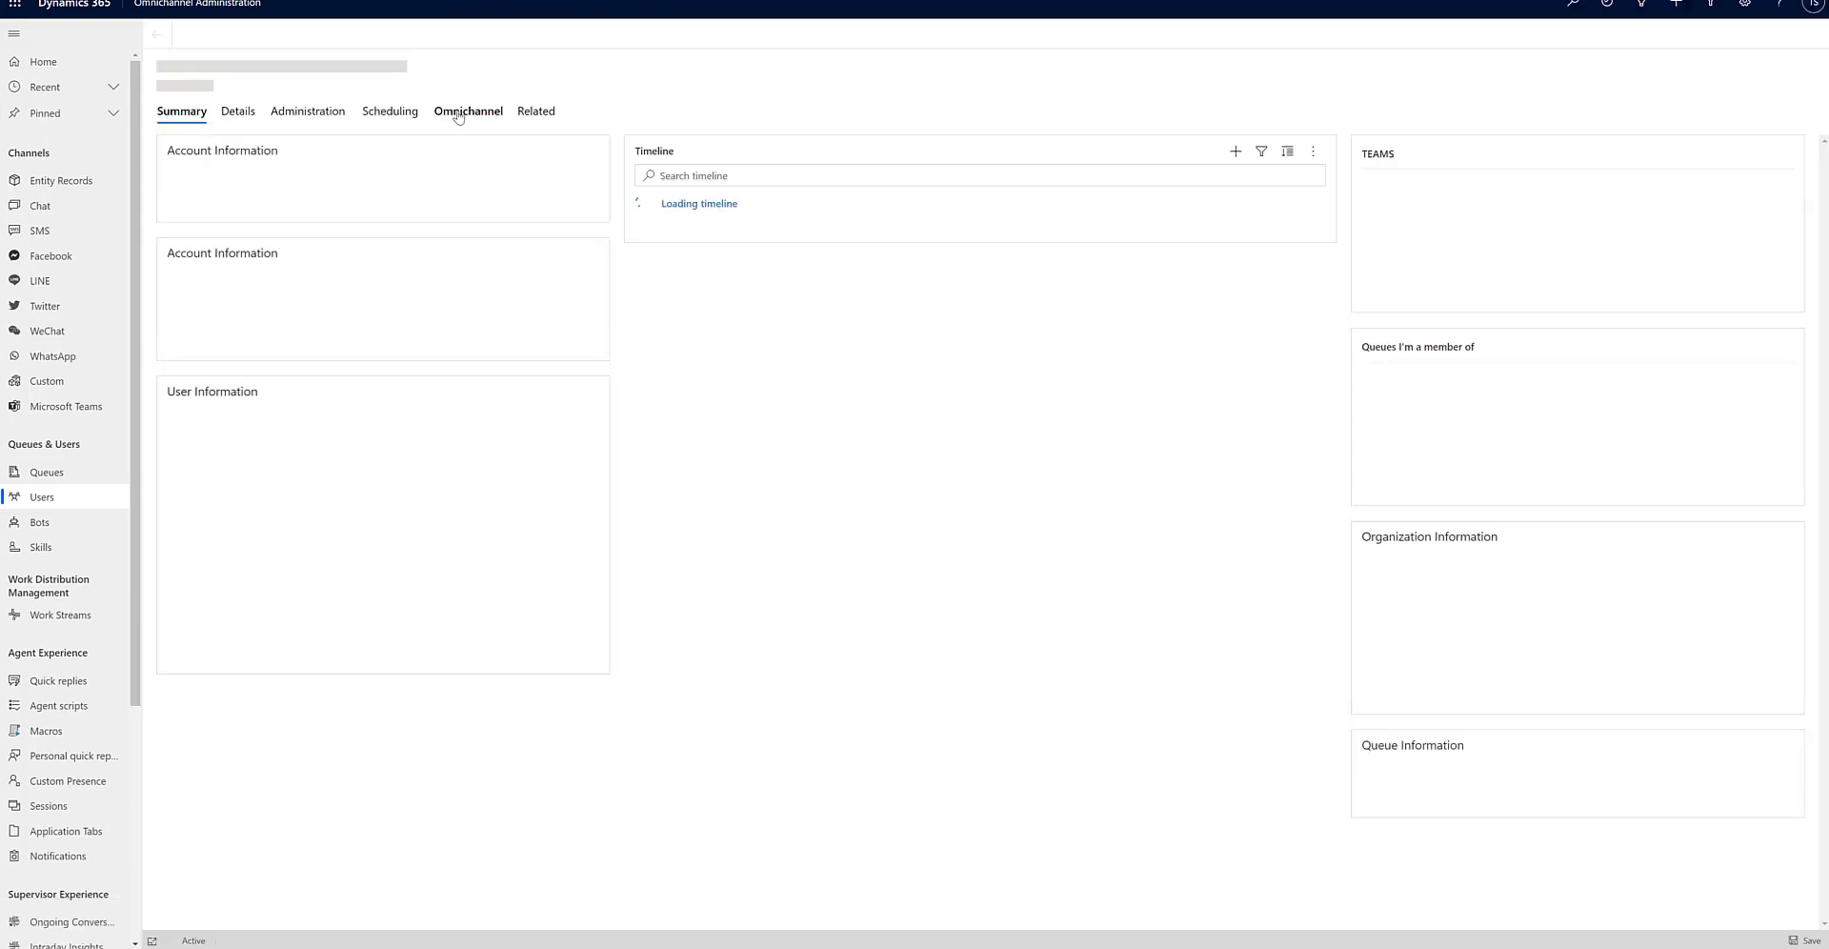
left_click(458, 114)
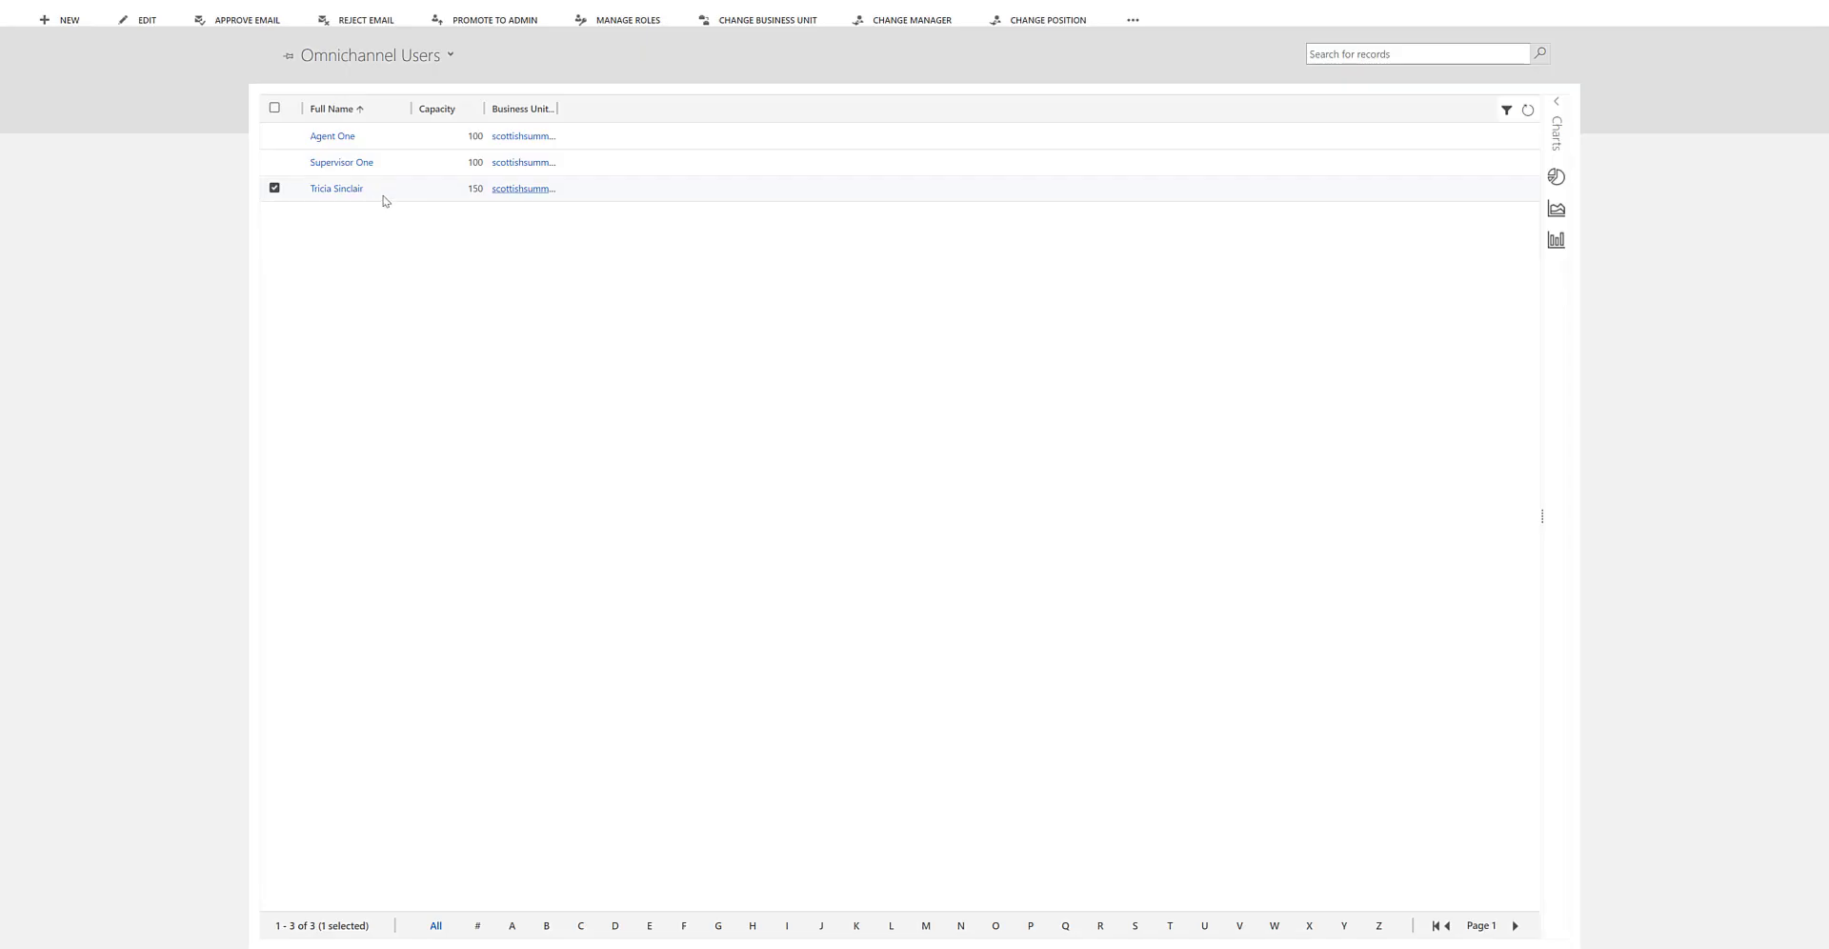
Open the Agent One user record in a maximized window and view its Omnichannel settings.
left_click(401, 145)
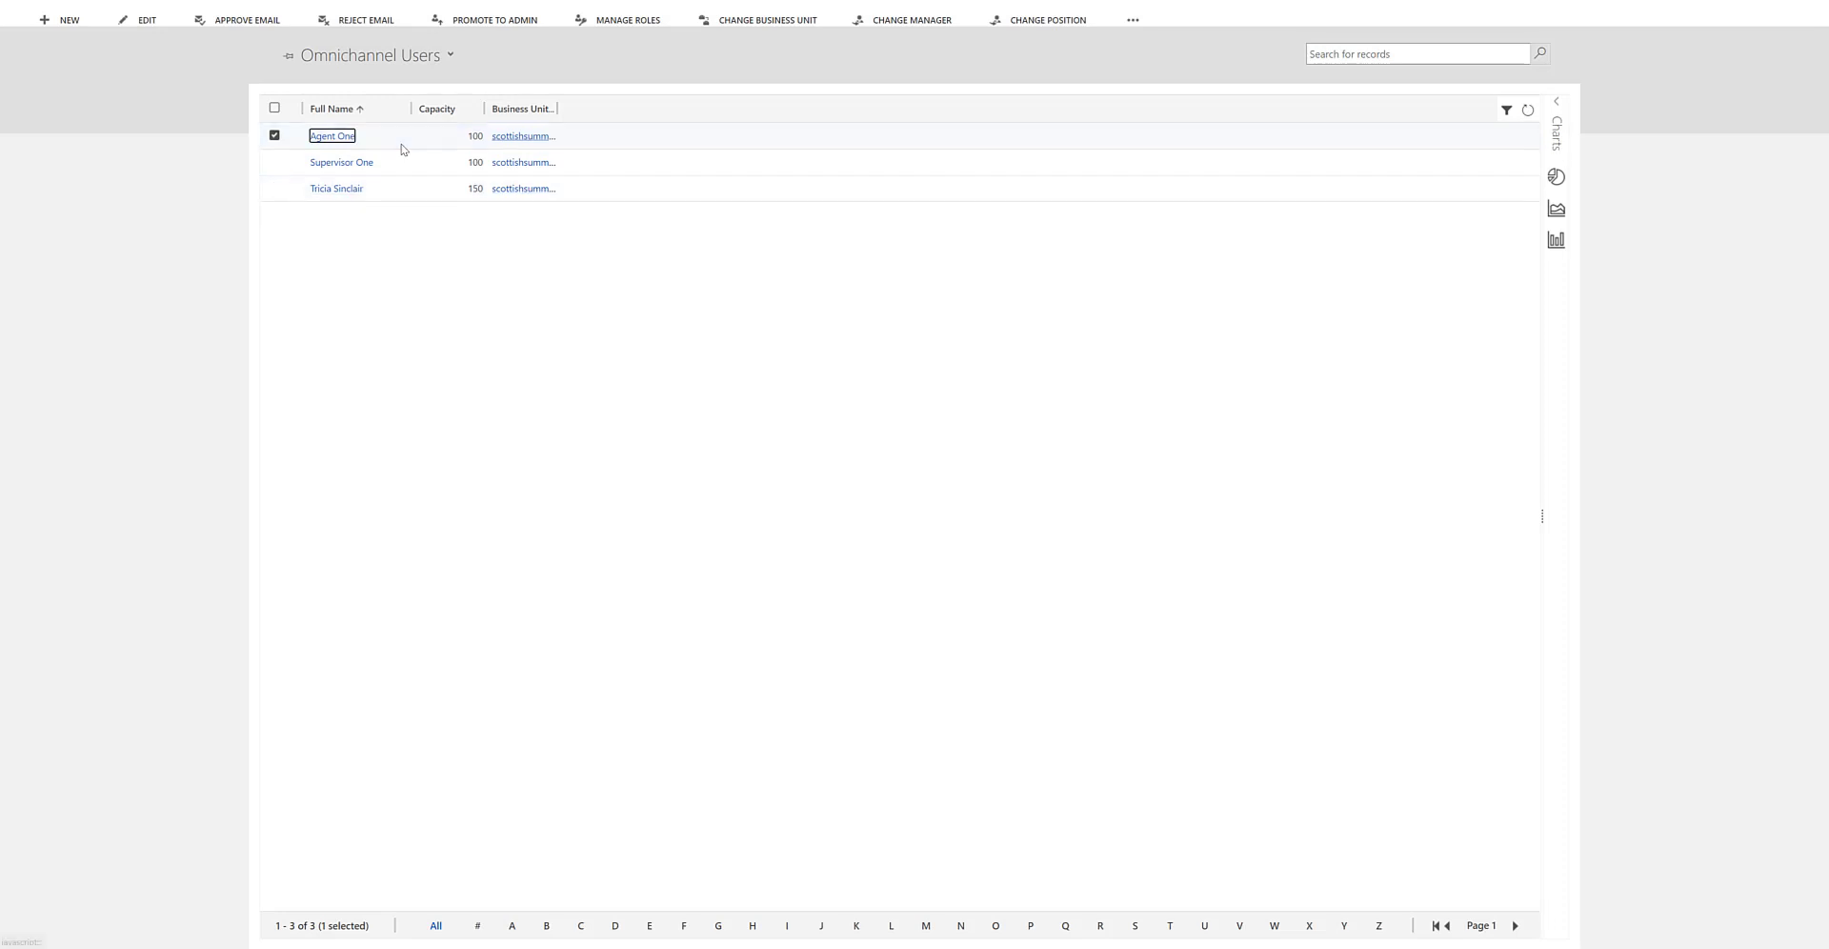
double_click(401, 150)
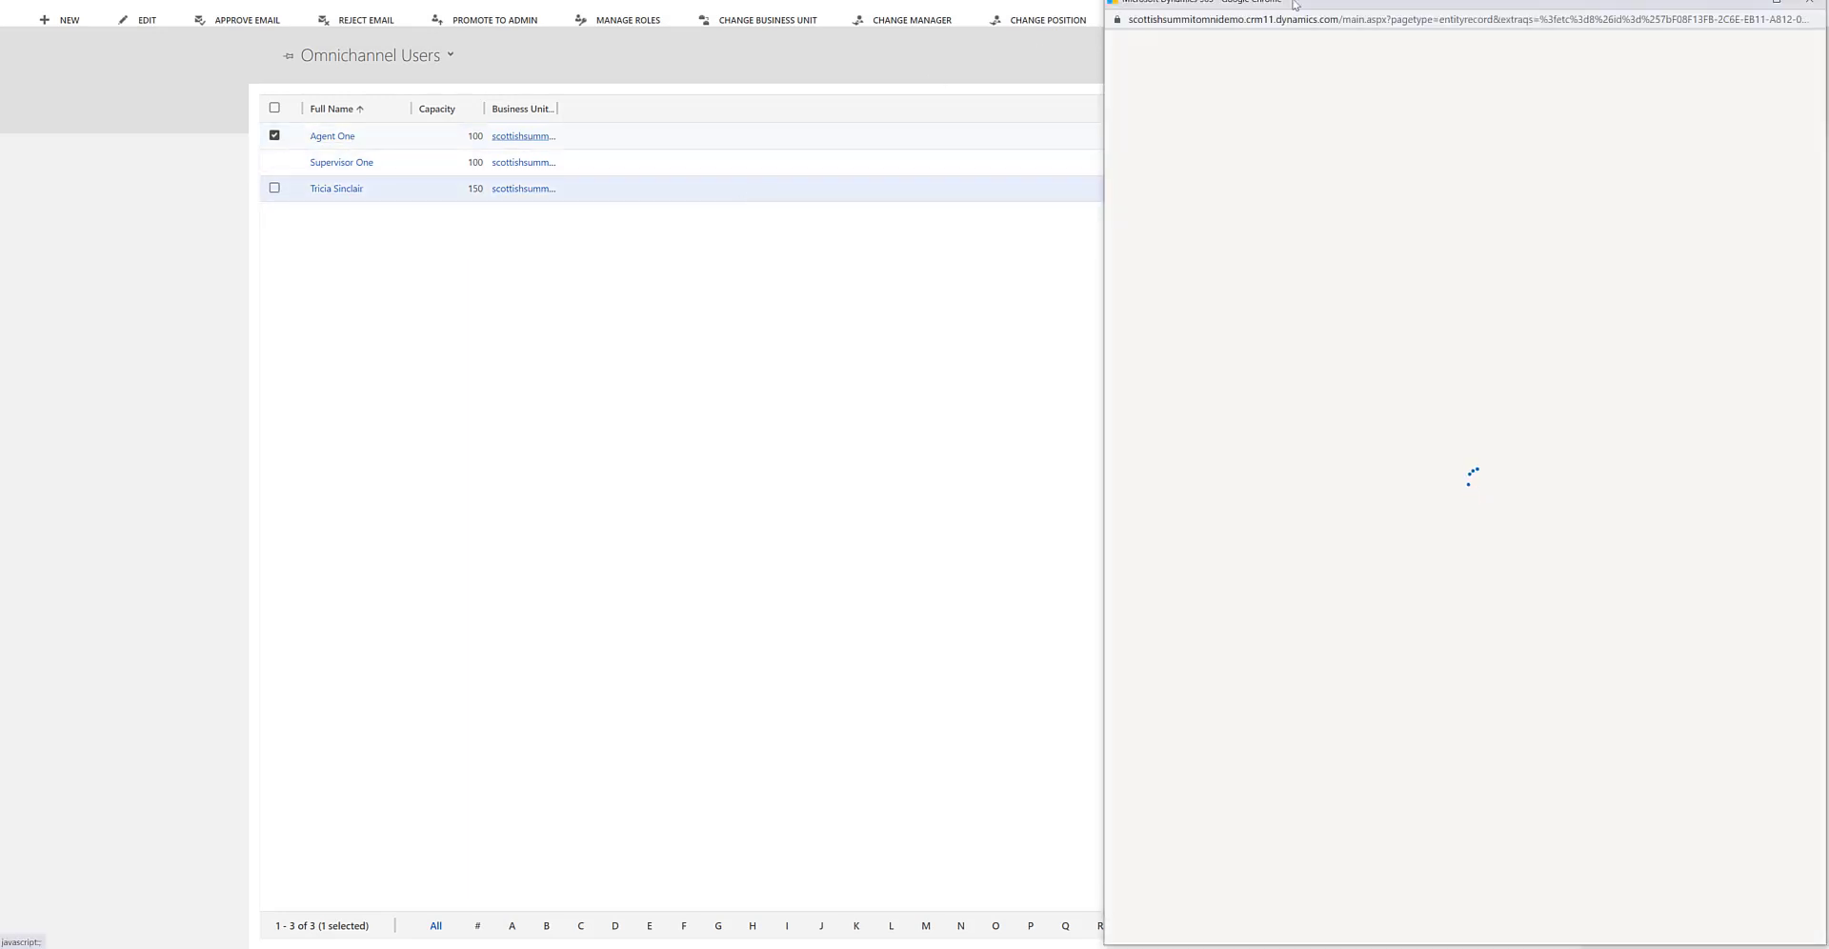
left_click(1776, 2)
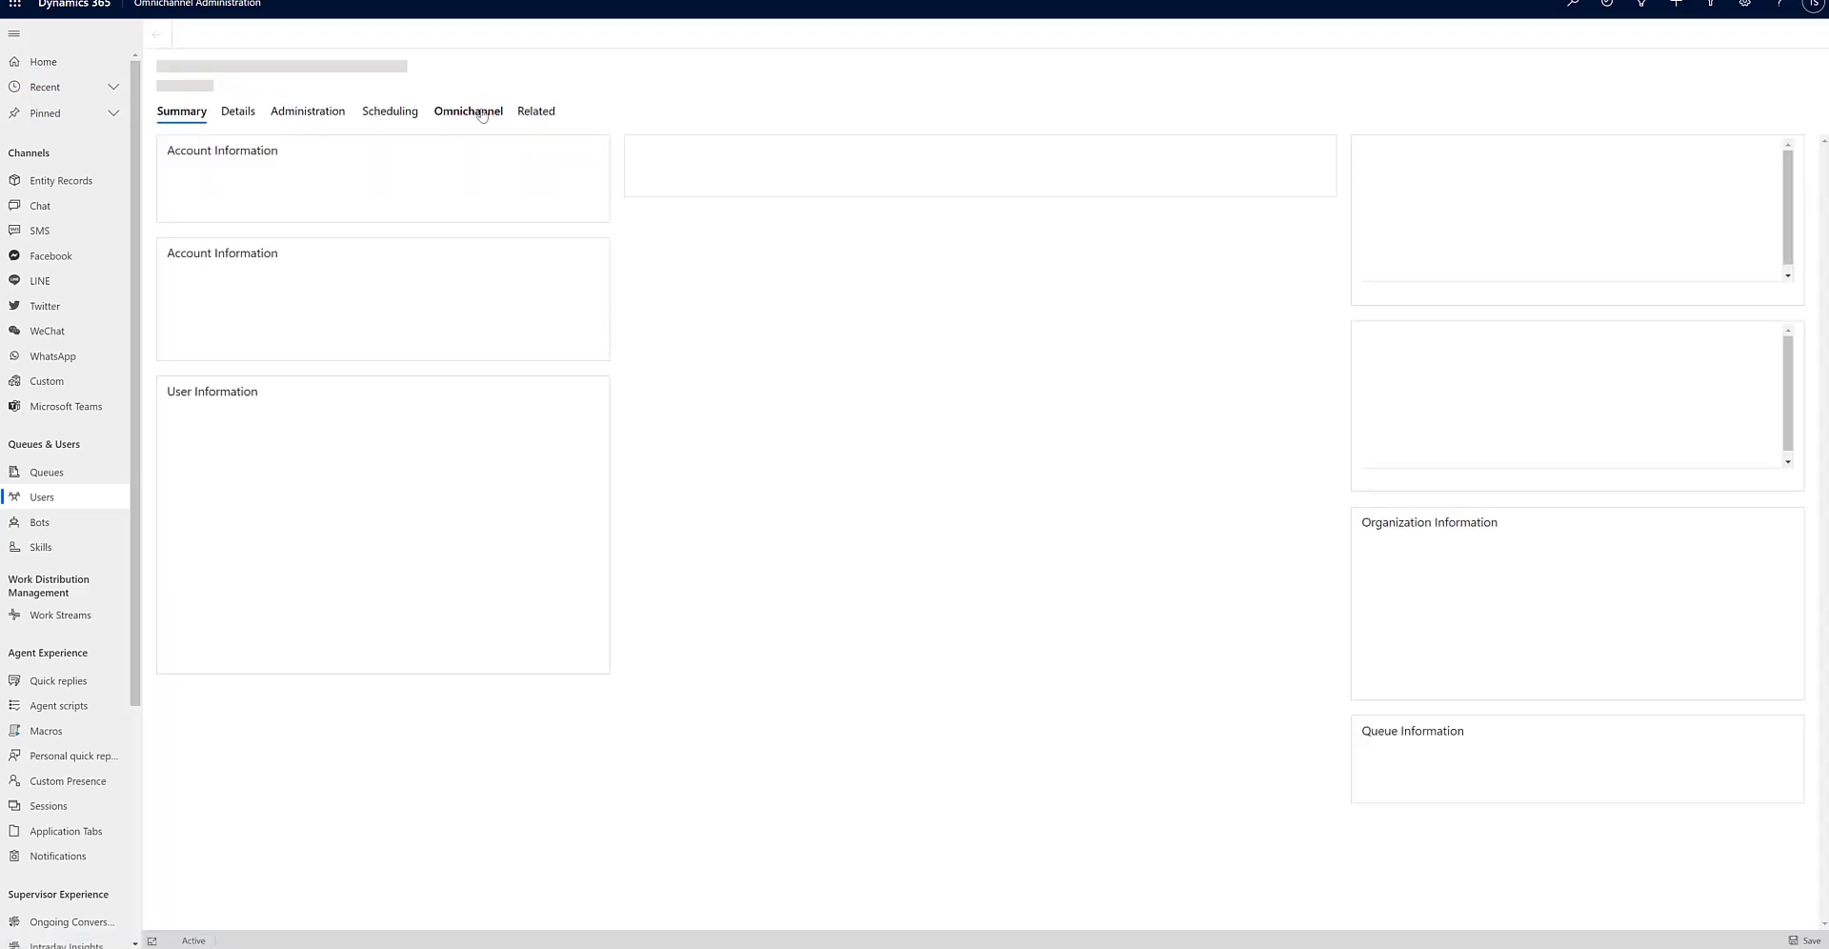
left_click(482, 114)
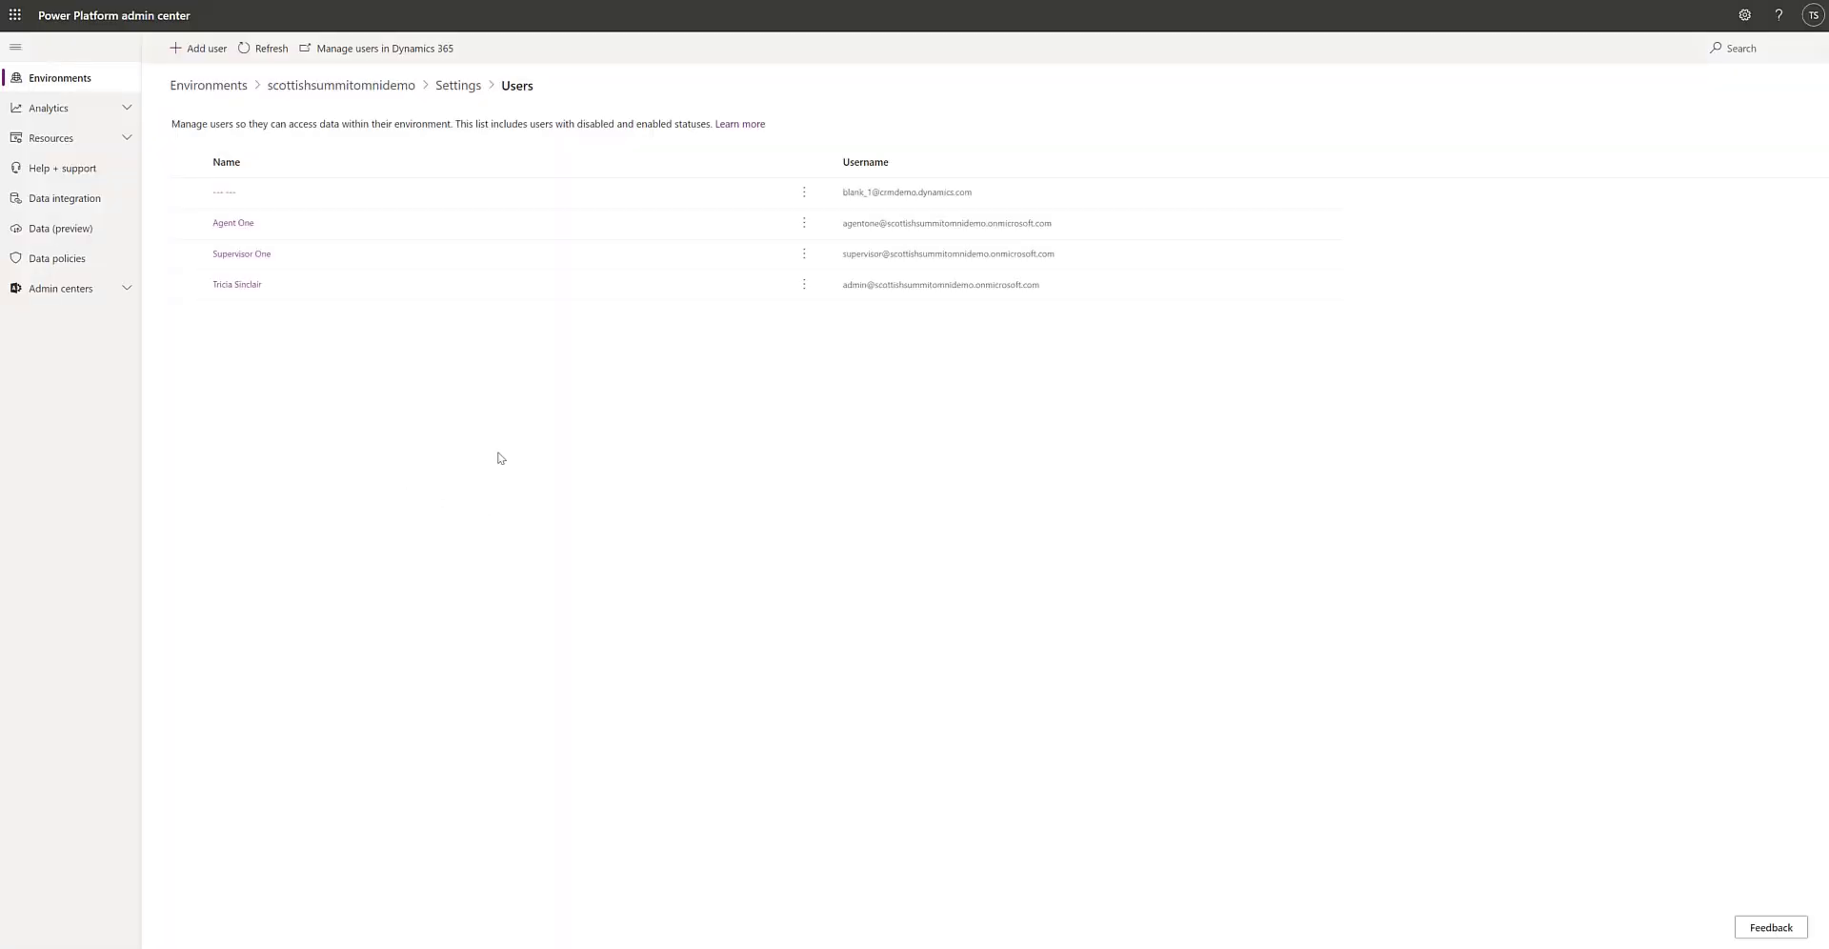
From the Power Platform admin center's environment list, open the scottishsummitomnidemo environment and launch it through its environment URL.
left_click(219, 88)
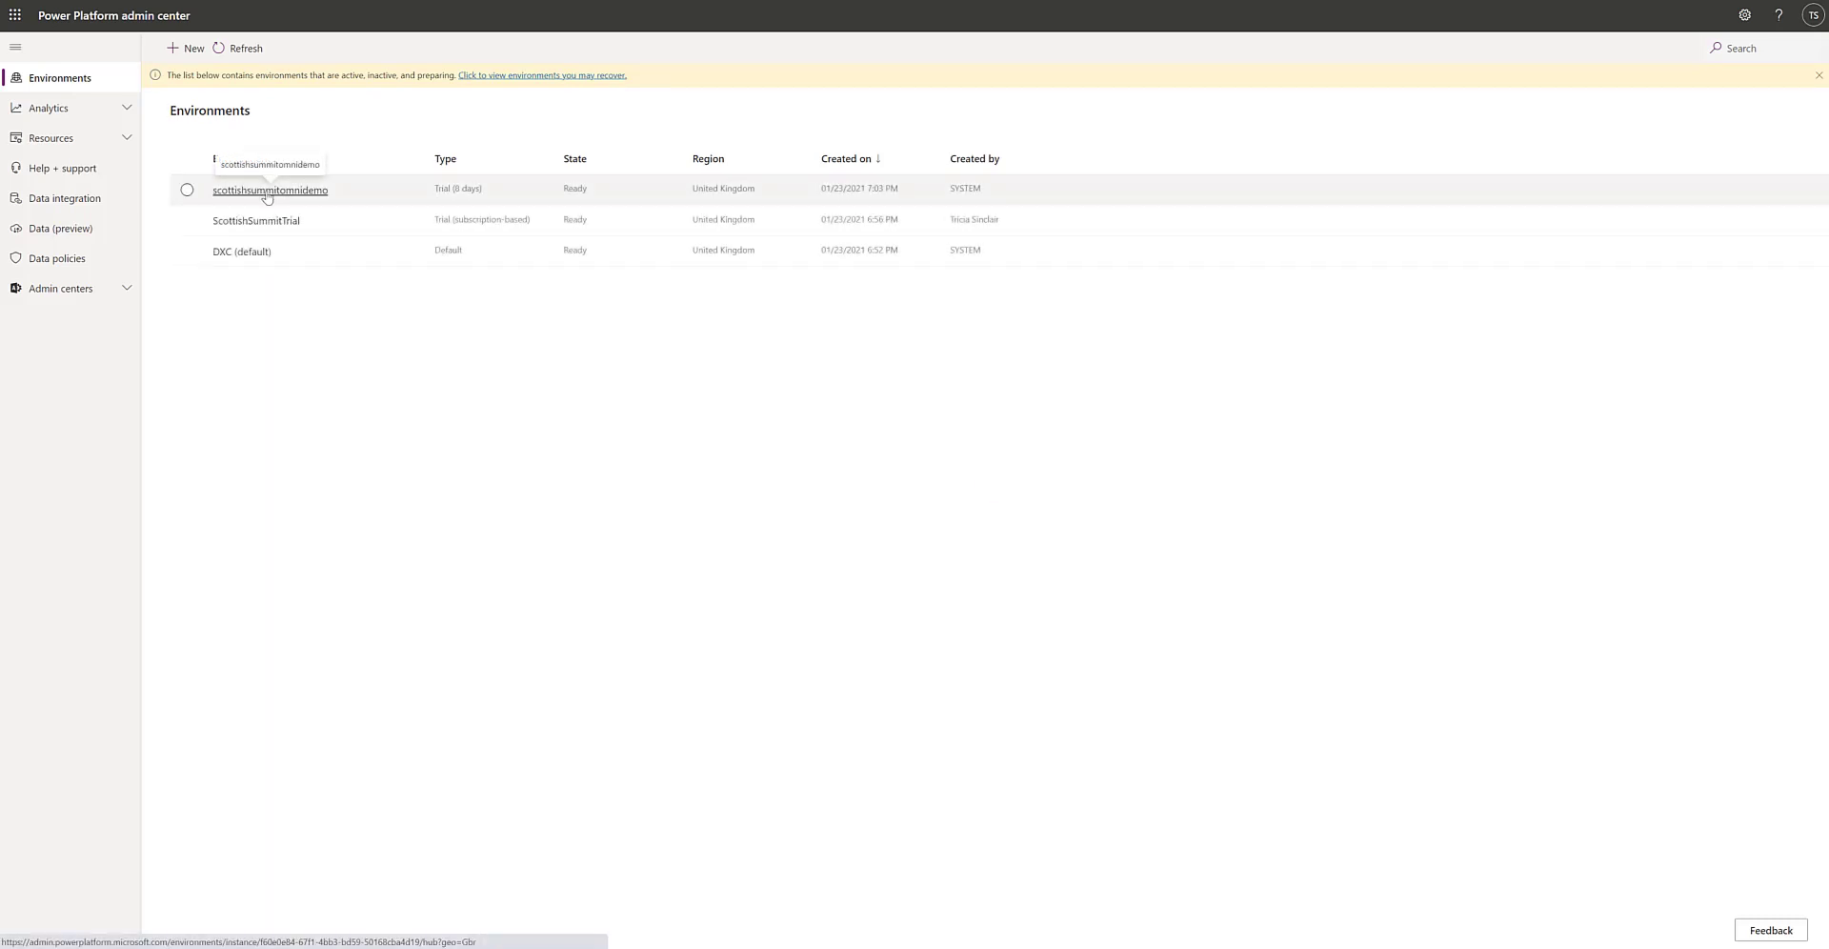
left_click(268, 191)
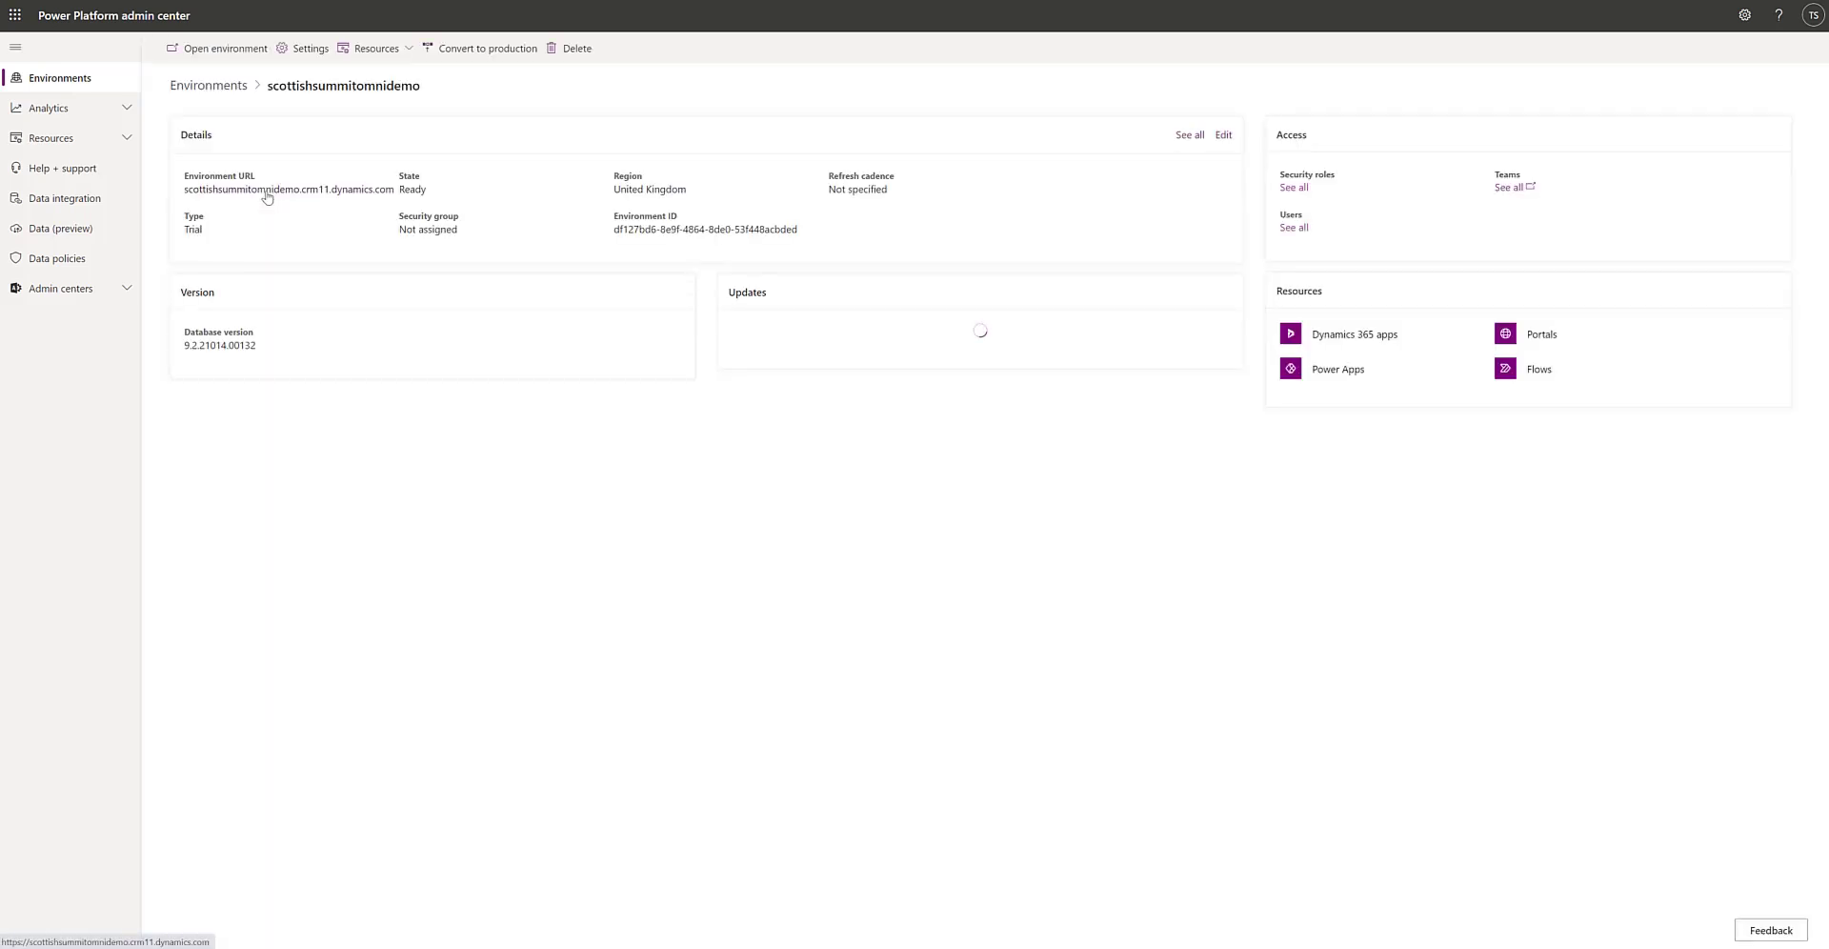
left_click(268, 190)
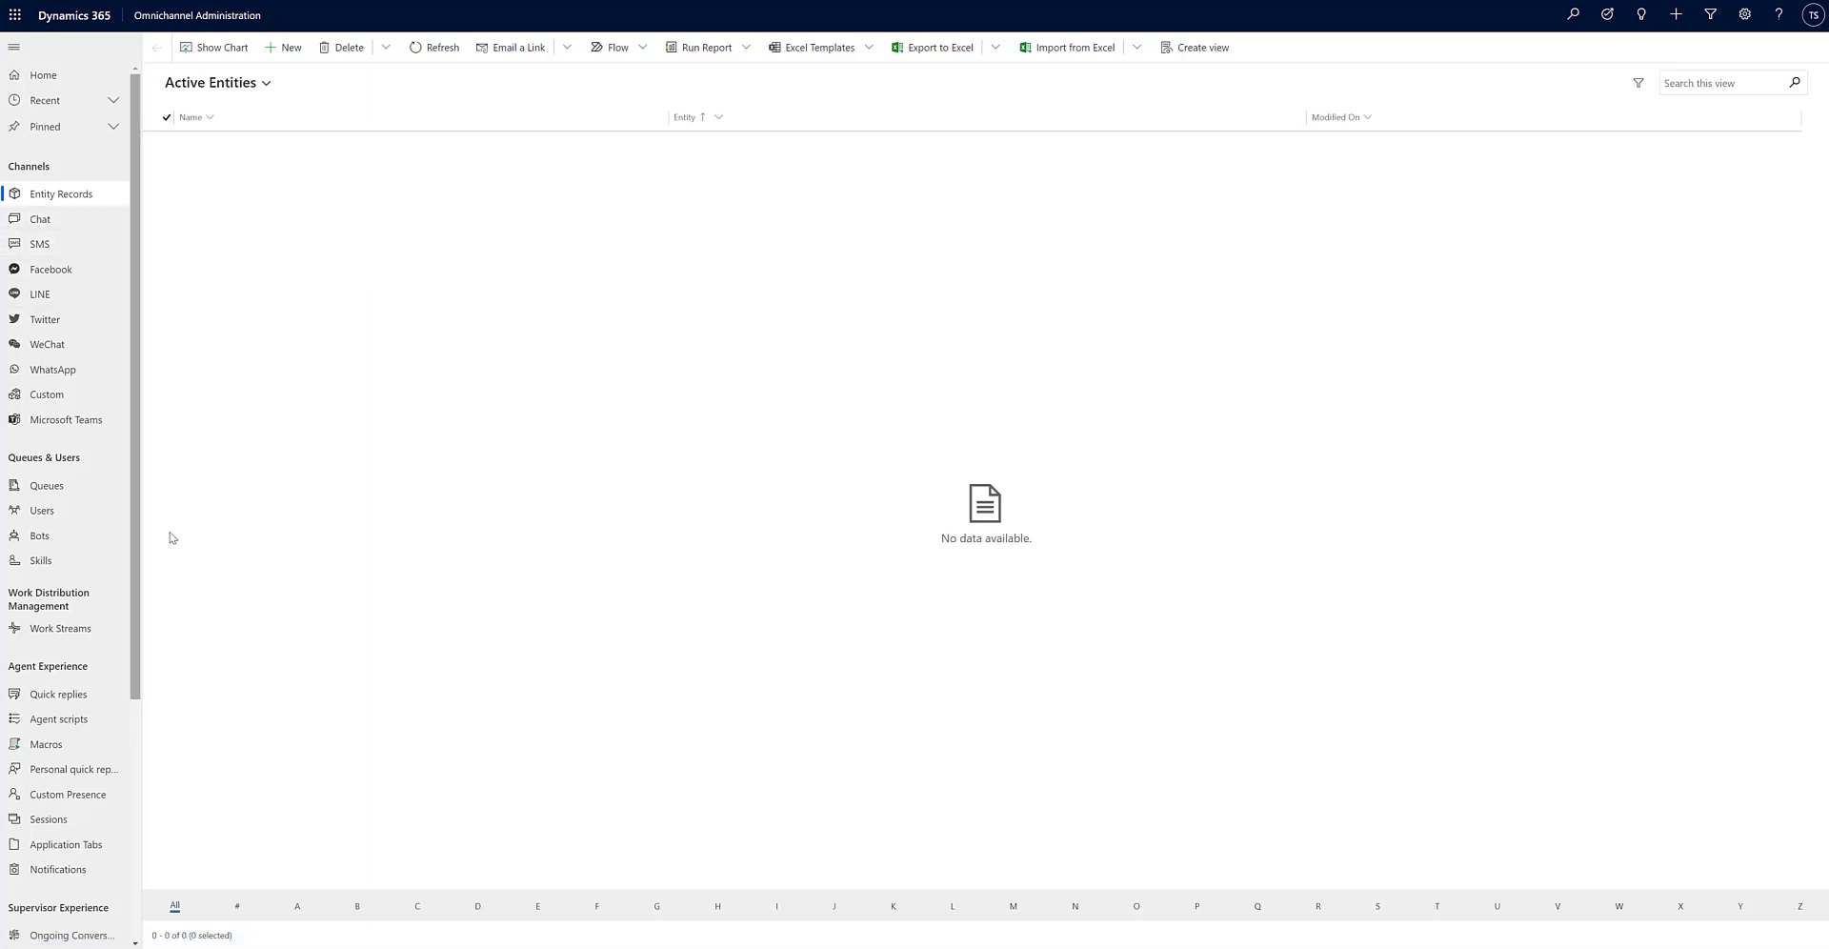
Create an Omnichannel queue named Complaint Management with priority 2 and queue type Messaging, and save and close it.
left_click(82, 486)
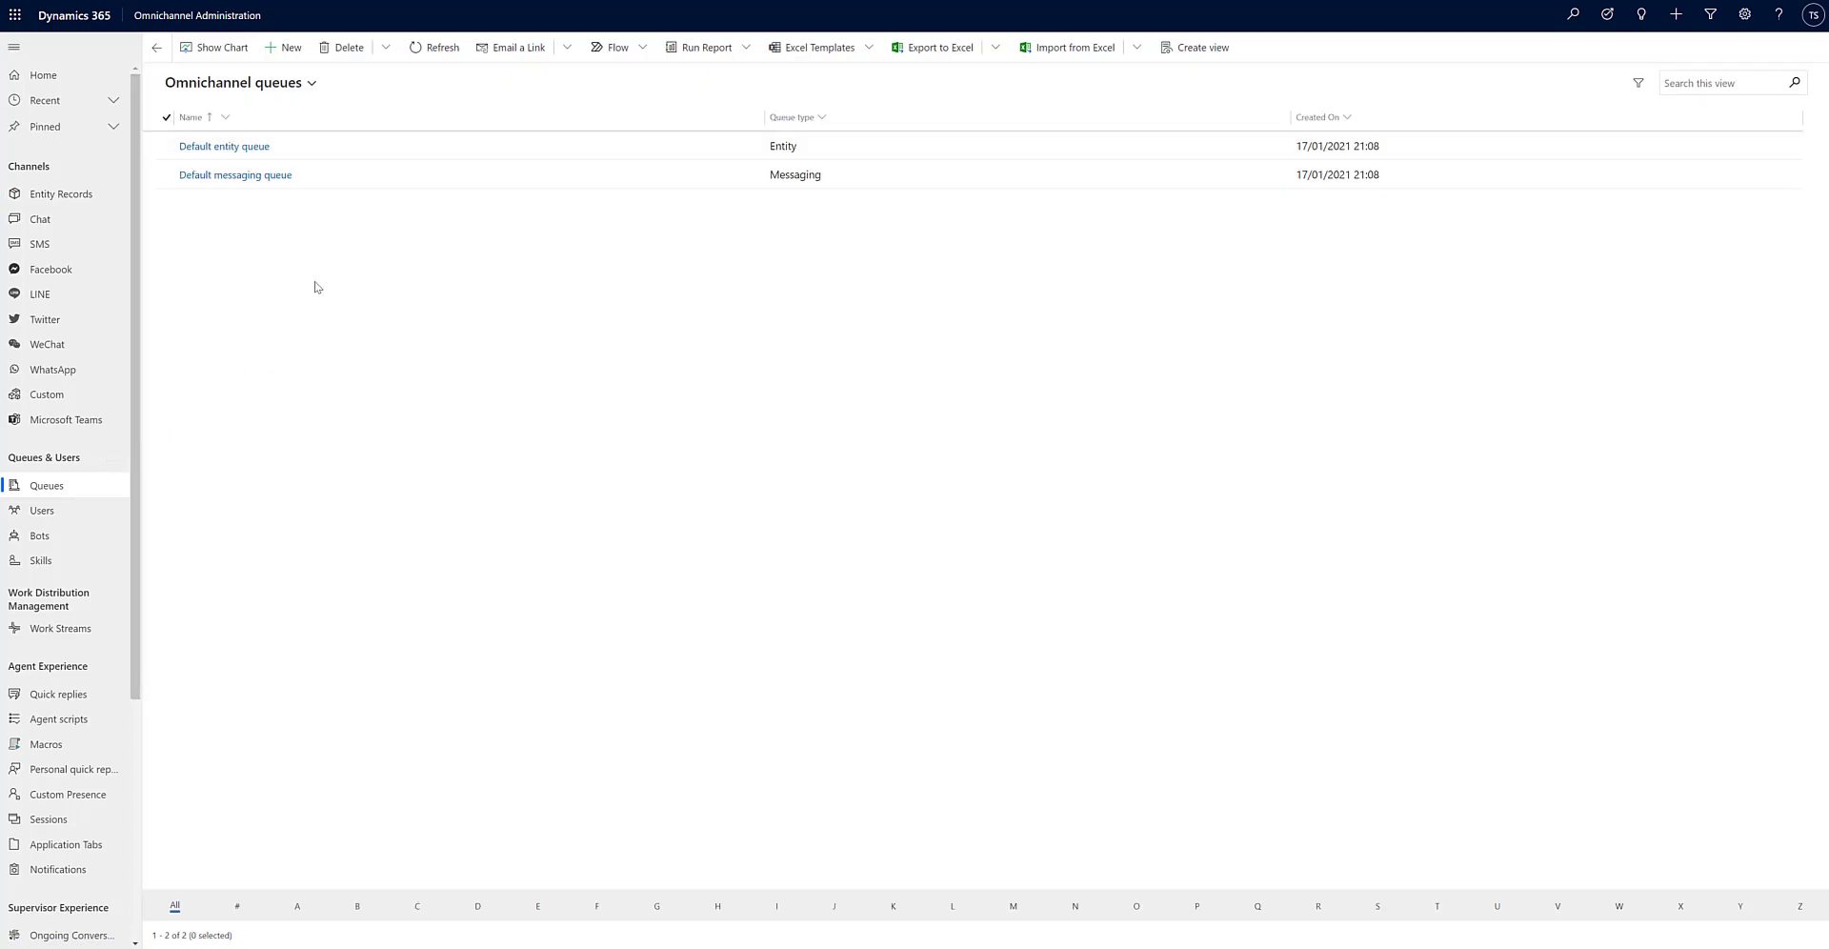
left_click(286, 47)
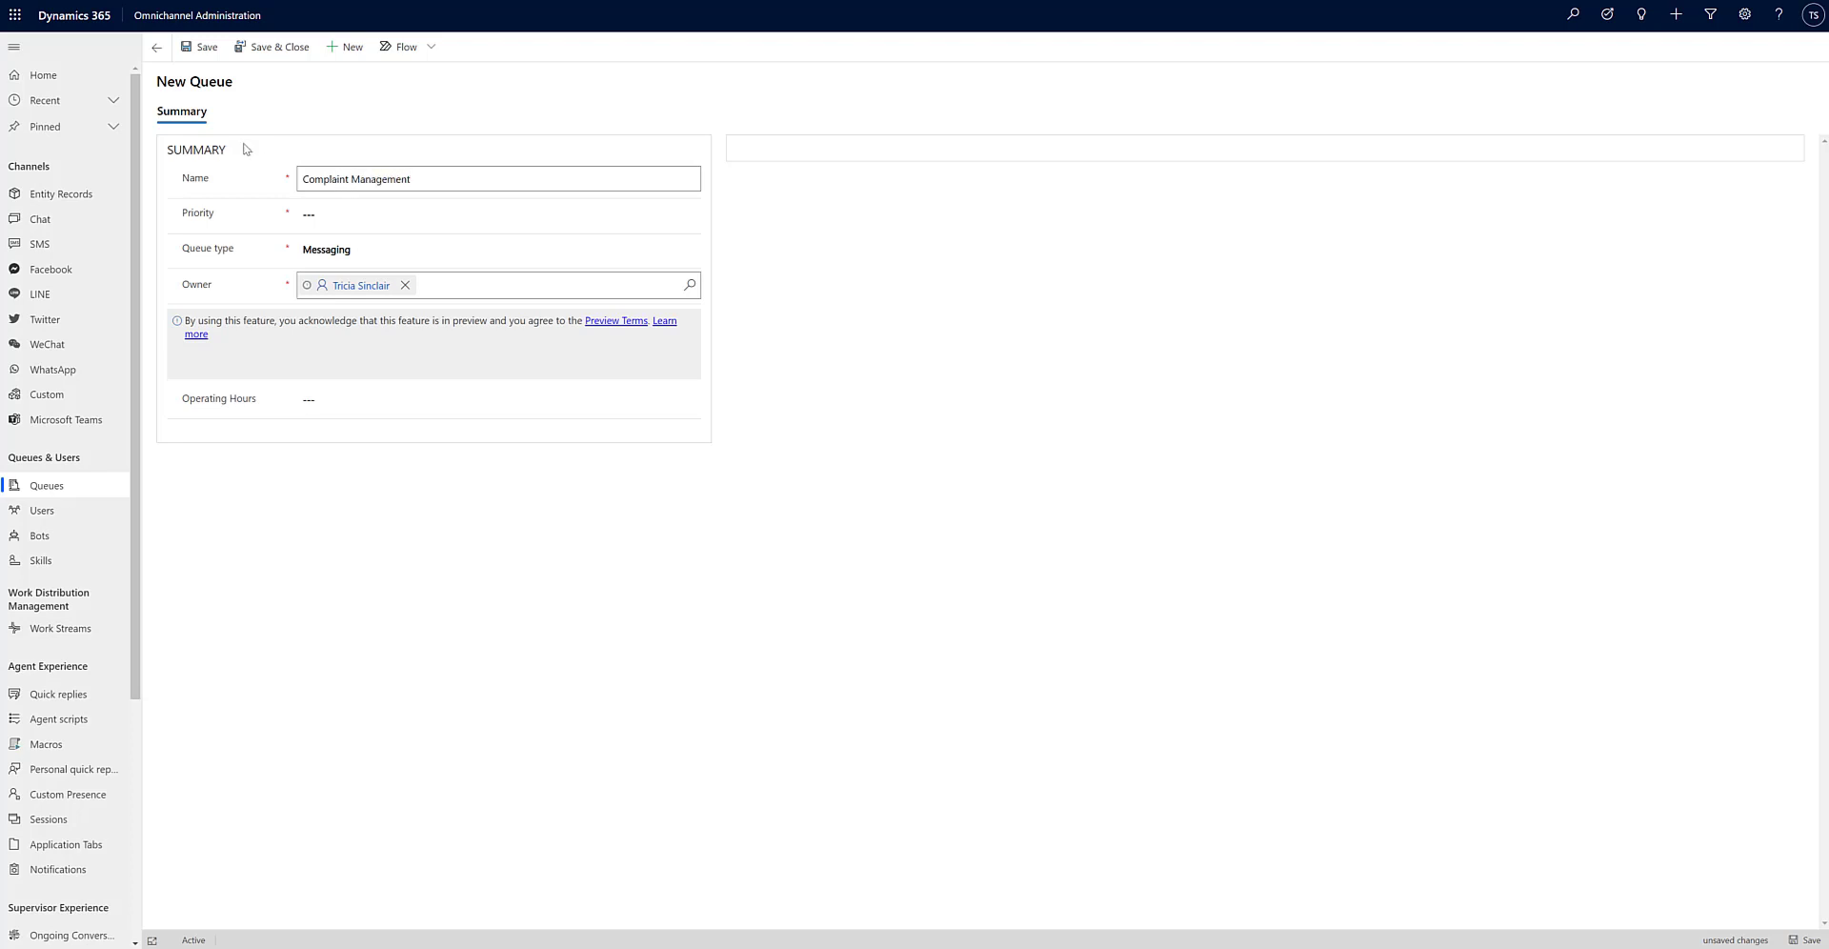
left_click(329, 212)
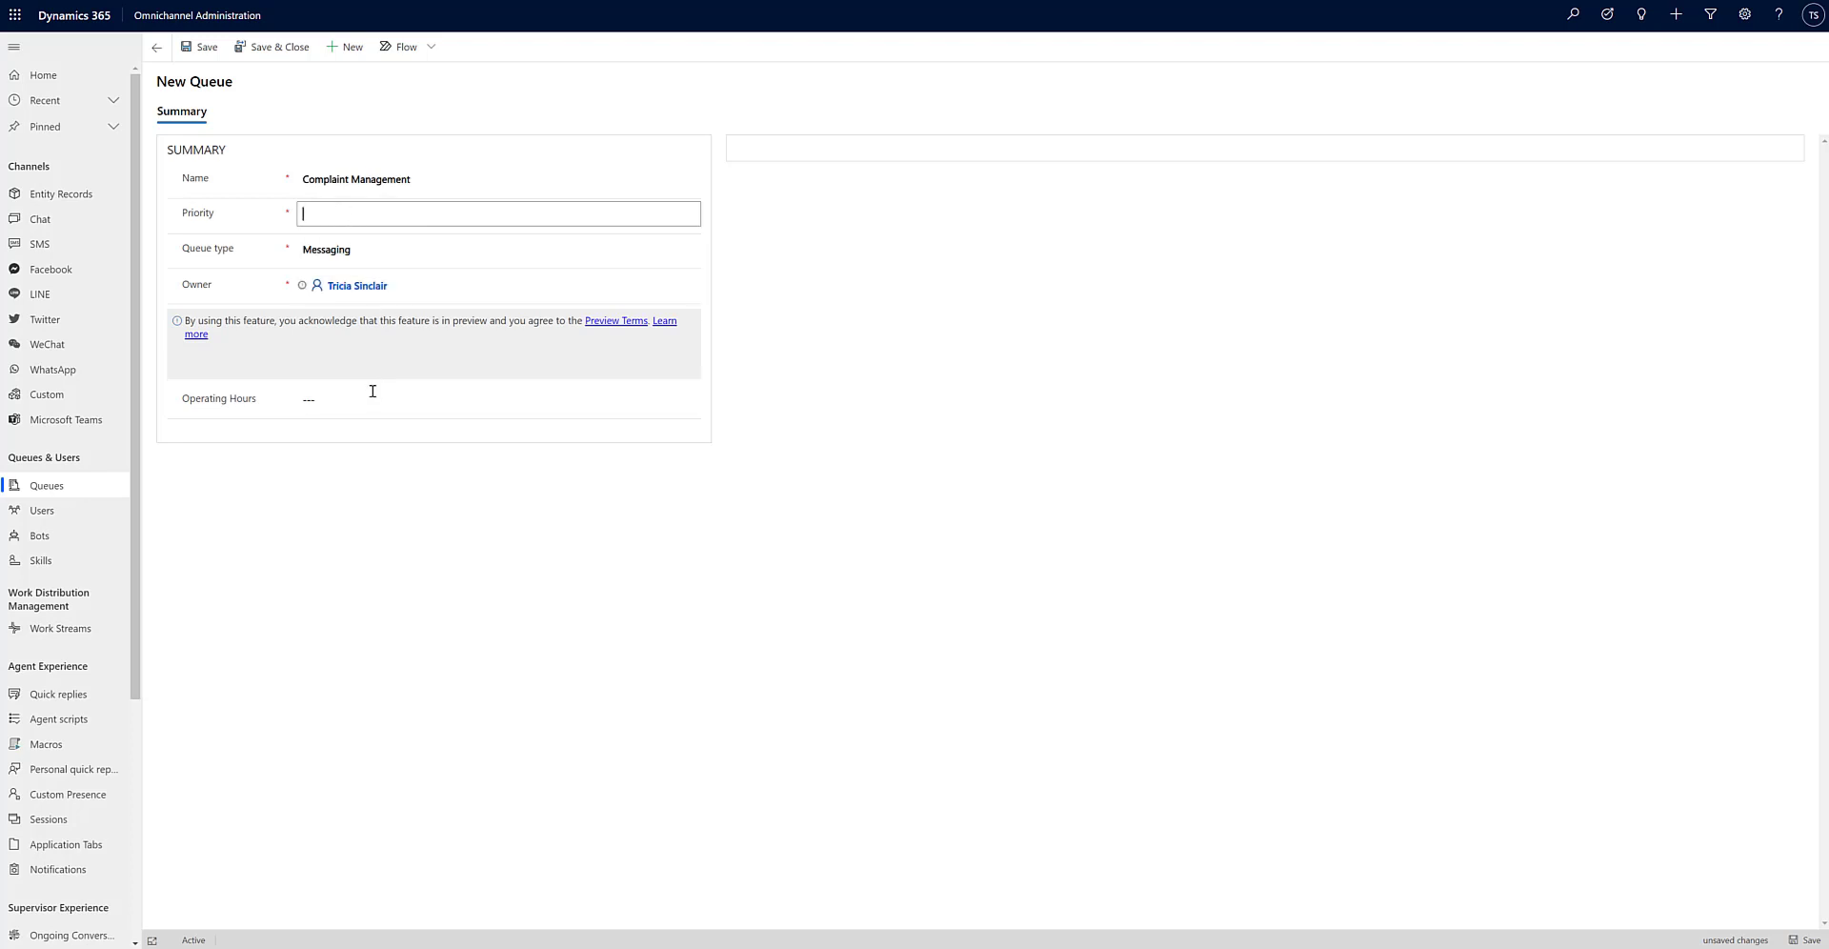
type("2")
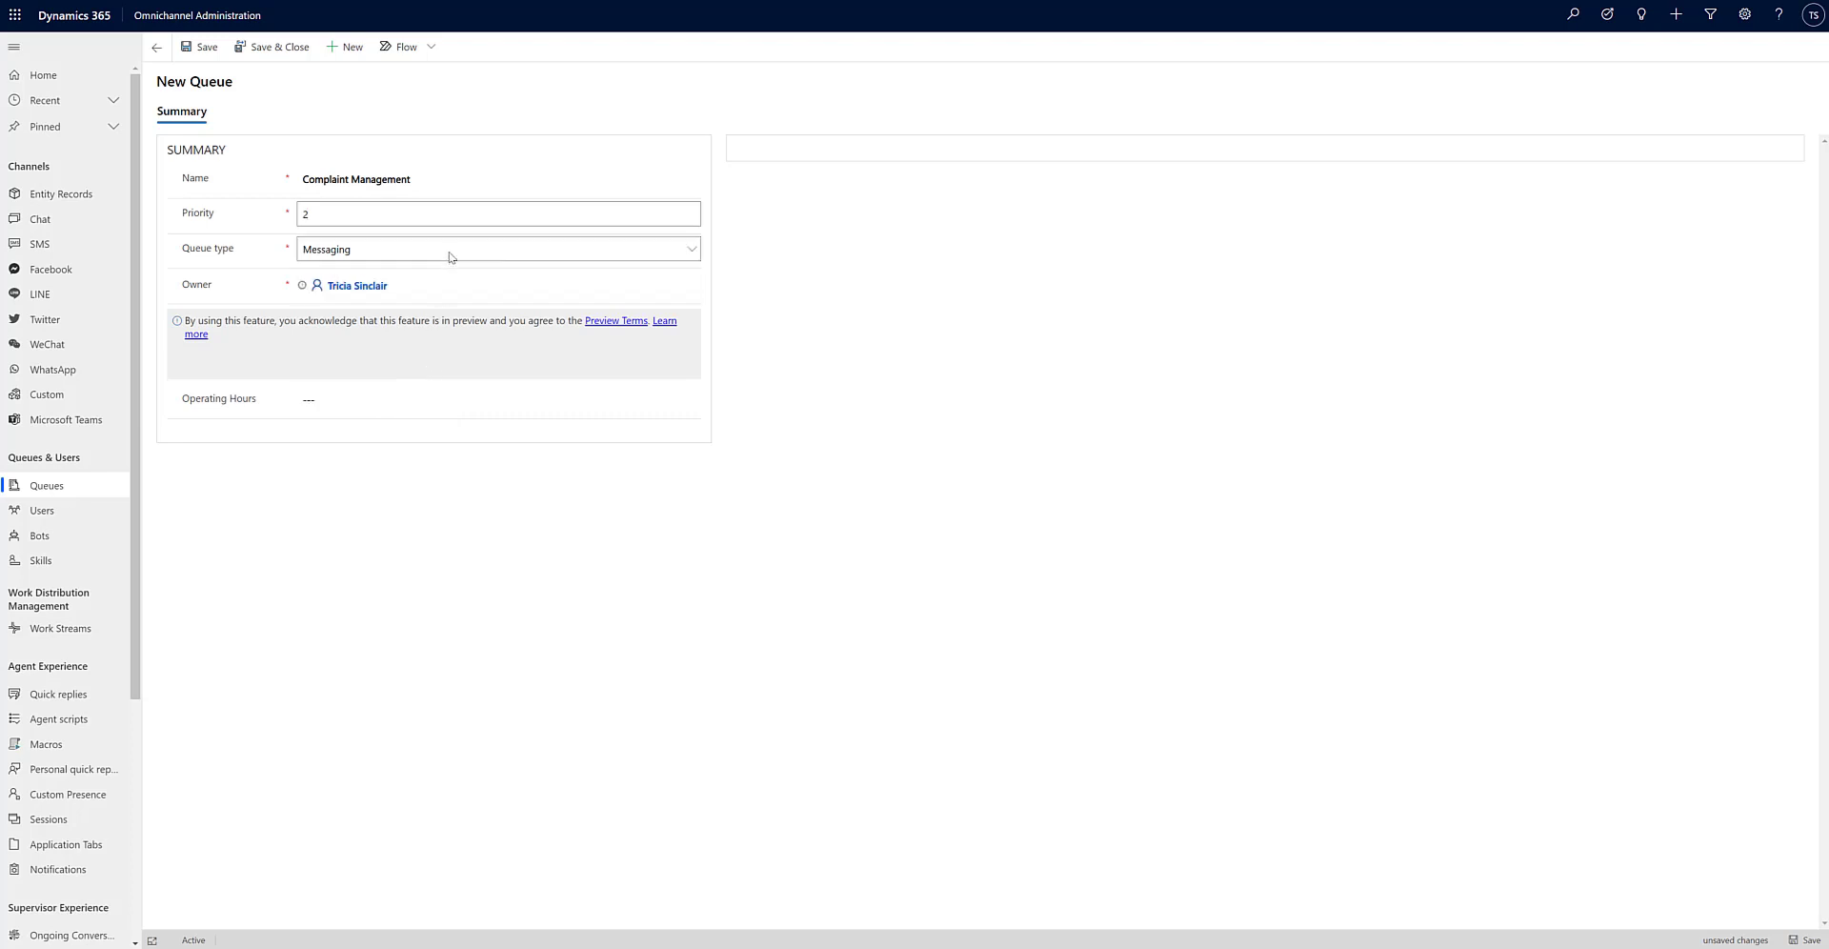
left_click(363, 251)
left_click(363, 251)
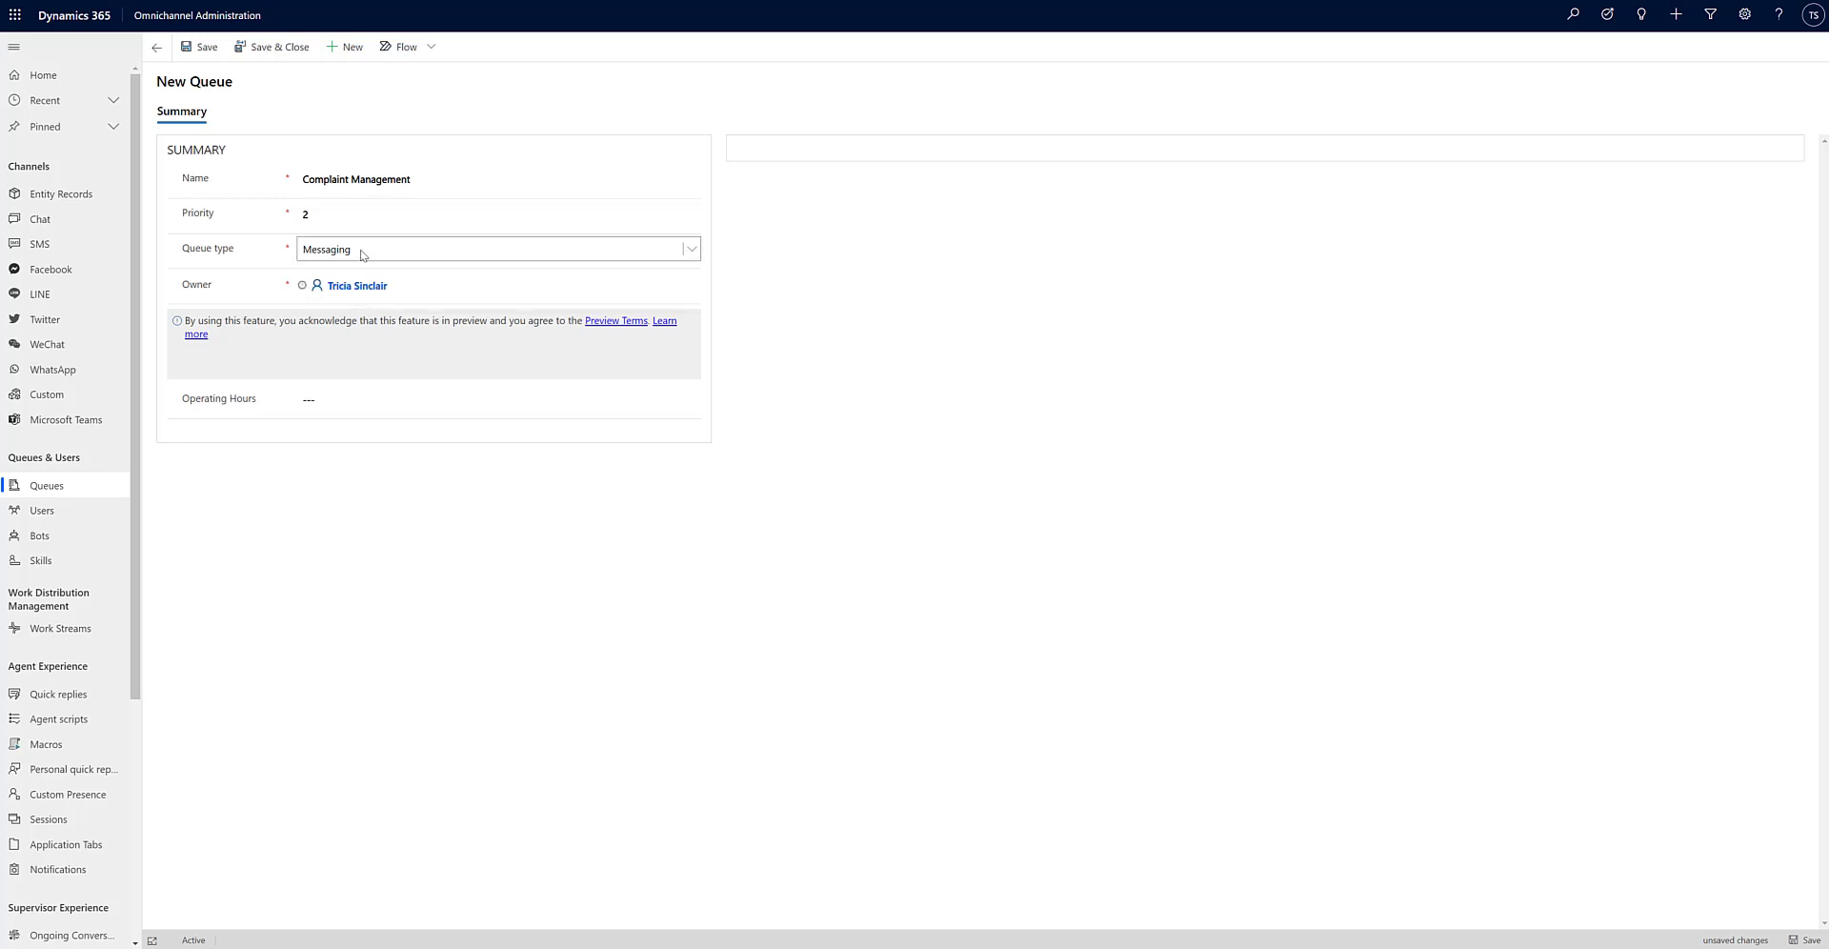
left_click(244, 56)
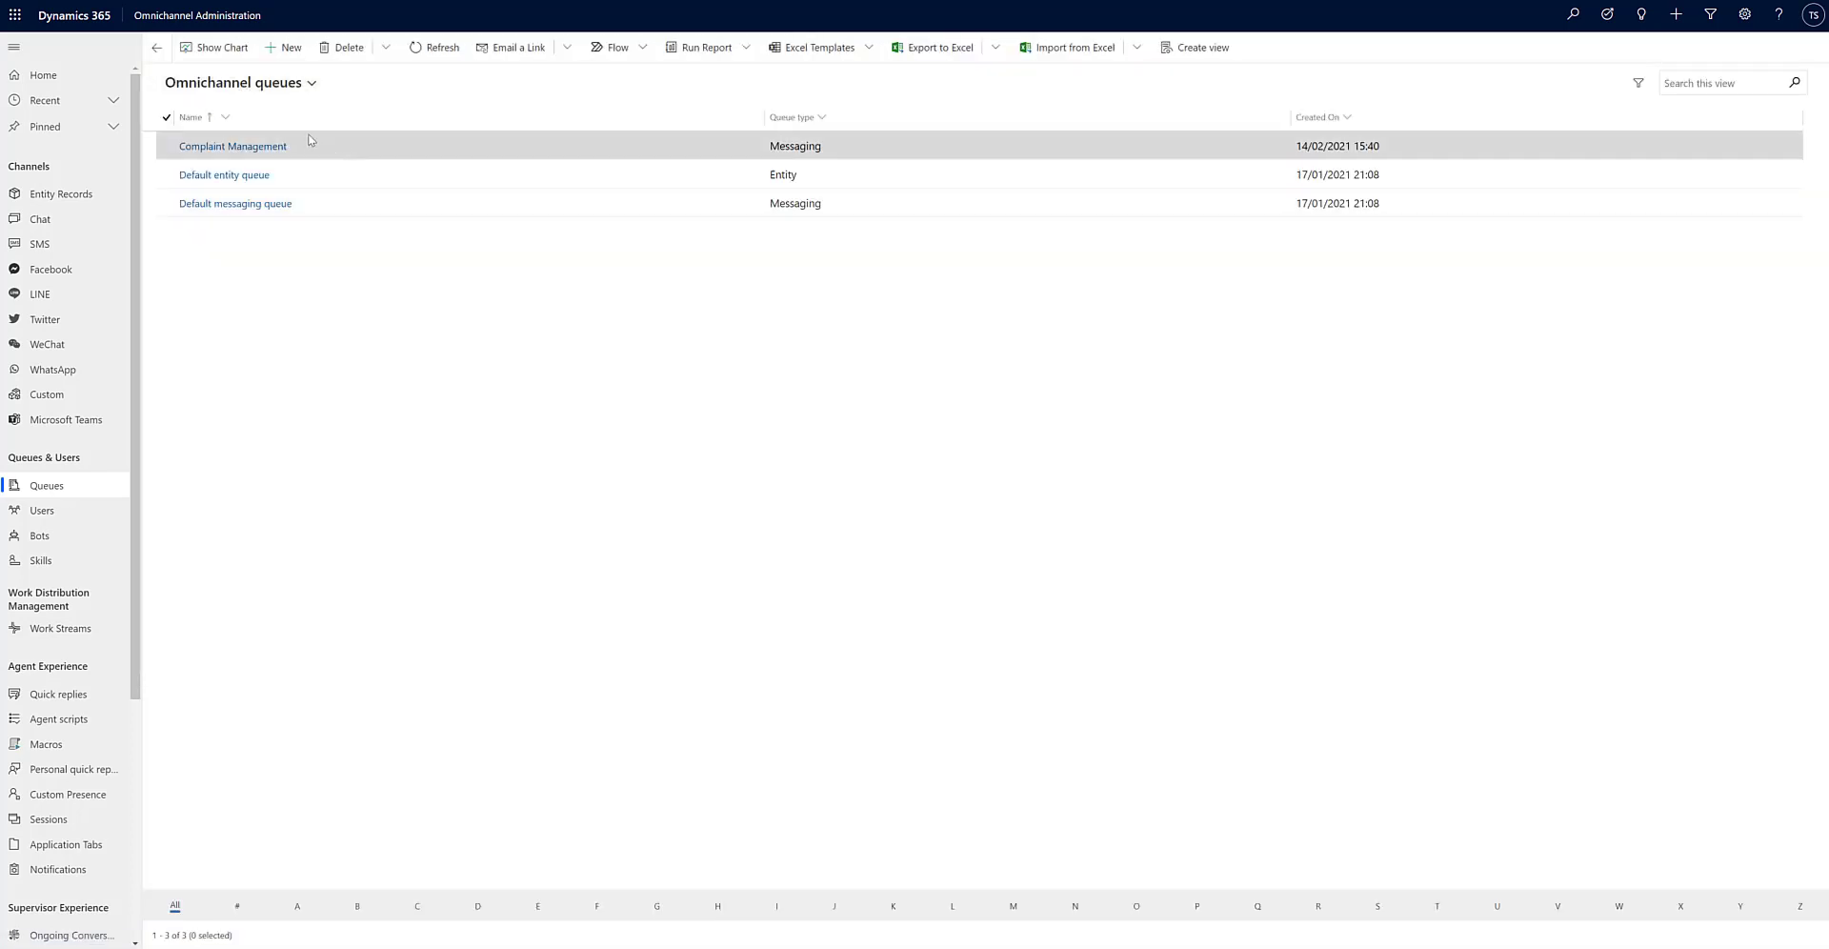
Create a second Messaging queue named Order Management with priority 1, and save and close it.
left_click(284, 46)
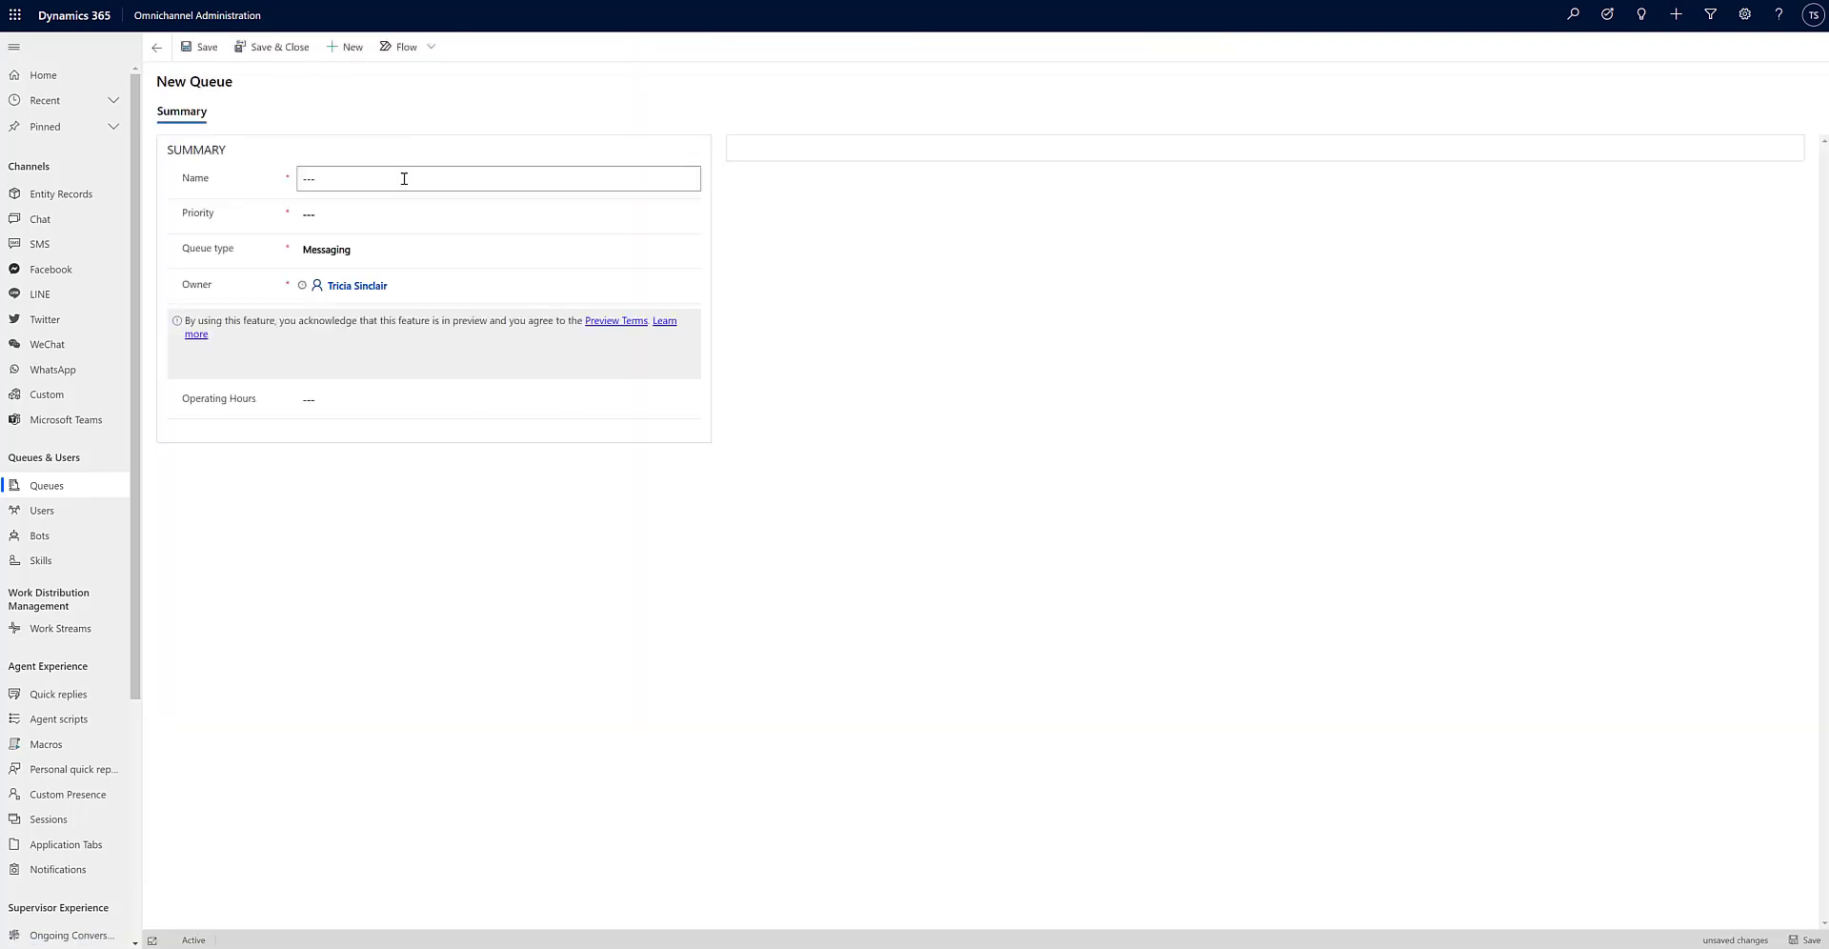
left_click(402, 181)
left_click(441, 208)
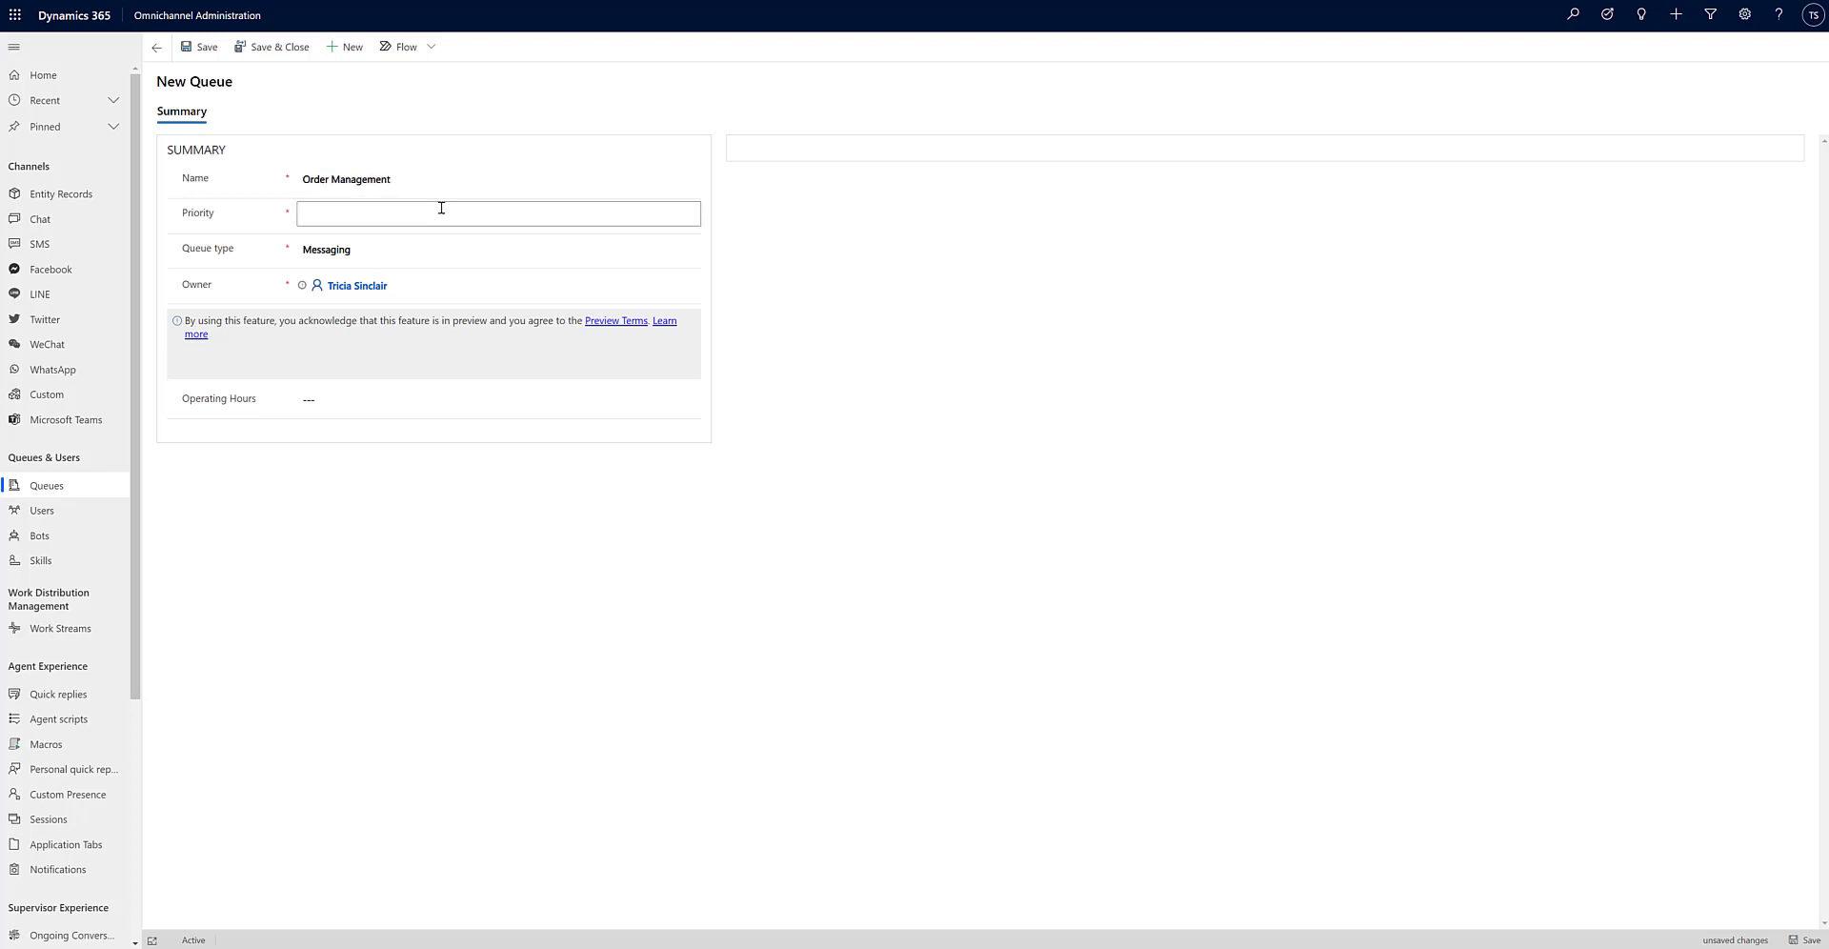
type("1")
left_click(255, 47)
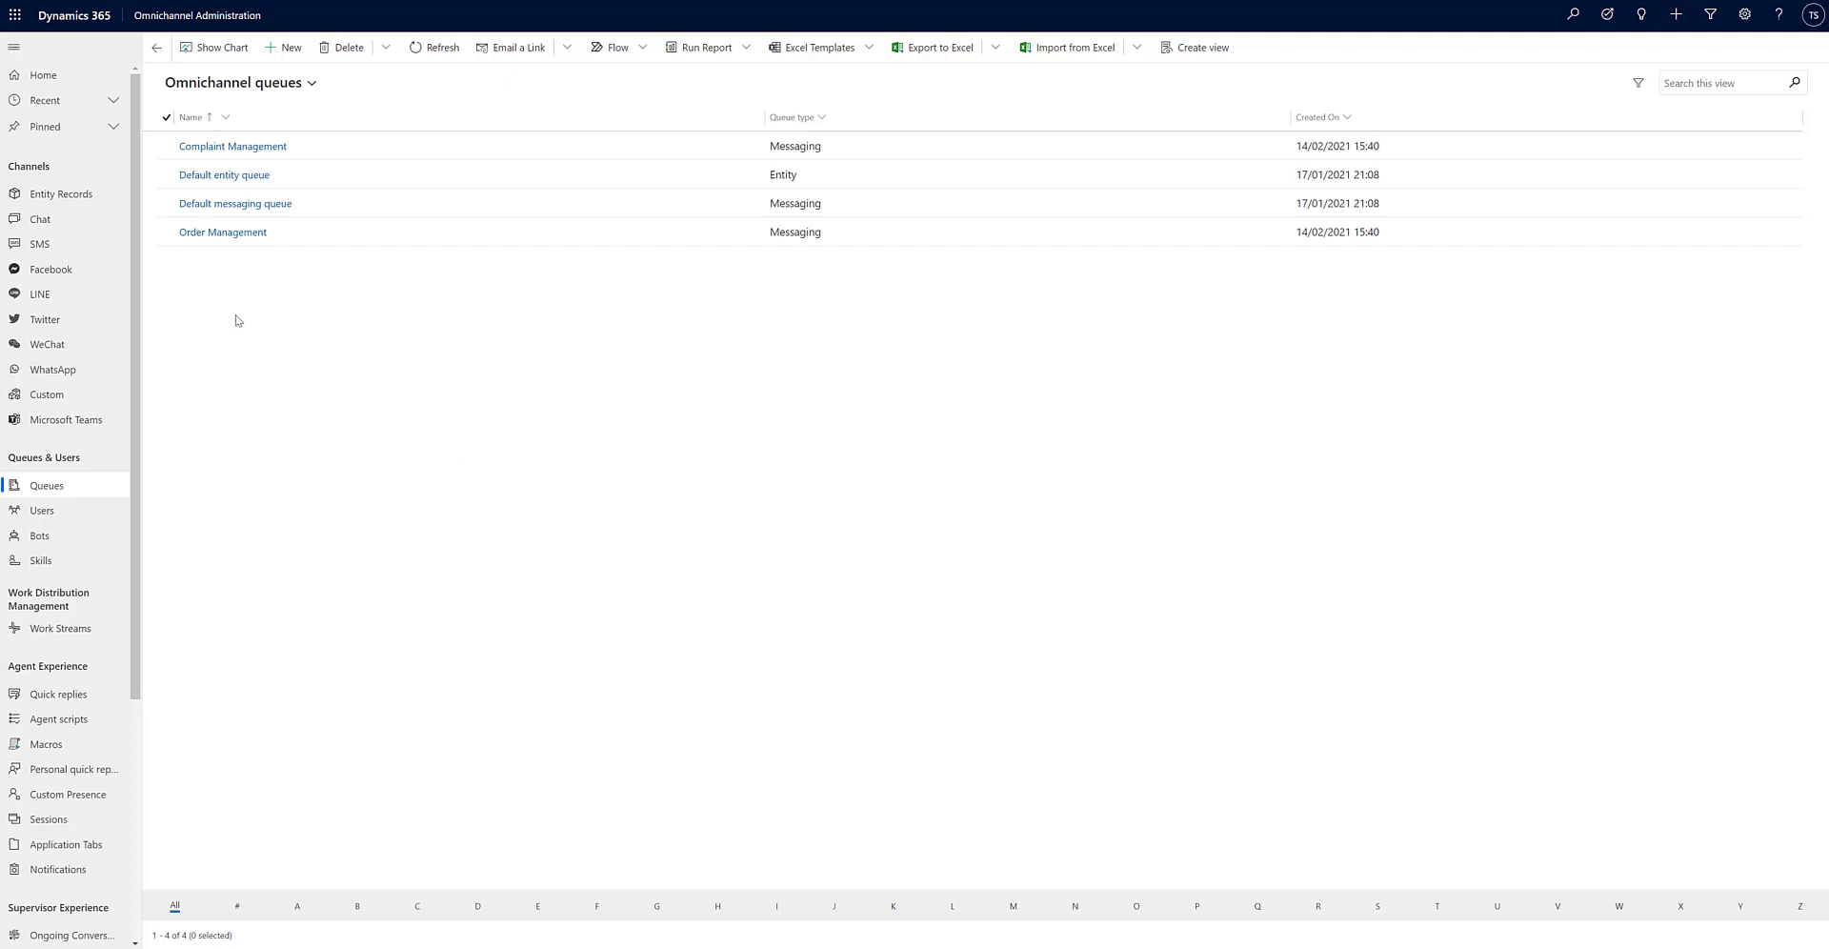
Add the existing users Agent One and Supervisor One as agents of the Complaint Management queue.
left_click(248, 148)
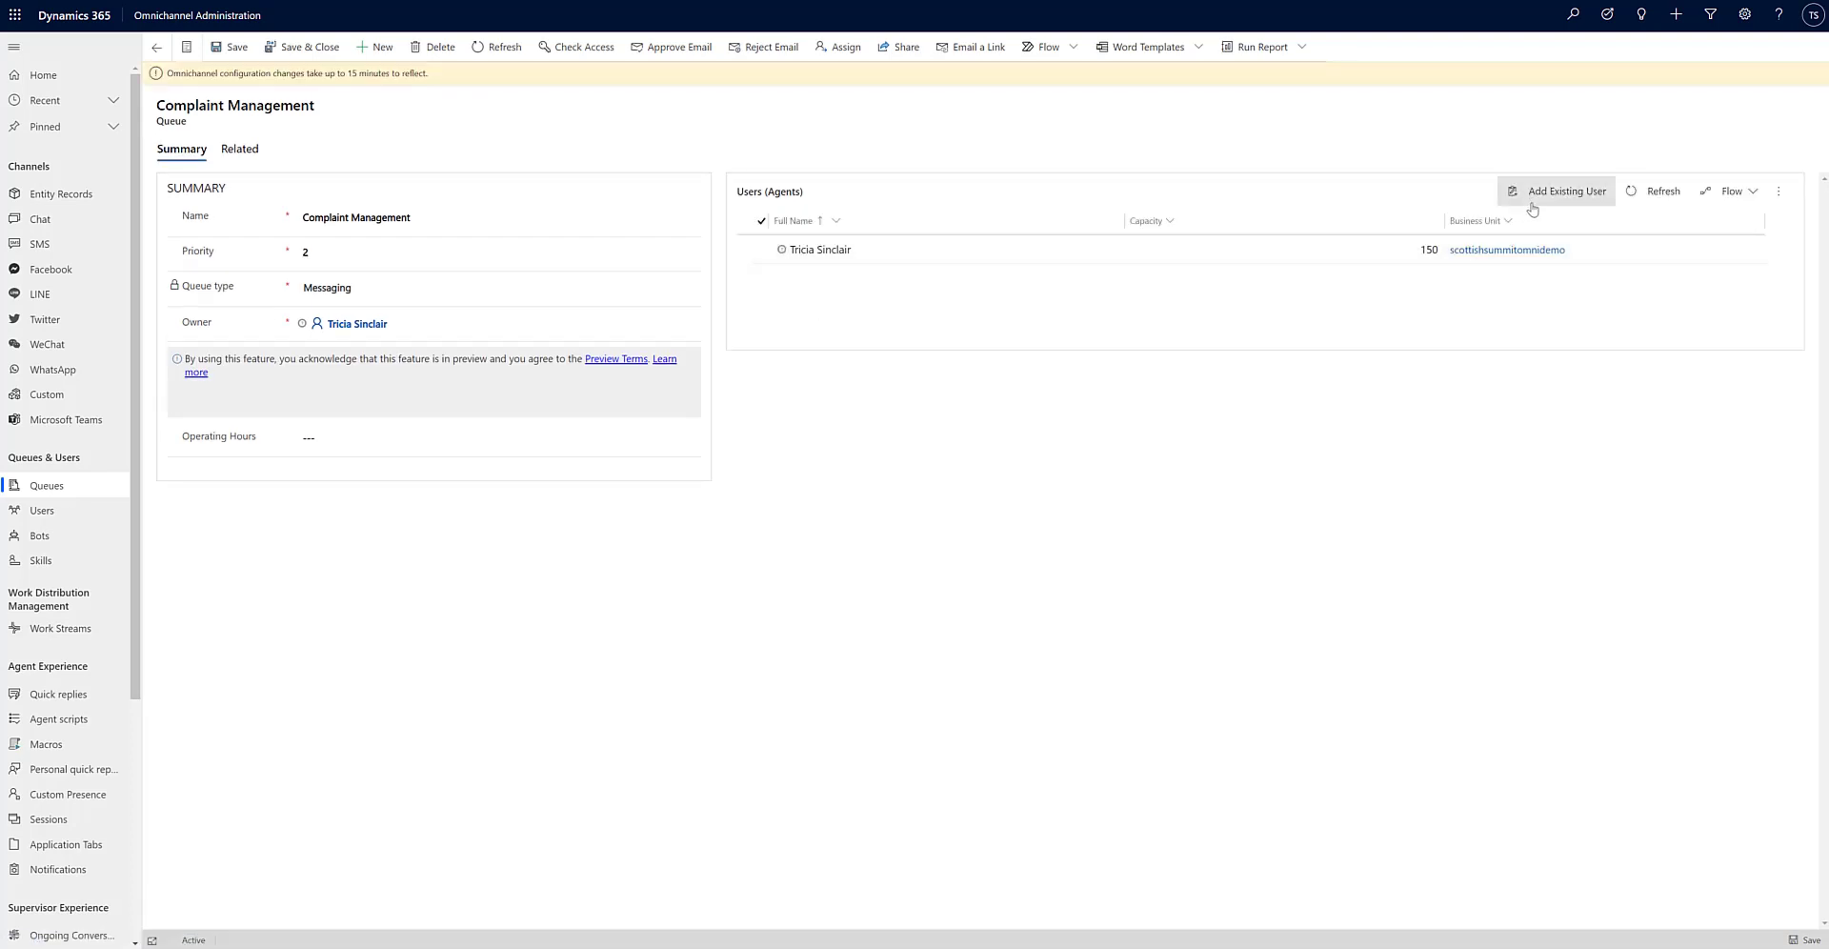
left_click(1564, 191)
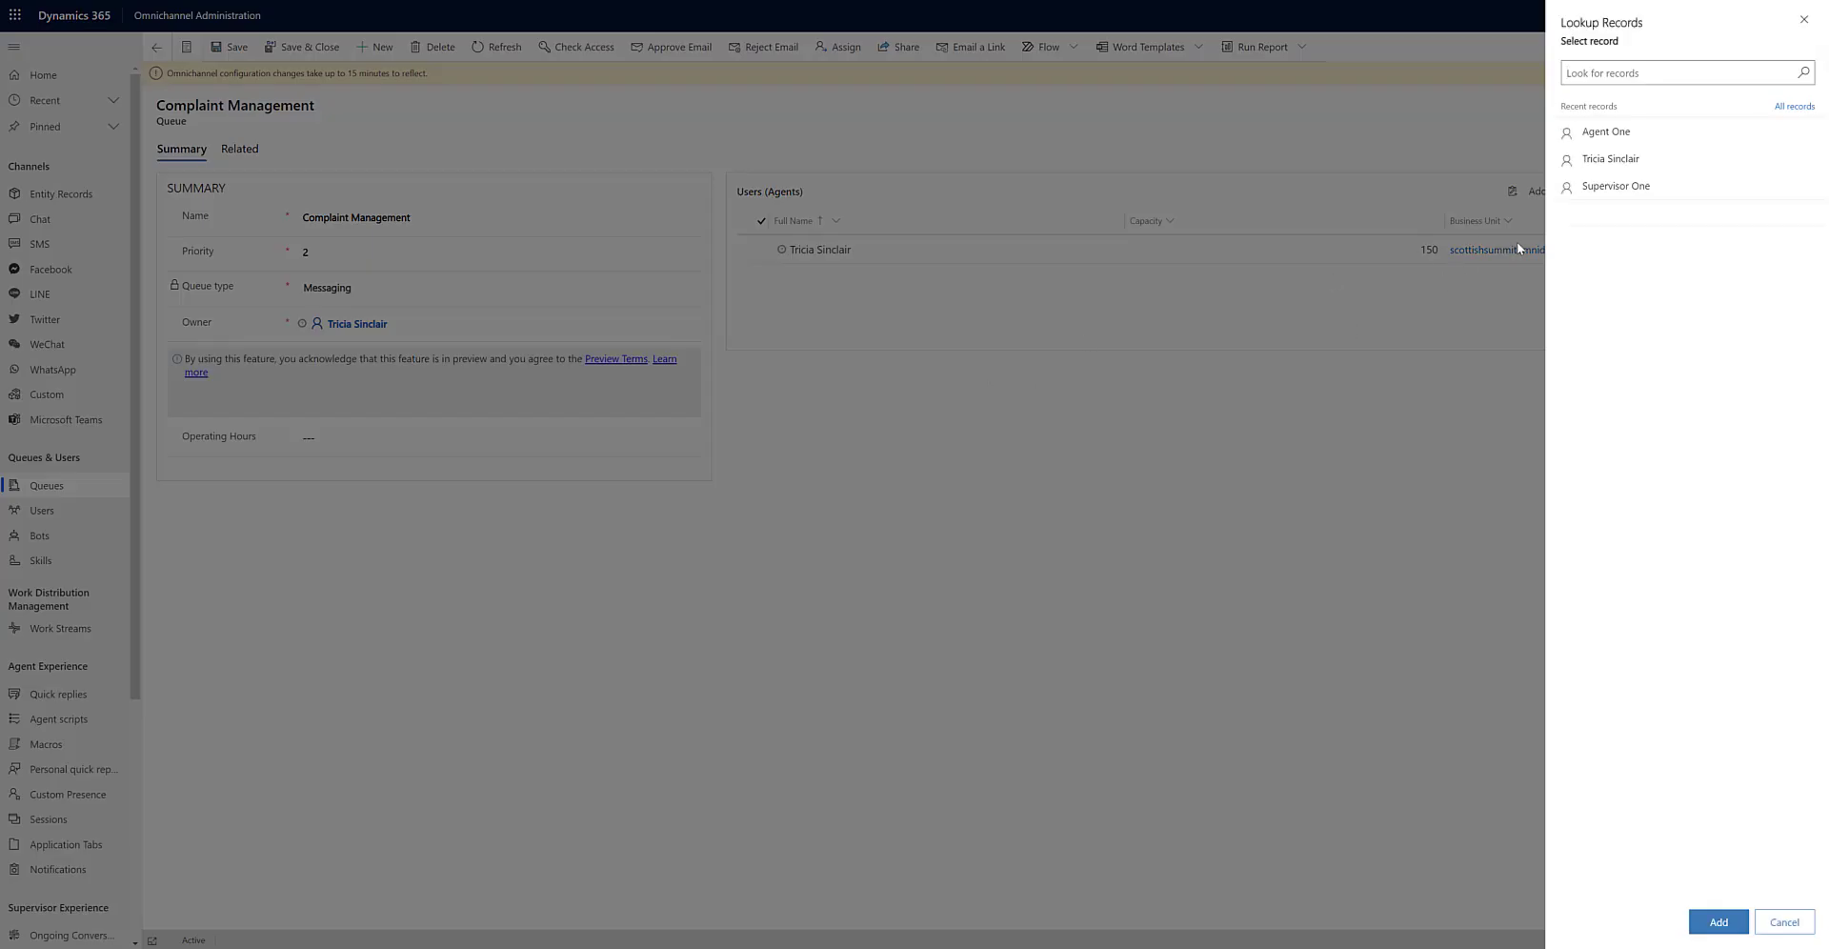
left_click(1608, 132)
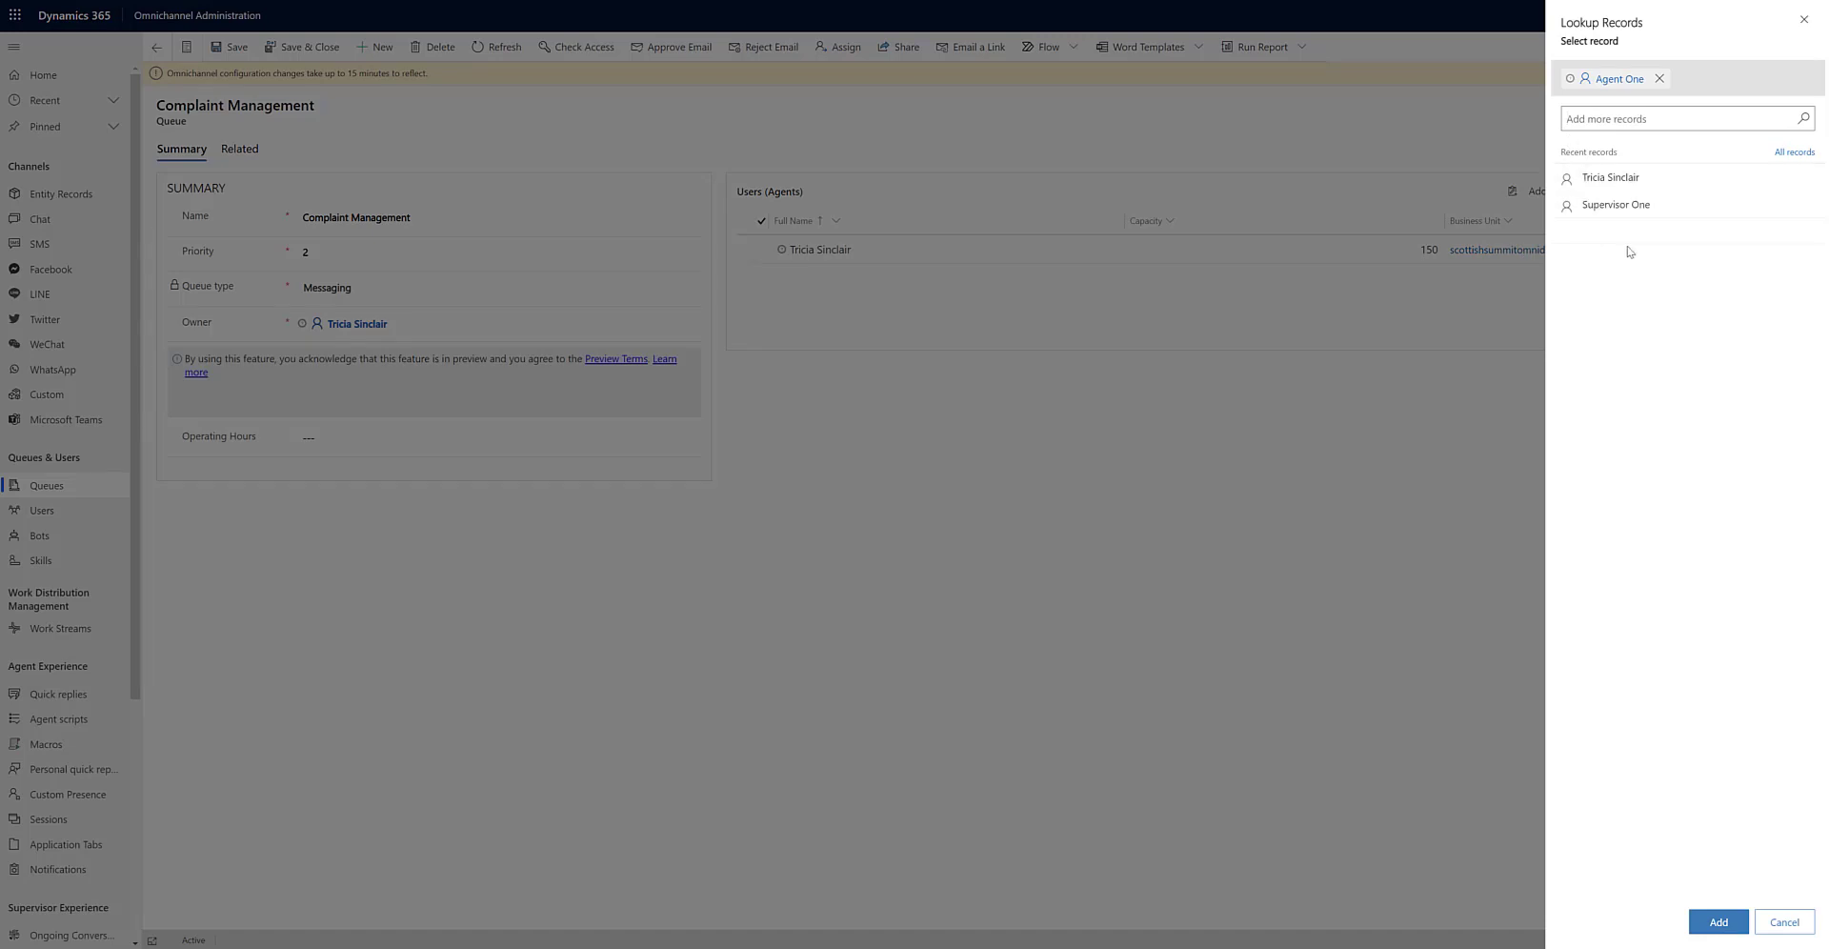
left_click(1683, 221)
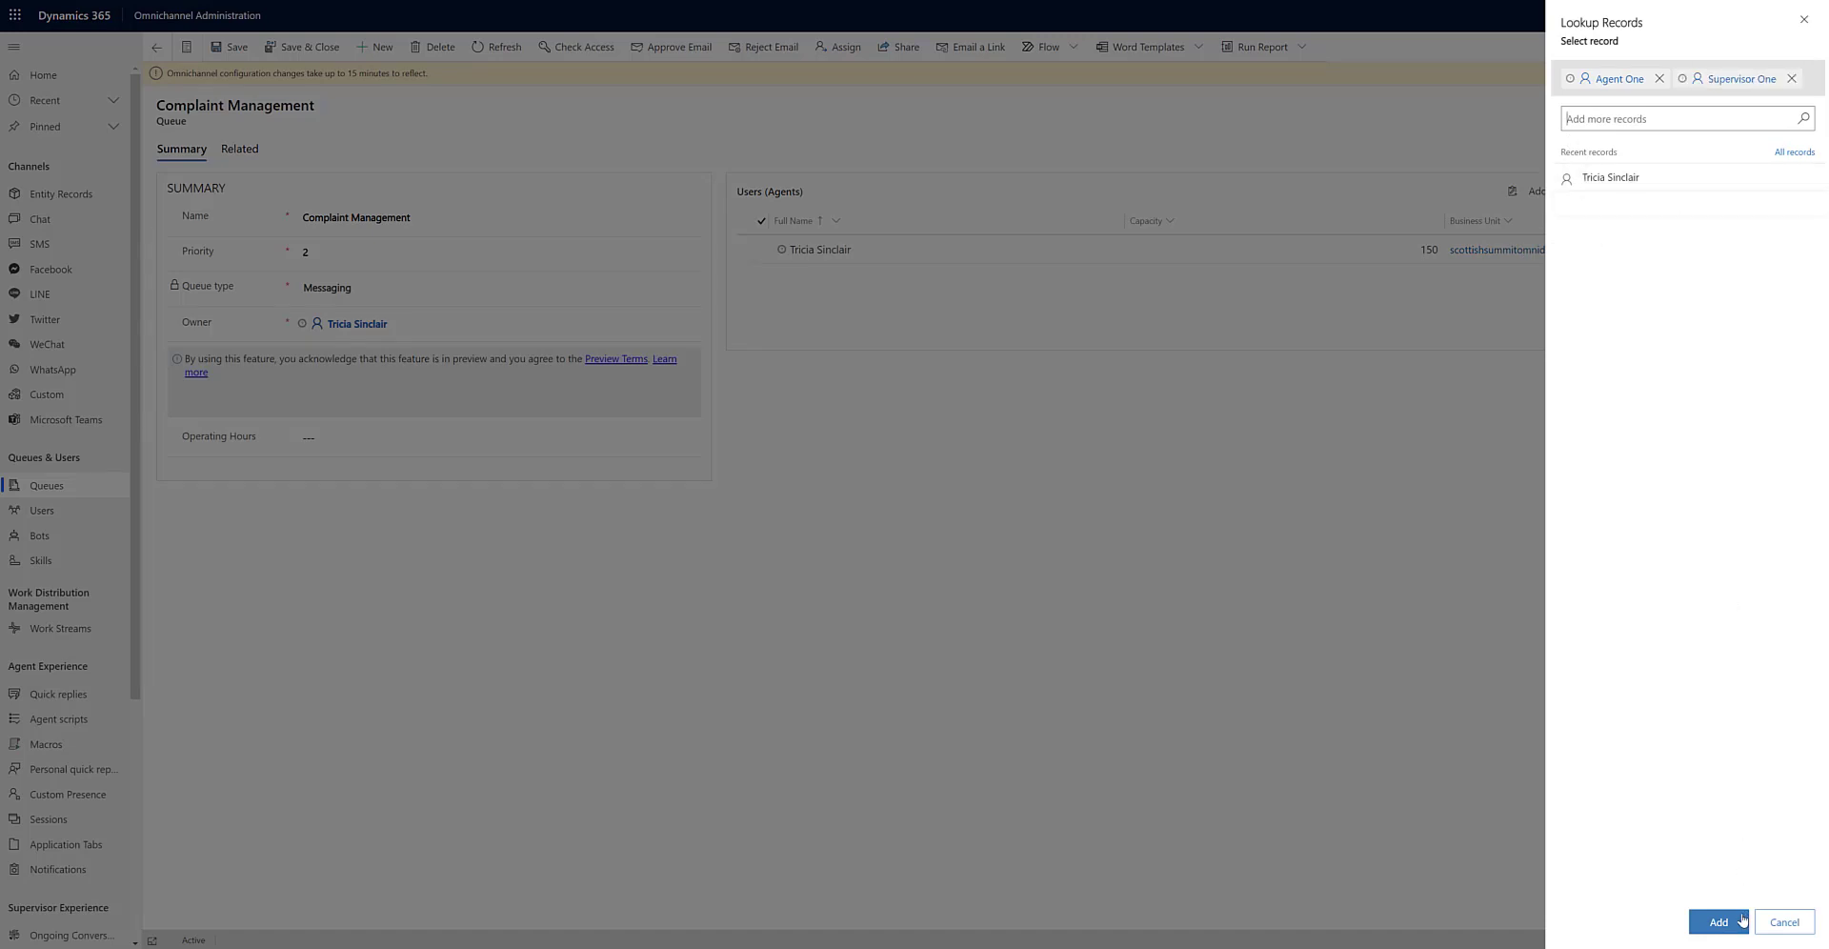
left_click(1742, 920)
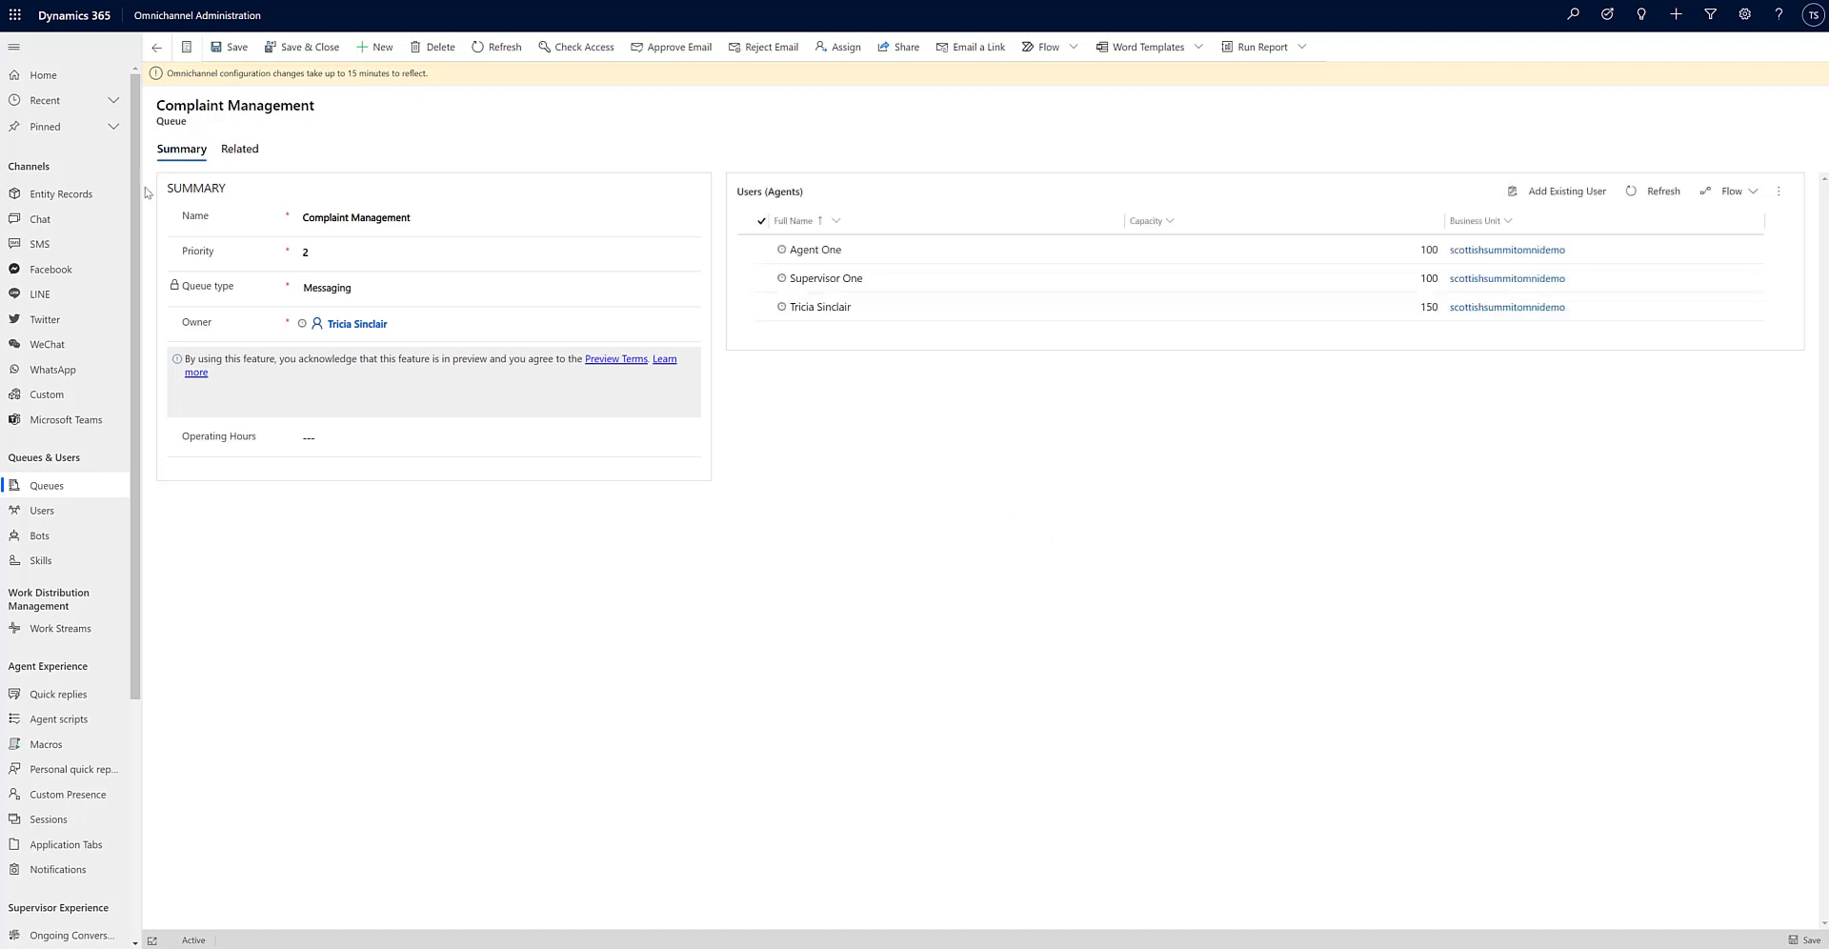
Open the Order Management queue and add Agent One and Supervisor One to its agents.
left_click(85, 486)
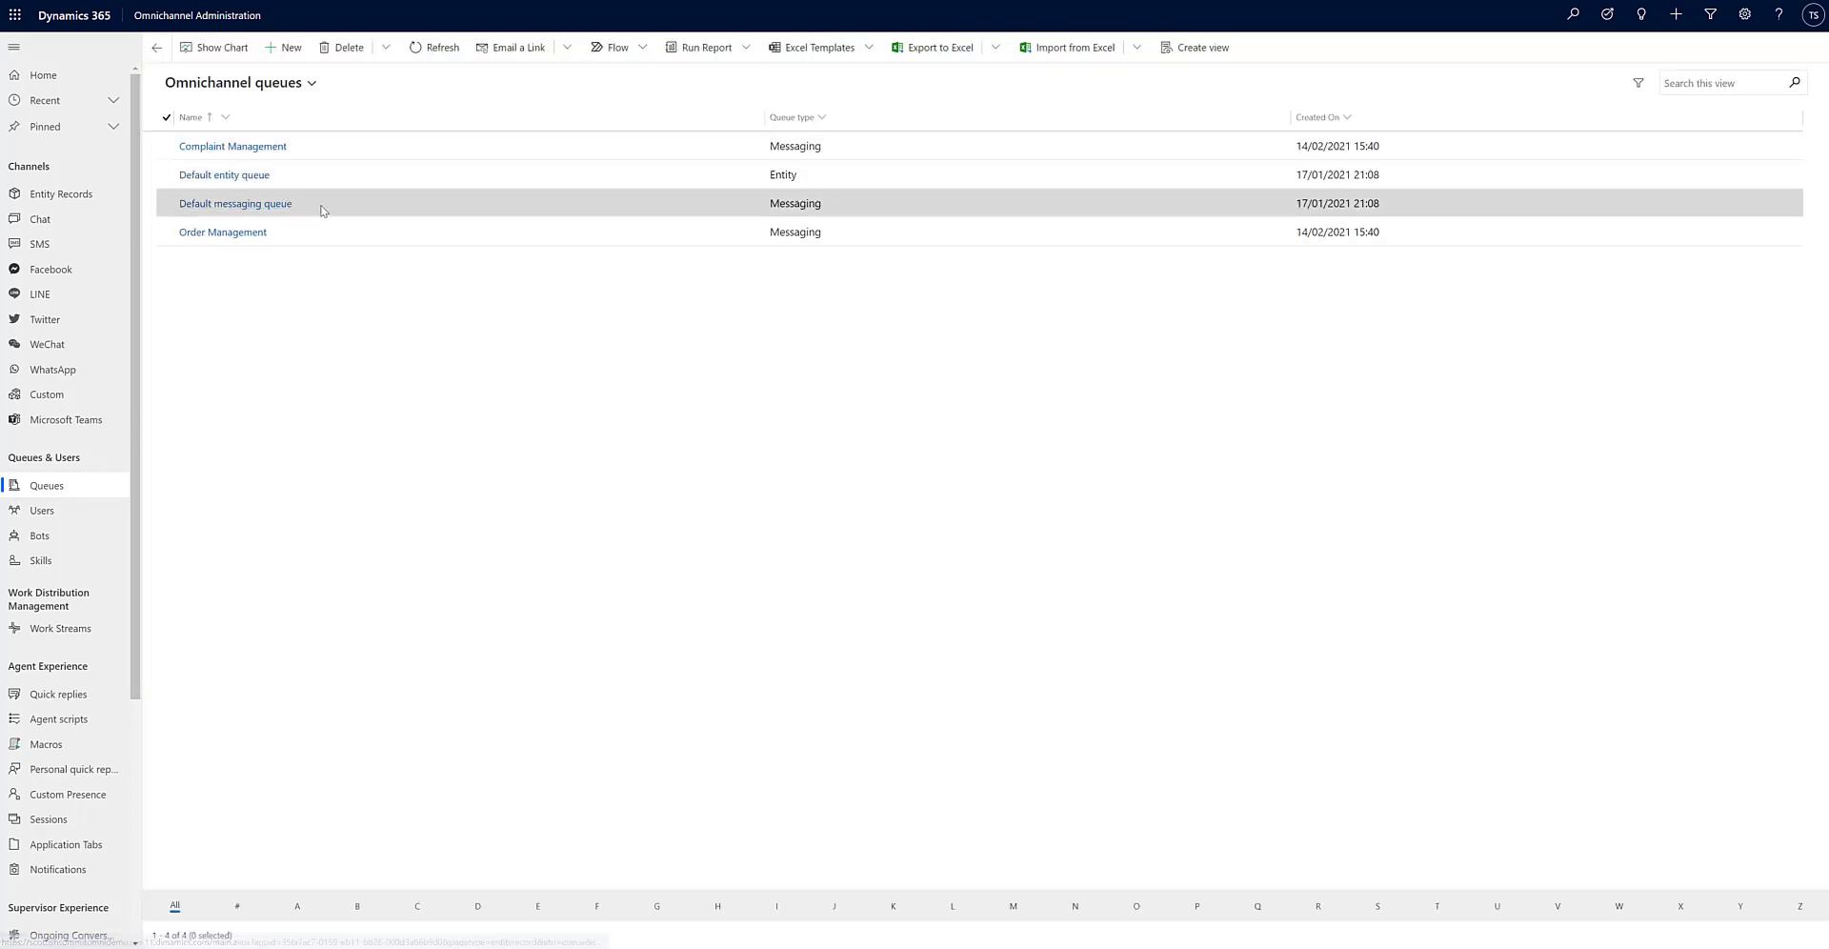
double_click(326, 237)
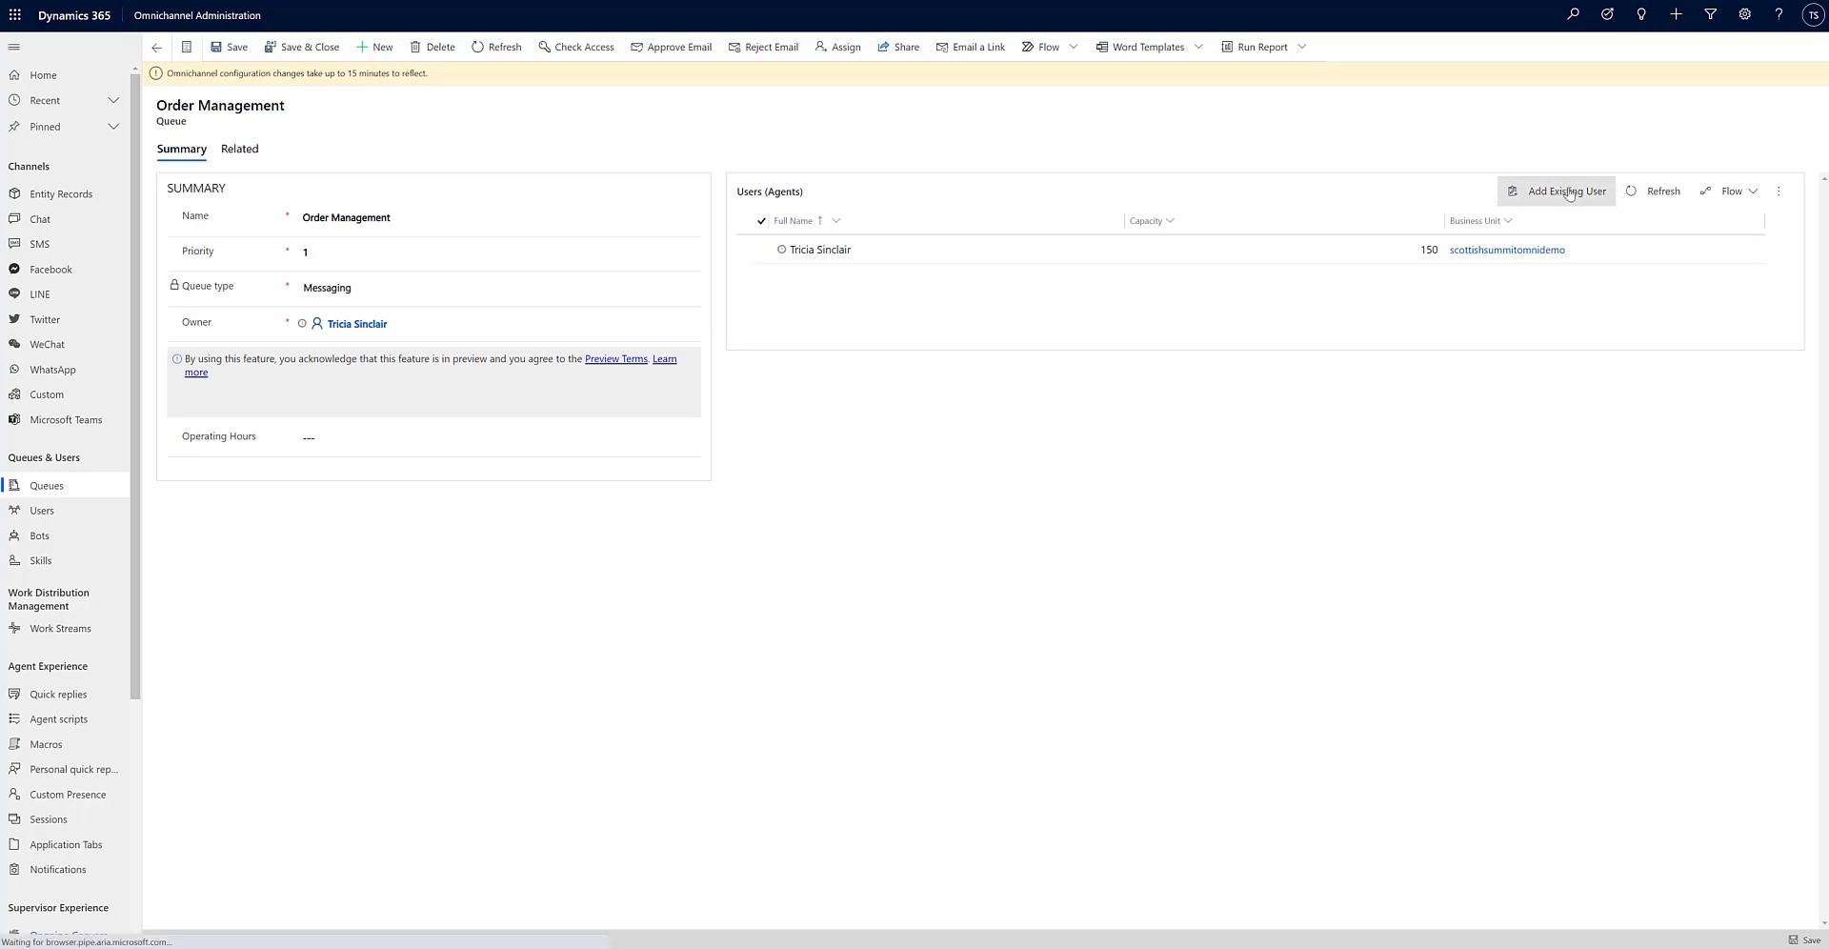
left_click(1570, 194)
left_click(1638, 136)
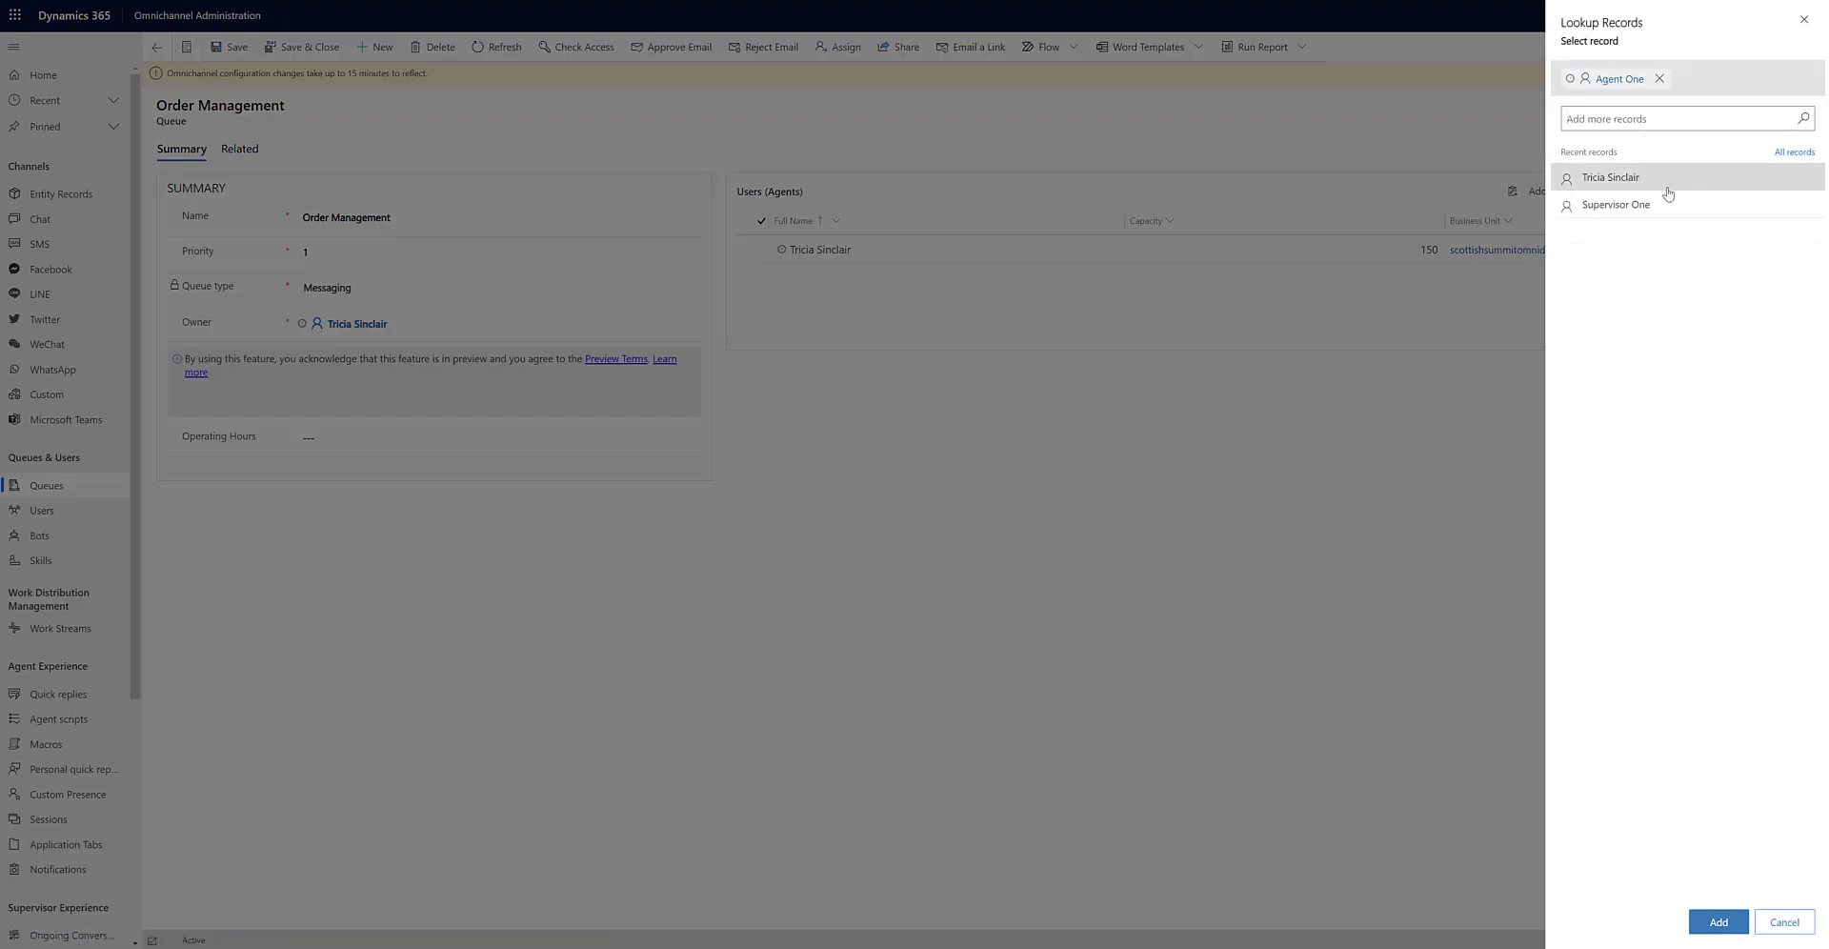
left_click(1665, 204)
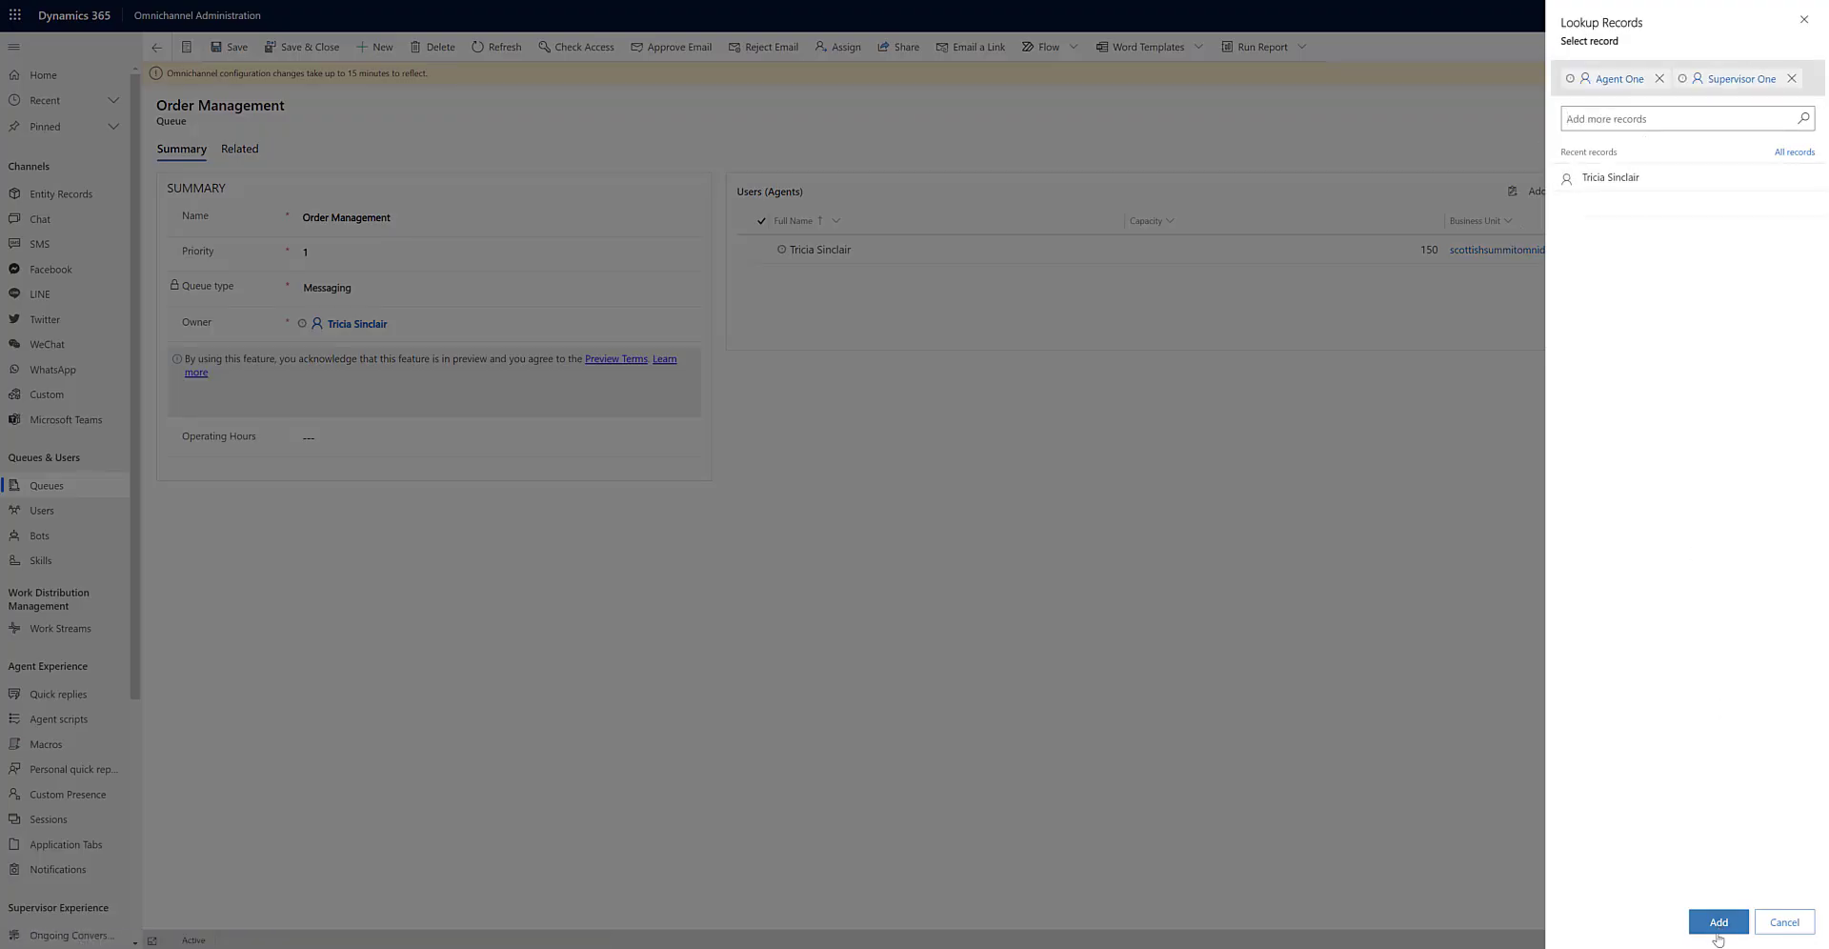
left_click(1717, 932)
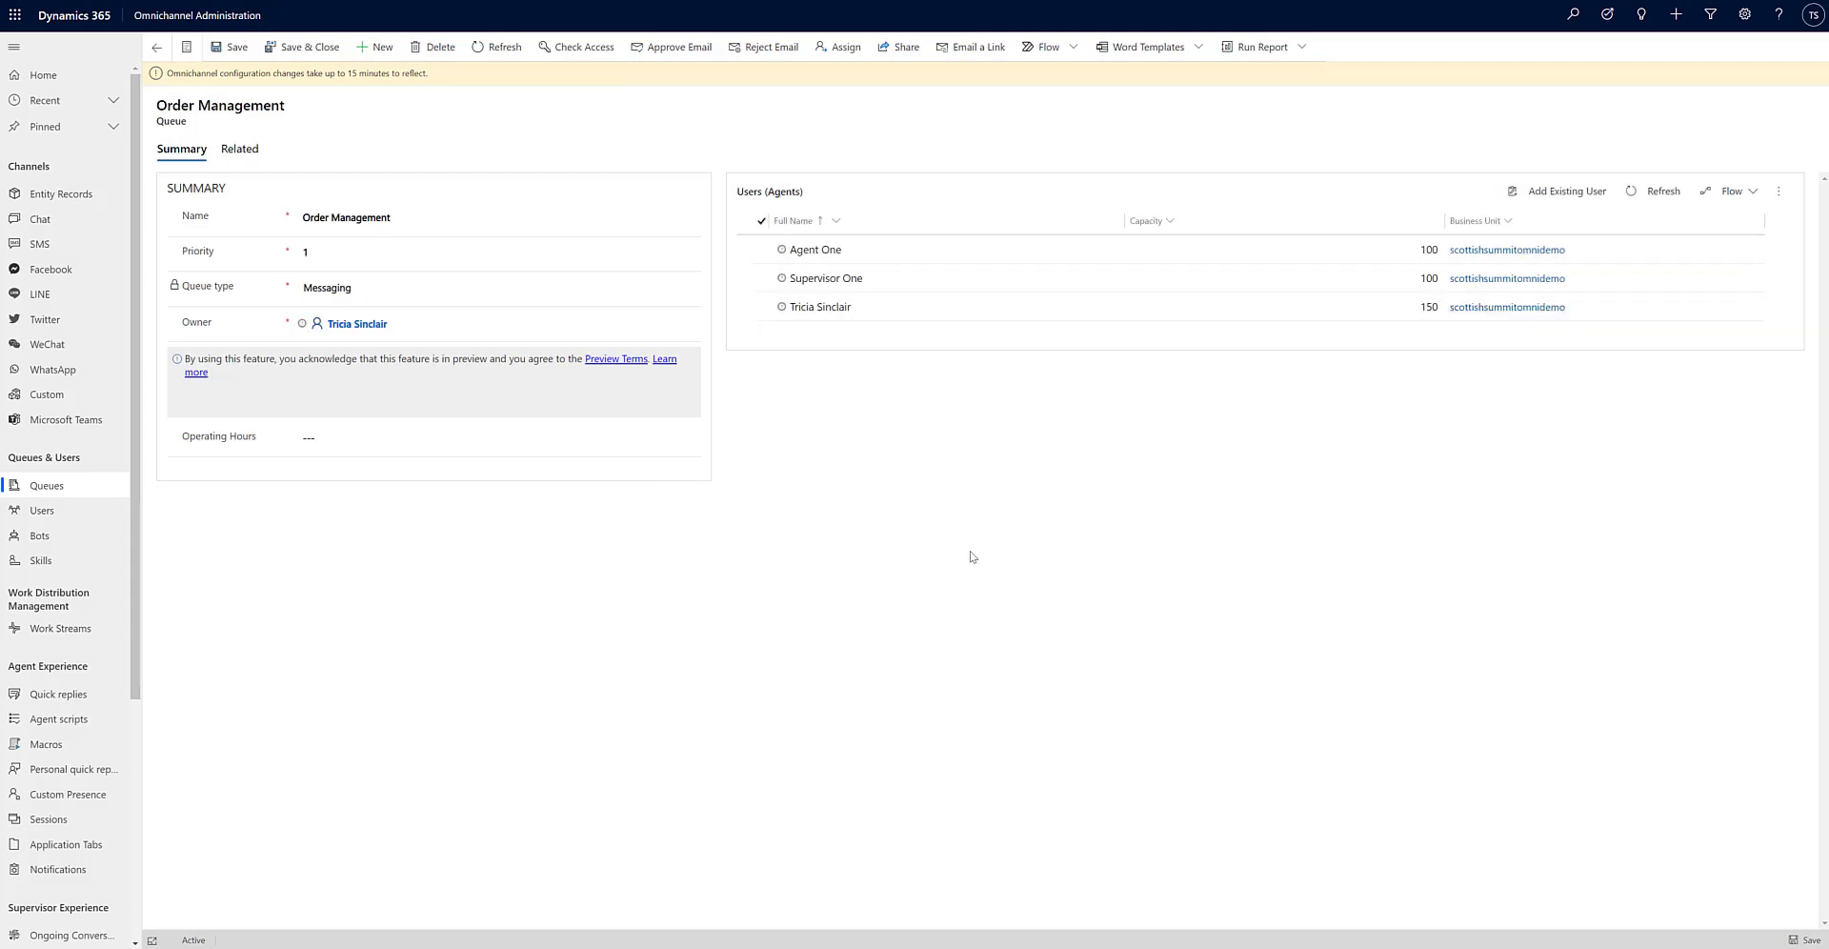
Start a new work stream named Scottish Summit Chat Workstream for the Live chat channel.
left_click(64, 627)
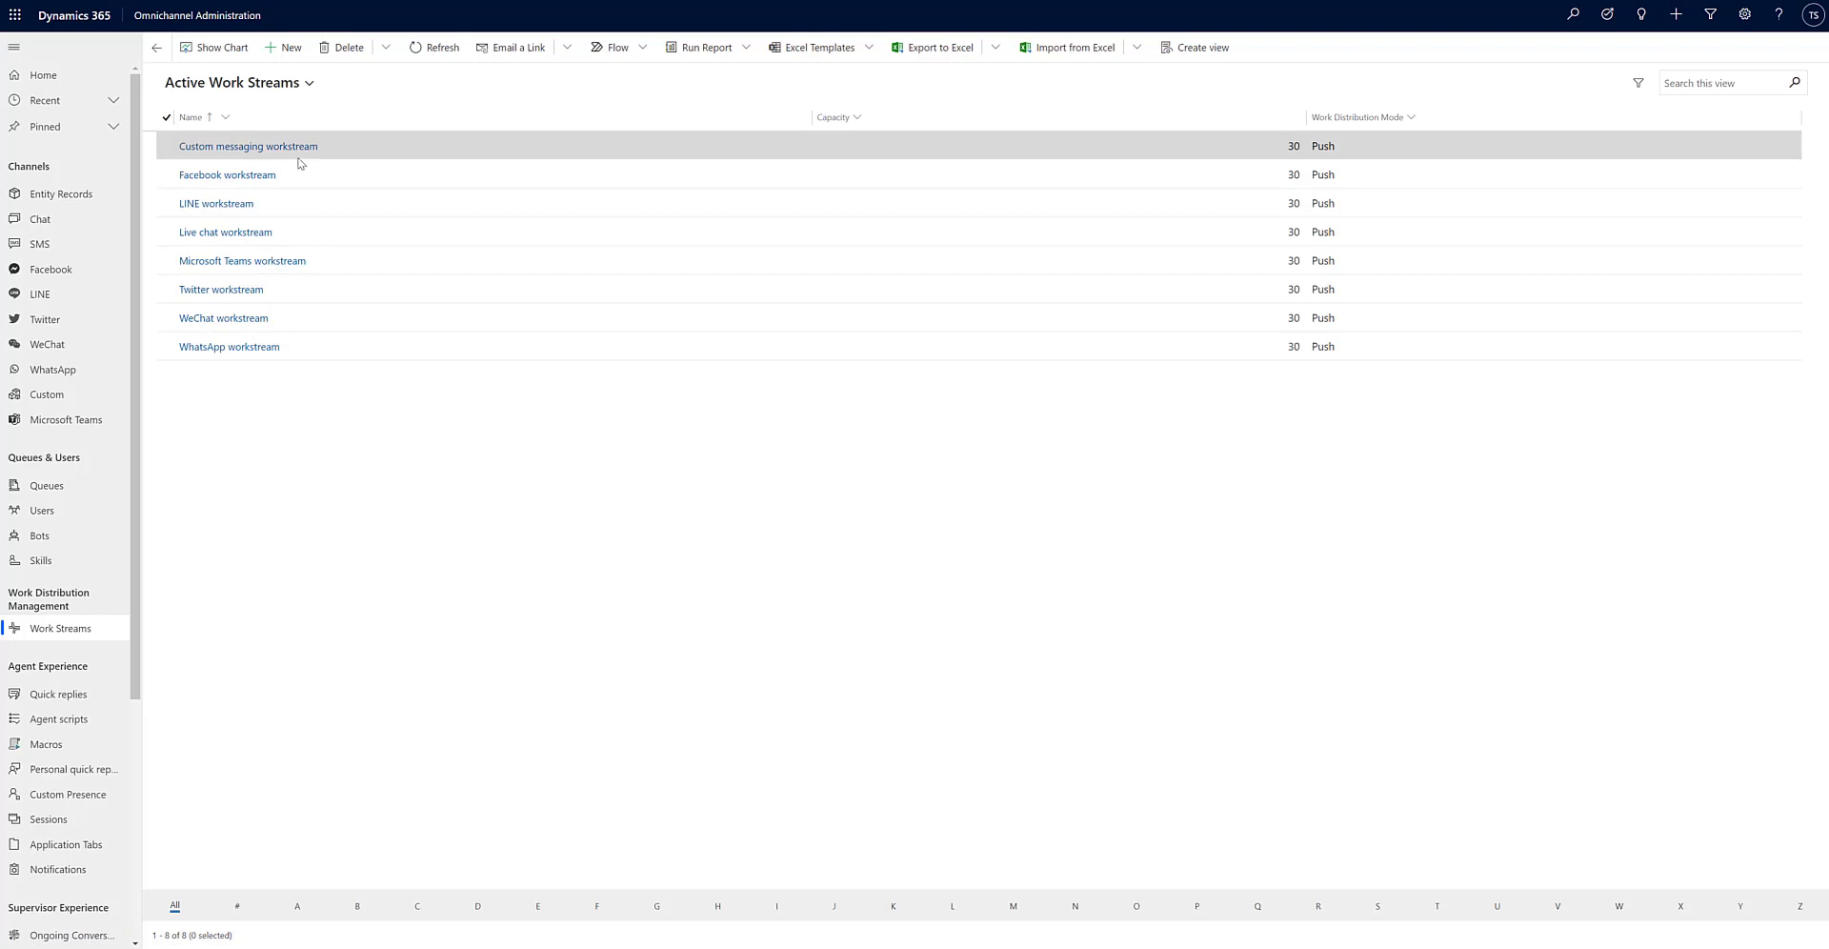
left_click(284, 47)
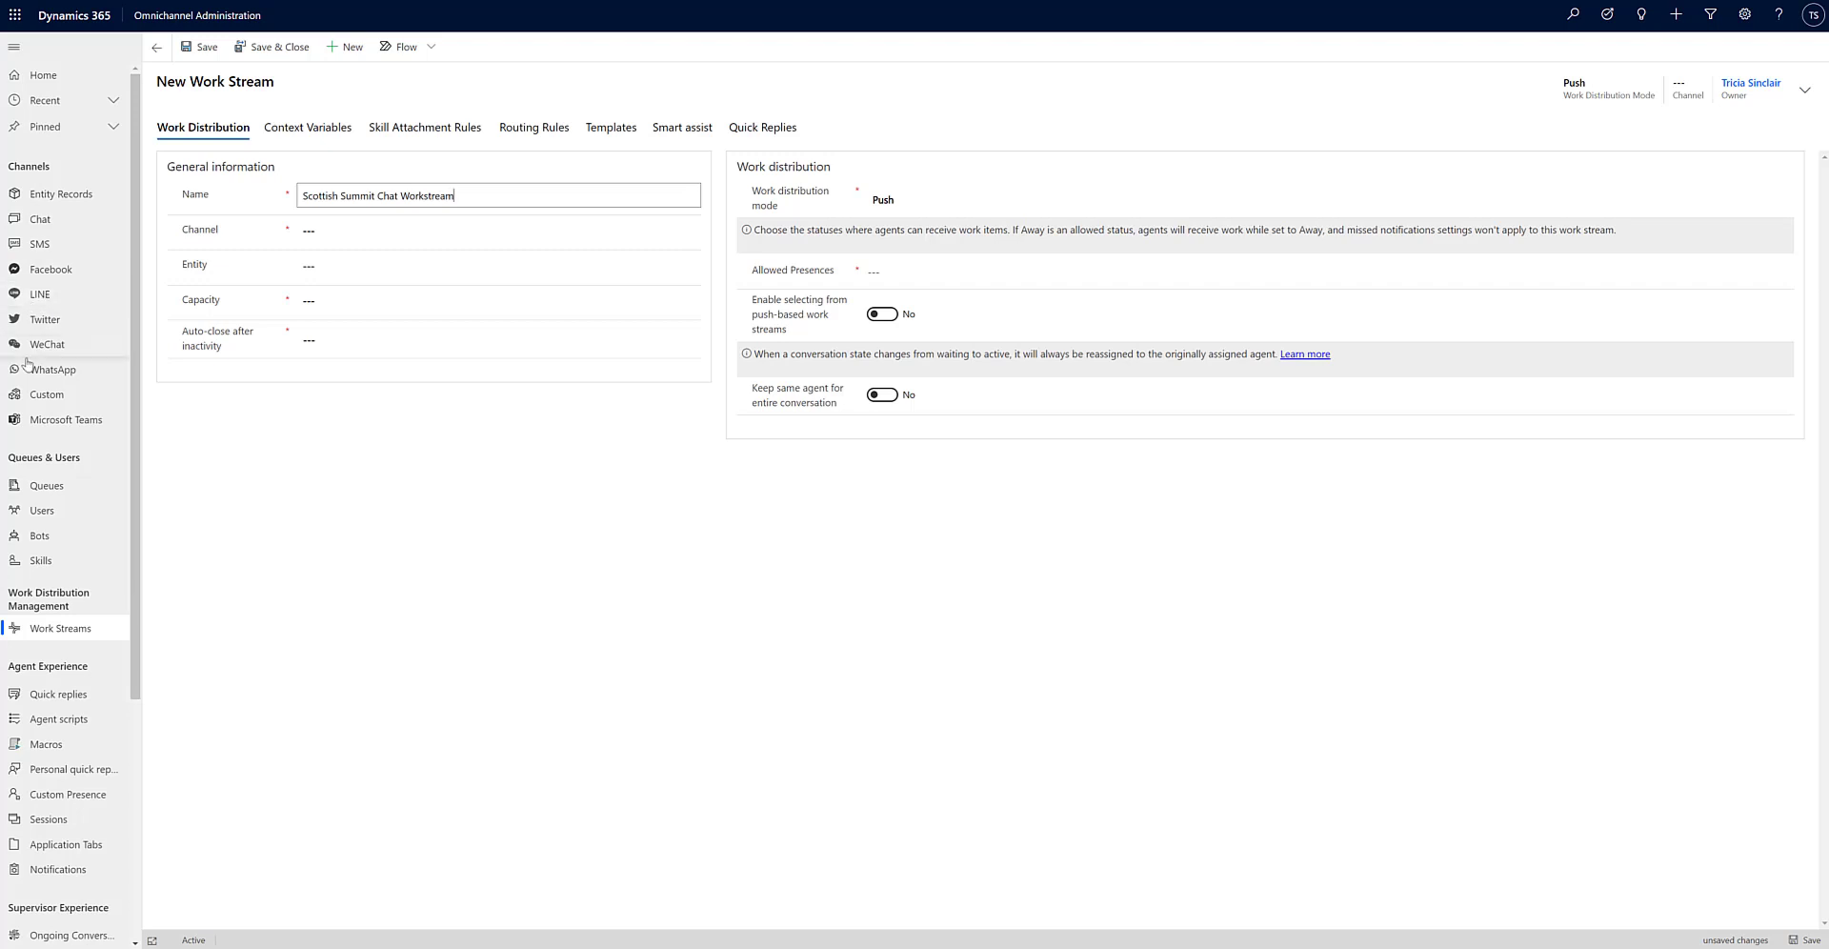
left_click(397, 238)
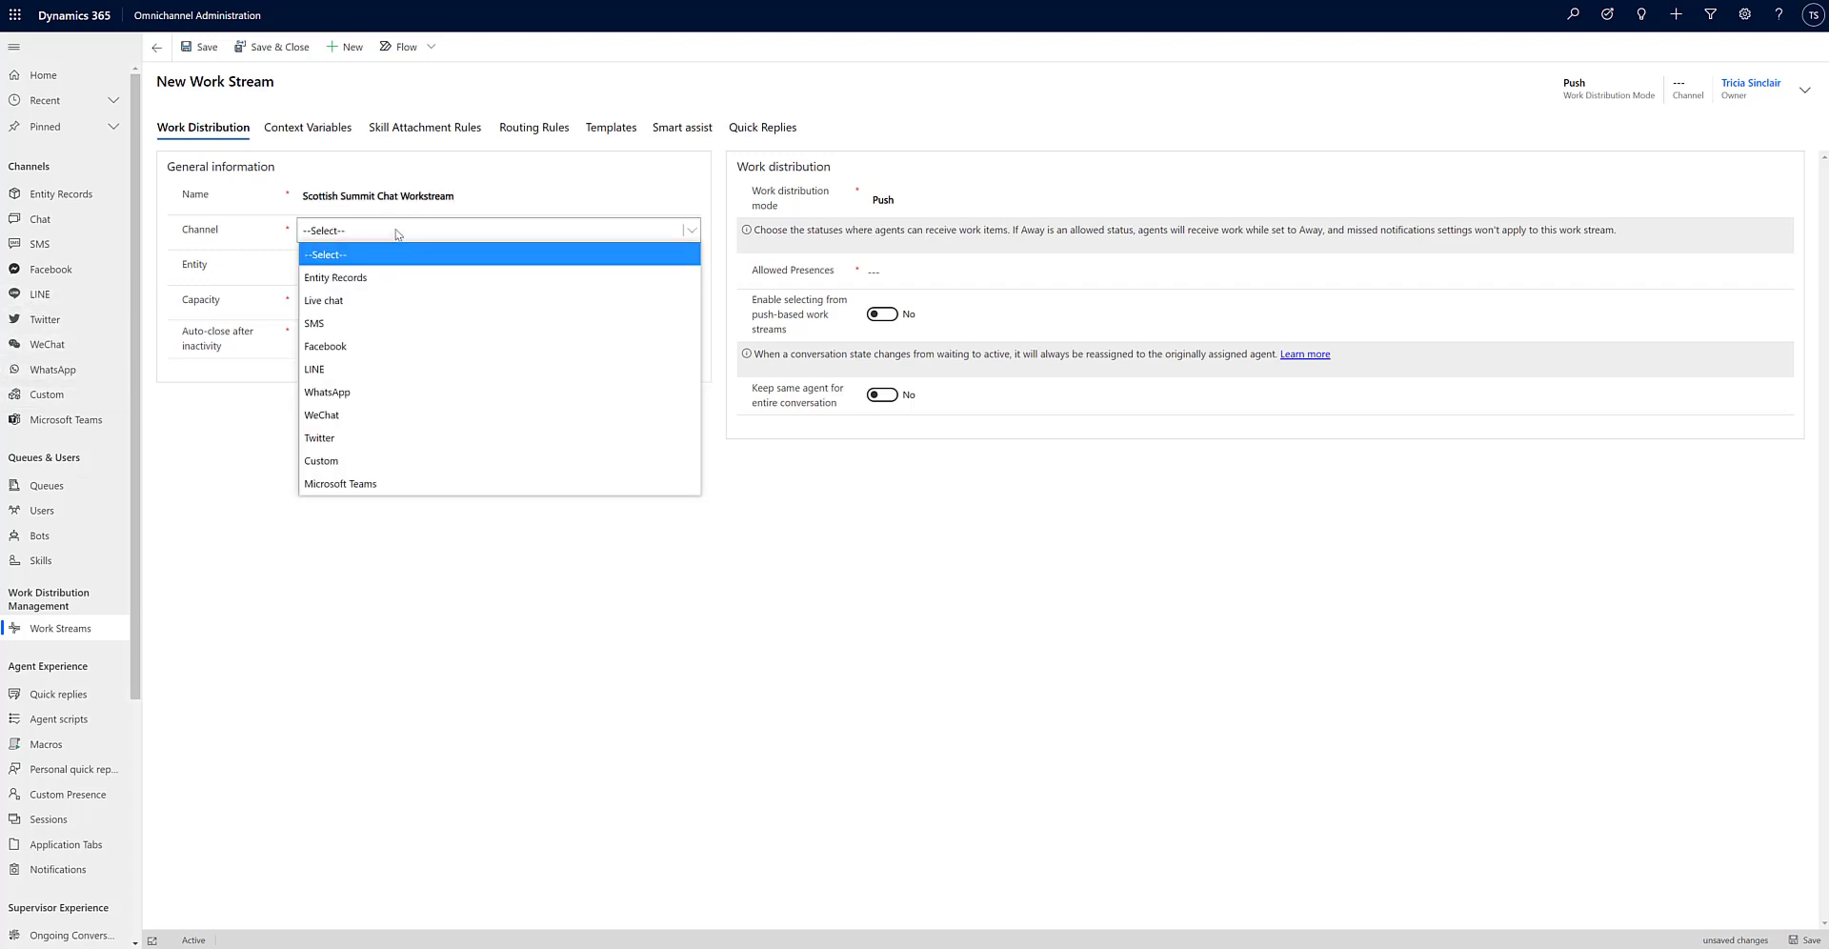
left_click(383, 303)
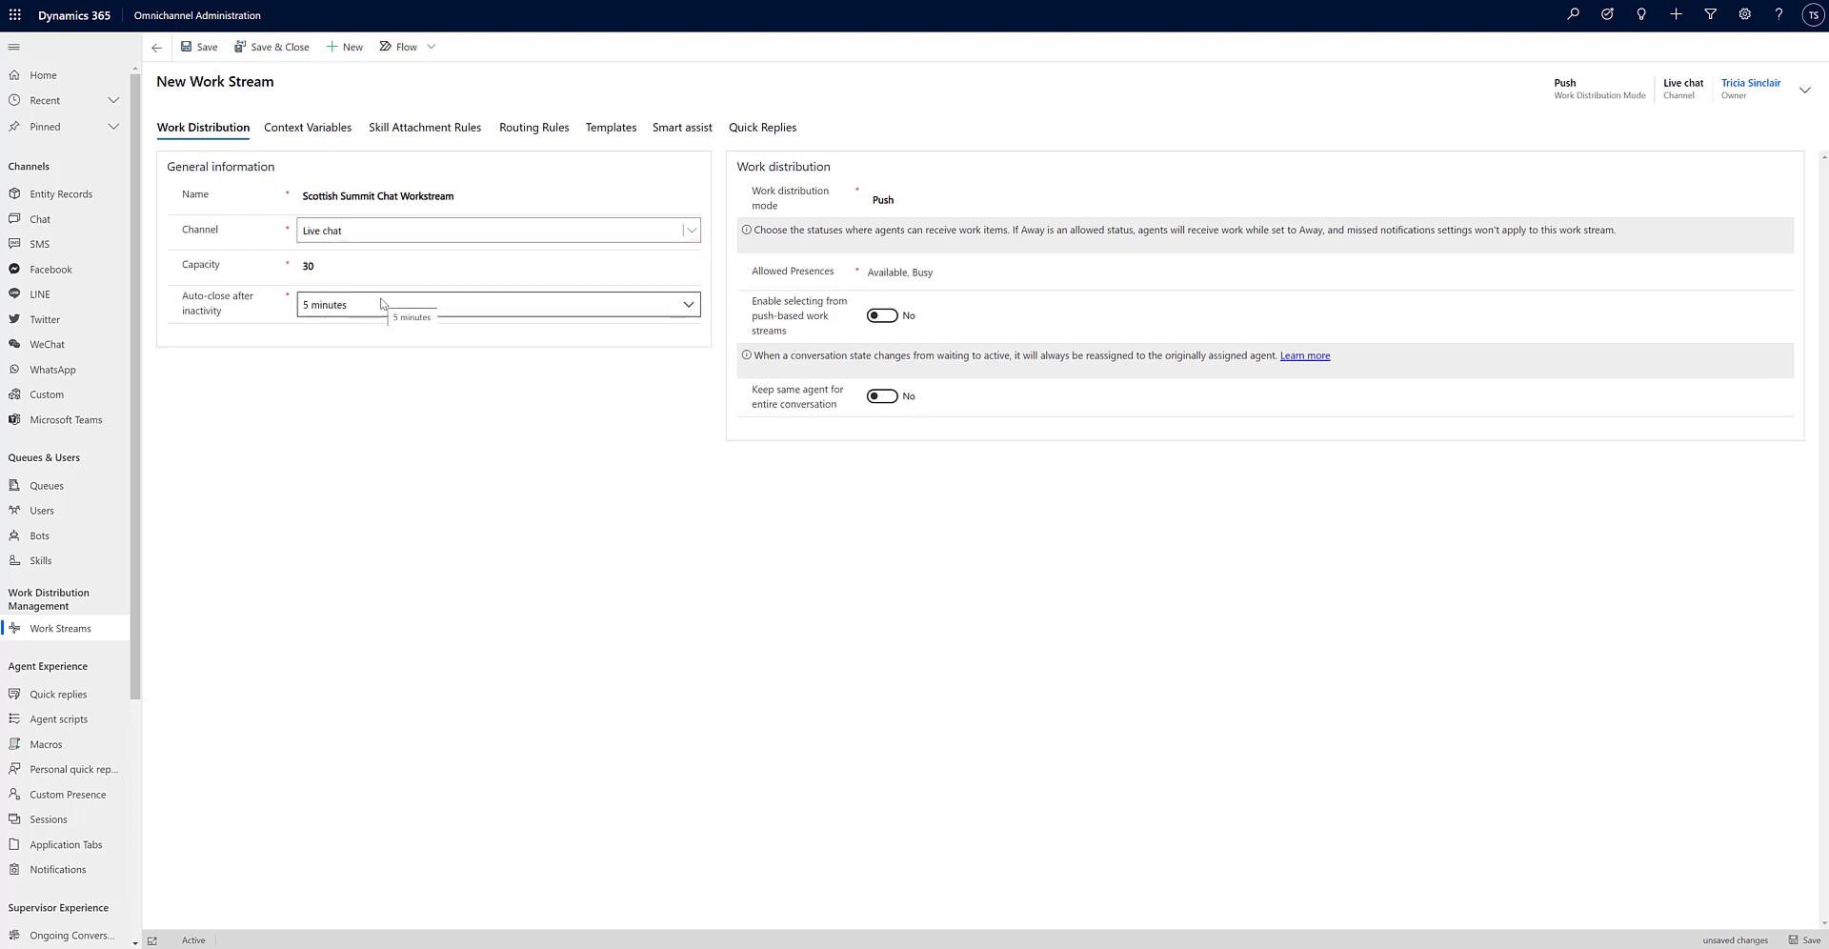
Review the capacity, auto-close, distribution mode and allowed presences, keep their defaults, and save the work stream.
left_click(347, 269)
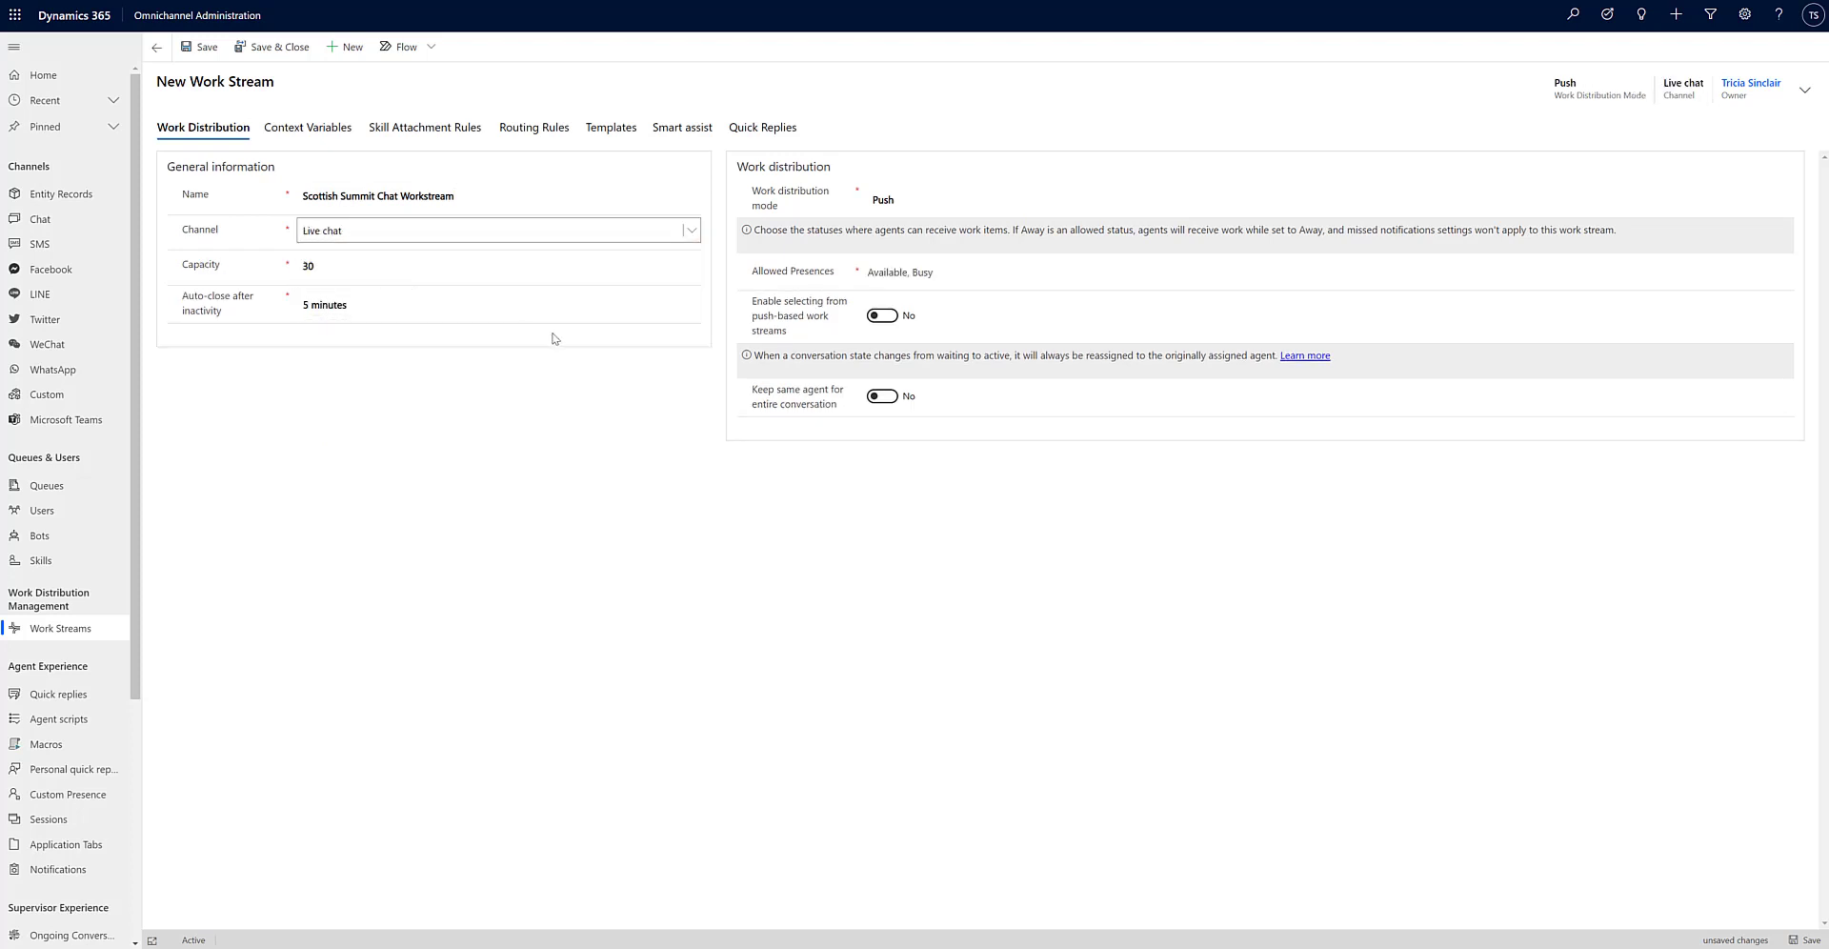
left_click(360, 305)
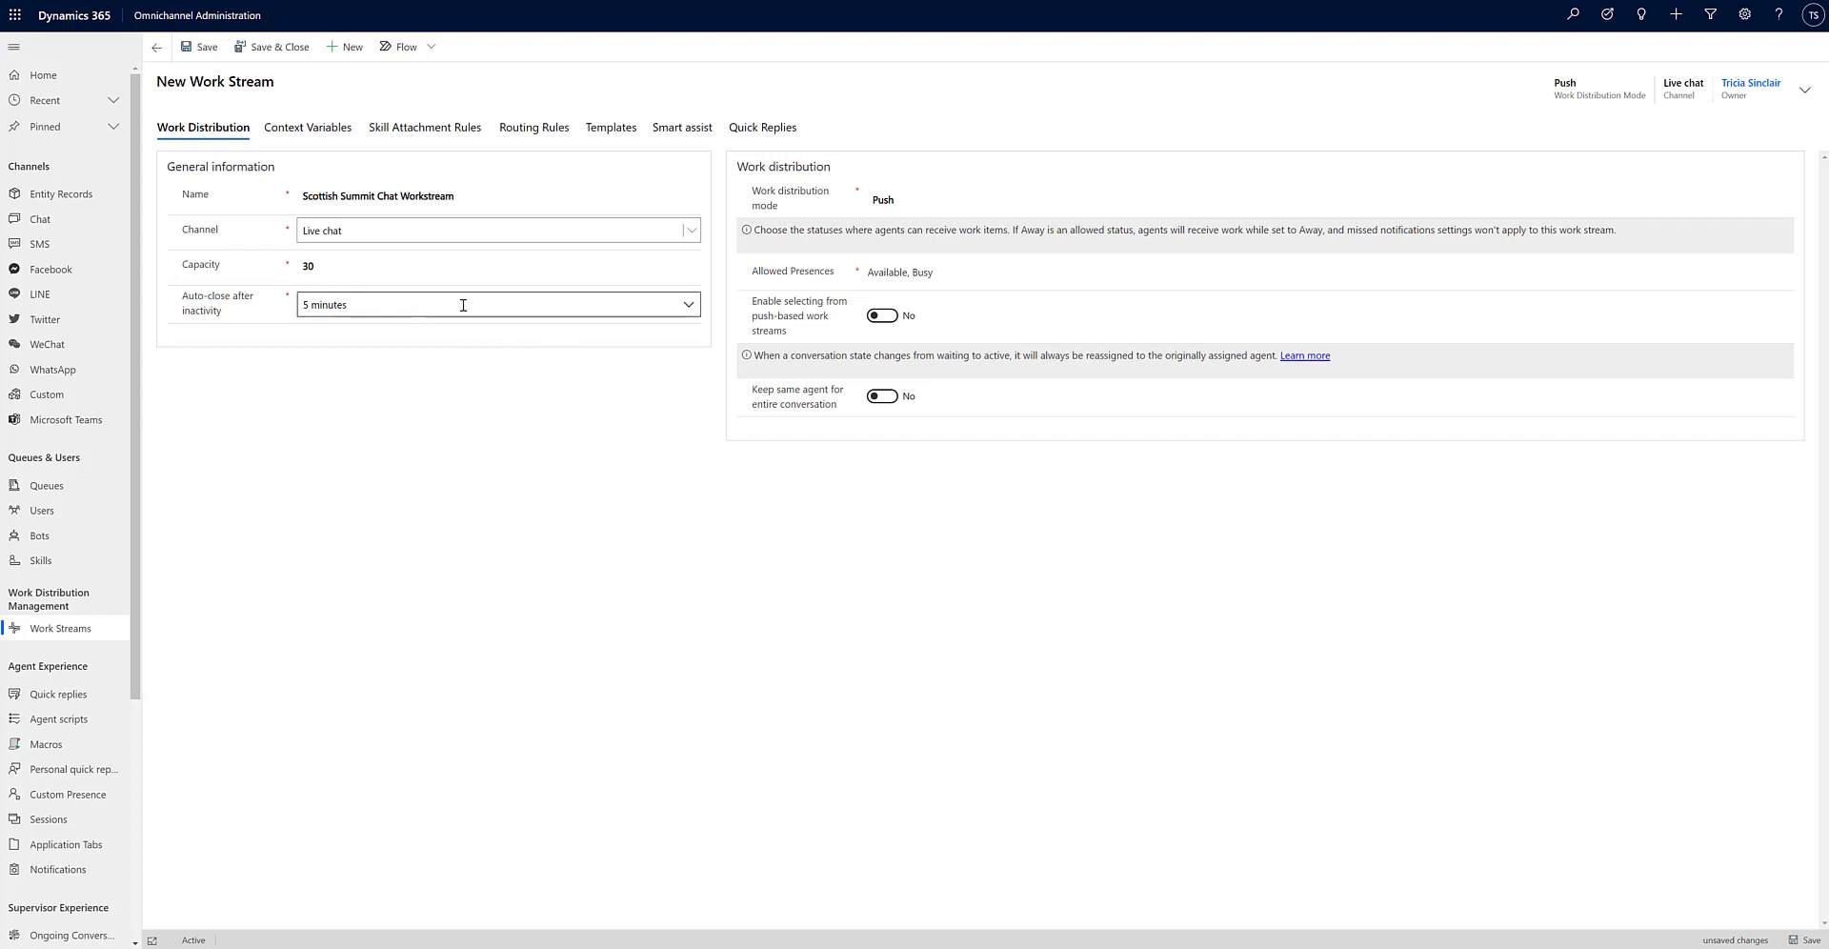
left_click(920, 205)
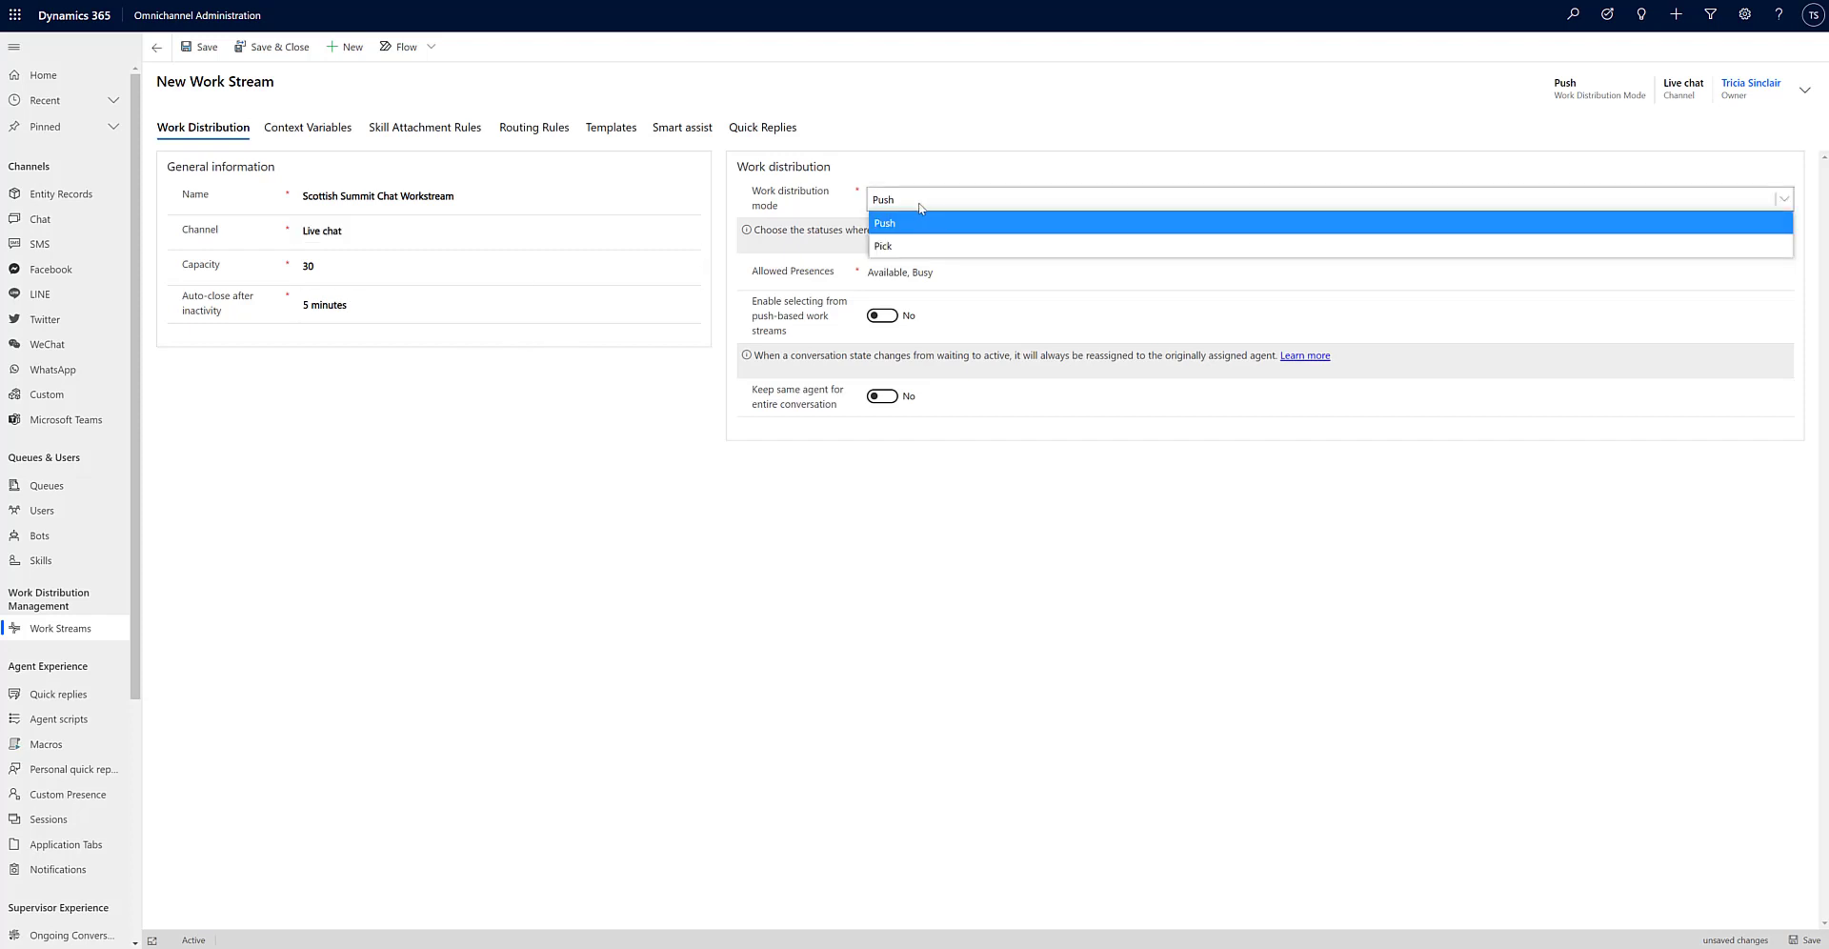
left_click(924, 208)
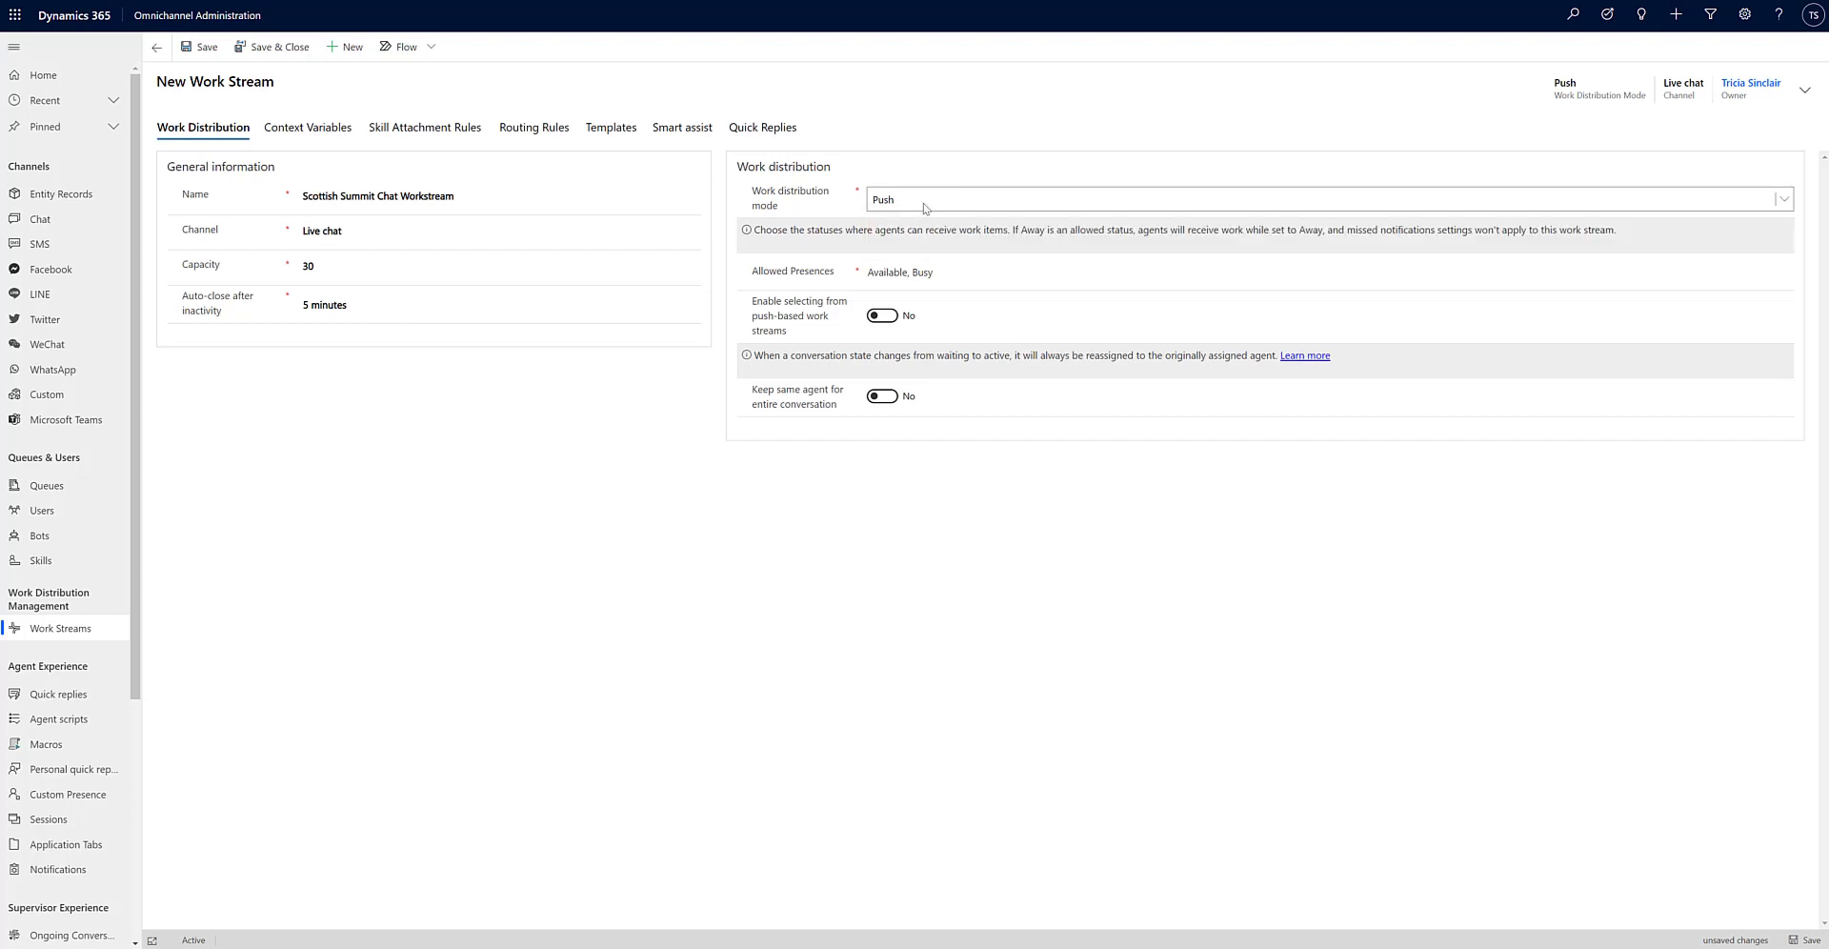
left_click(950, 272)
left_click(1046, 274)
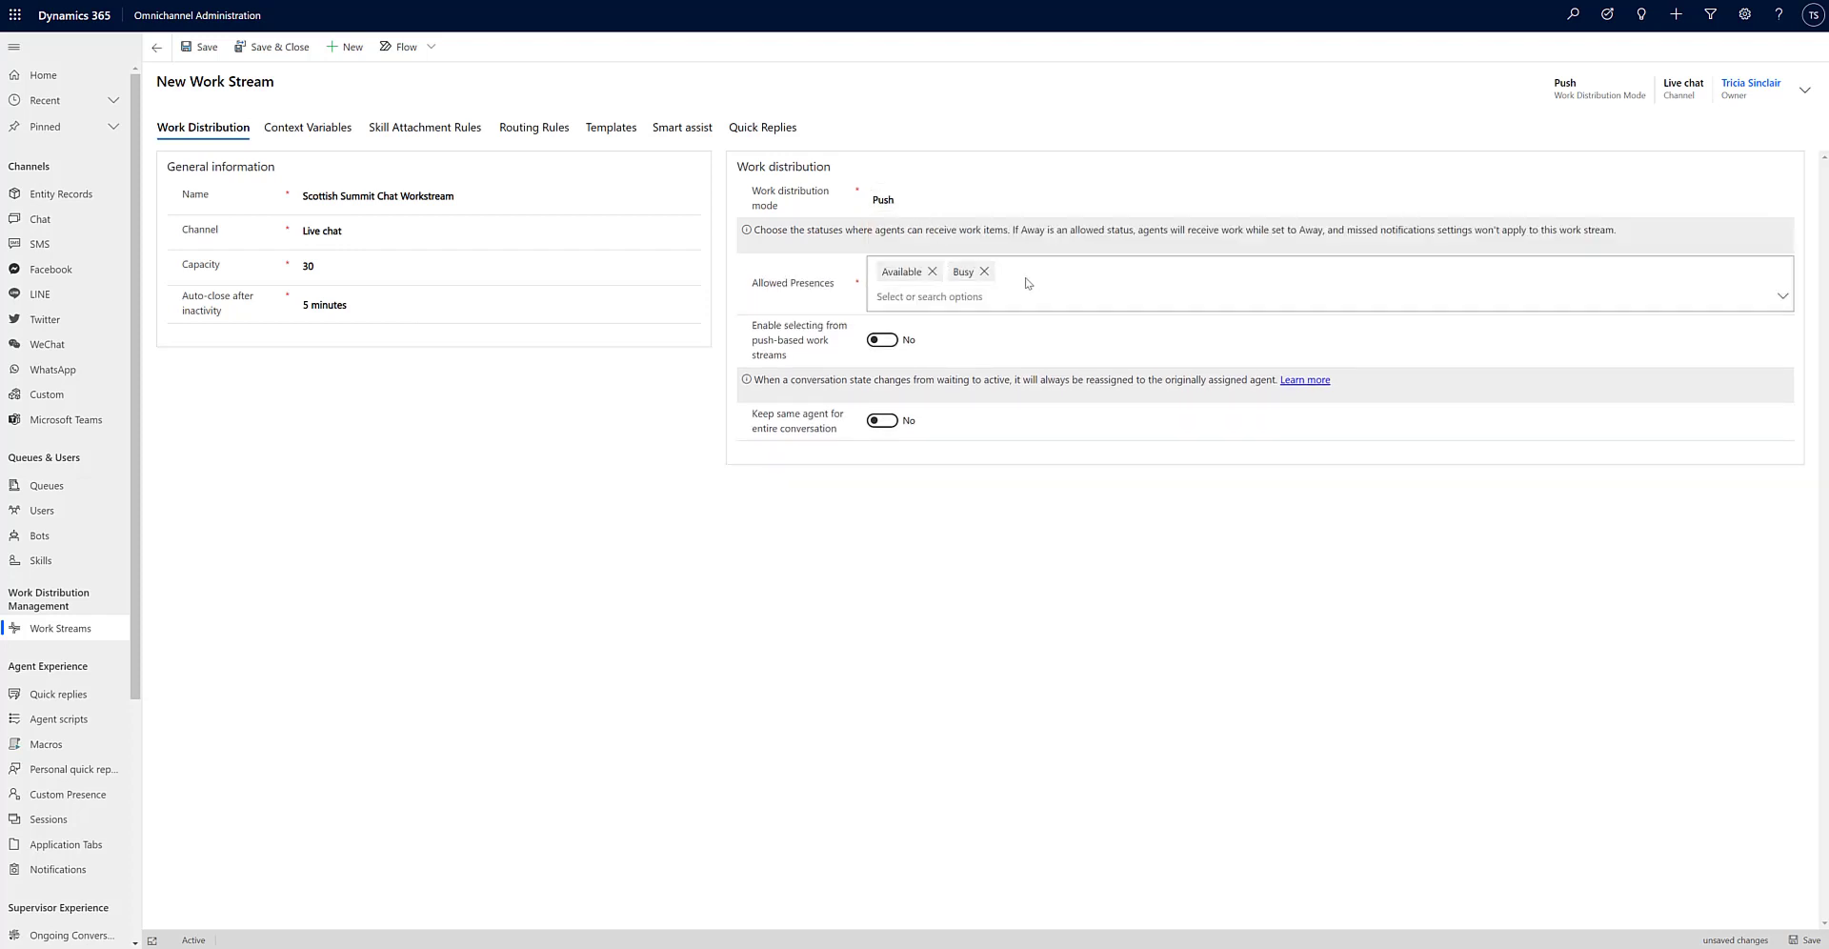
left_click(1052, 335)
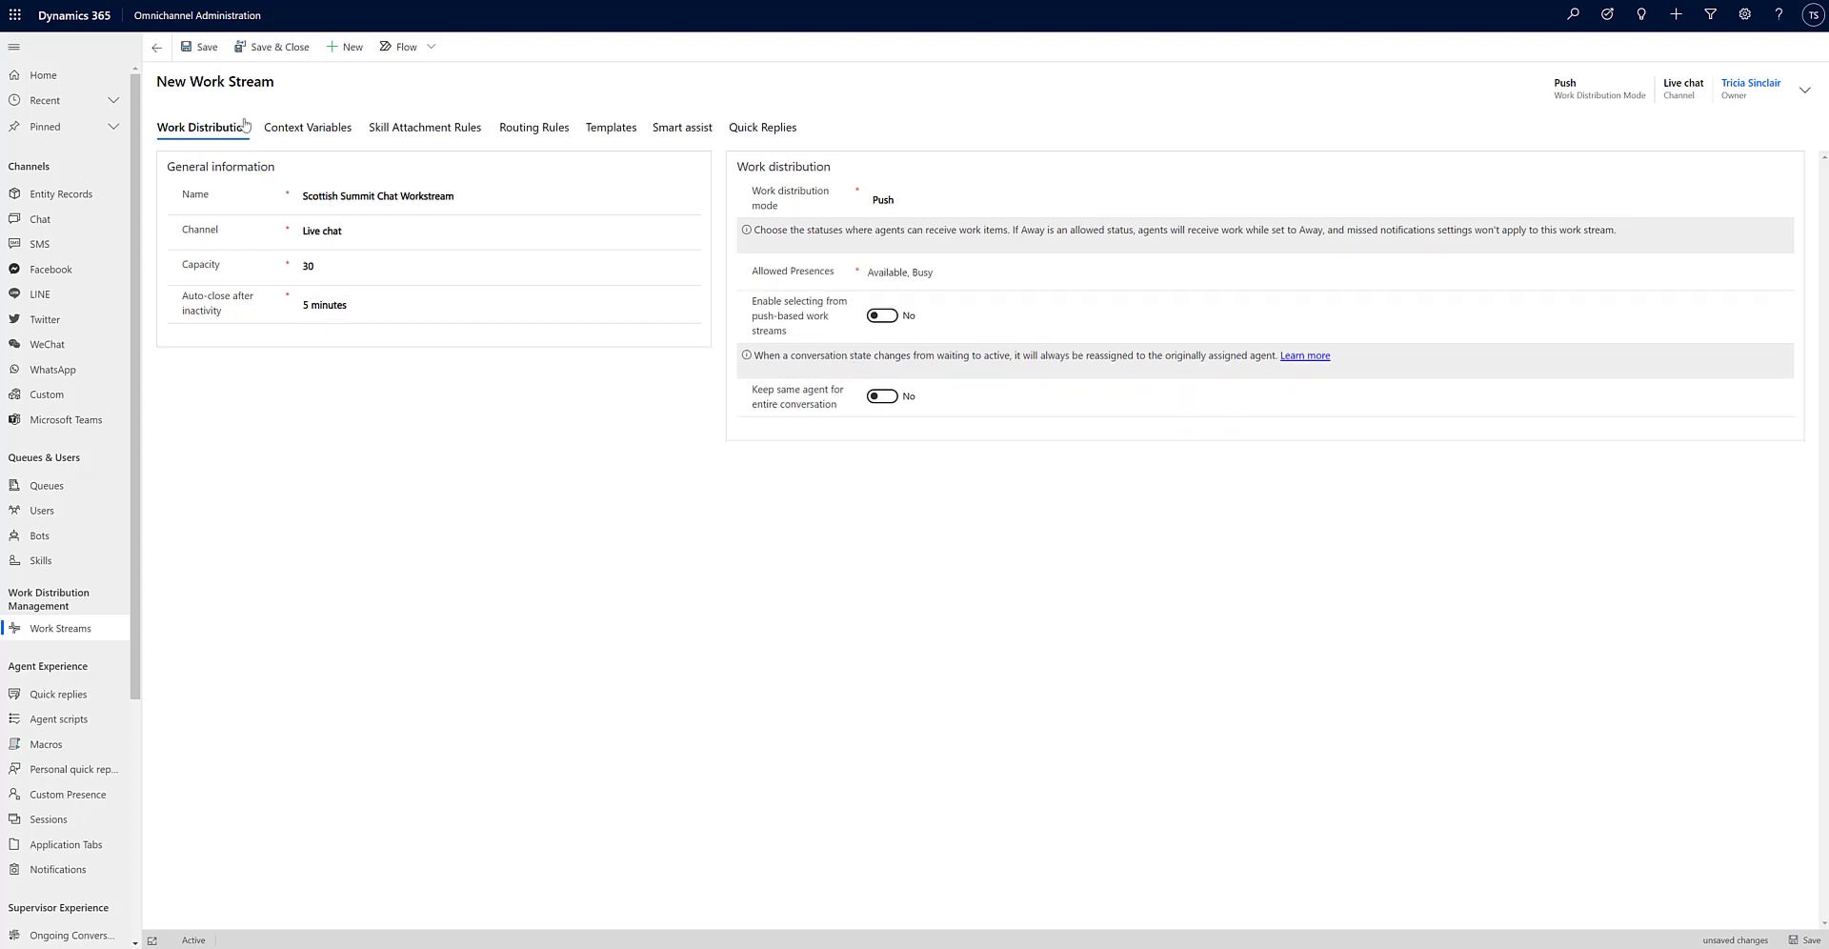
left_click(207, 59)
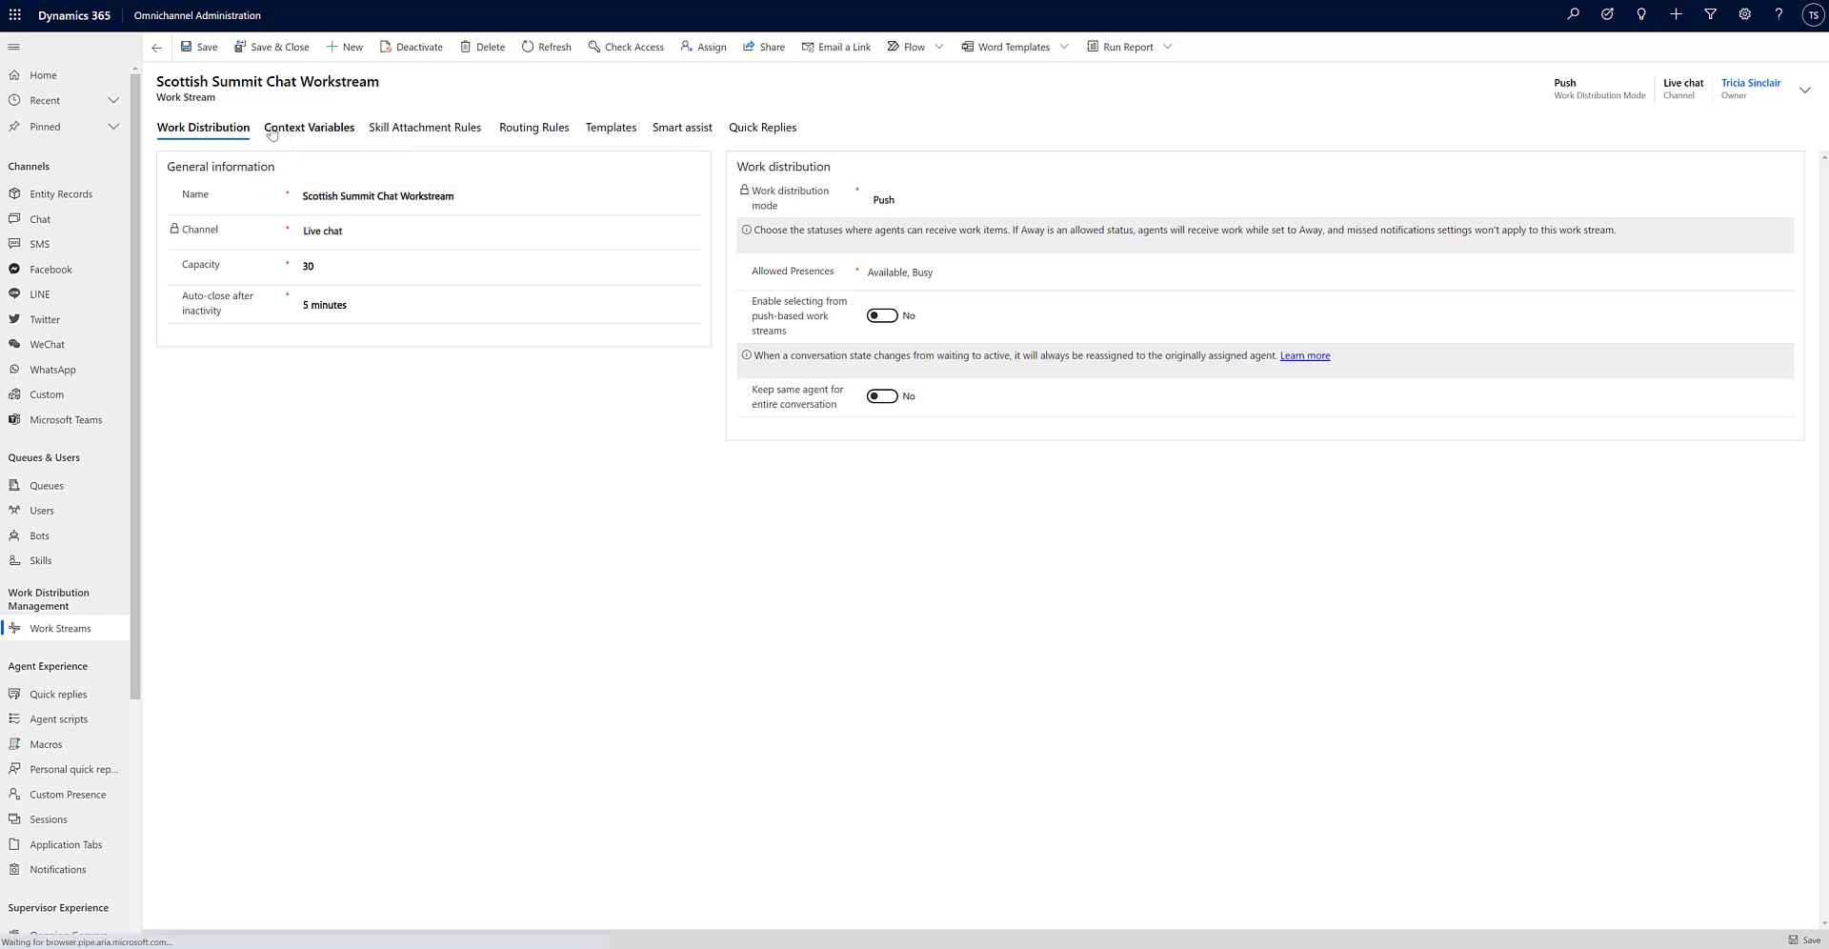
Look through the work stream's context variables, skill attachment rules and routing rules.
left_click(329, 127)
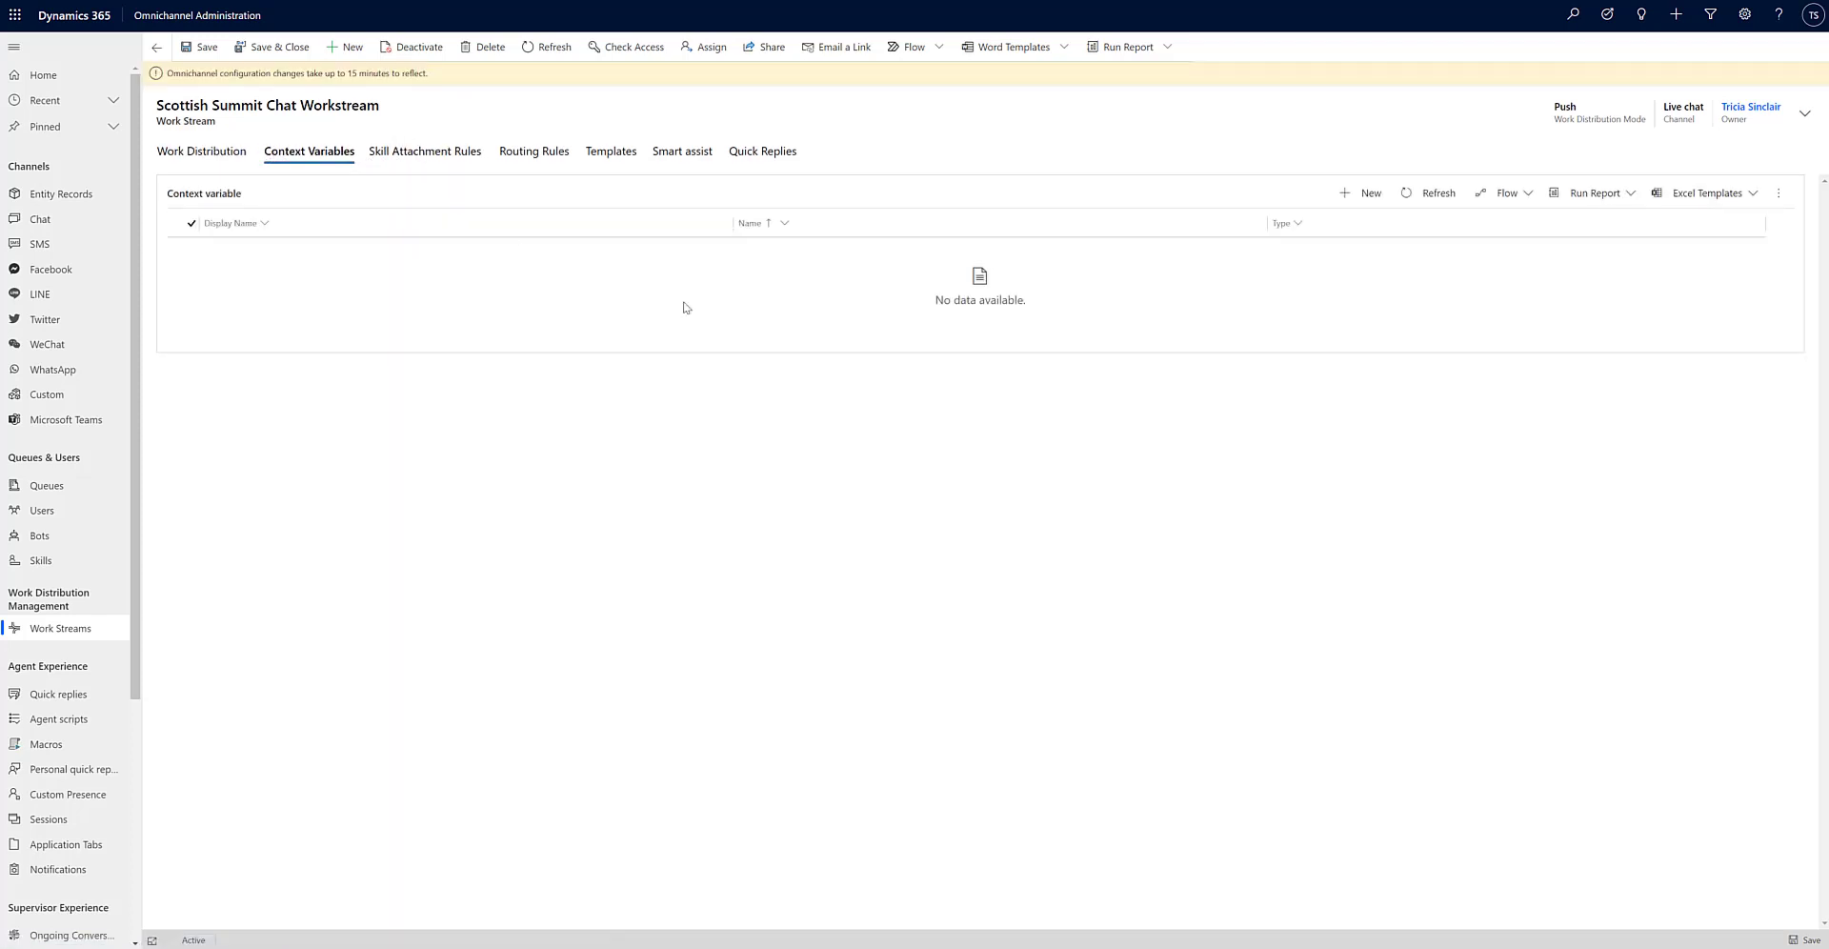
left_click(464, 156)
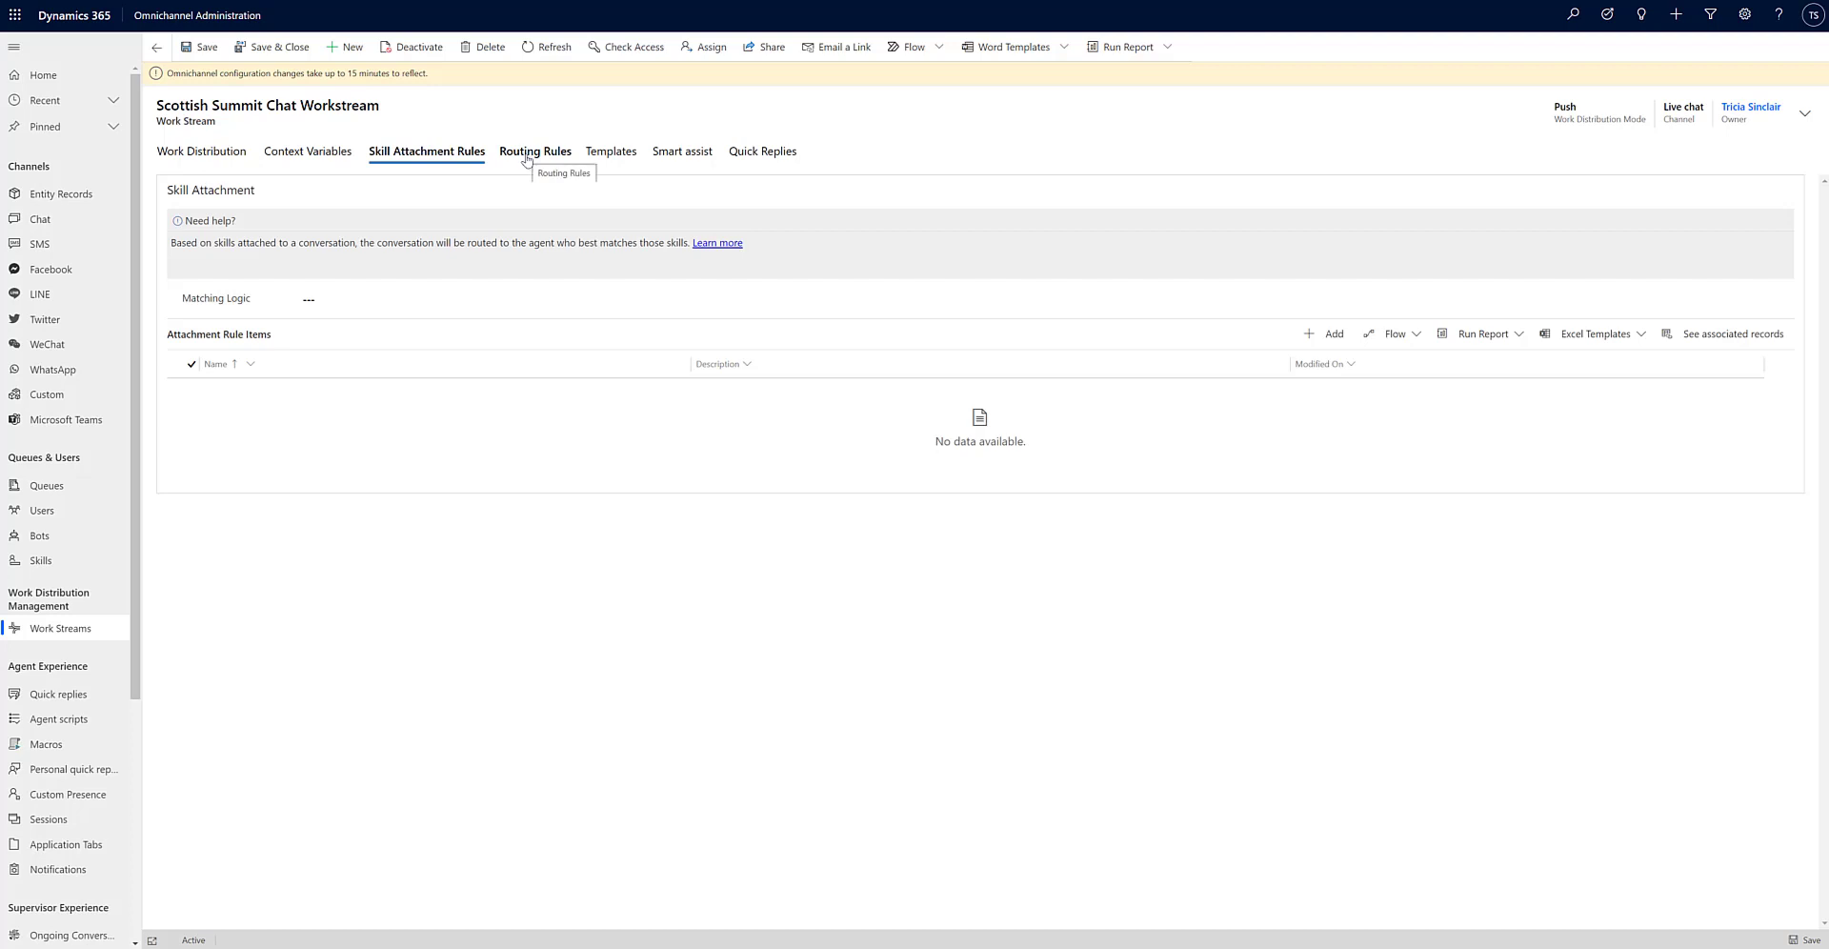
left_click(527, 158)
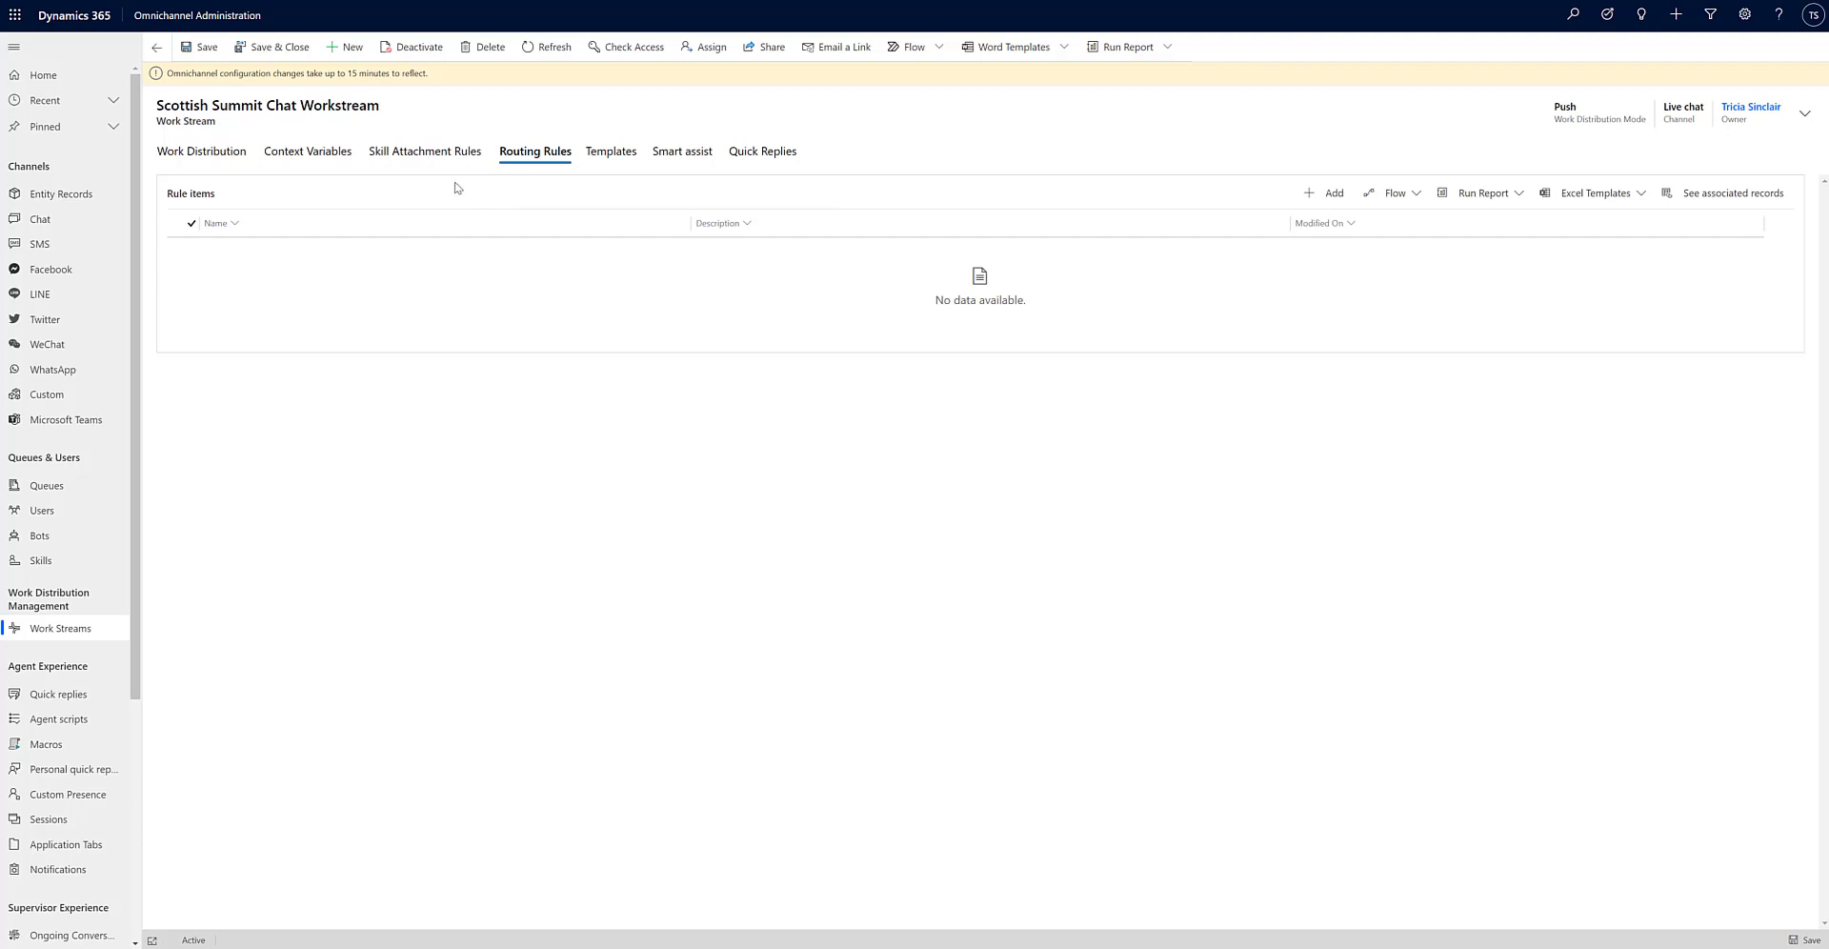
Start a new chat widget named Scottish Summit Chat Widget, keeping Full name as agent display name and Live Chat as conversation mode.
left_click(72, 220)
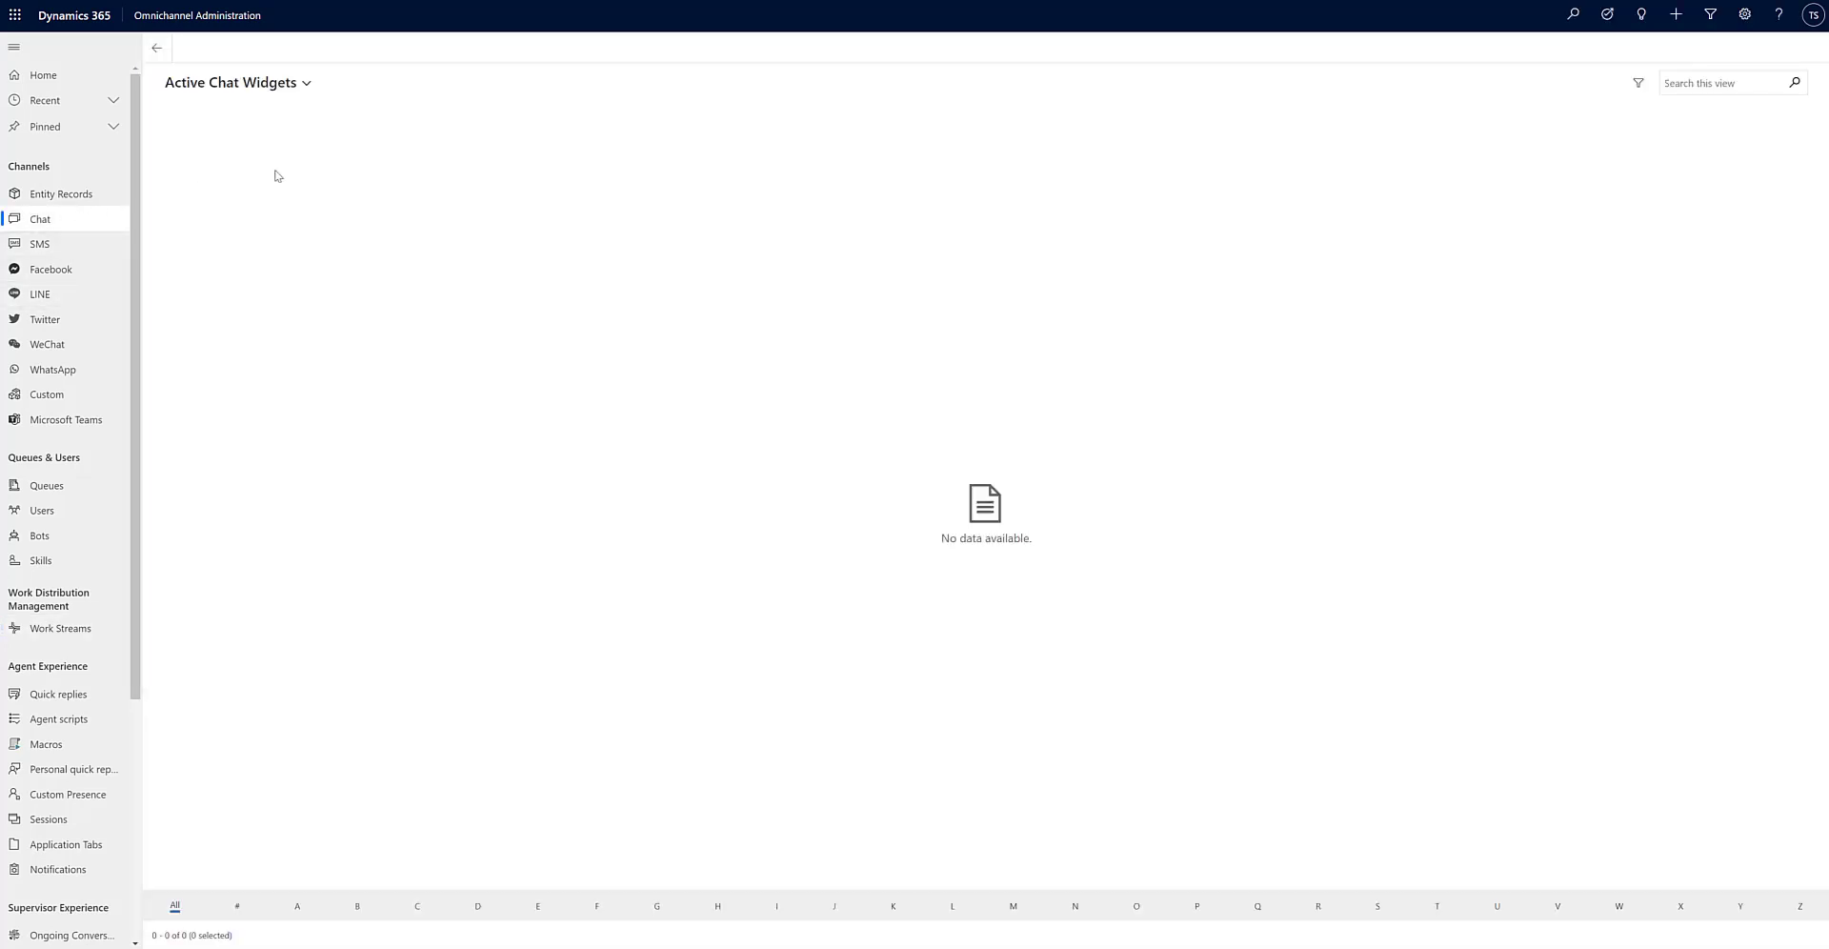
left_click(283, 55)
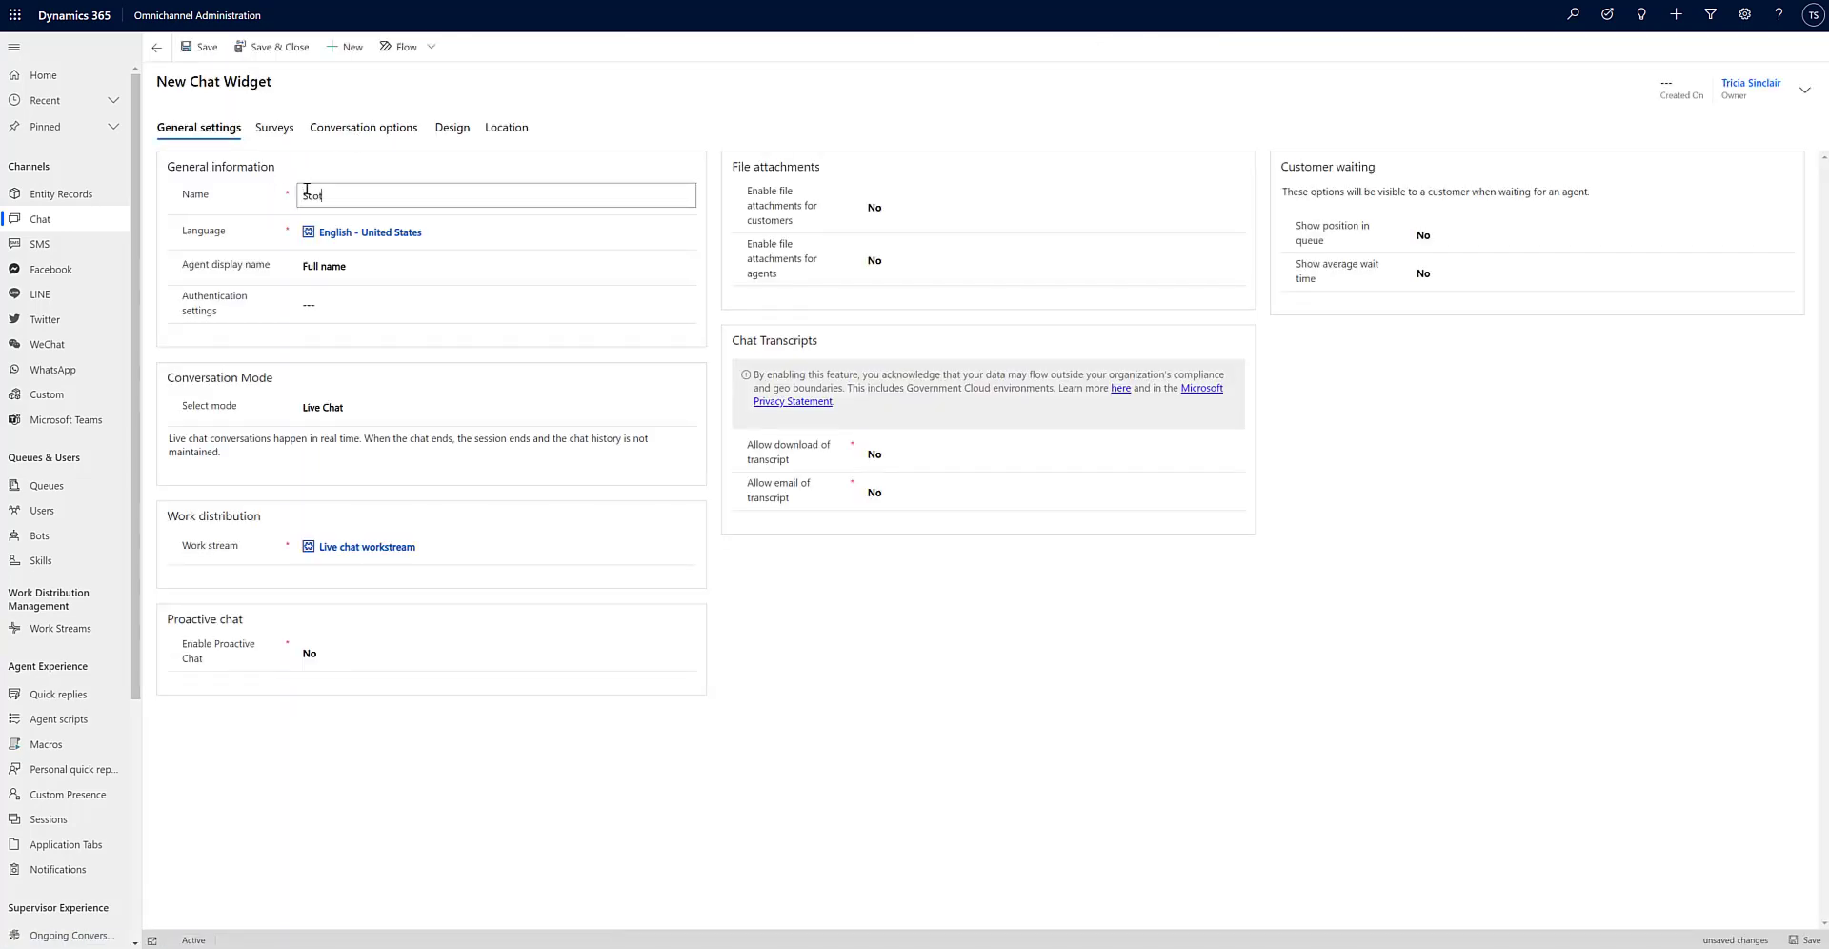
type("Scottish Summit Chat Widget")
left_click(416, 274)
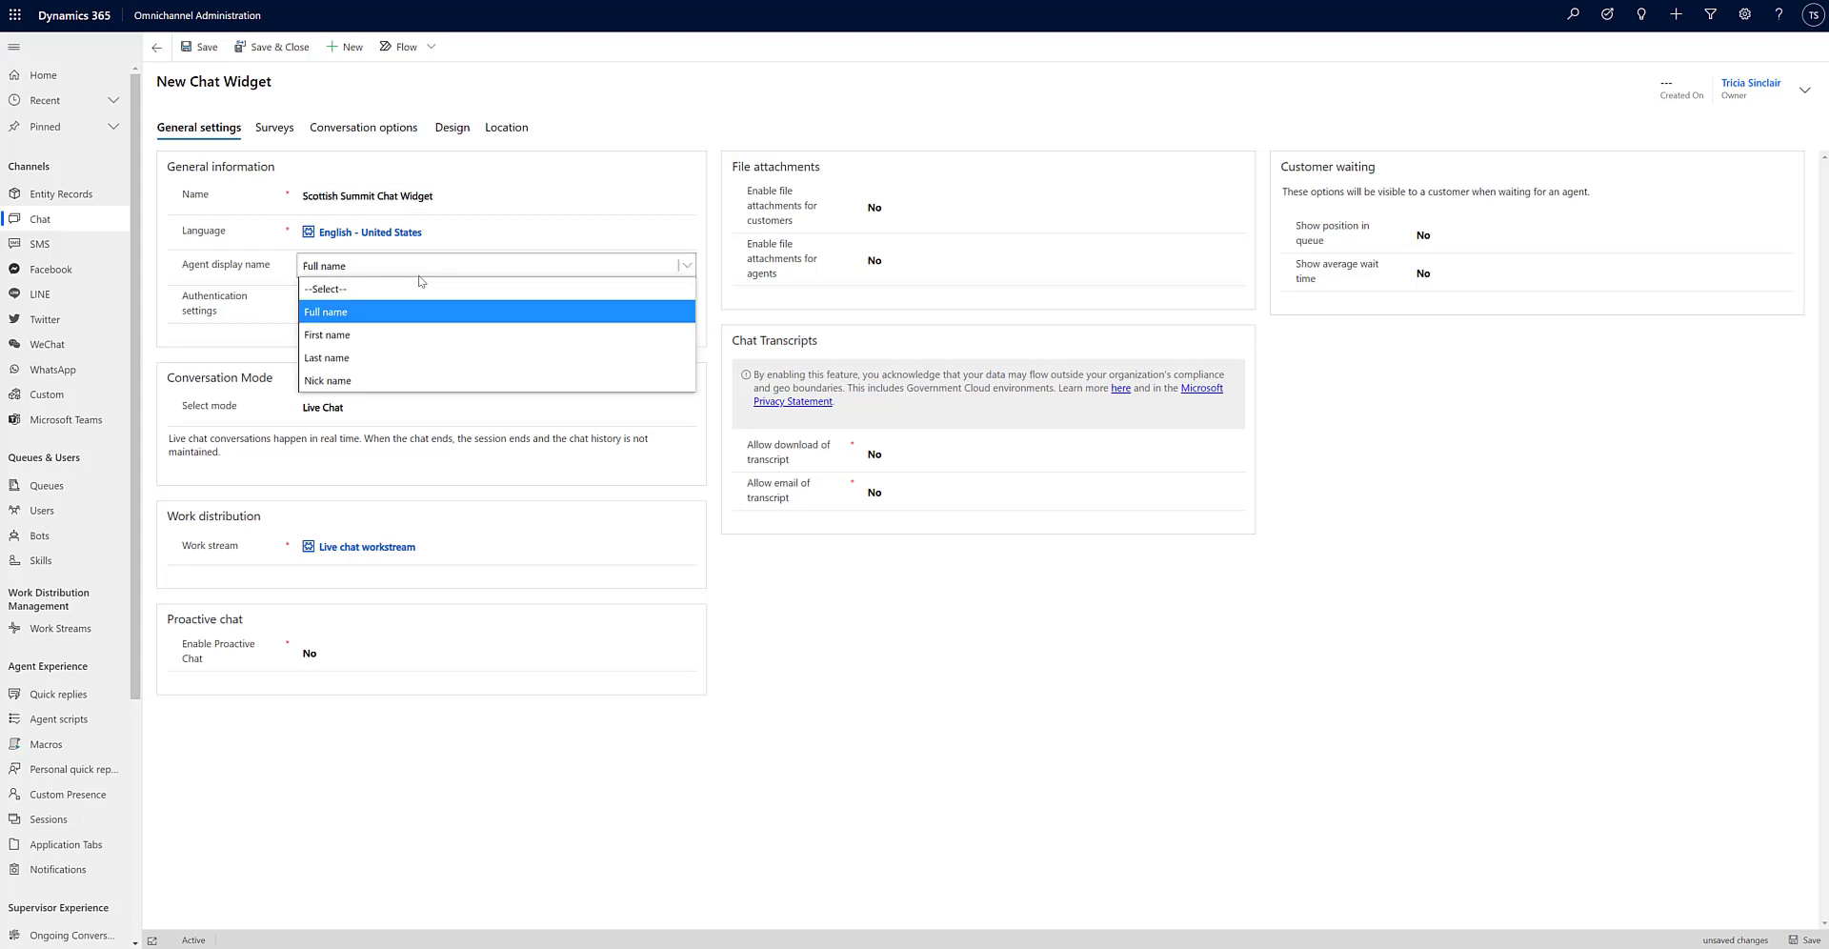
left_click(677, 273)
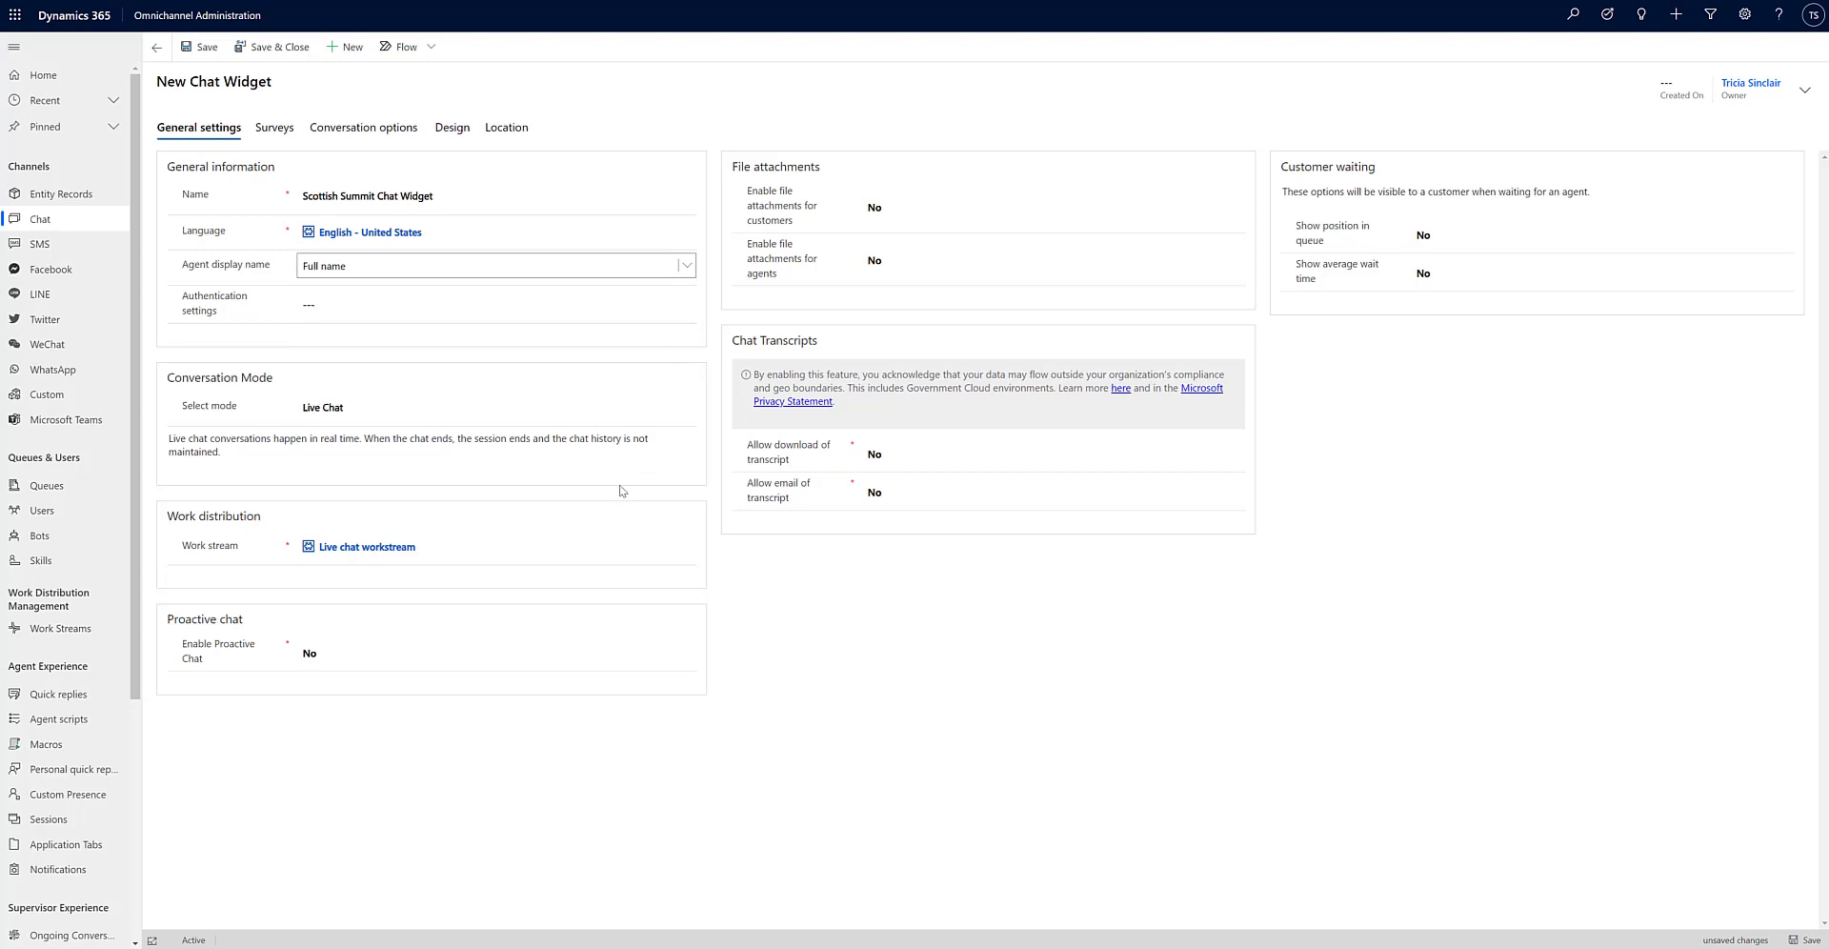
left_click(496, 412)
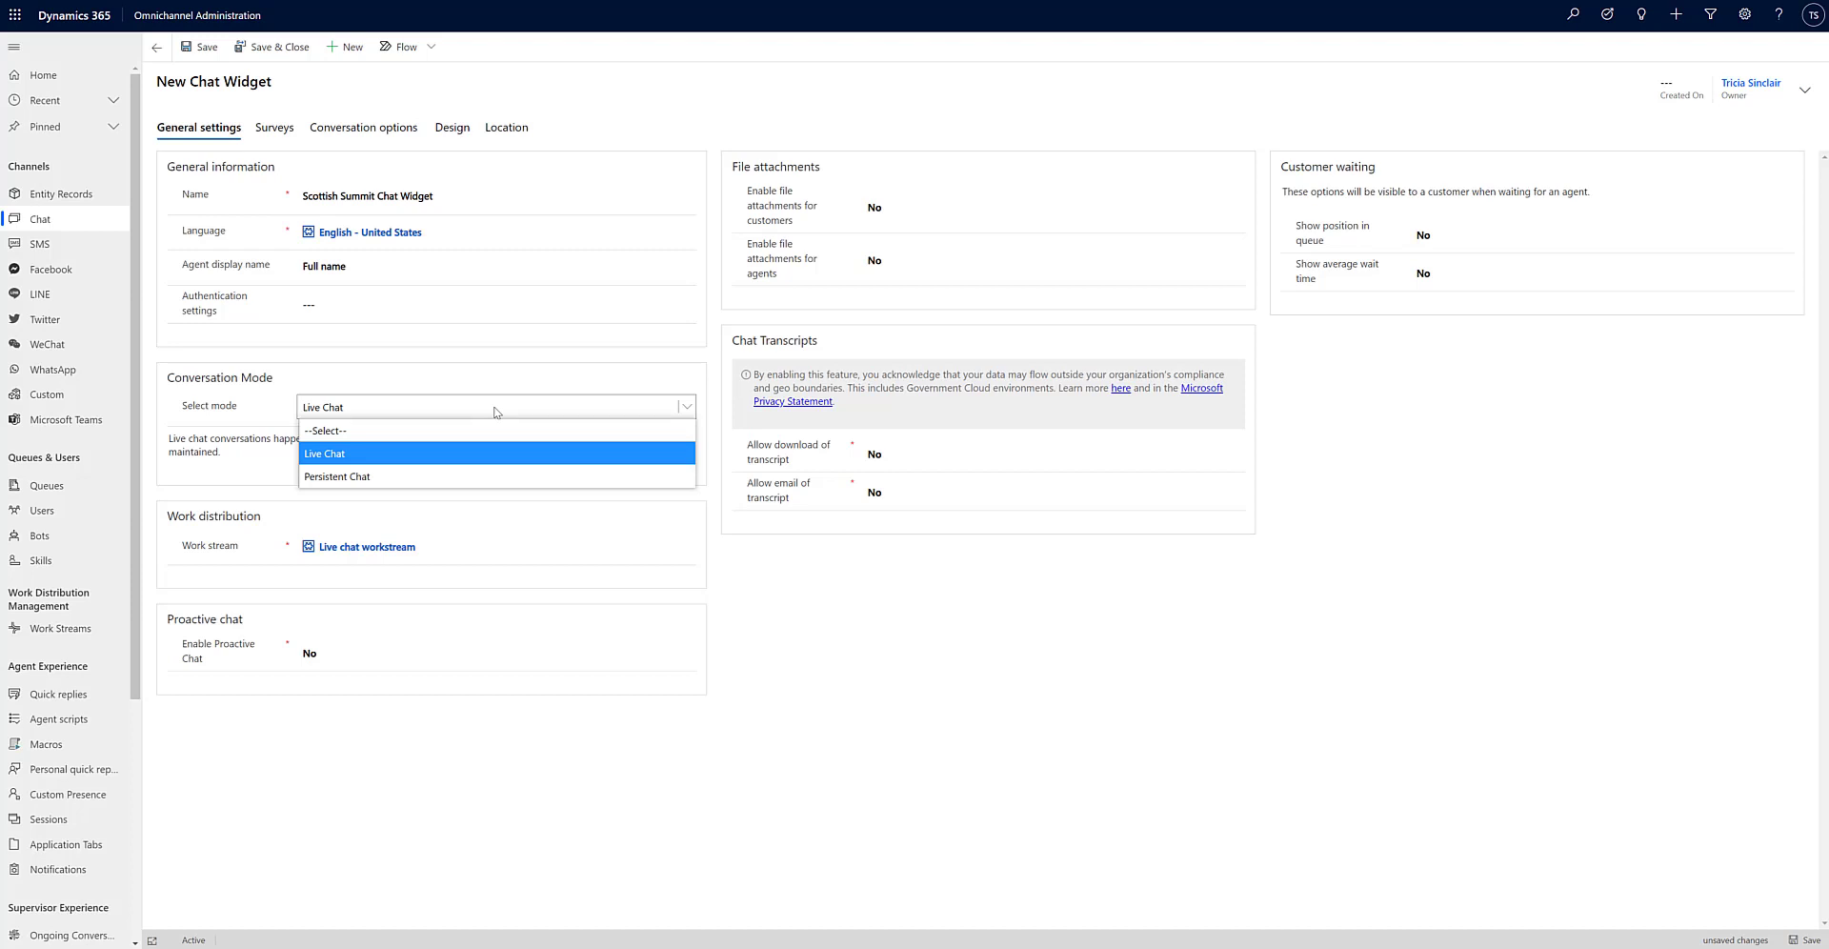
left_click(496, 412)
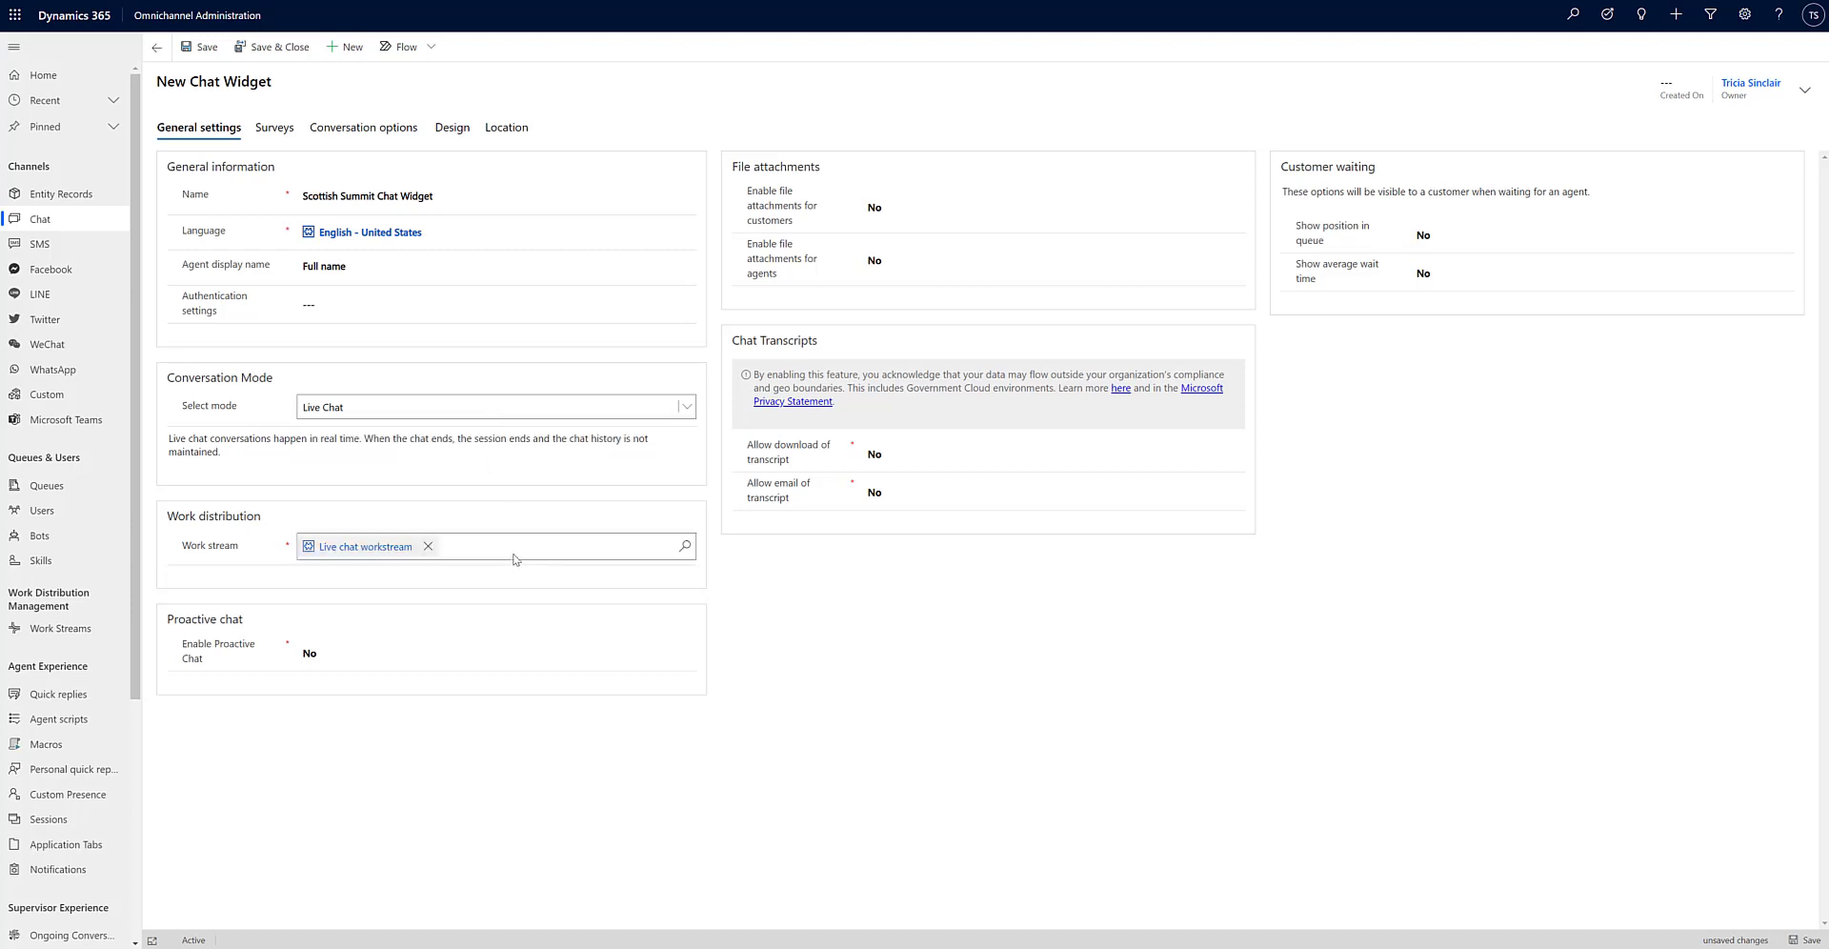
Replace the chat widget's default work stream with Scottish Summit Chat Workstream.
left_click(428, 547)
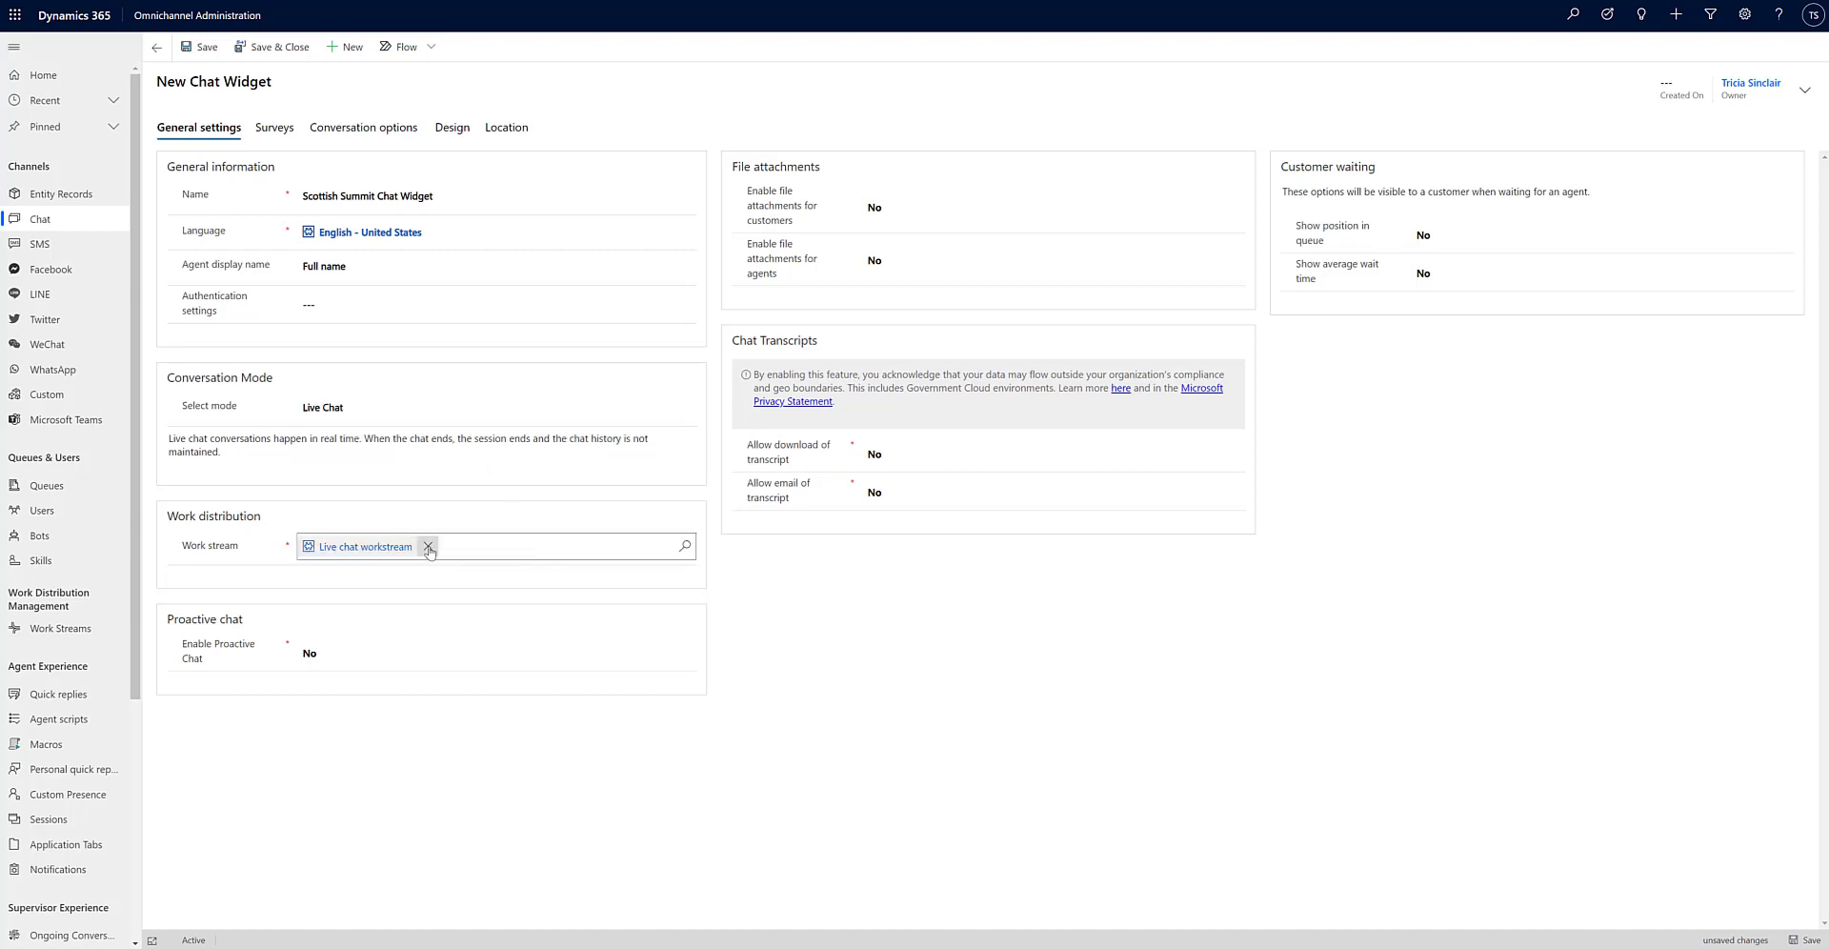
left_click(683, 550)
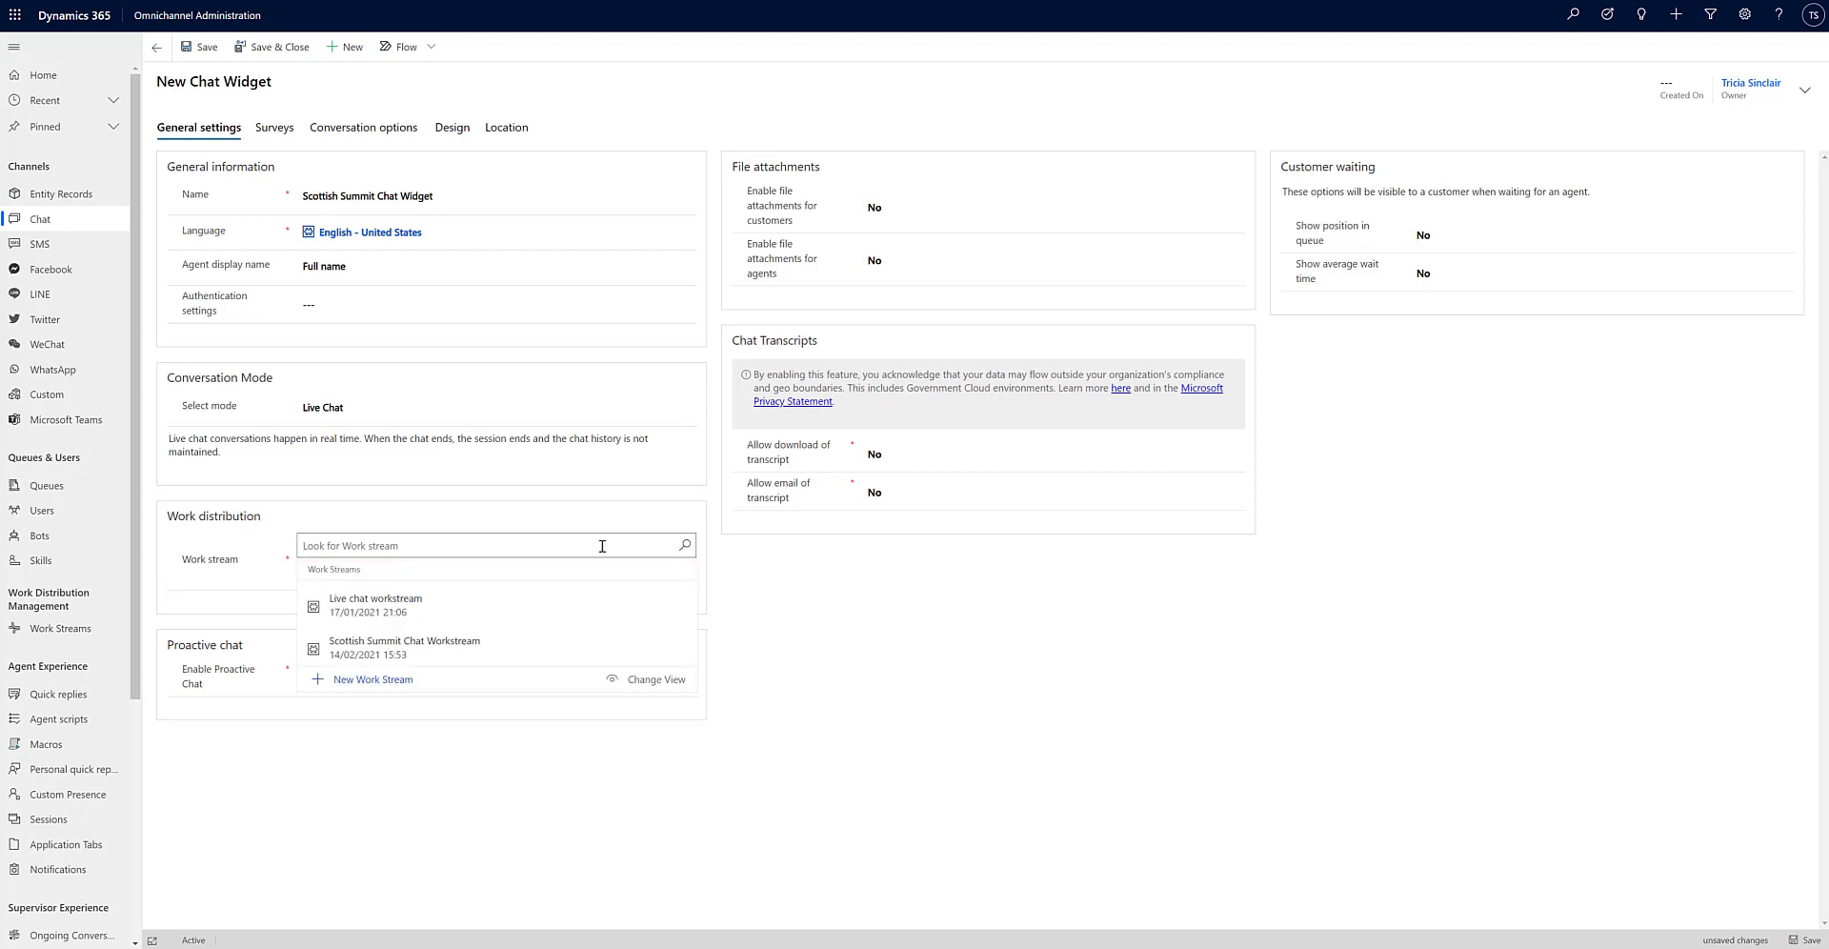
left_click(507, 647)
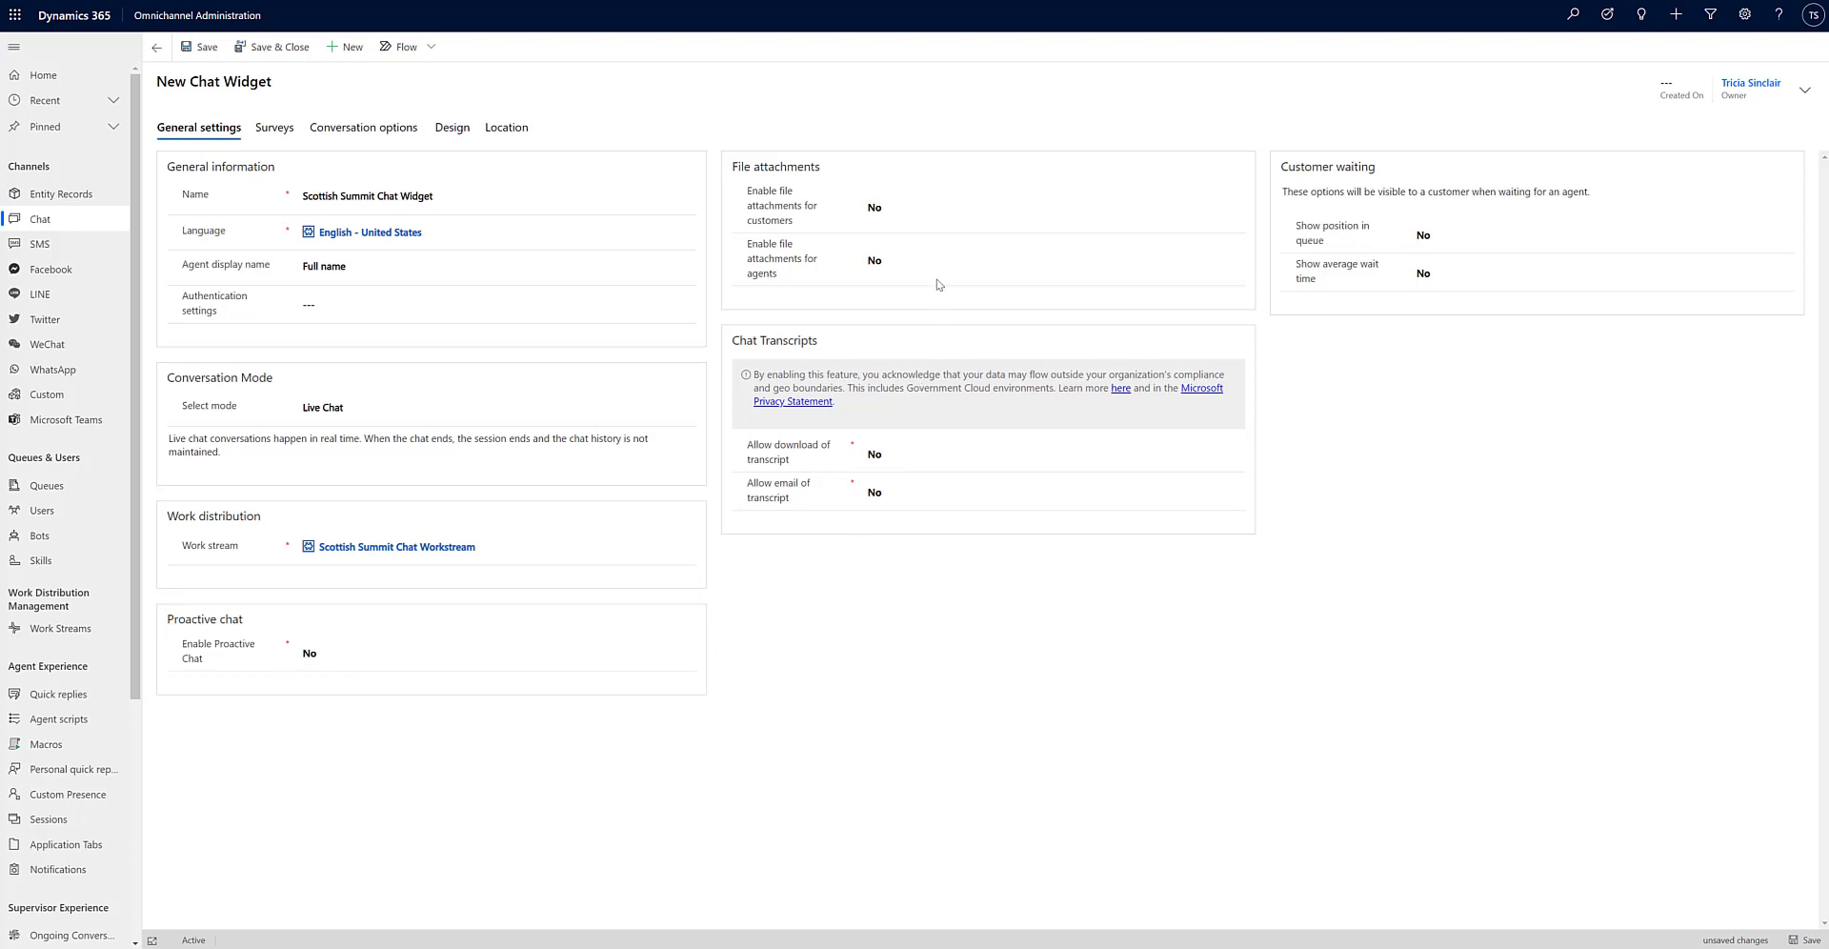
Enable file attachments for customers and agents, allow transcript download, and save the chat widget.
left_click(922, 208)
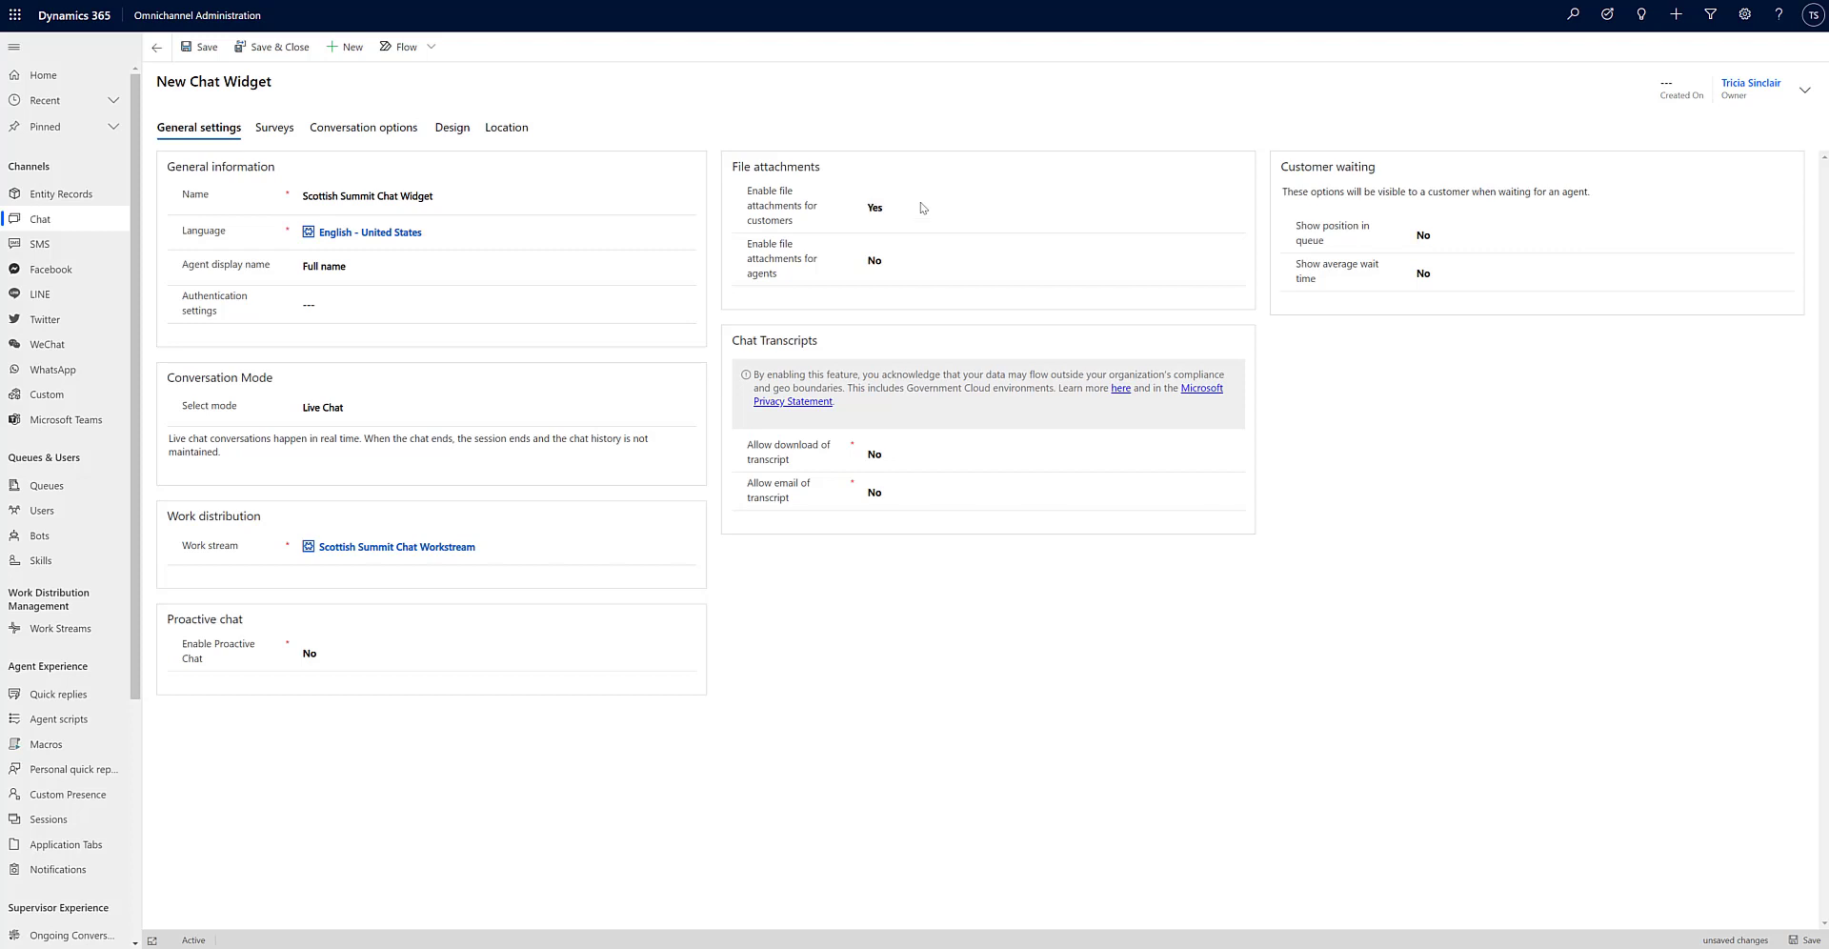
left_click(927, 266)
left_click(903, 460)
left_click(208, 52)
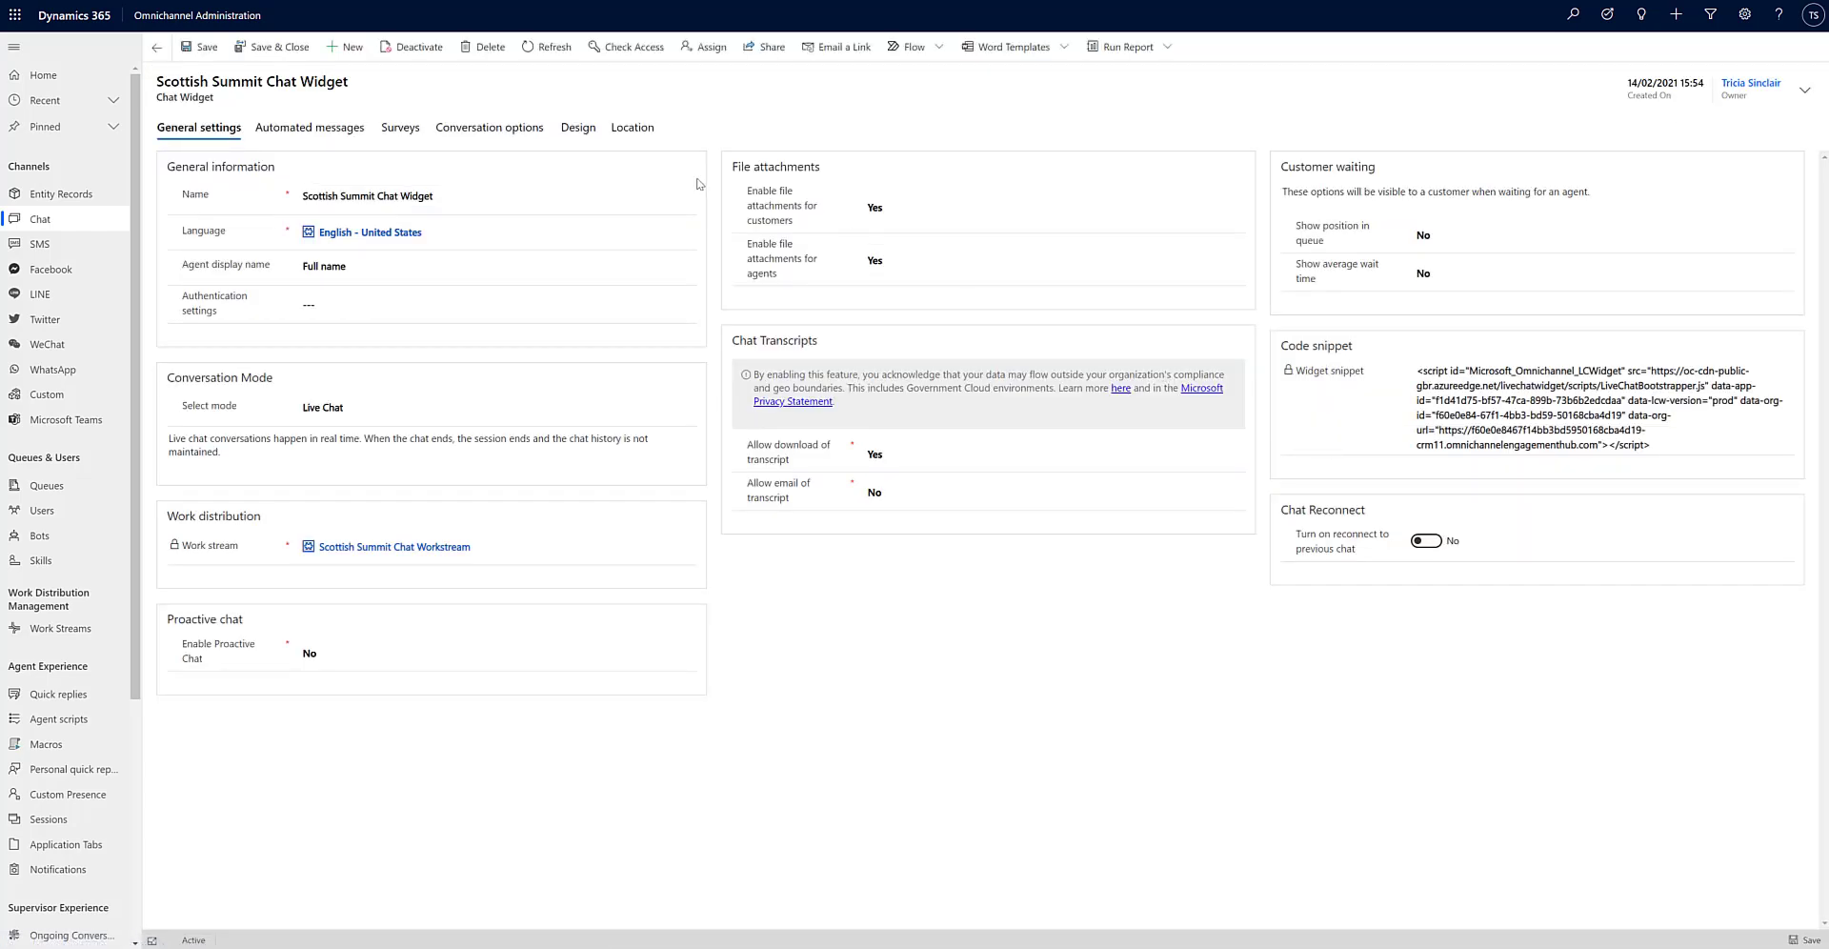
Check the widget's automated messages and turn on its pre-conversation survey.
left_click(359, 133)
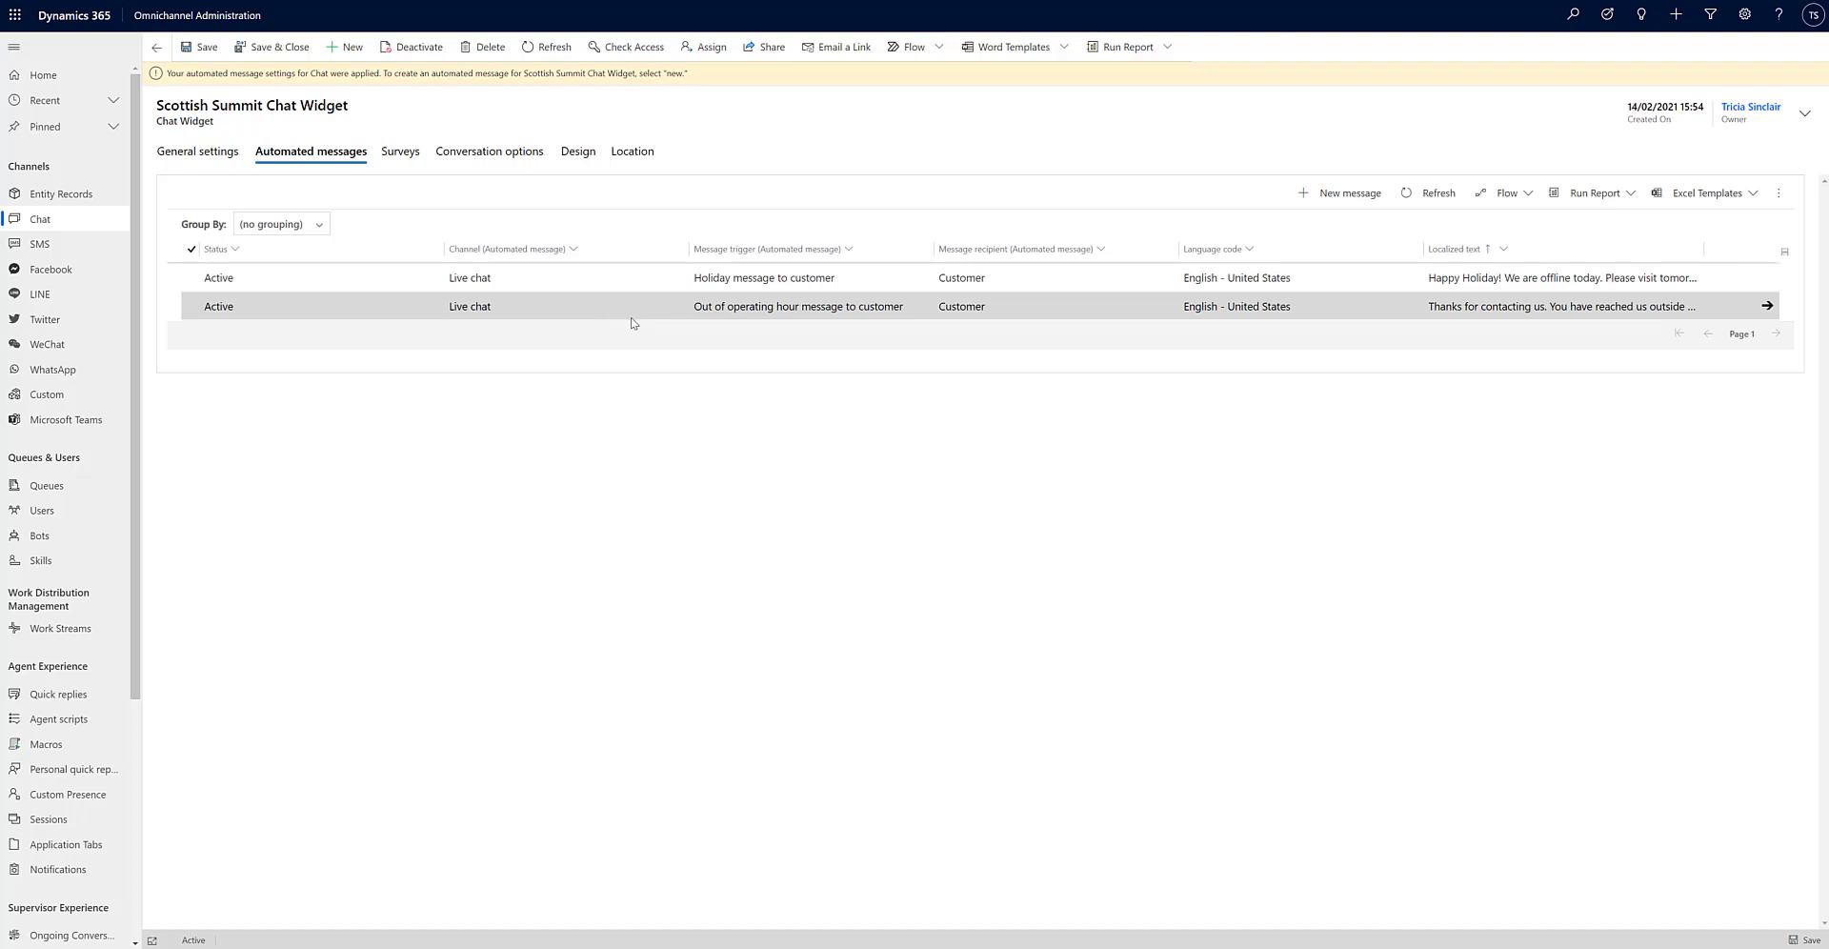
left_click(403, 161)
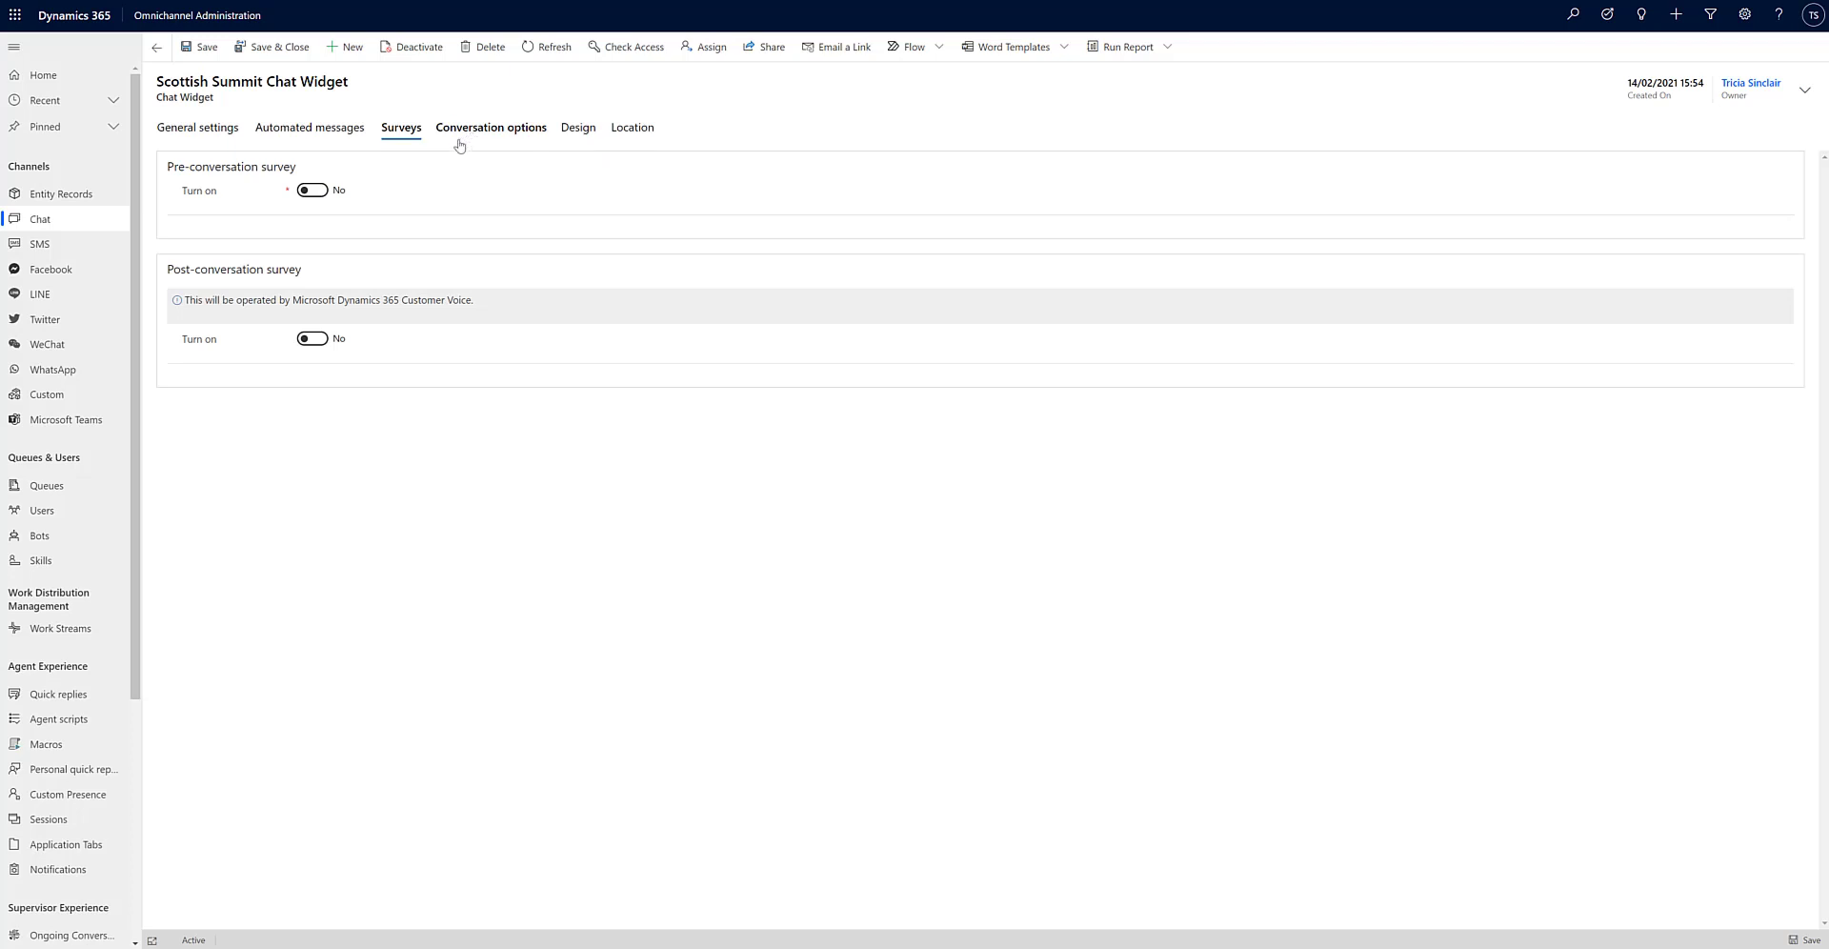
left_click(312, 191)
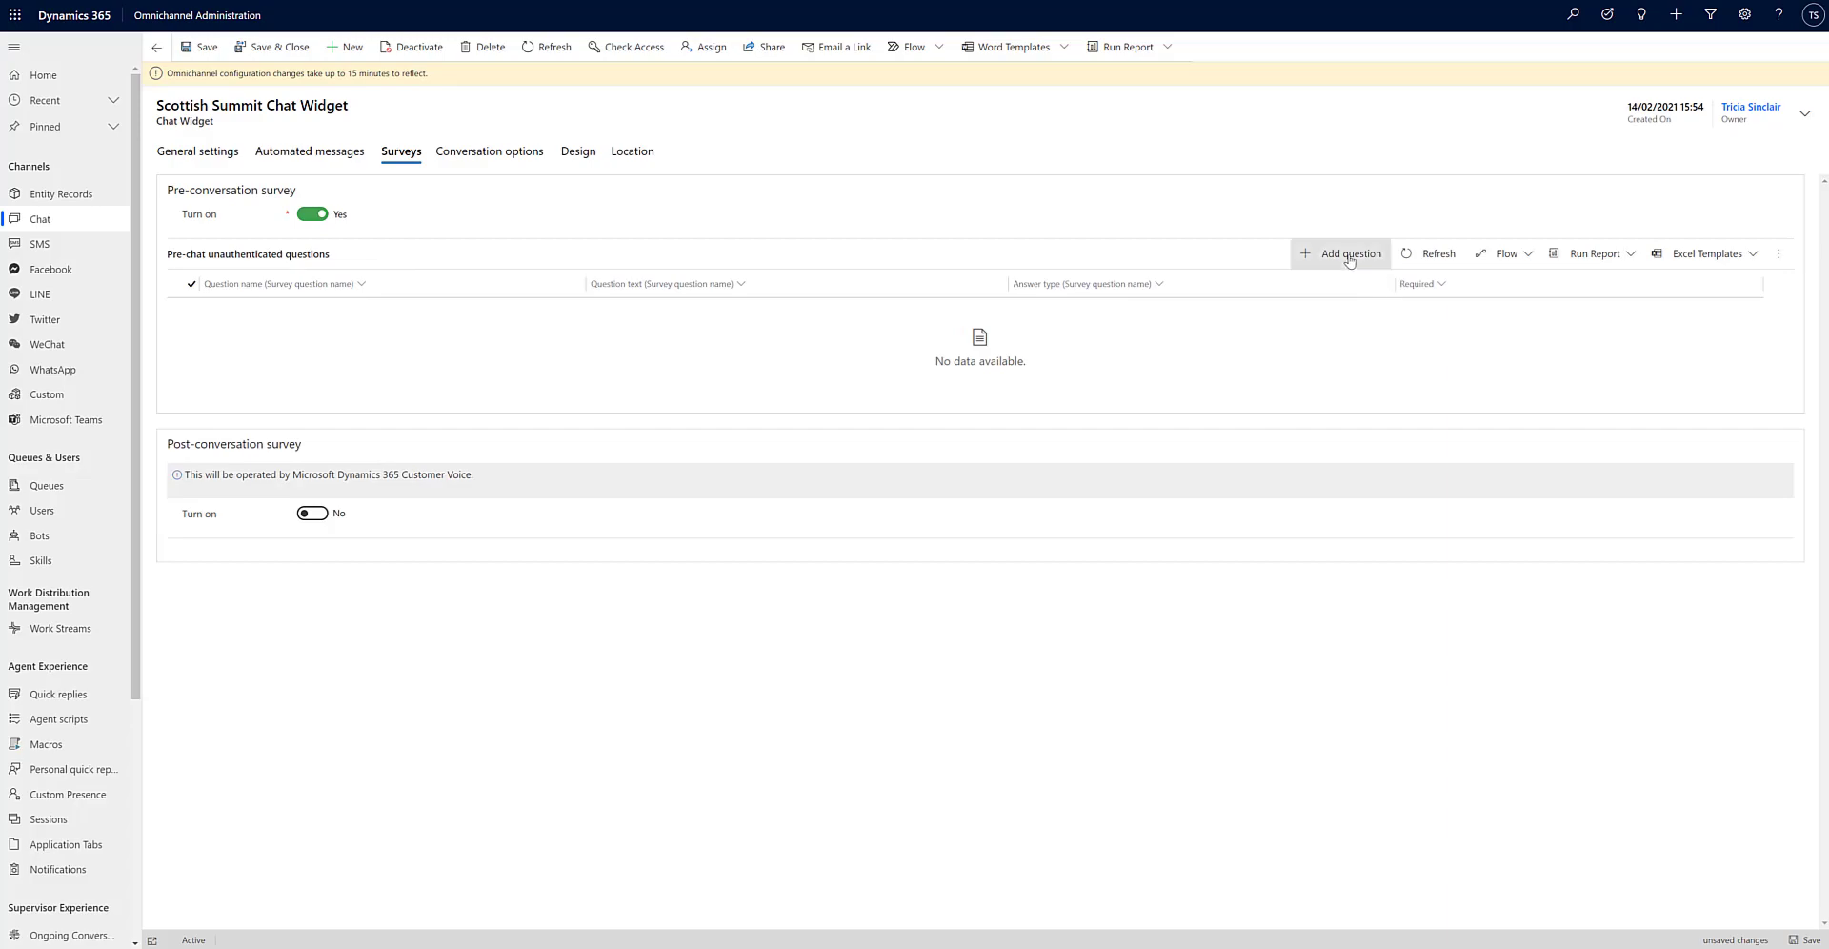
Add a single-line, optional survey question named Name with the text "Please Provide Your Name", and save it.
left_click(1349, 255)
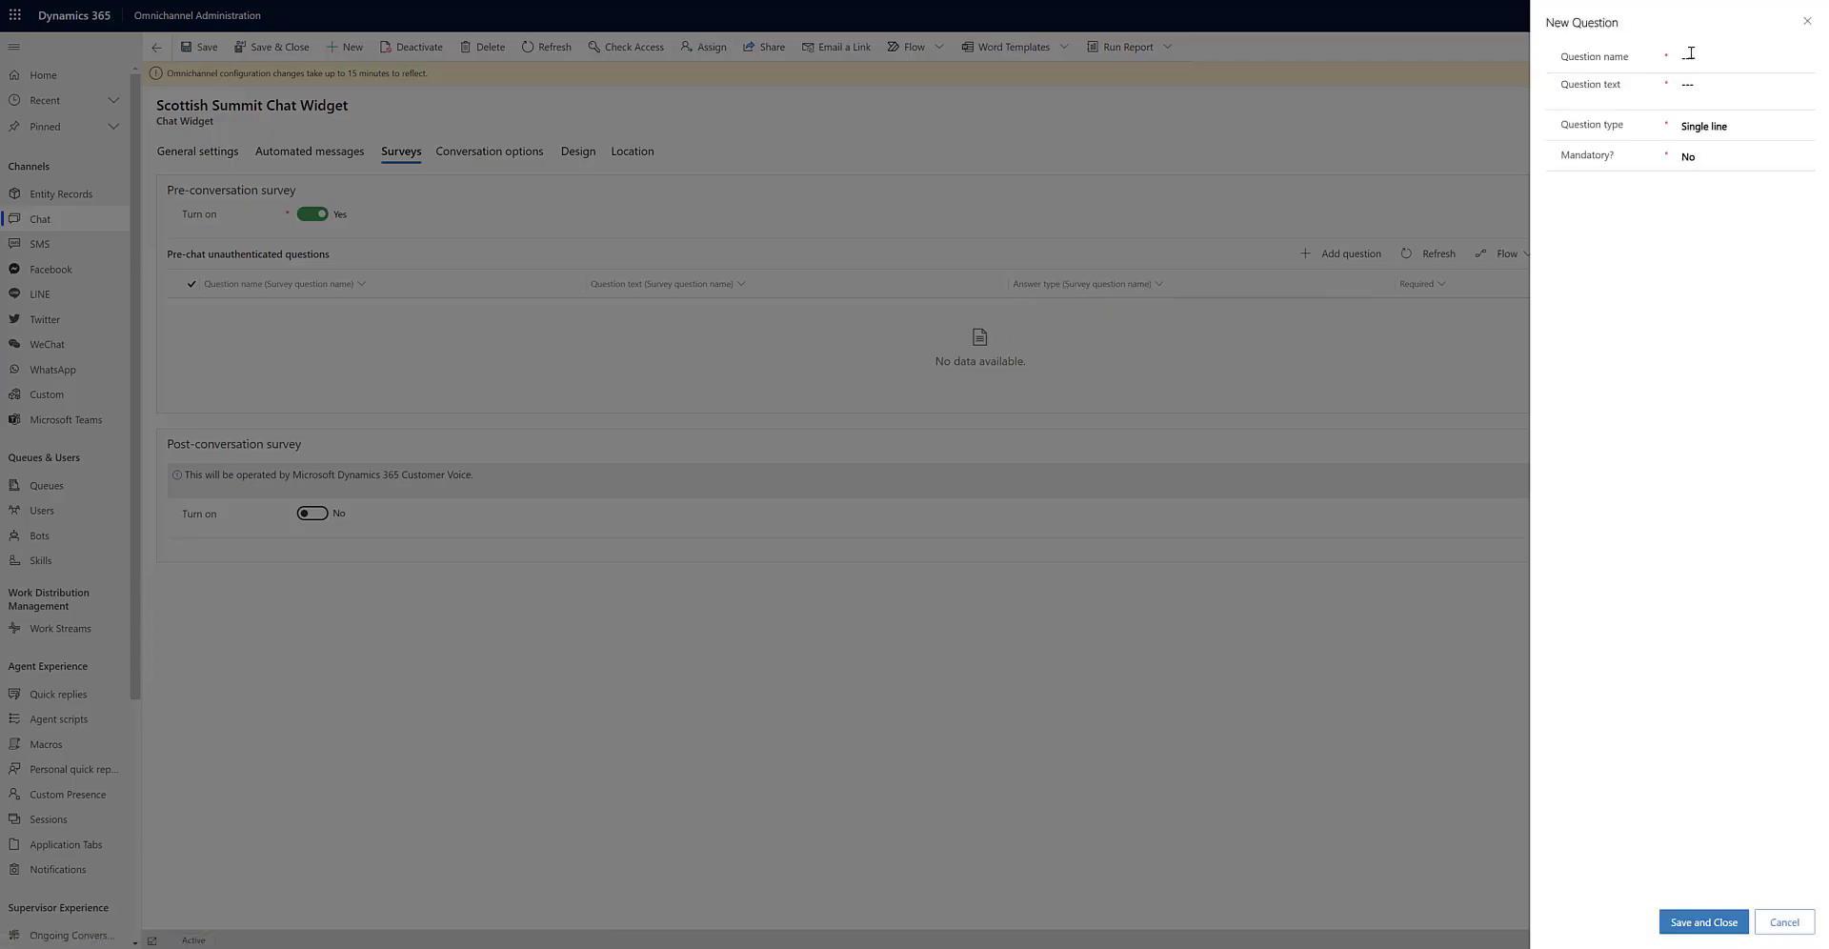
left_click(1692, 55)
type("Name")
key("Tab")
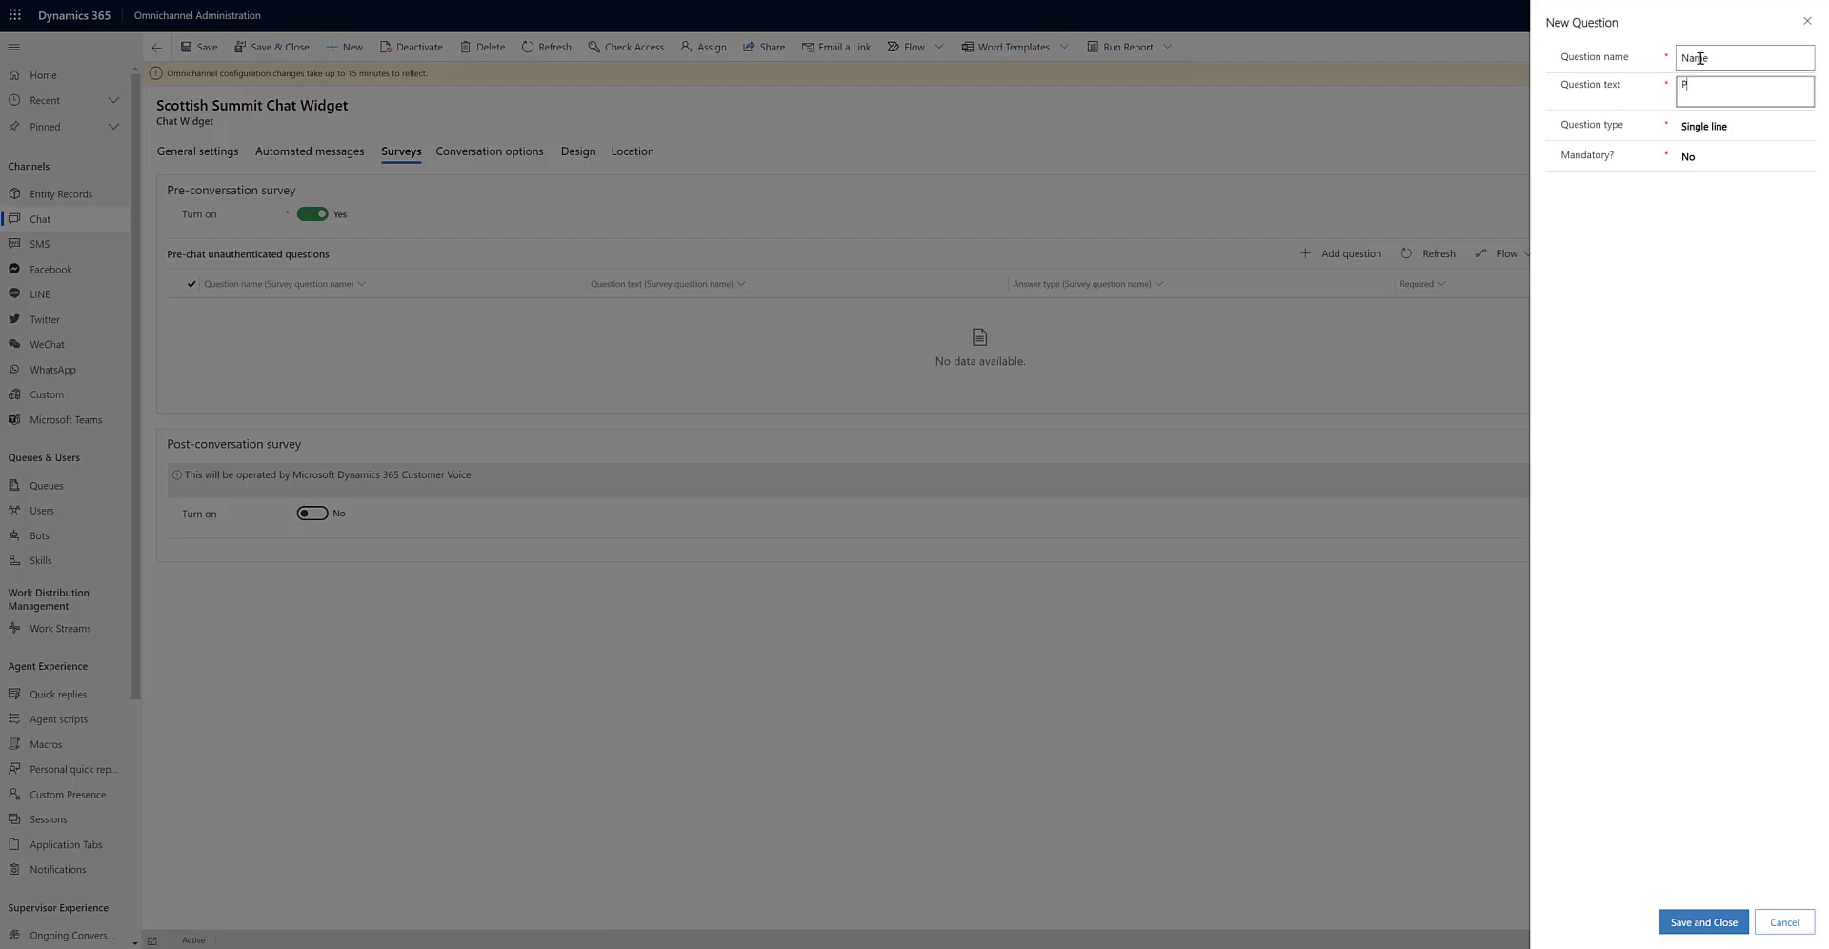
type("Please Provide Your Name")
key("Tab")
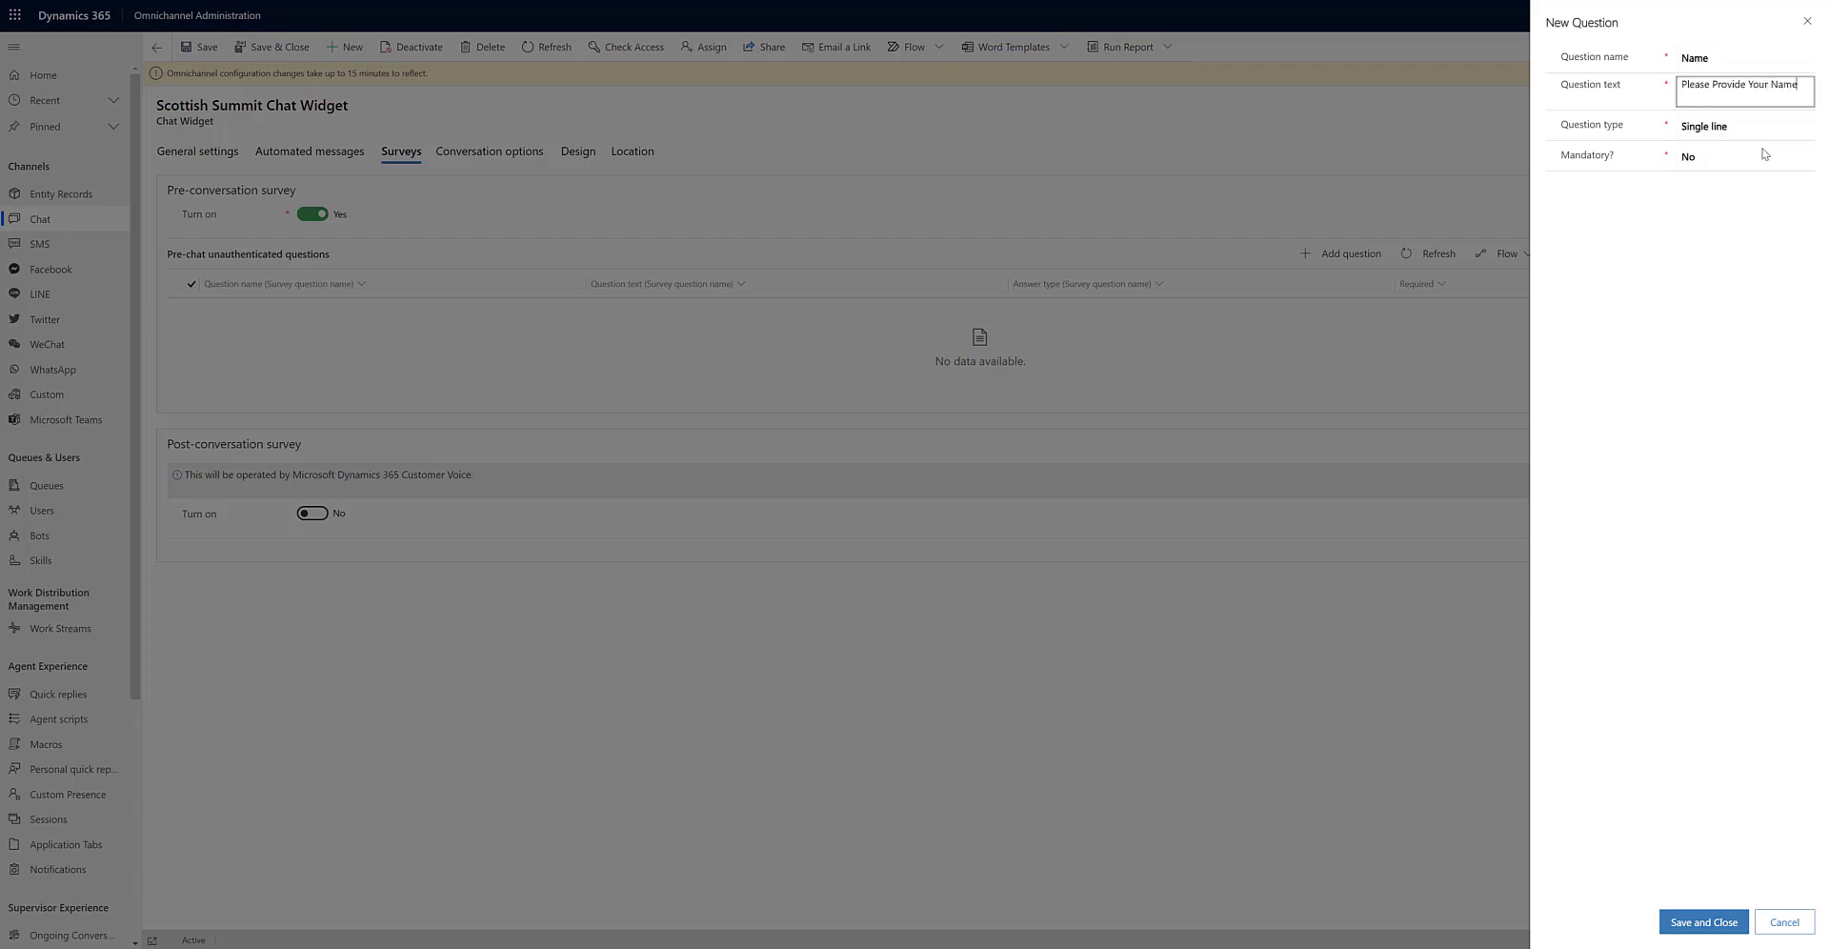
left_click(1681, 921)
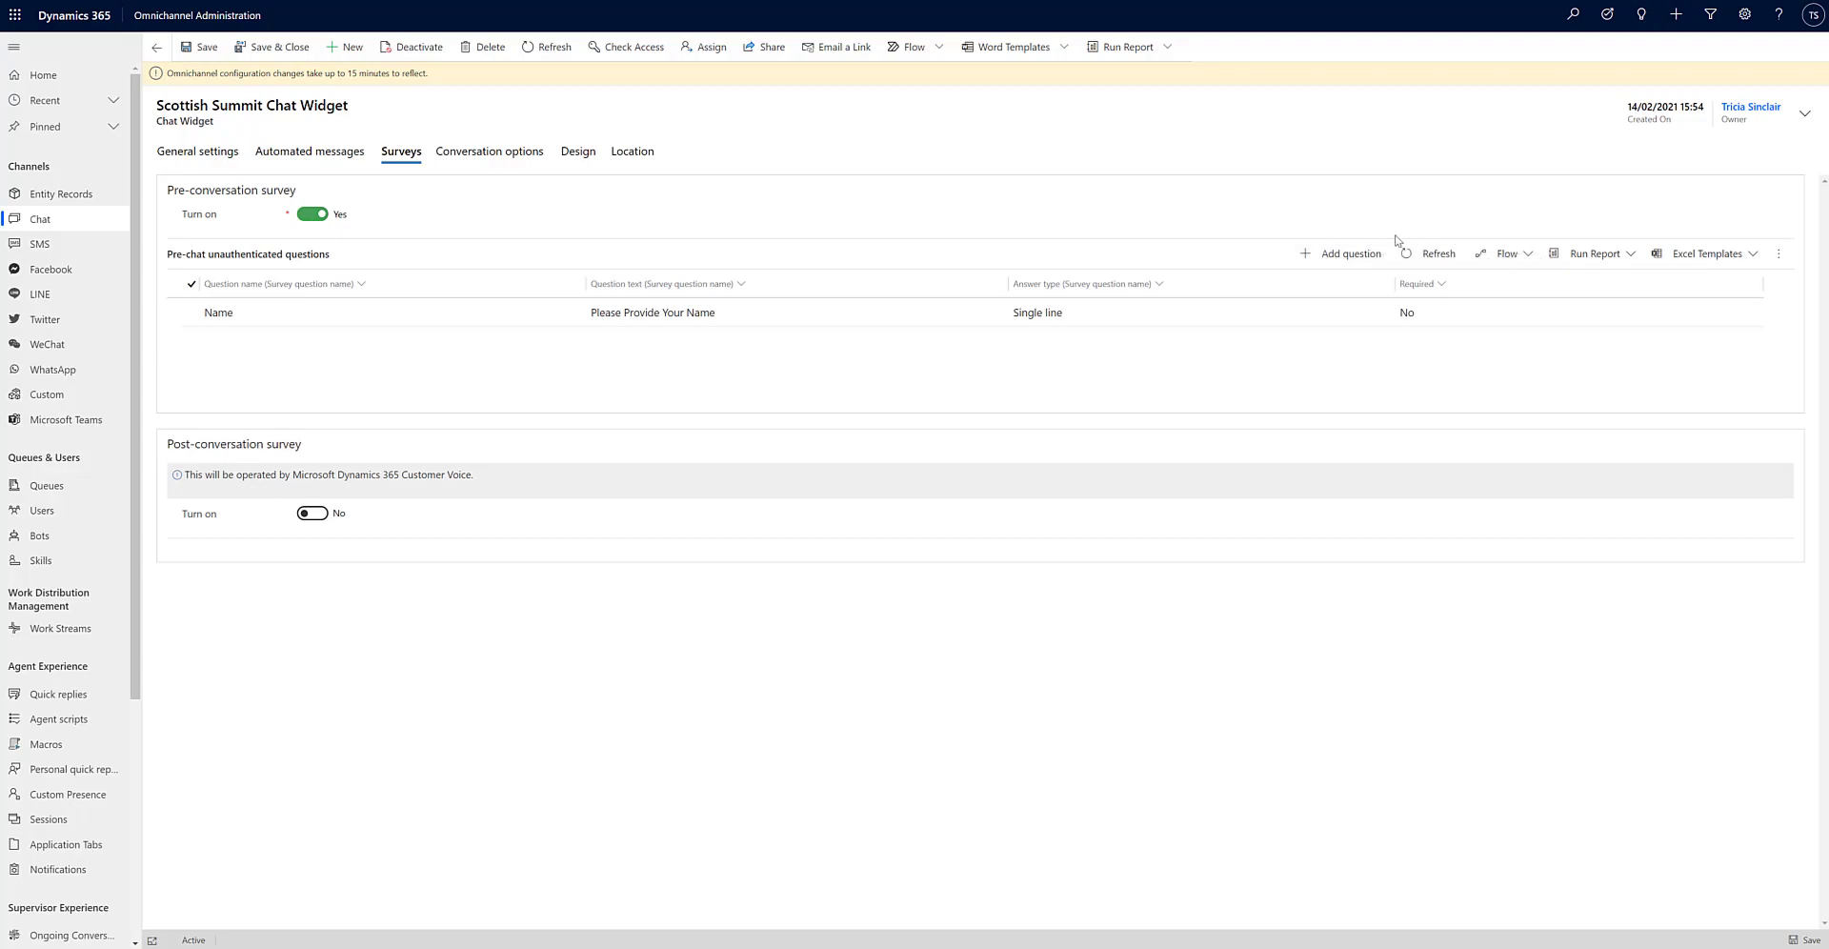
Start a new pre-conversation survey question named ChatReason with the text "How can we help?".
left_click(1349, 254)
left_click(1699, 59)
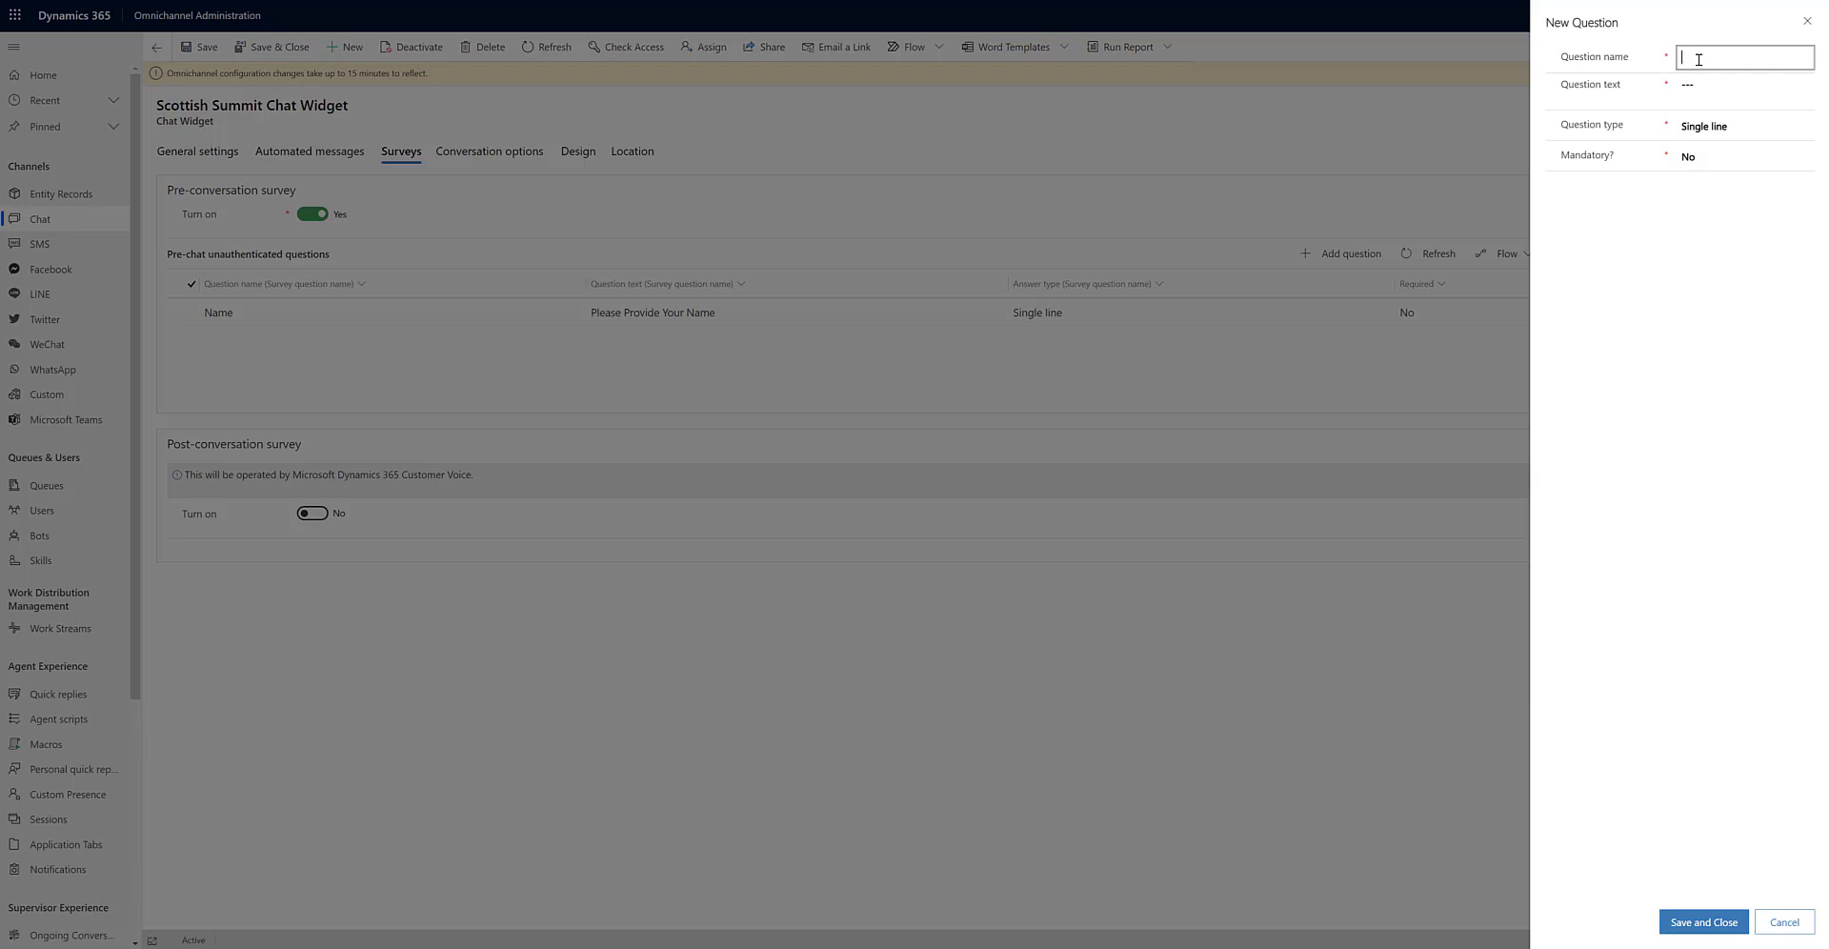
type("ChatReason")
key("Tab")
type("How can we help?")
Make the question a mandatory option set with the values General Enquiry; Order Enquiry; Complaint, and save it.
left_click(1728, 125)
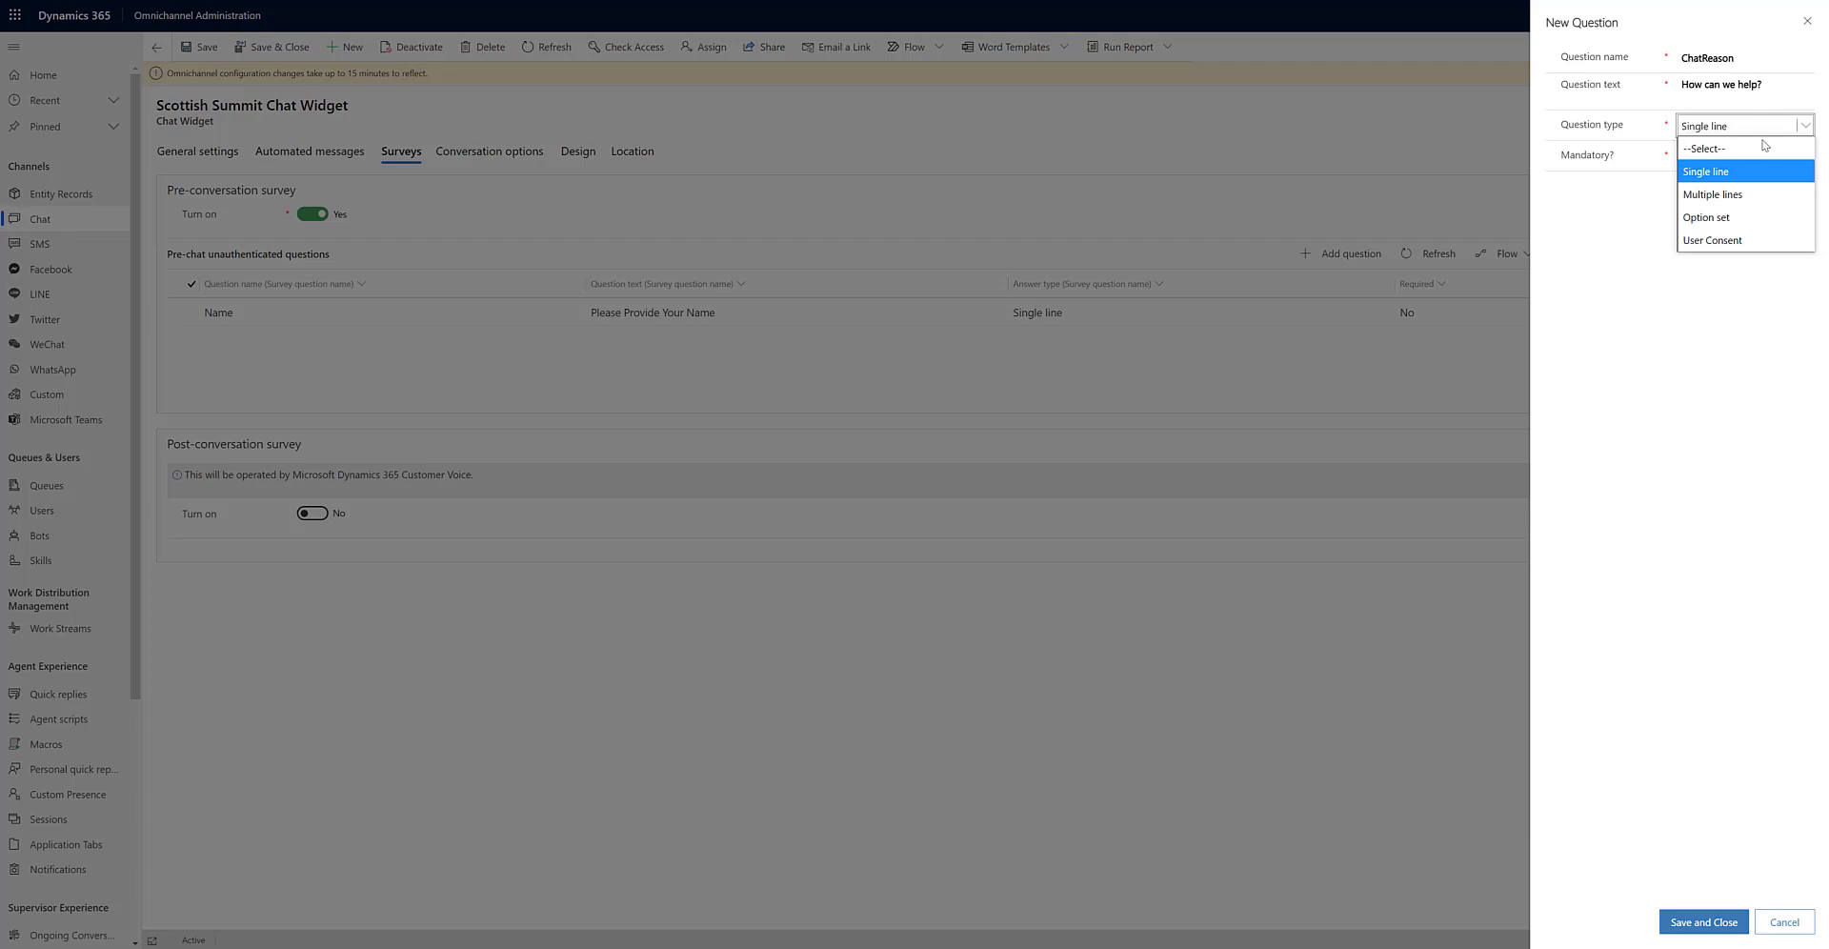
left_click(1787, 217)
left_click(1732, 196)
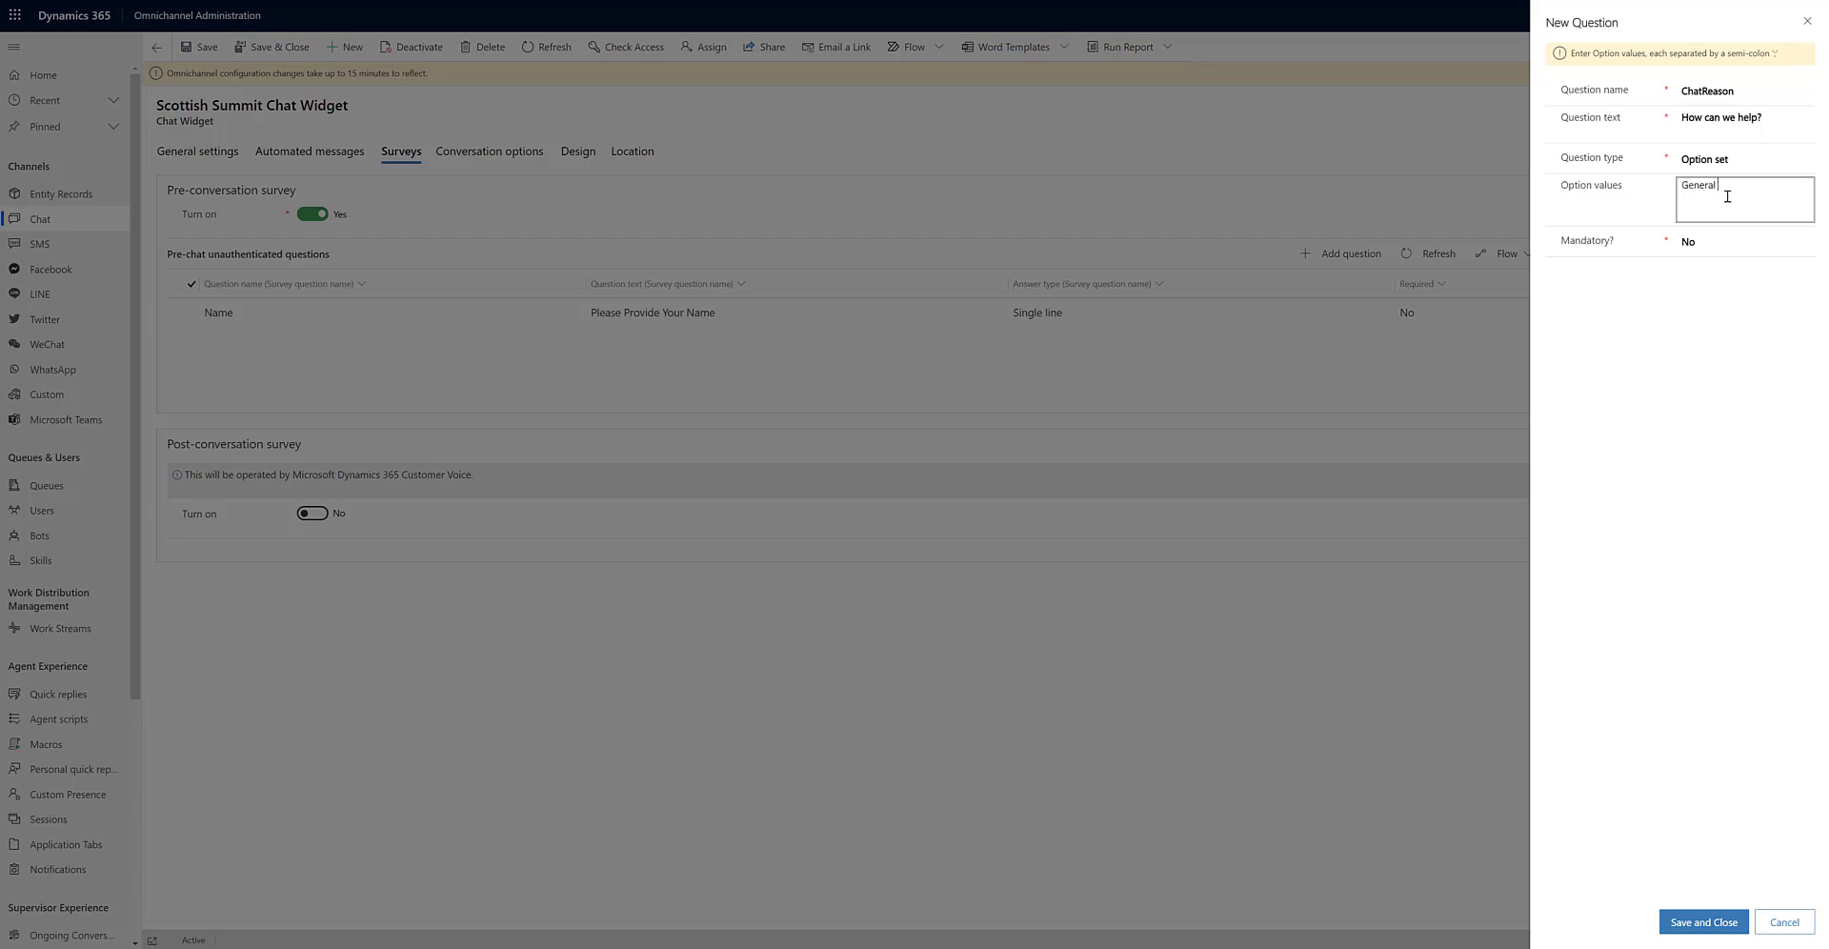
type("nq")
type("iry; Order Enquiry; Complaint")
left_click(1720, 244)
left_click(1717, 307)
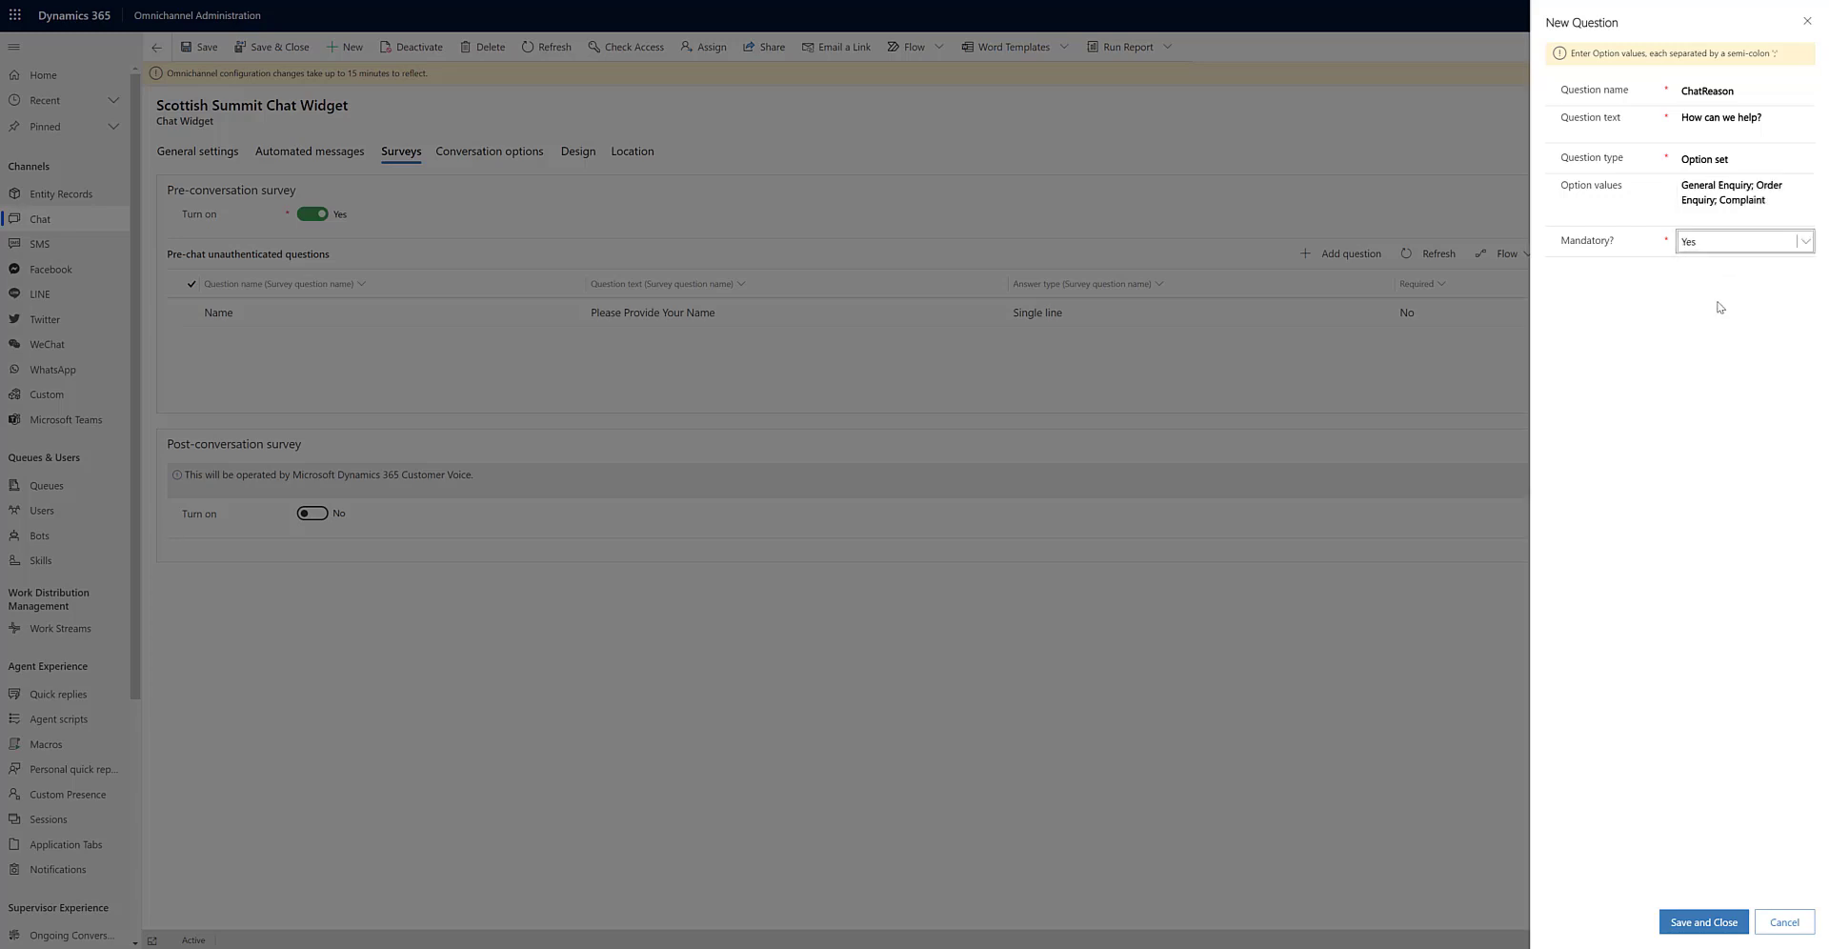
left_click(1697, 922)
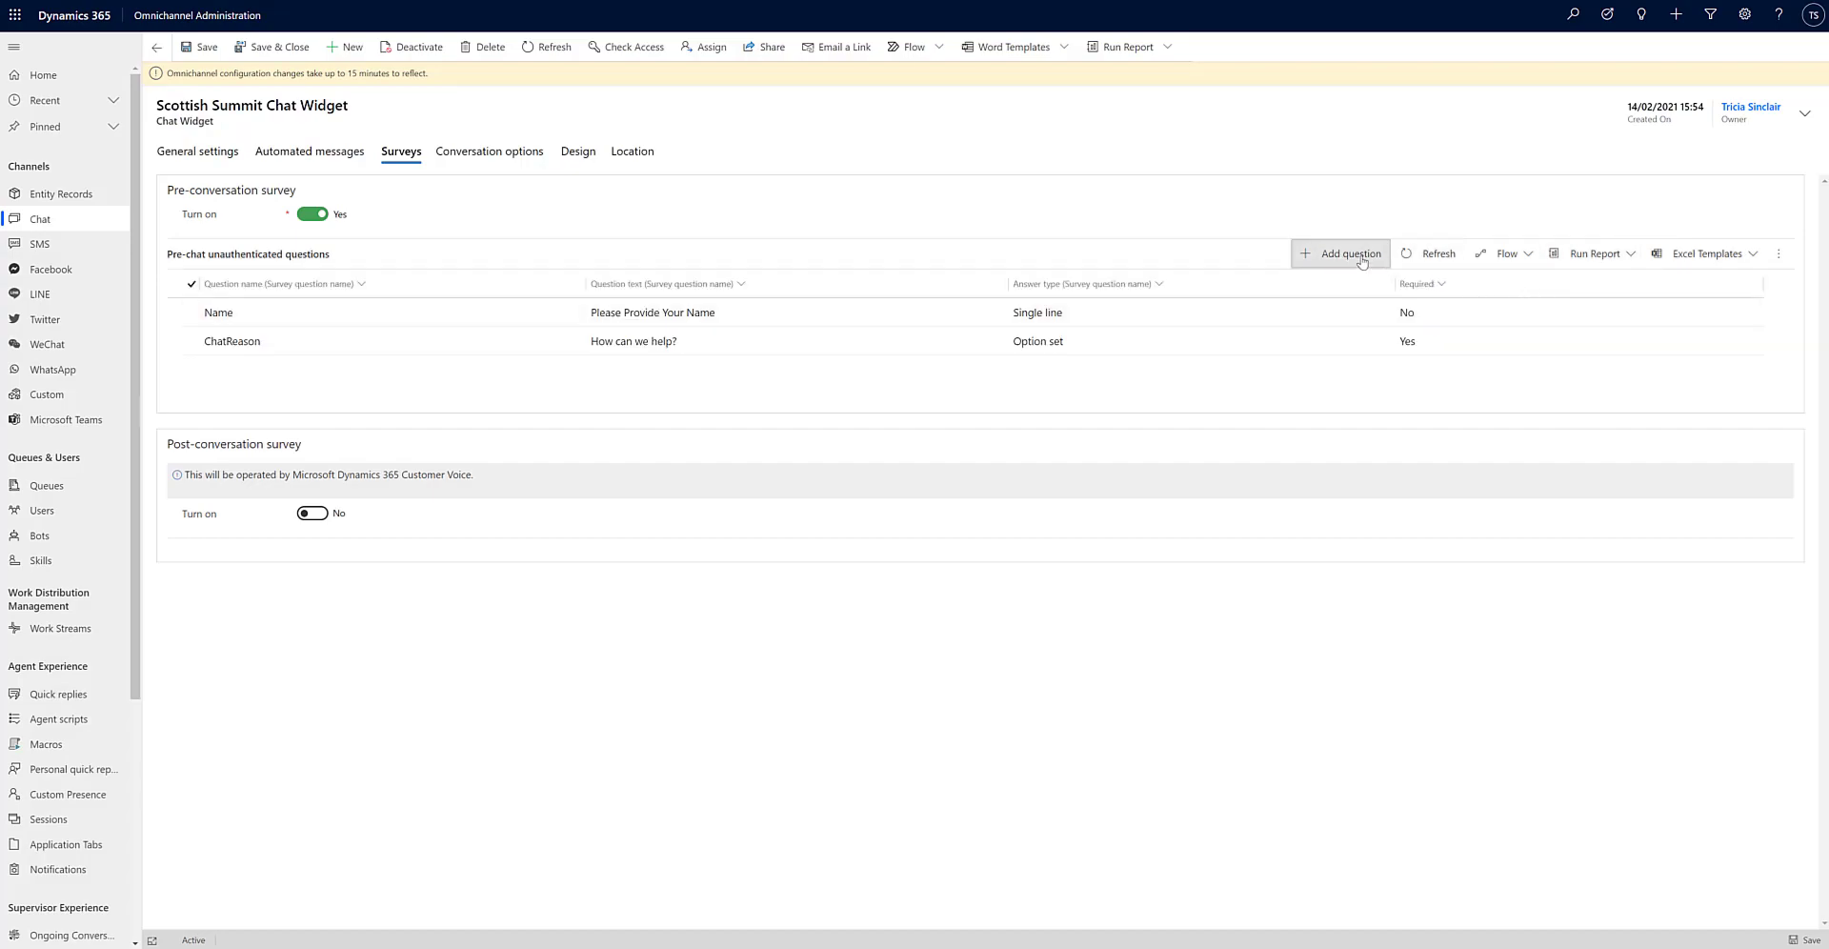
Start a survey question named Consent with the text "We need to save information related to this chat in our system. Are you ok to continue?".
left_click(1353, 254)
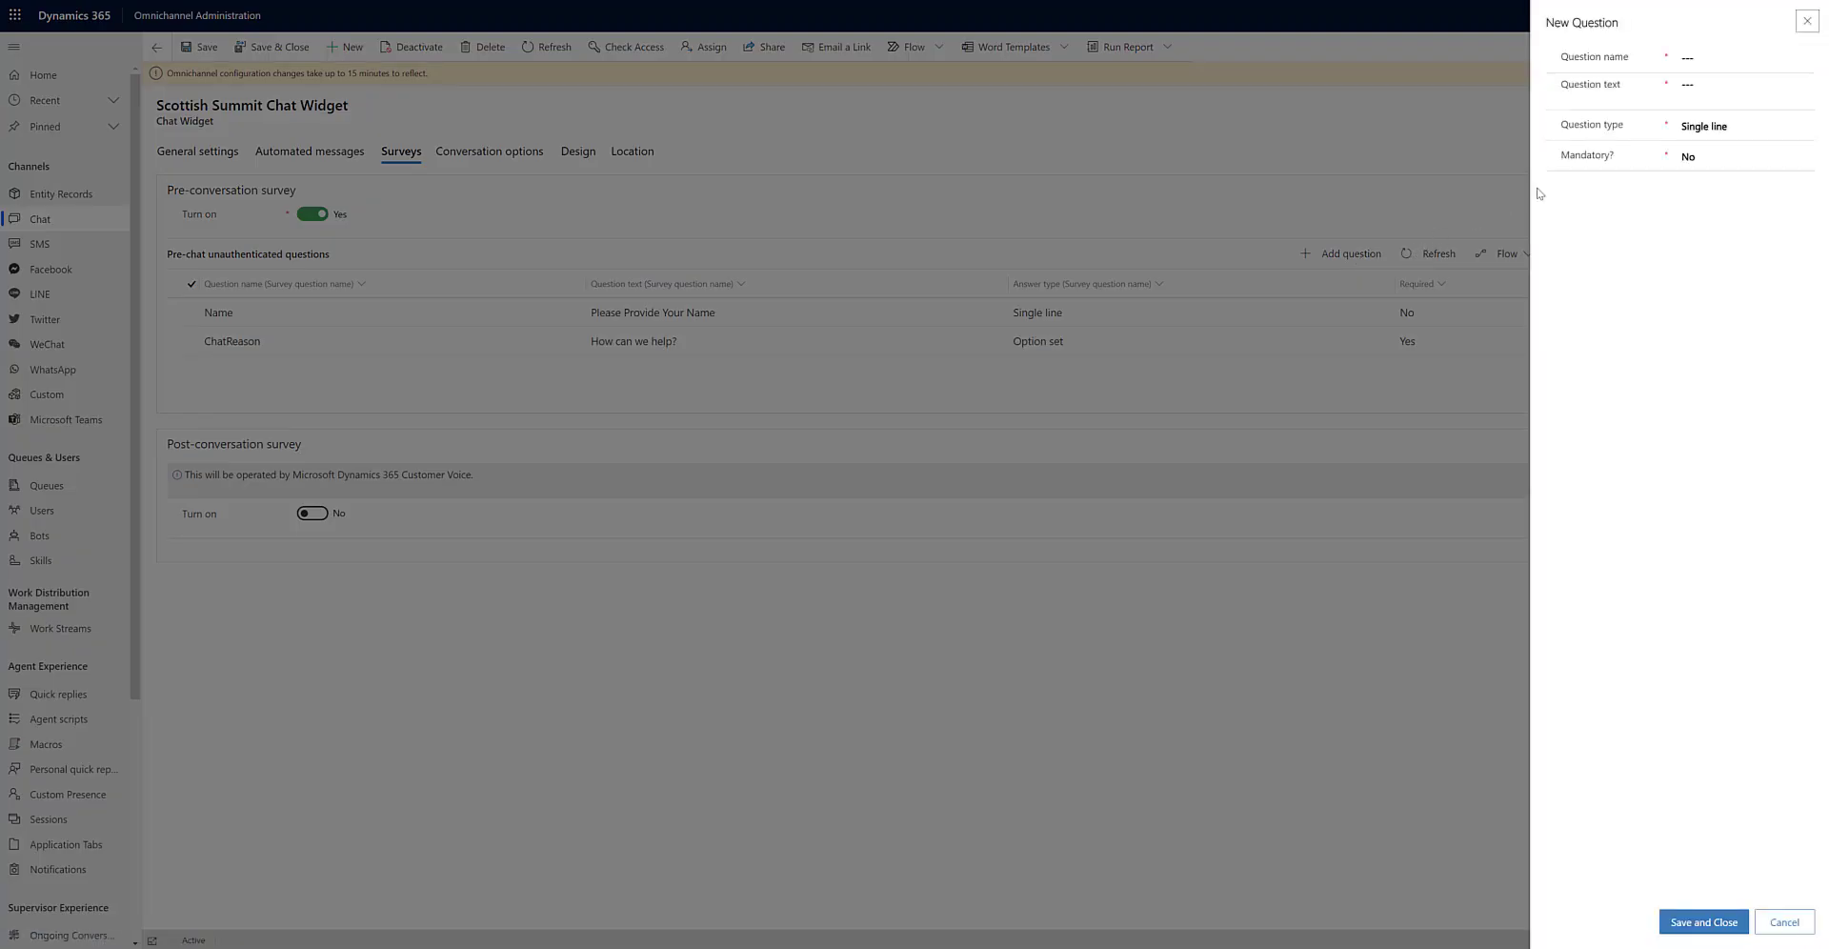
left_click(1720, 57)
type("Consent")
left_click(1771, 90)
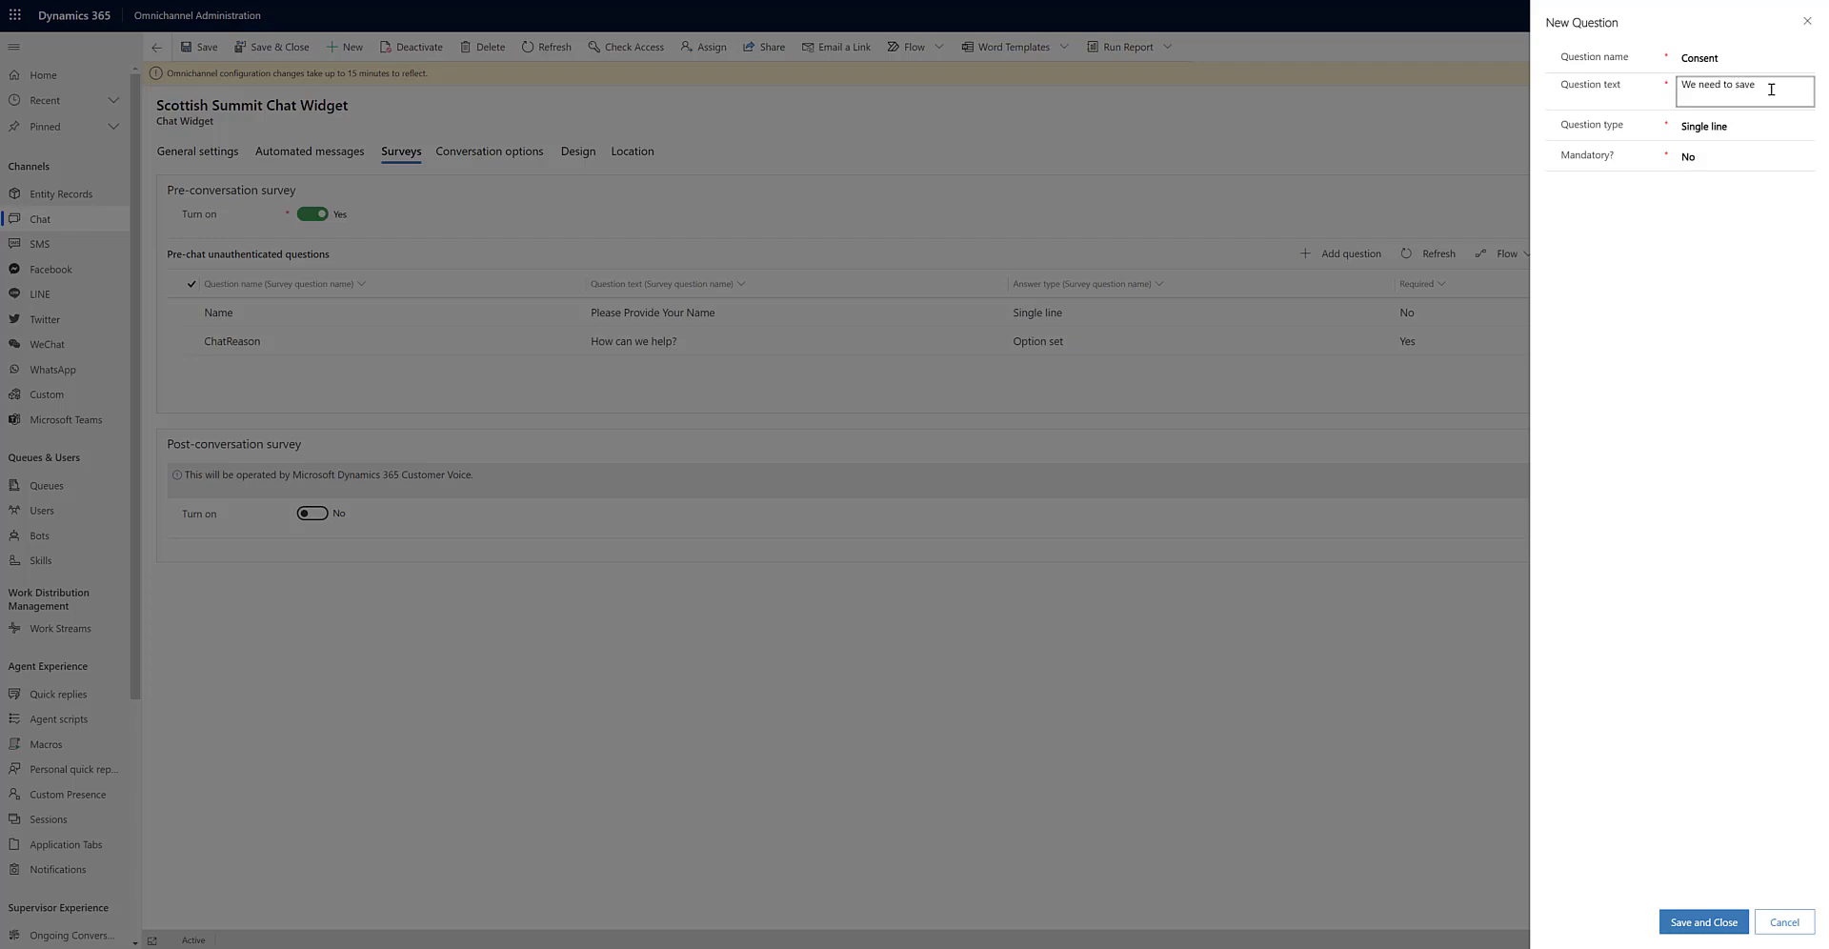
type("nforma")
type("t in our")
type(" syste")
type("m")
type(". Are you")
type(" ok to continue?")
Set the Consent question's type to User Consent, make it mandatory, and save it.
left_click(1743, 126)
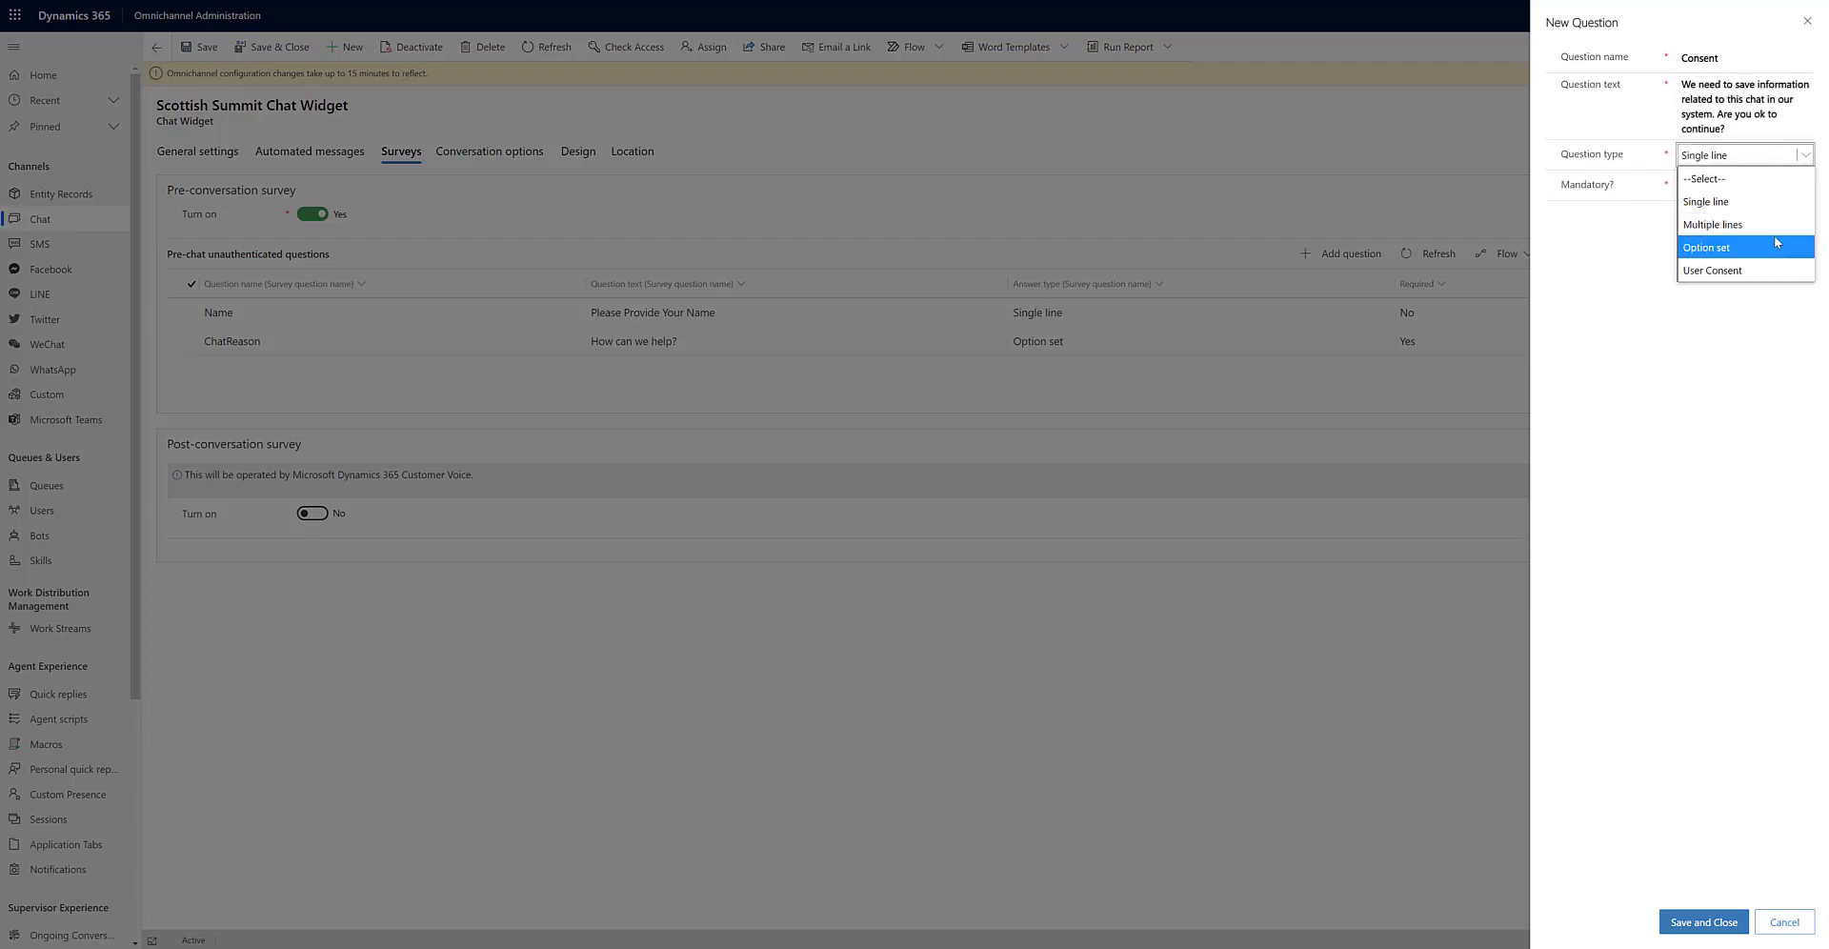
left_click(1774, 272)
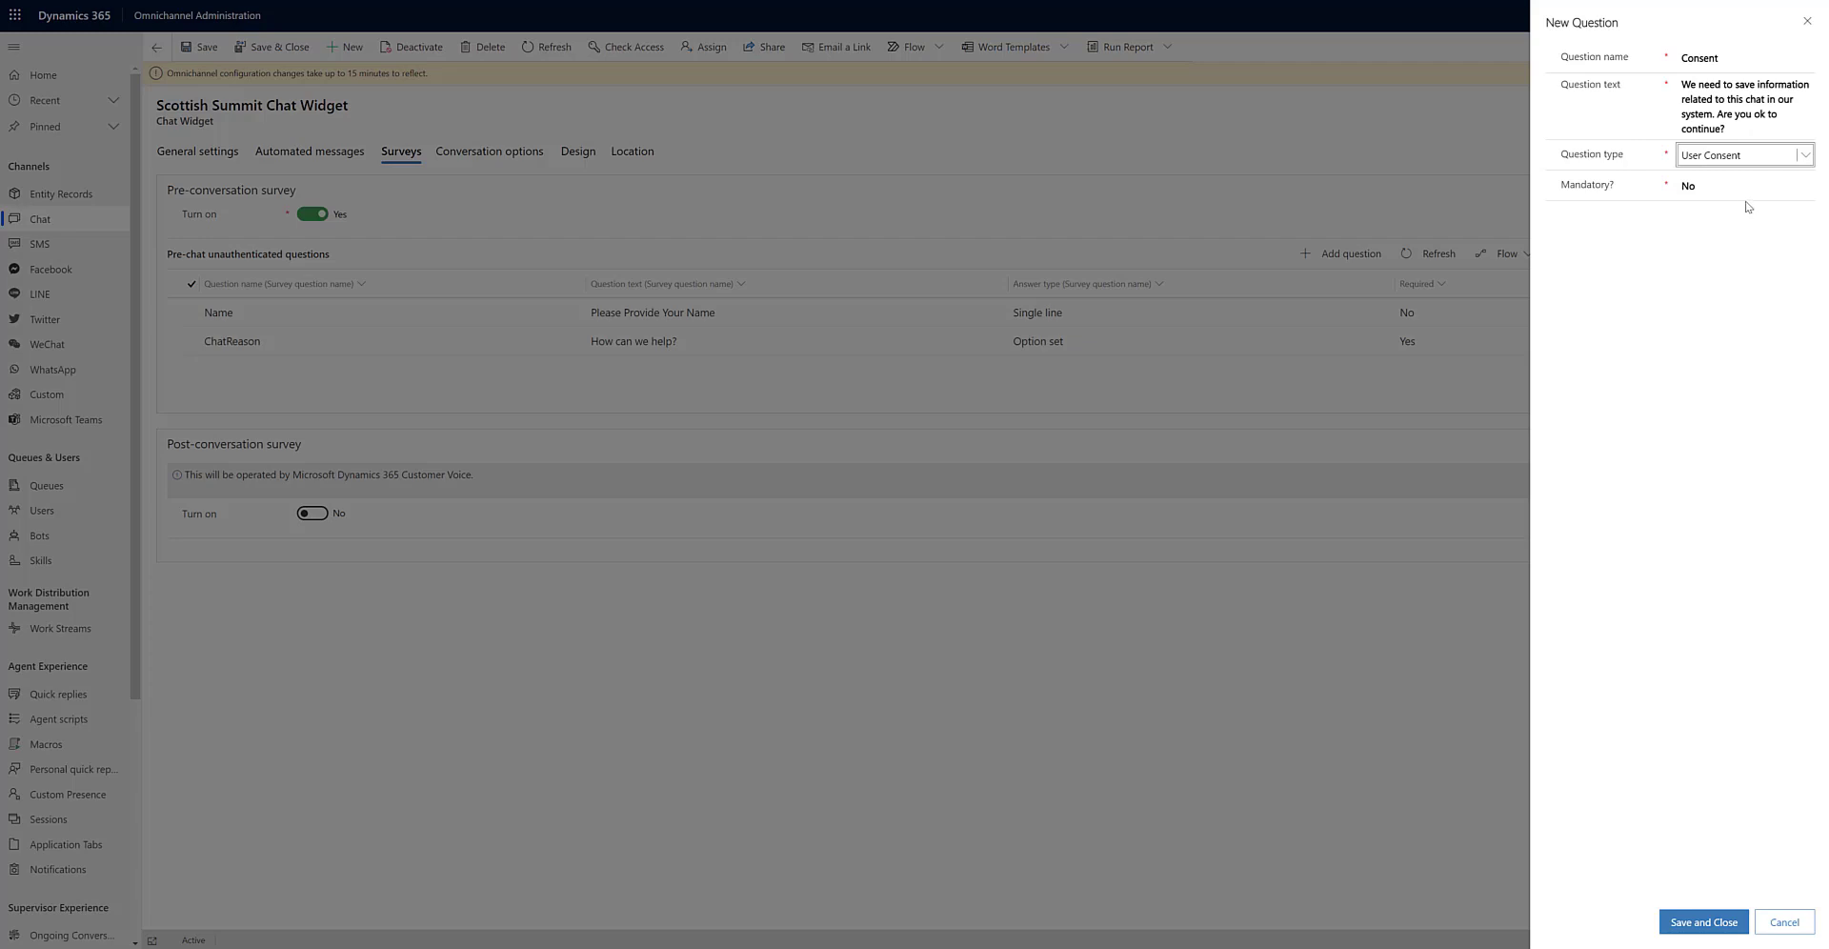
left_click(1746, 189)
left_click(1727, 254)
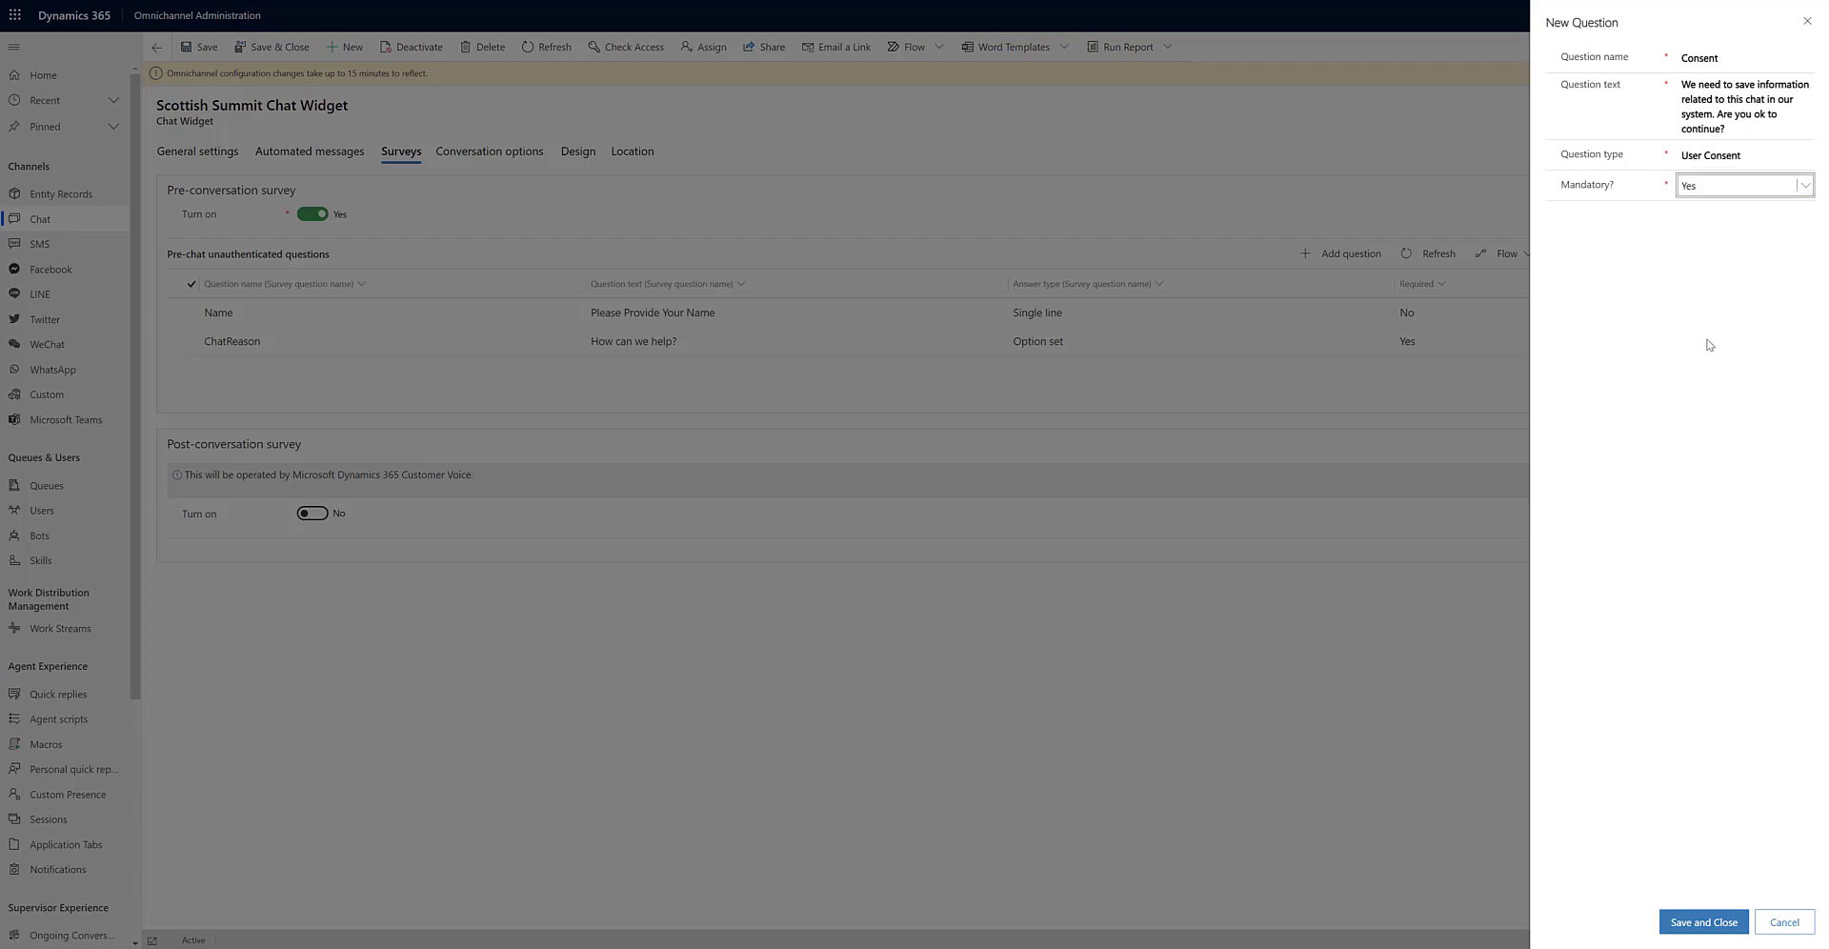
left_click(1680, 929)
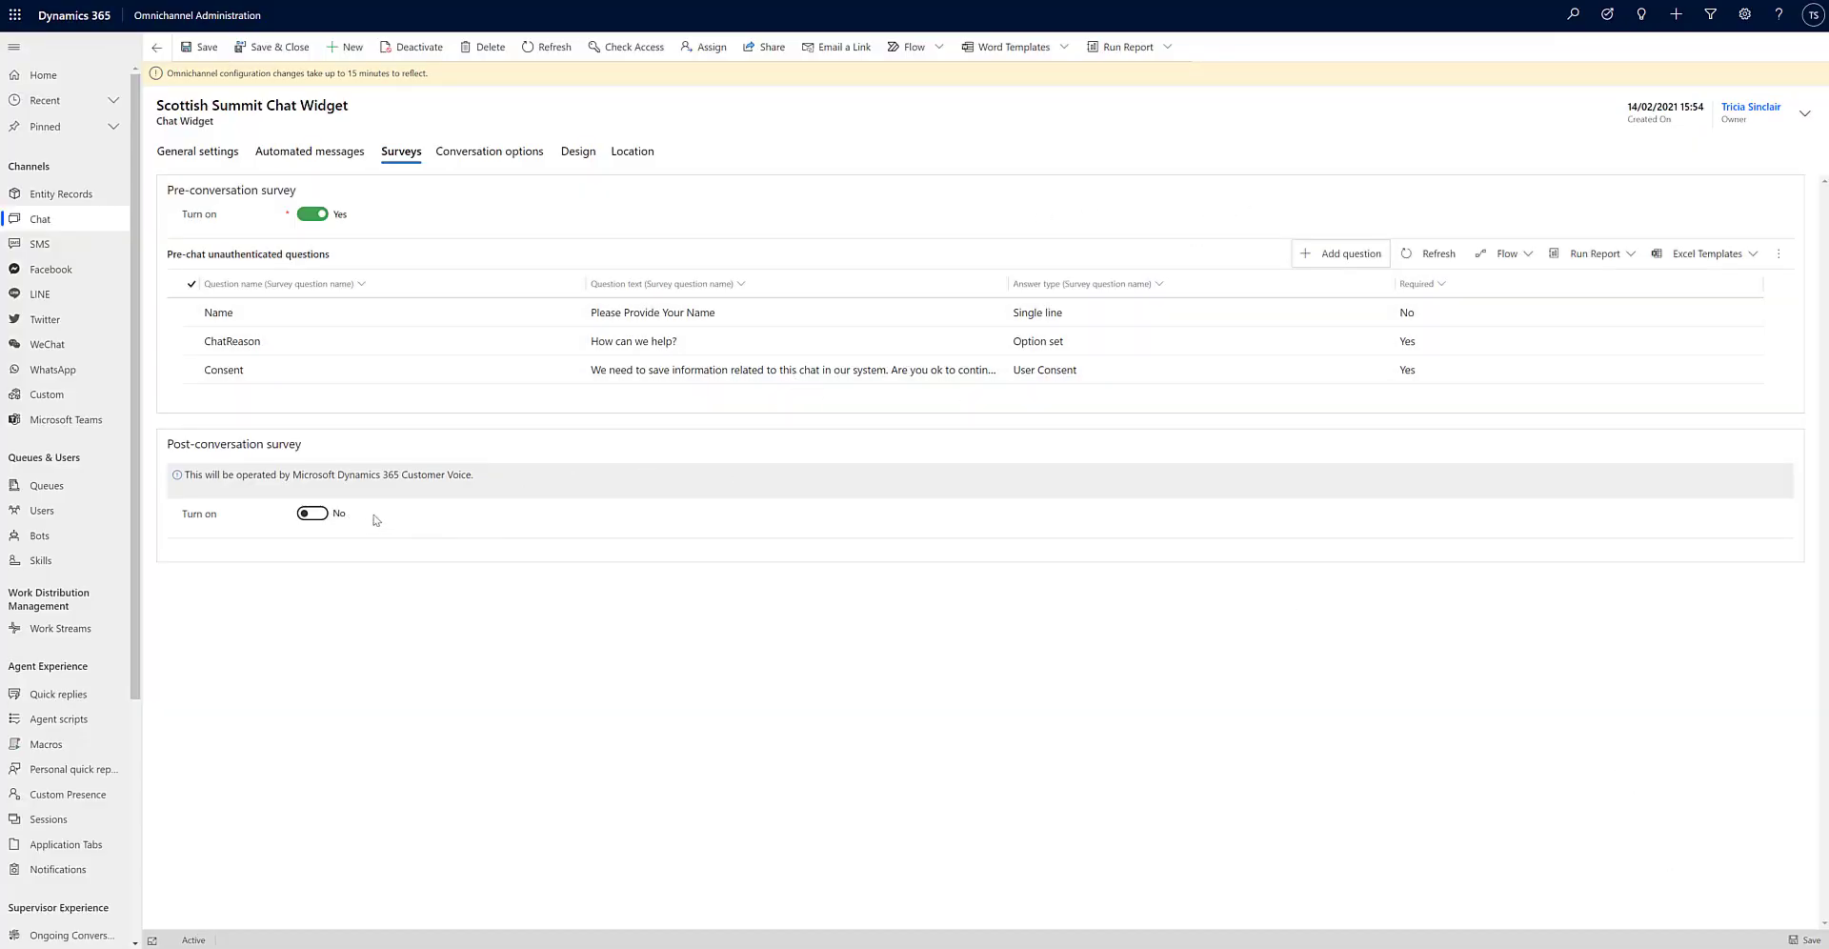
Check the post-conversation survey option, leave it off, and set the chat widget's theme color to Pink.
left_click(322, 517)
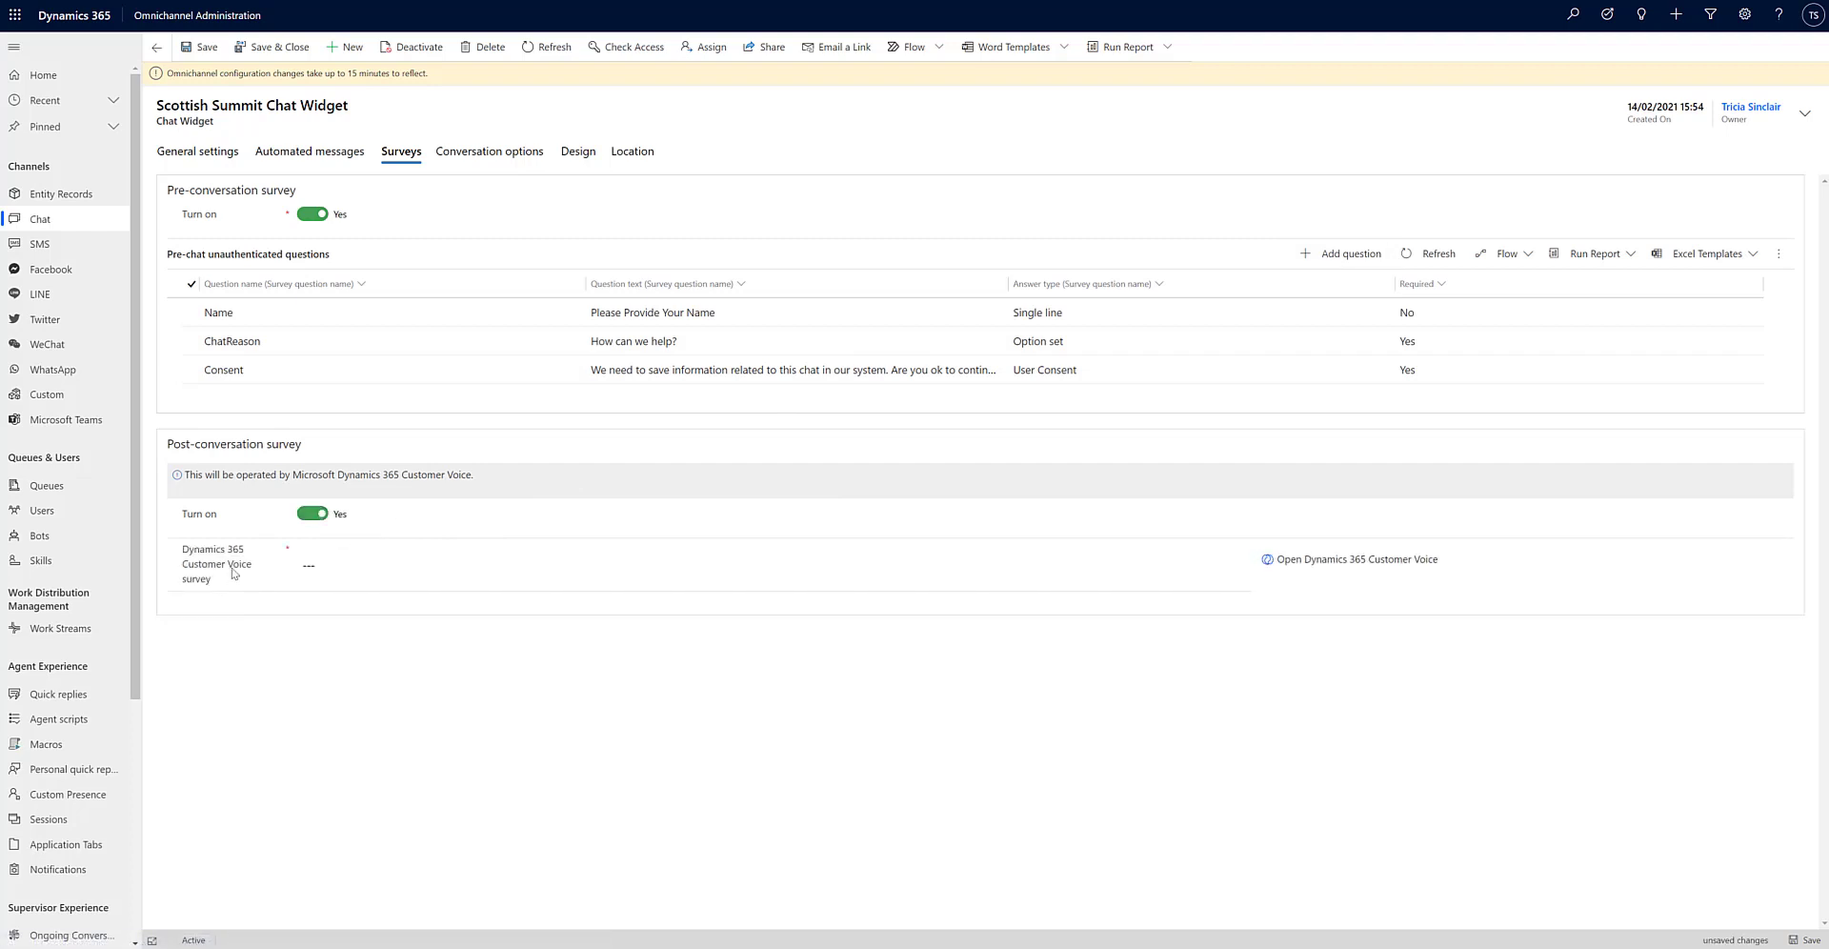
left_click(314, 515)
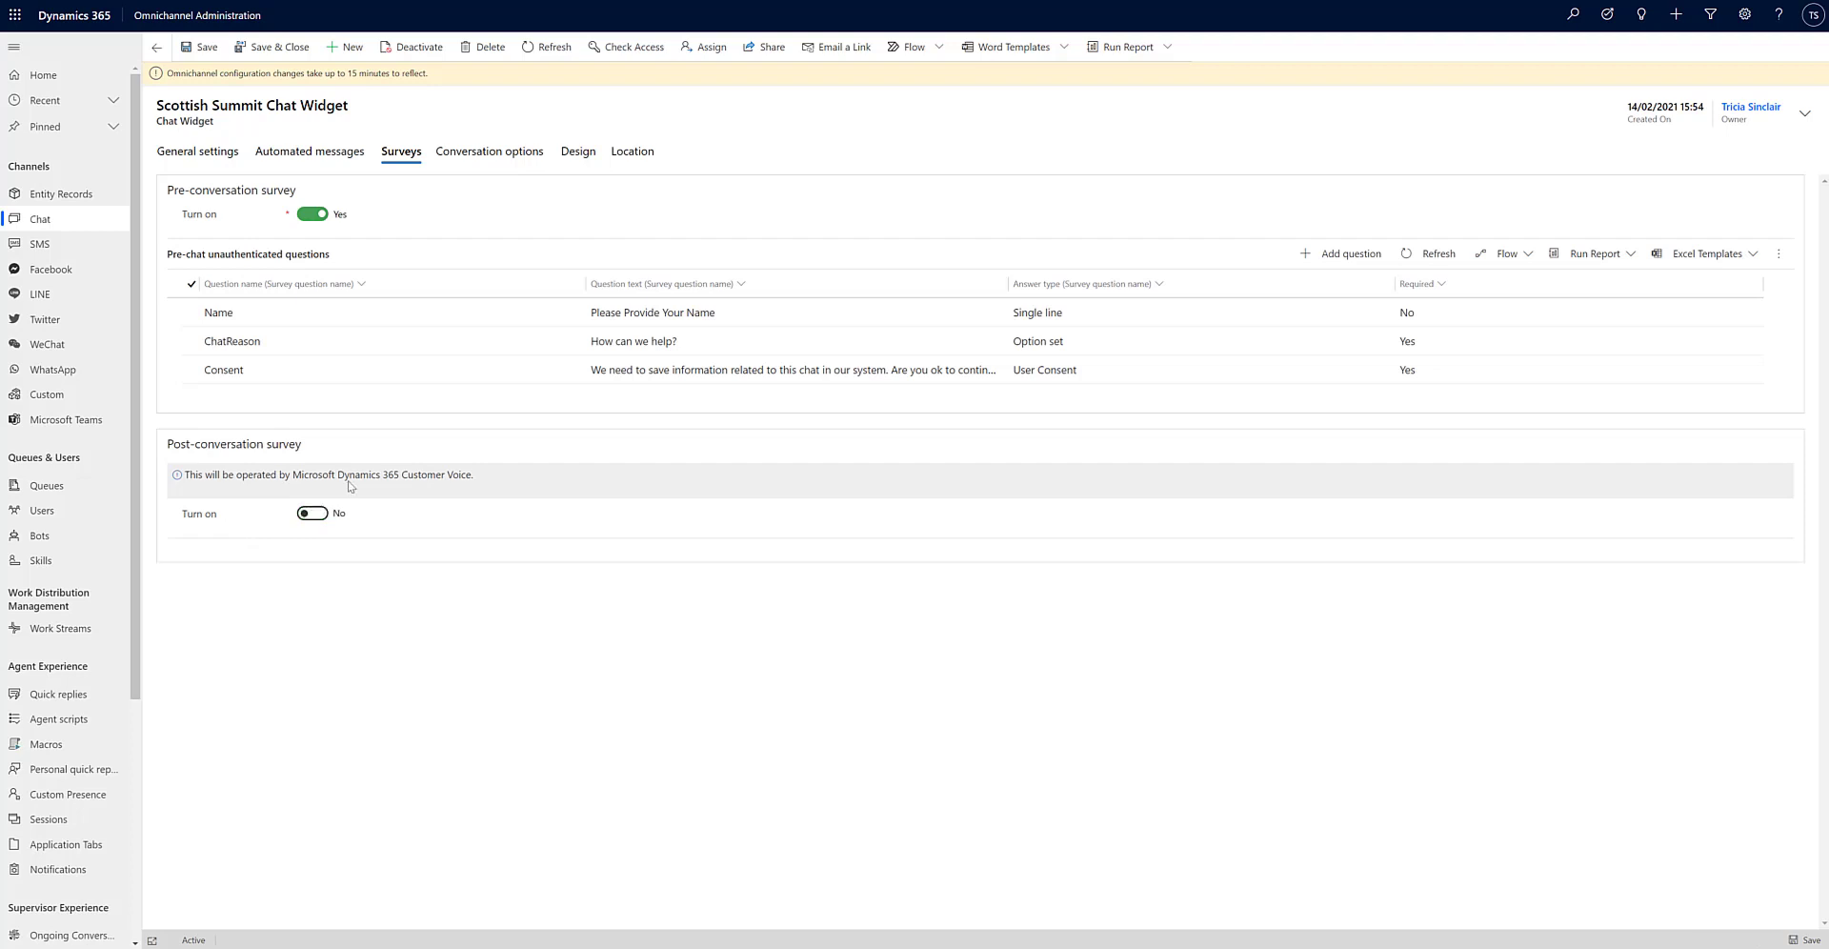
left_click(570, 157)
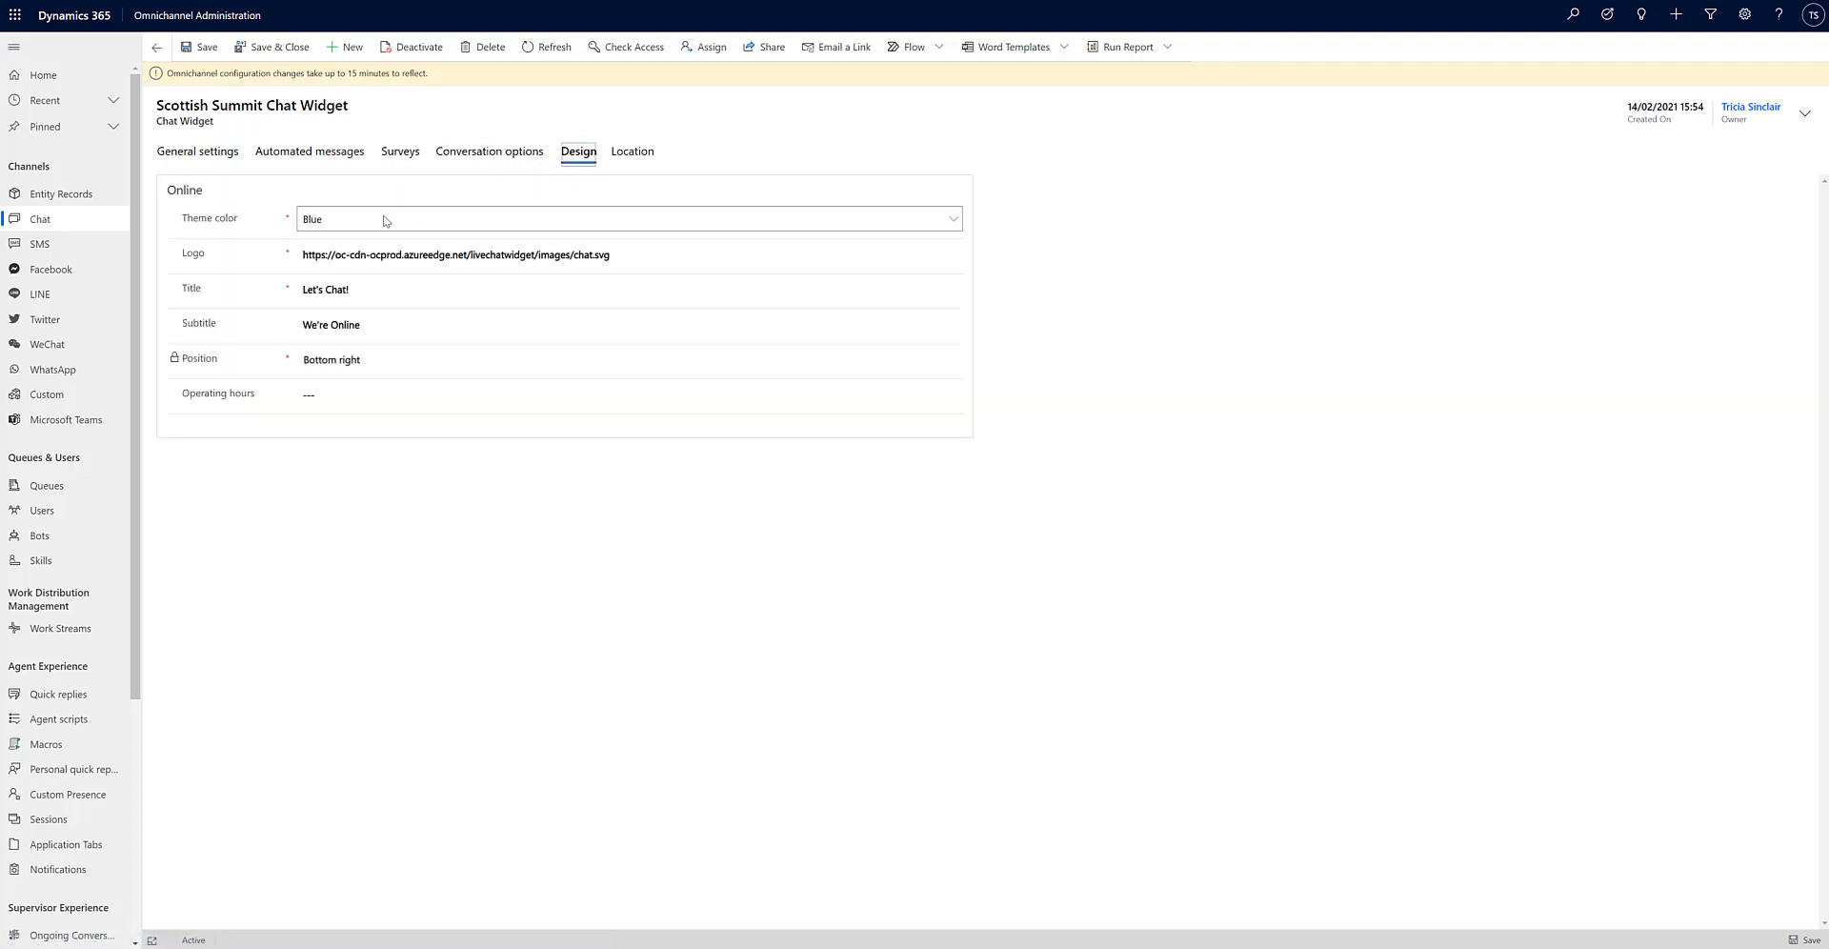
left_click(388, 221)
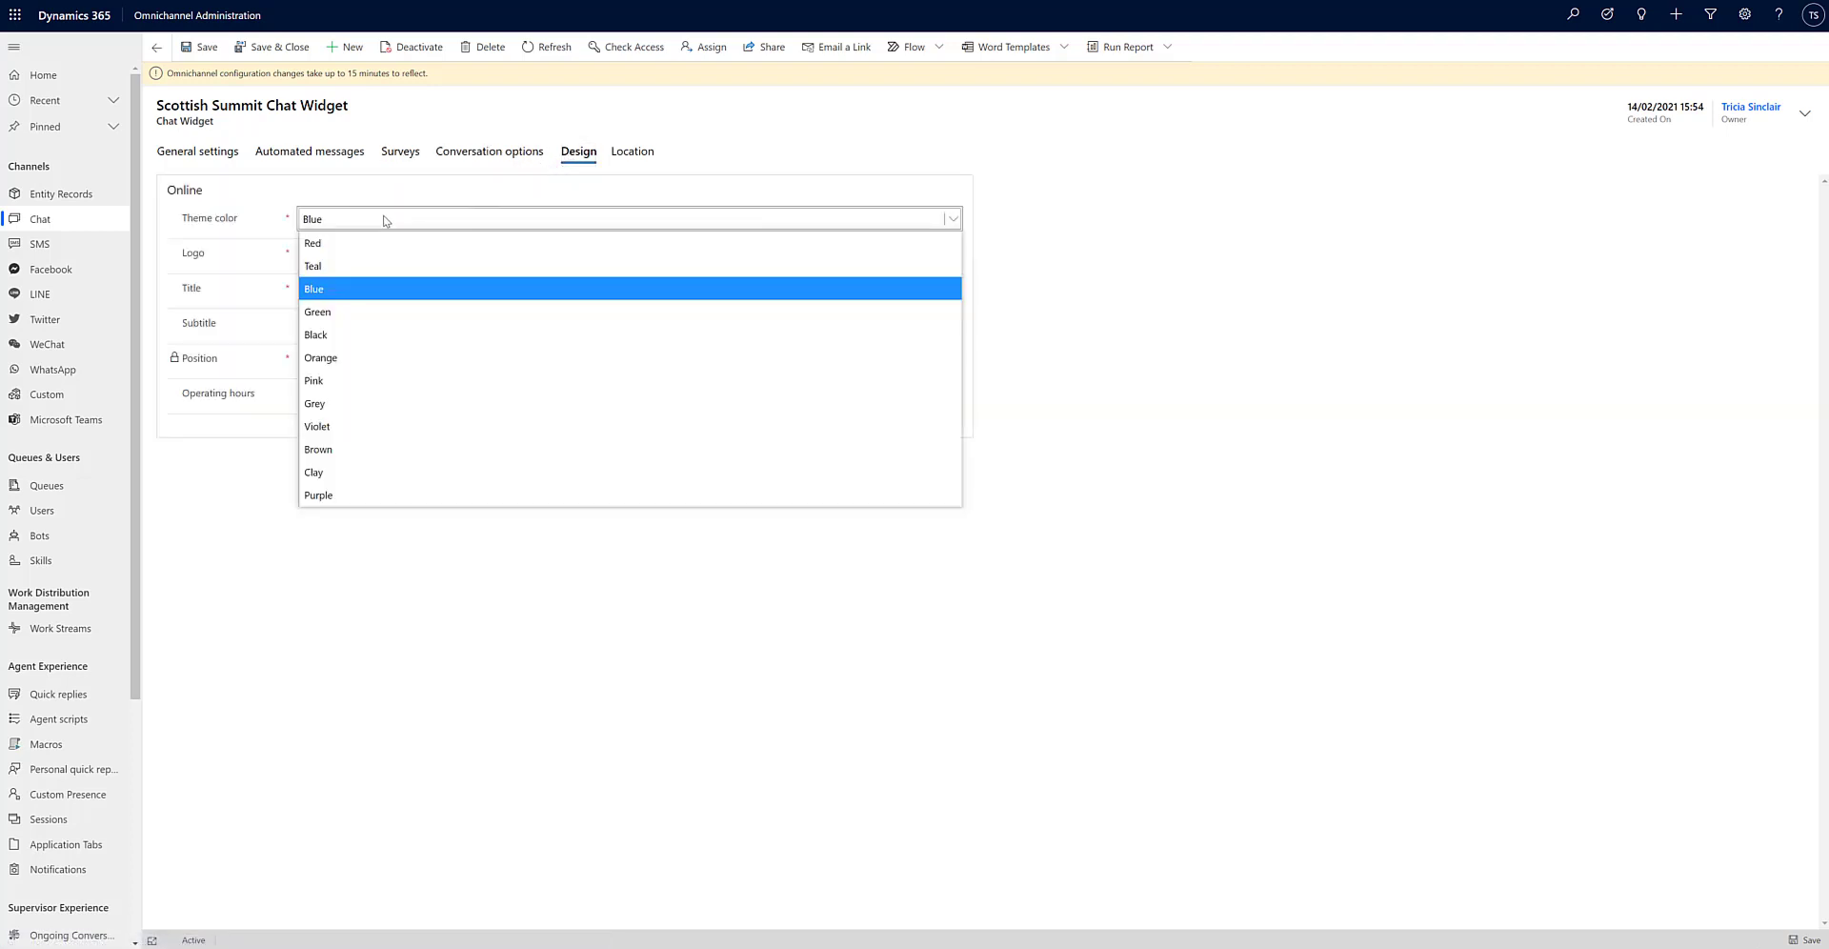
left_click(372, 381)
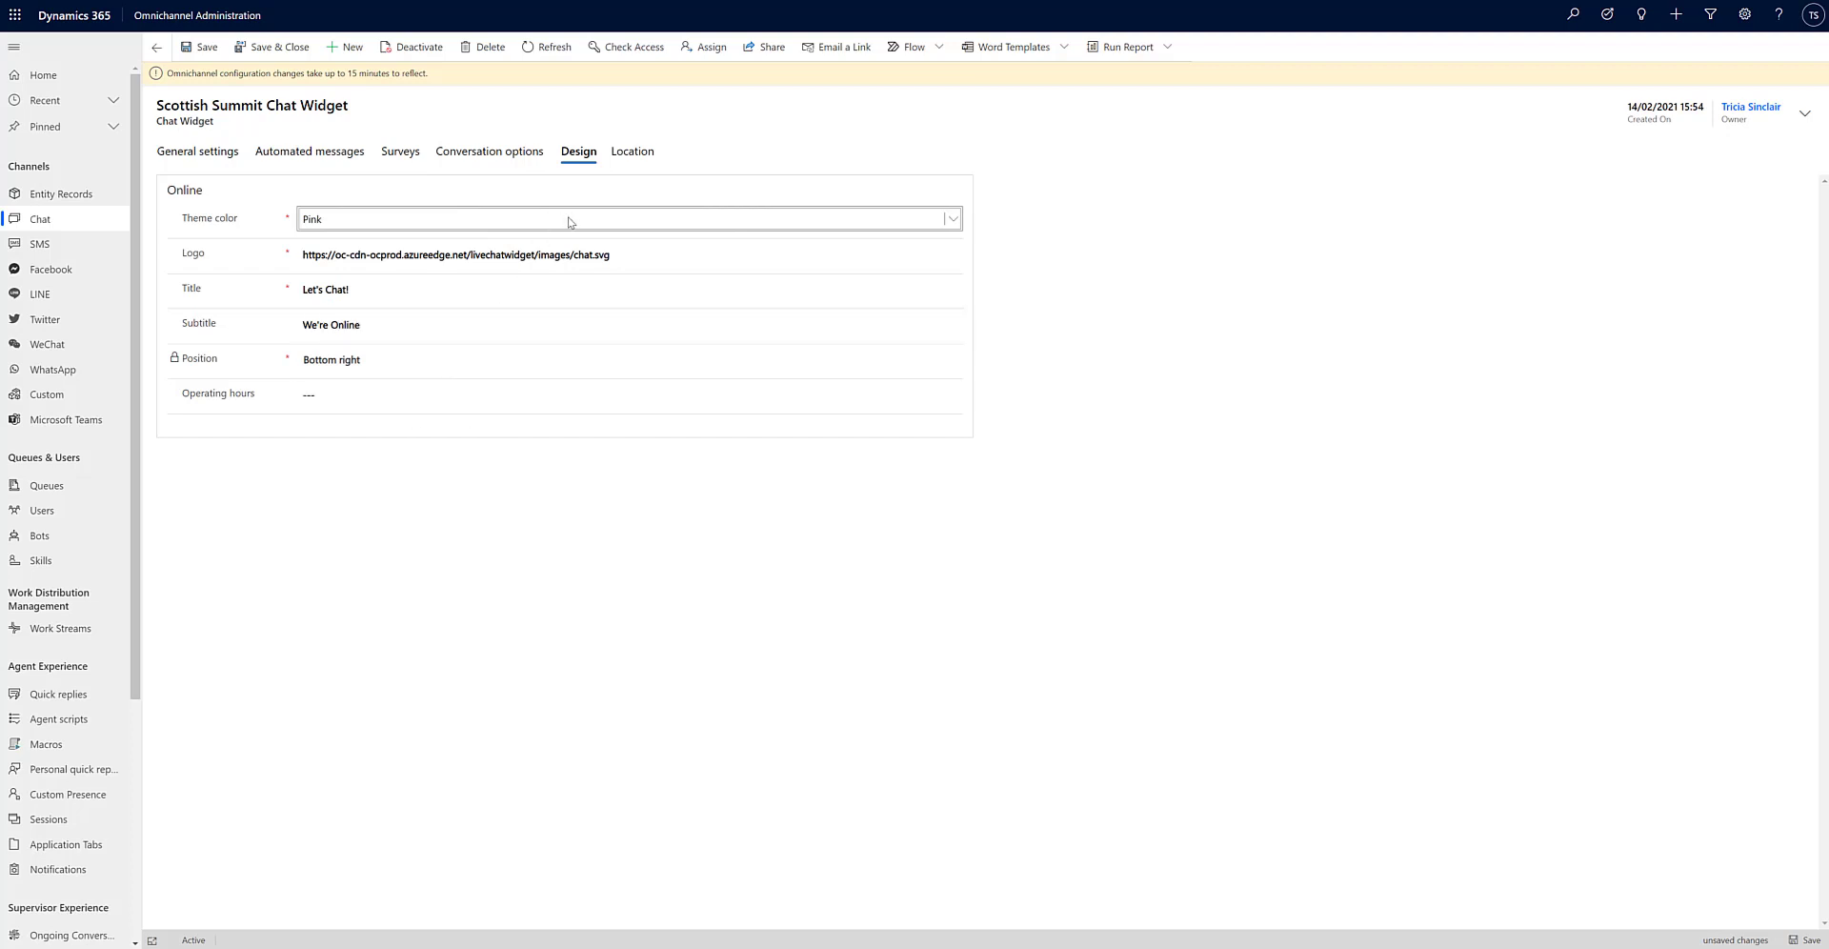
Review the widget's visitor location and conversation options, keeping visitor location off, and save and close the widget.
left_click(623, 169)
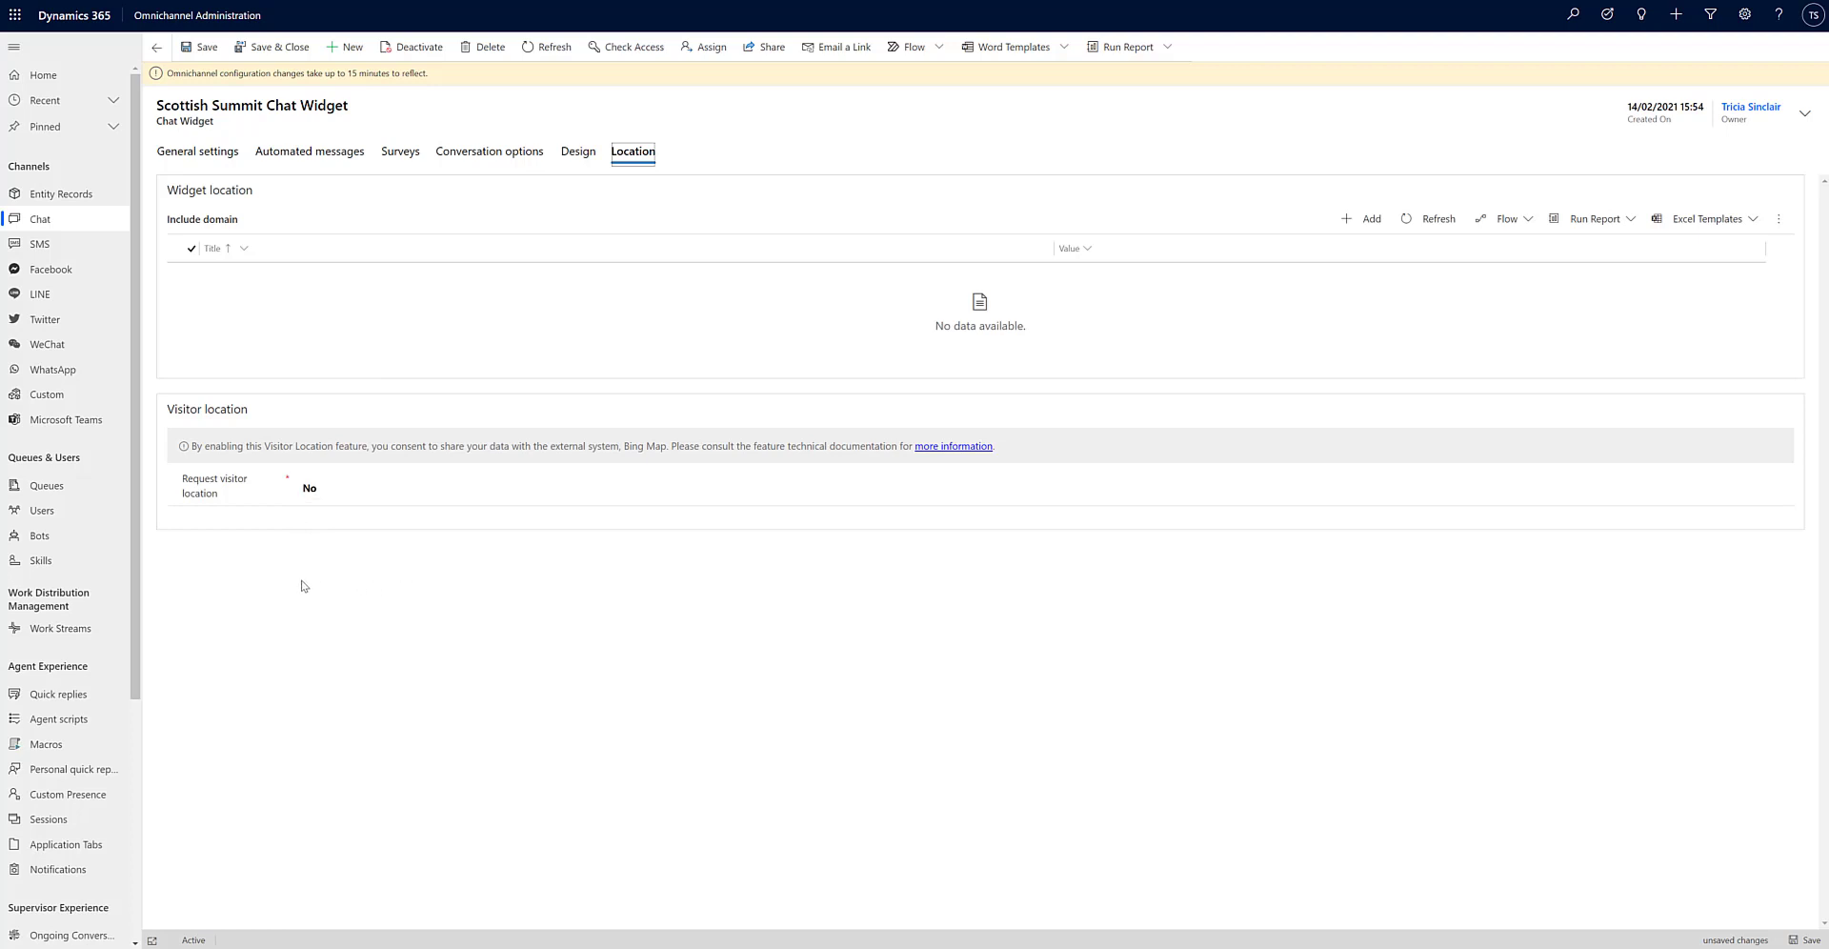
left_click(350, 490)
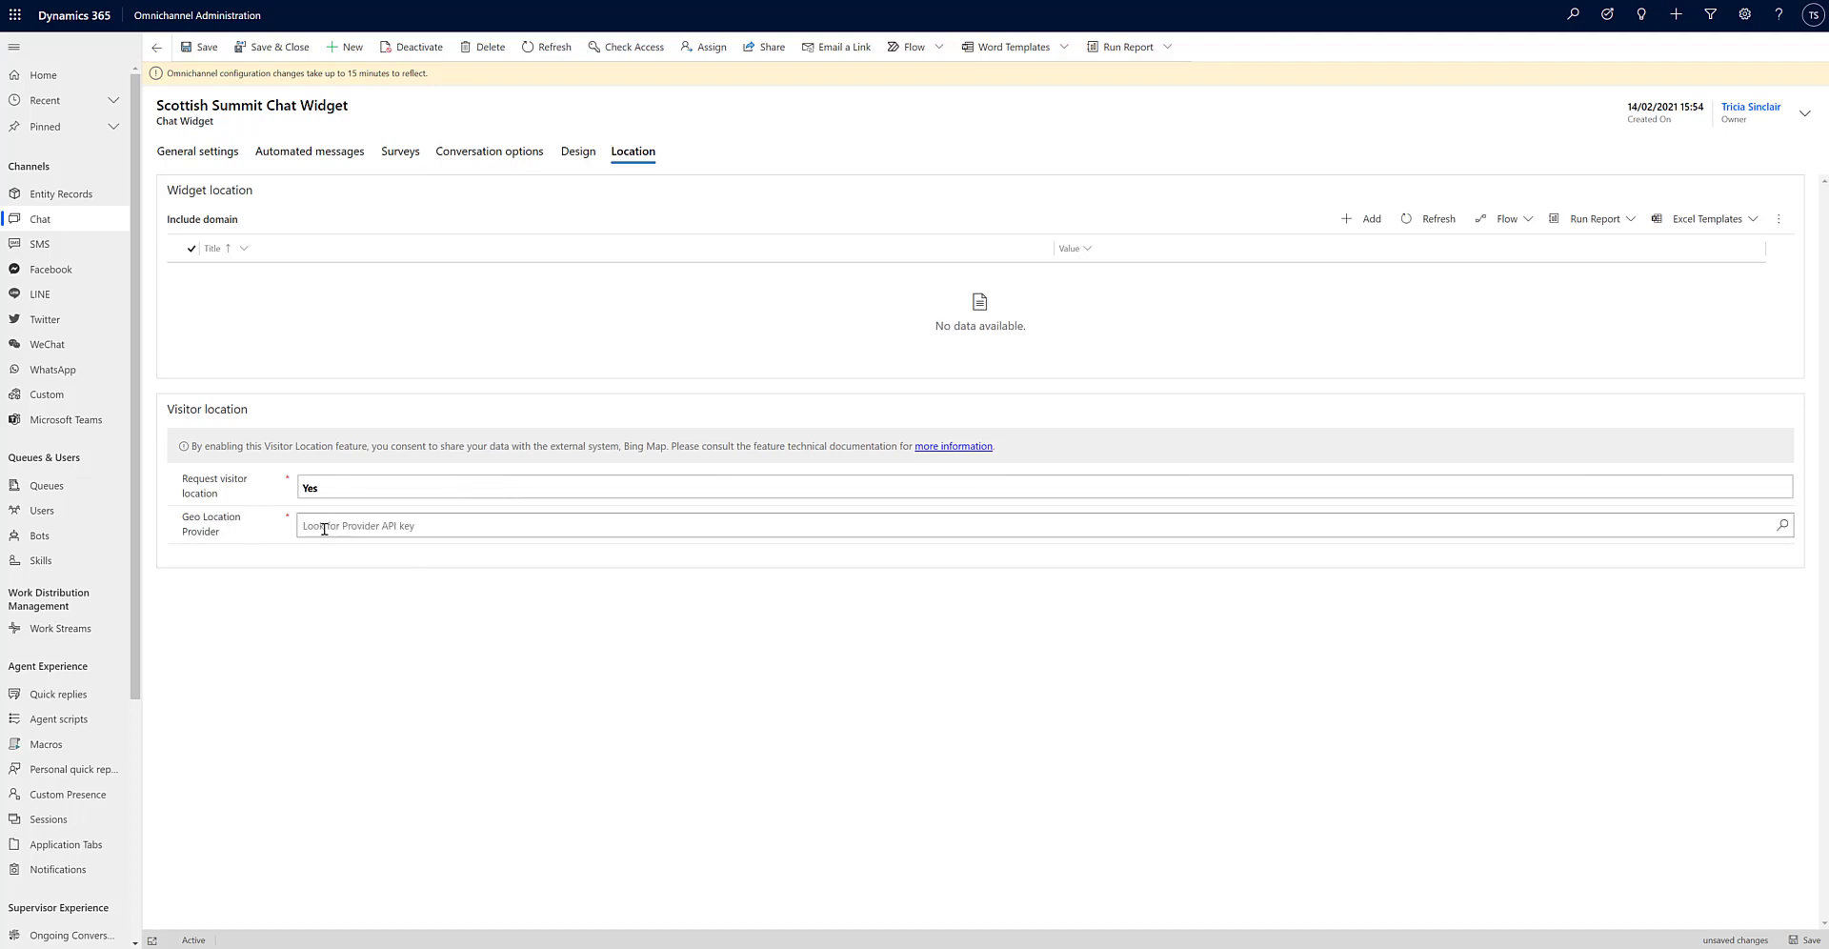
left_click(343, 488)
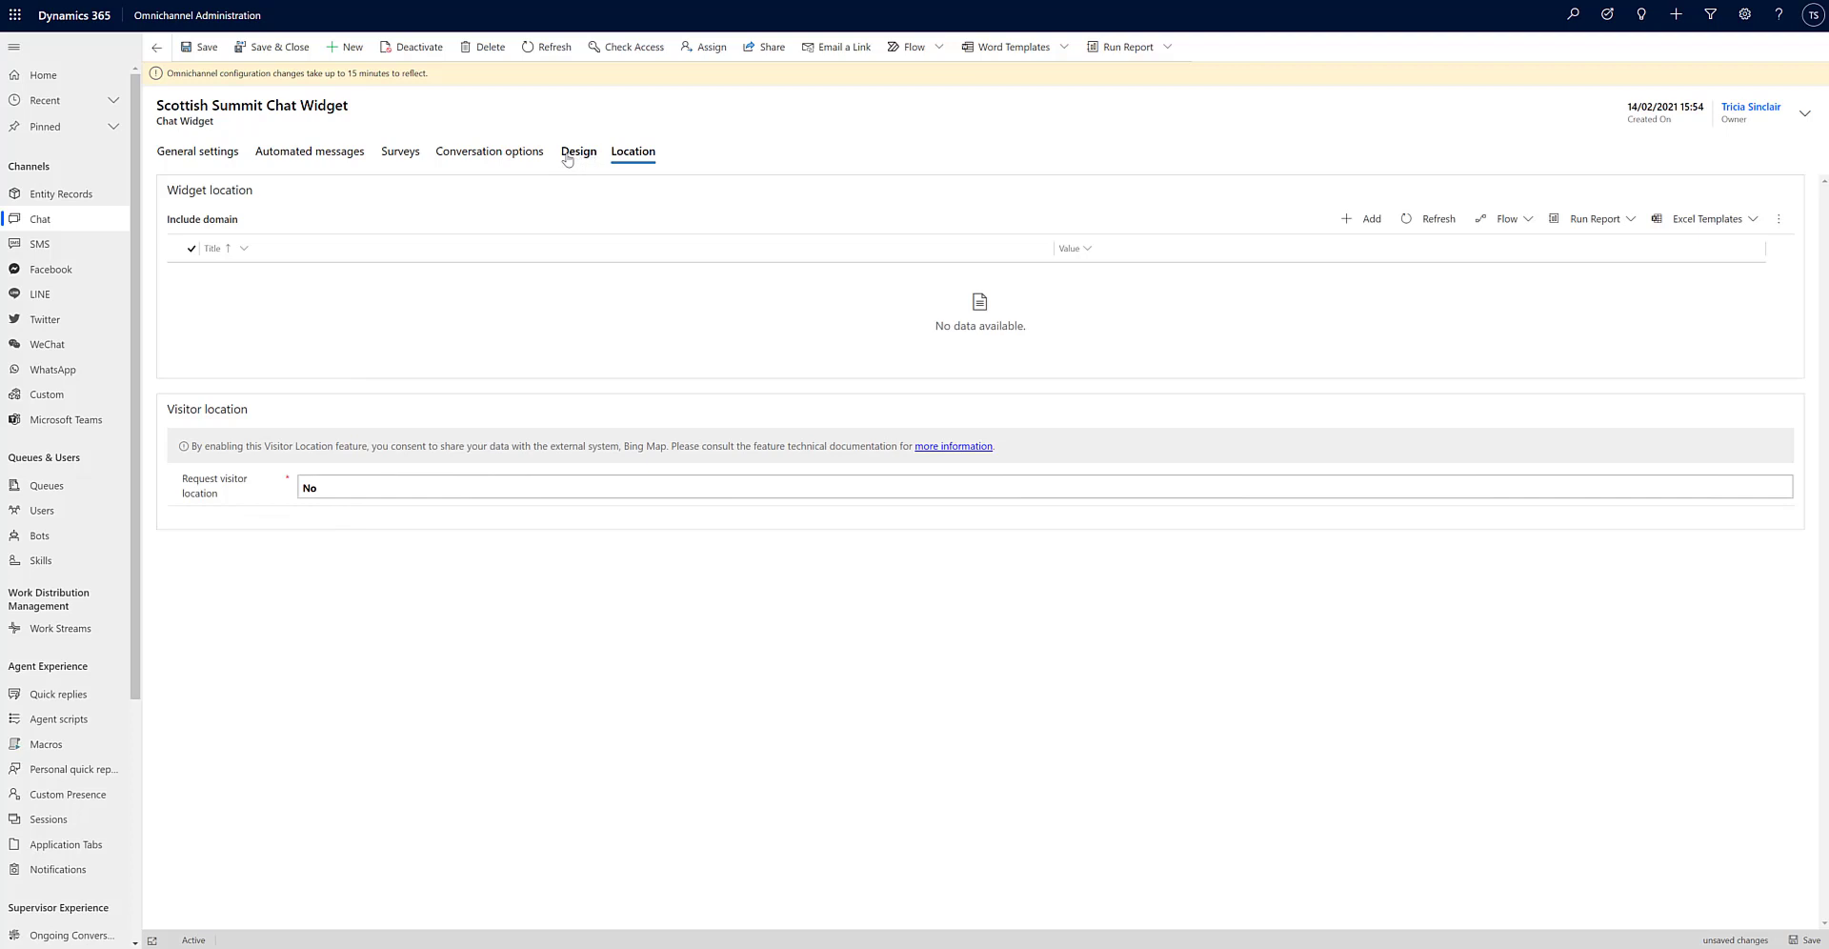
left_click(489, 151)
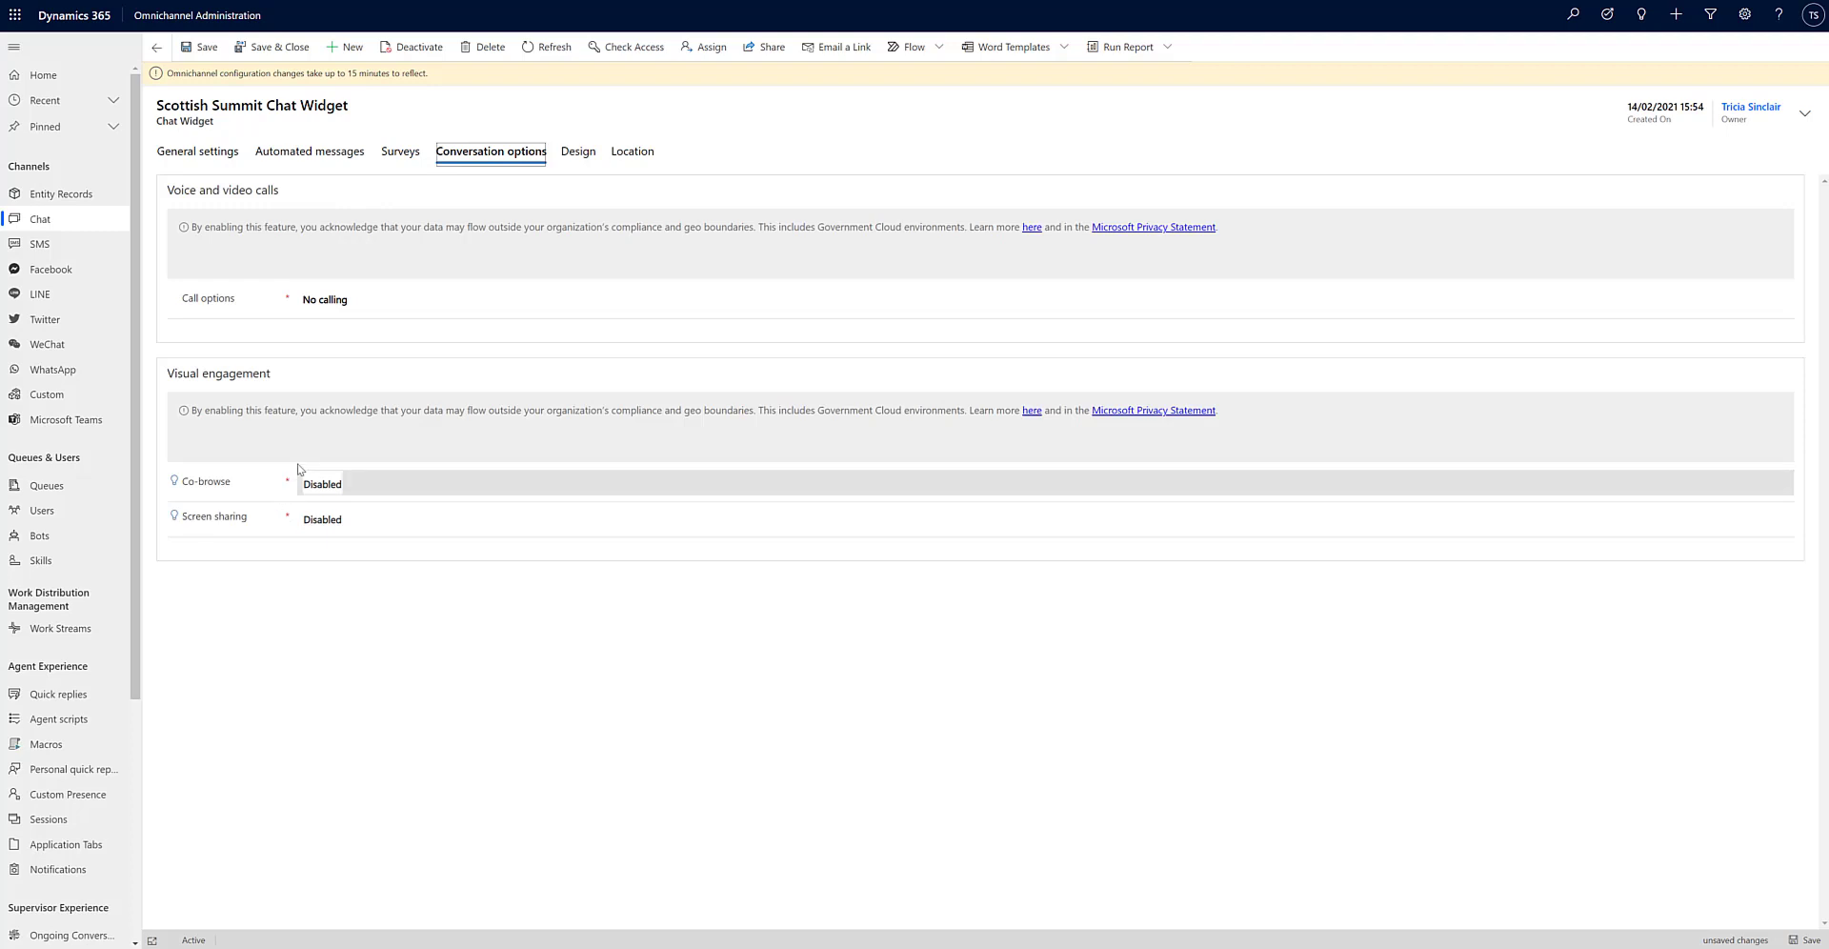
left_click(281, 48)
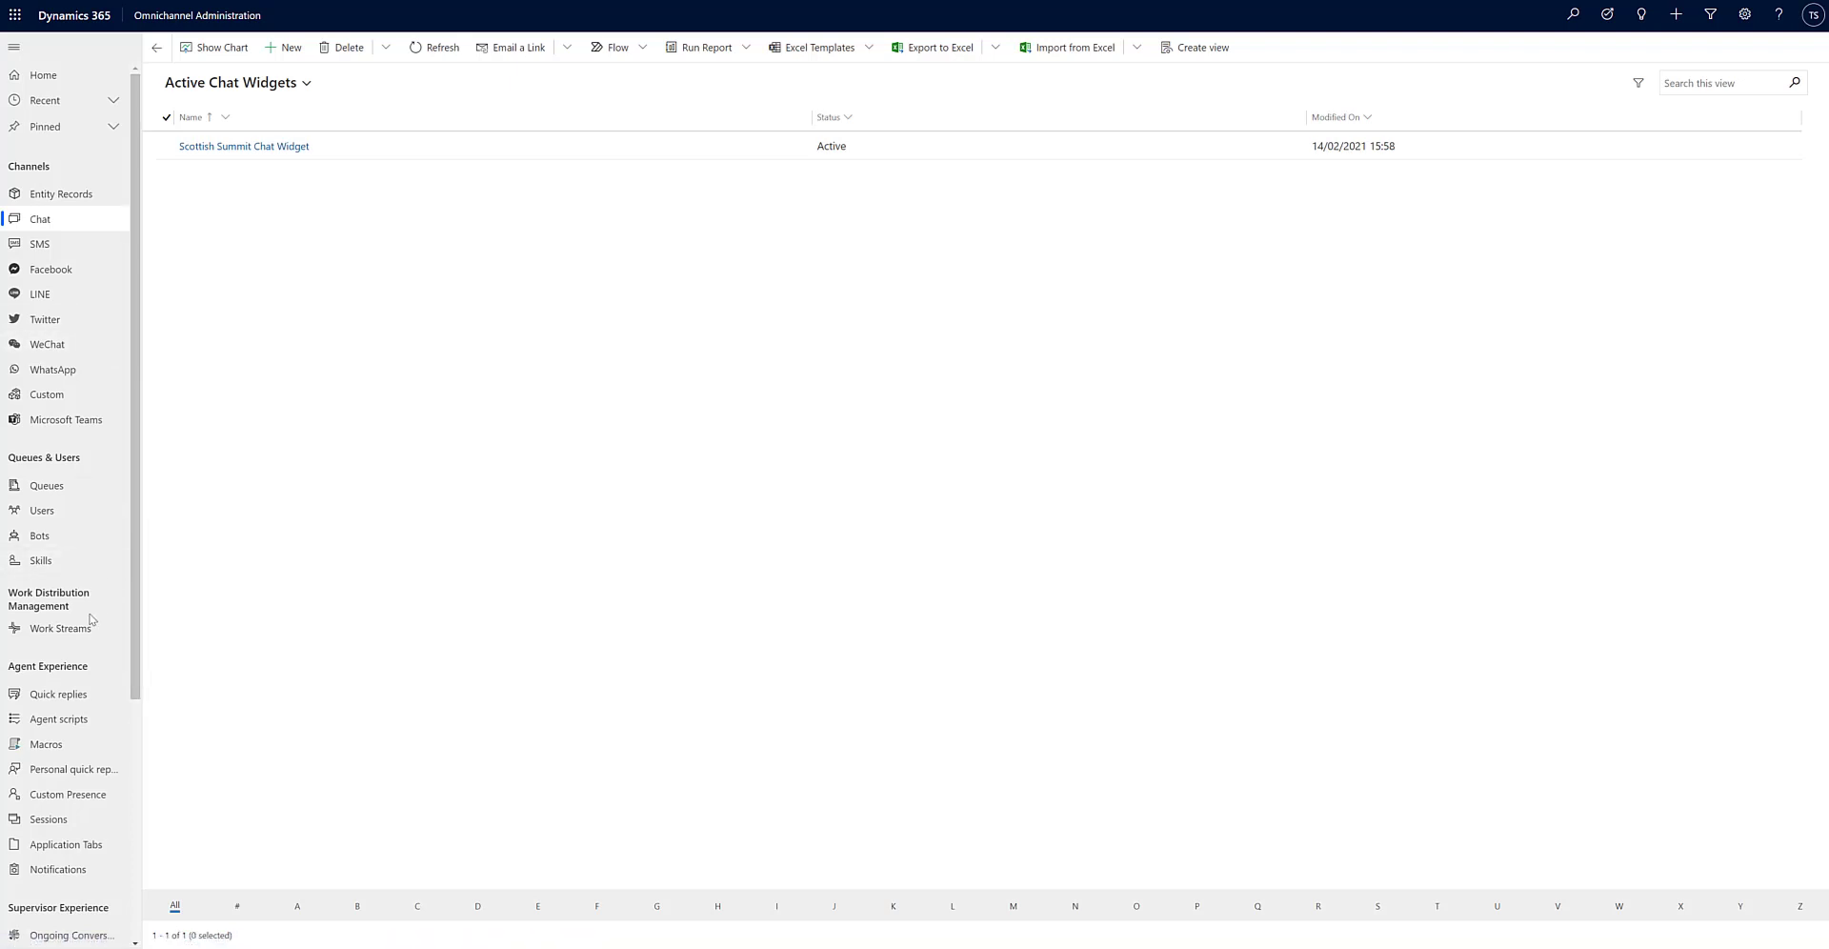
Open the Scottish Summit Chat Workstream and check its context variables.
left_click(60, 628)
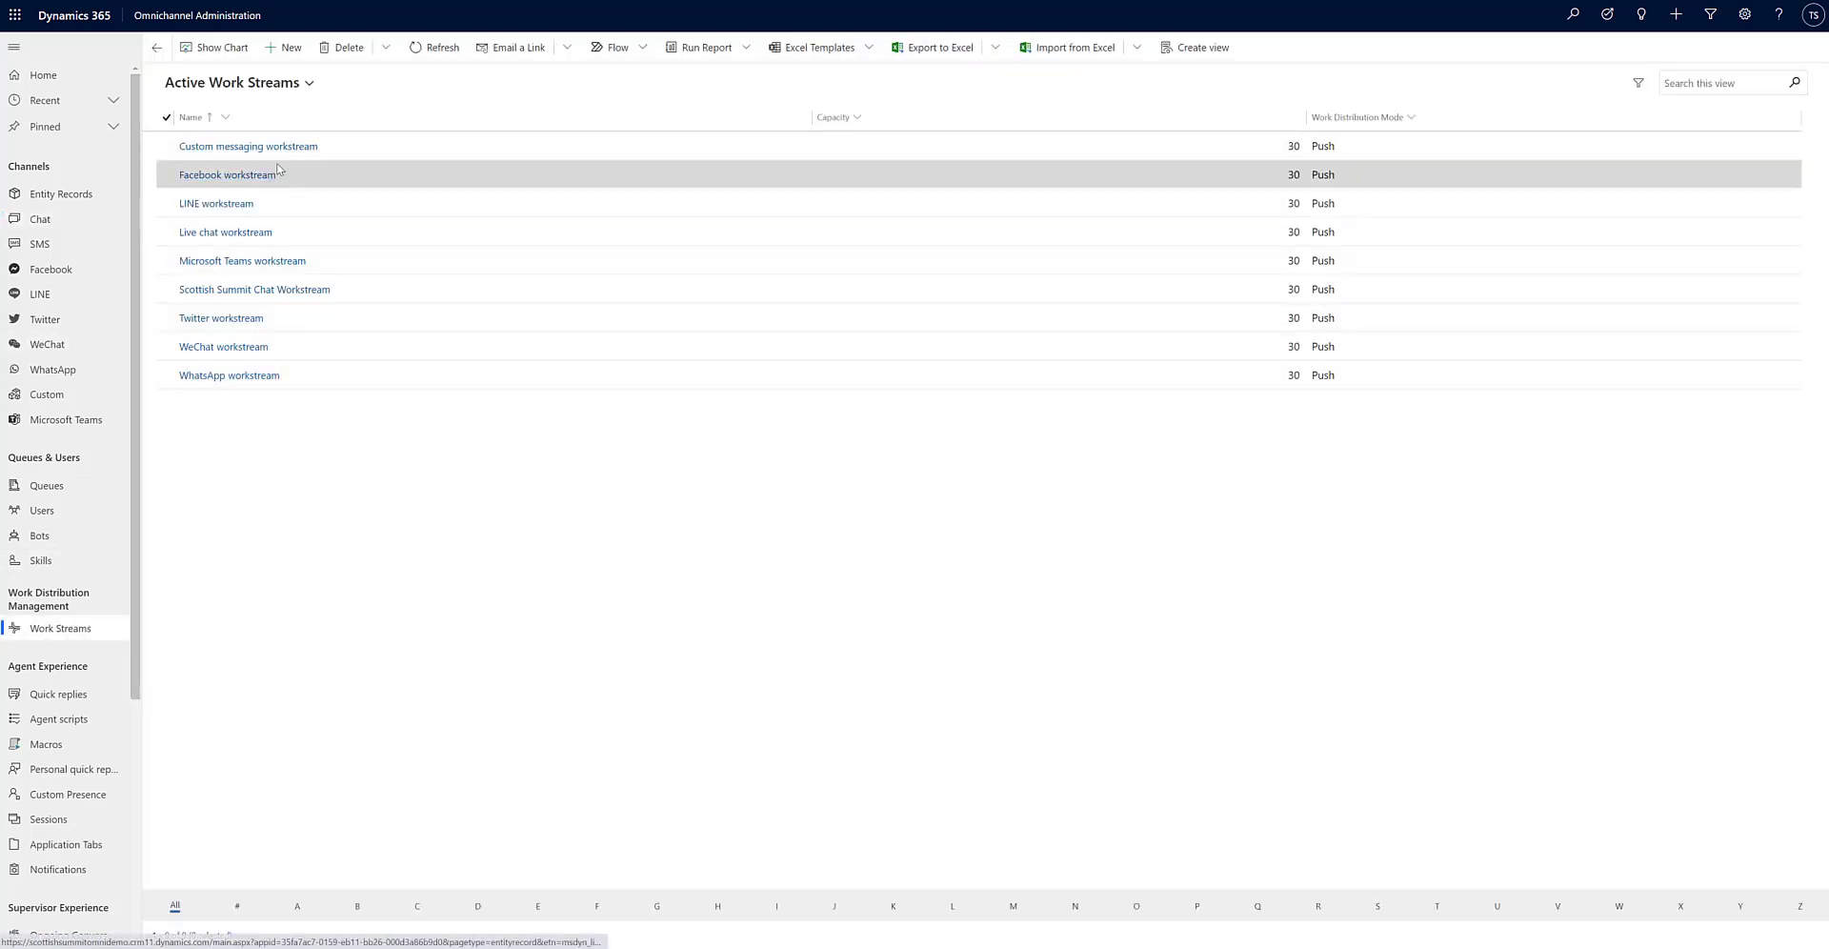
left_click(249, 291)
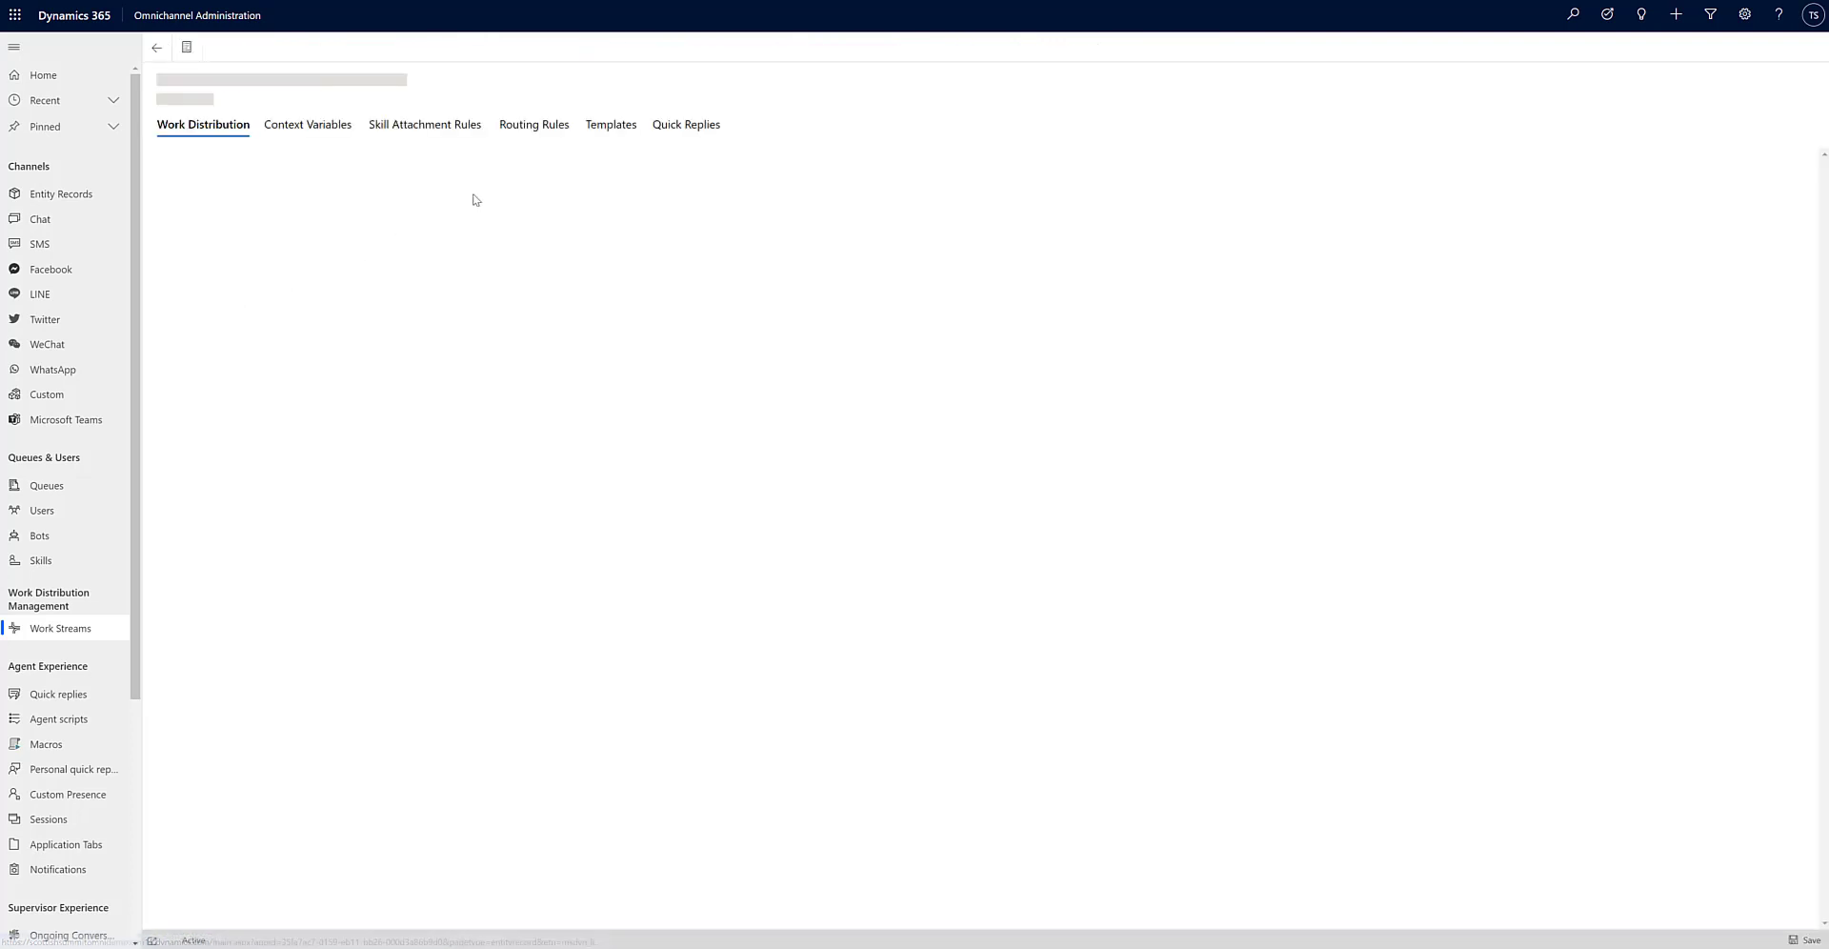
left_click(343, 128)
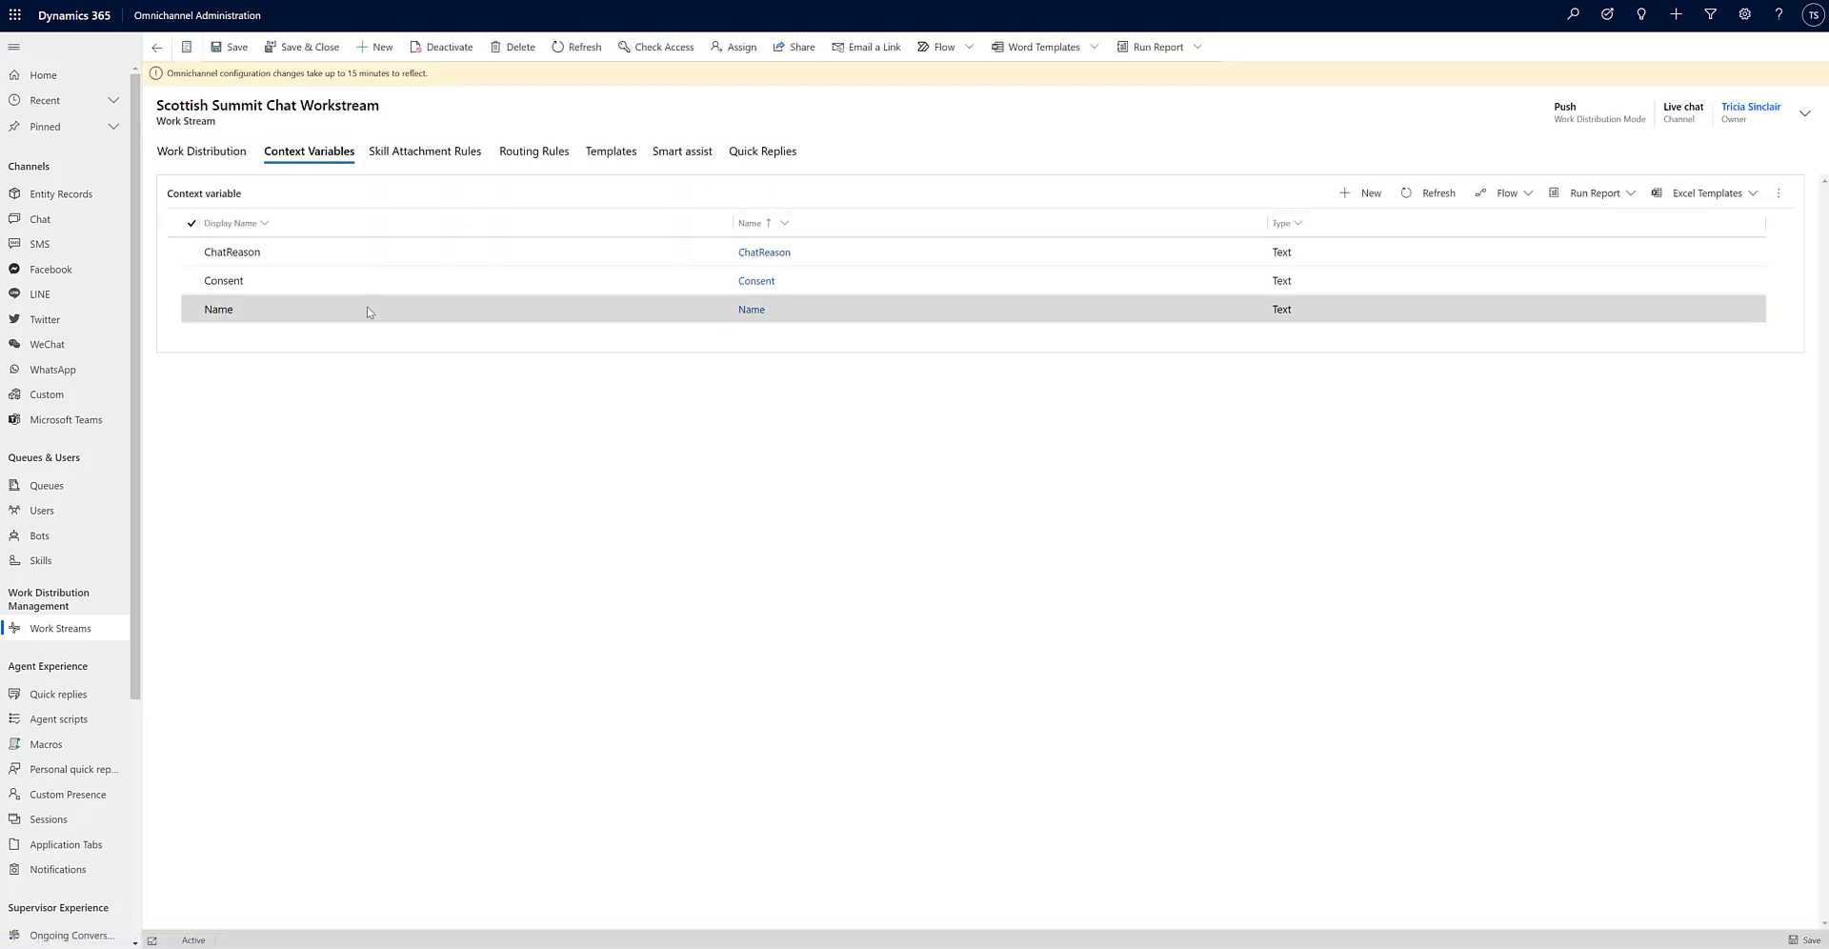
Create a routing rule item named Default Routing Rule for the work stream and assign it to the Default messaging queue.
left_click(506, 155)
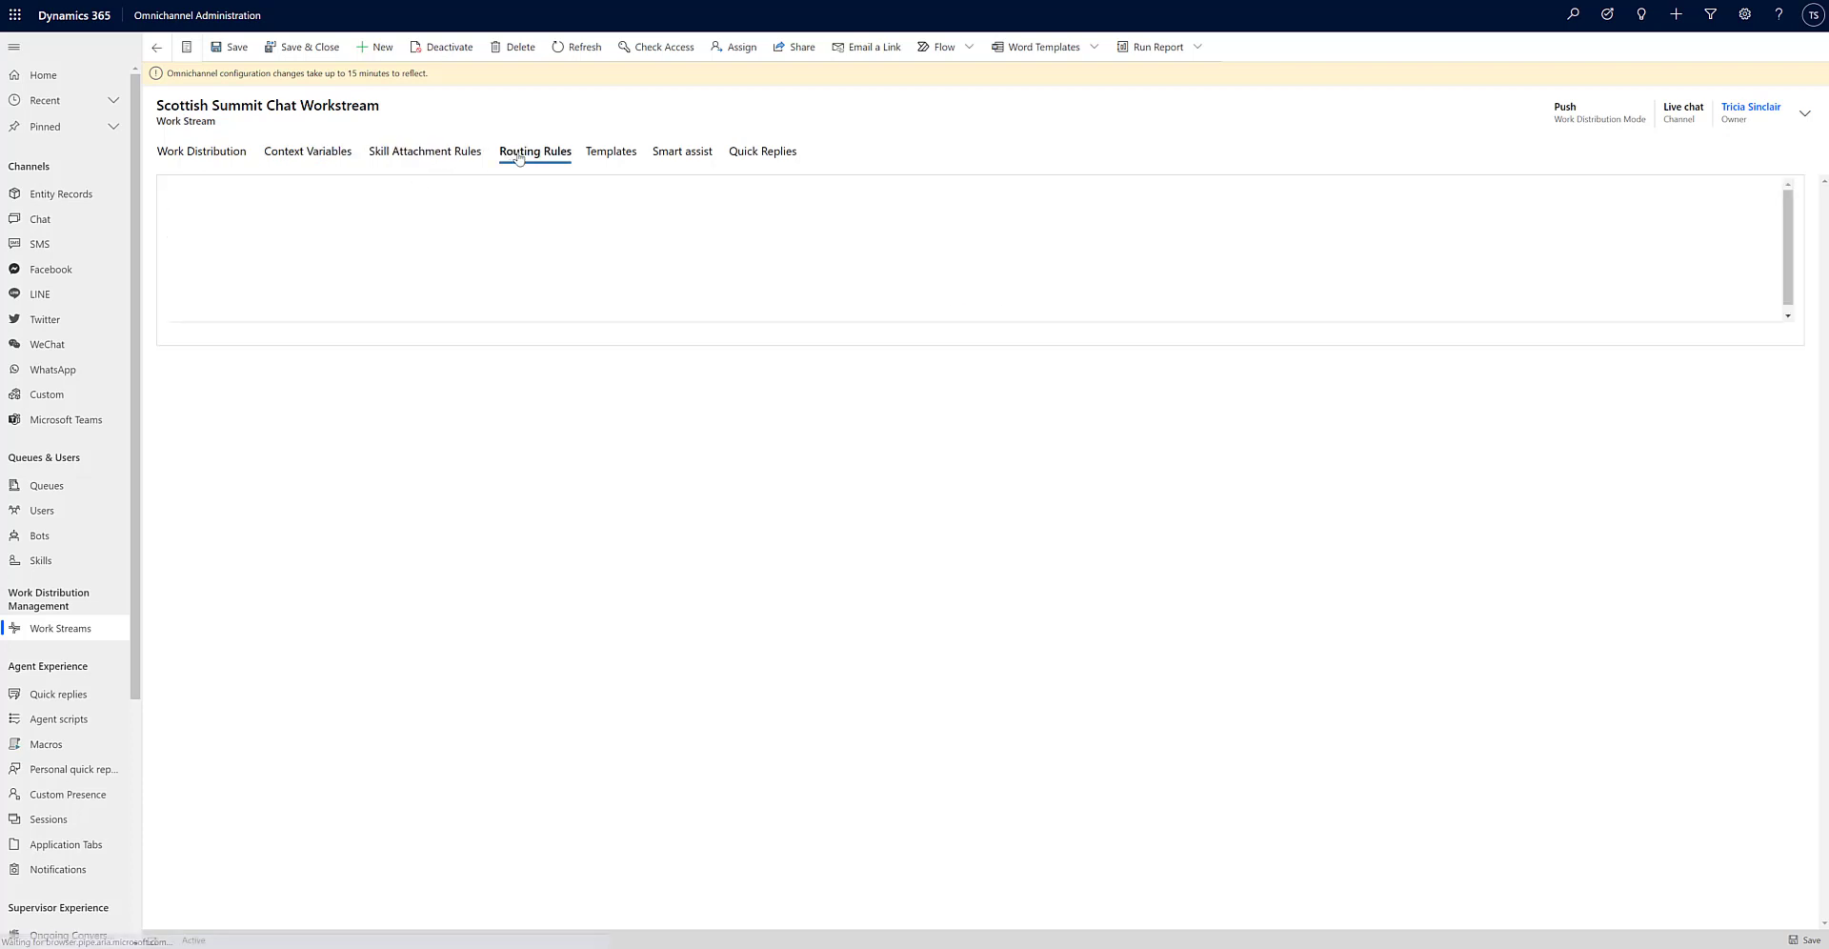
left_click(1323, 192)
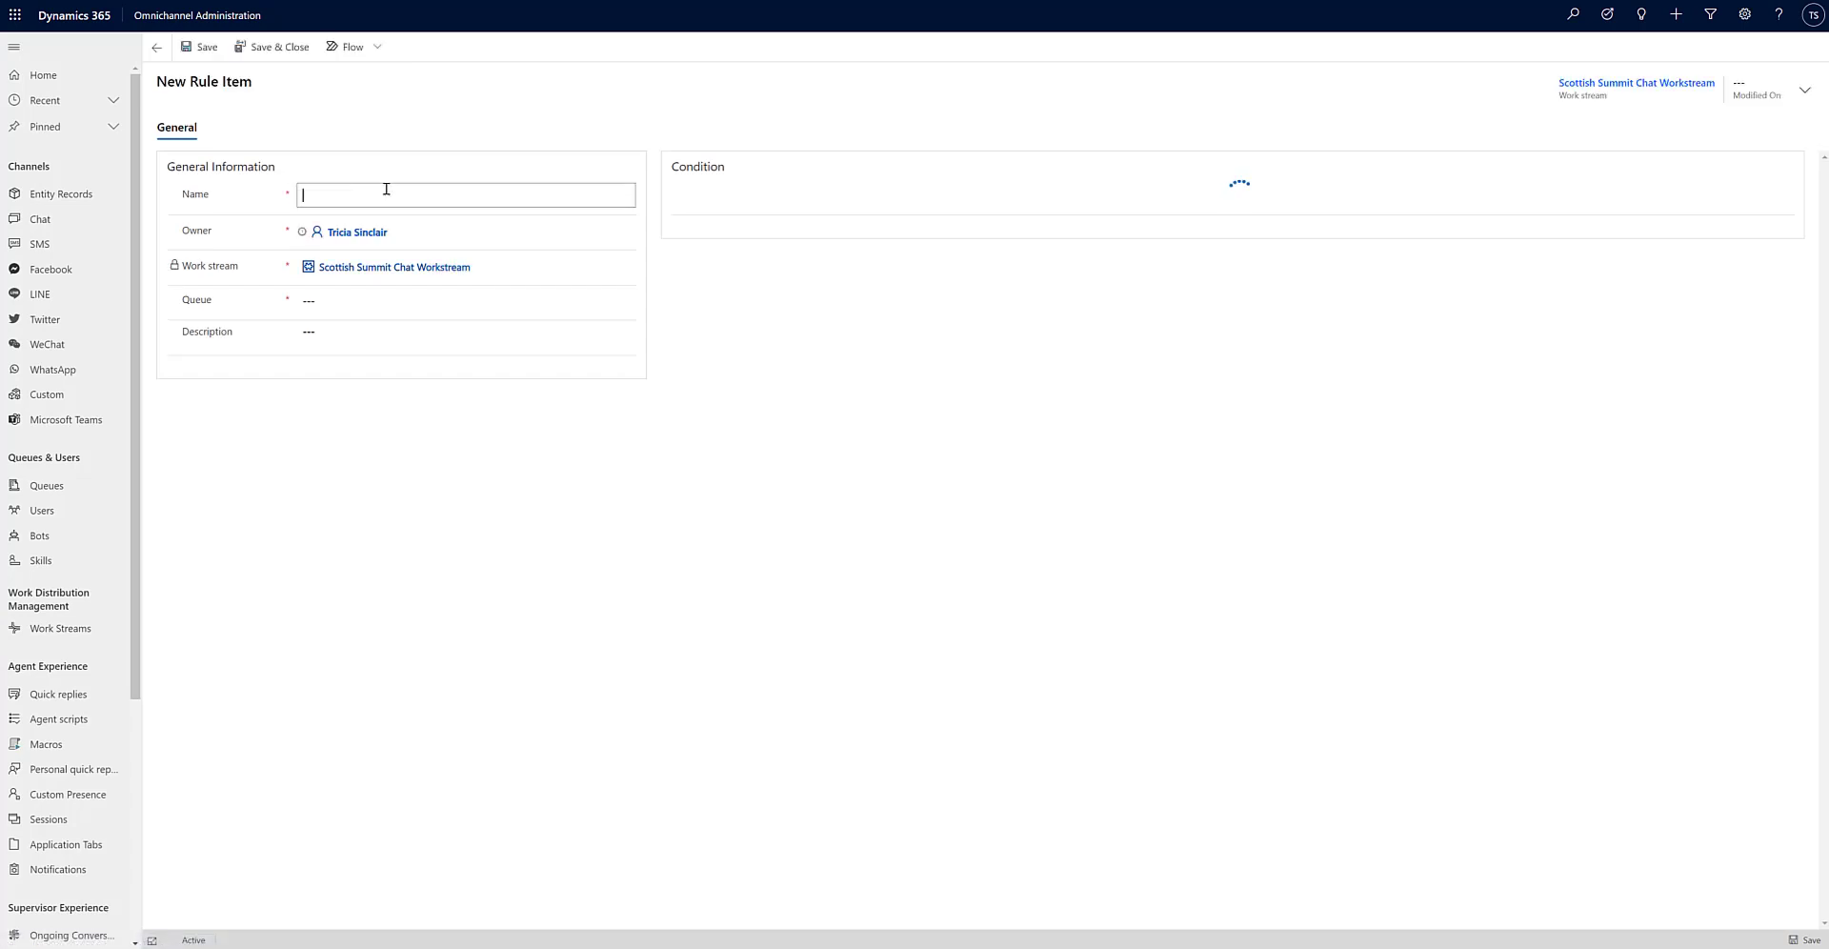
type("Default Routing Rule")
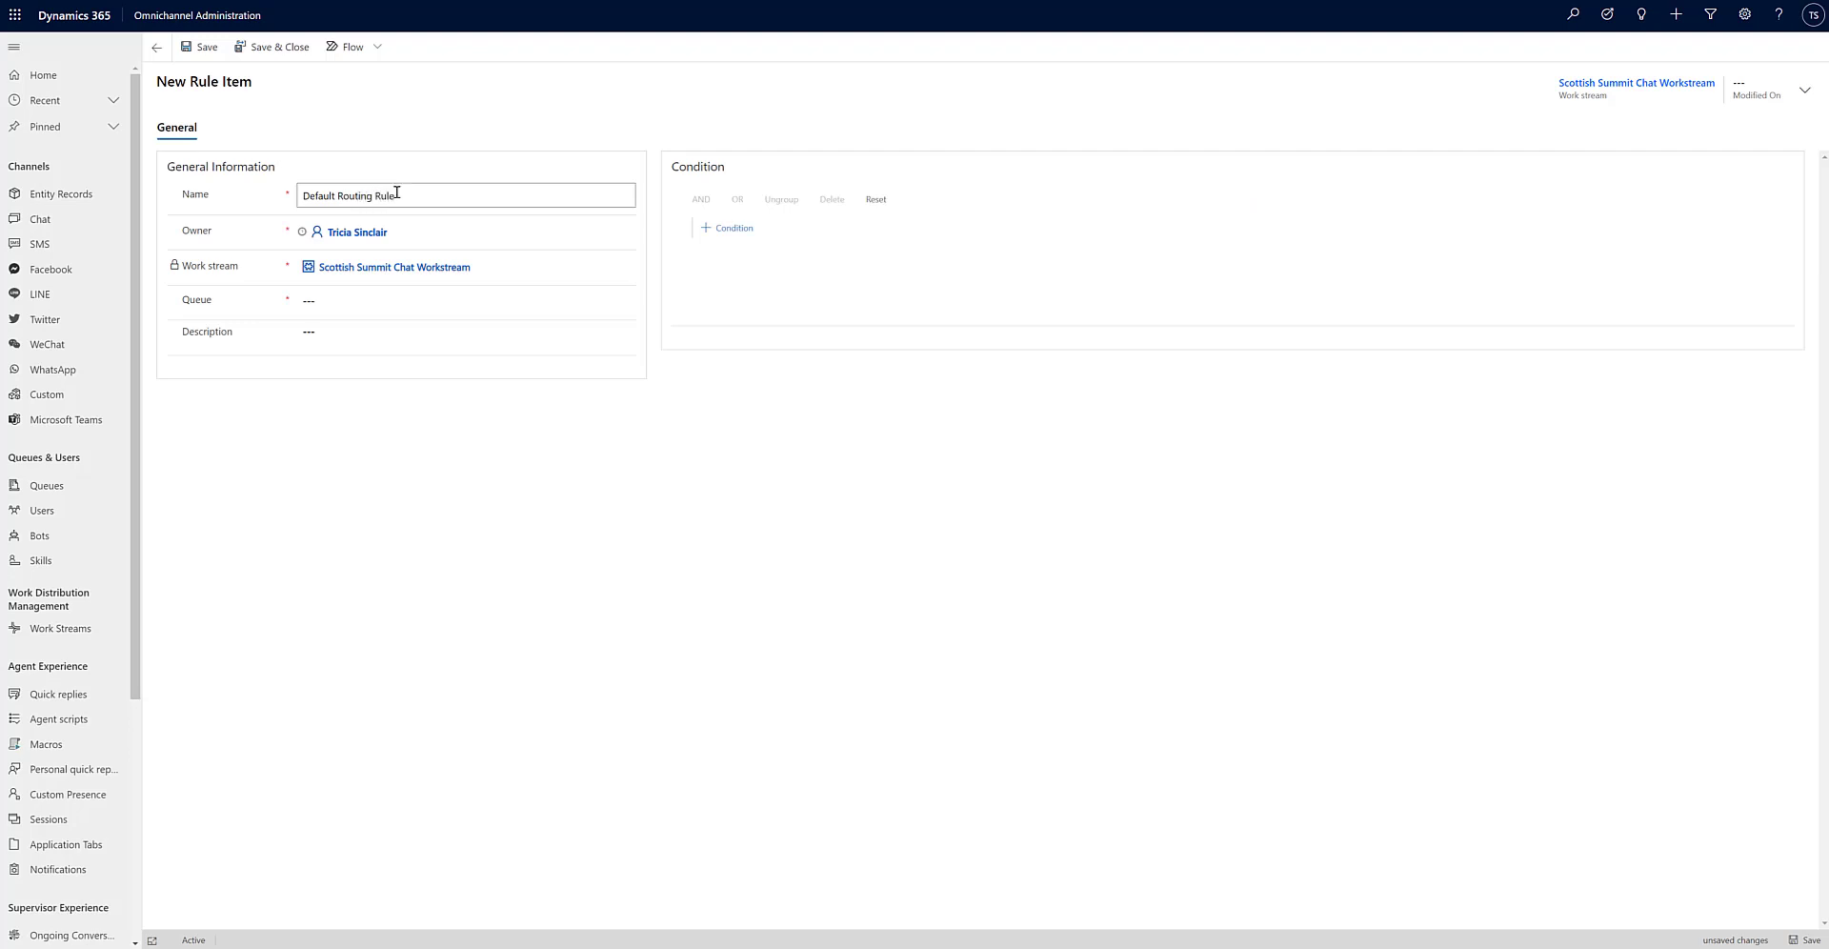
left_click(404, 300)
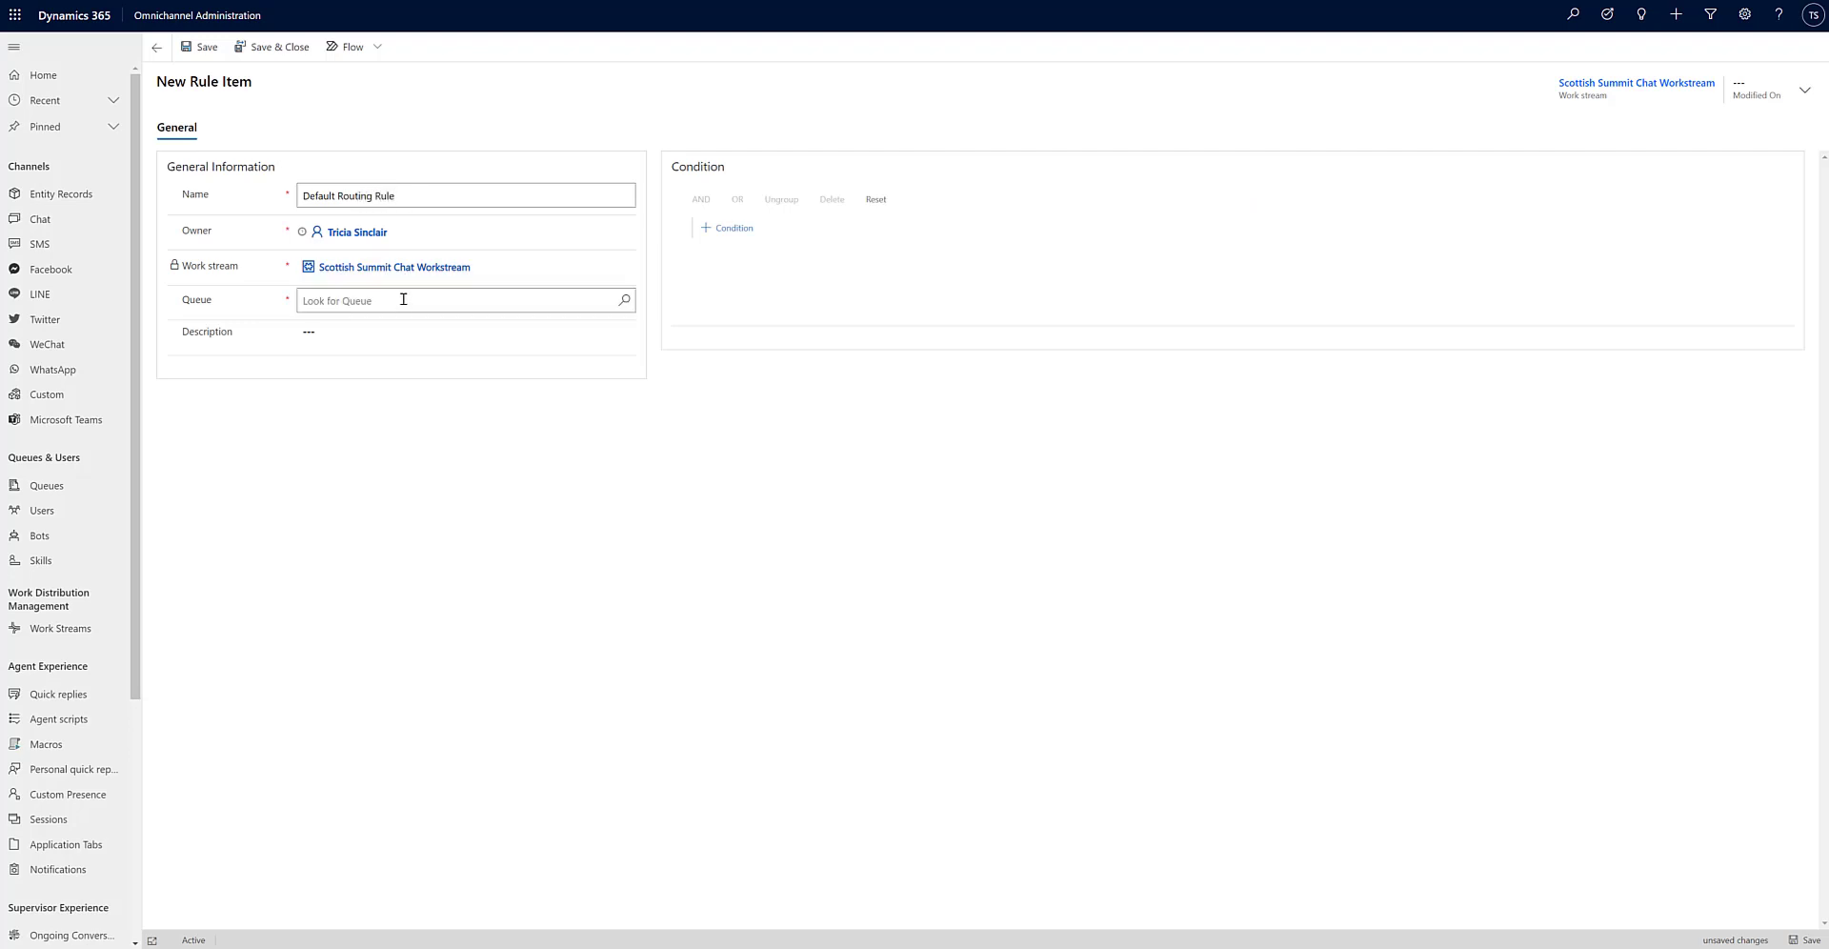
left_click(626, 301)
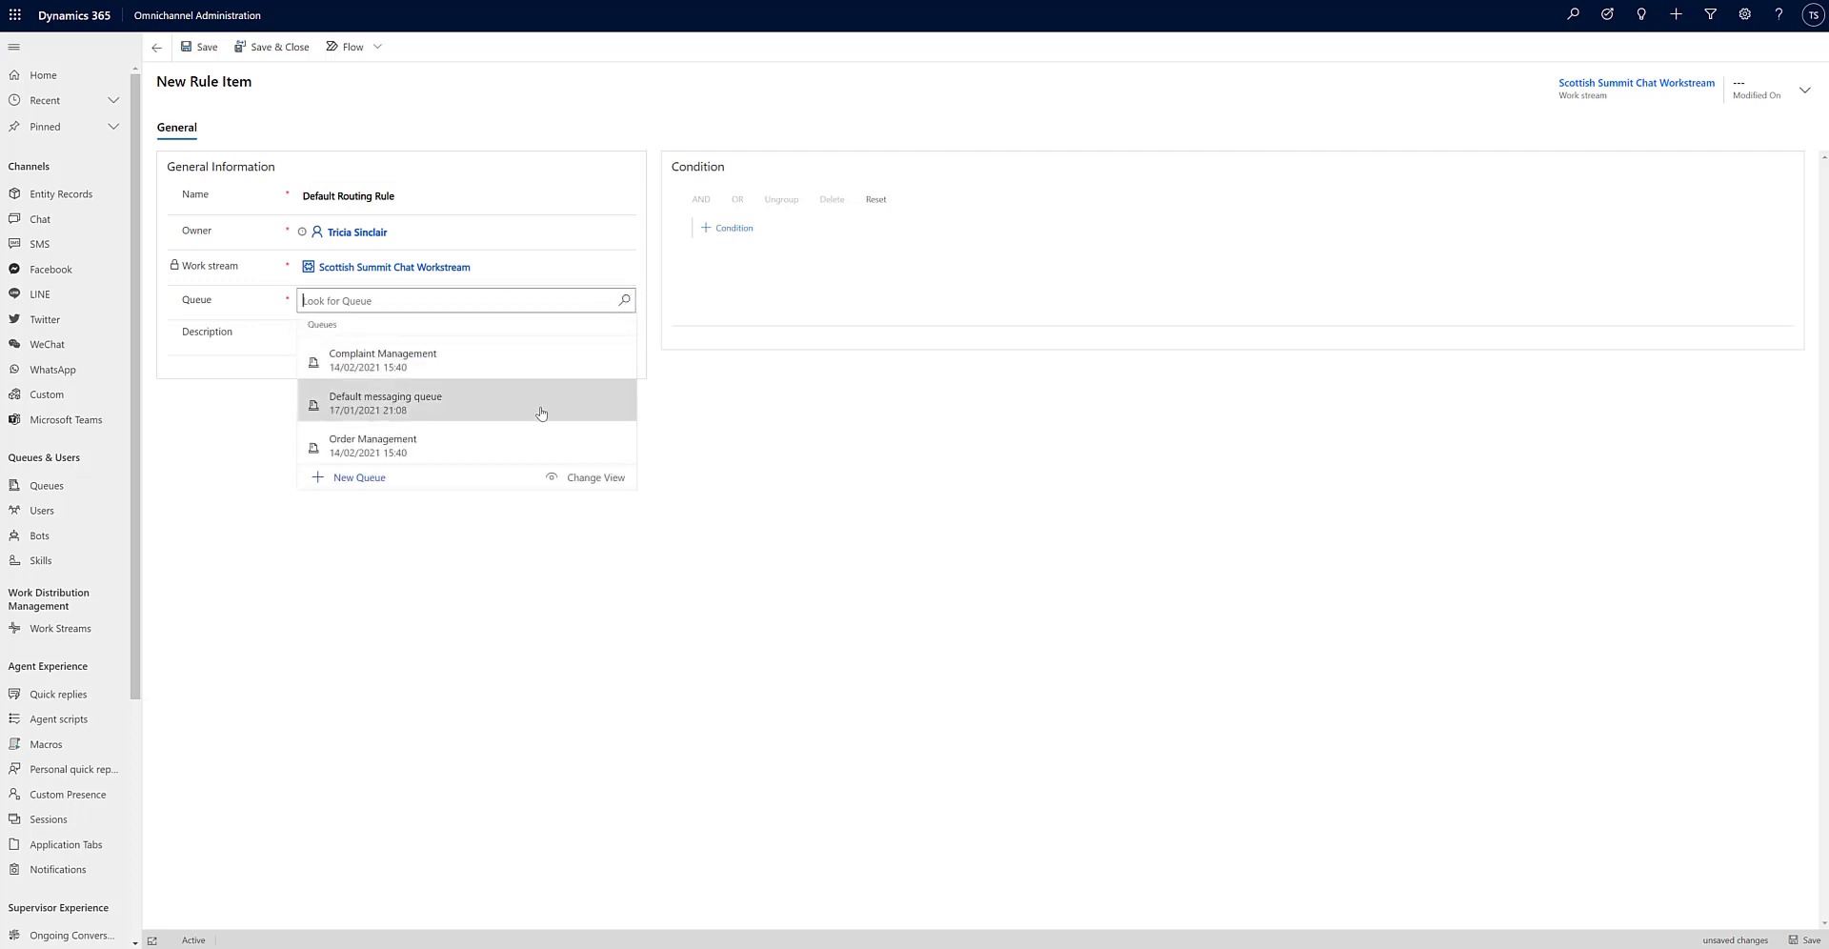
left_click(541, 409)
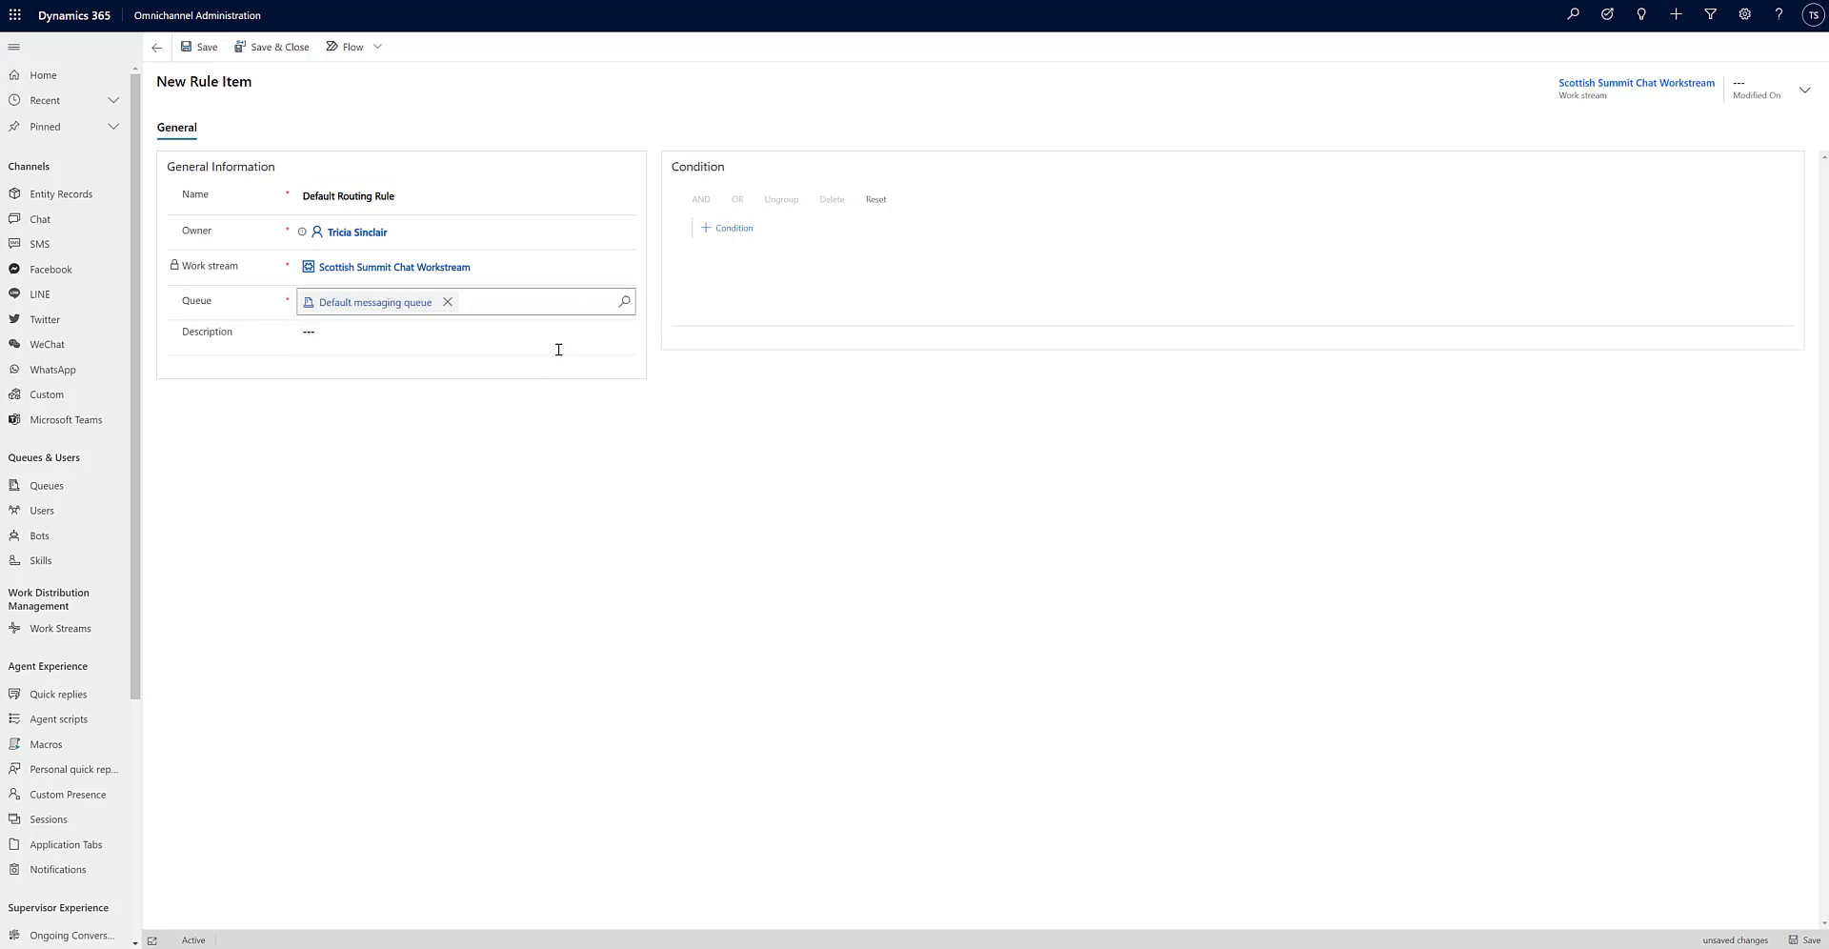
left_click(755, 293)
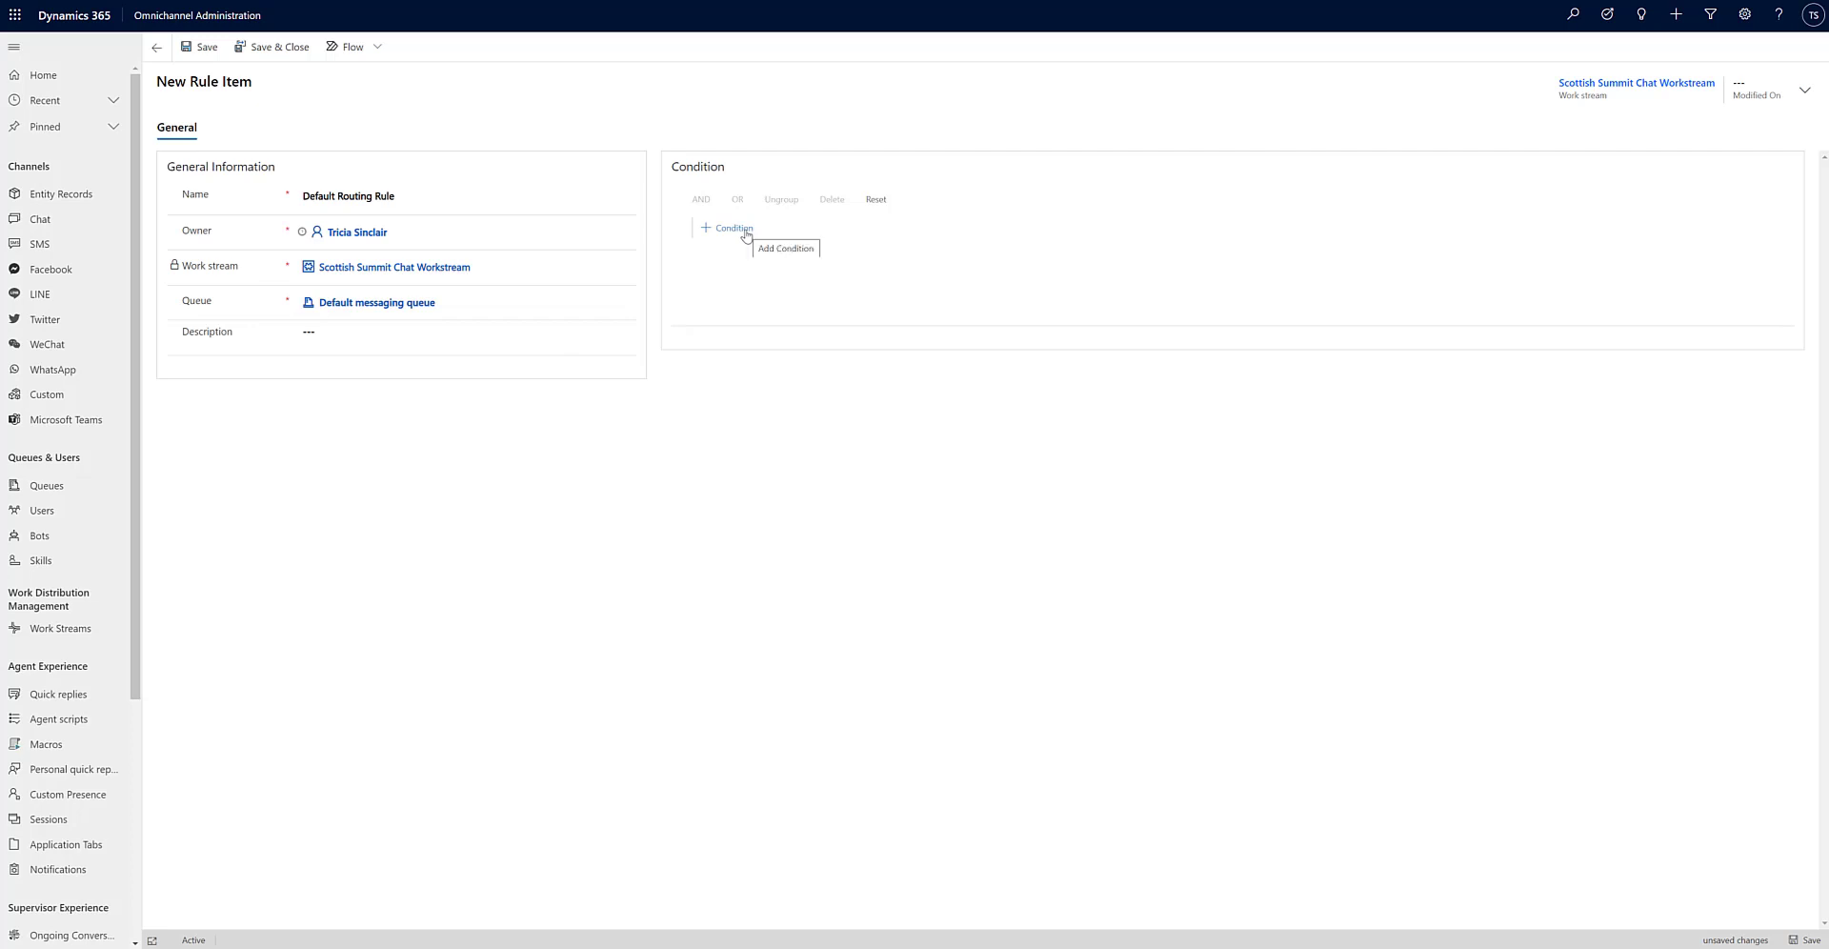
Add the condition Context variable ChatReason Equals General Enquiry to the Default Routing Rule, and save and close it.
left_click(745, 231)
left_click(853, 233)
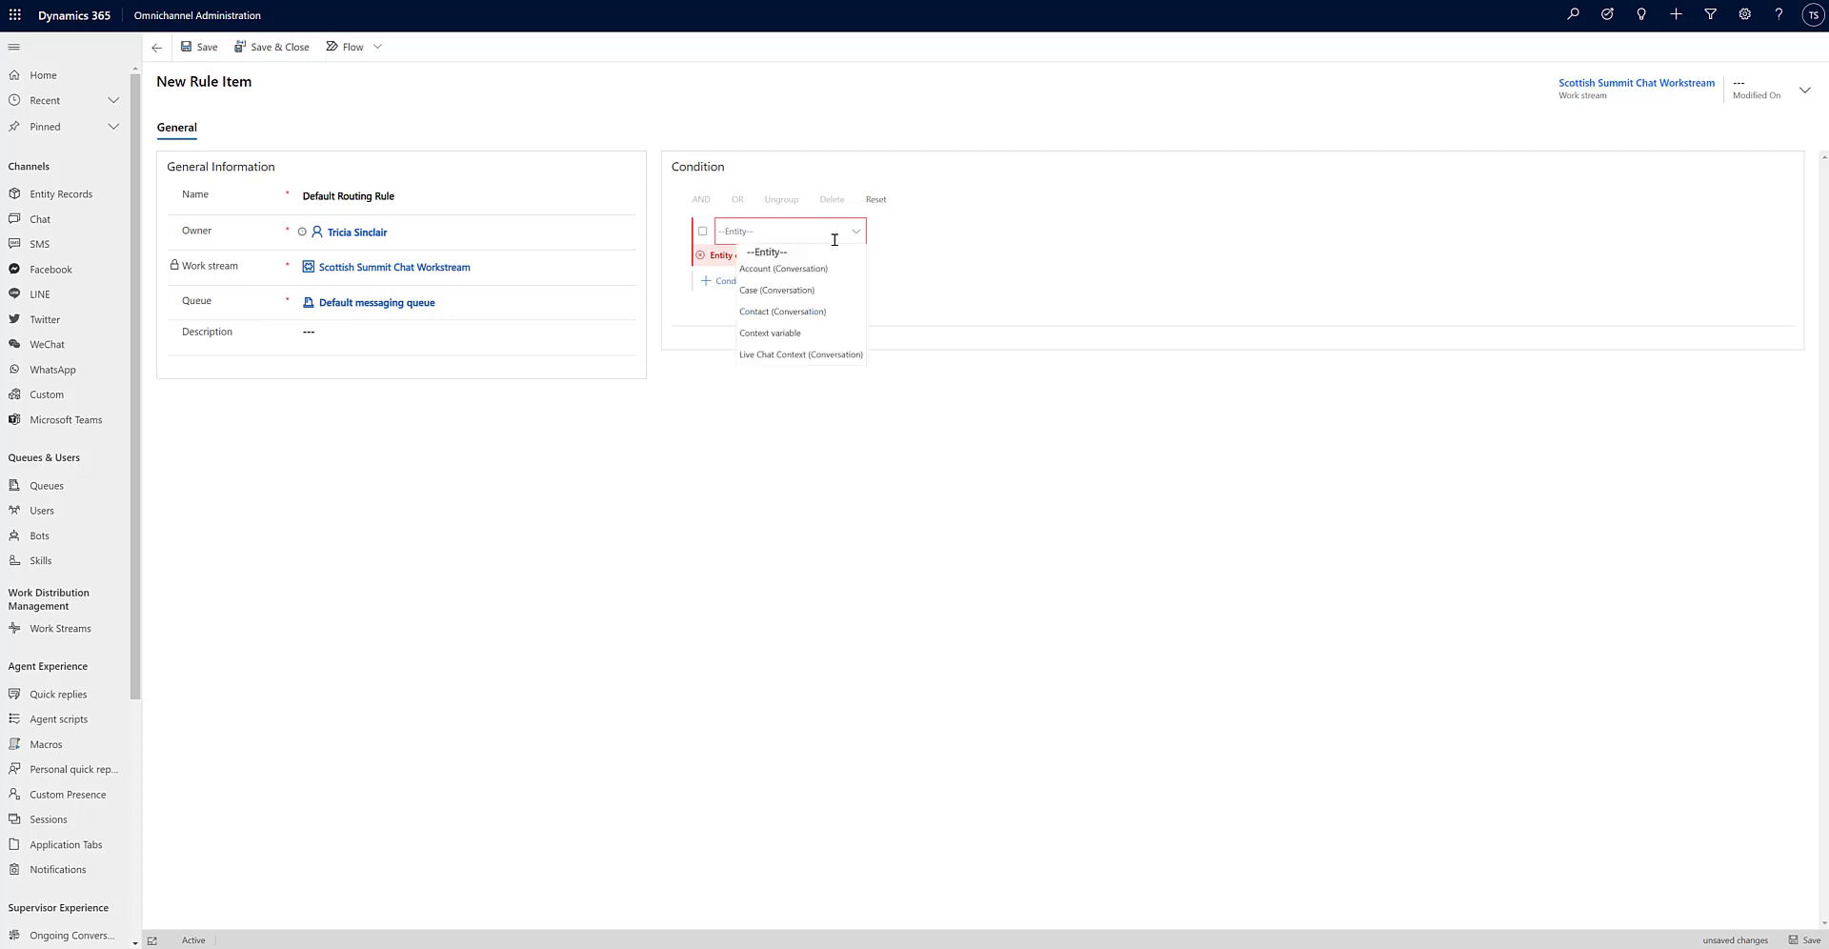
left_click(801, 333)
left_click(995, 231)
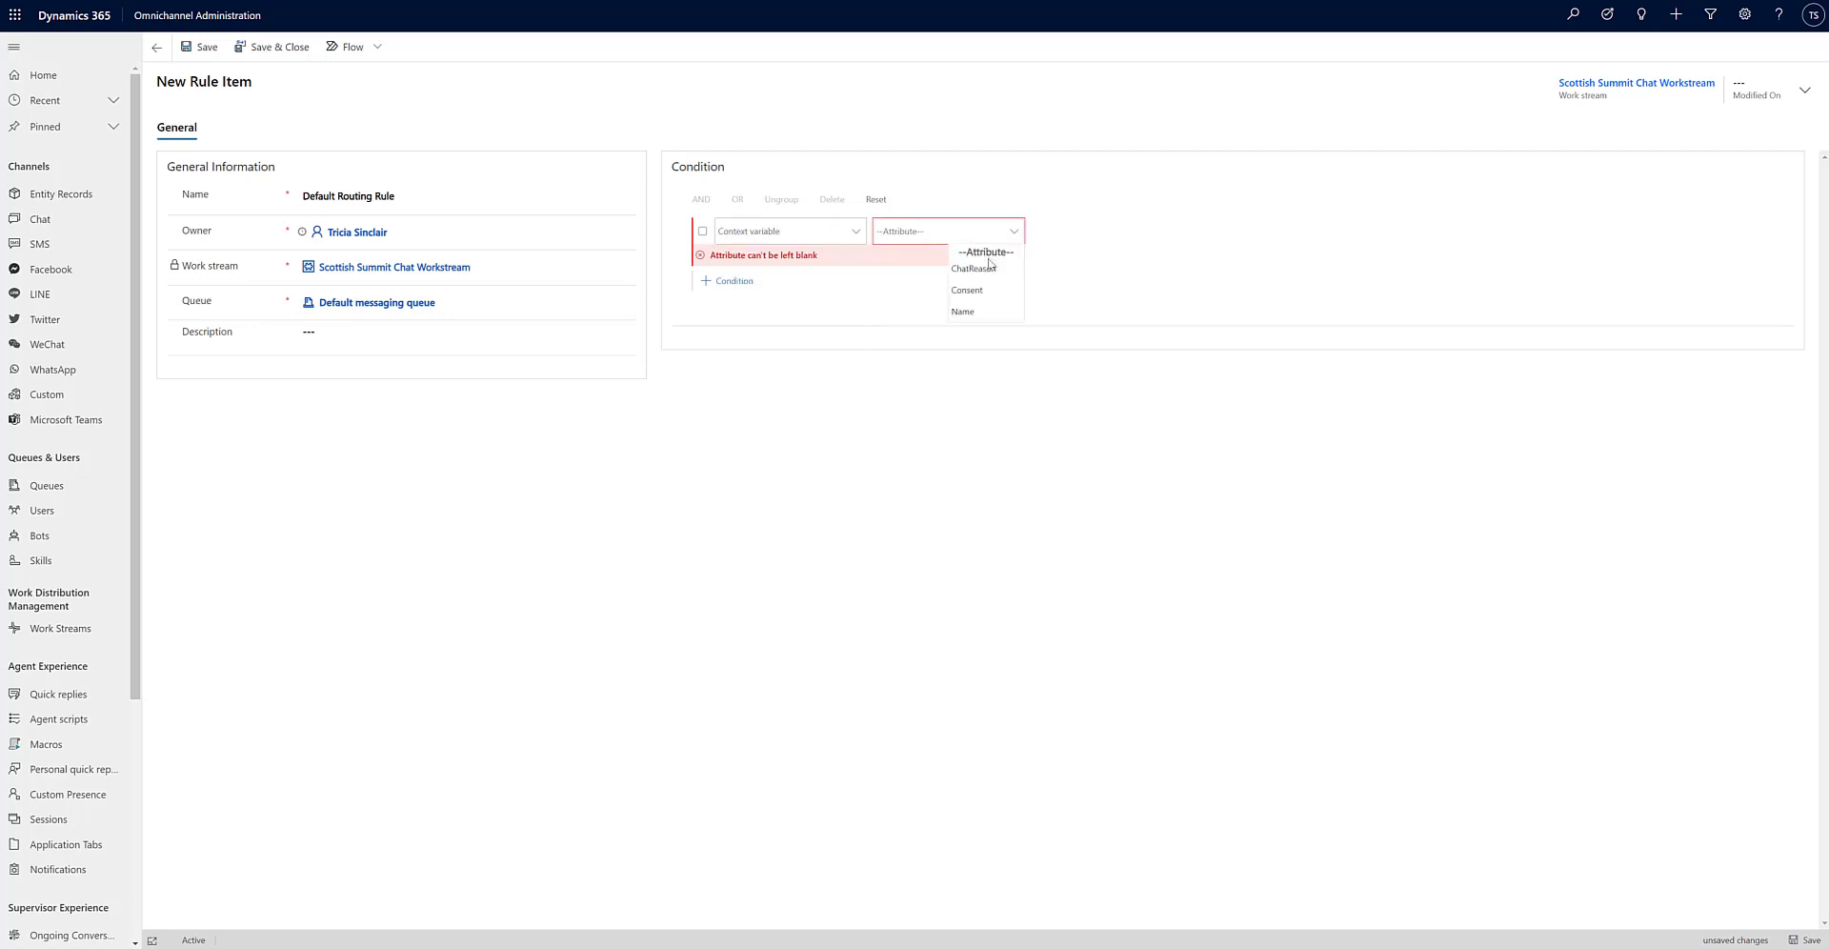
left_click(990, 267)
left_click(1129, 231)
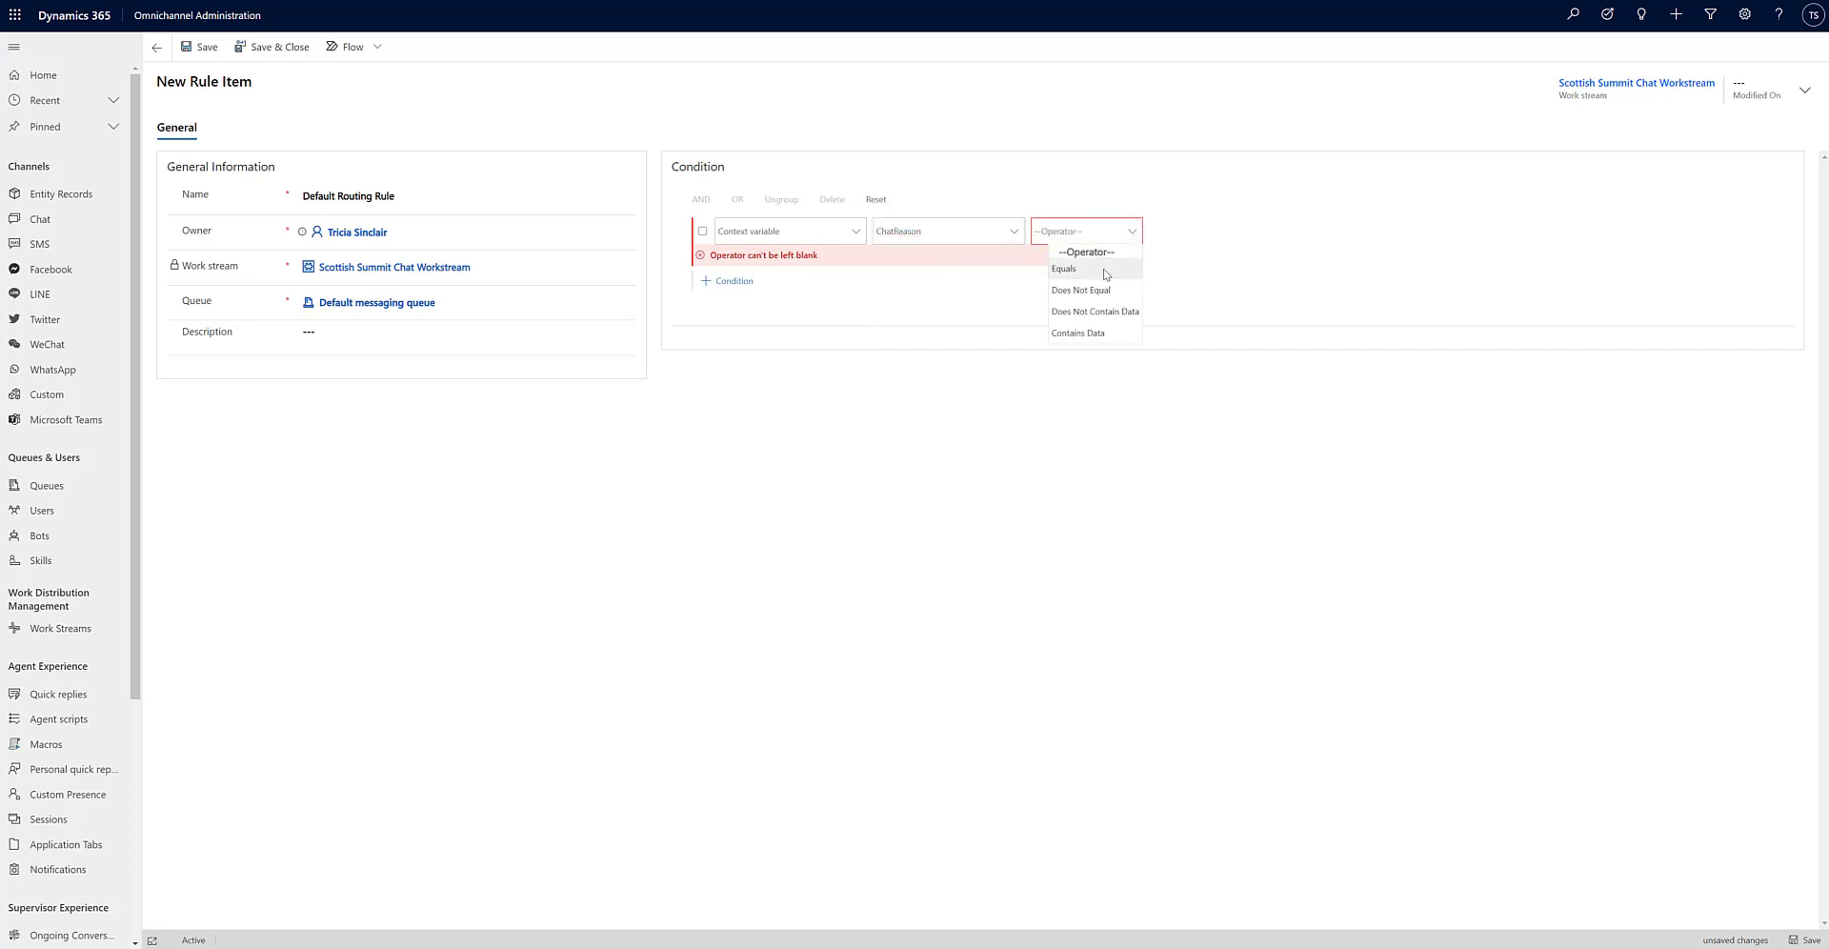
left_click(1104, 271)
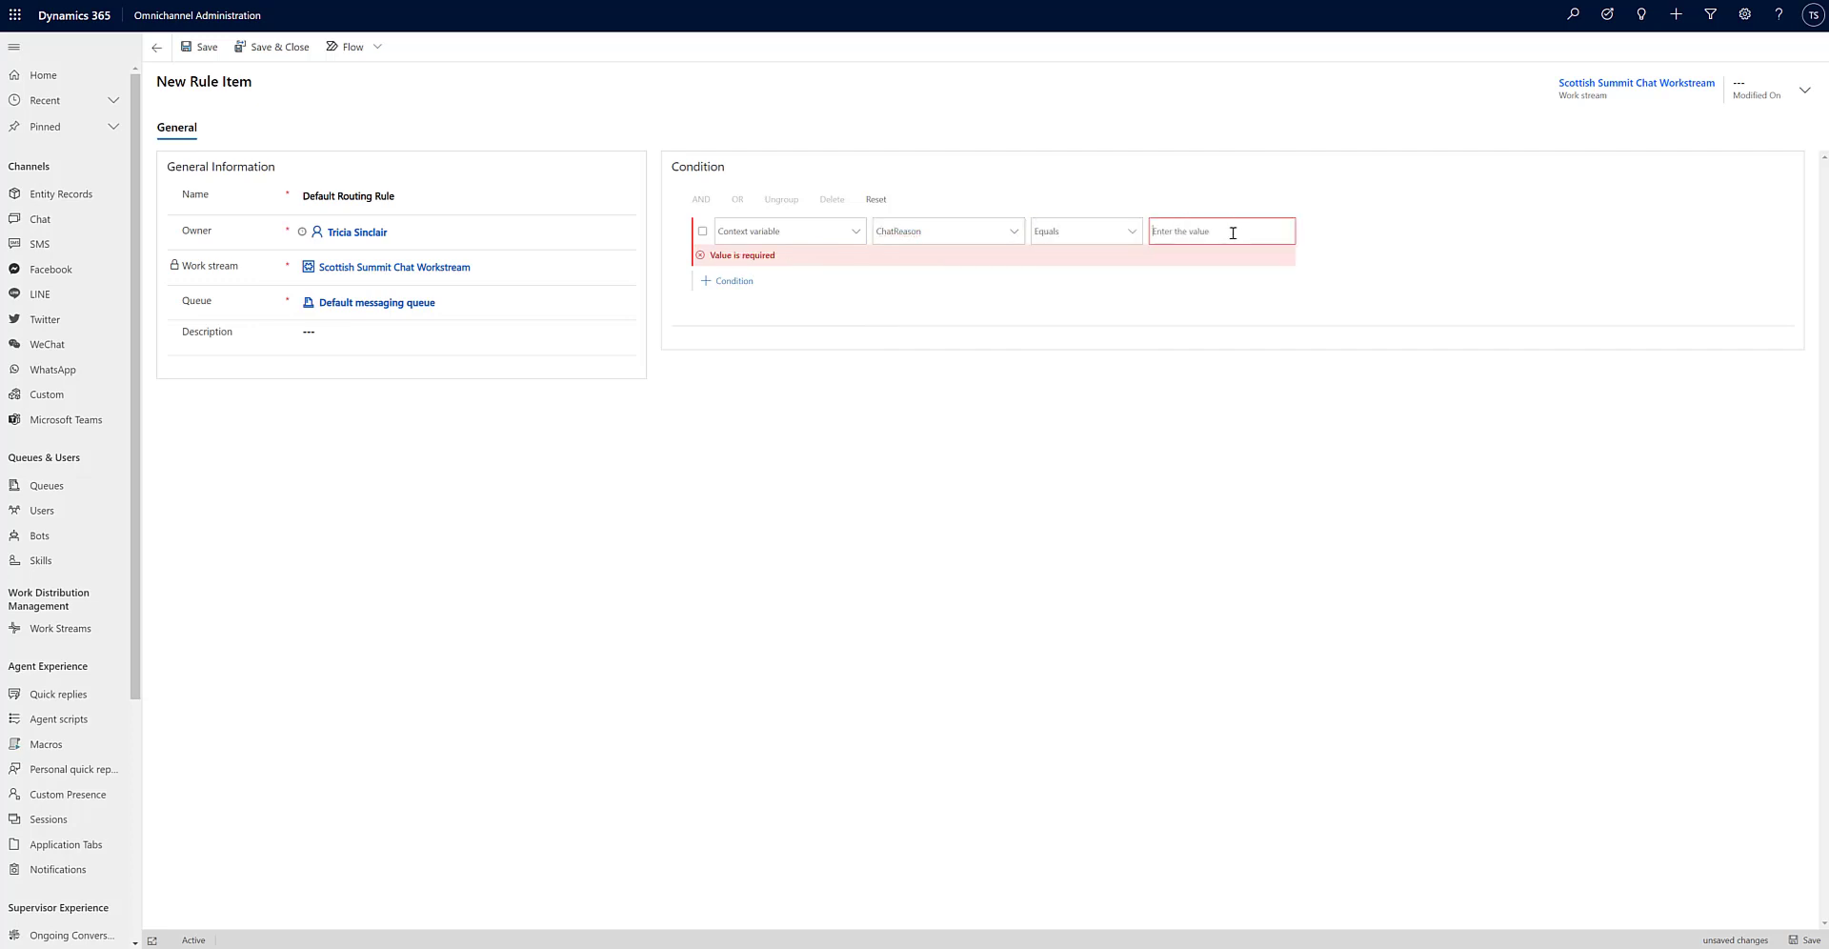
type("General Enquiry")
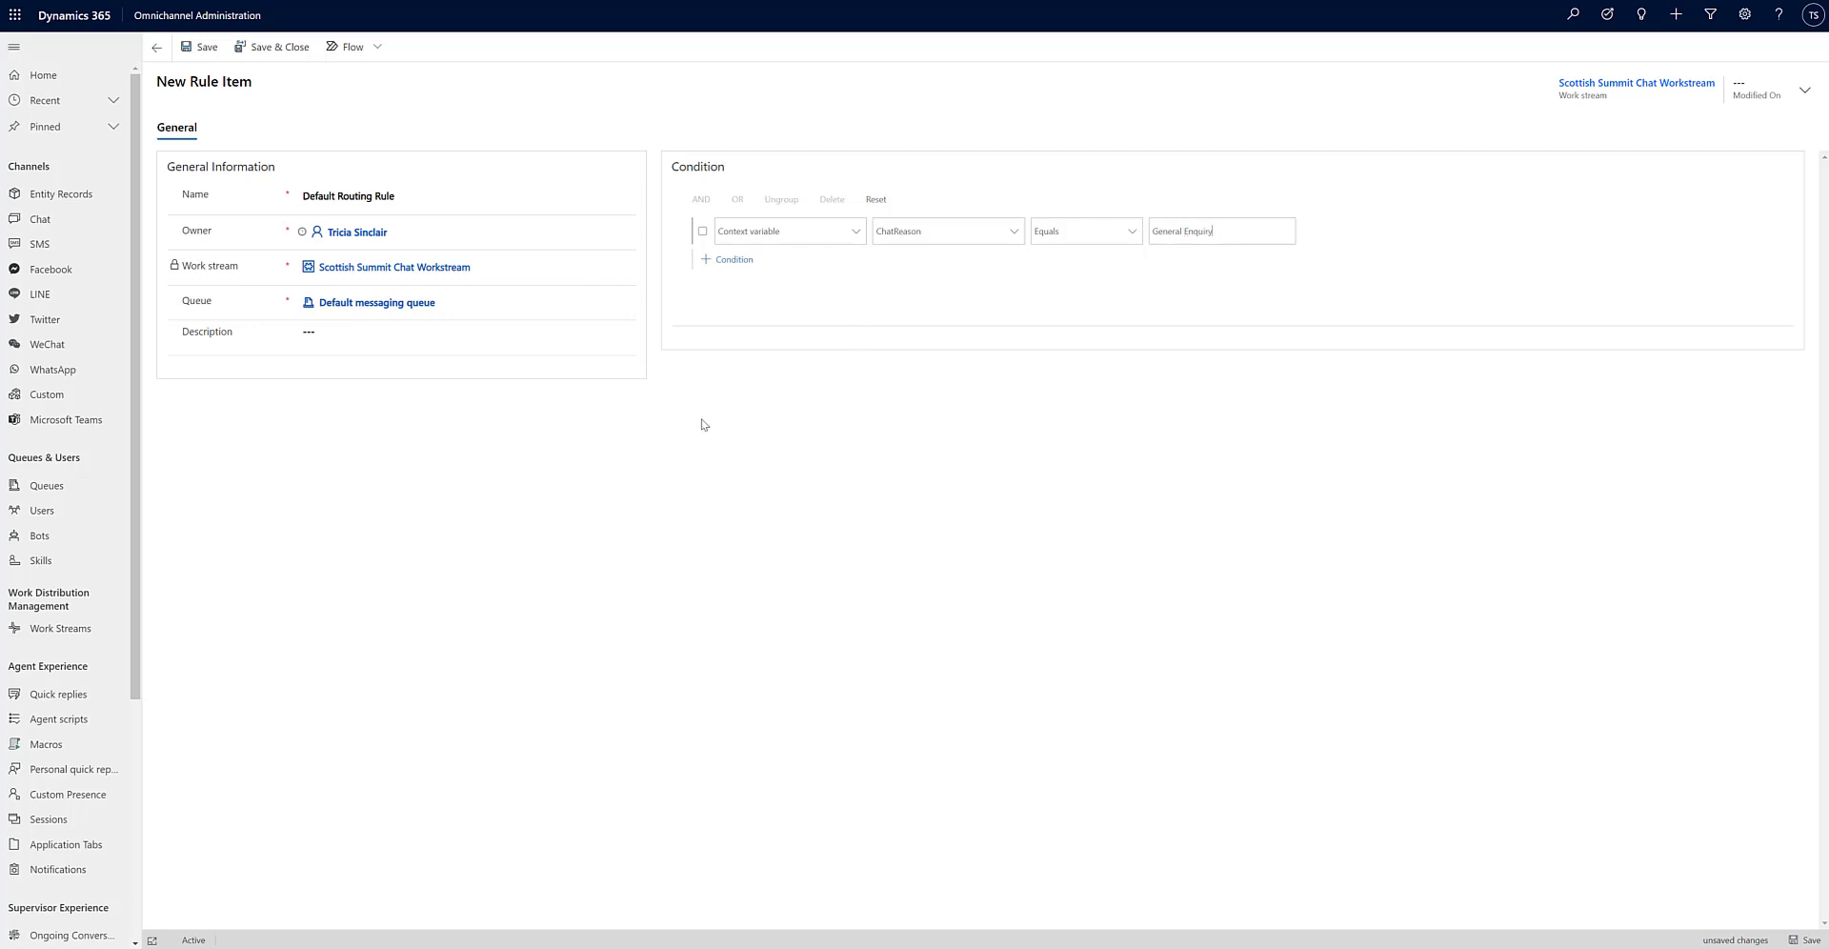
left_click(275, 47)
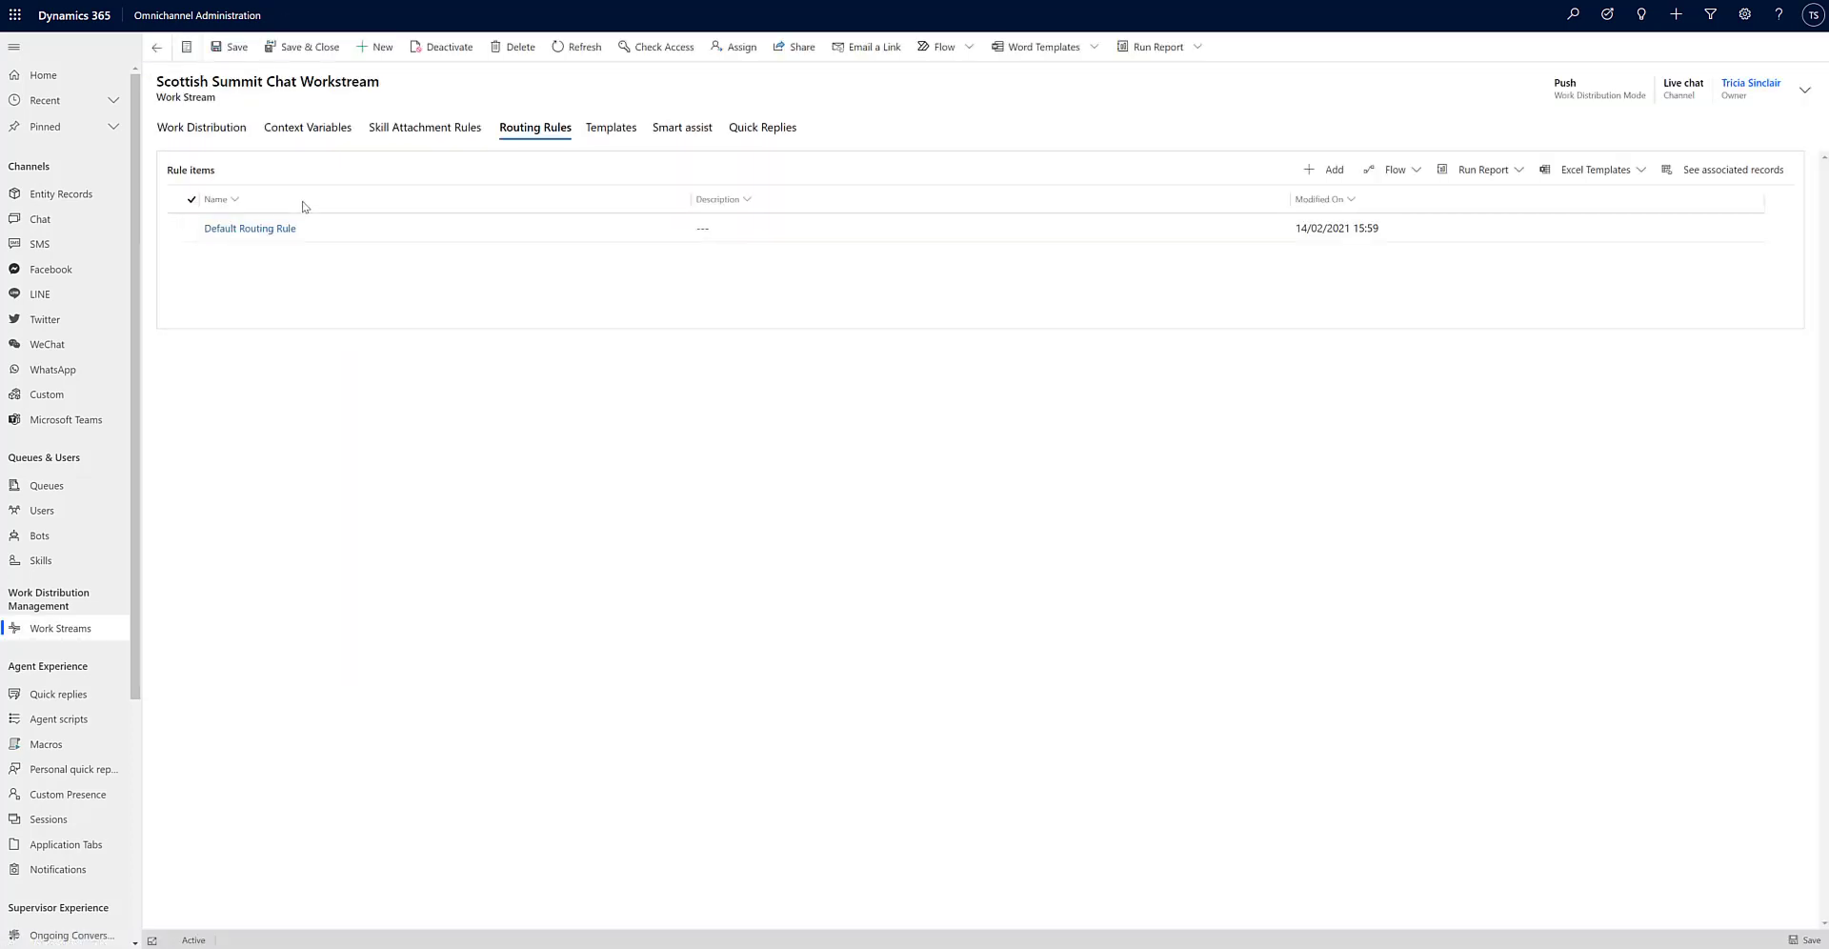
Create another rule item for the work stream named Order Management and assign it to the Order Management queue.
left_click(1318, 170)
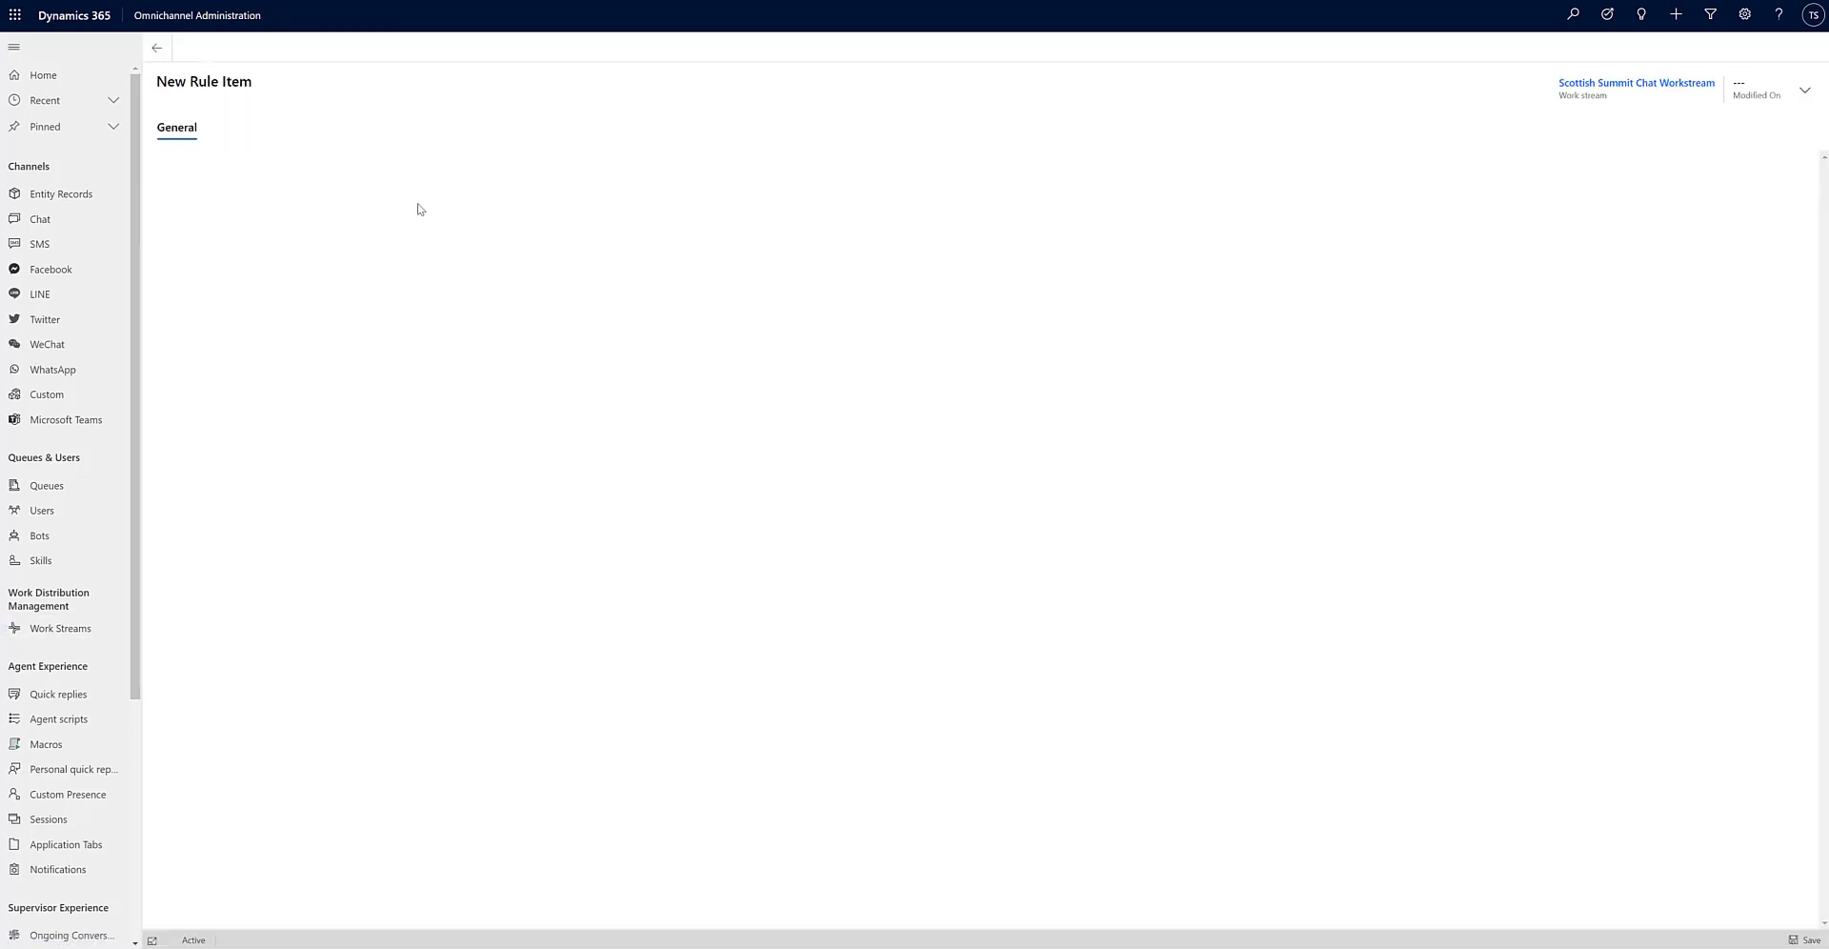
type("c")
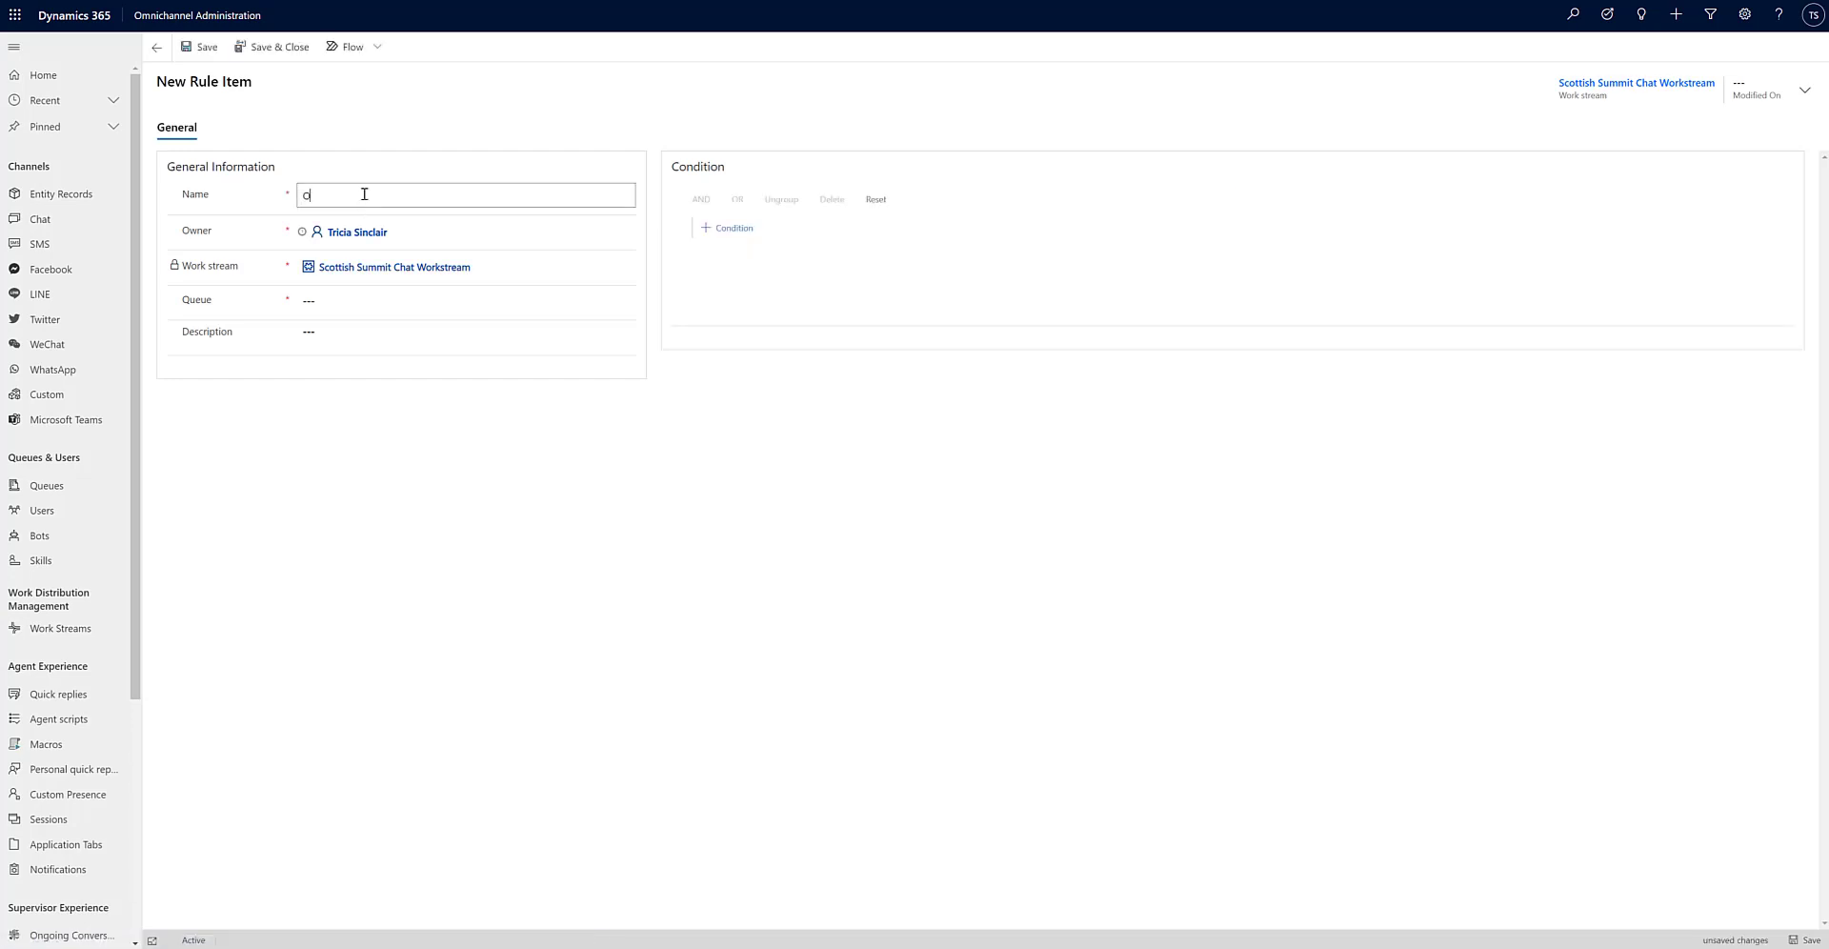
type("rder Management")
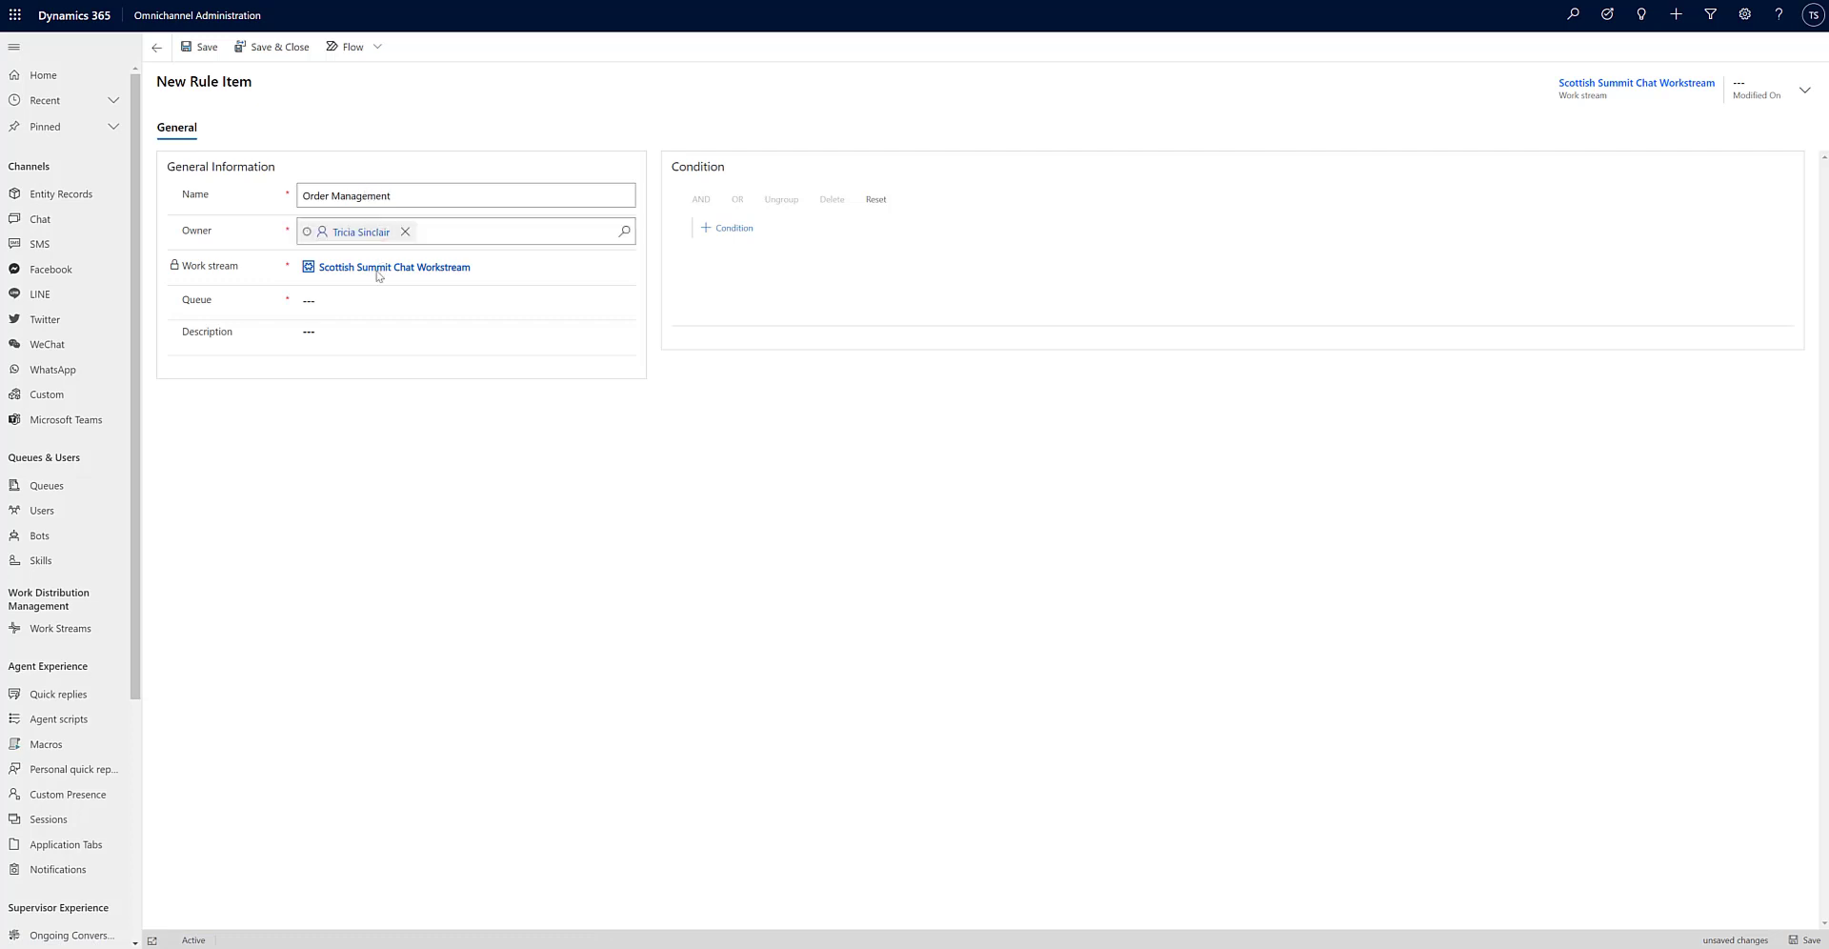
left_click(362, 300)
left_click(625, 300)
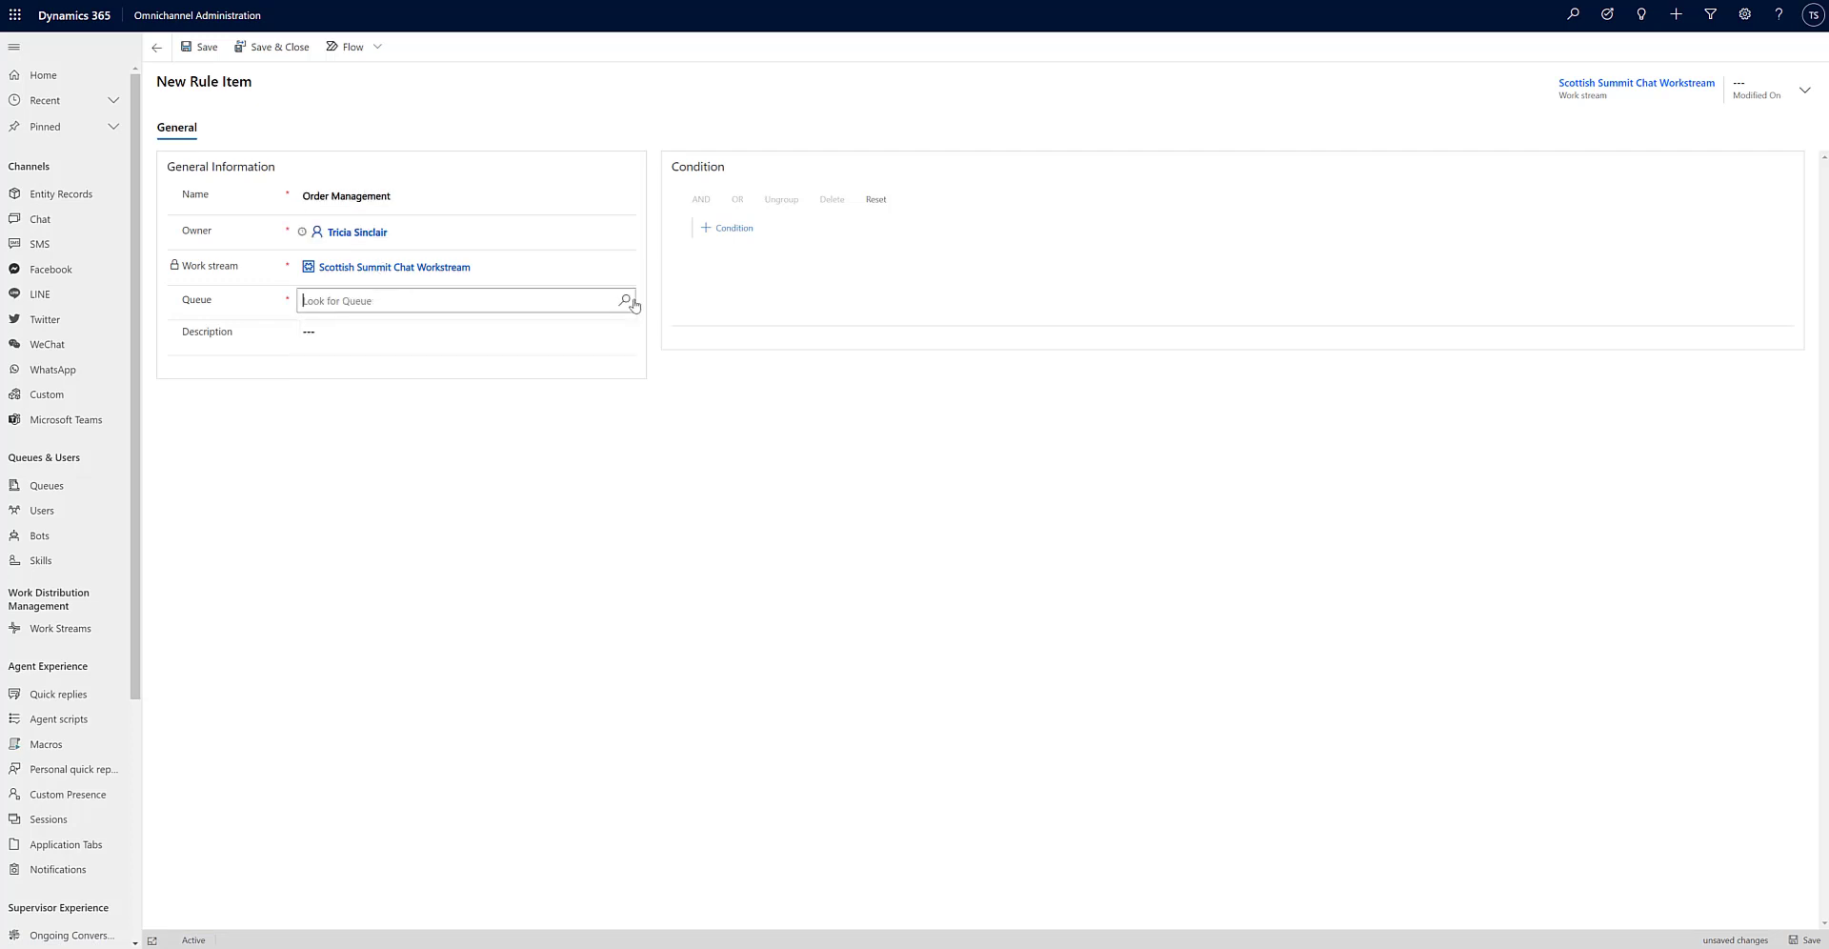
left_click(461, 436)
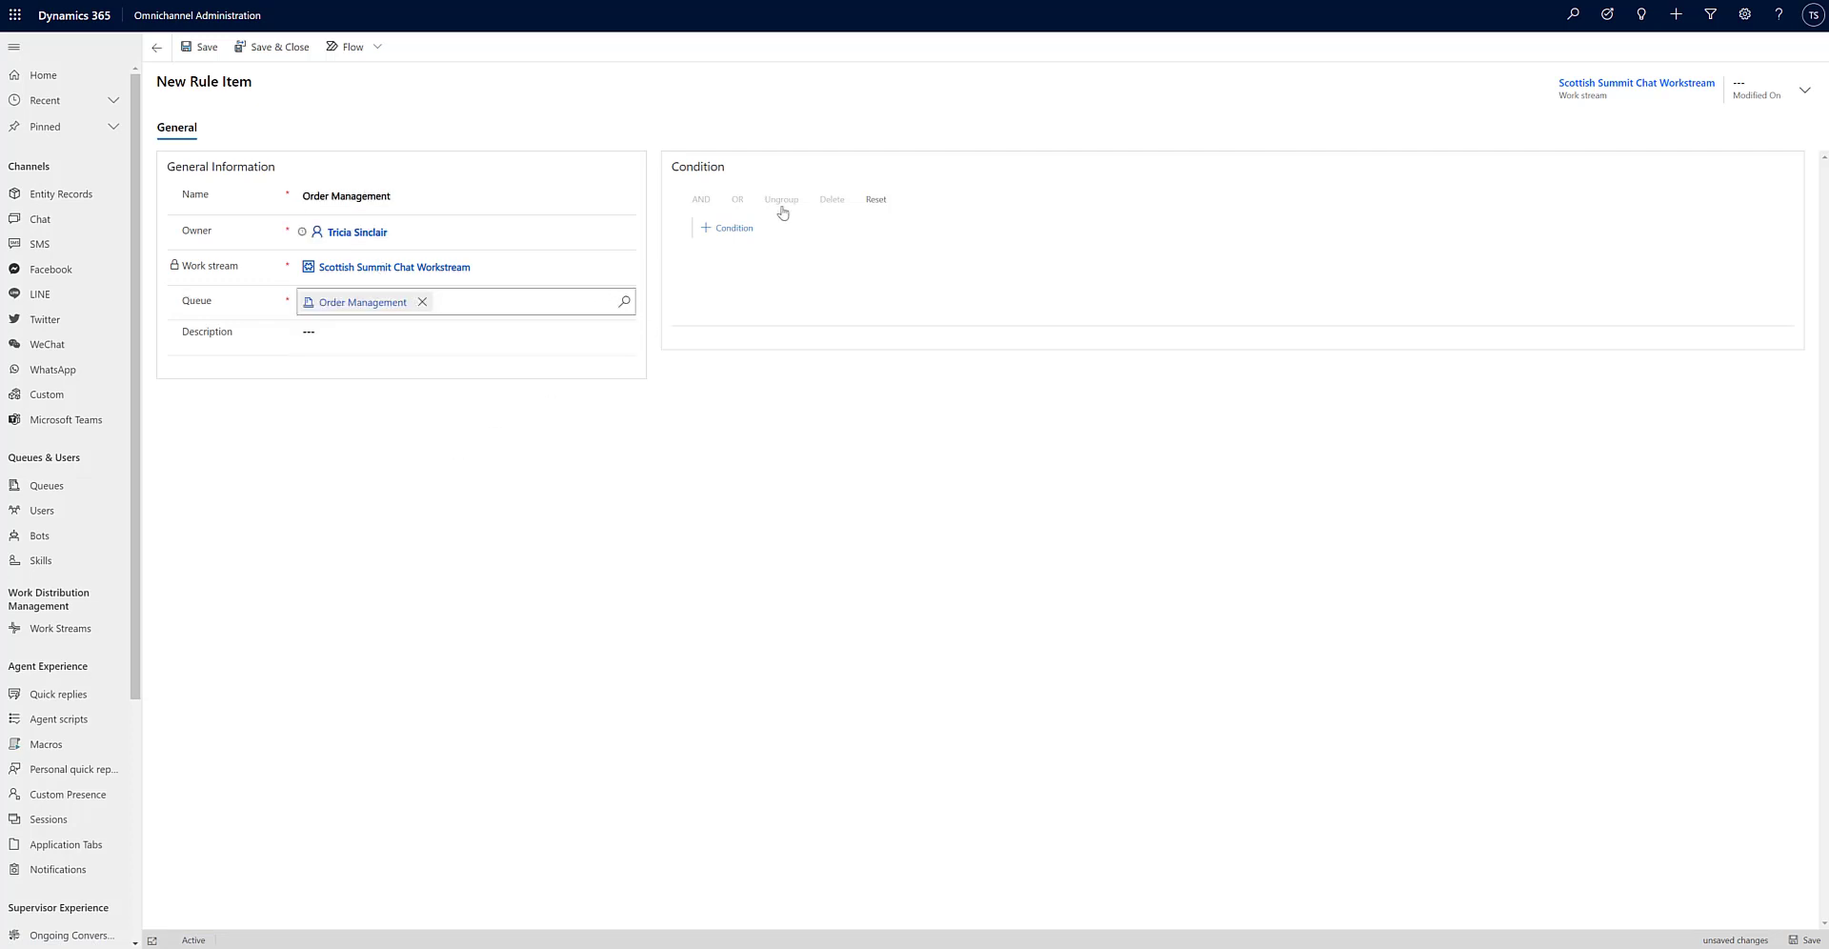
Add the condition Context variable ChatReason Equals Order Management to the Order Management rule item.
left_click(730, 227)
left_click(857, 231)
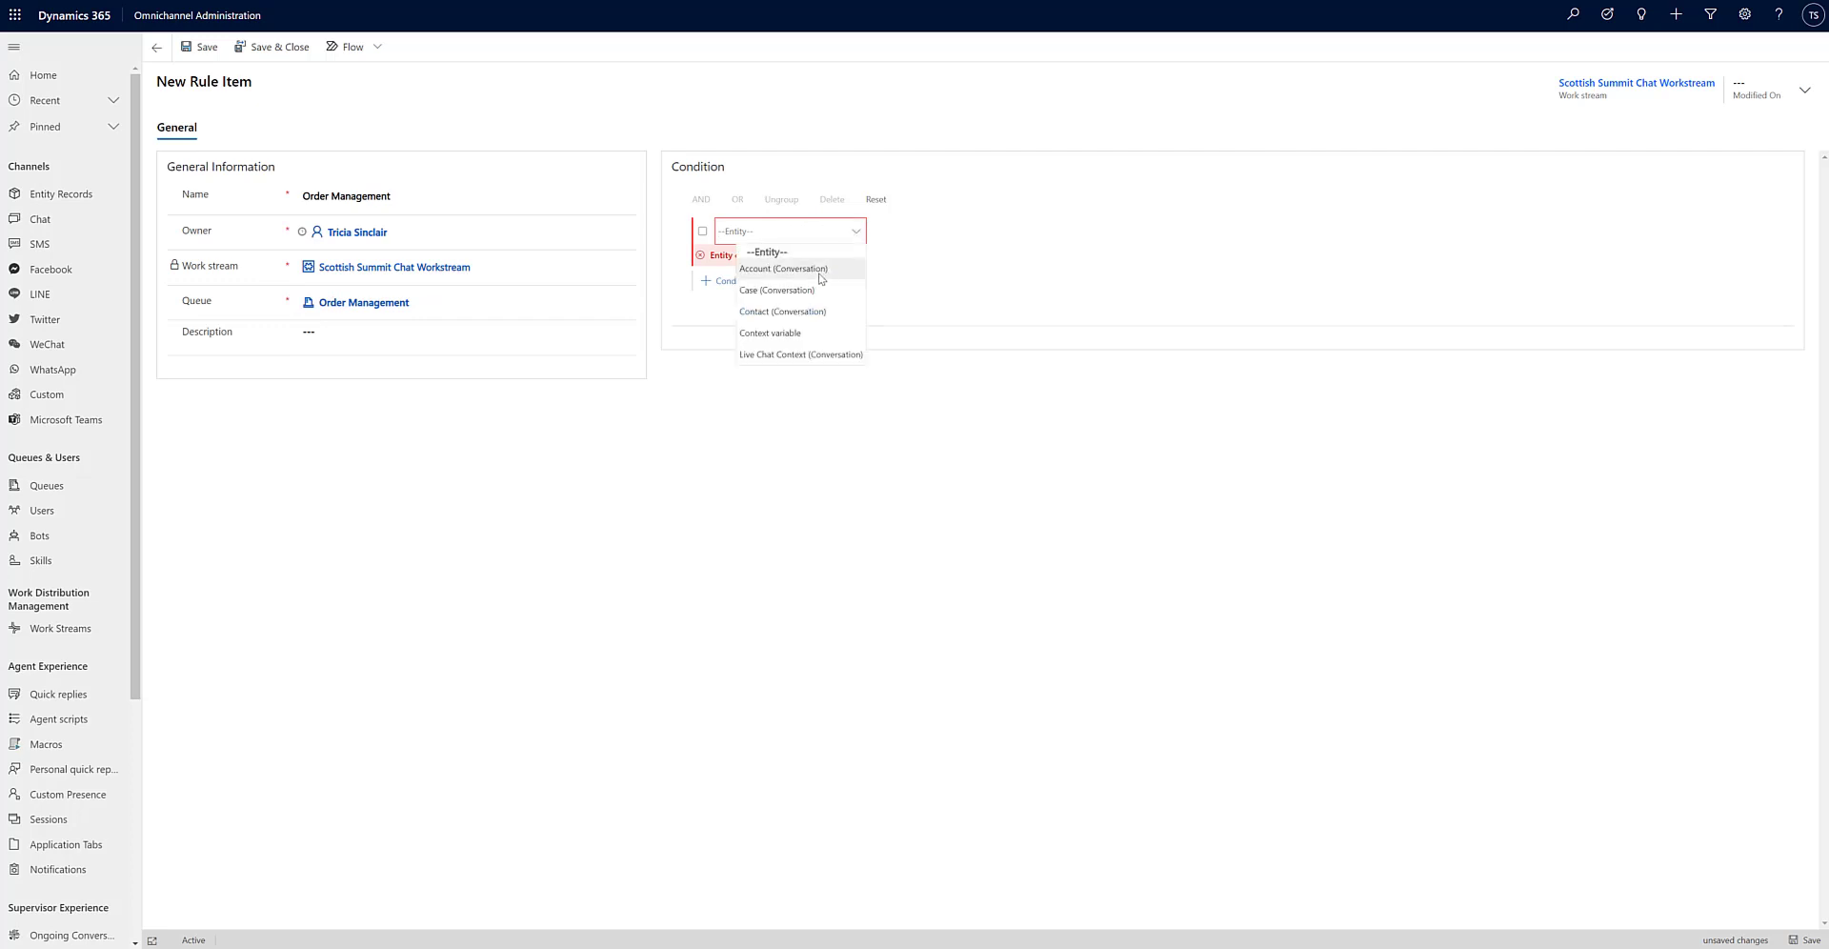
left_click(807, 339)
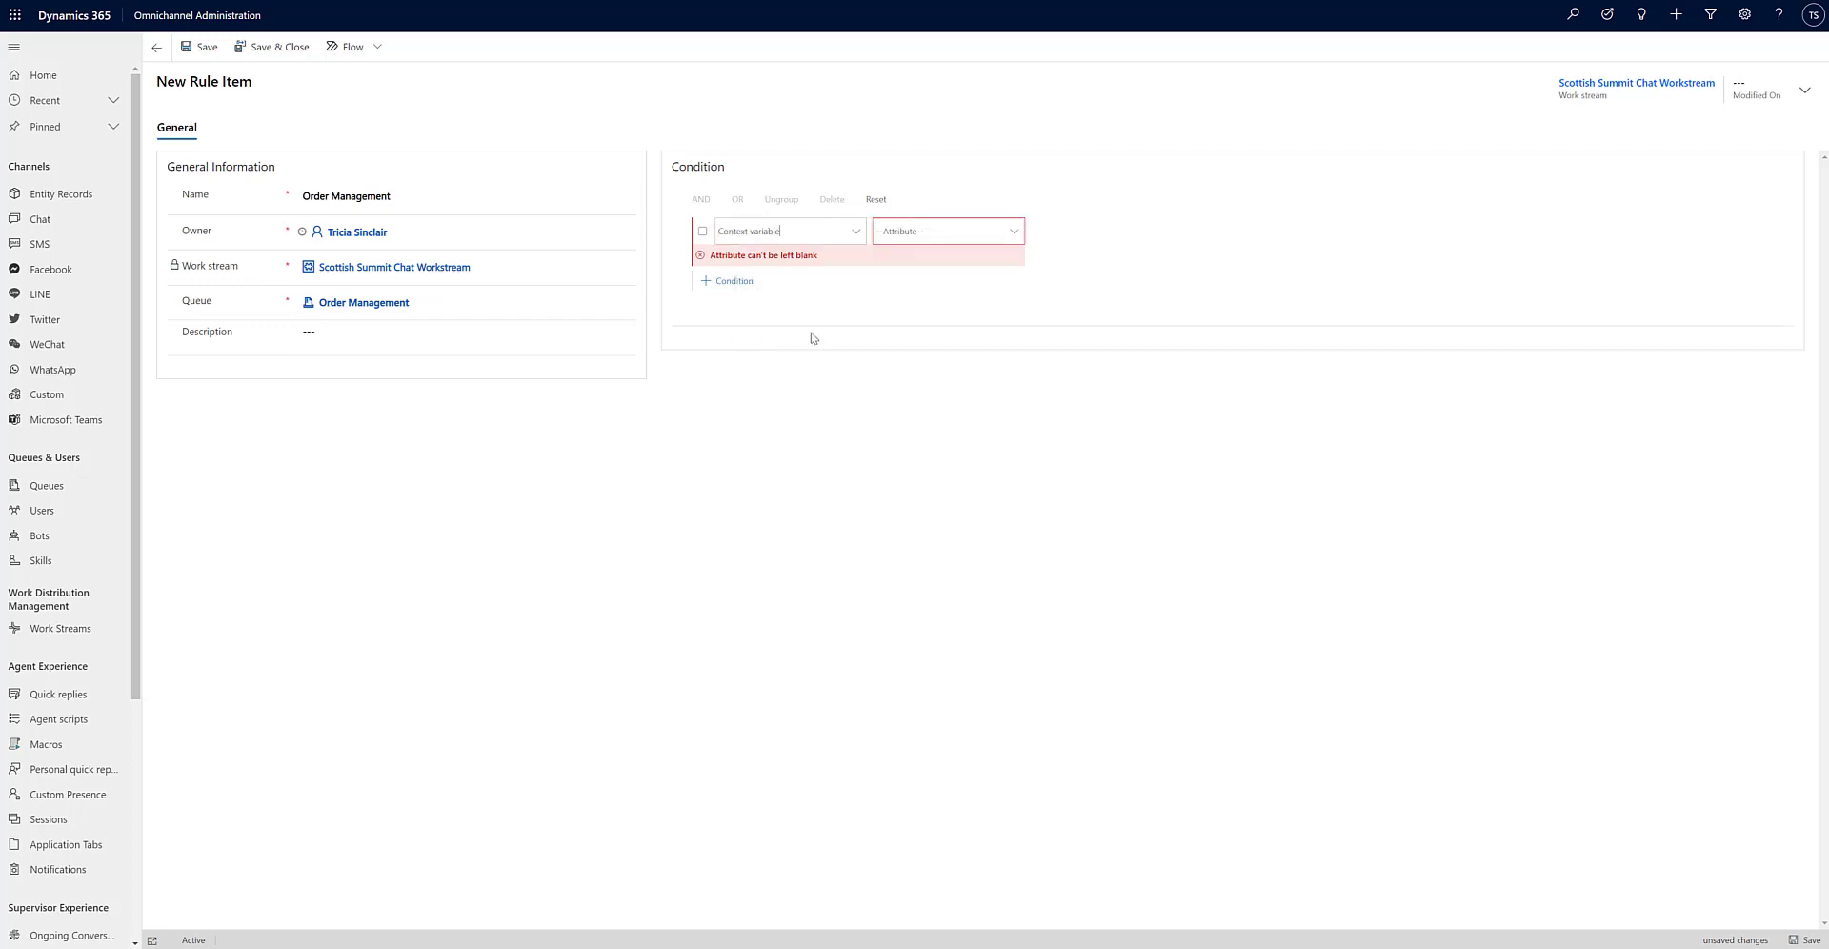
left_click(1007, 225)
left_click(976, 272)
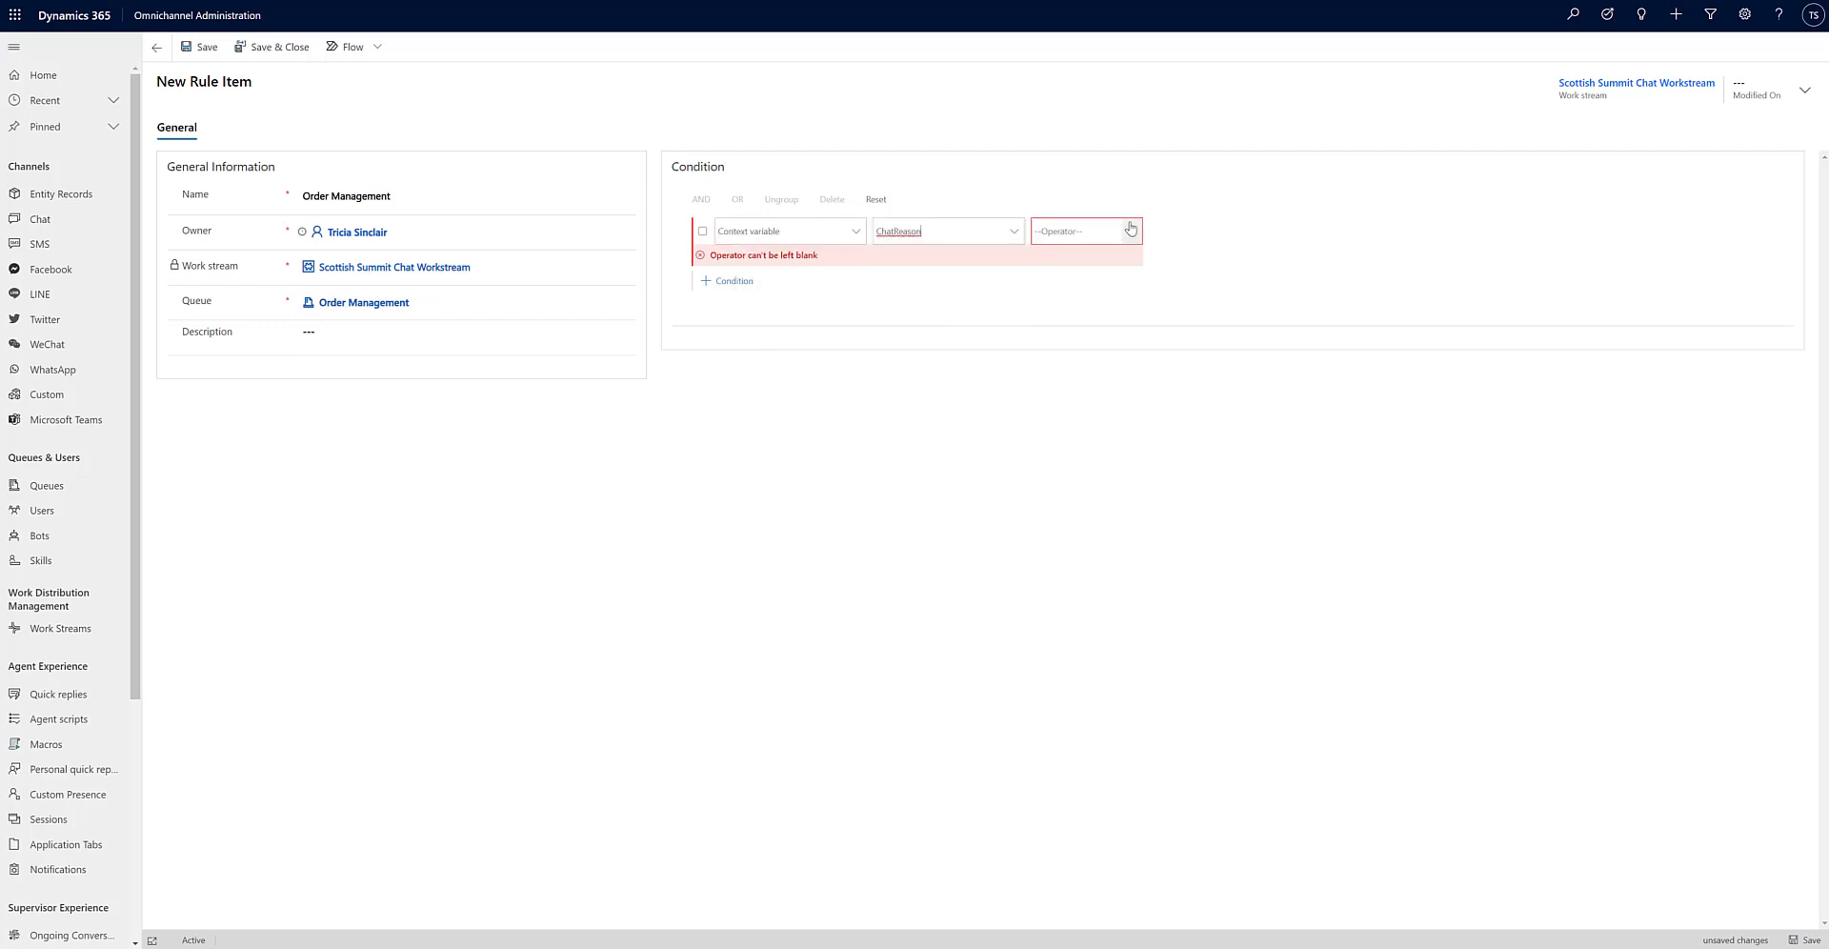
left_click(1130, 229)
left_click(1064, 268)
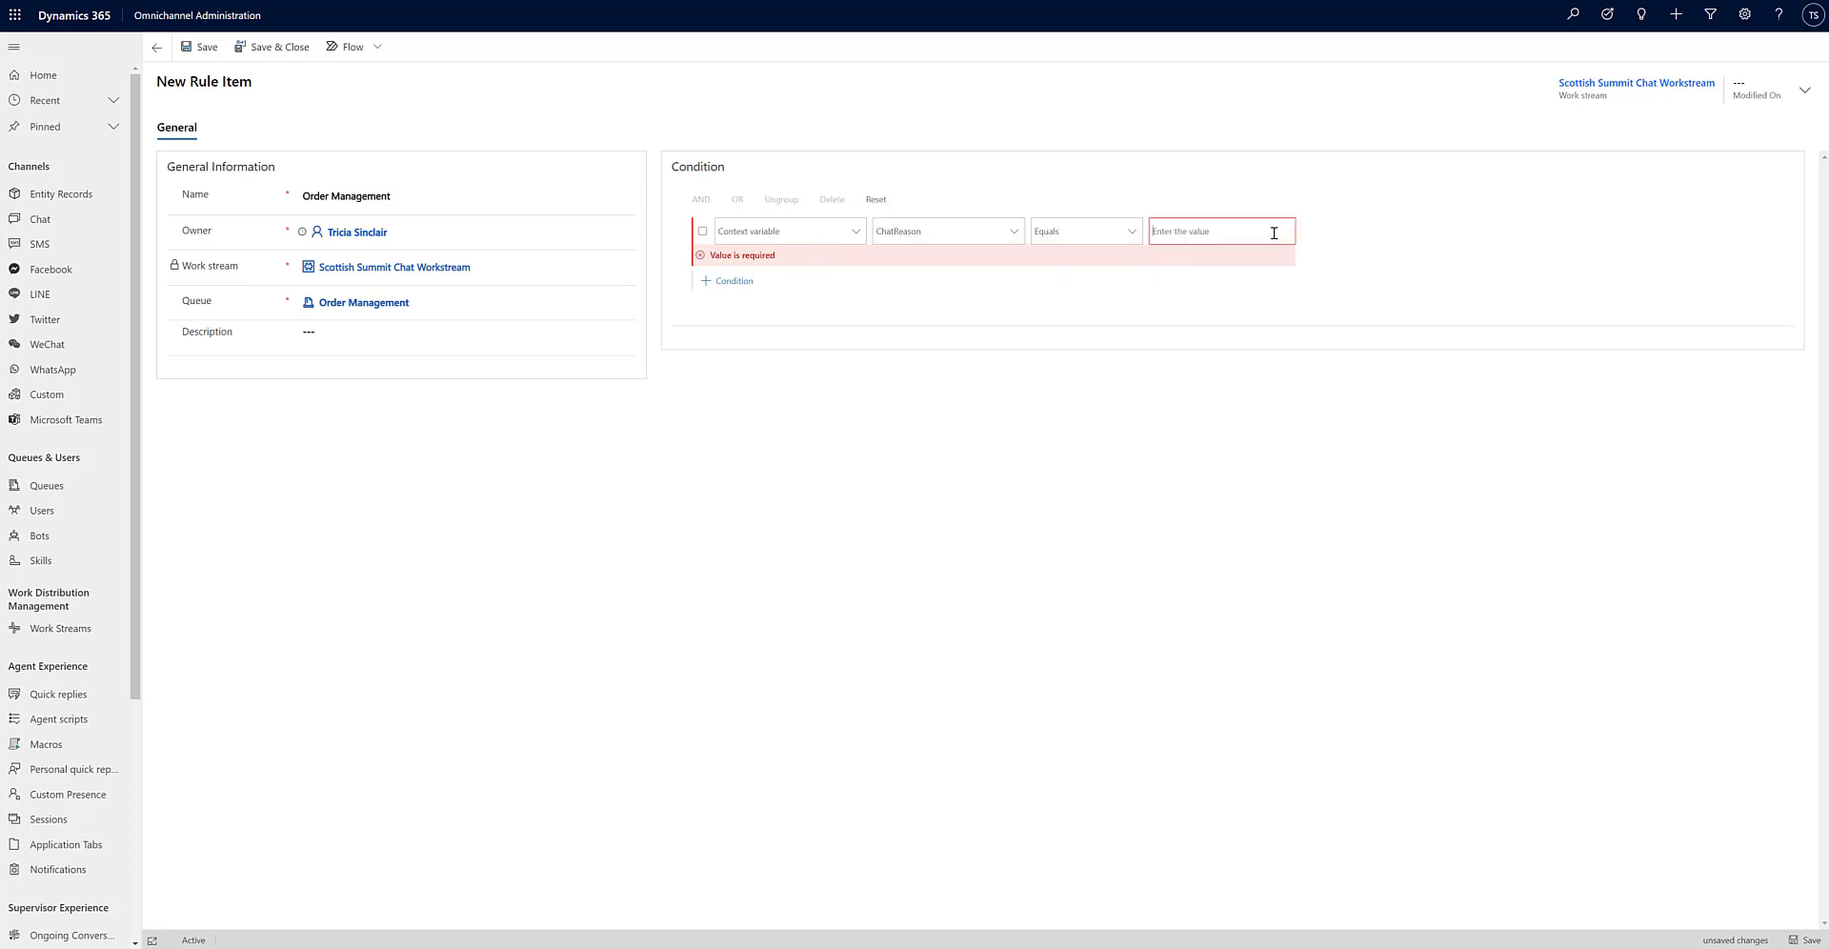
type("Order Management")
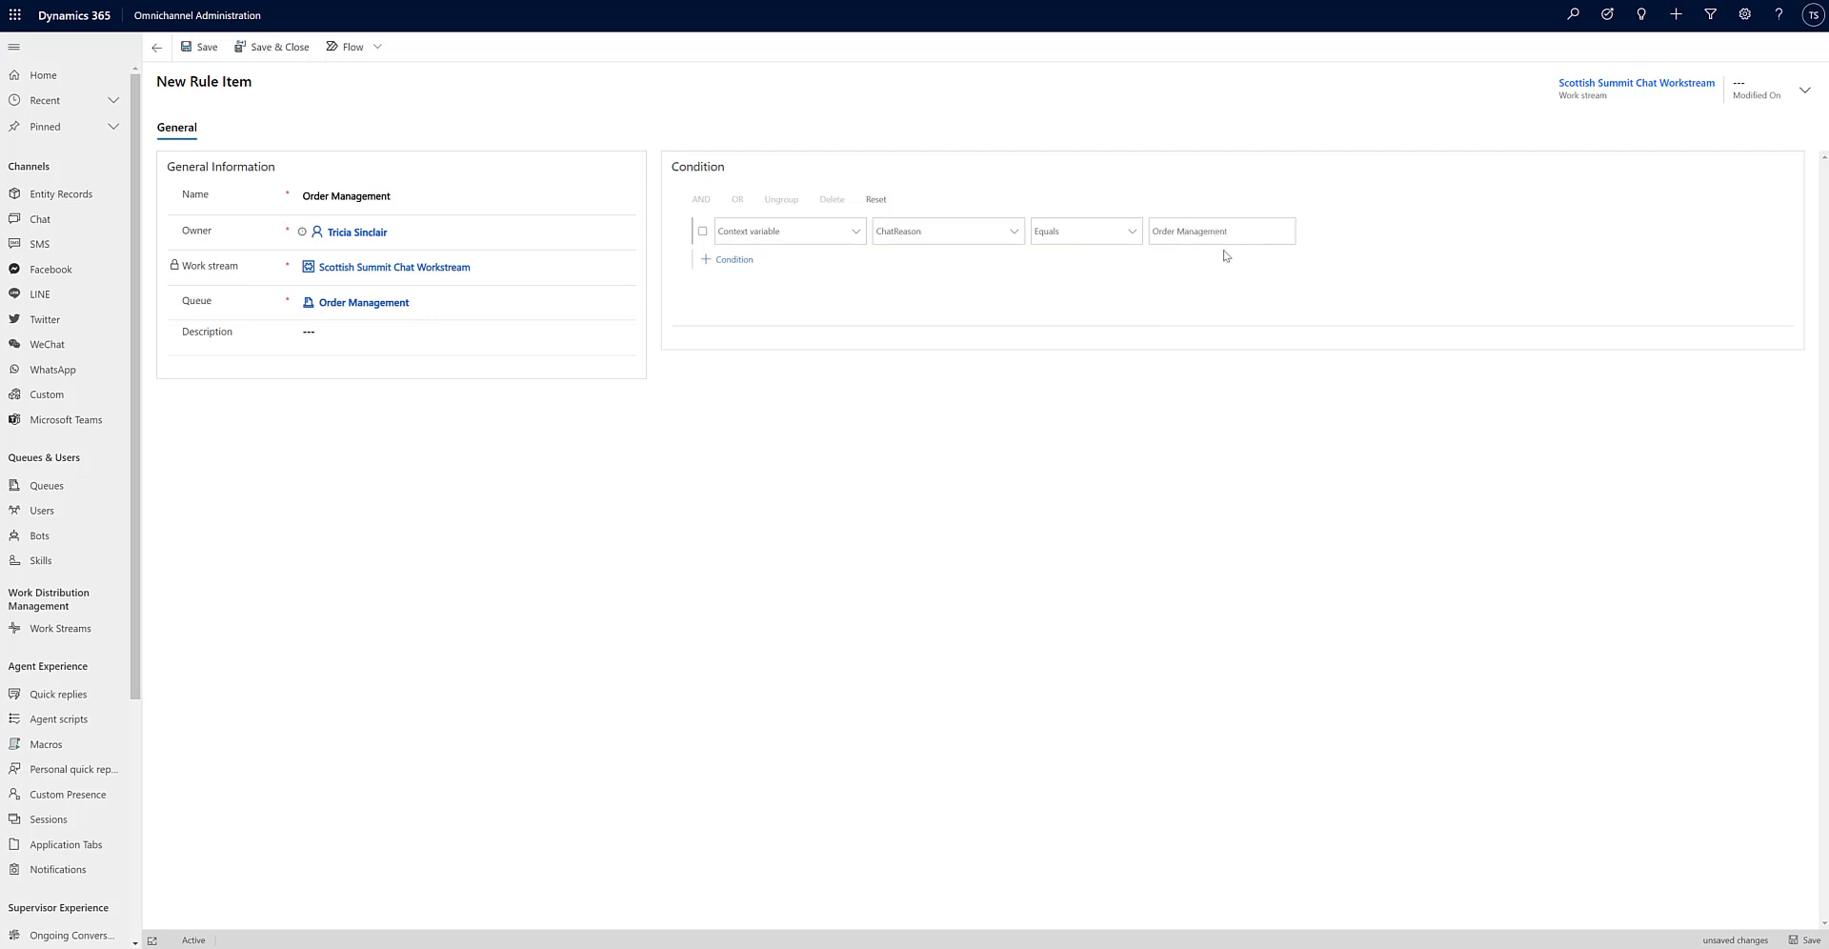
left_click(730, 259)
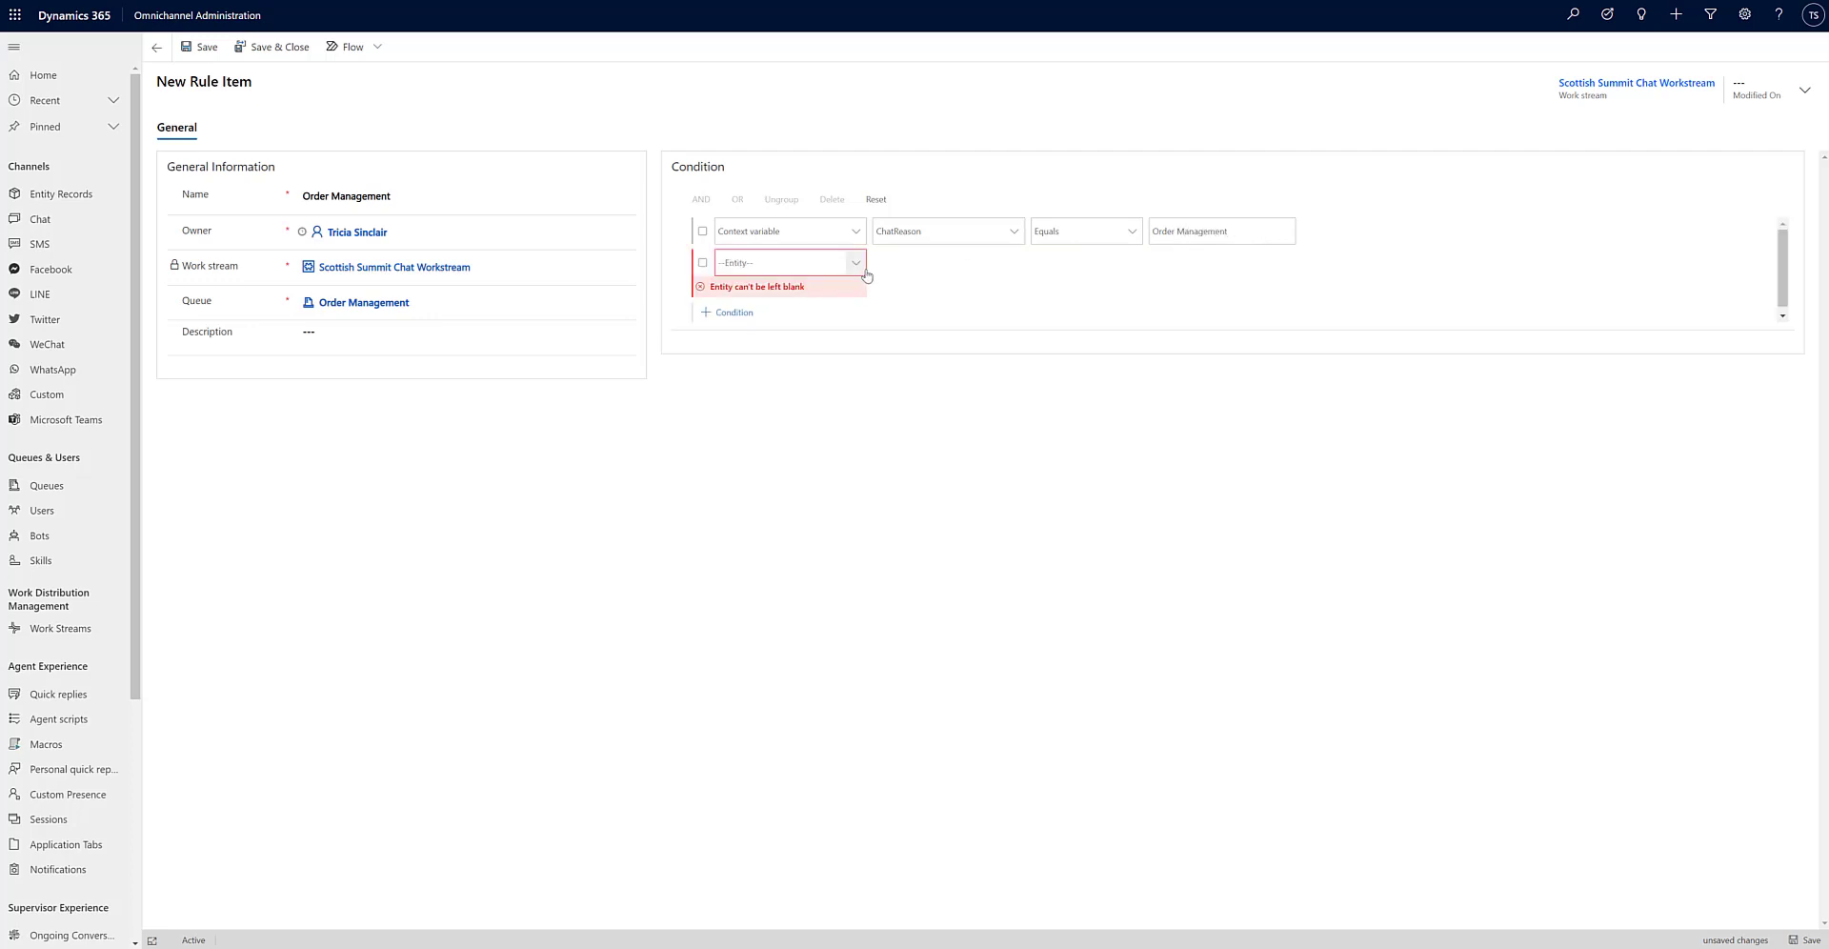
left_click(857, 267)
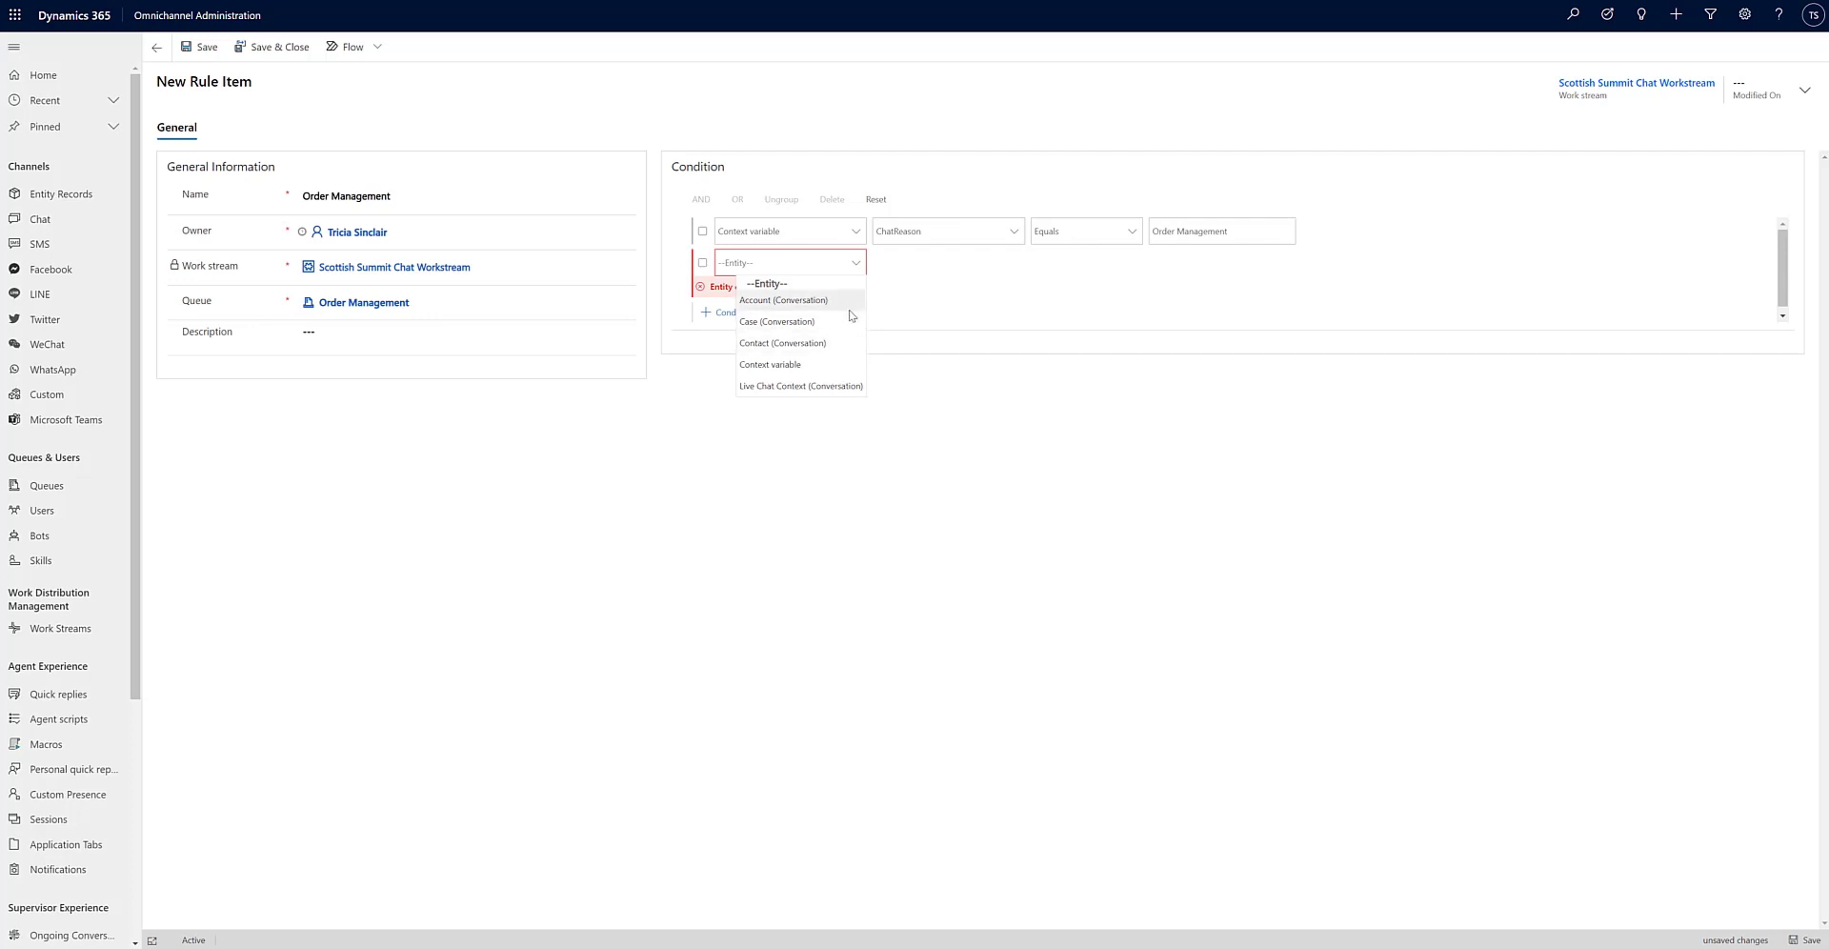
left_click(847, 387)
left_click(1008, 271)
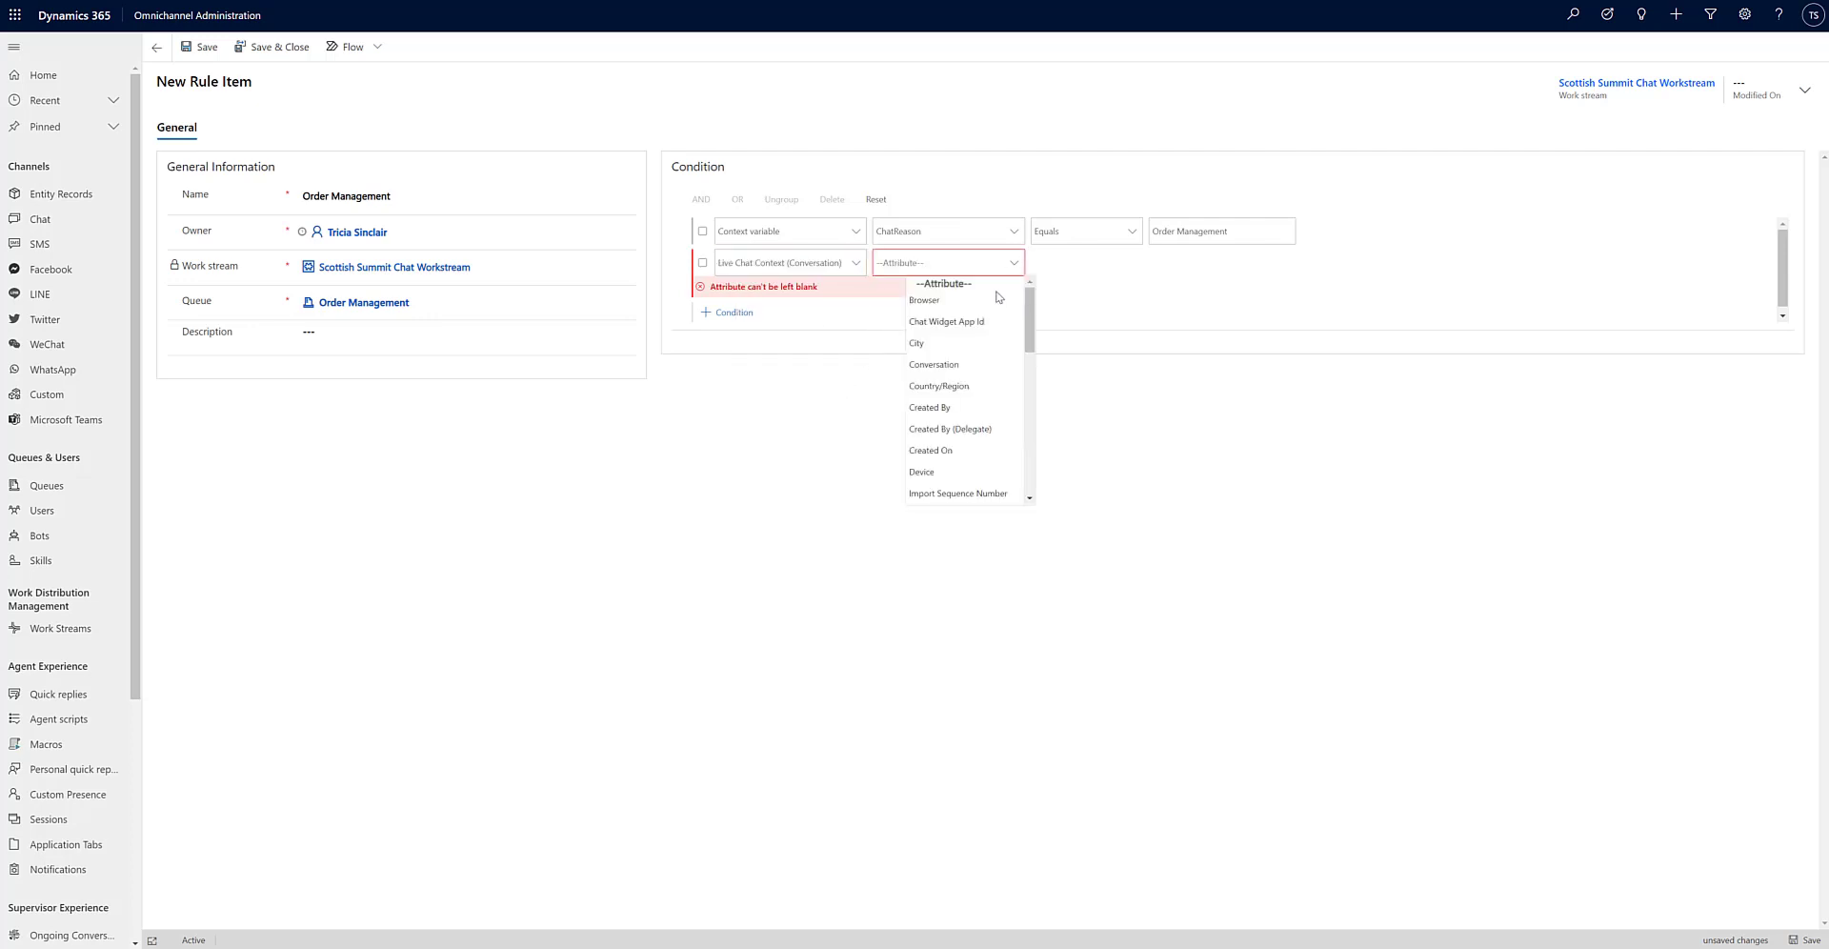
mouse_move(1030, 348)
left_mouse_down()
mouse_move(1021, 473)
mouse_move(1021, 333)
left_mouse_up()
left_click(800, 417)
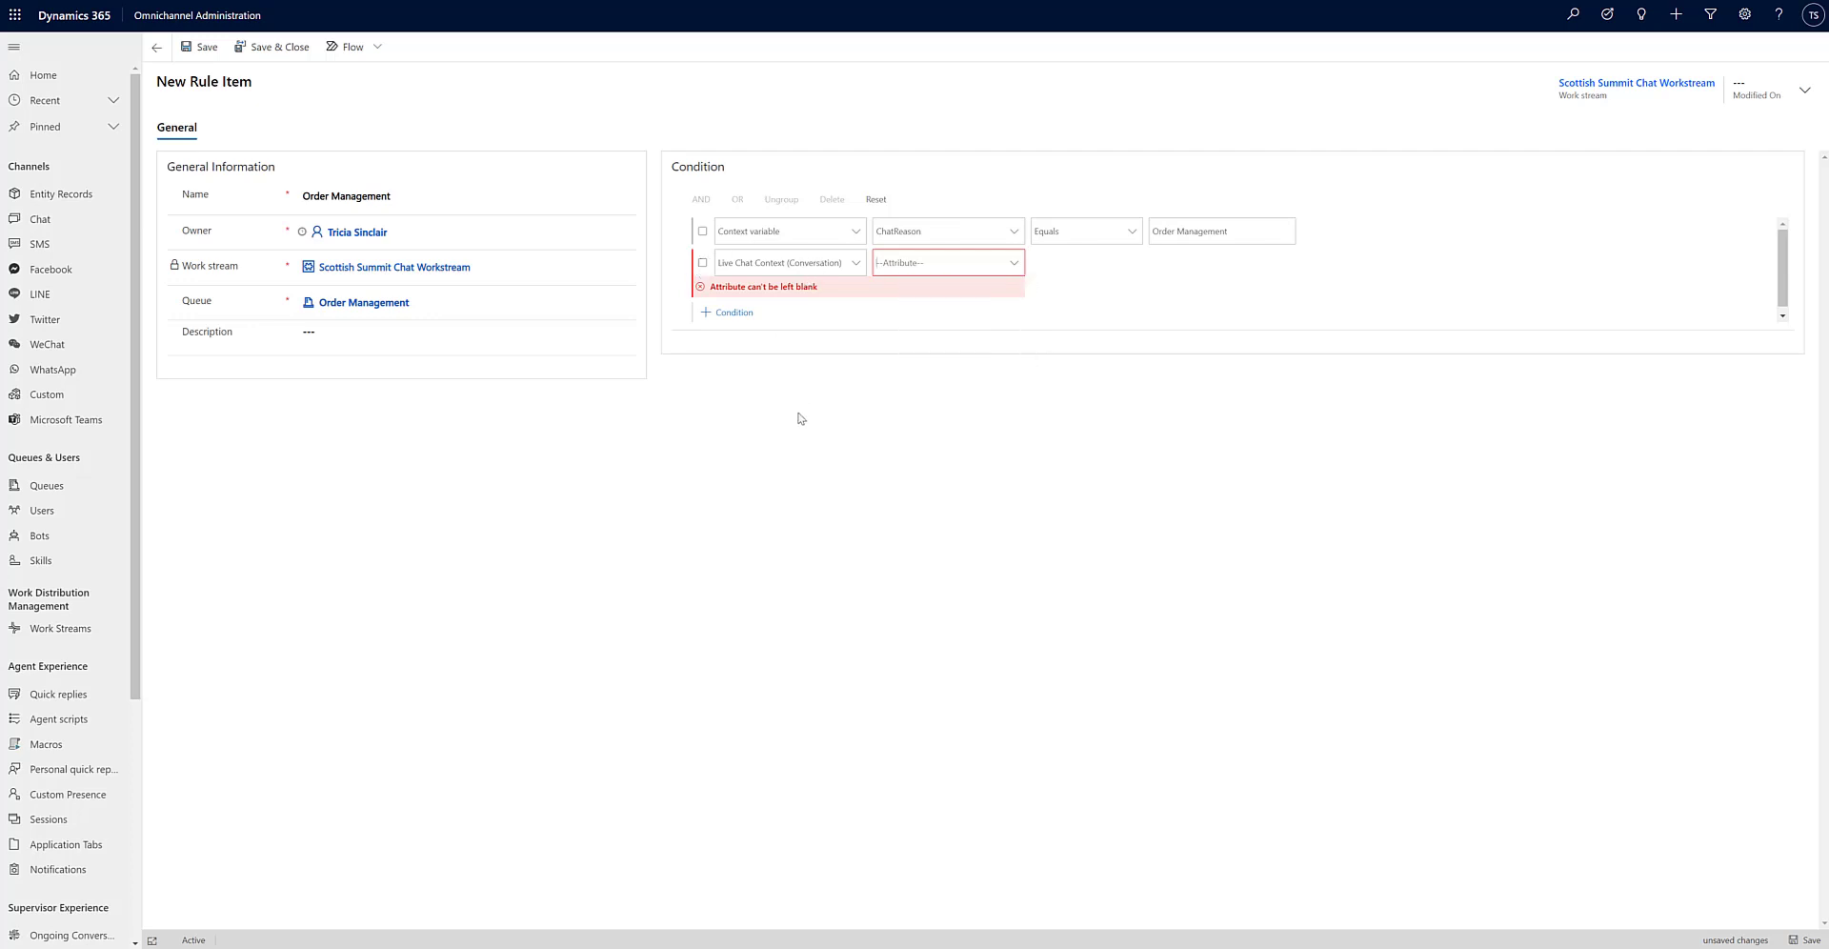
left_click(703, 263)
left_click(835, 201)
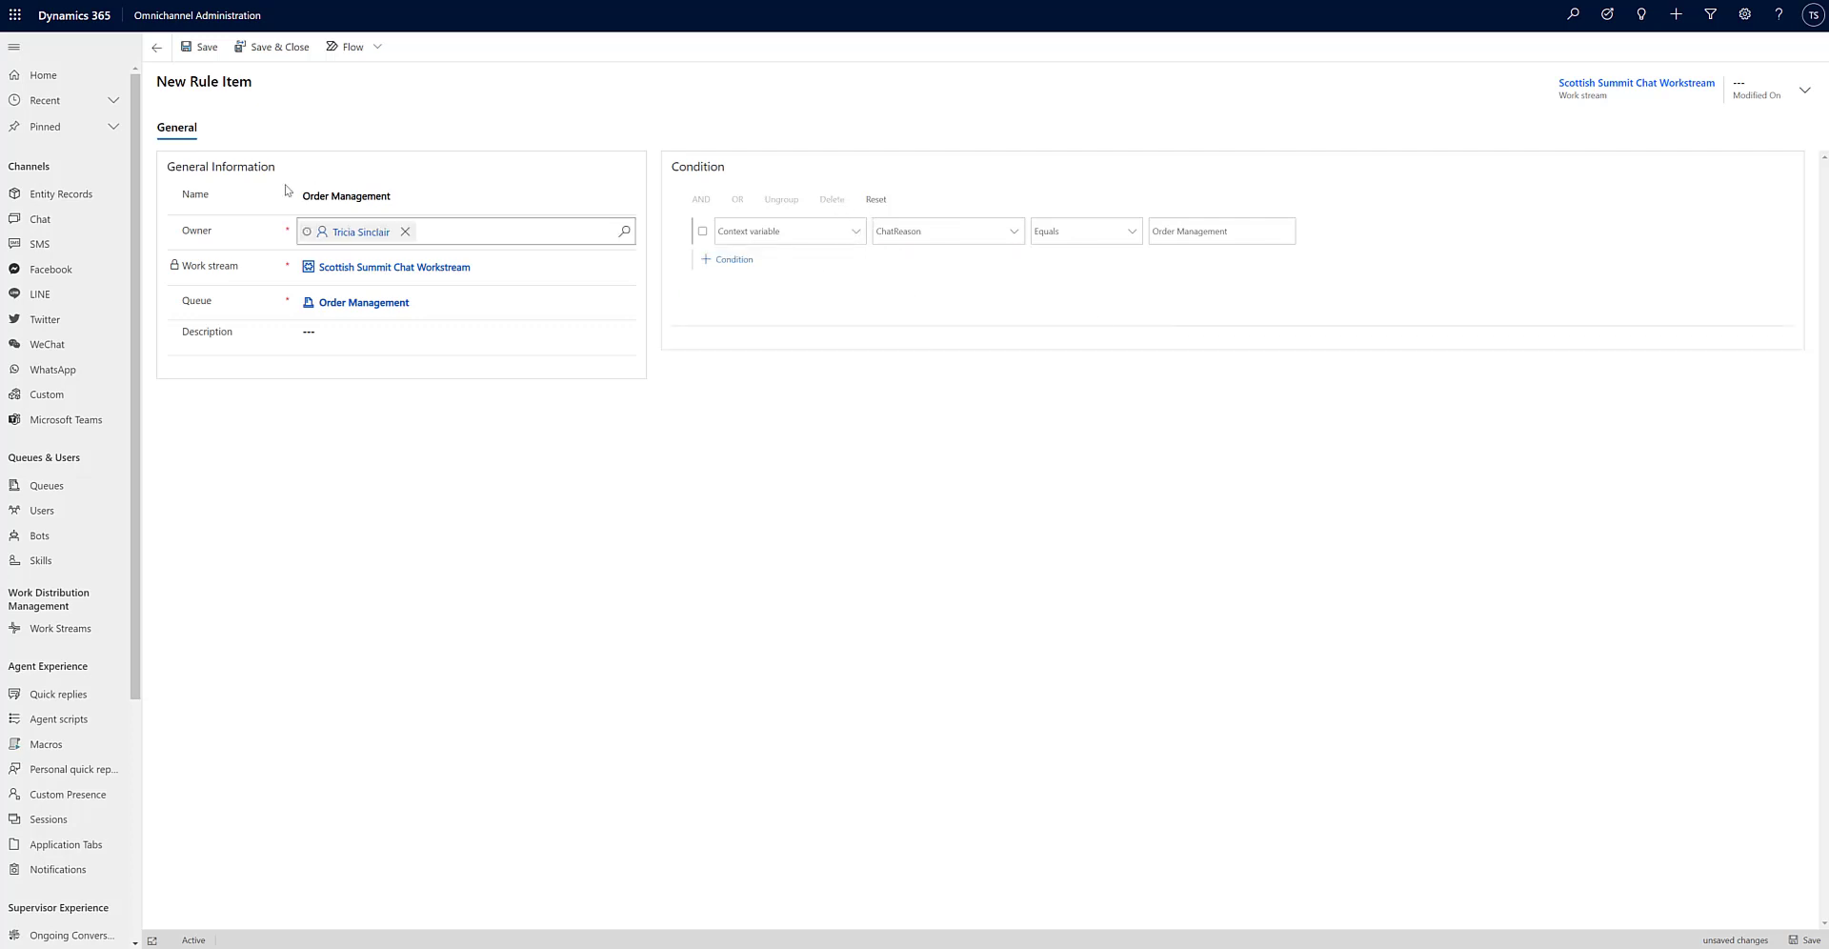
Save and close the Order Management rule item.
left_click(277, 52)
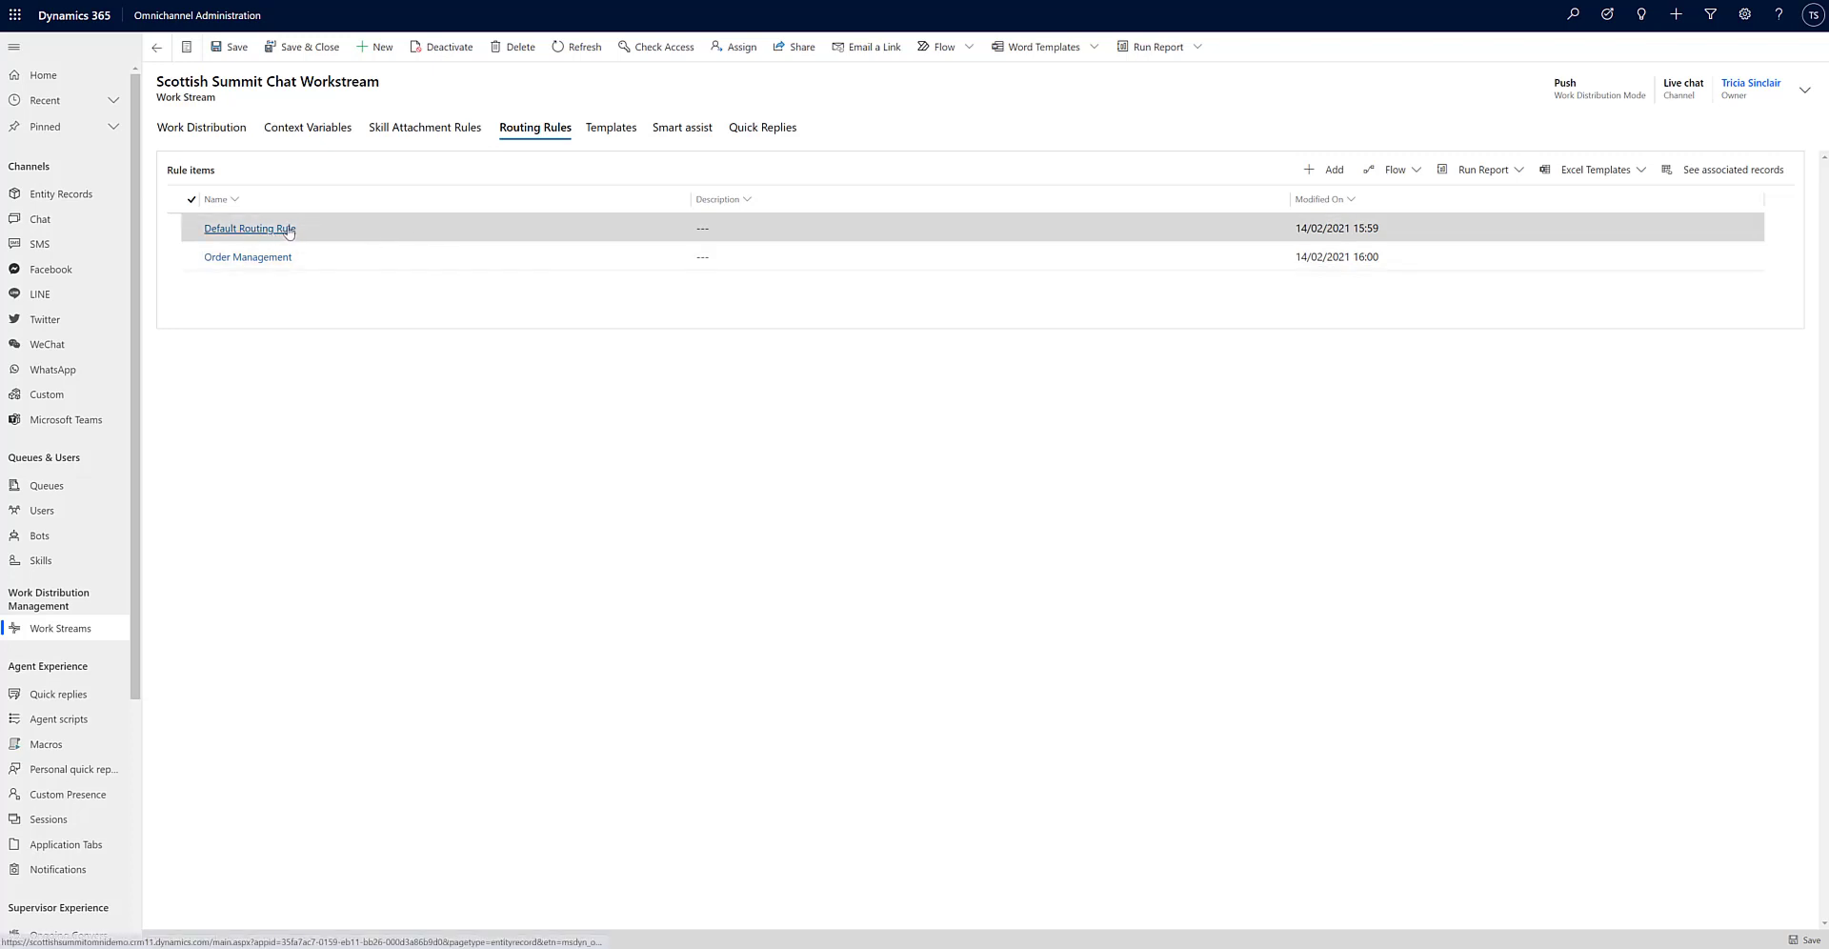
Open the Scottish Summit Chat Widget from the chat channel and copy its whole widget code snippet.
left_click(43, 219)
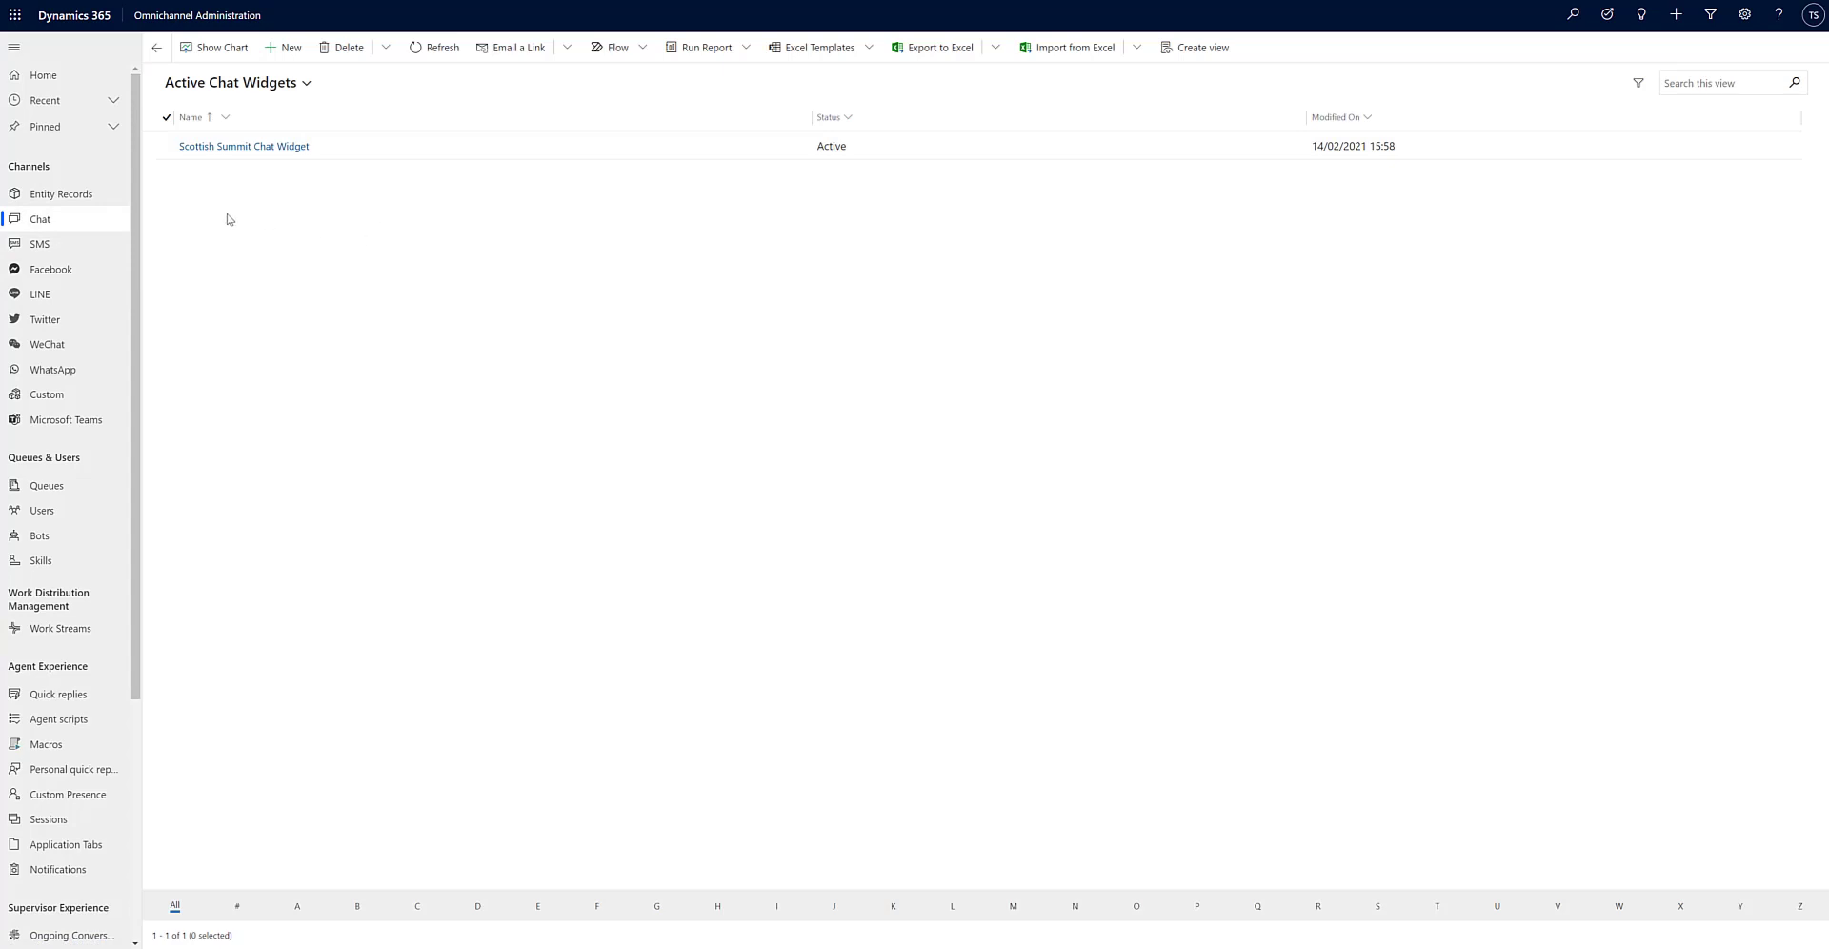
left_click(232, 153)
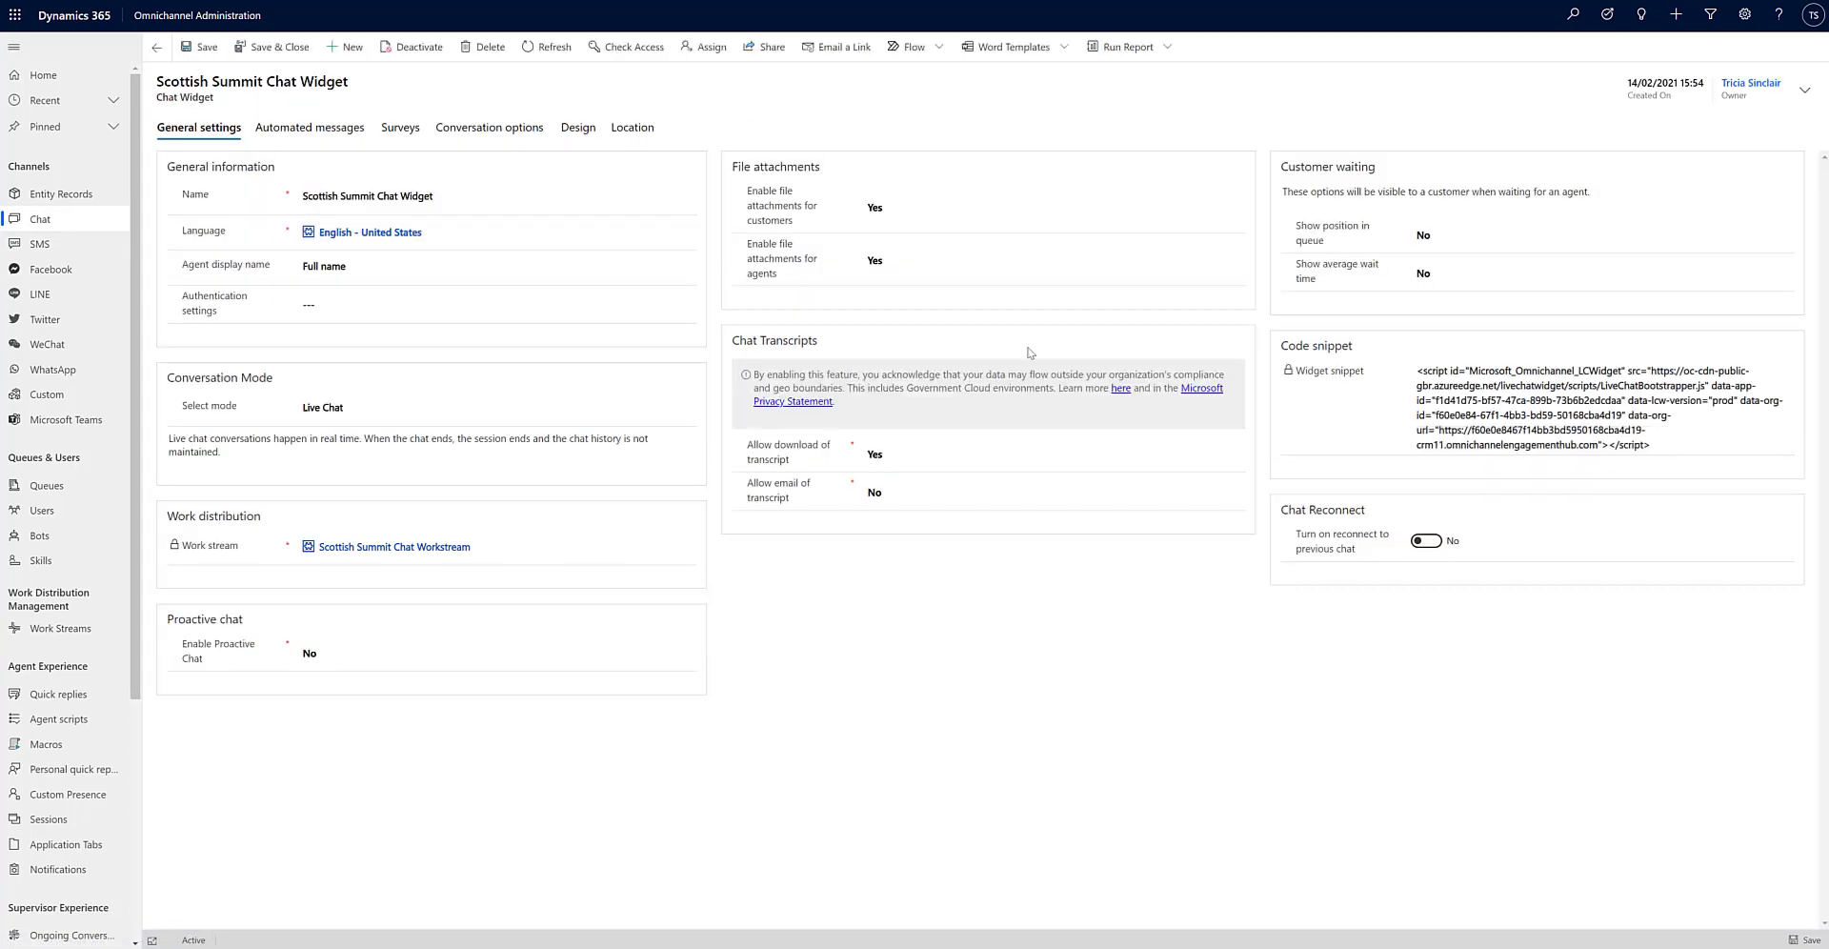
triple_click(1511, 406)
key("ctrl+c")
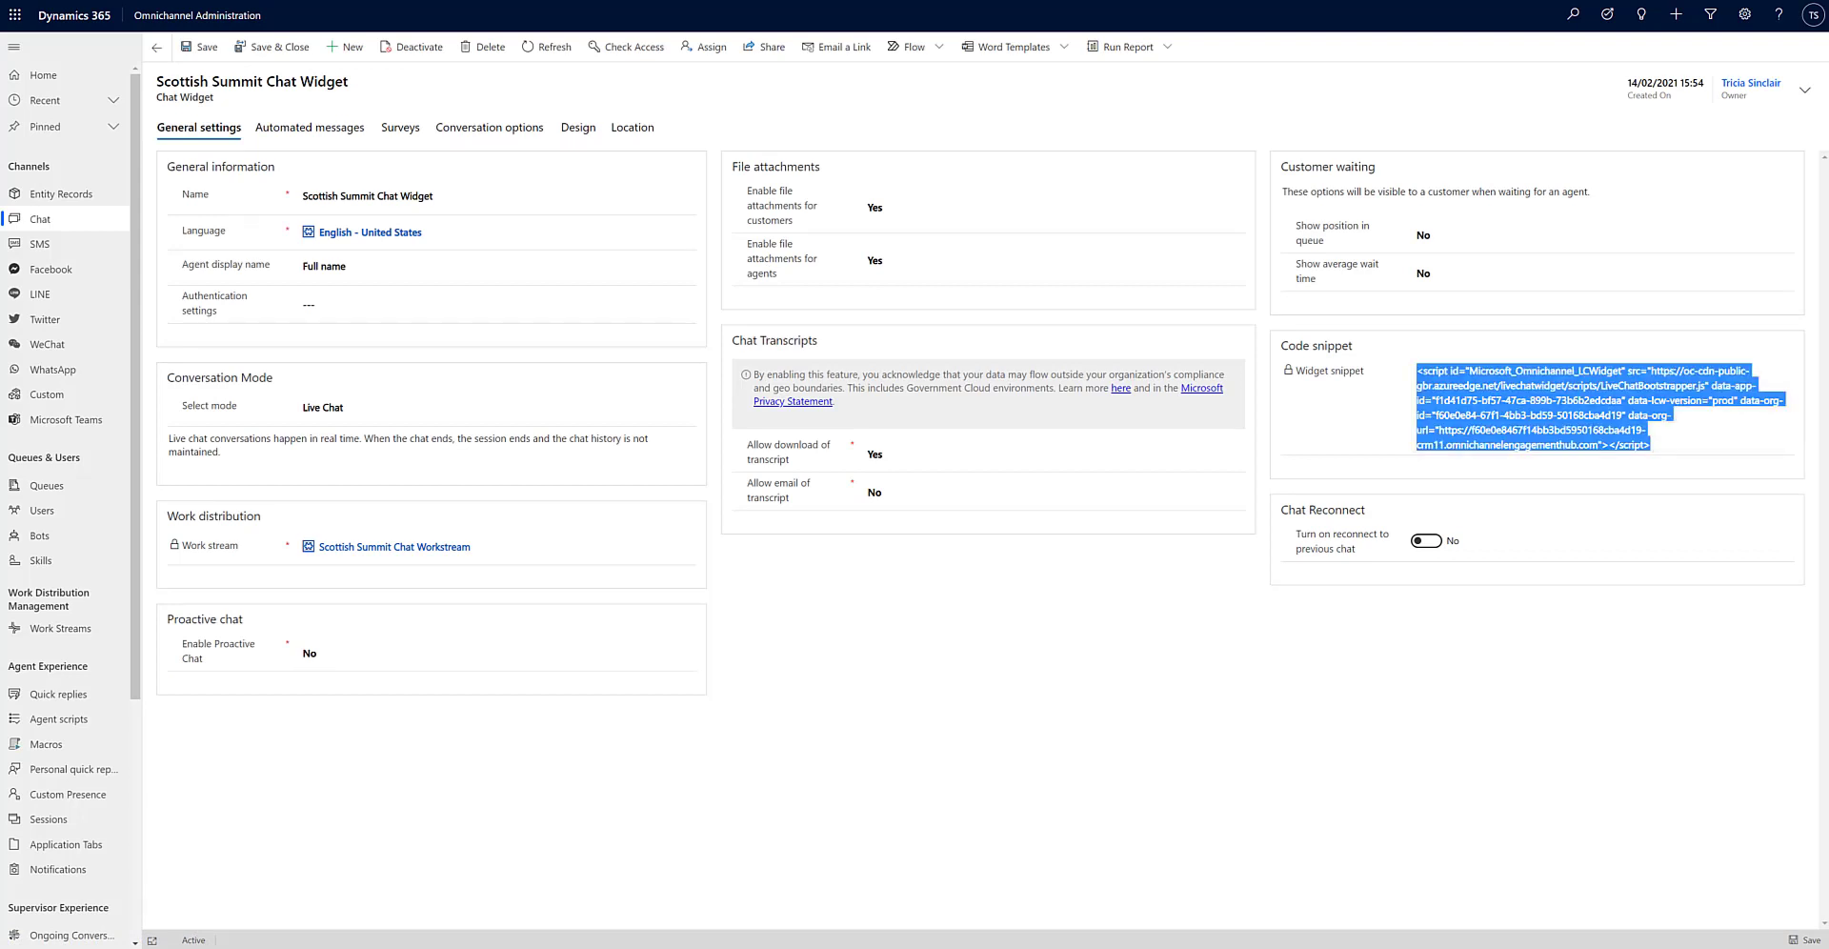
Switch to Notepad and build an HTML page with html and body tags around the pasted widget snippet, removing the extra script tag.
key("alt+Tab")
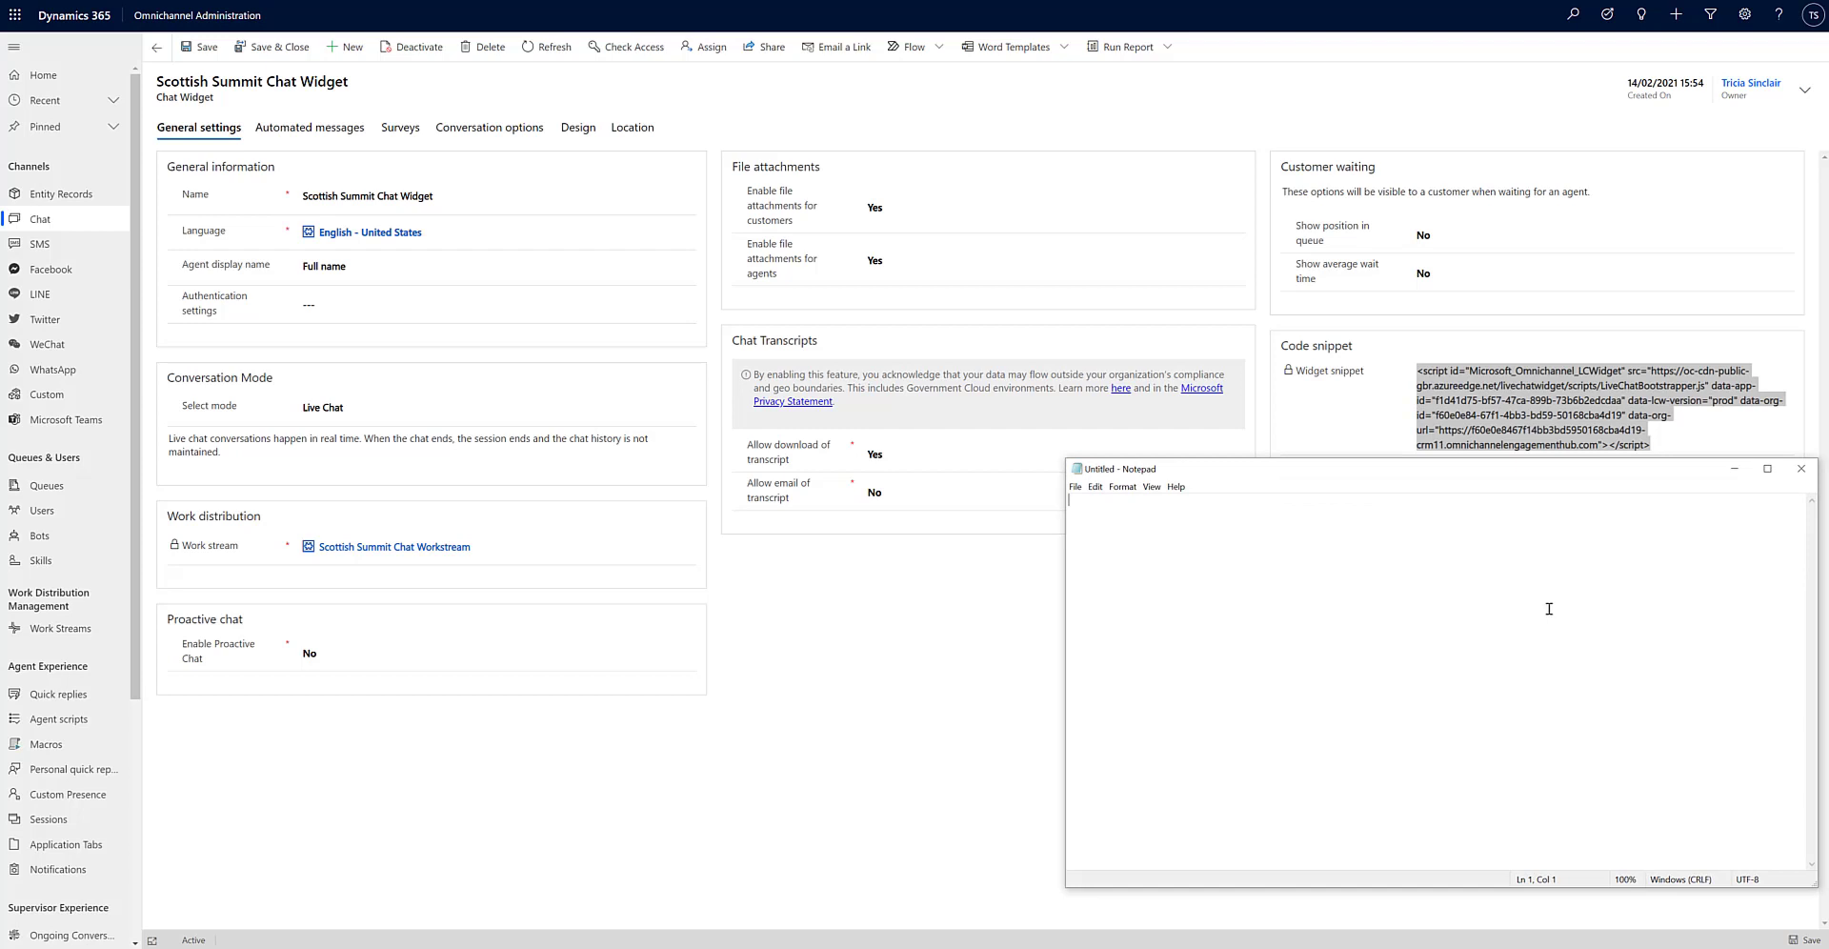
type("<html>")
key("ctrl+v")
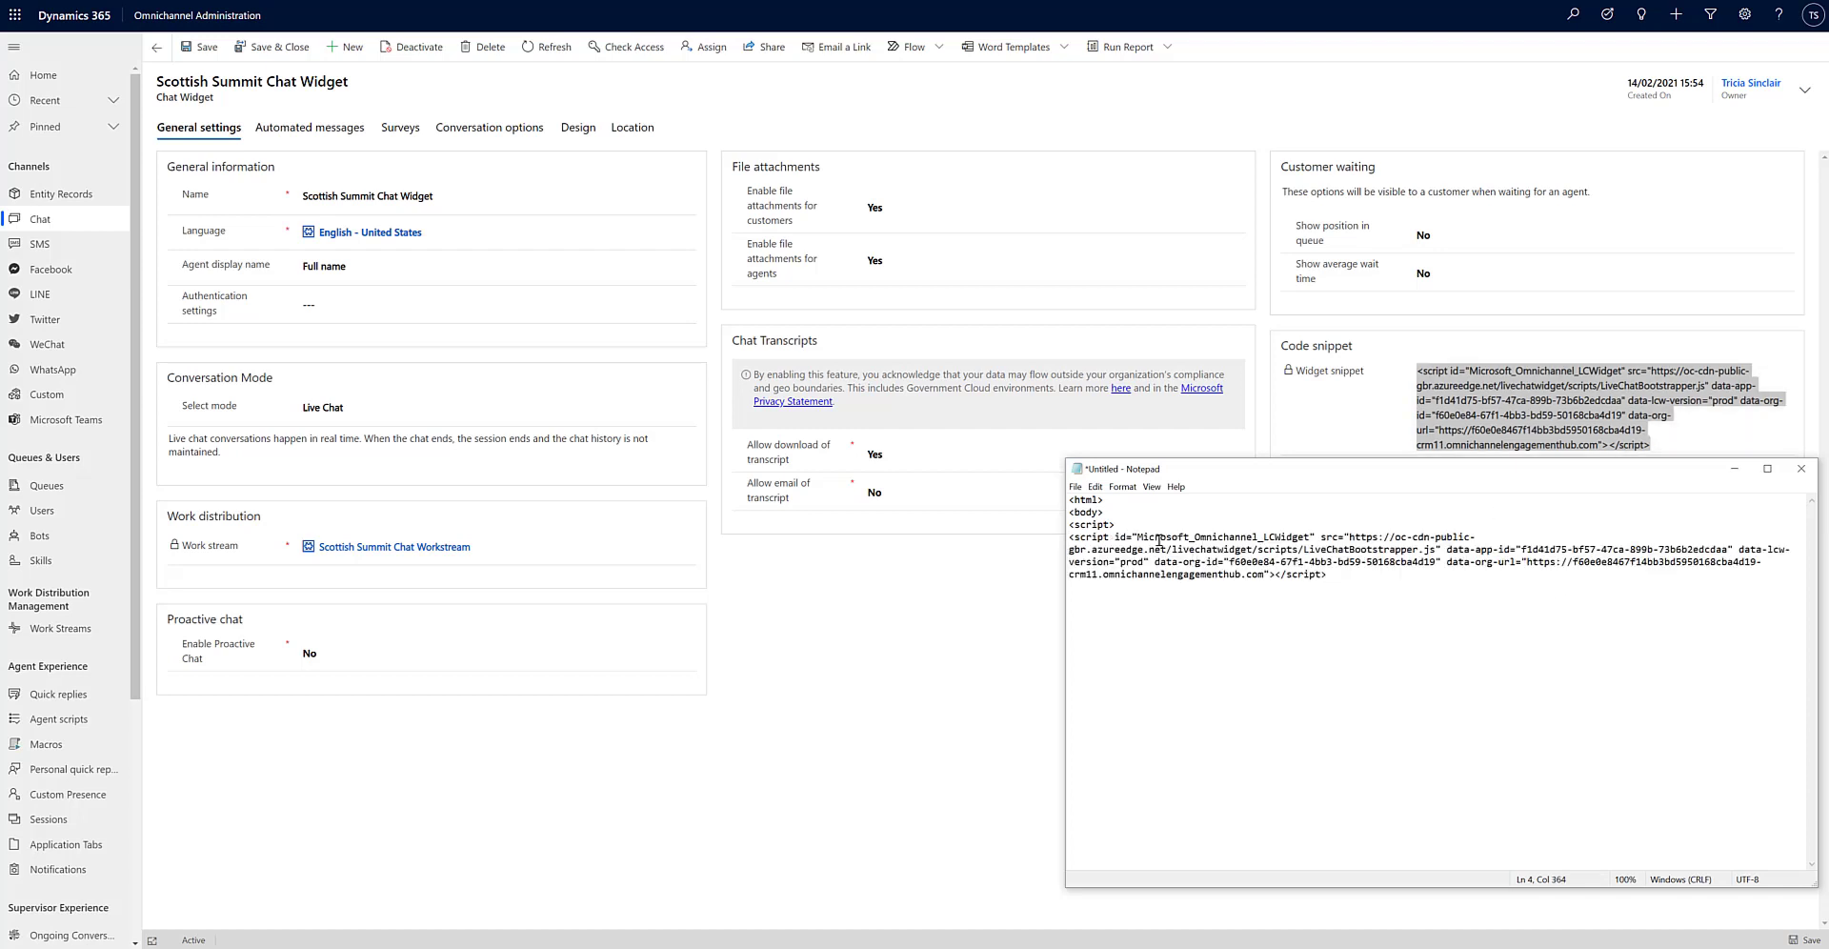
left_click_drag(1140, 528, 1066, 521)
key("BackSpace")
left_click(1068, 526)
key("BackSpace")
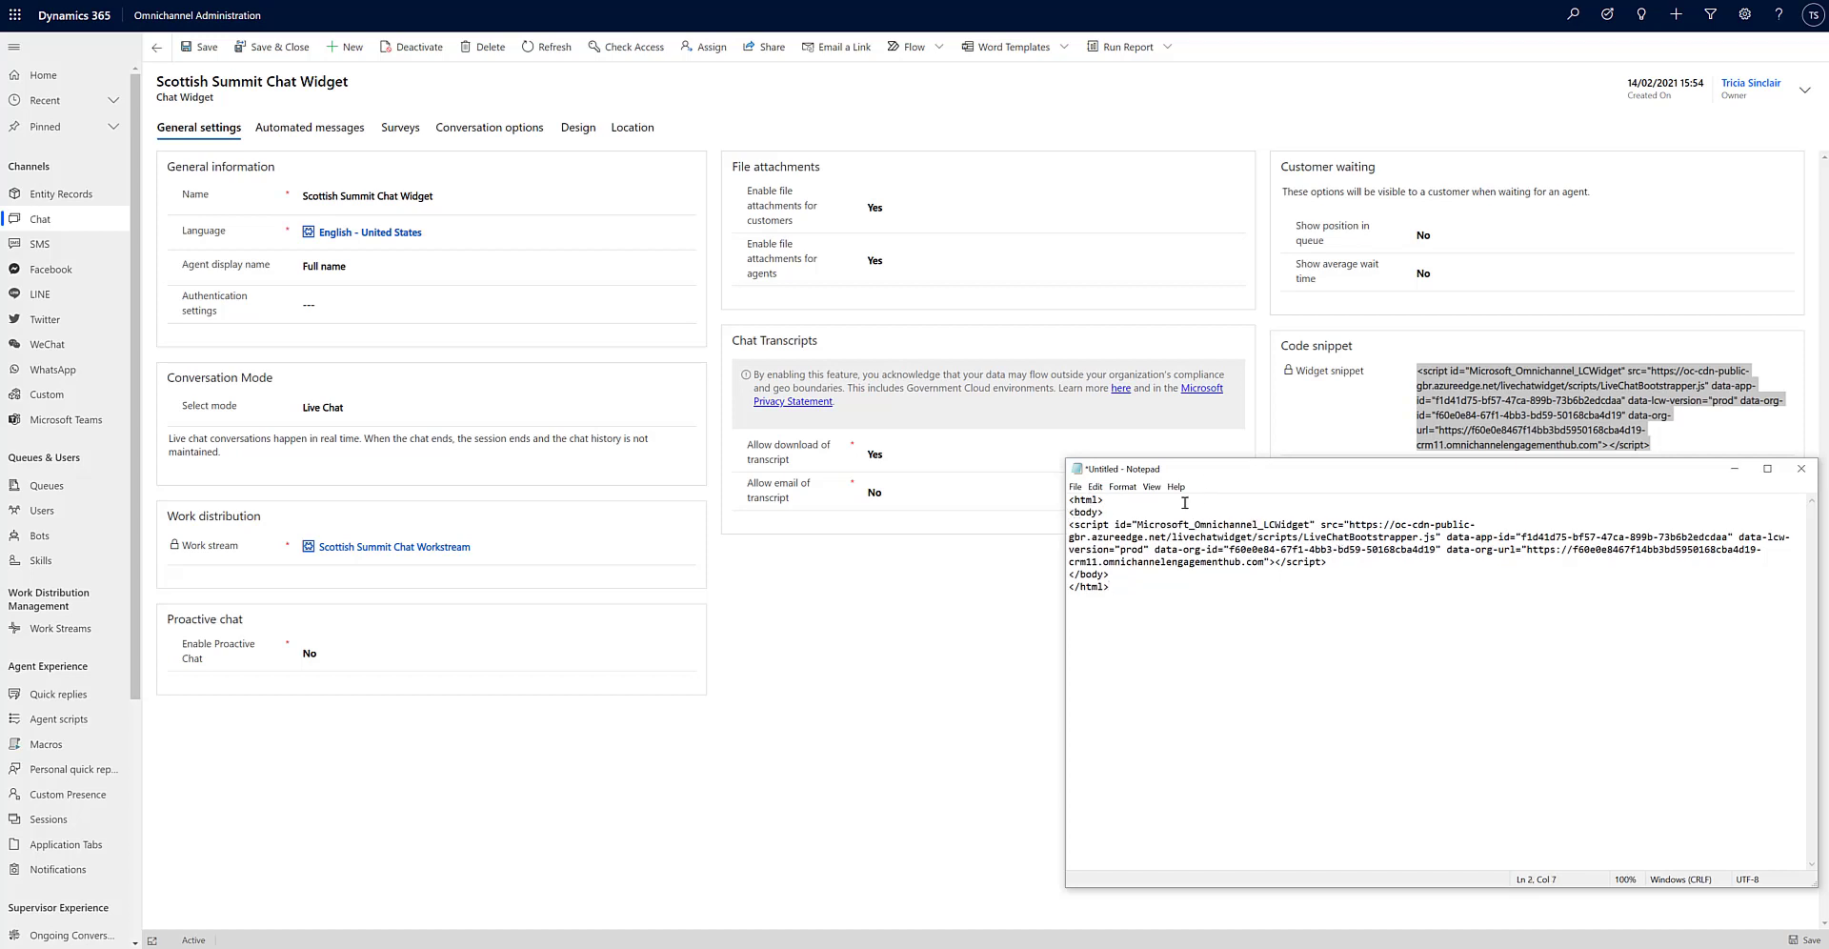
Save the page in Documents as chatscottishsummit.htm with the All Files type, and close Notepad.
left_click(1095, 486)
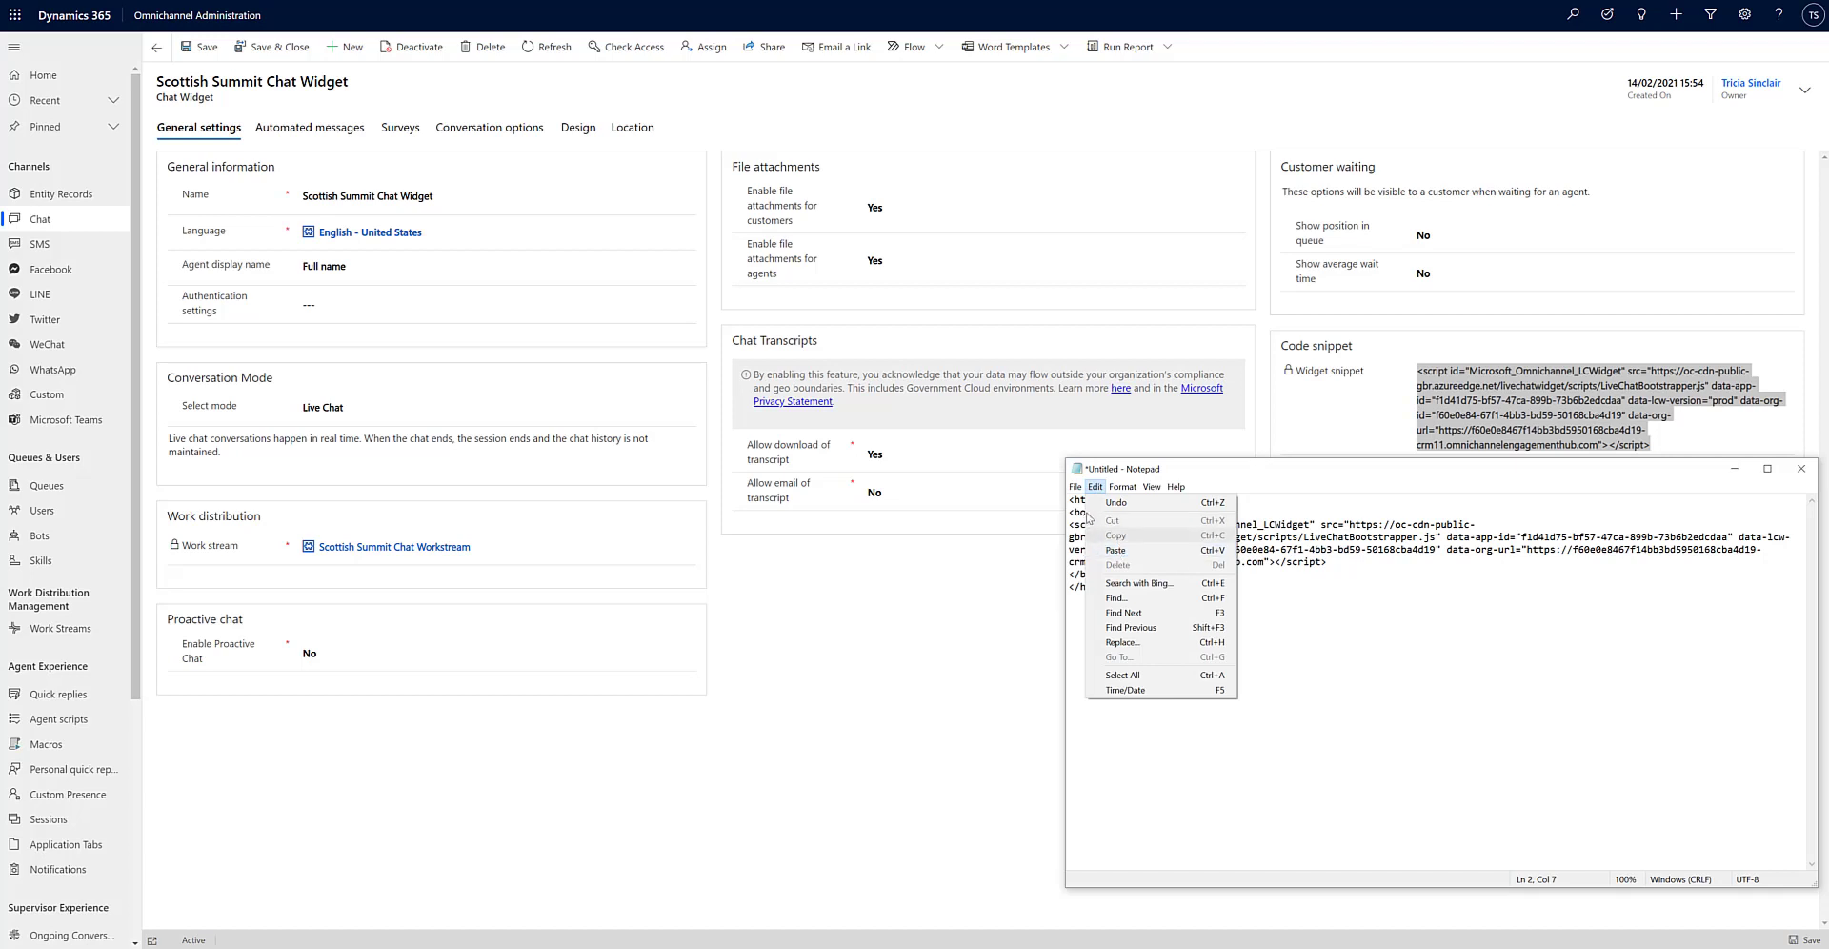
mouse_move(1073, 490)
left_click(1091, 562)
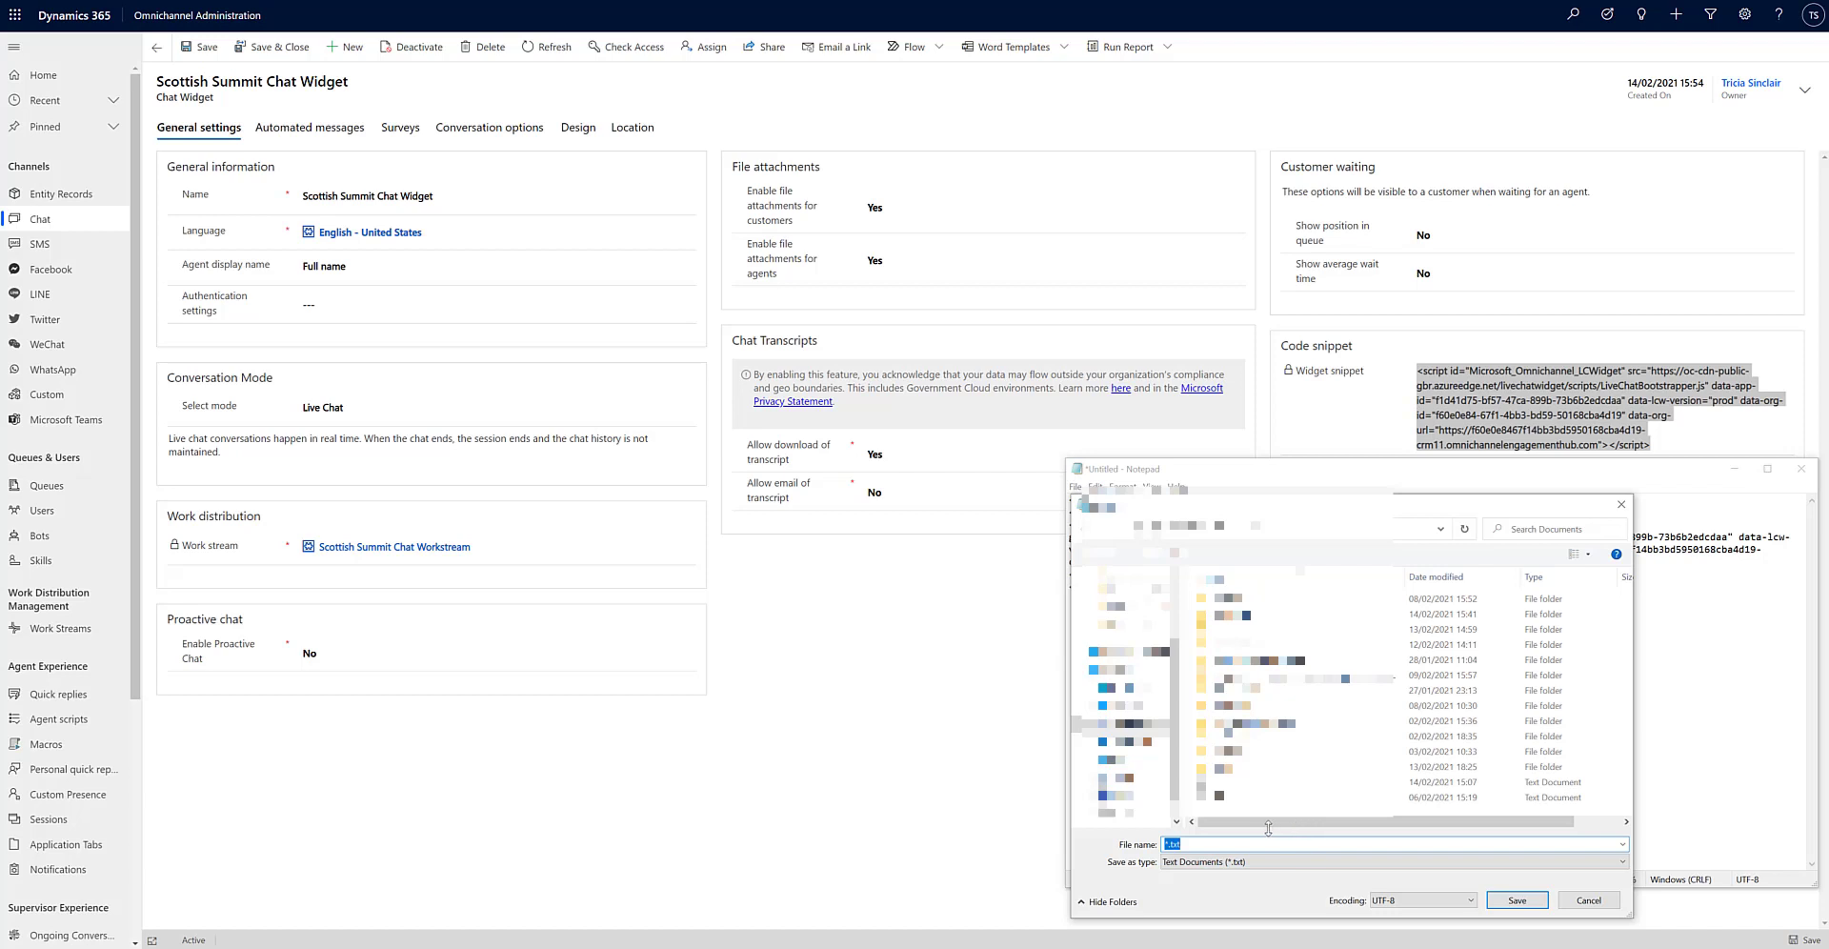
type("chatscottishsummit.htm")
left_click(1266, 861)
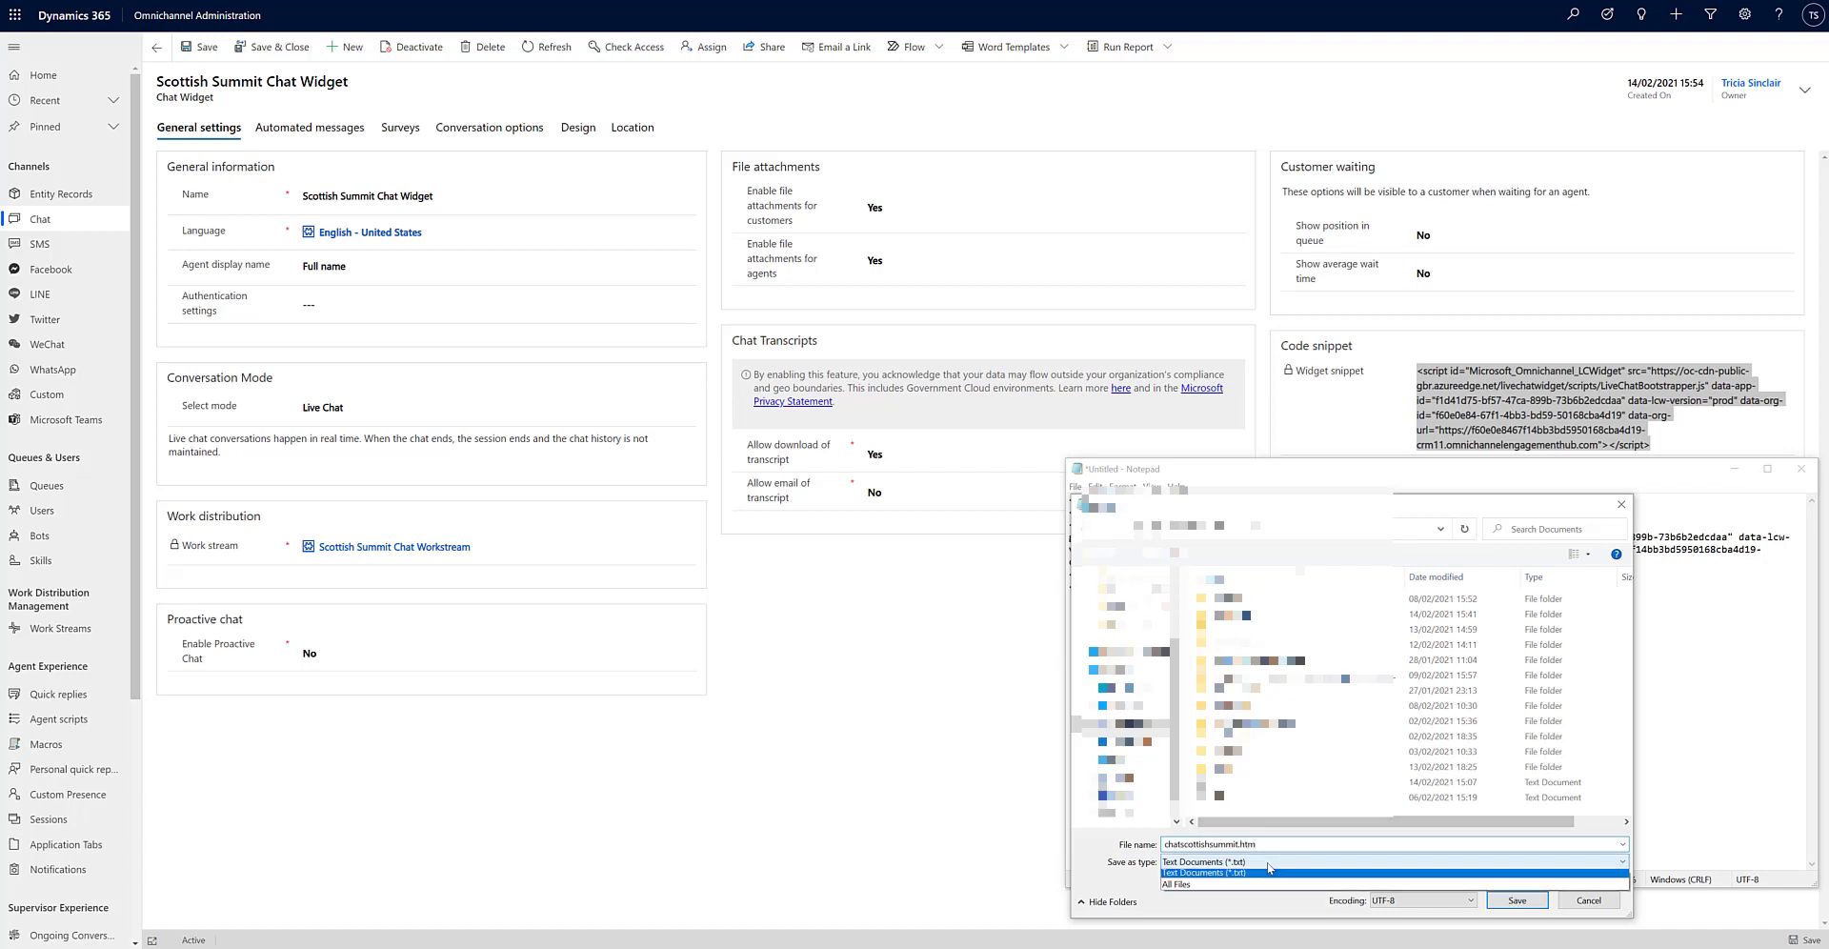
left_click(1257, 890)
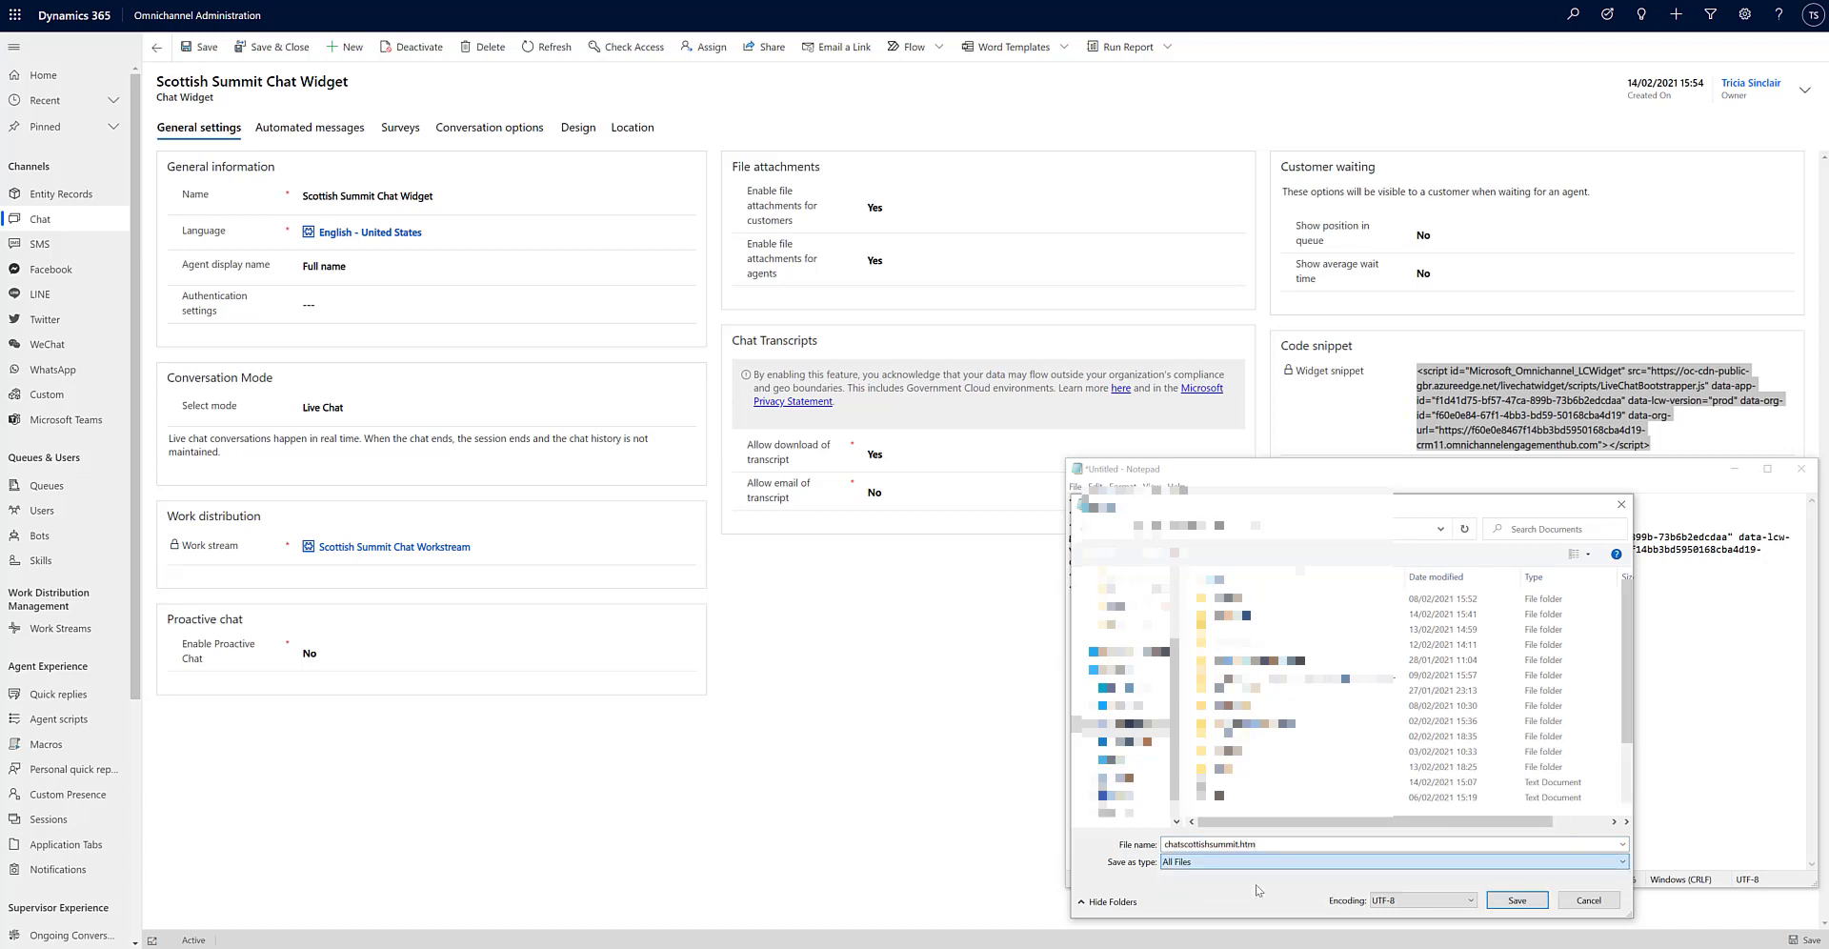
left_click(1513, 900)
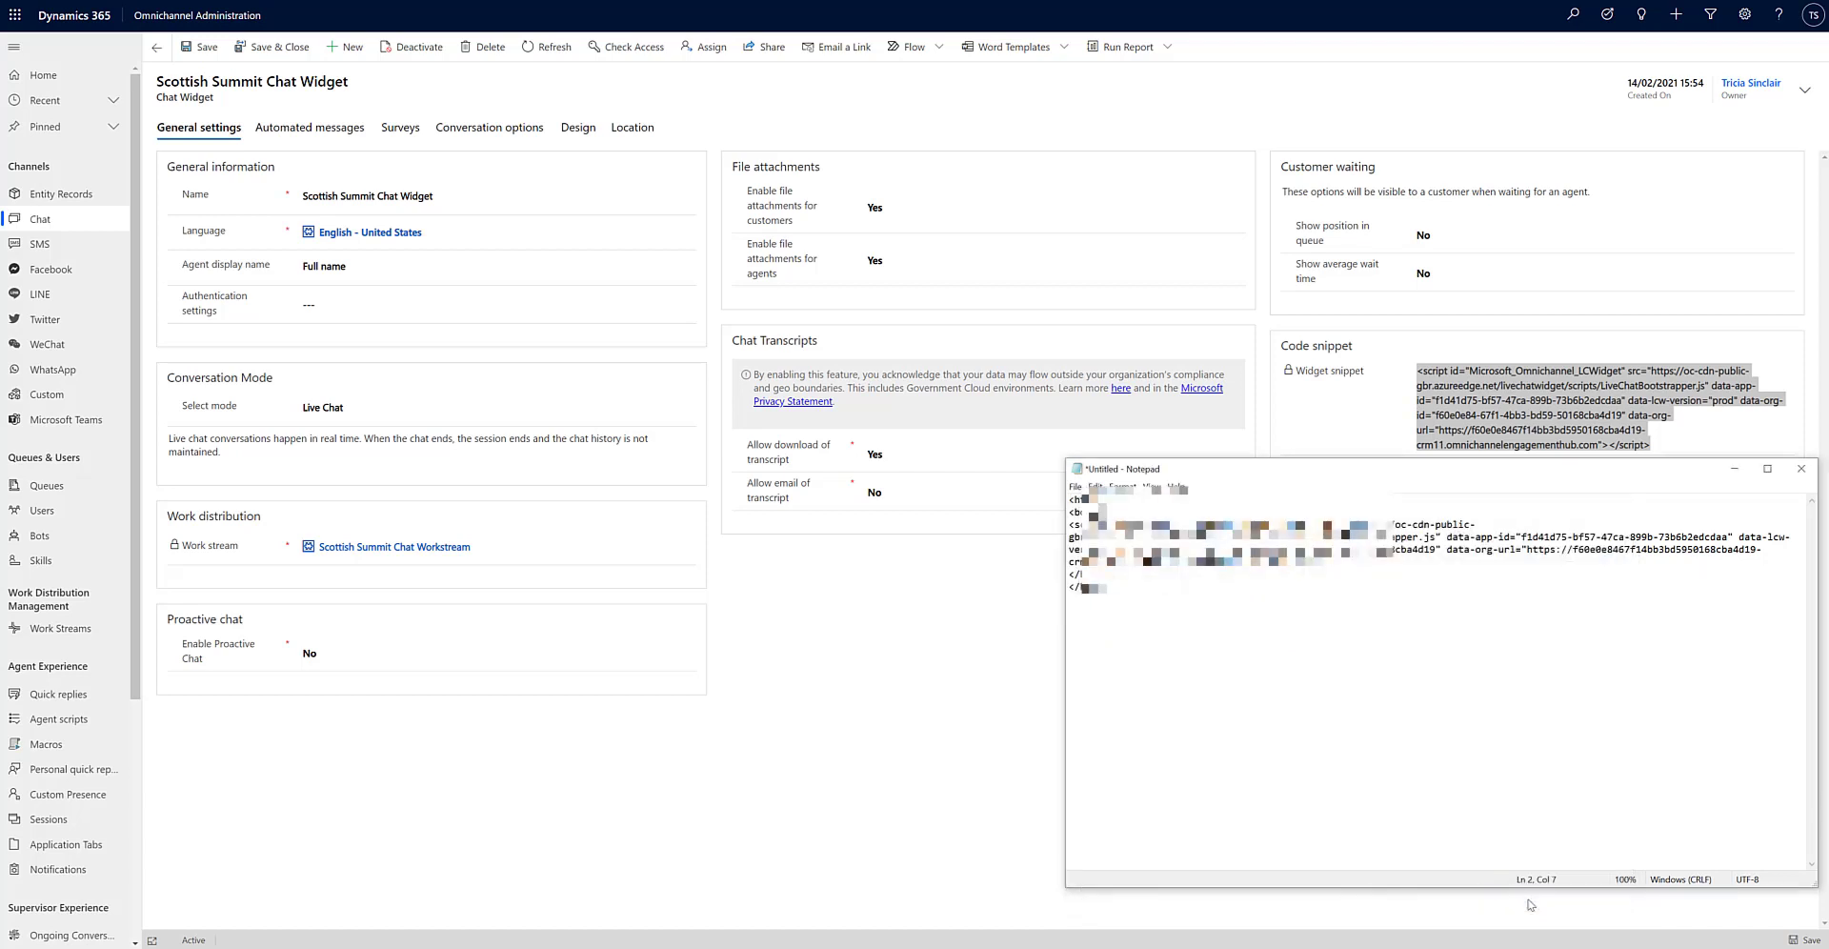
left_click(1800, 469)
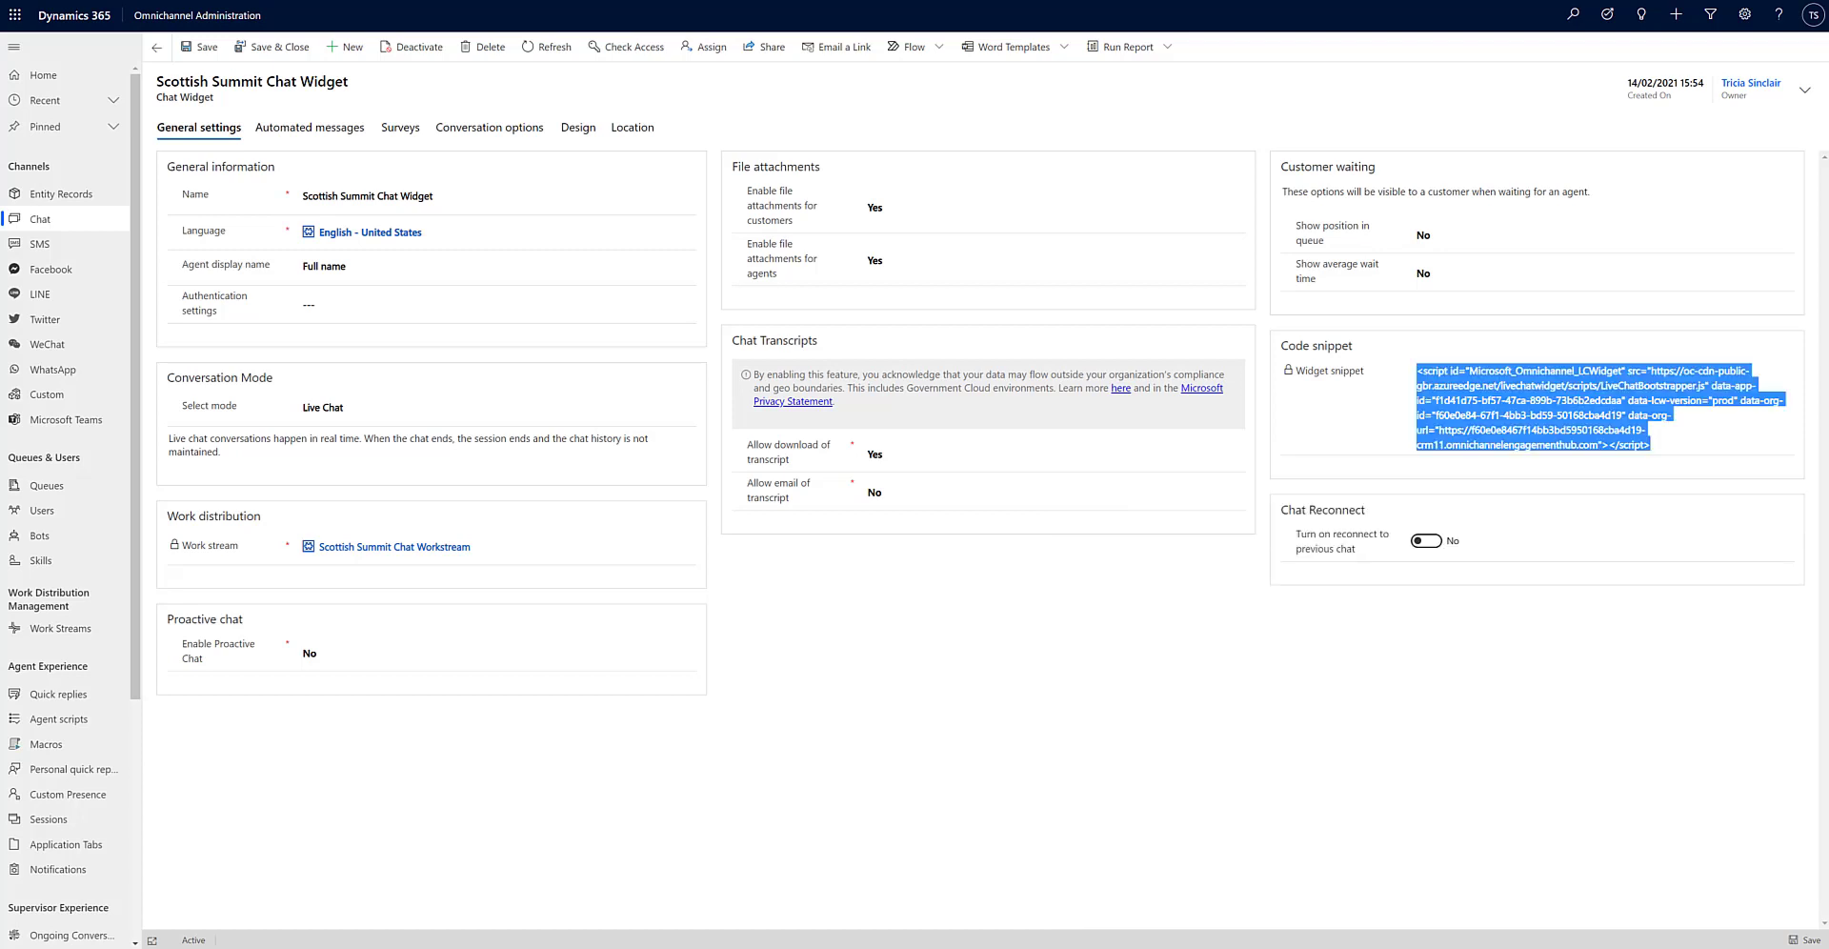
Open the chatscottishsummit file from File Explorer's recent files in Microsoft Edge and minimise File Explorer.
key("super+e")
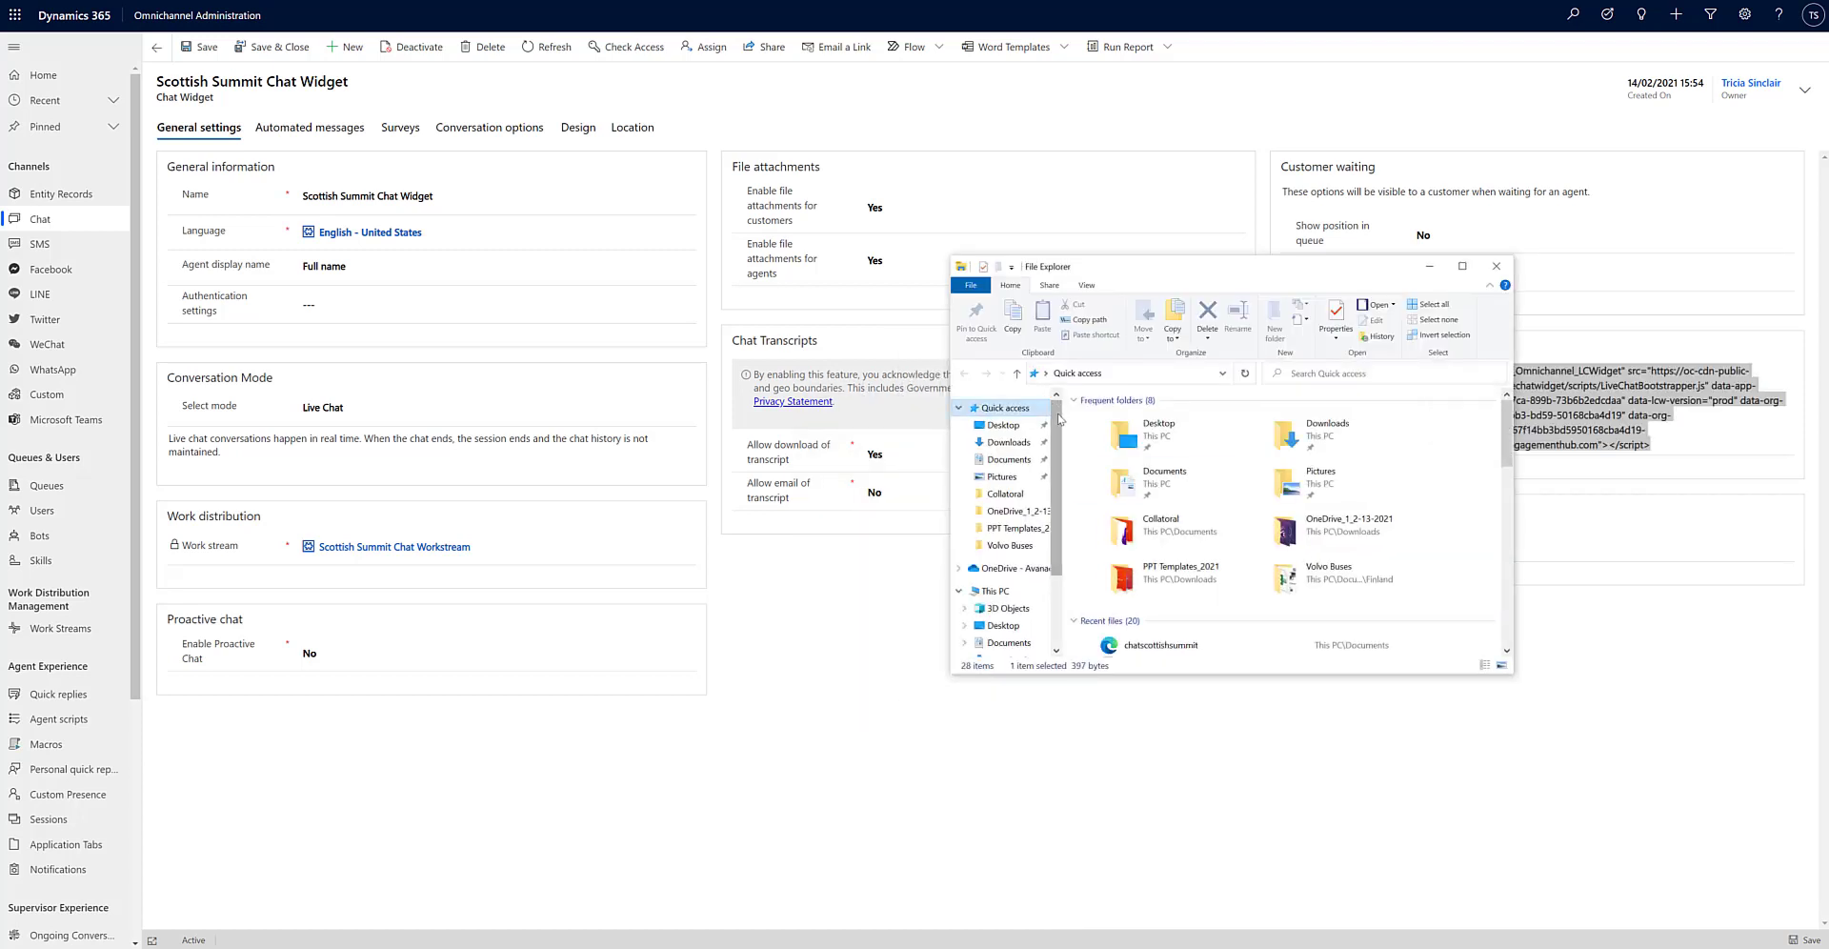
scroll(1238, 571, "down", 1)
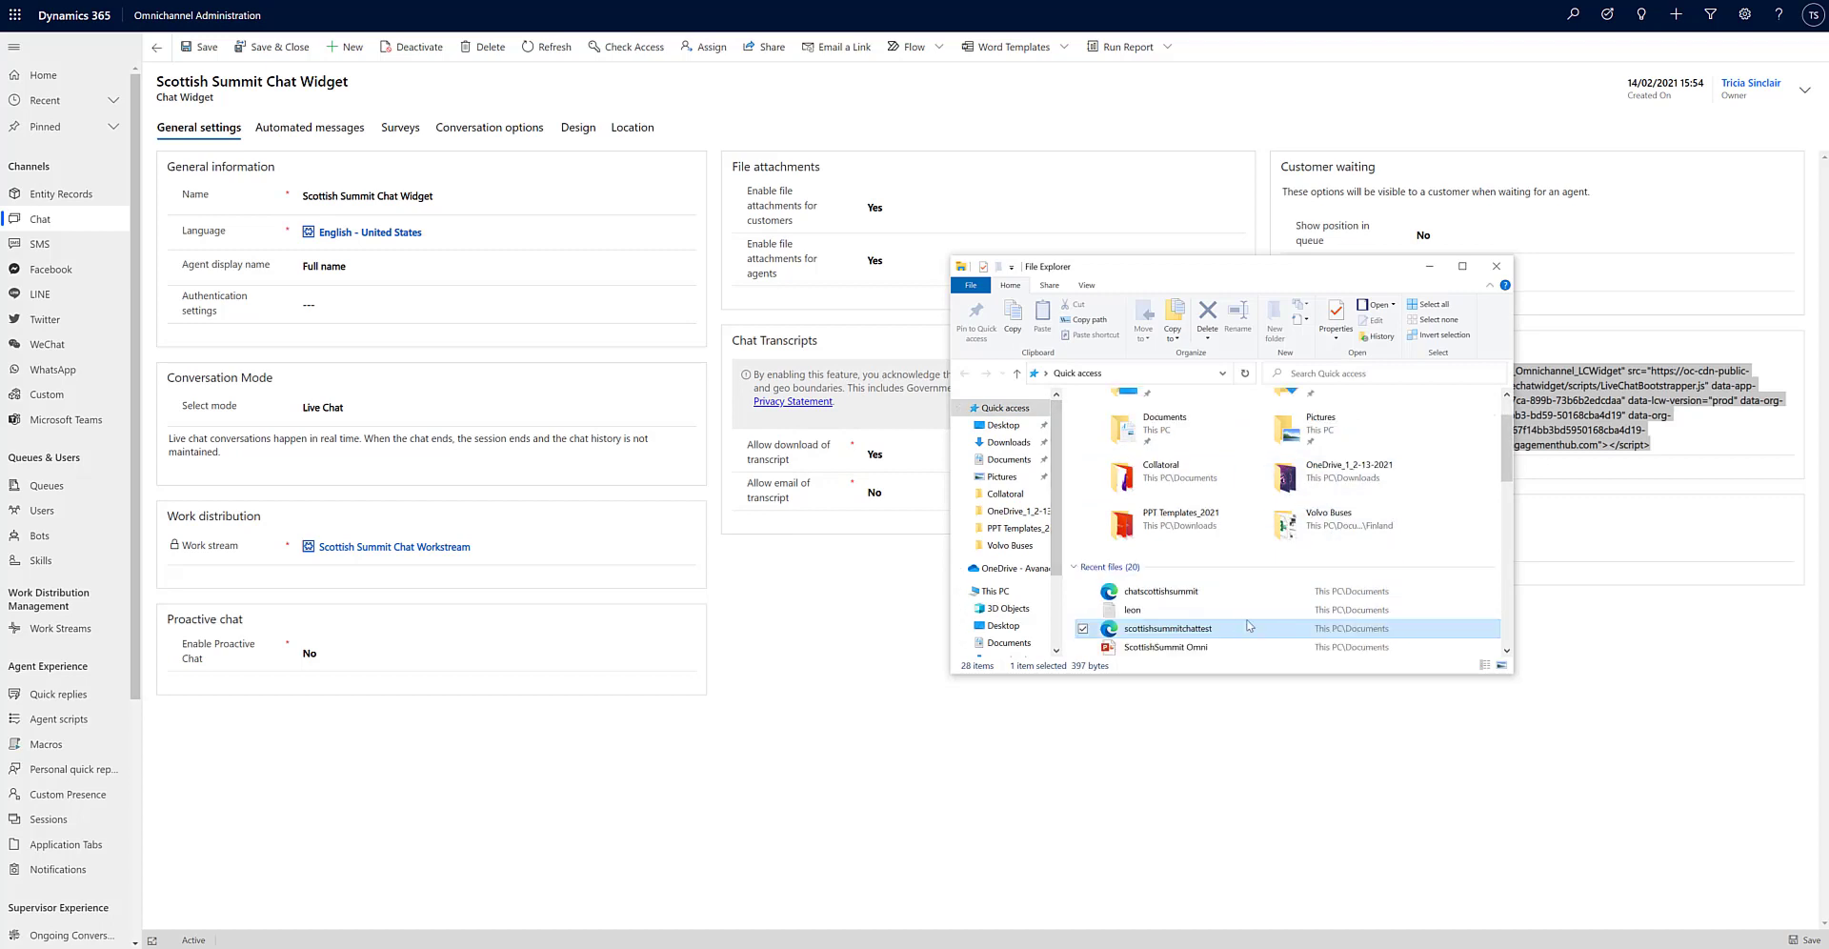
left_click(1163, 594)
double_click(1163, 594)
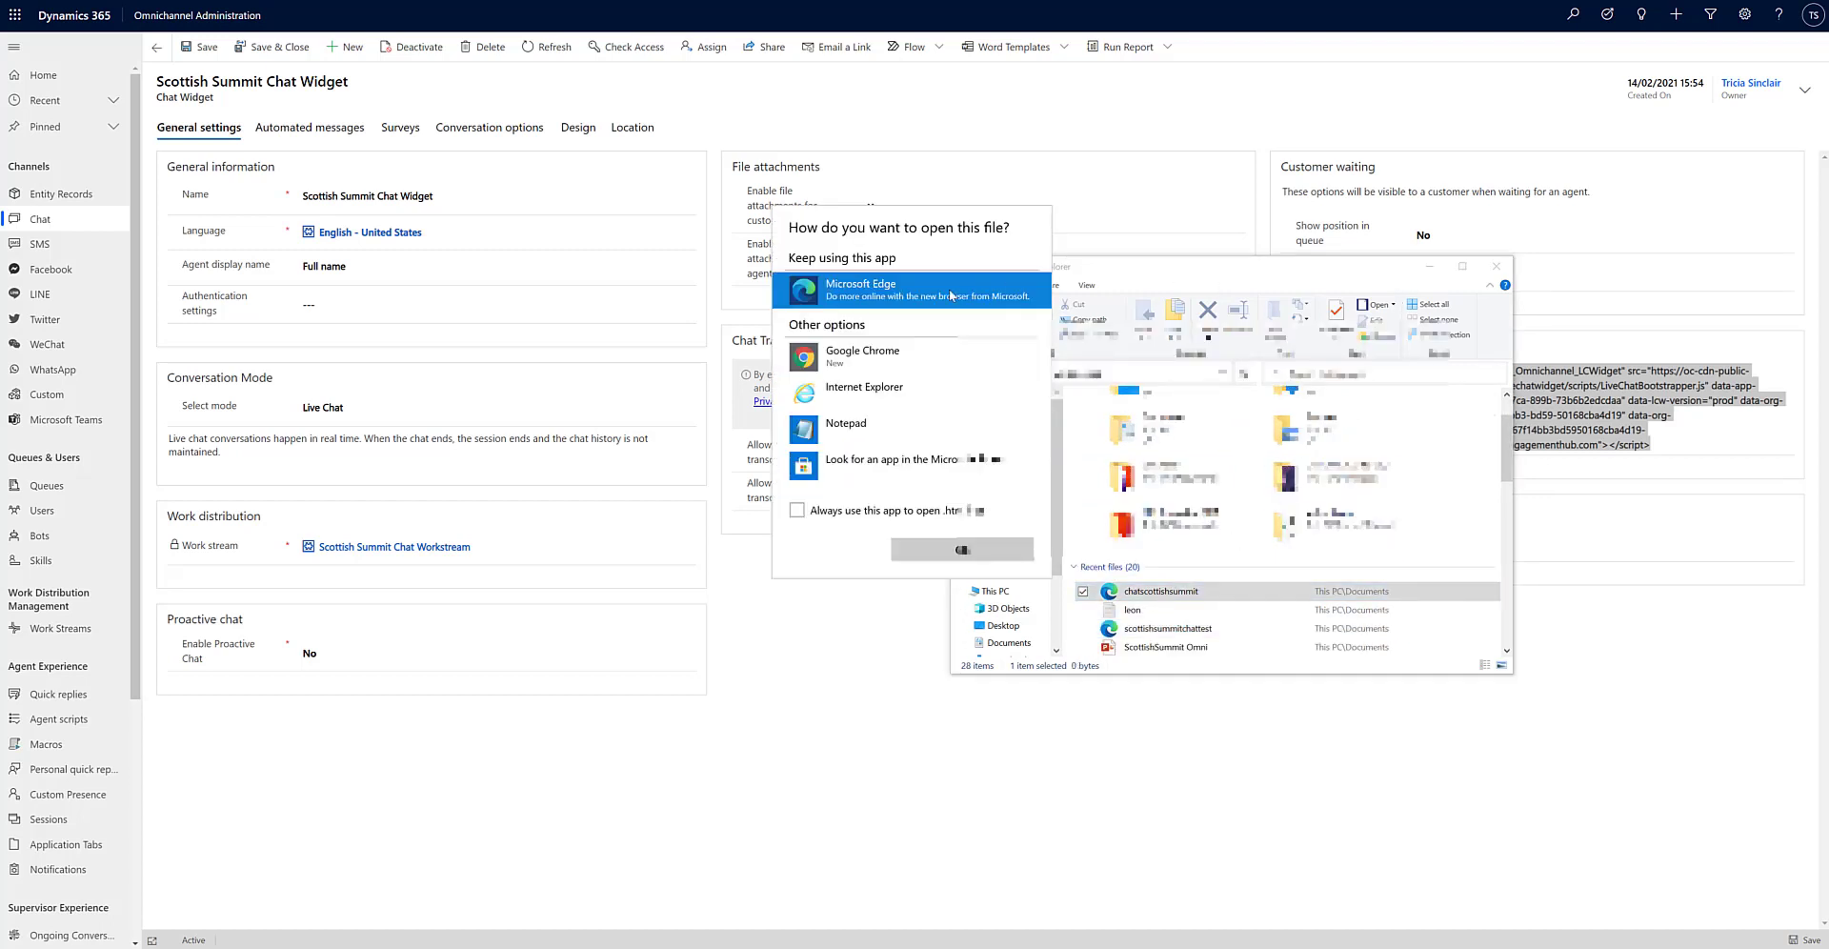
double_click(895, 367)
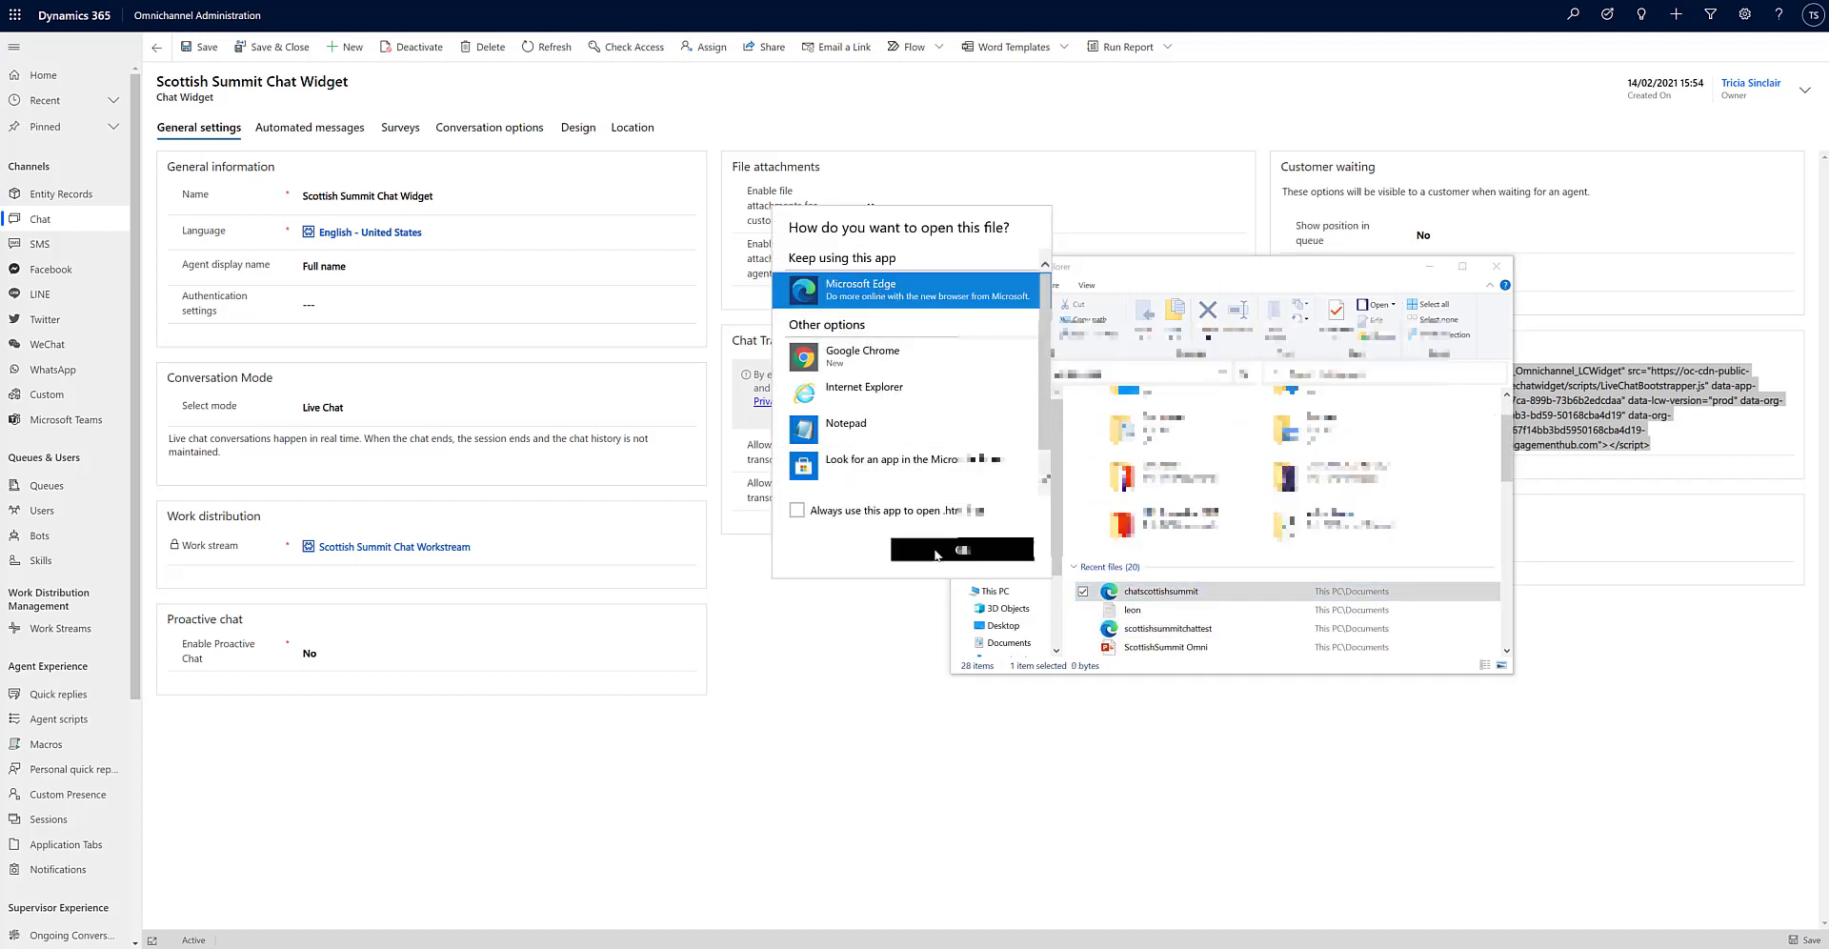
left_click(1430, 271)
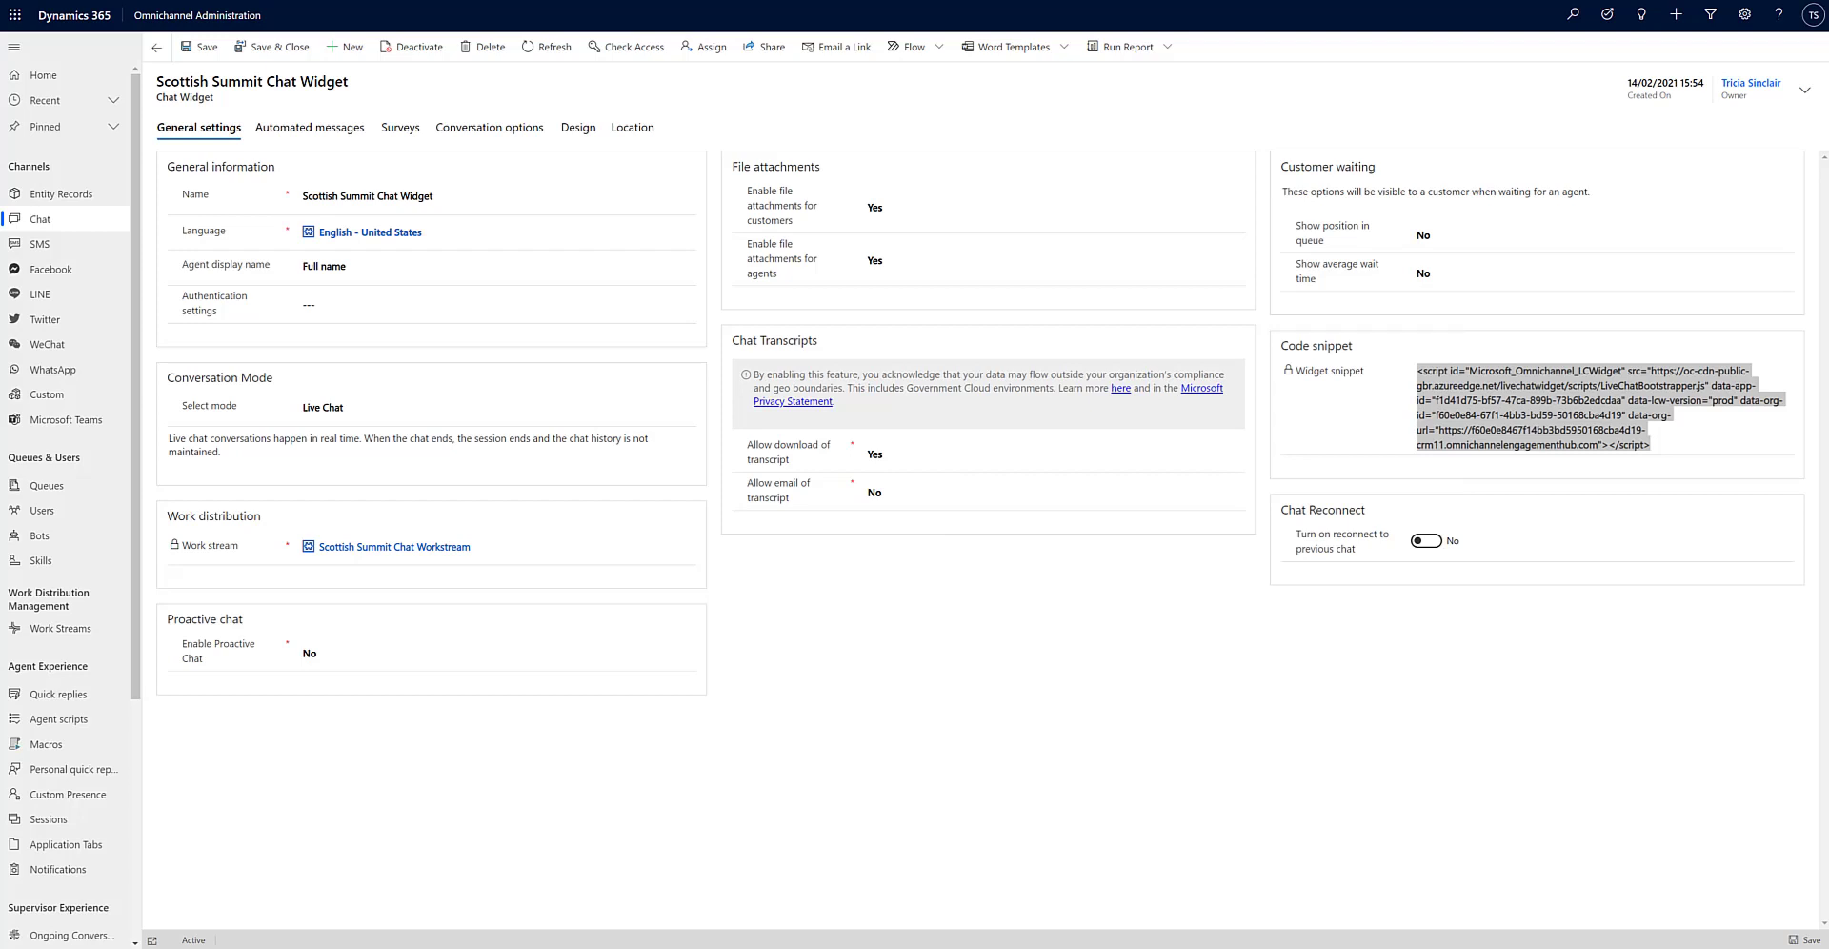
Bring the test page window fully into view, open its Let's Chat widget and try submitting the unfilled pre-chat survey.
left_click_drag(1828, 43, 251, 0)
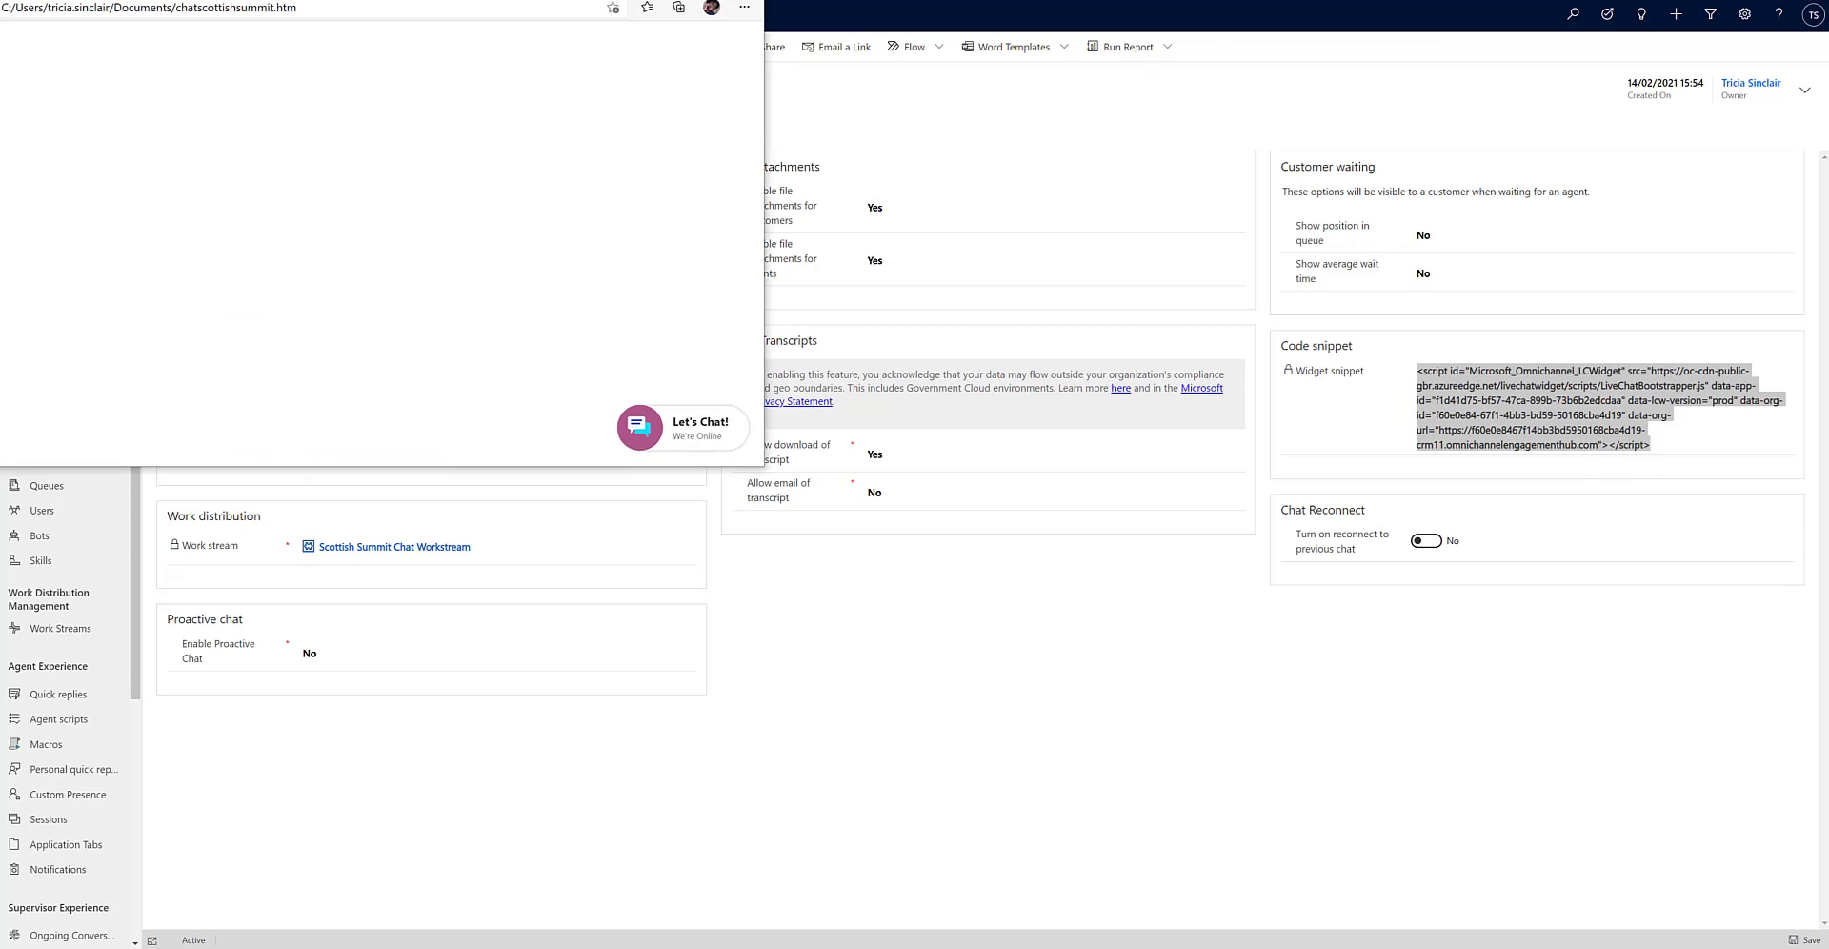
left_click_drag(571, 0, 991, 282)
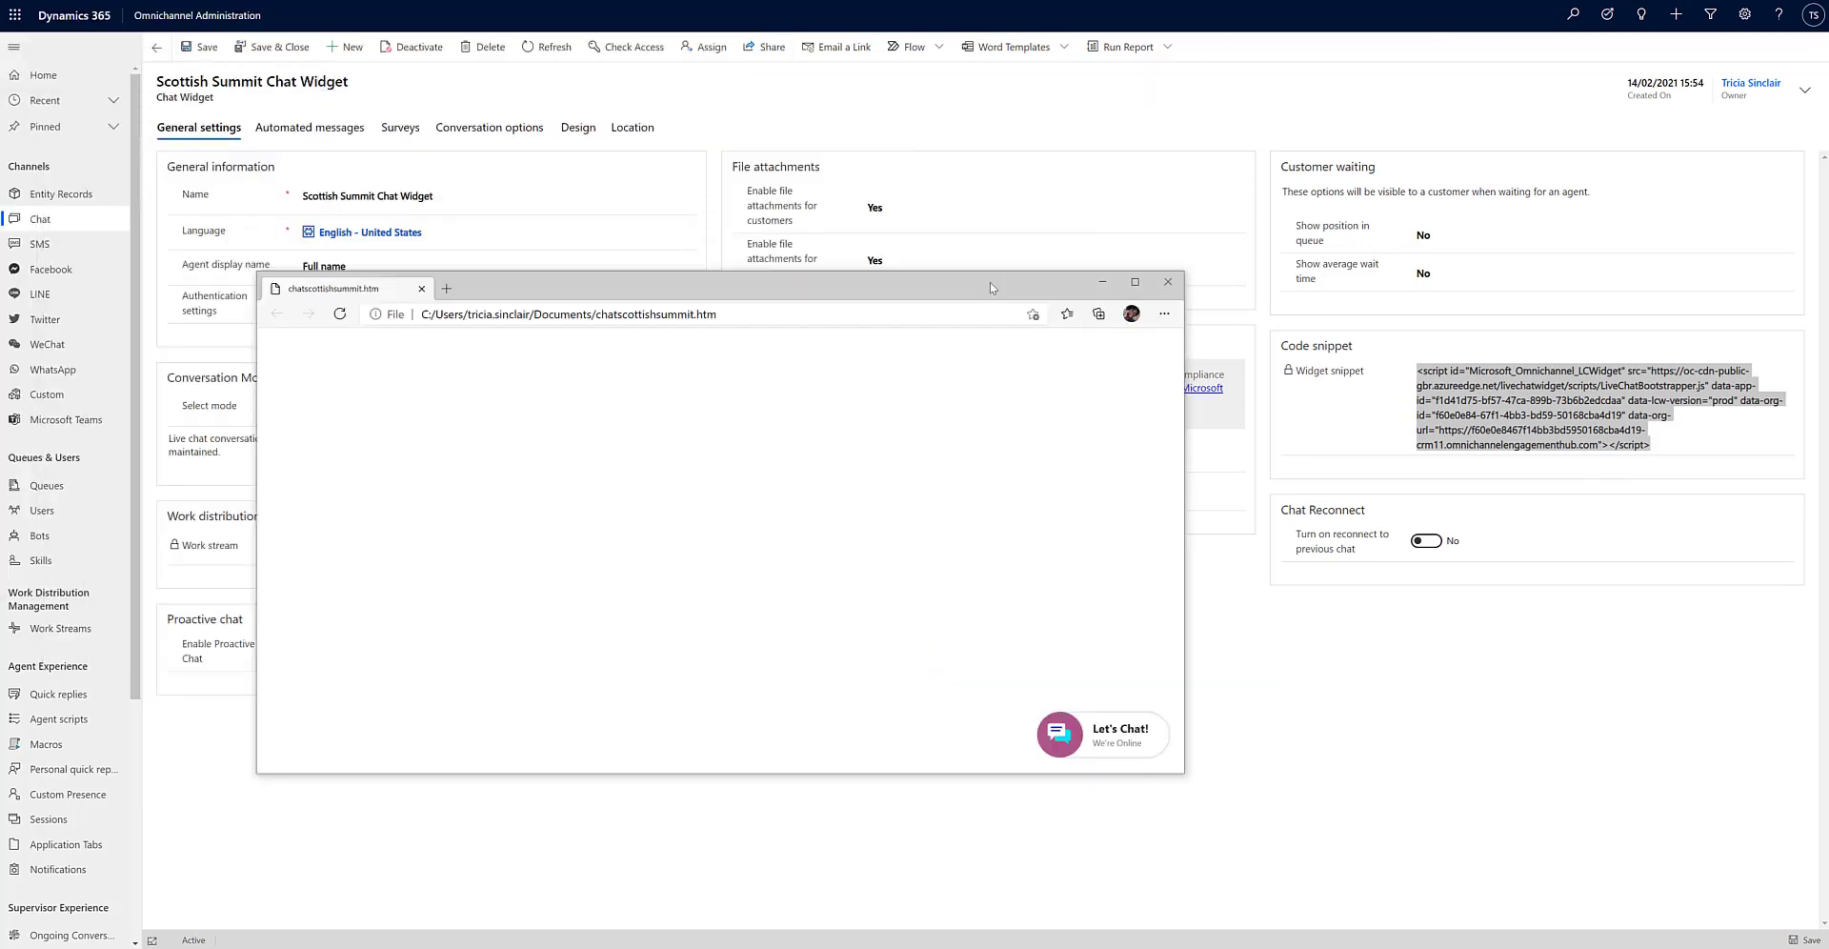
left_click(1097, 741)
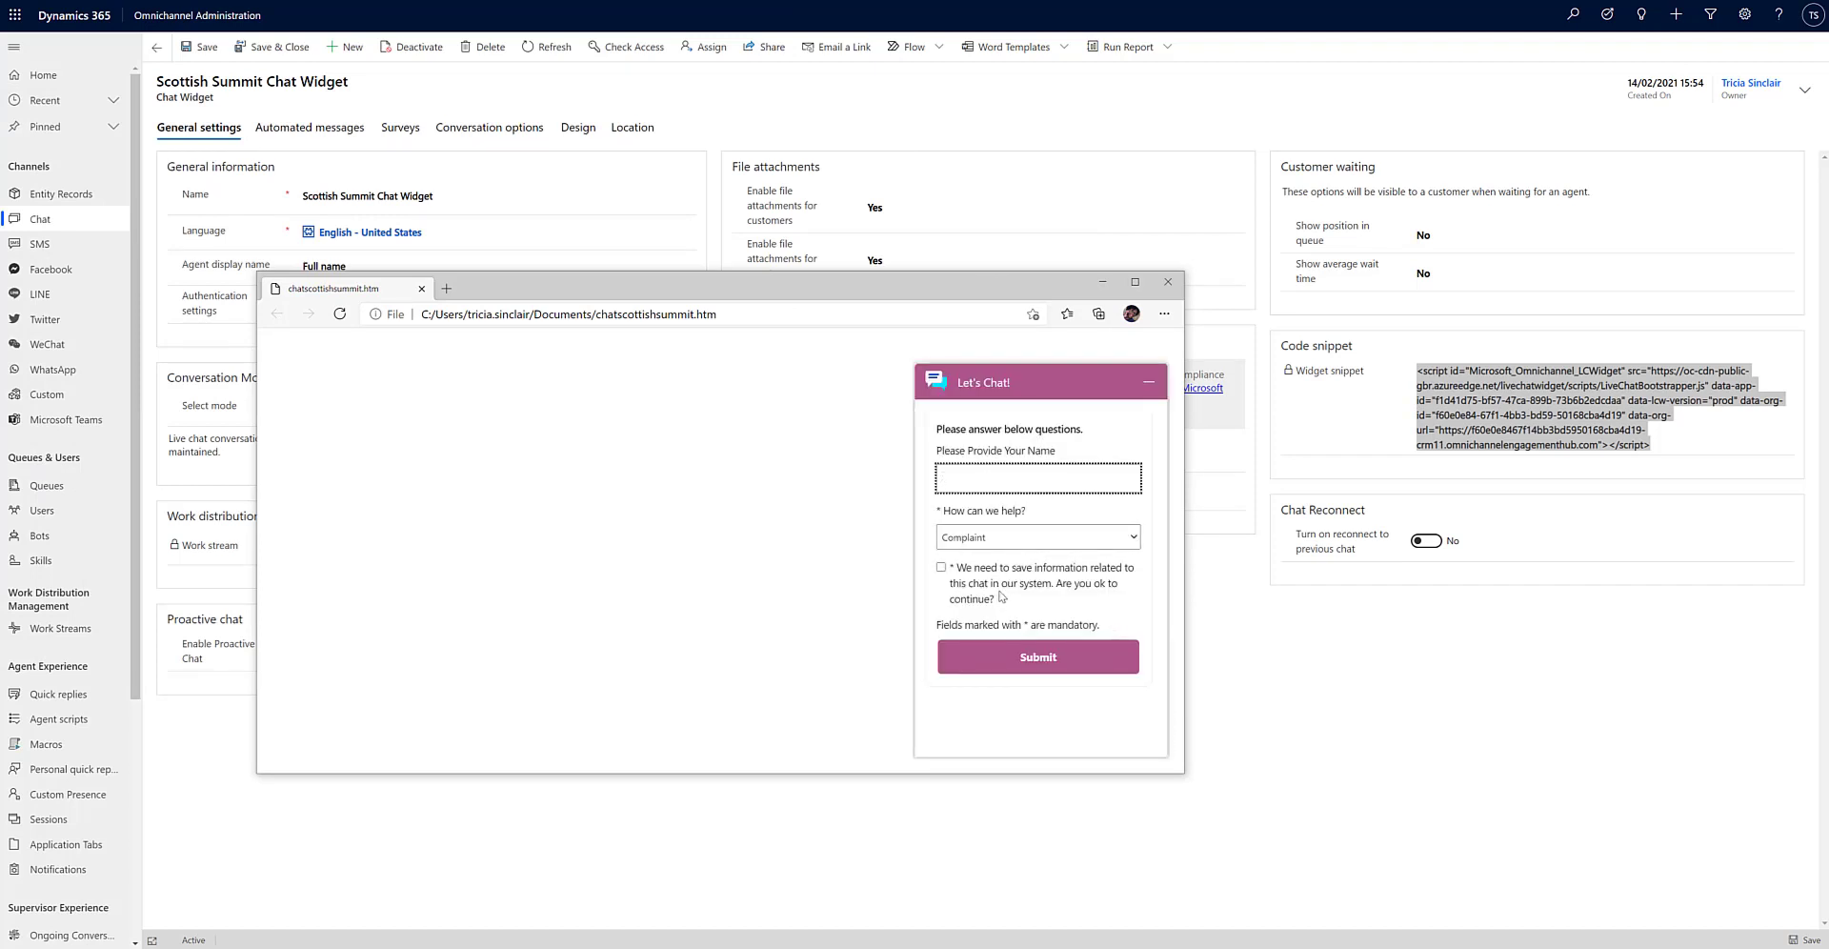
left_click(1033, 657)
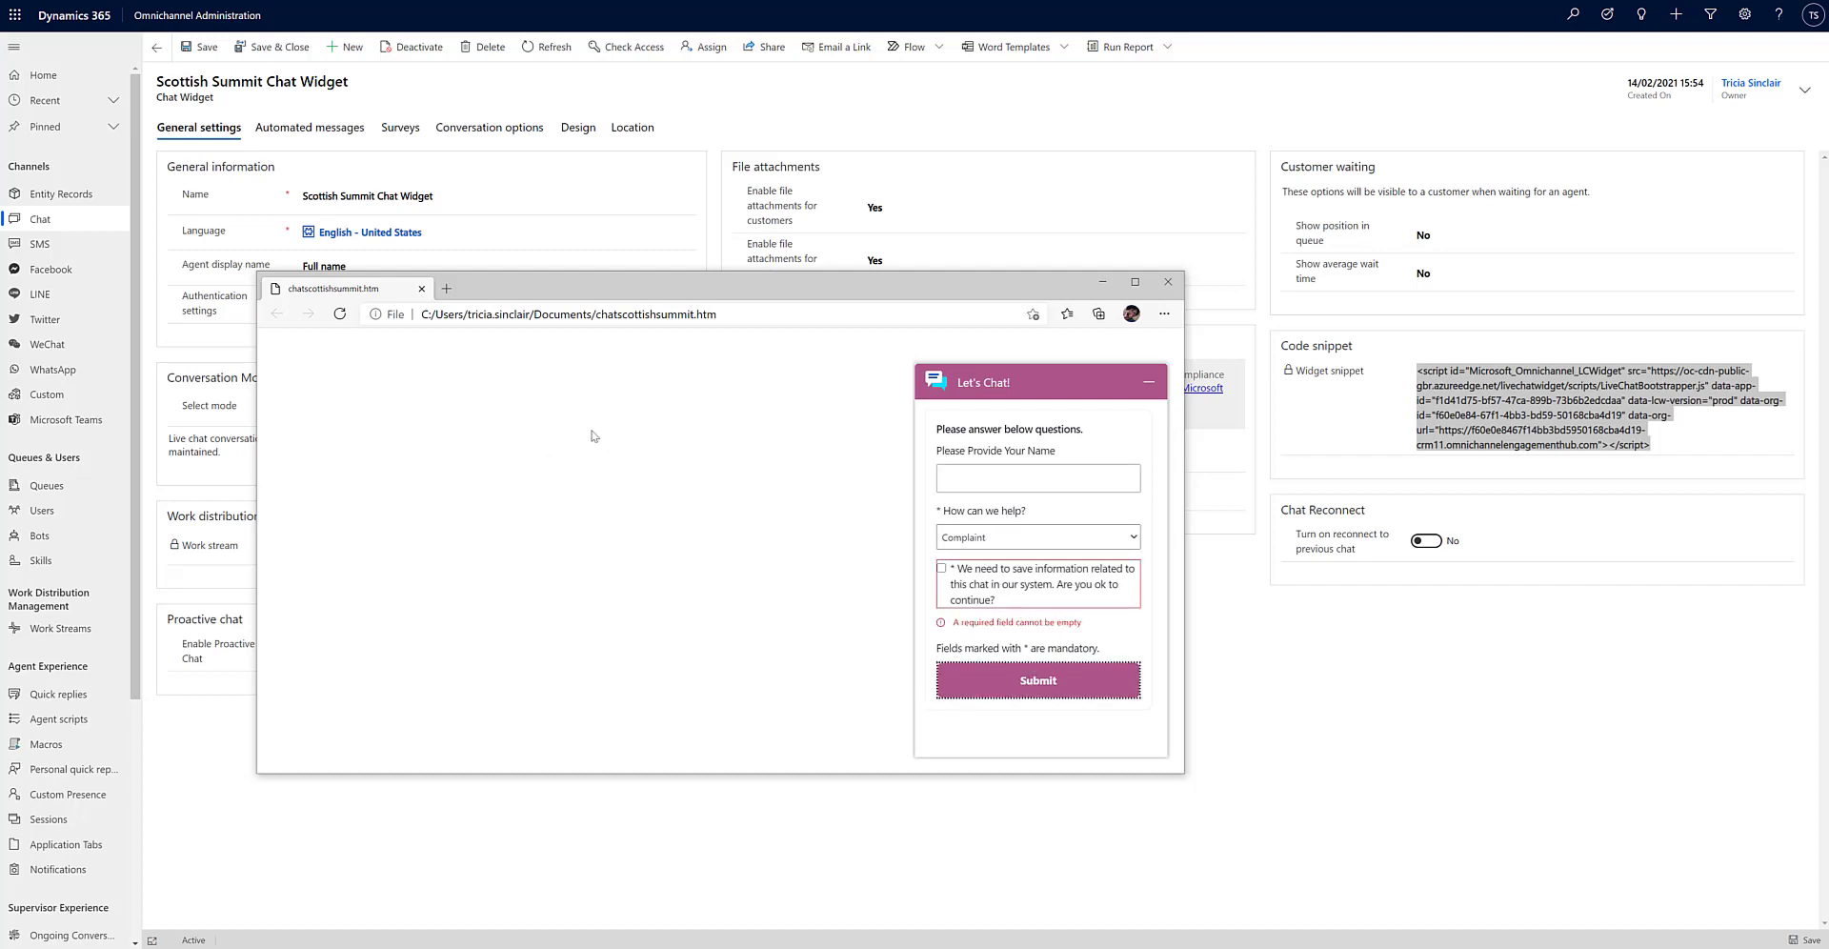
Return to Dynamics 365, open the Omnichannel for Customer Service app from the apps list and check the agent presence status.
key("alt+Tab")
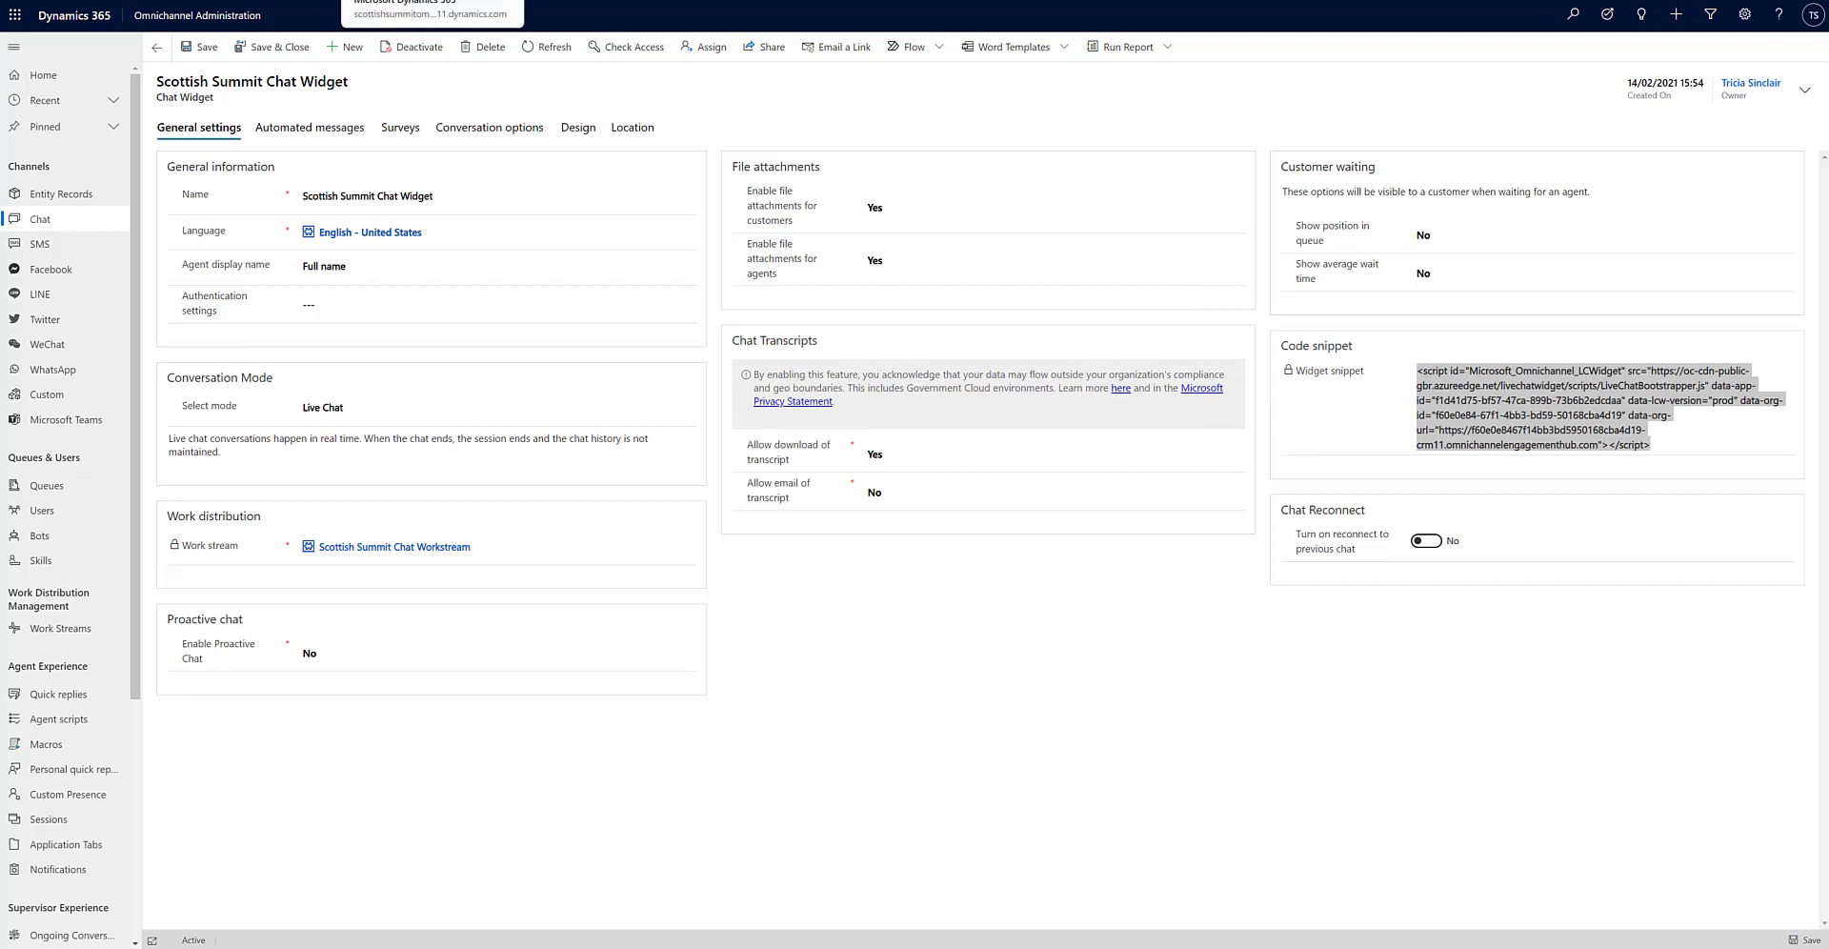
left_click(419, 0)
left_click(234, 0)
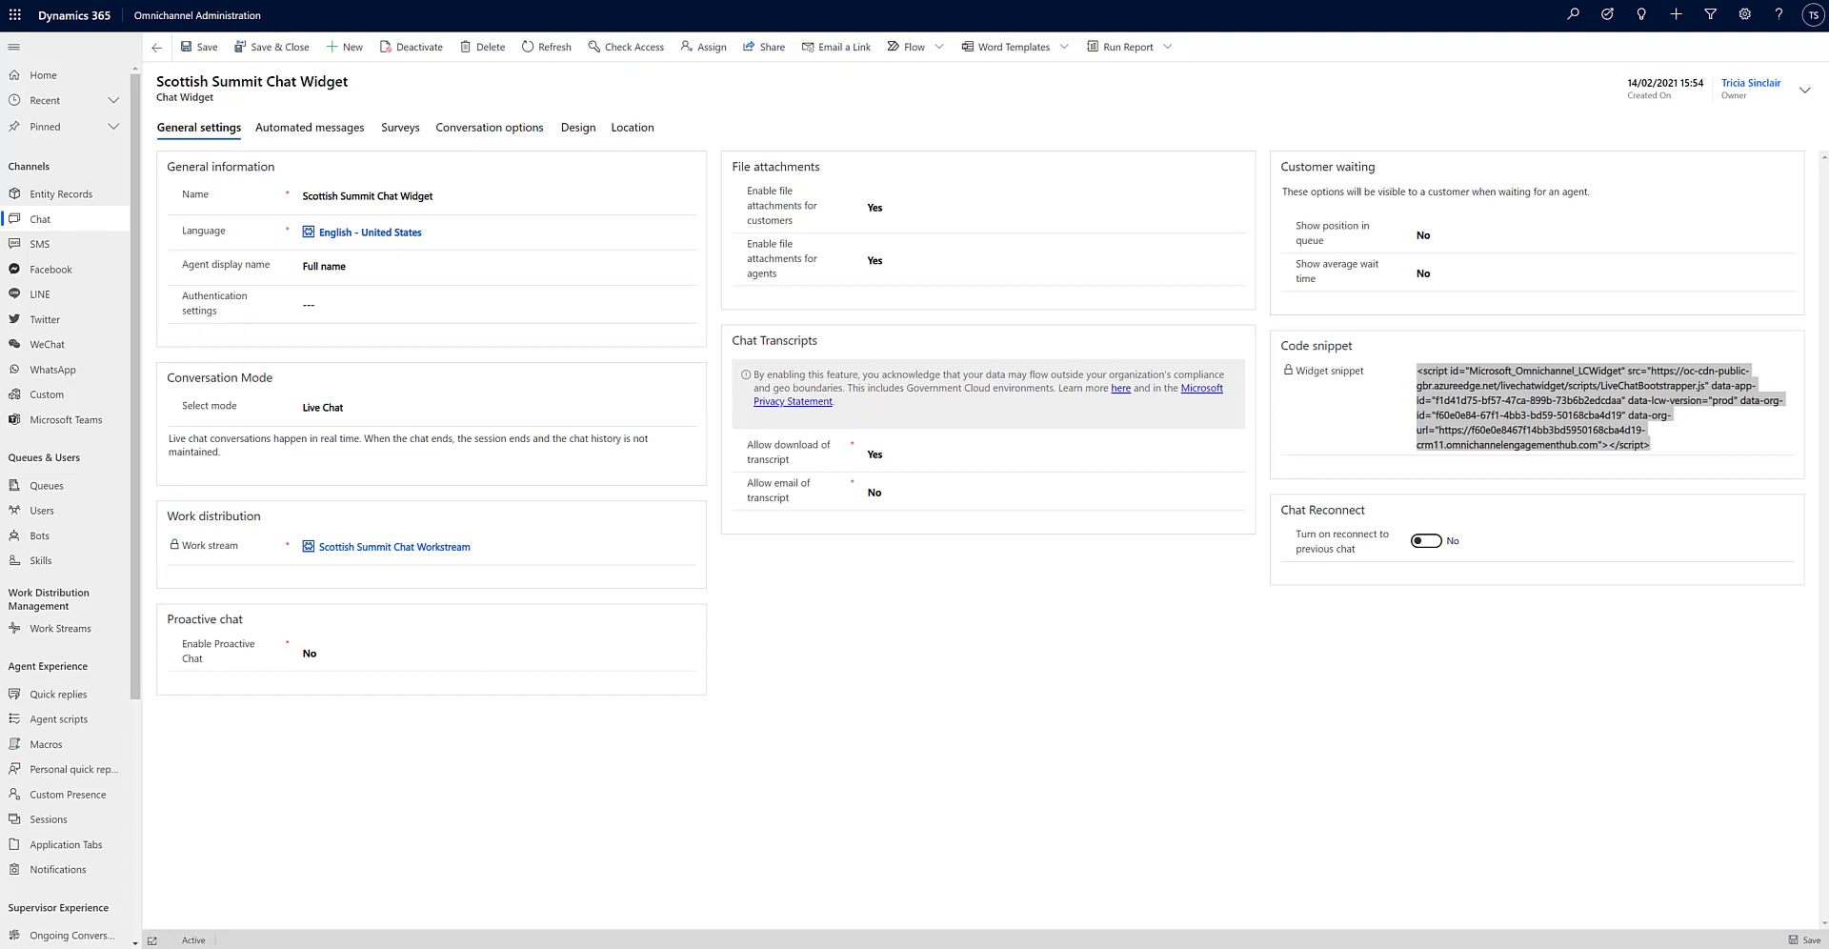
left_click(419, 0)
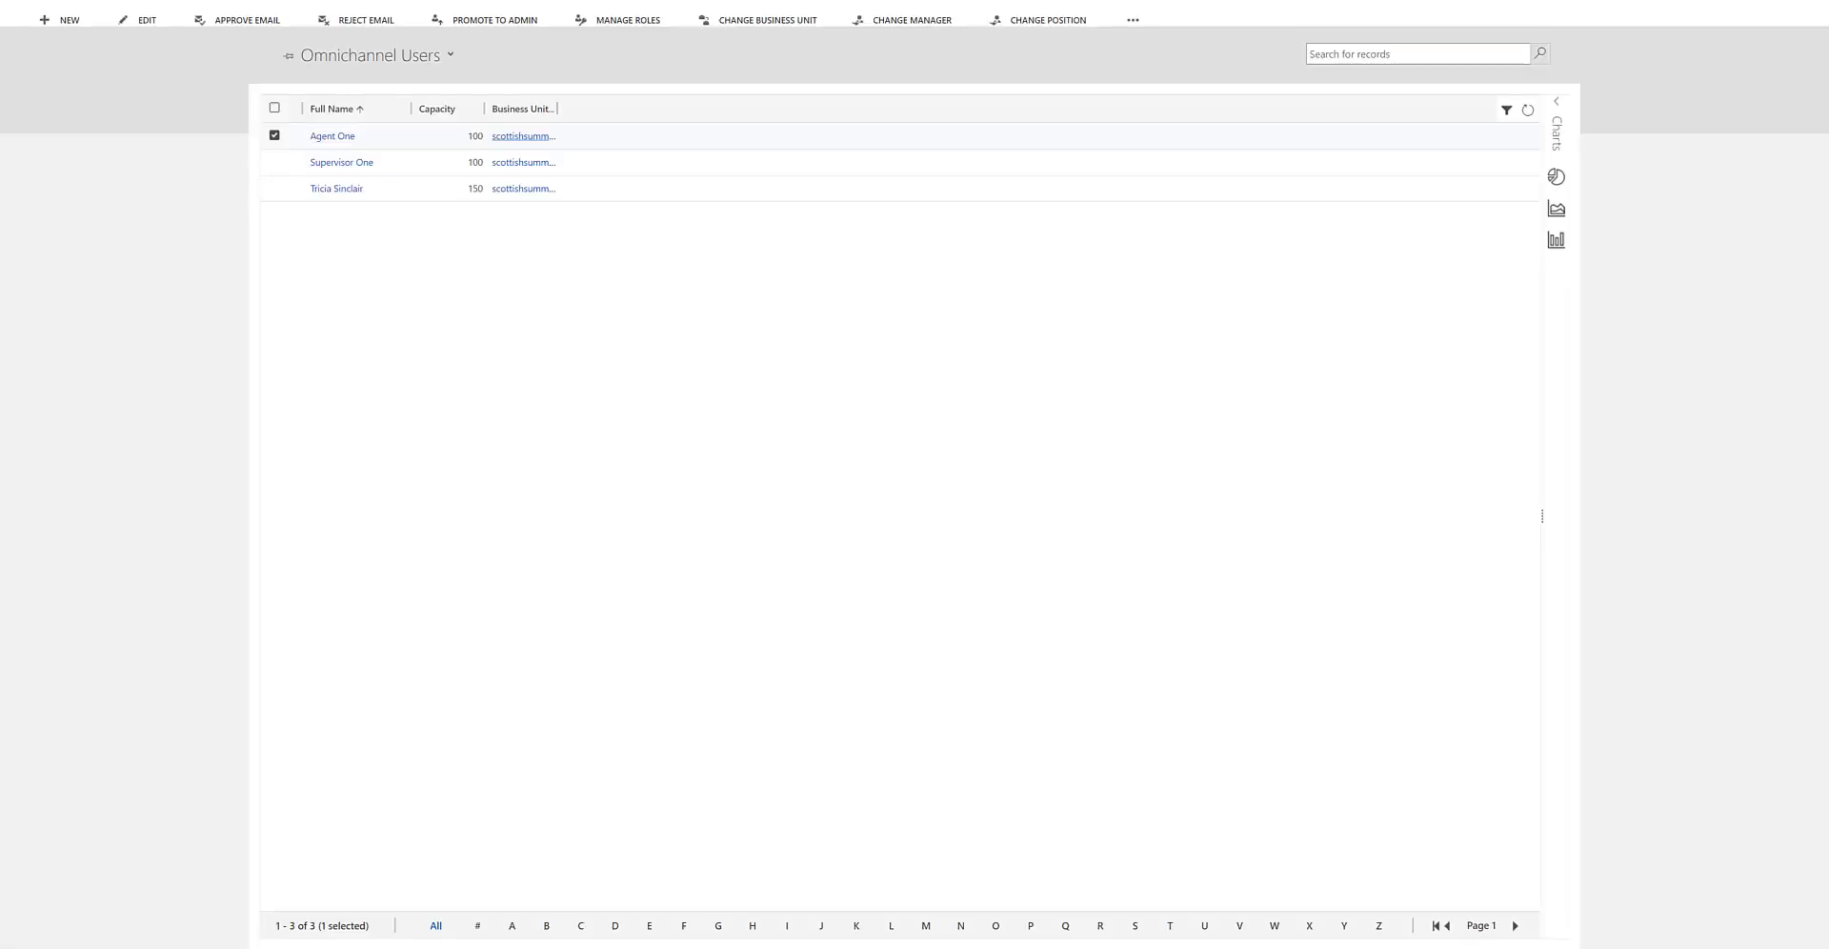
key("ctrl+v")
key("Return")
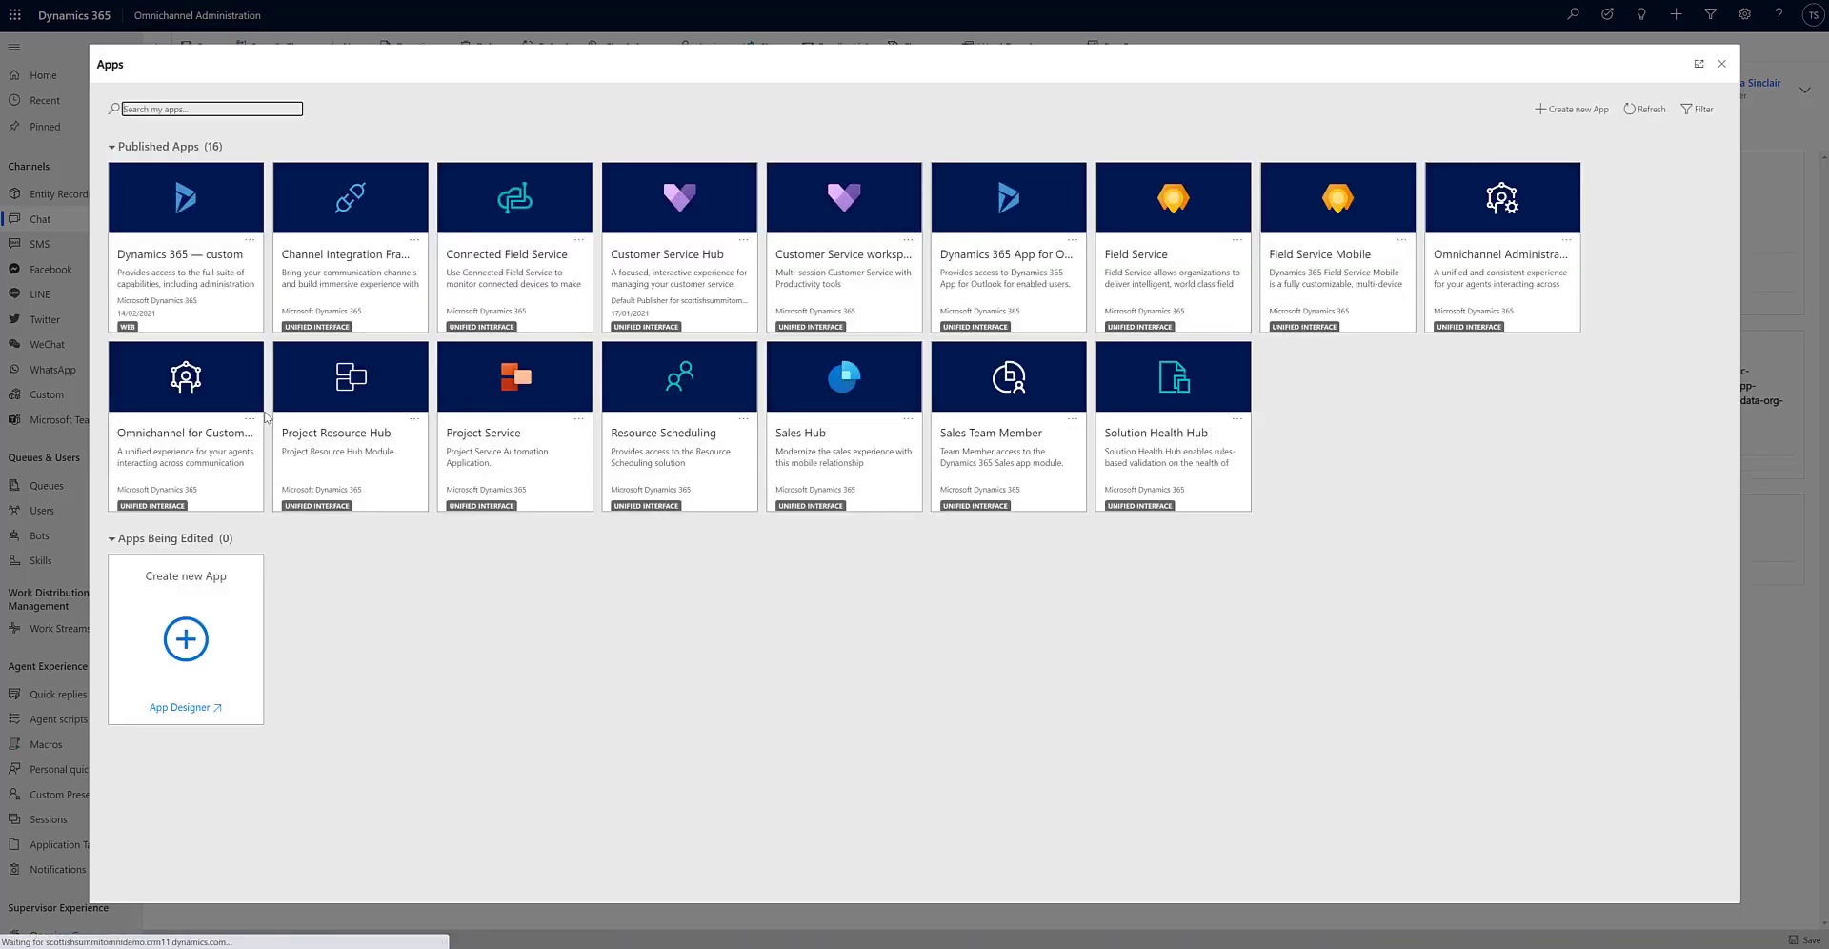
left_click(232, 401)
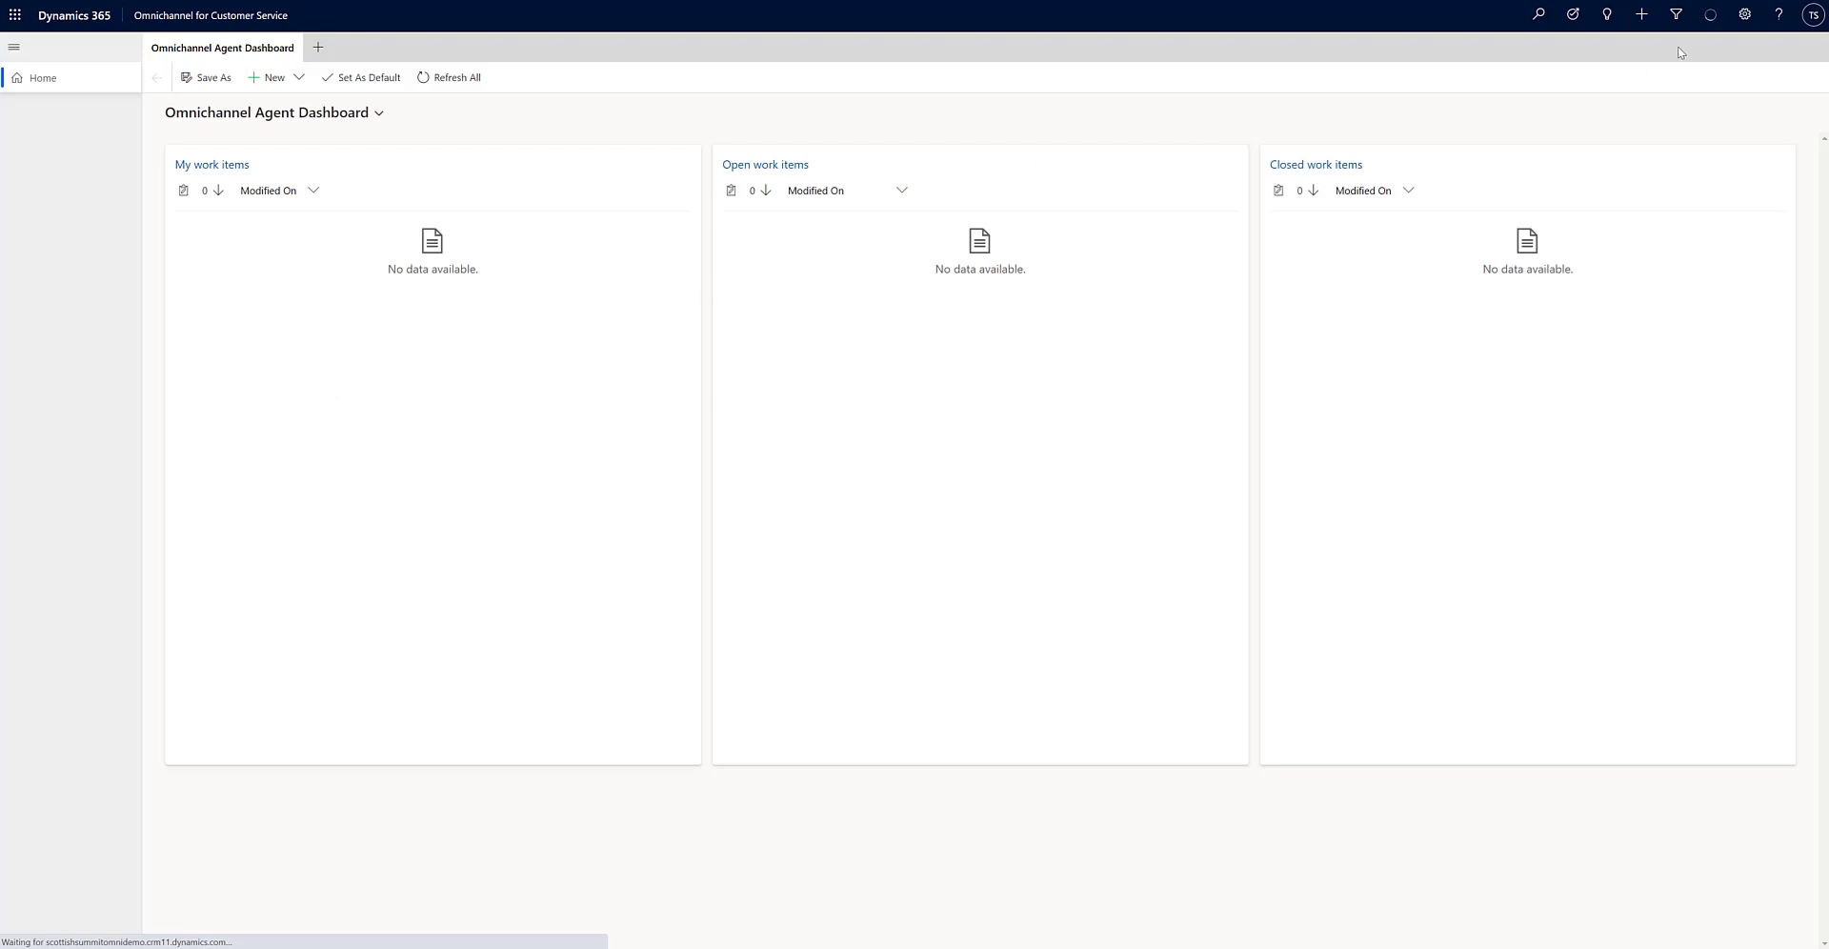
left_click(1711, 15)
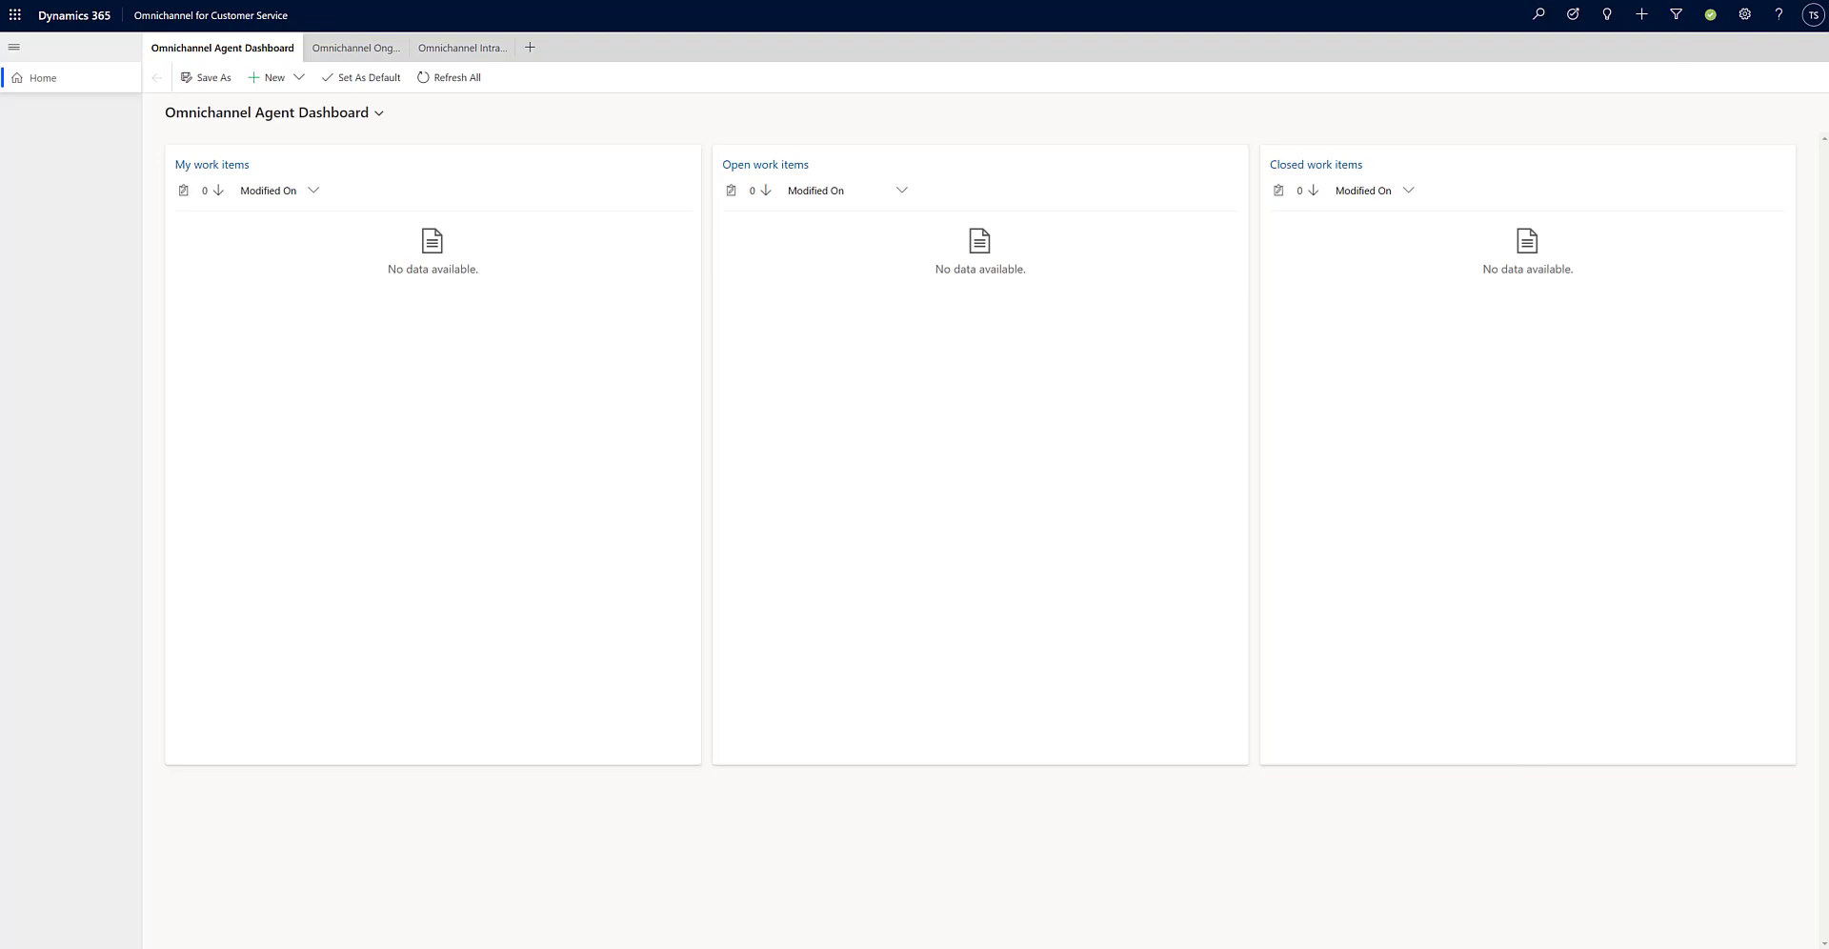
Submit the widget's pre-chat survey with the customer's name, Order Enquiry and consent ticked, and accept the incoming chat request as agent.
left_click(1005, 478)
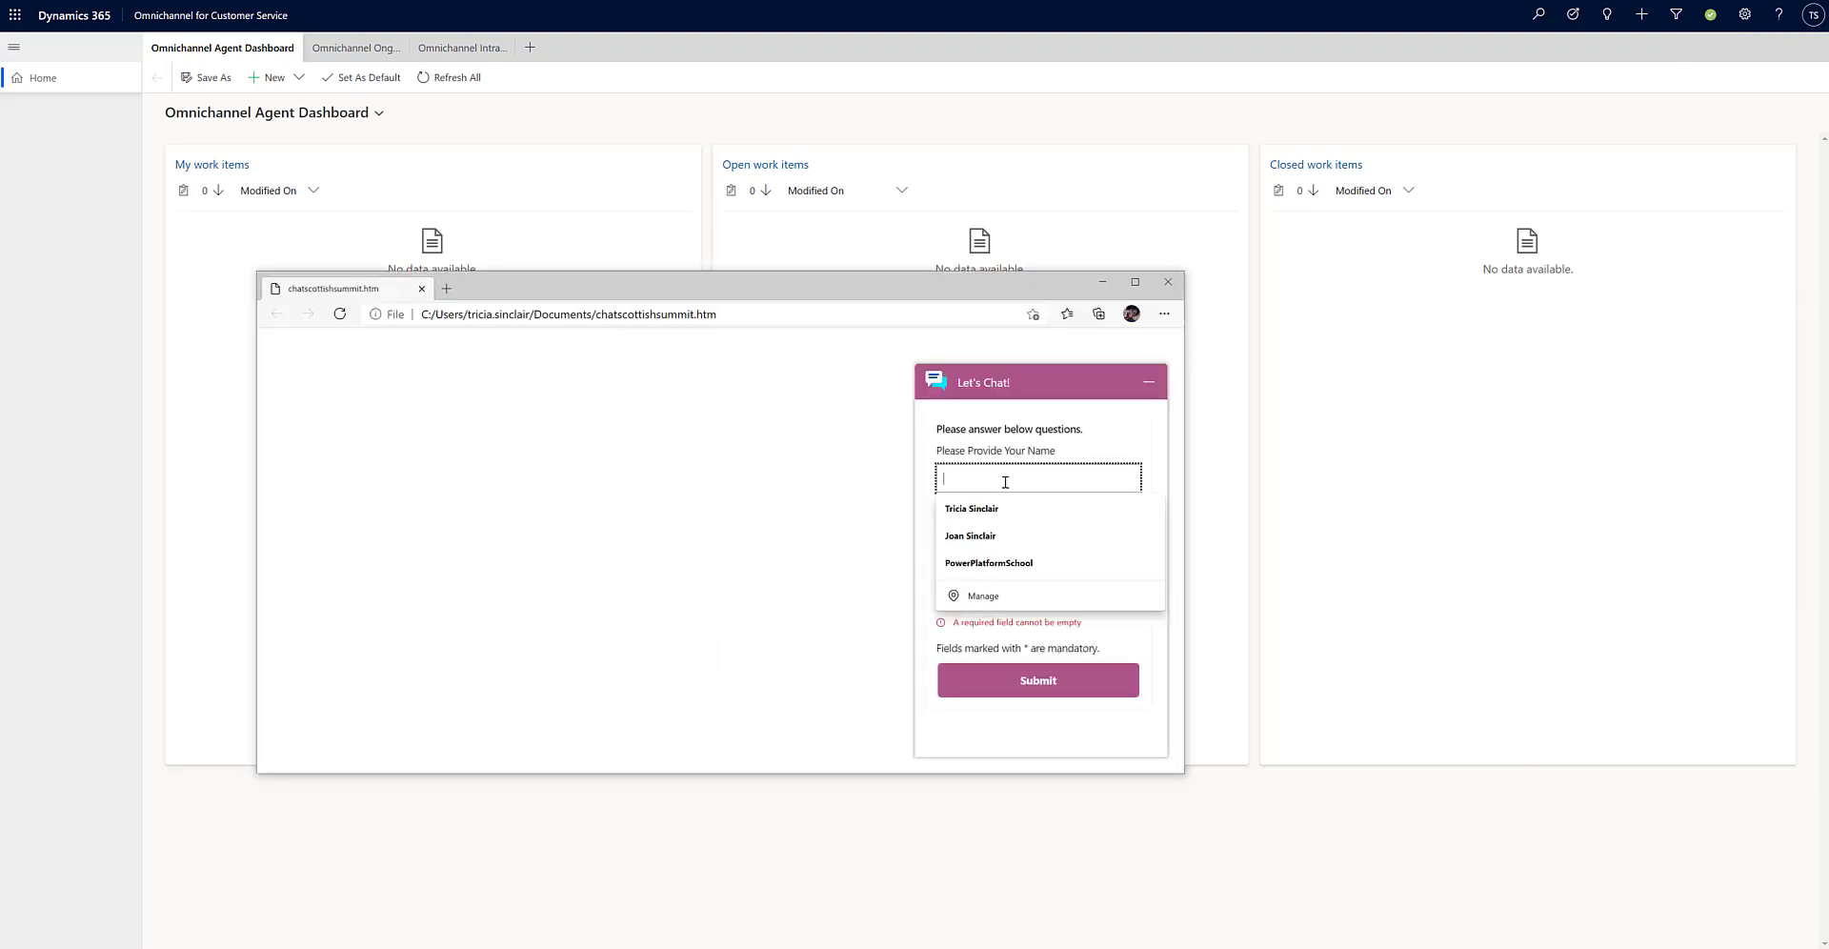
left_click(971, 507)
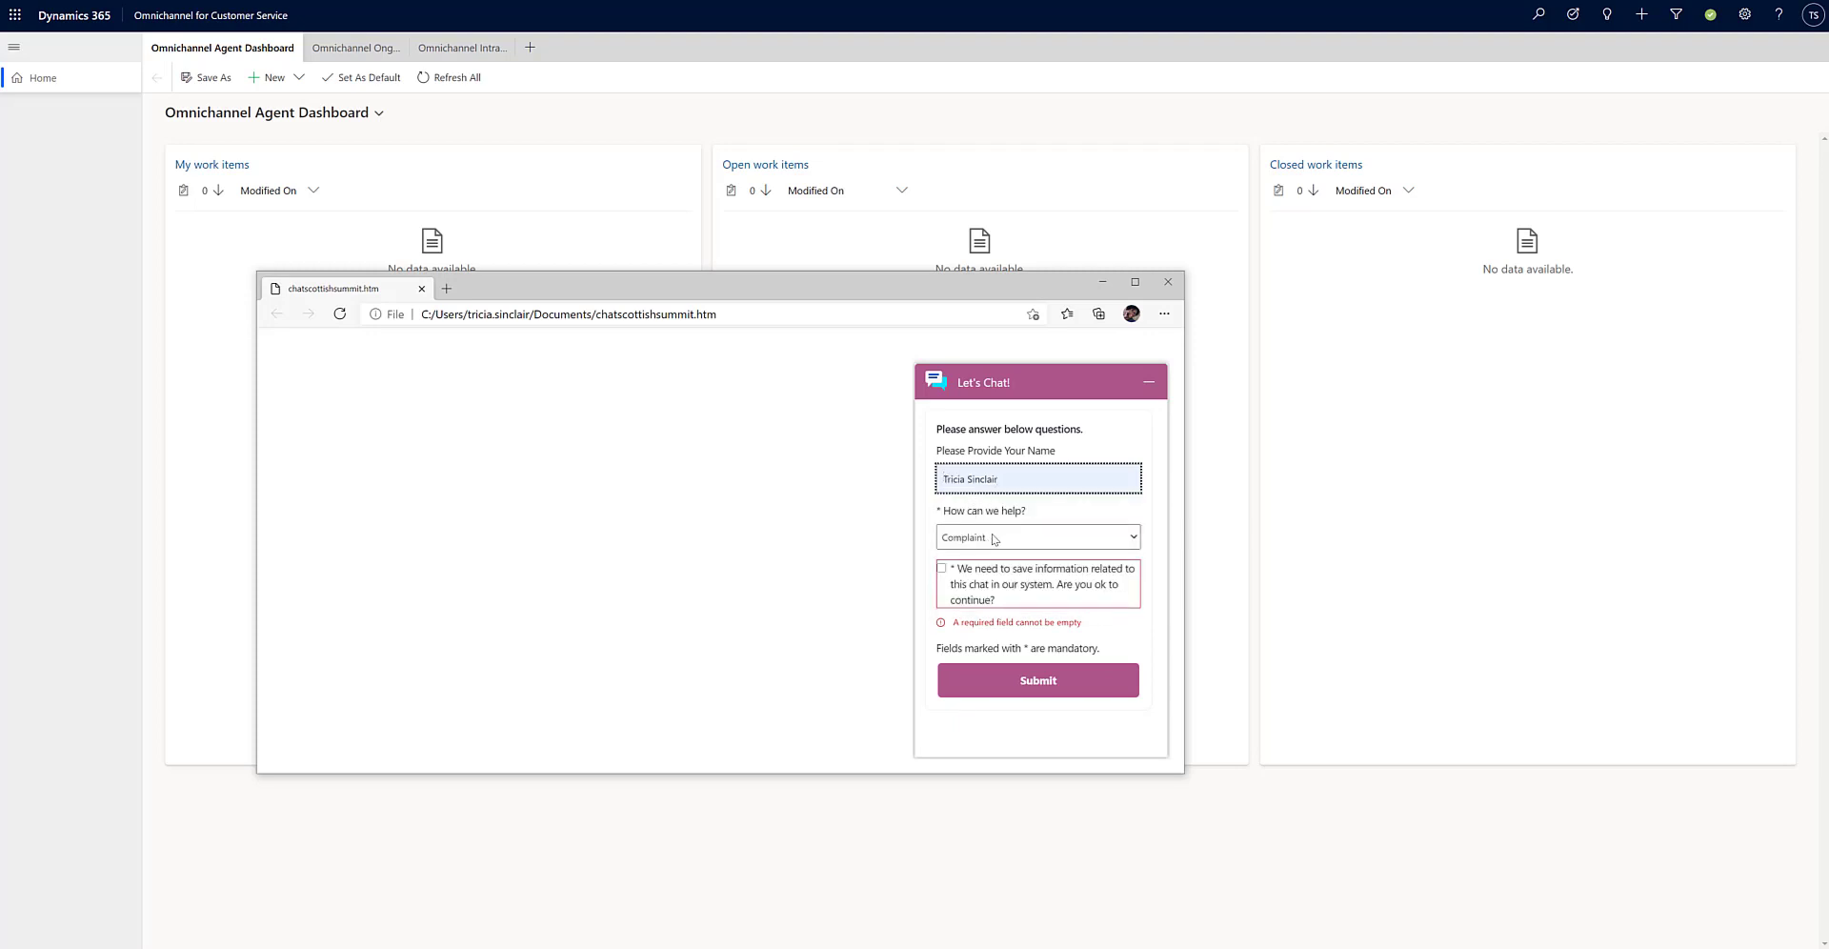
left_click(995, 539)
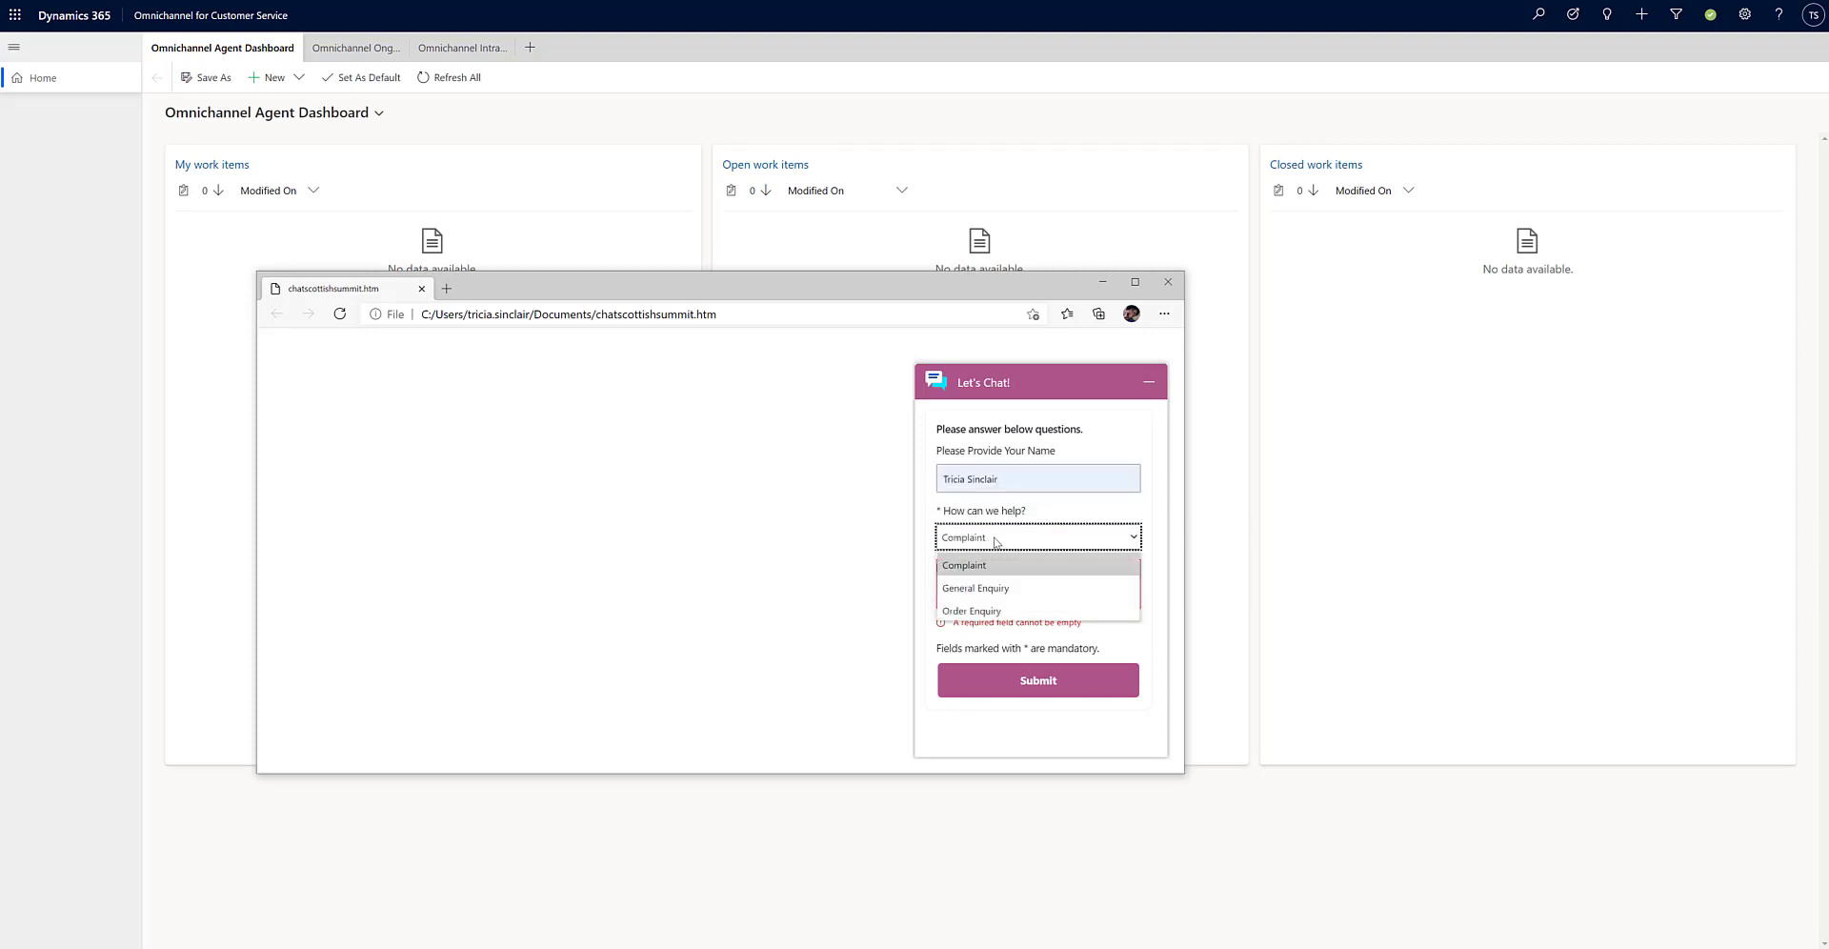
left_click(993, 609)
left_click(947, 571)
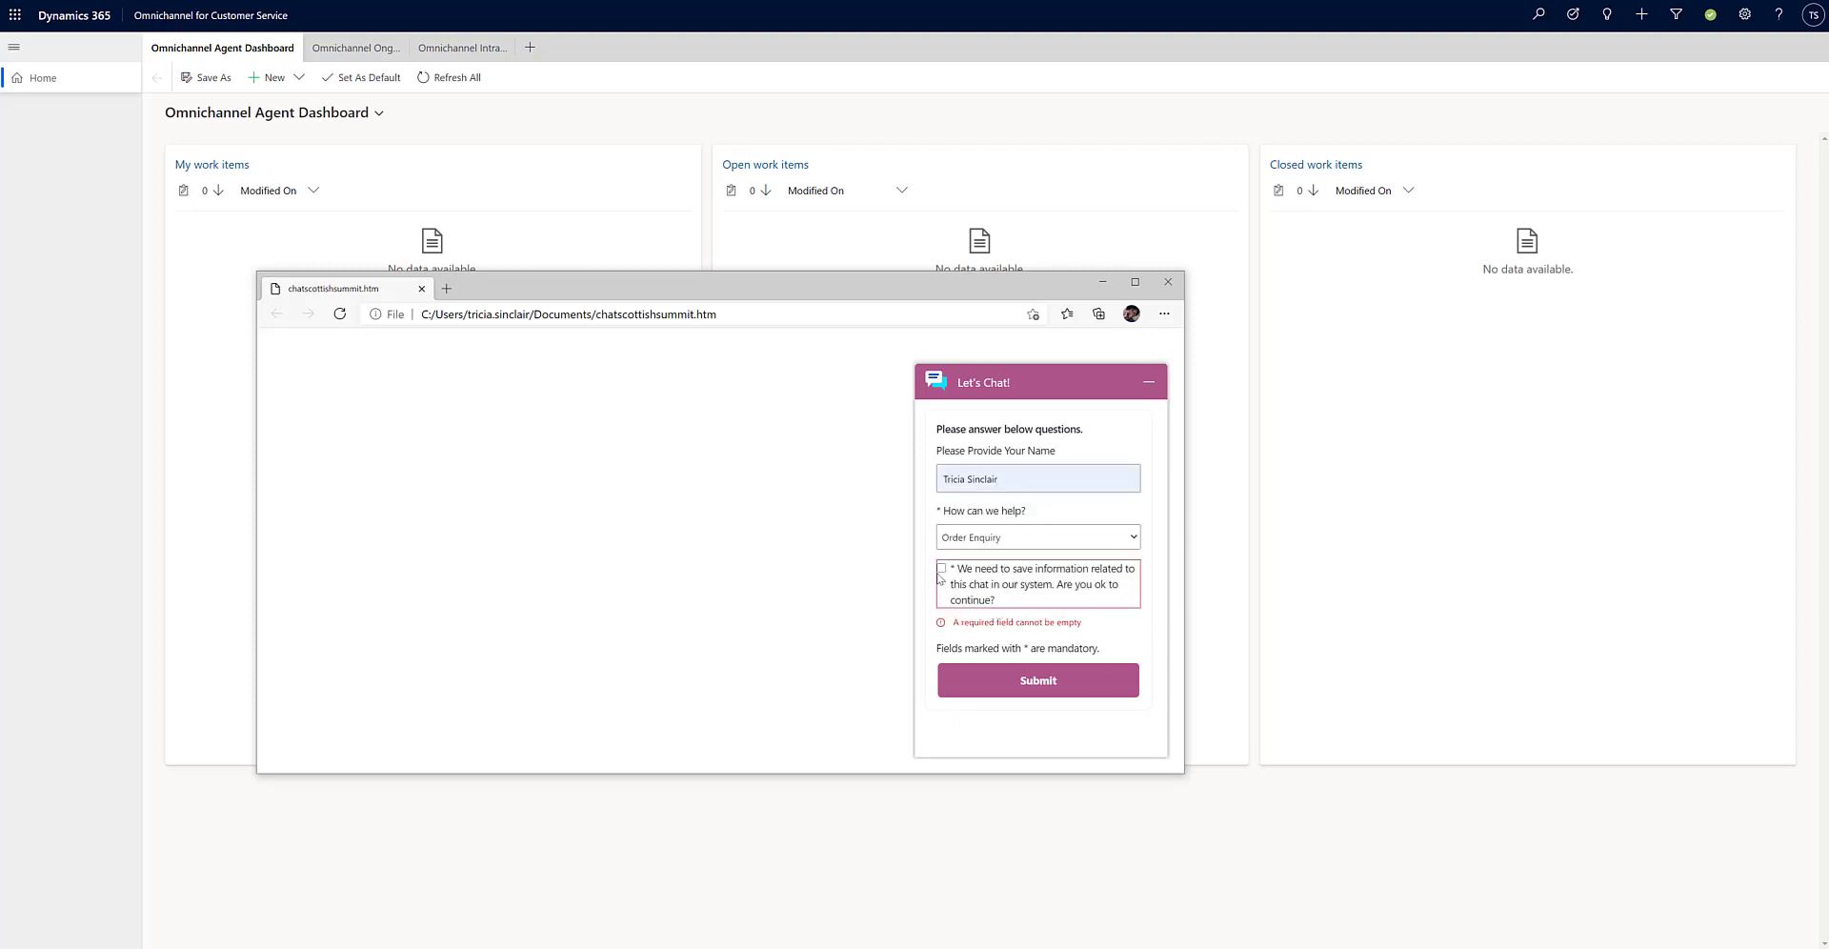
left_click(941, 570)
left_click(1011, 655)
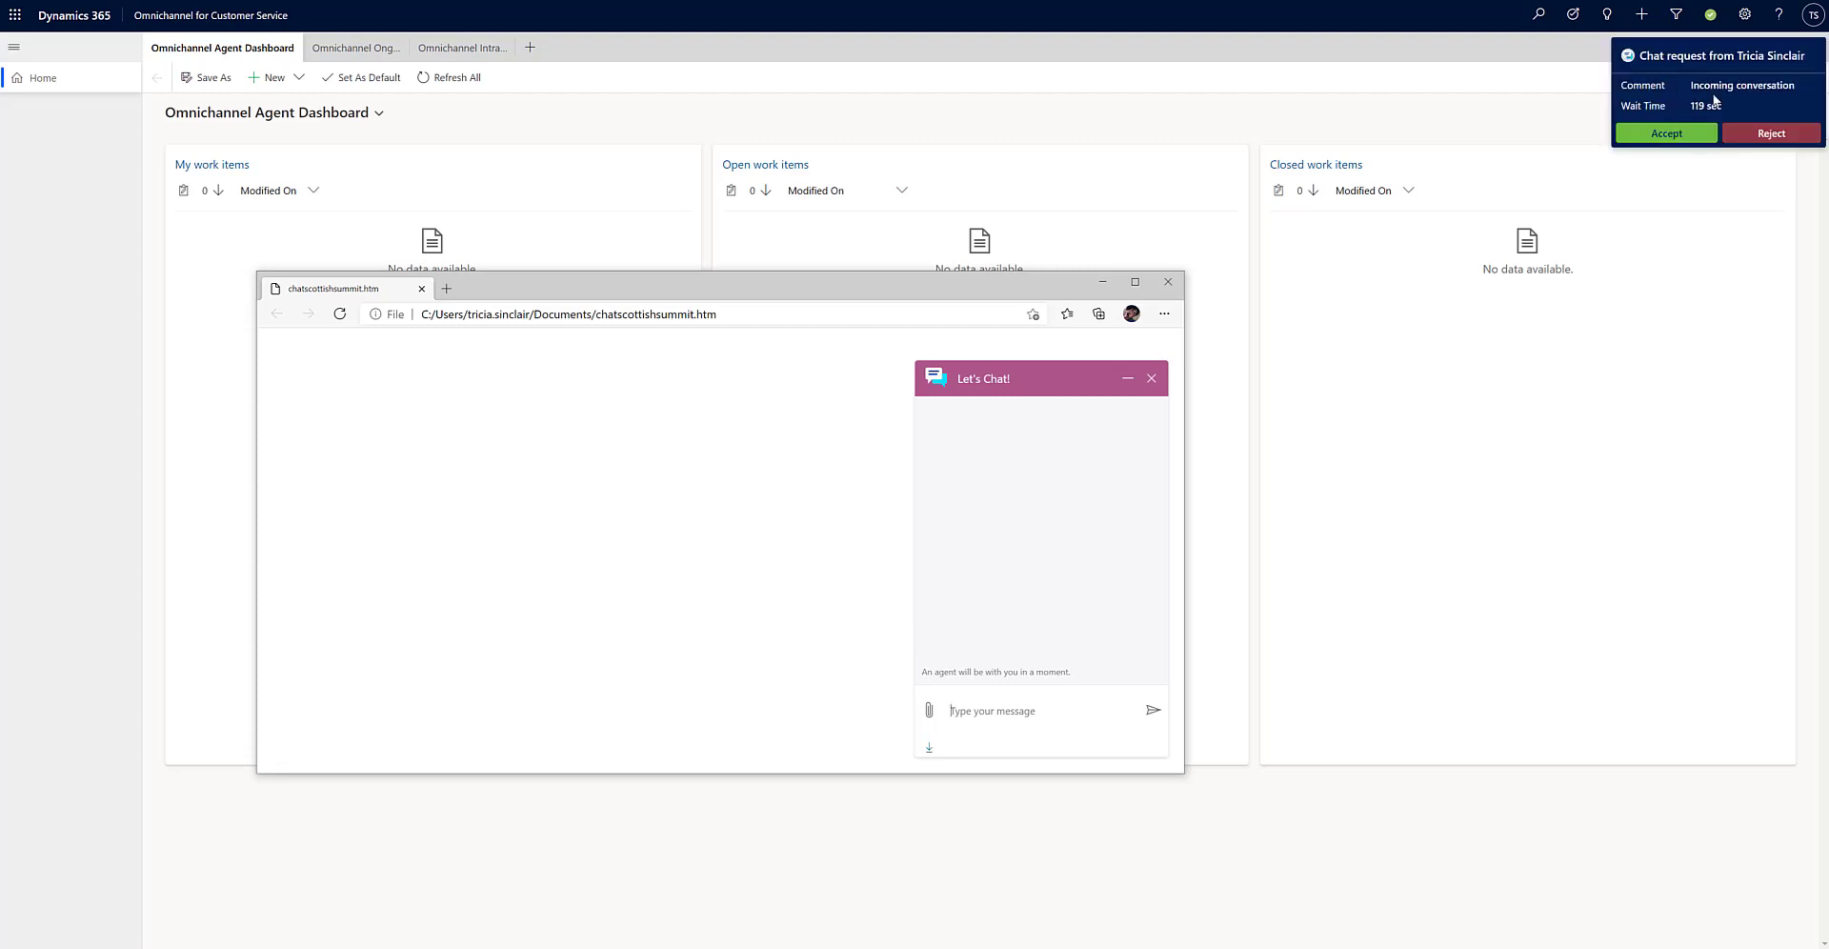
left_click(1664, 134)
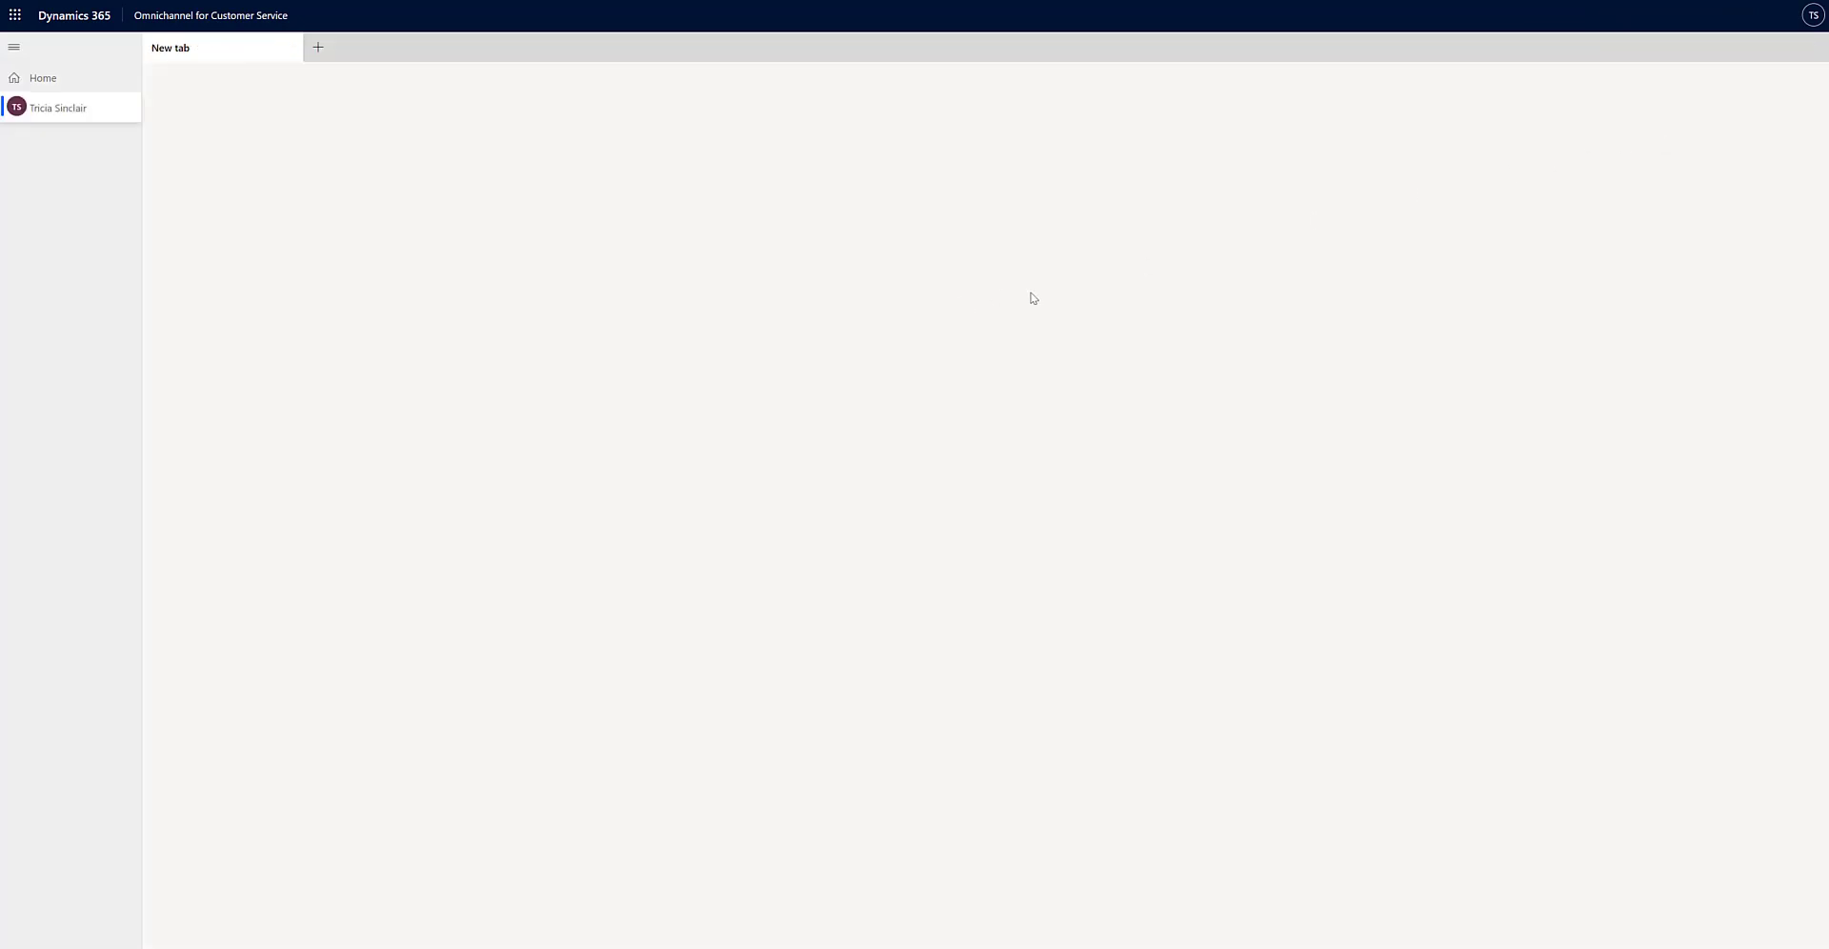
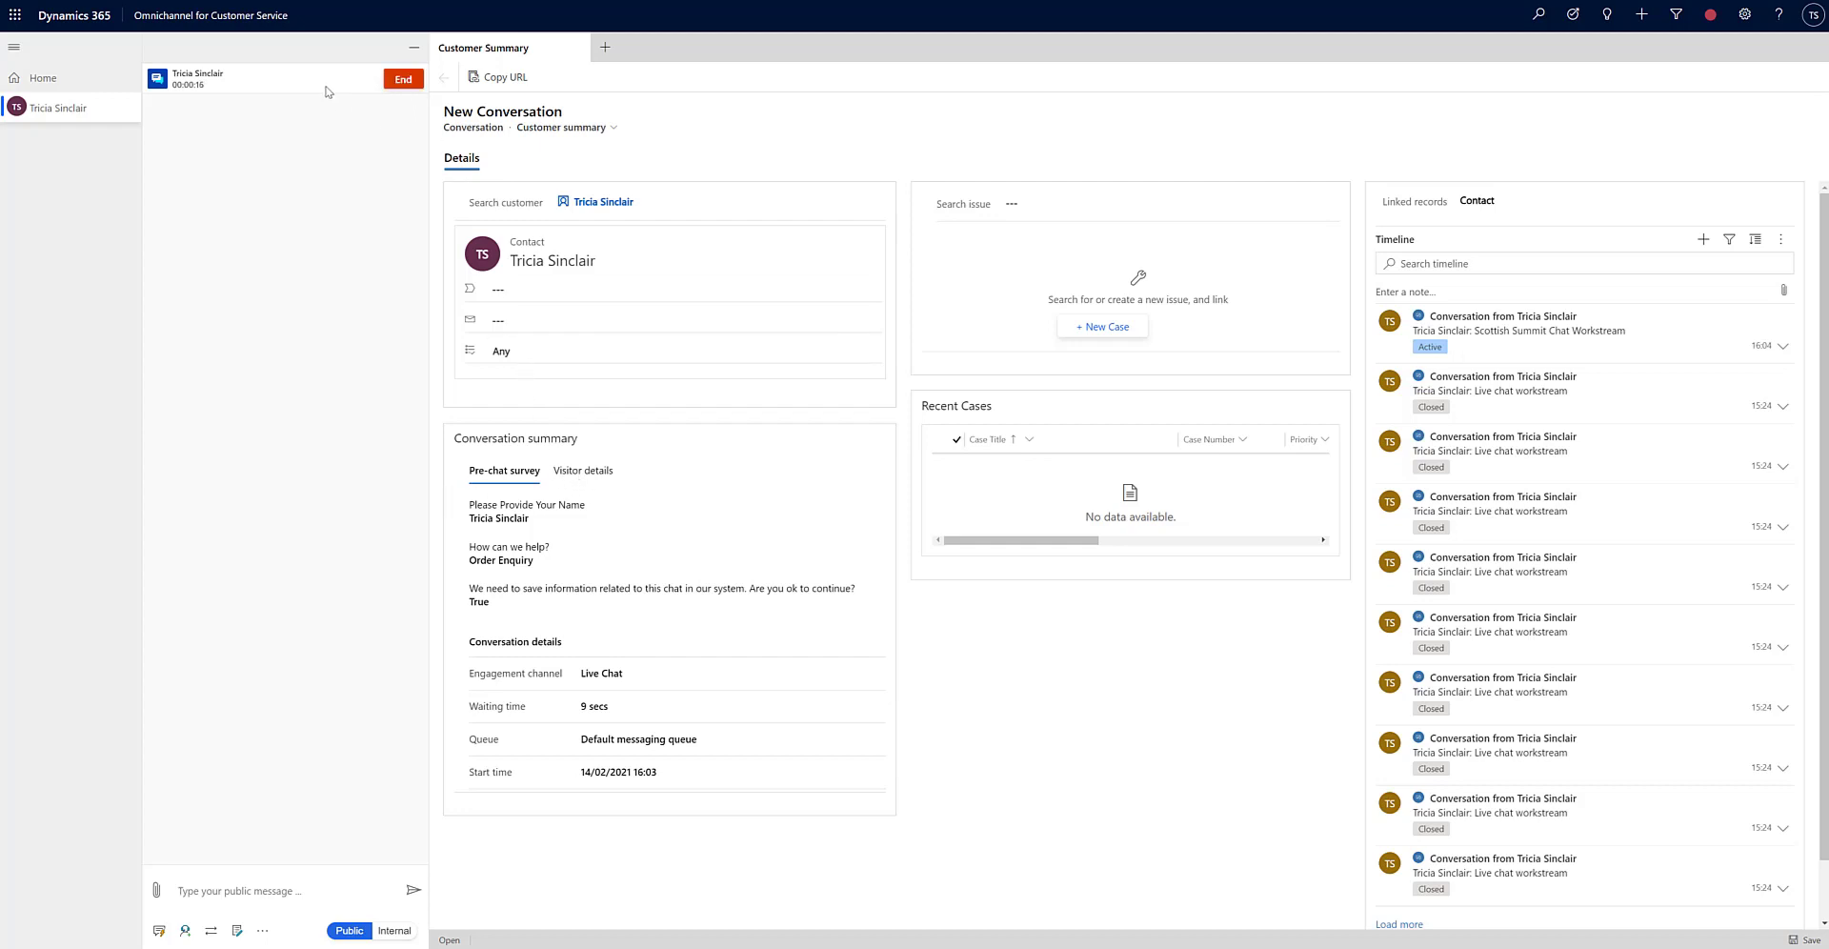
End the test conversation and close the customer's session.
left_click(400, 79)
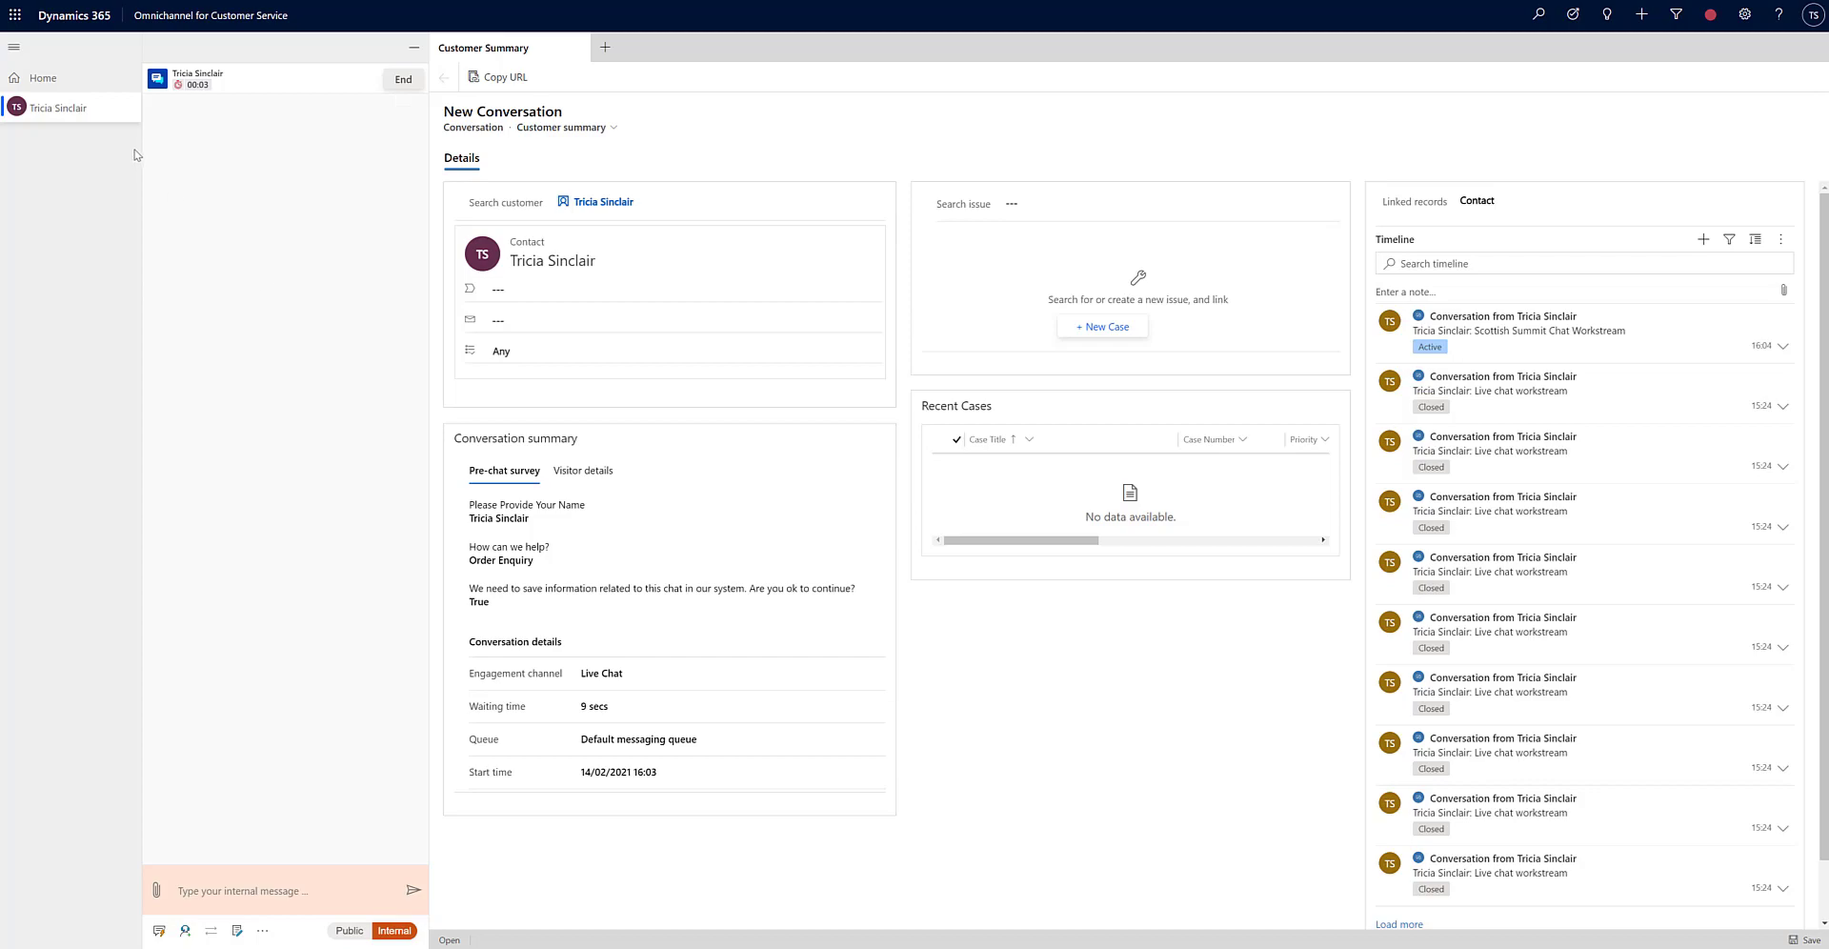
left_click(126, 107)
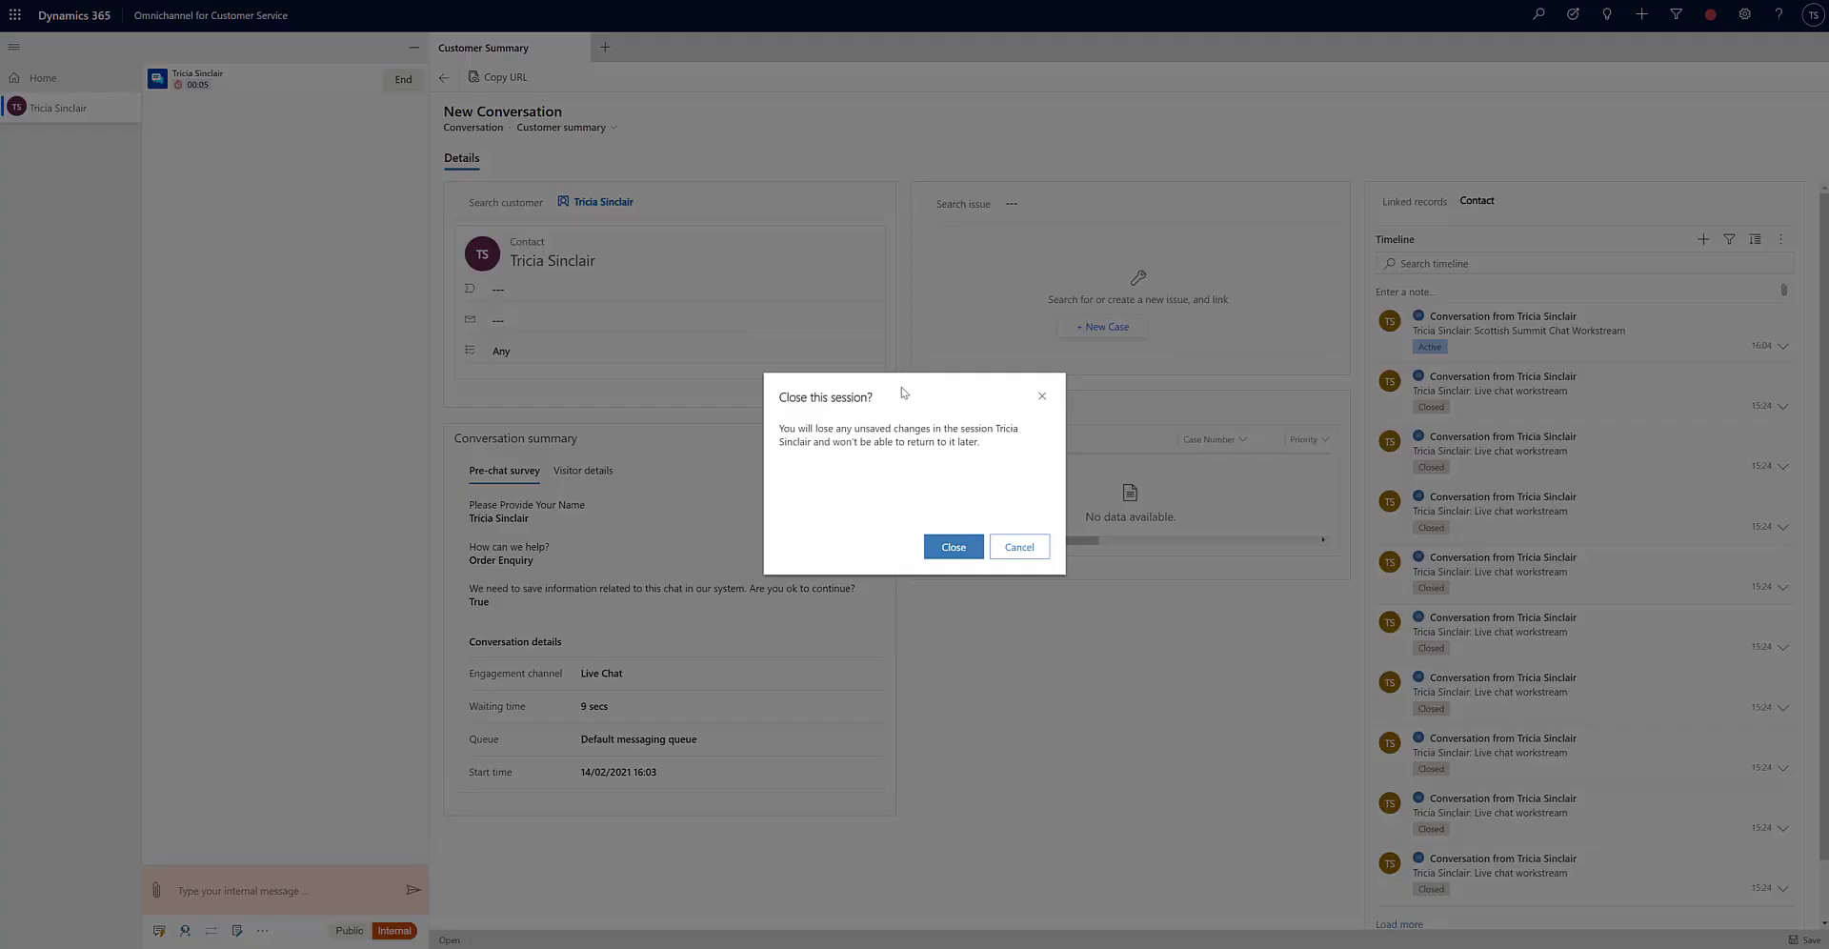
left_click(946, 546)
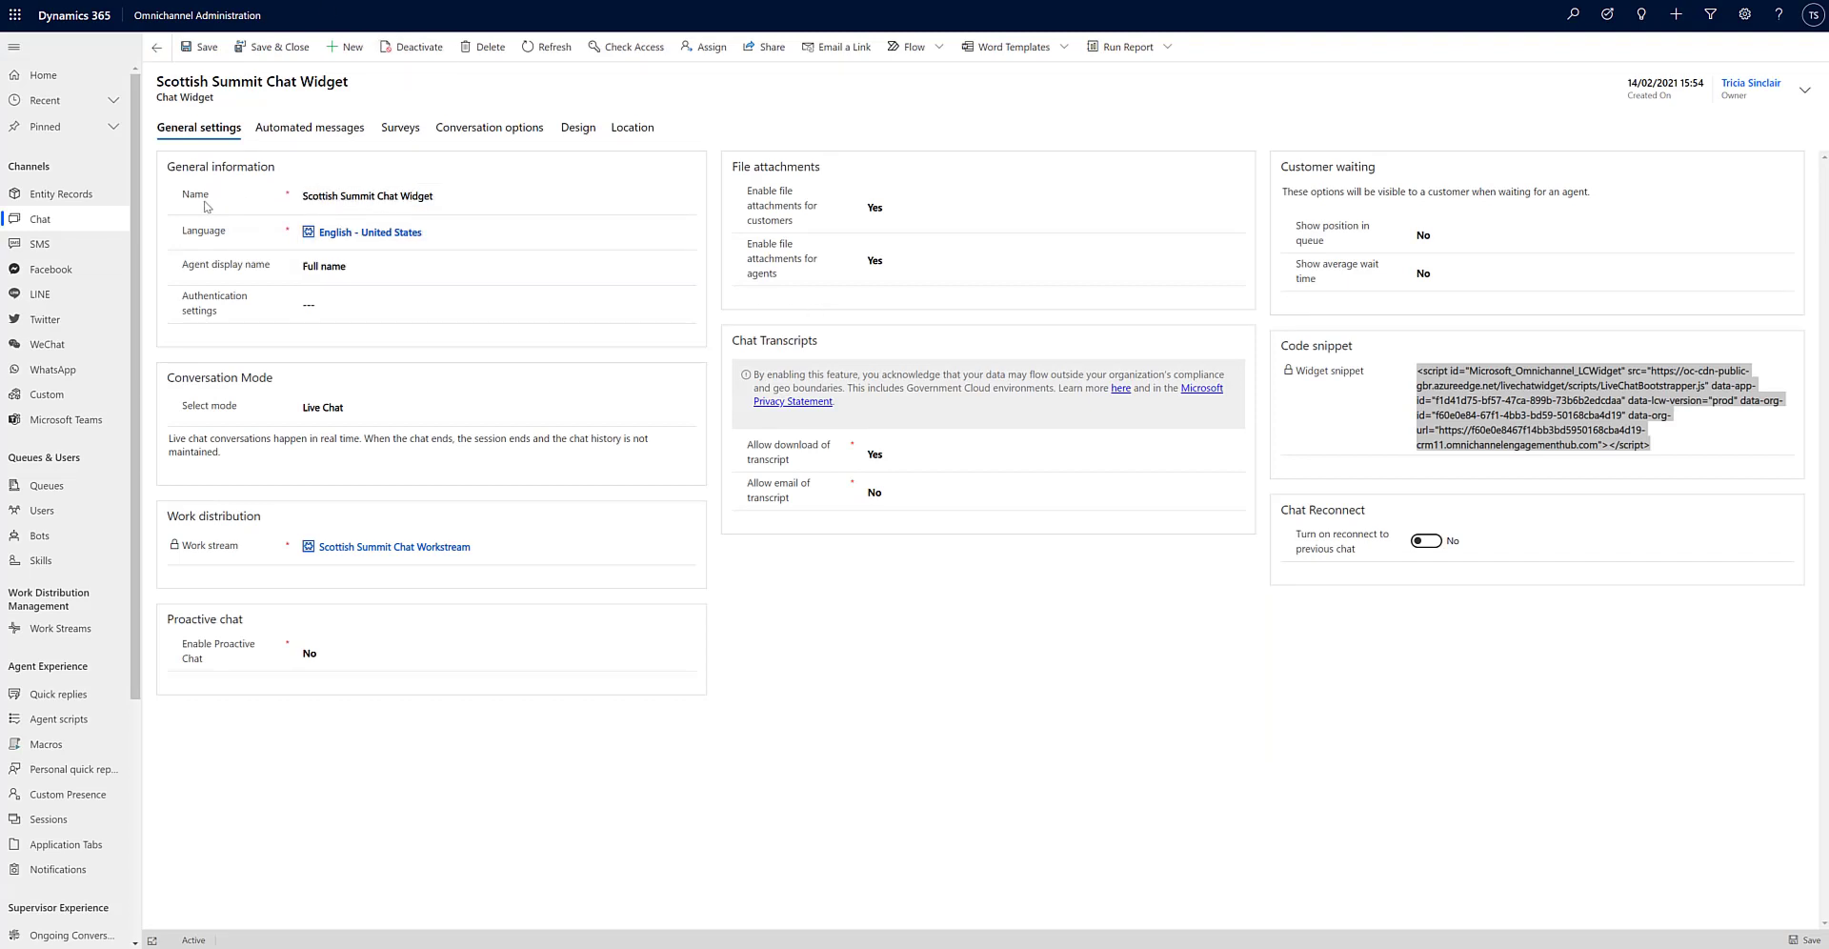
In the Scottish Summit Chat Workstream's Order Management routing rule, change the ChatReason condition value to Order Enquiry, and save and close it.
left_click(364, 545)
left_click(547, 136)
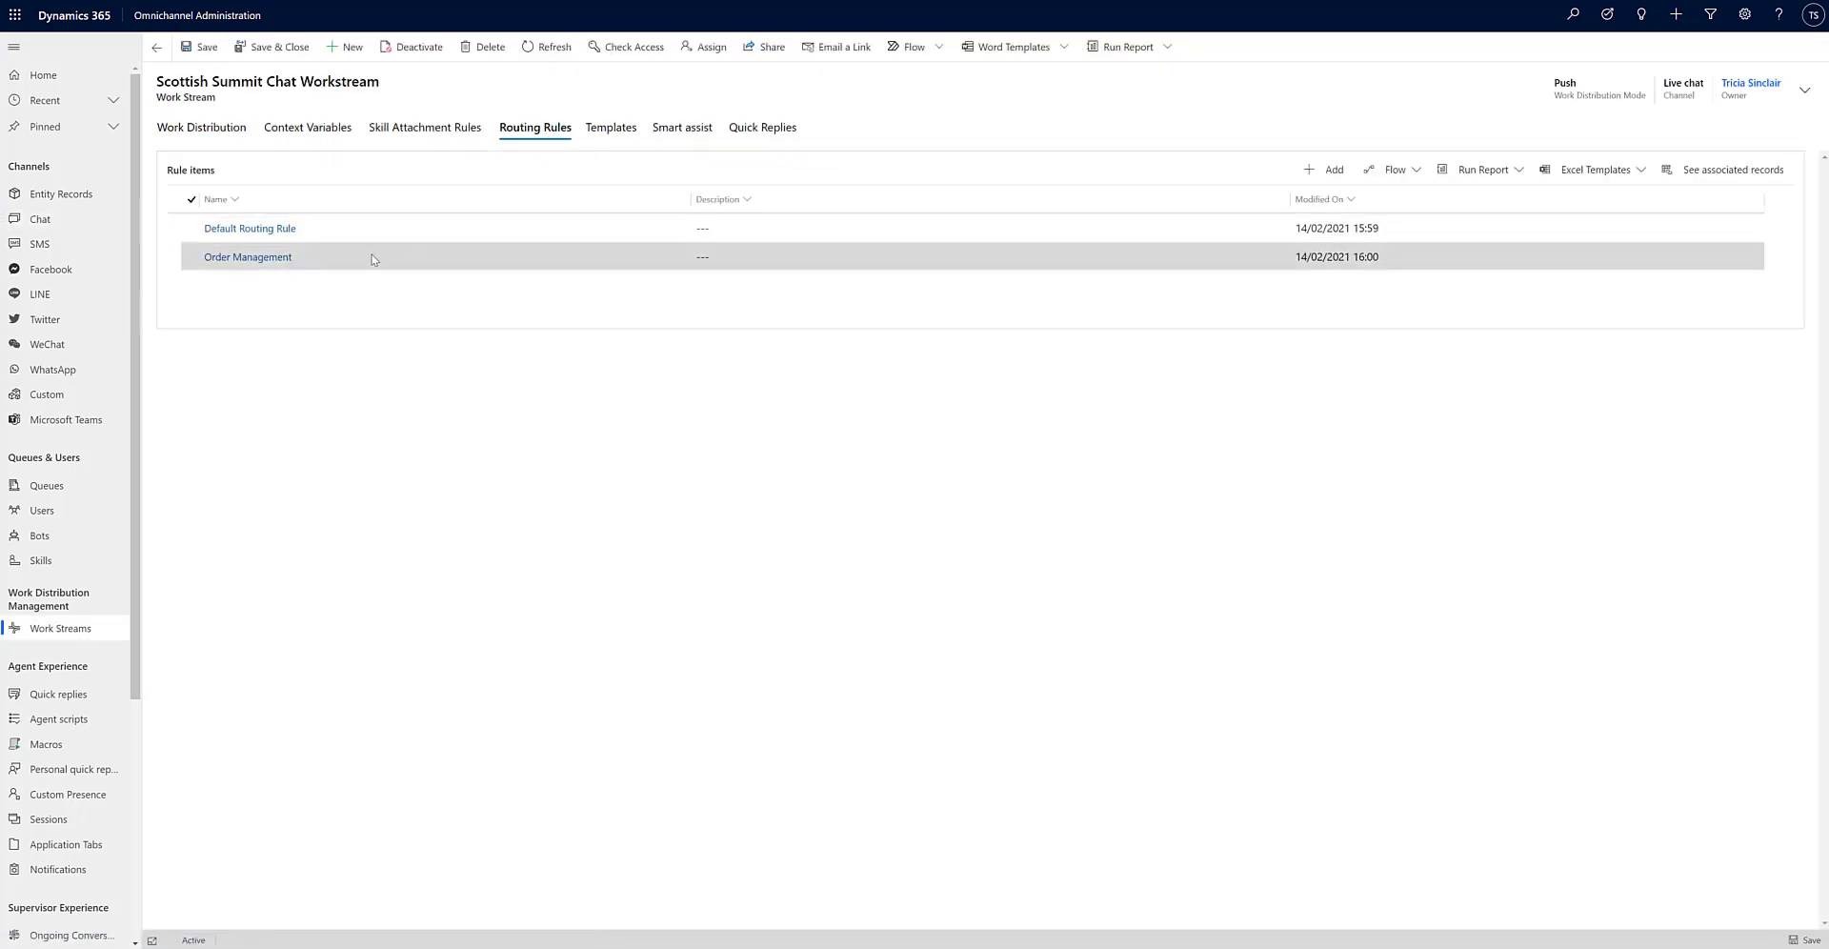
double_click(371, 259)
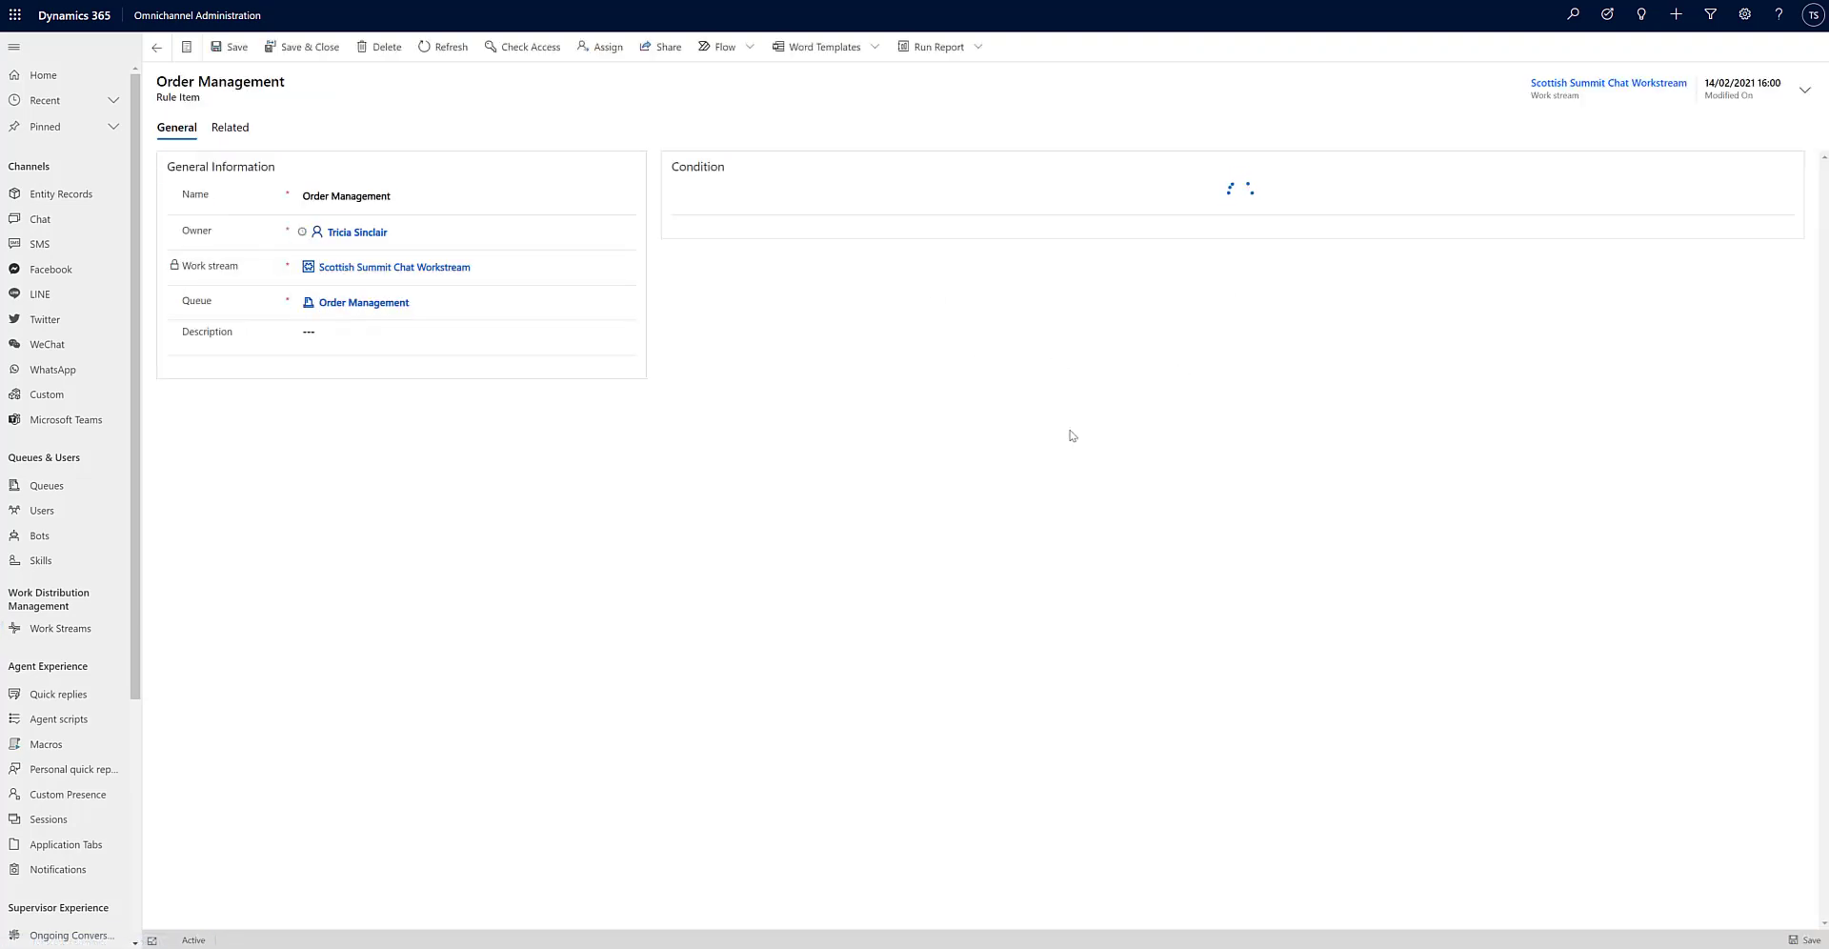
double_click(1190, 229)
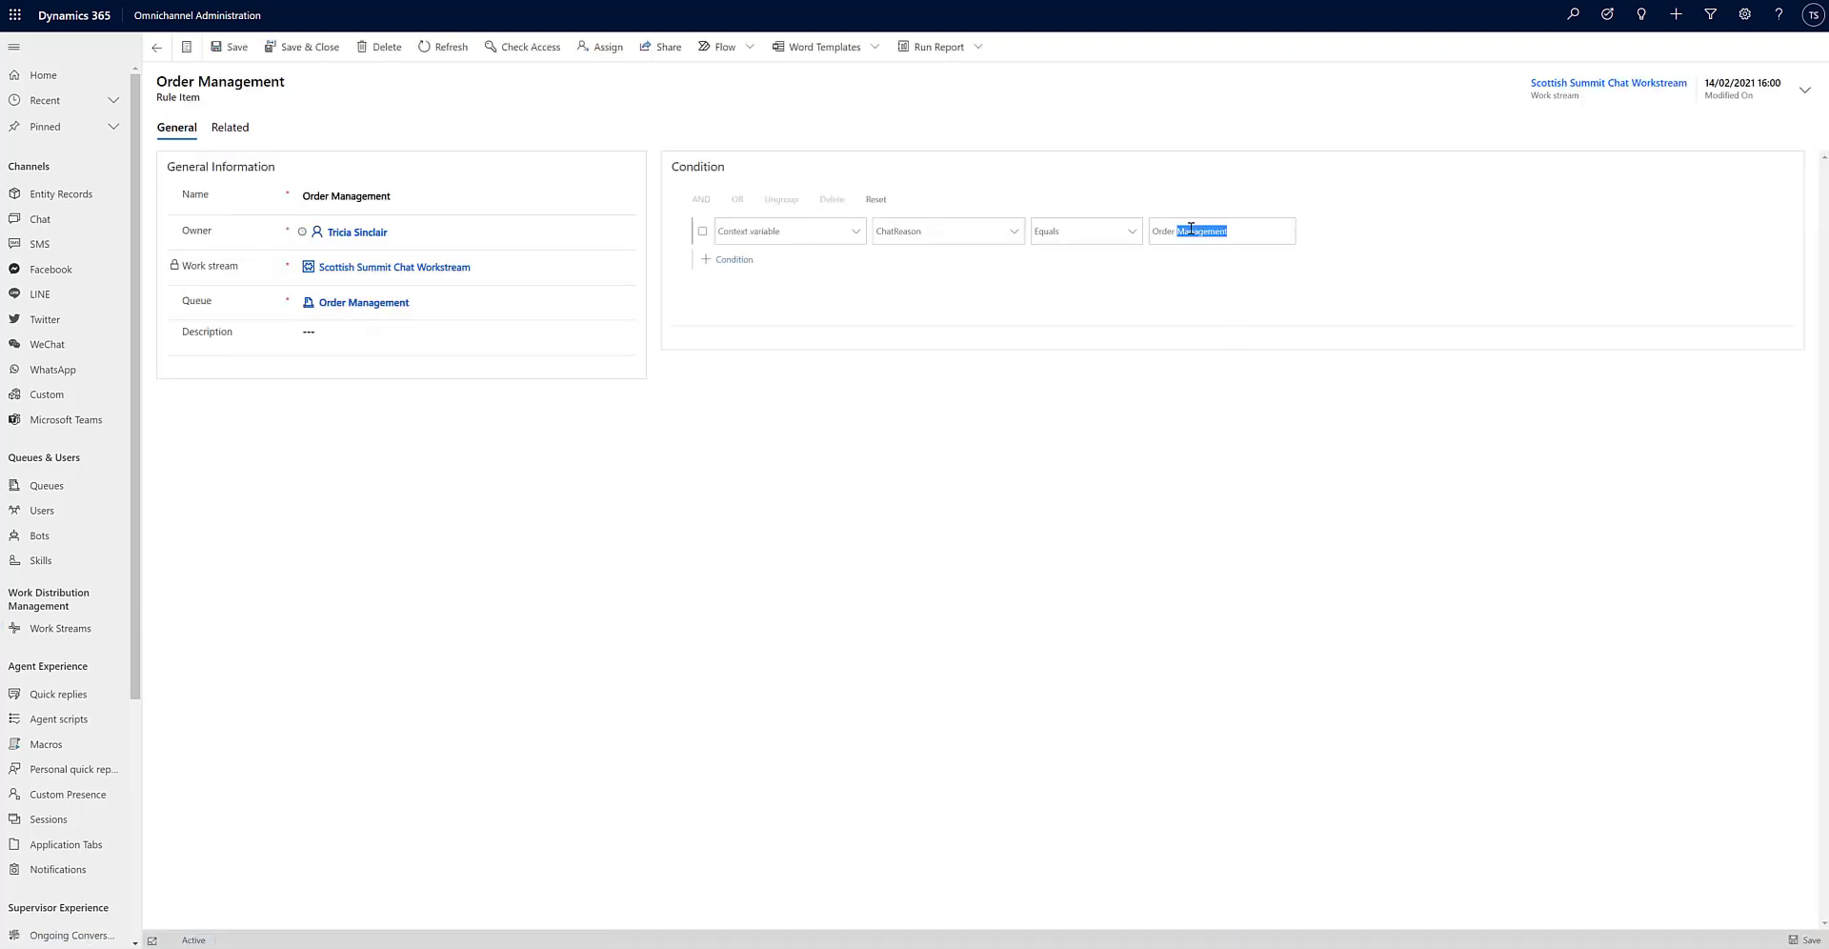
type("Enquiry")
left_click(302, 47)
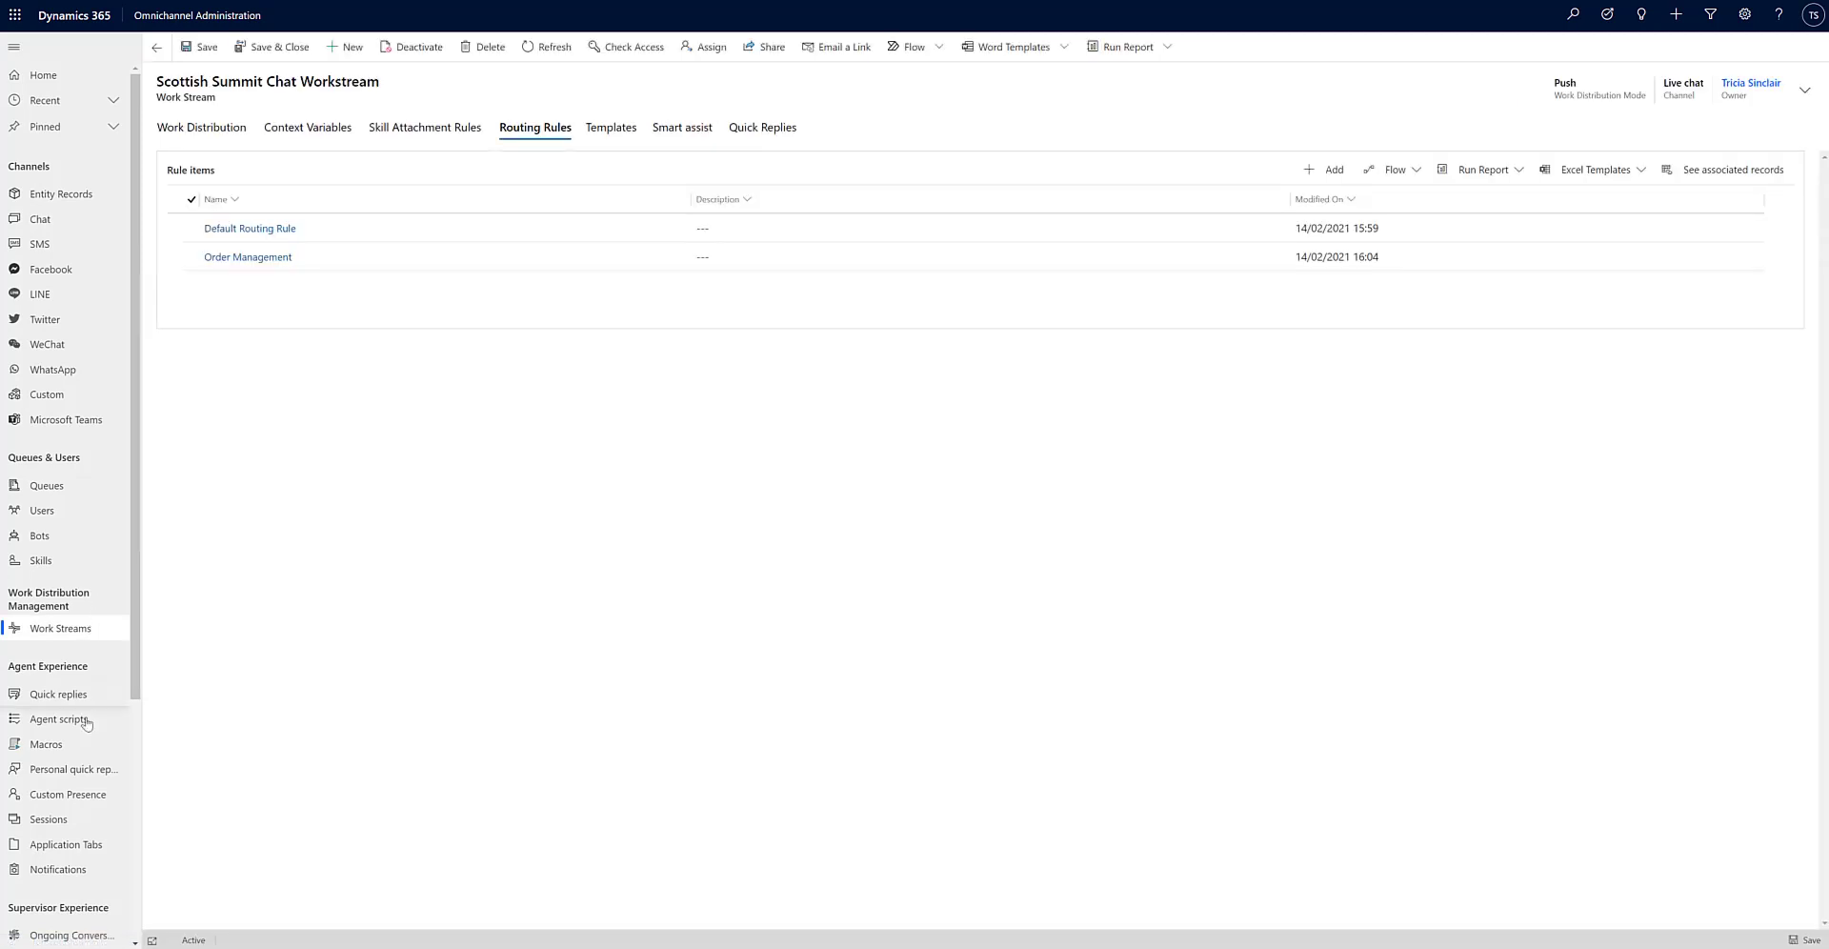
Start a new session template named Scottish Summit Chat Session with the unique name tri_scottishsummitchatsession.
left_click(53, 818)
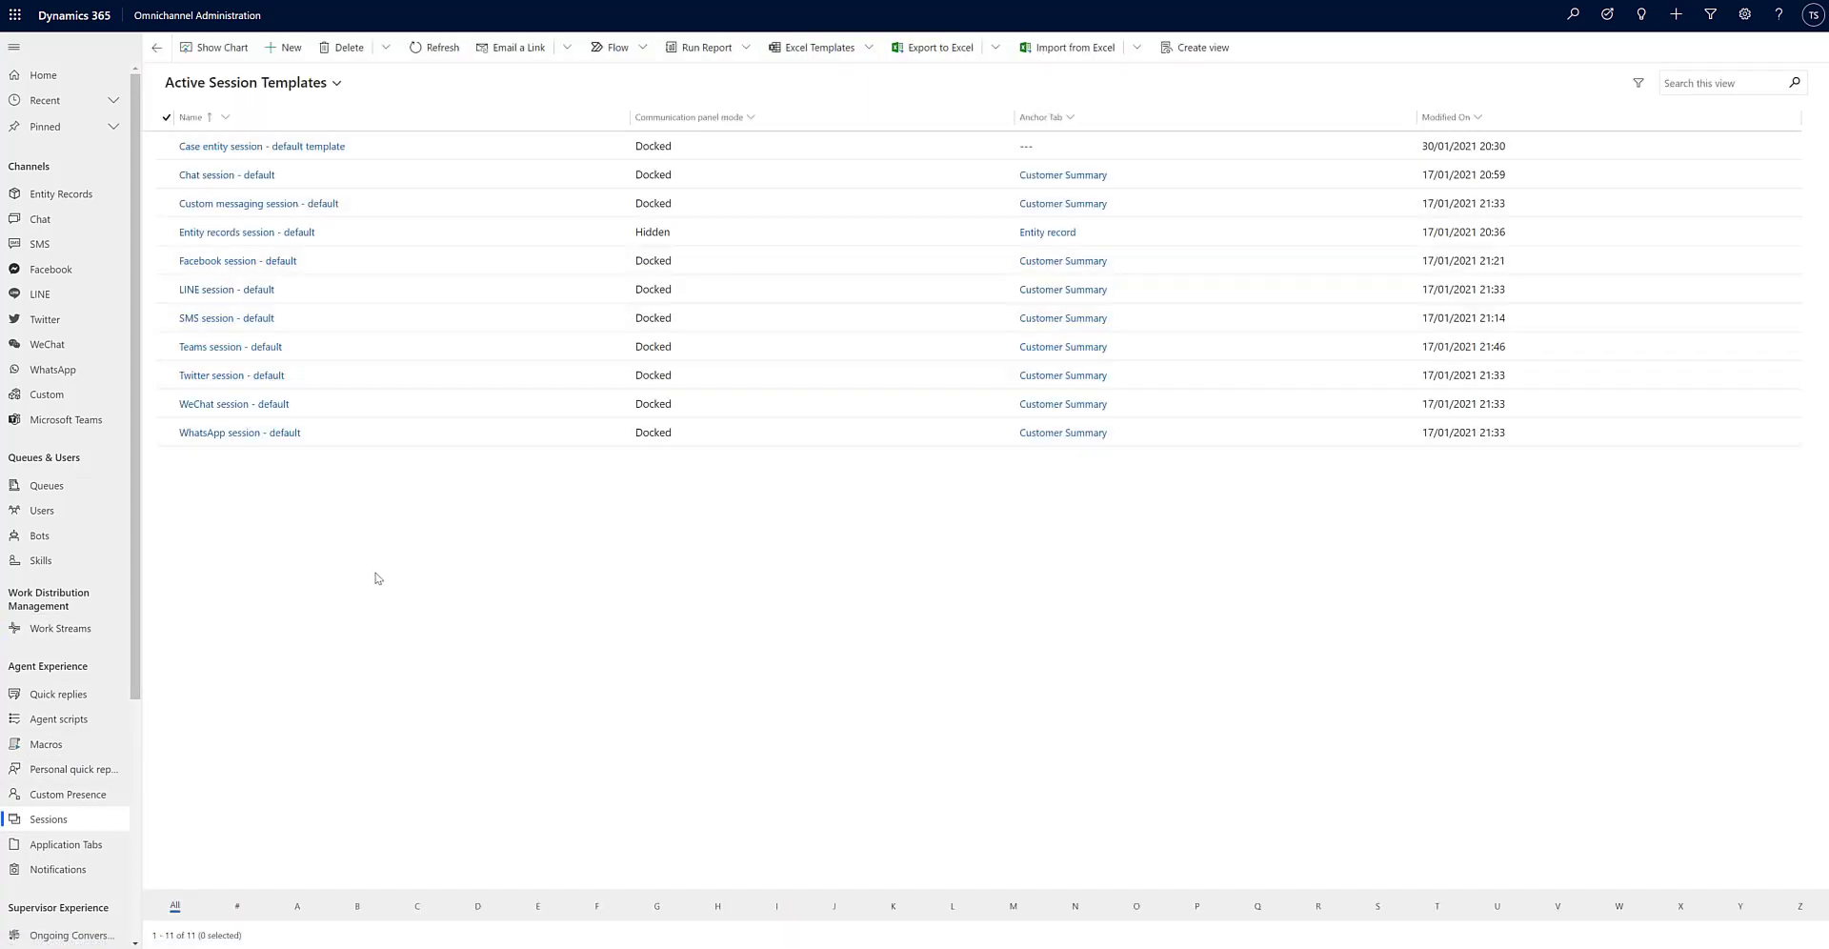
left_click(277, 50)
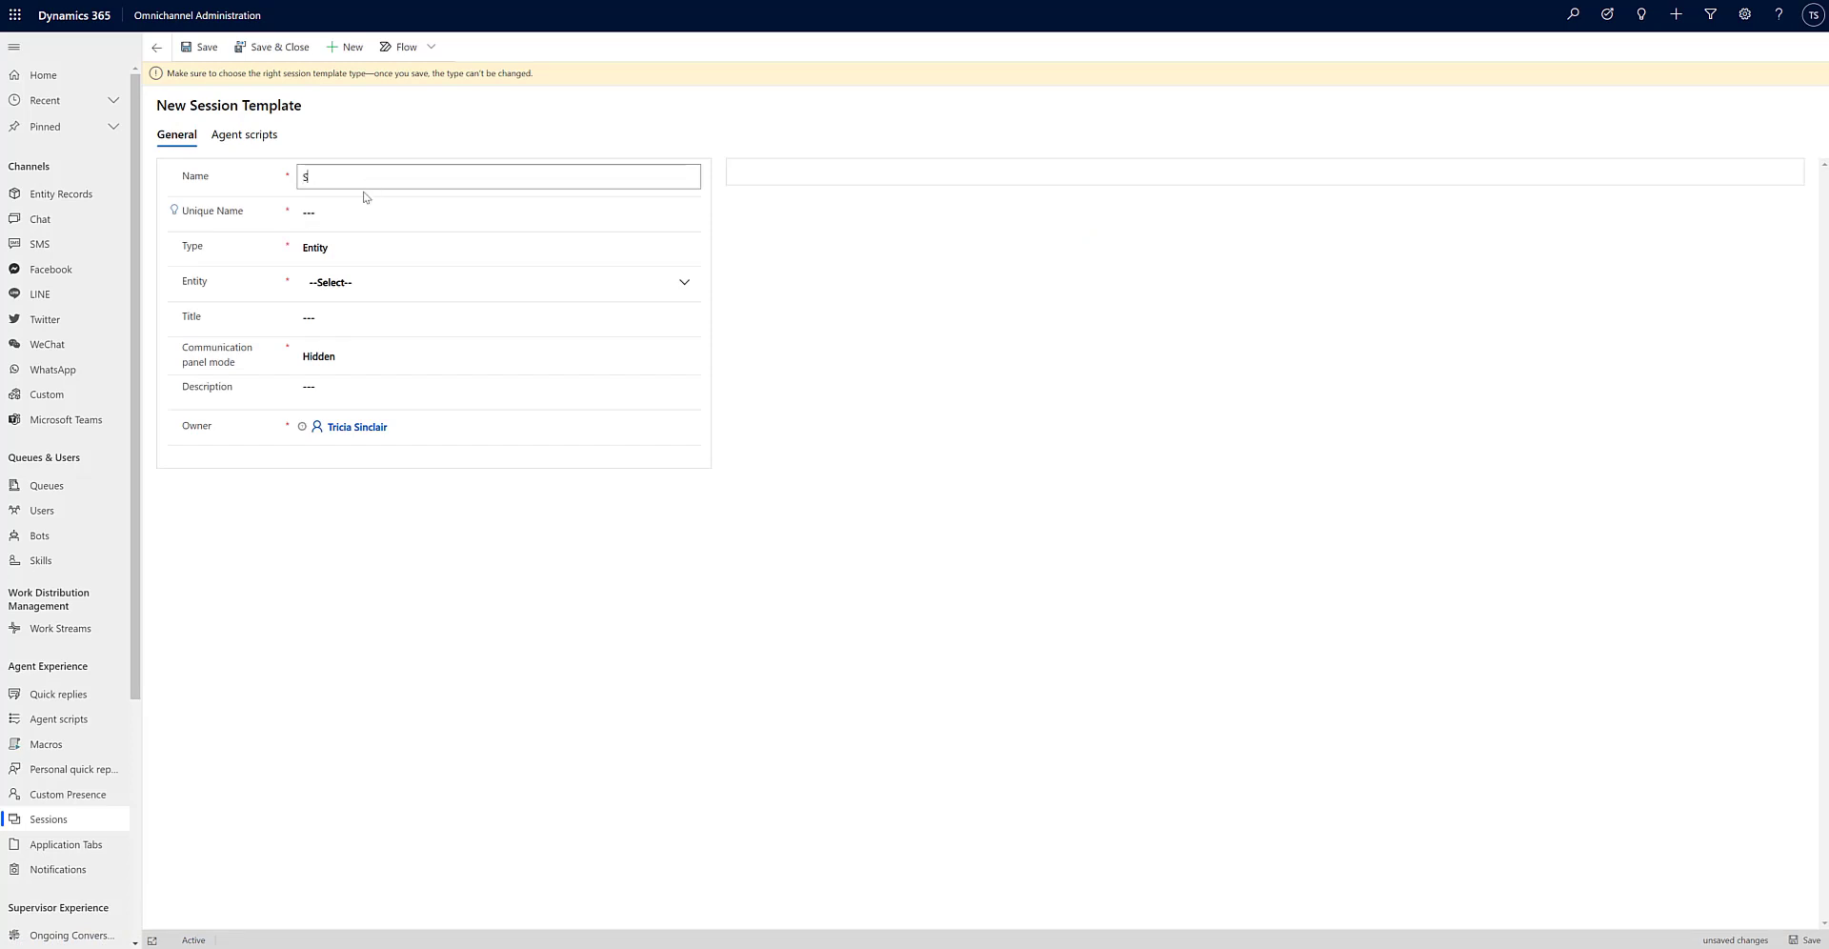
type("Scottish Summit Chat Session")
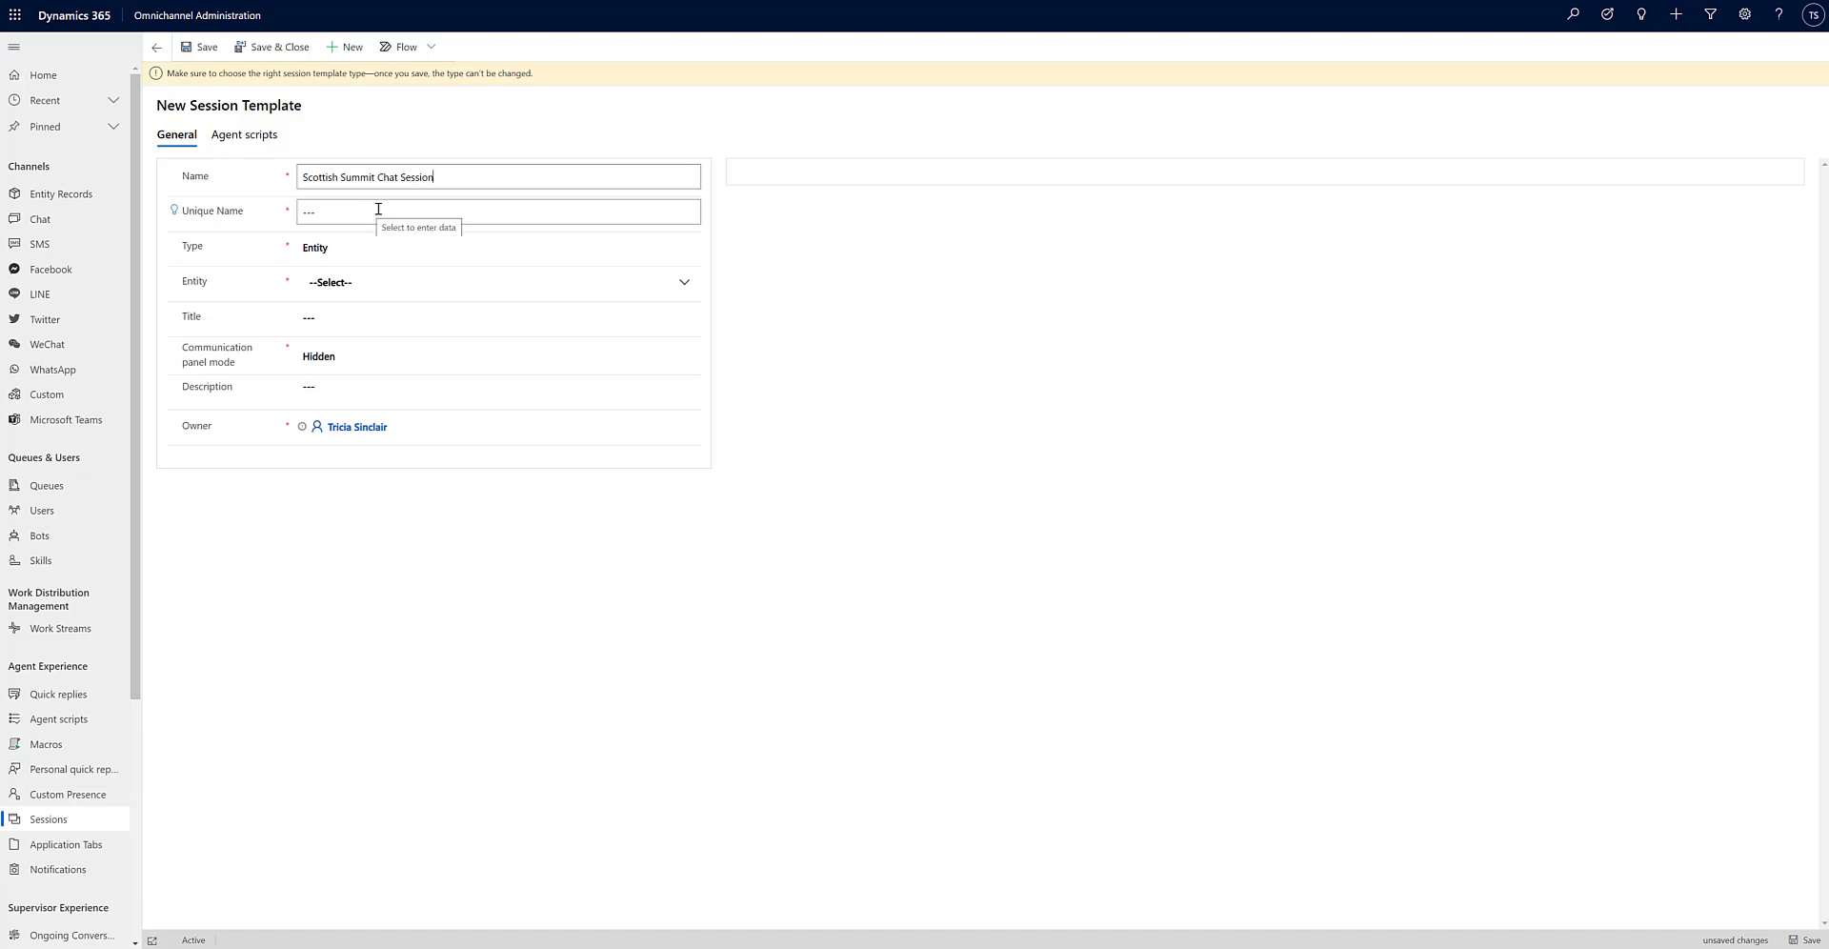
left_click(369, 322)
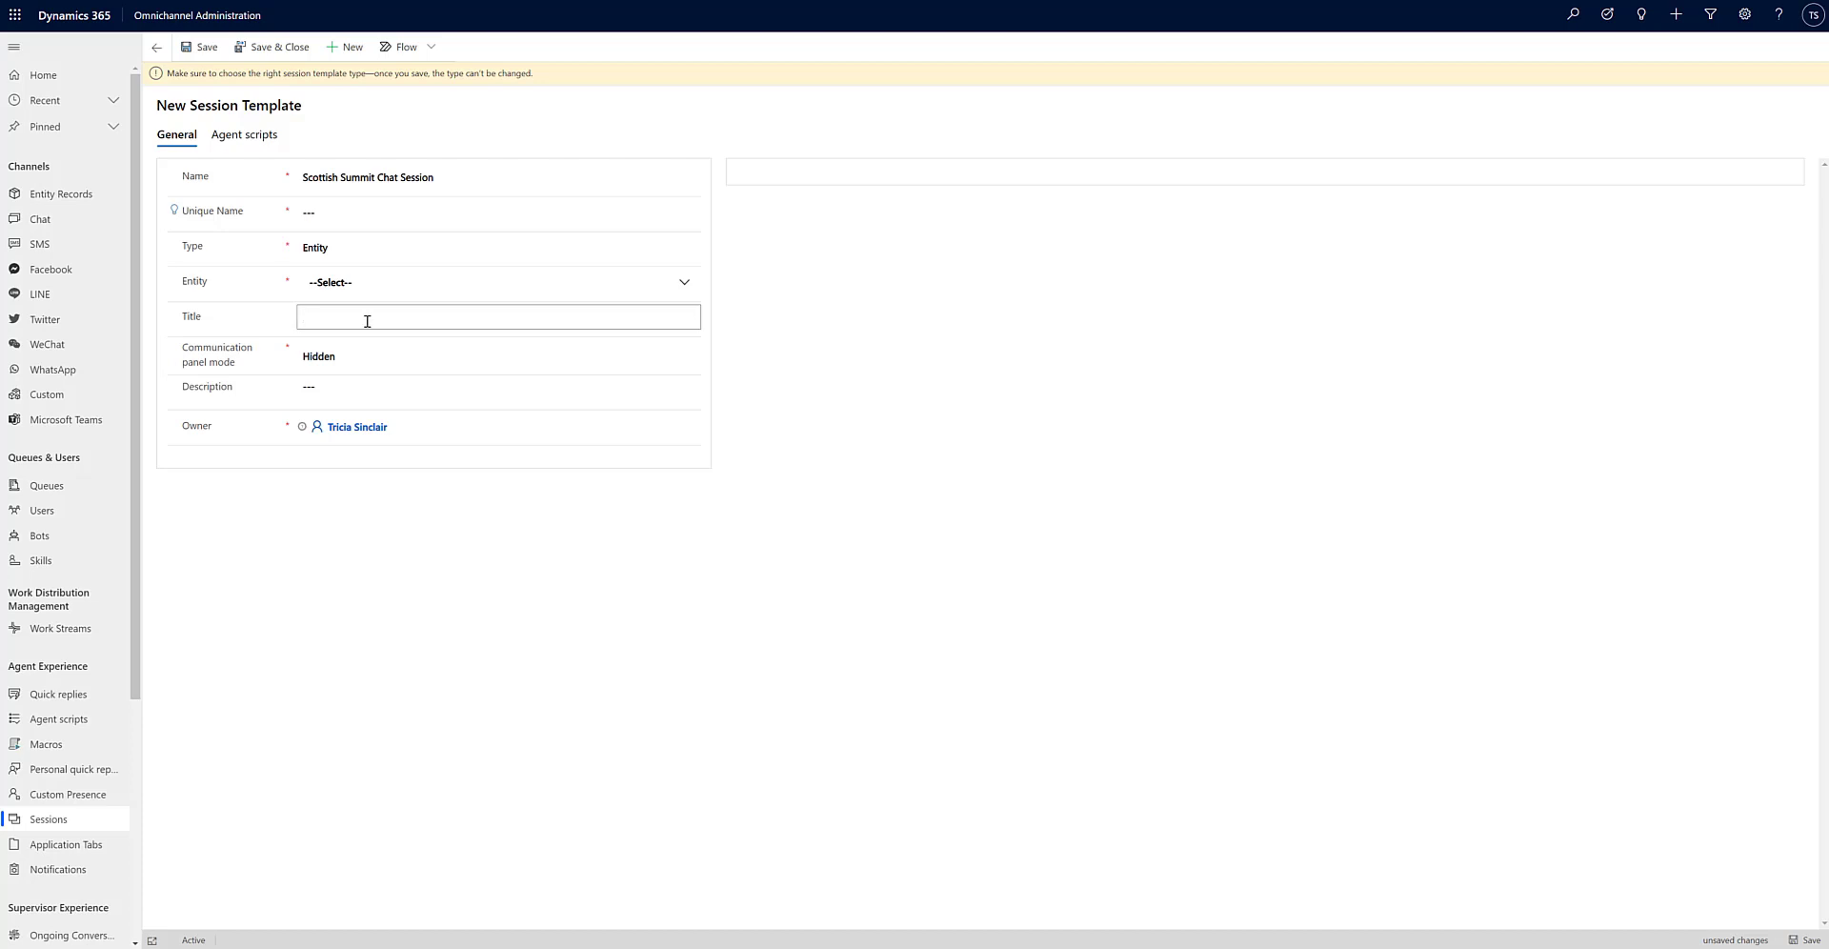
left_click(339, 212)
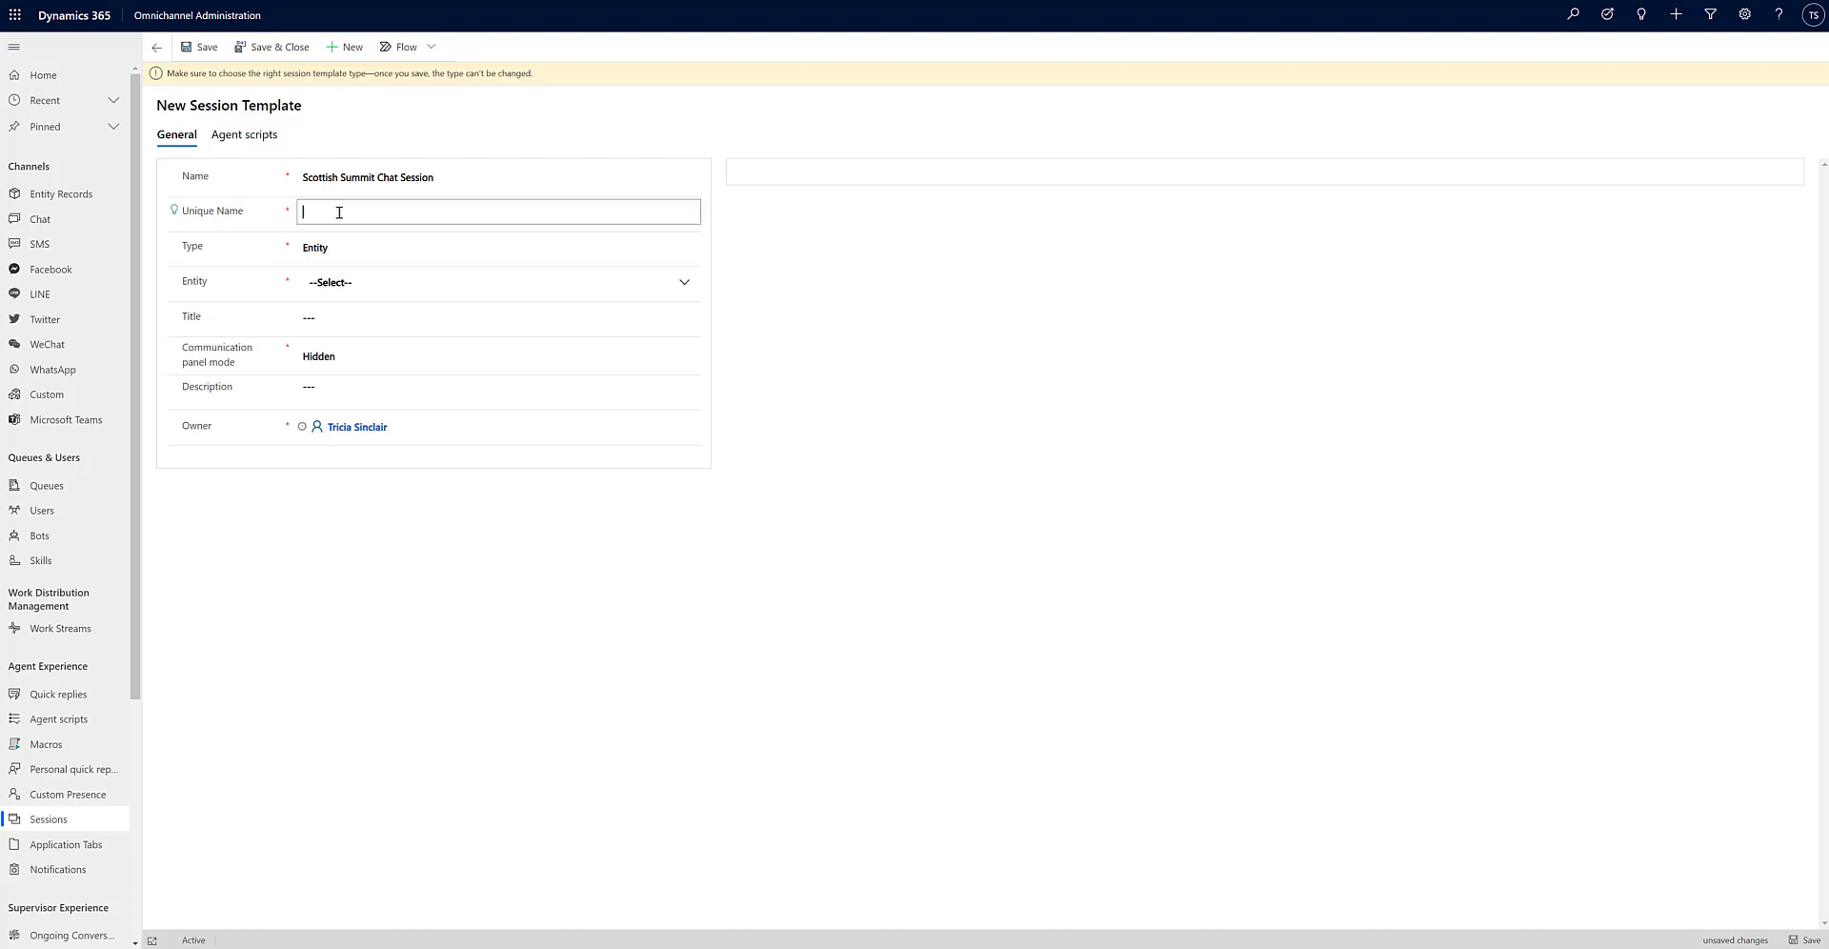
type("dxc")
type("tr")
type("i_scottish")
type("summi")
type("tchatsession")
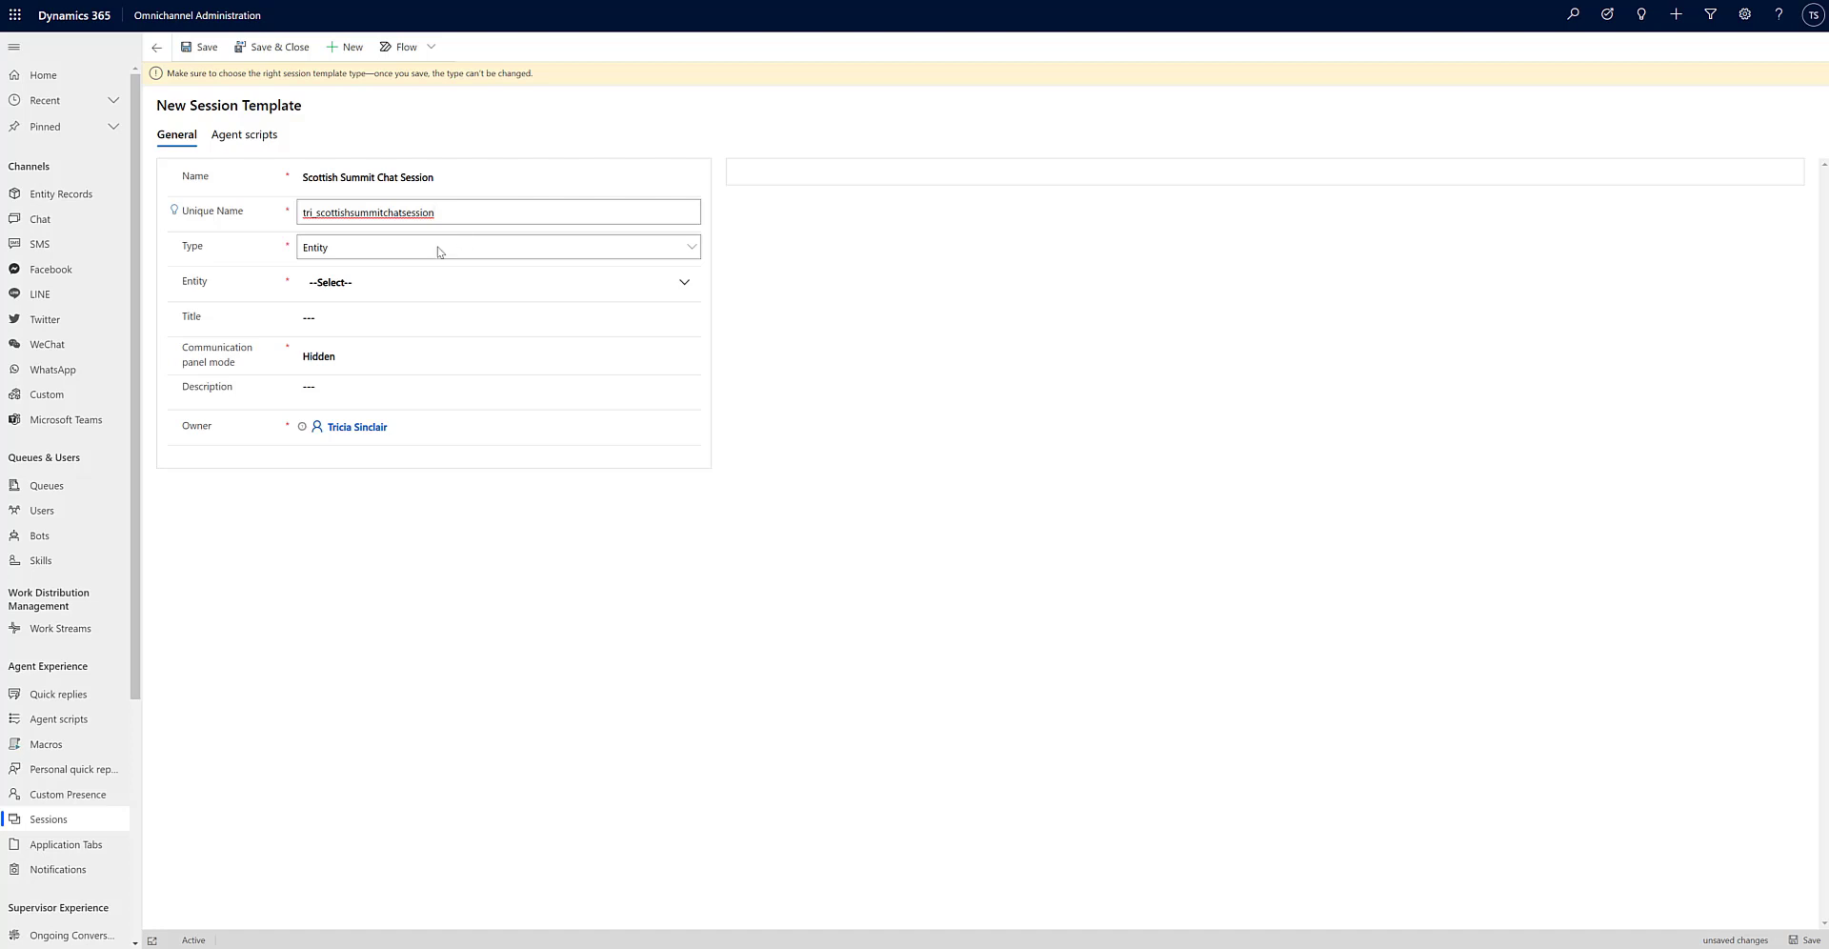
Set the session template's type to Generic, title to {customerName} and communication panel mode to Docked.
left_click(438, 249)
left_click(418, 299)
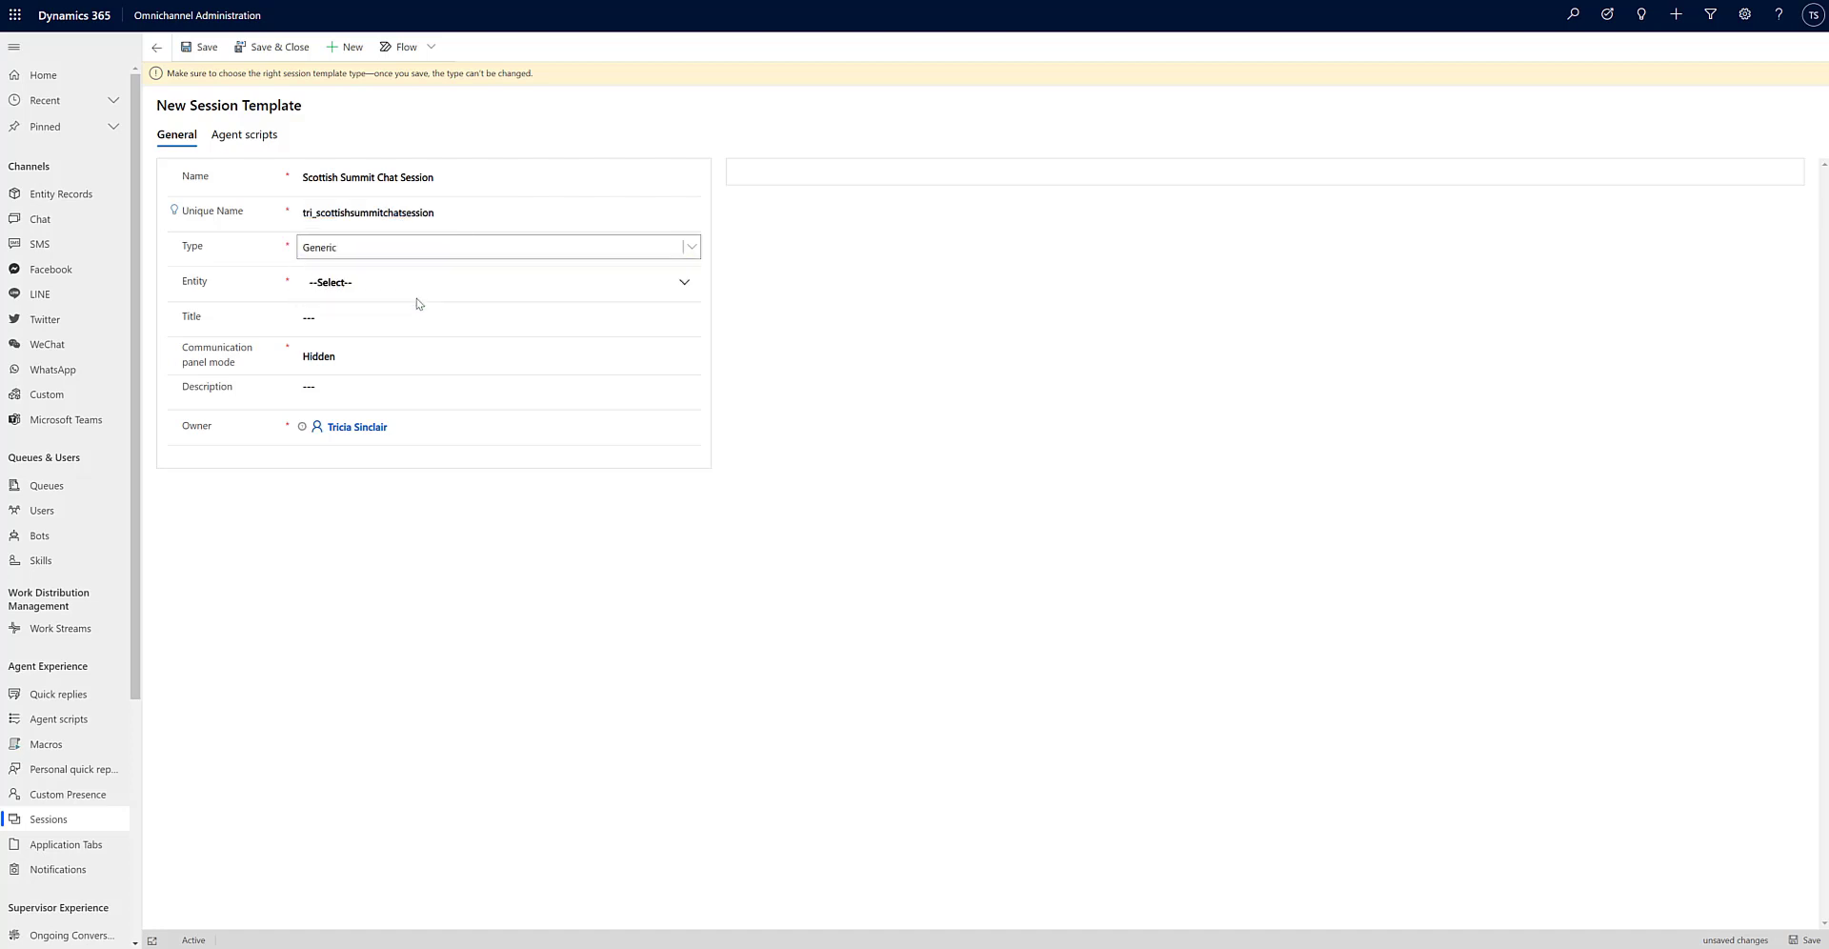
left_click(393, 280)
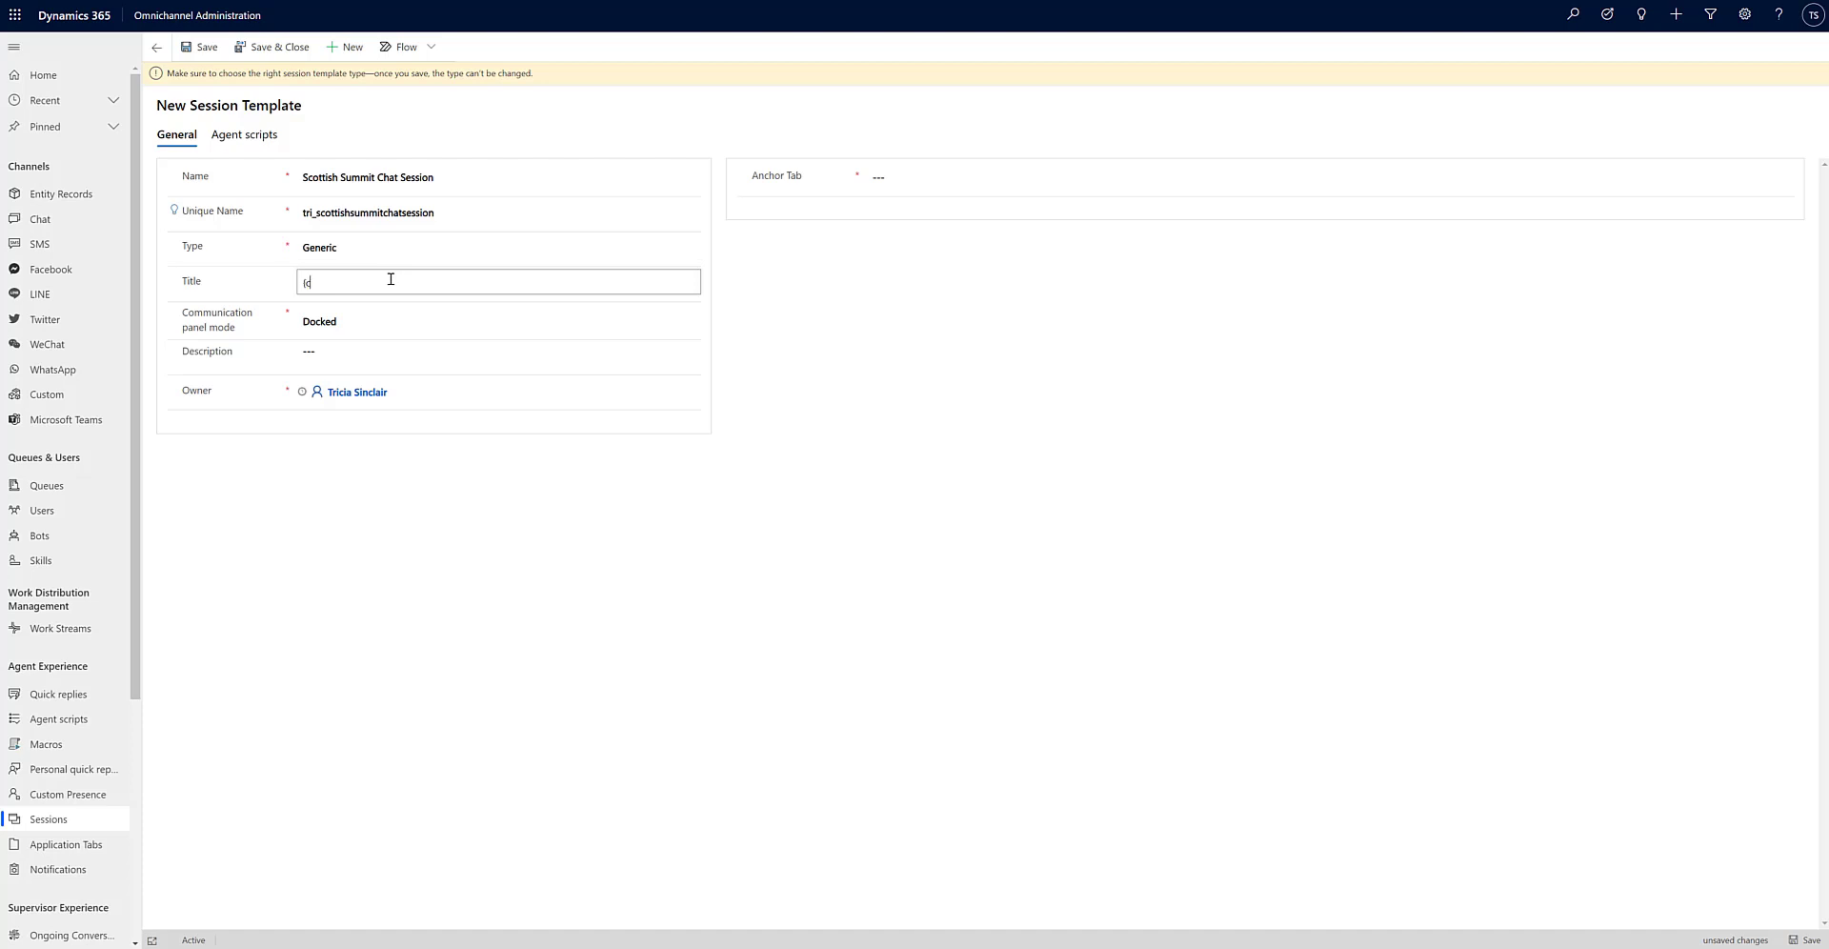
type("{customerName")
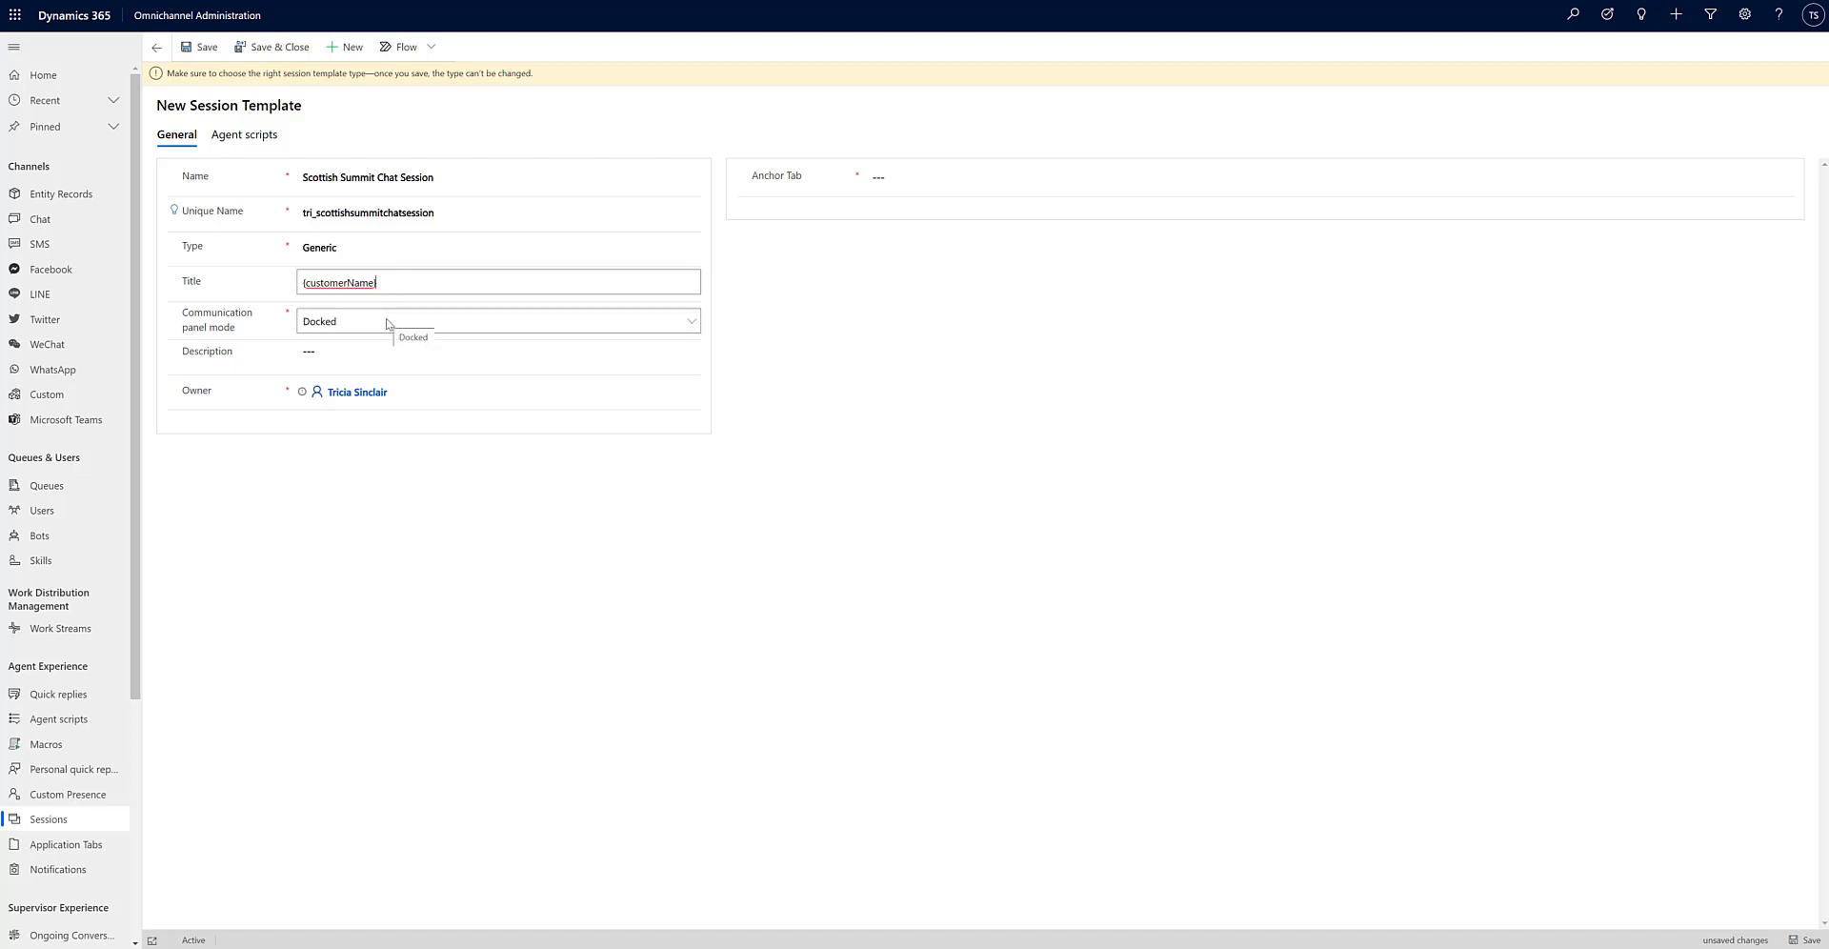
left_click(388, 323)
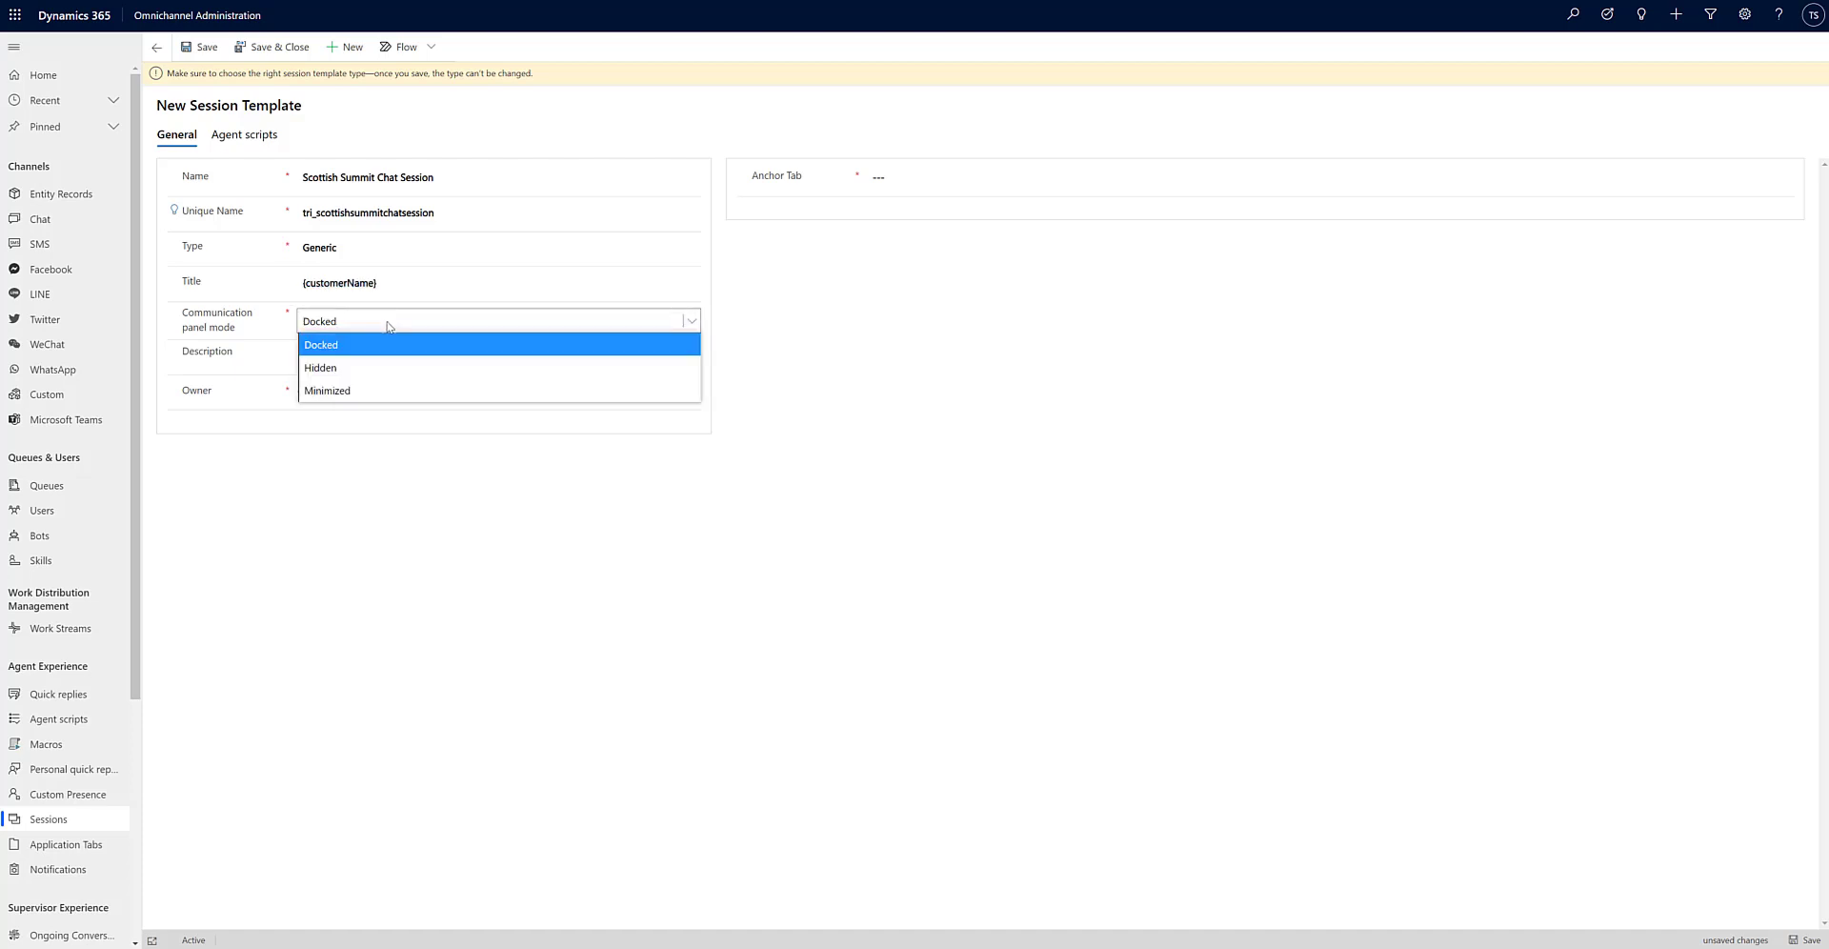
left_click(387, 327)
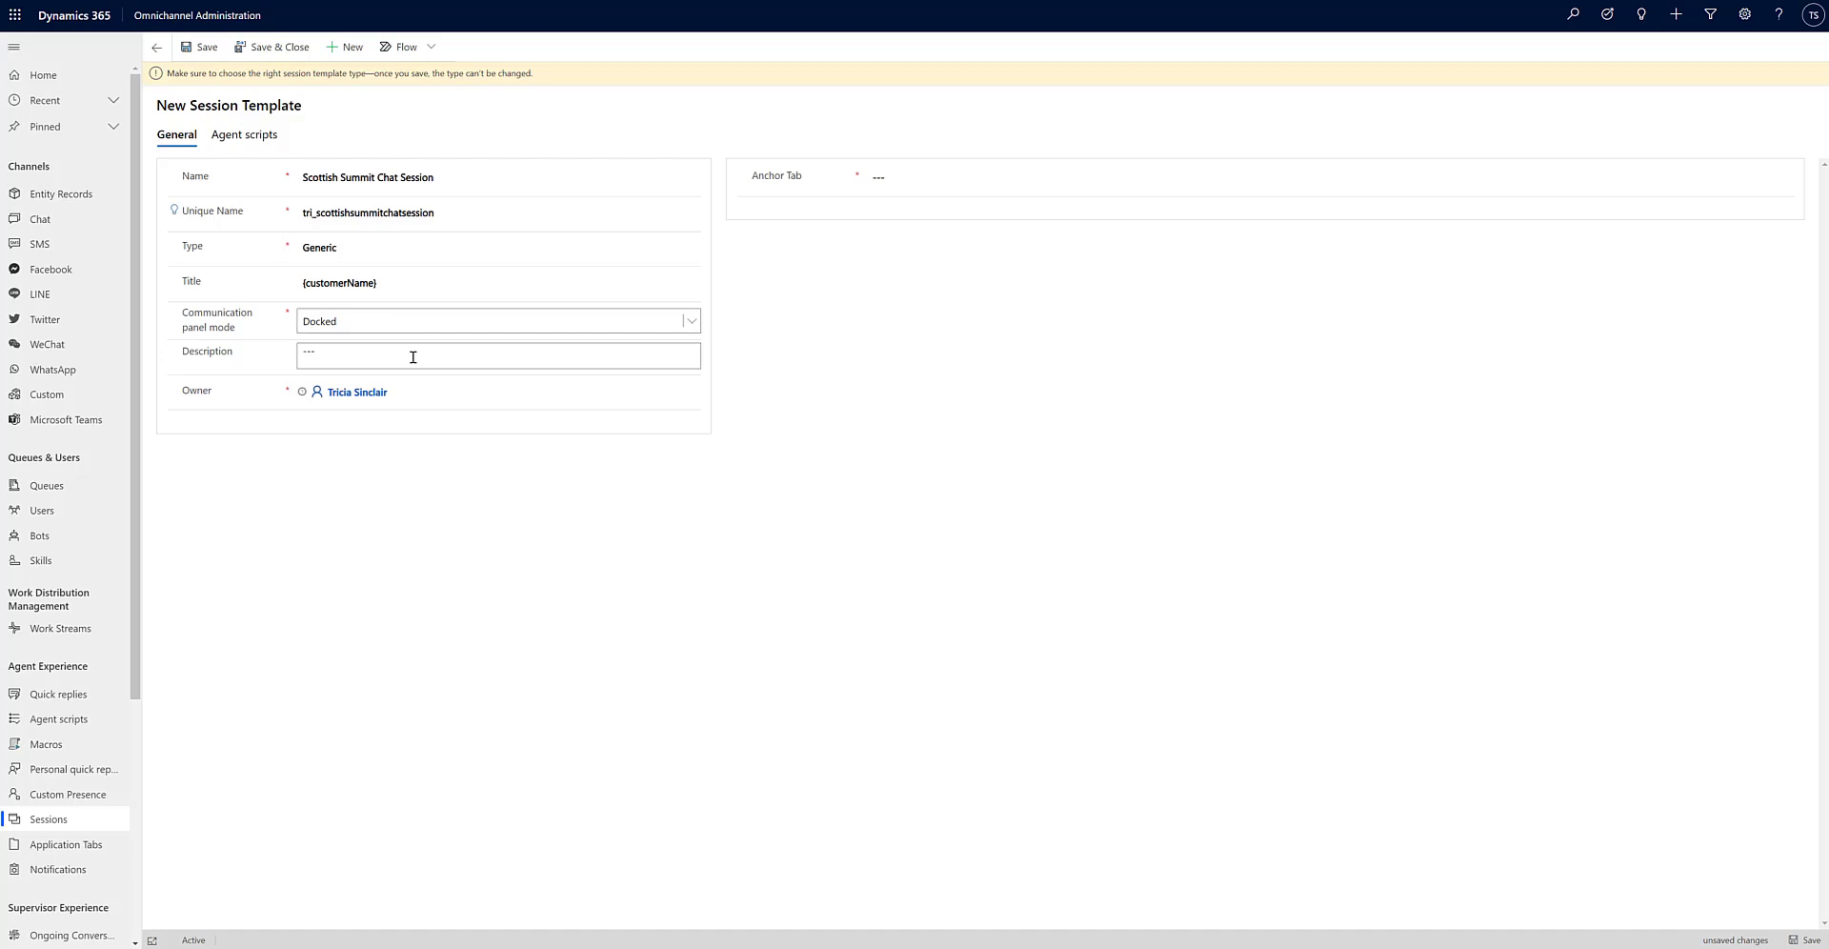
Set Customer Summary as the session template's anchor tab and save the template.
left_click(881, 178)
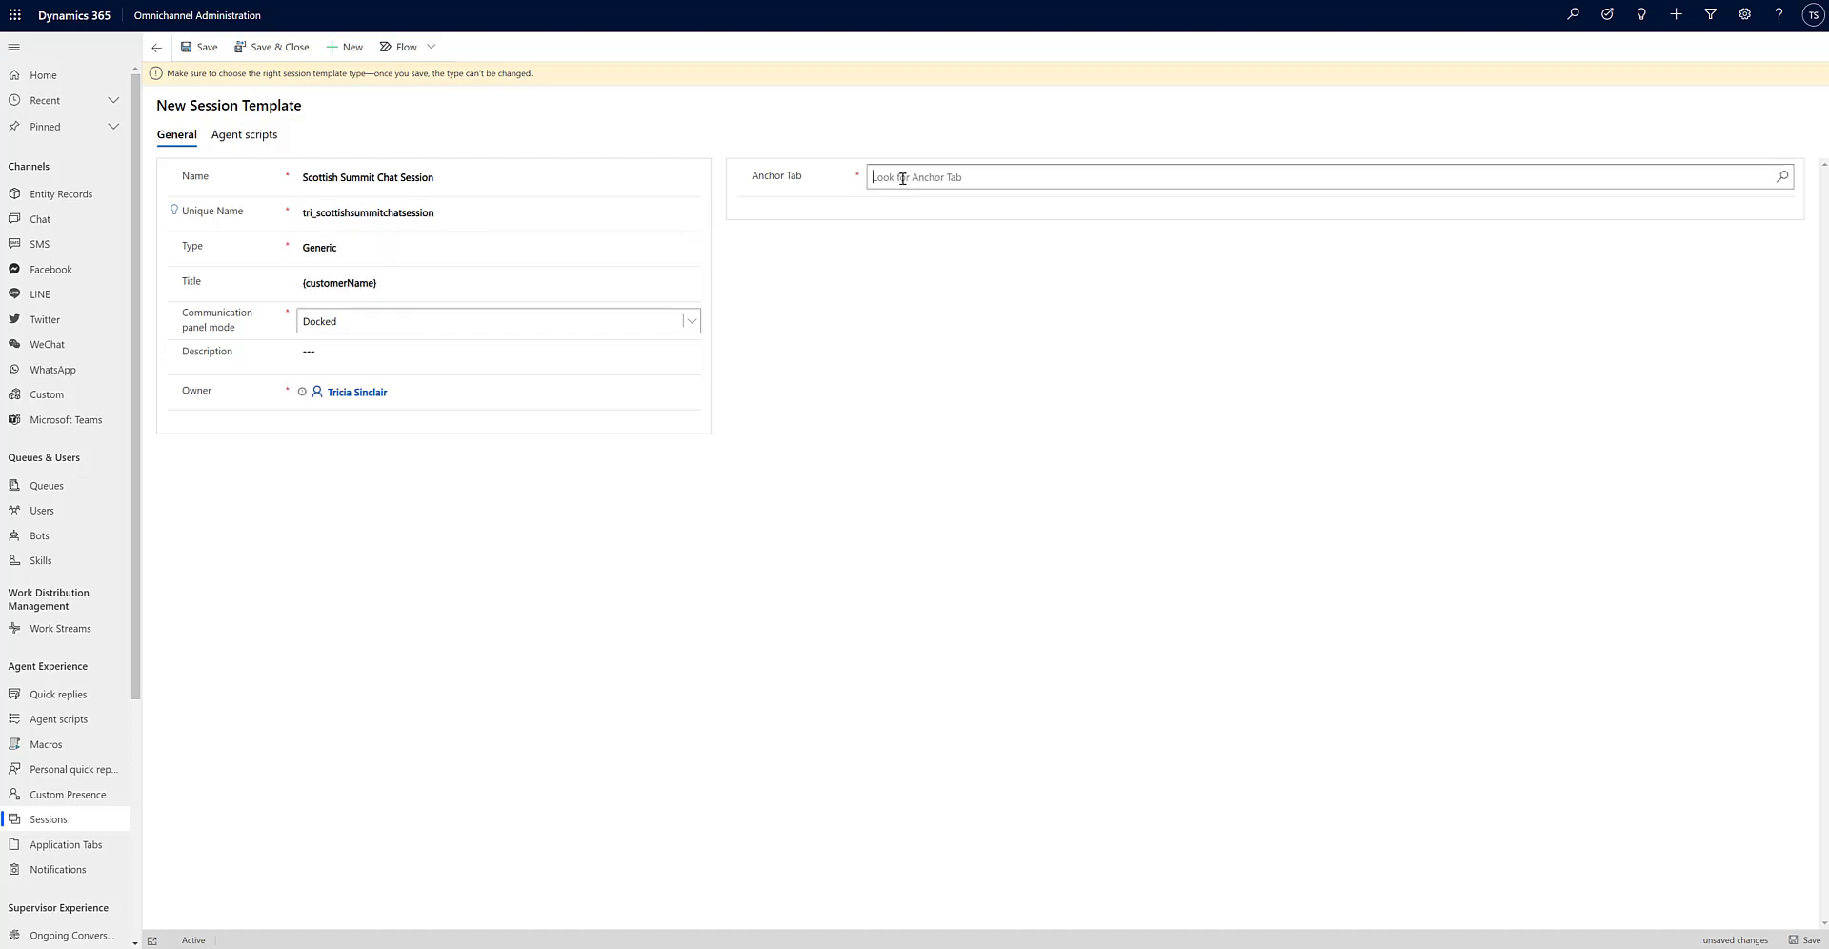
left_click(1781, 178)
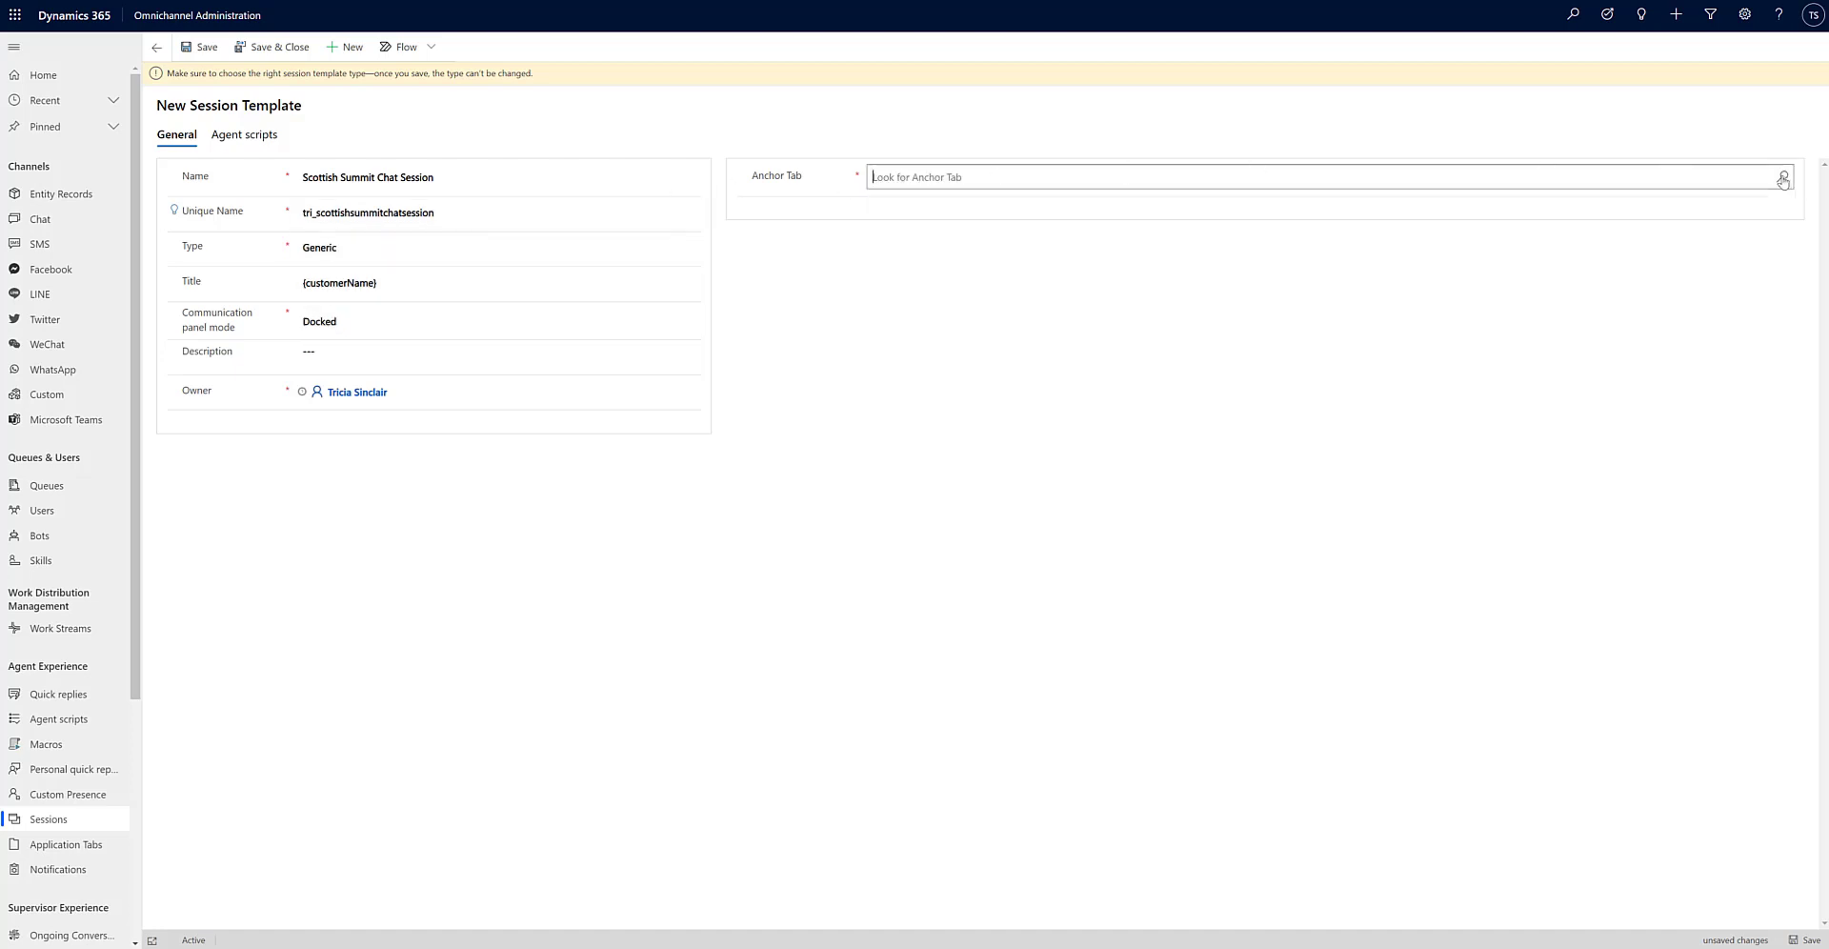
left_click(1086, 236)
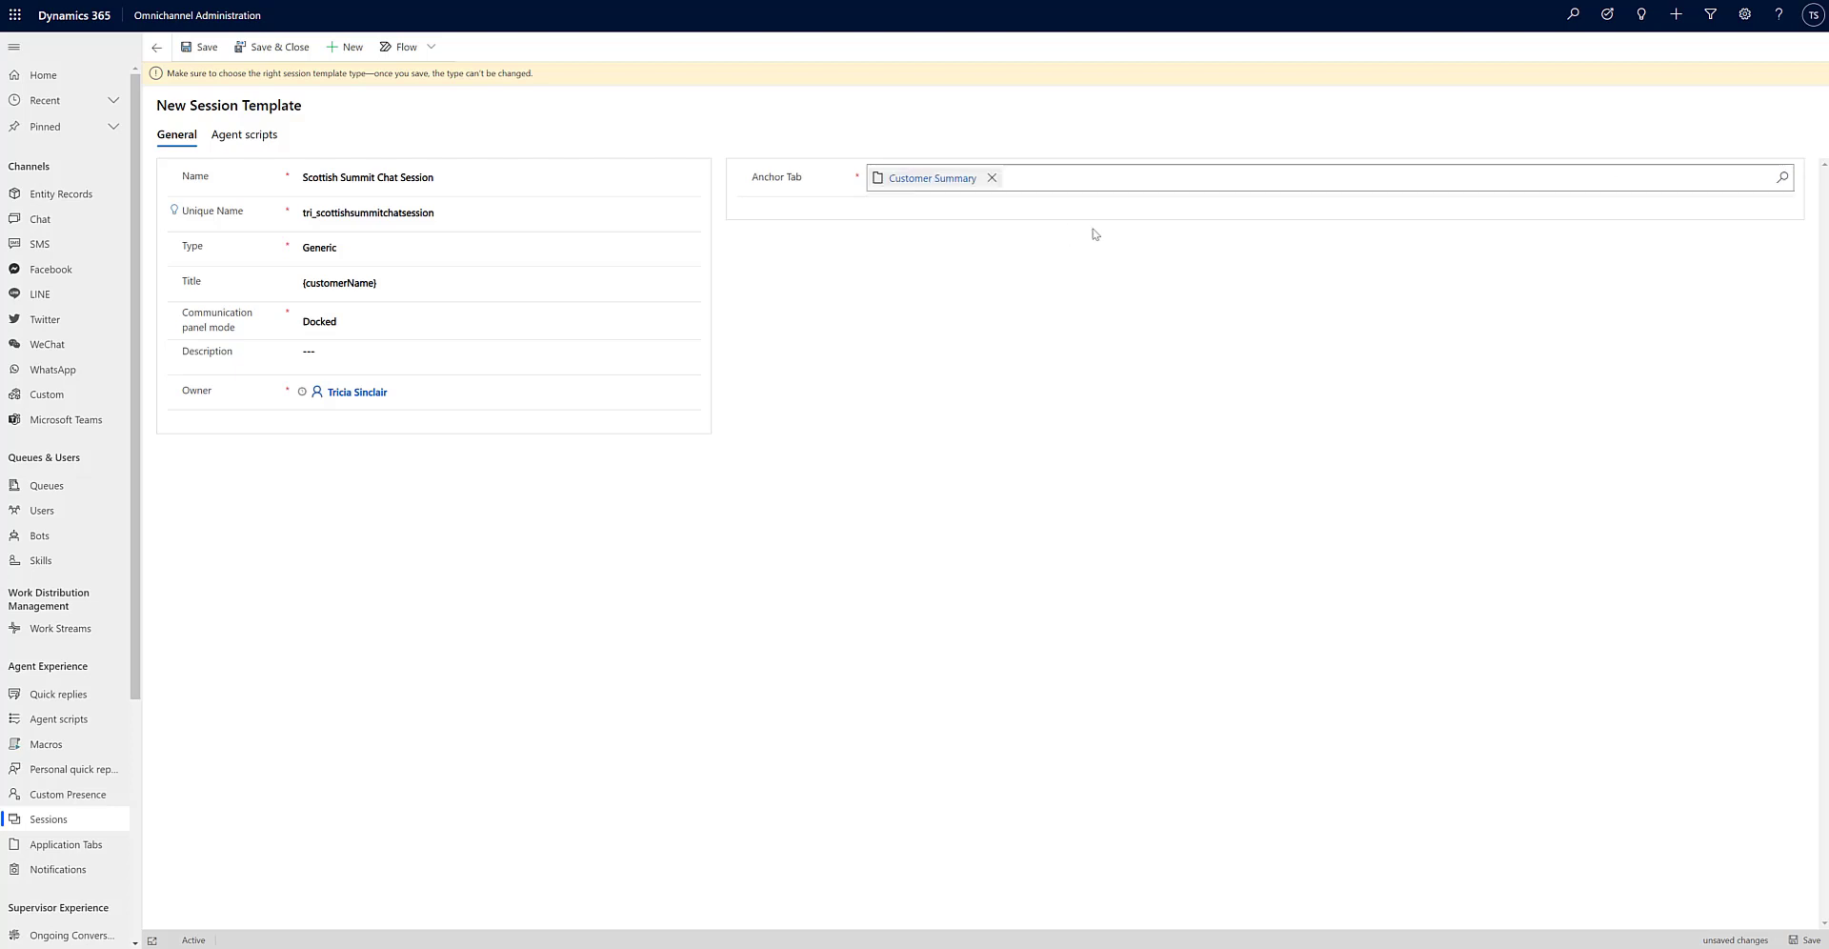
left_click(206, 48)
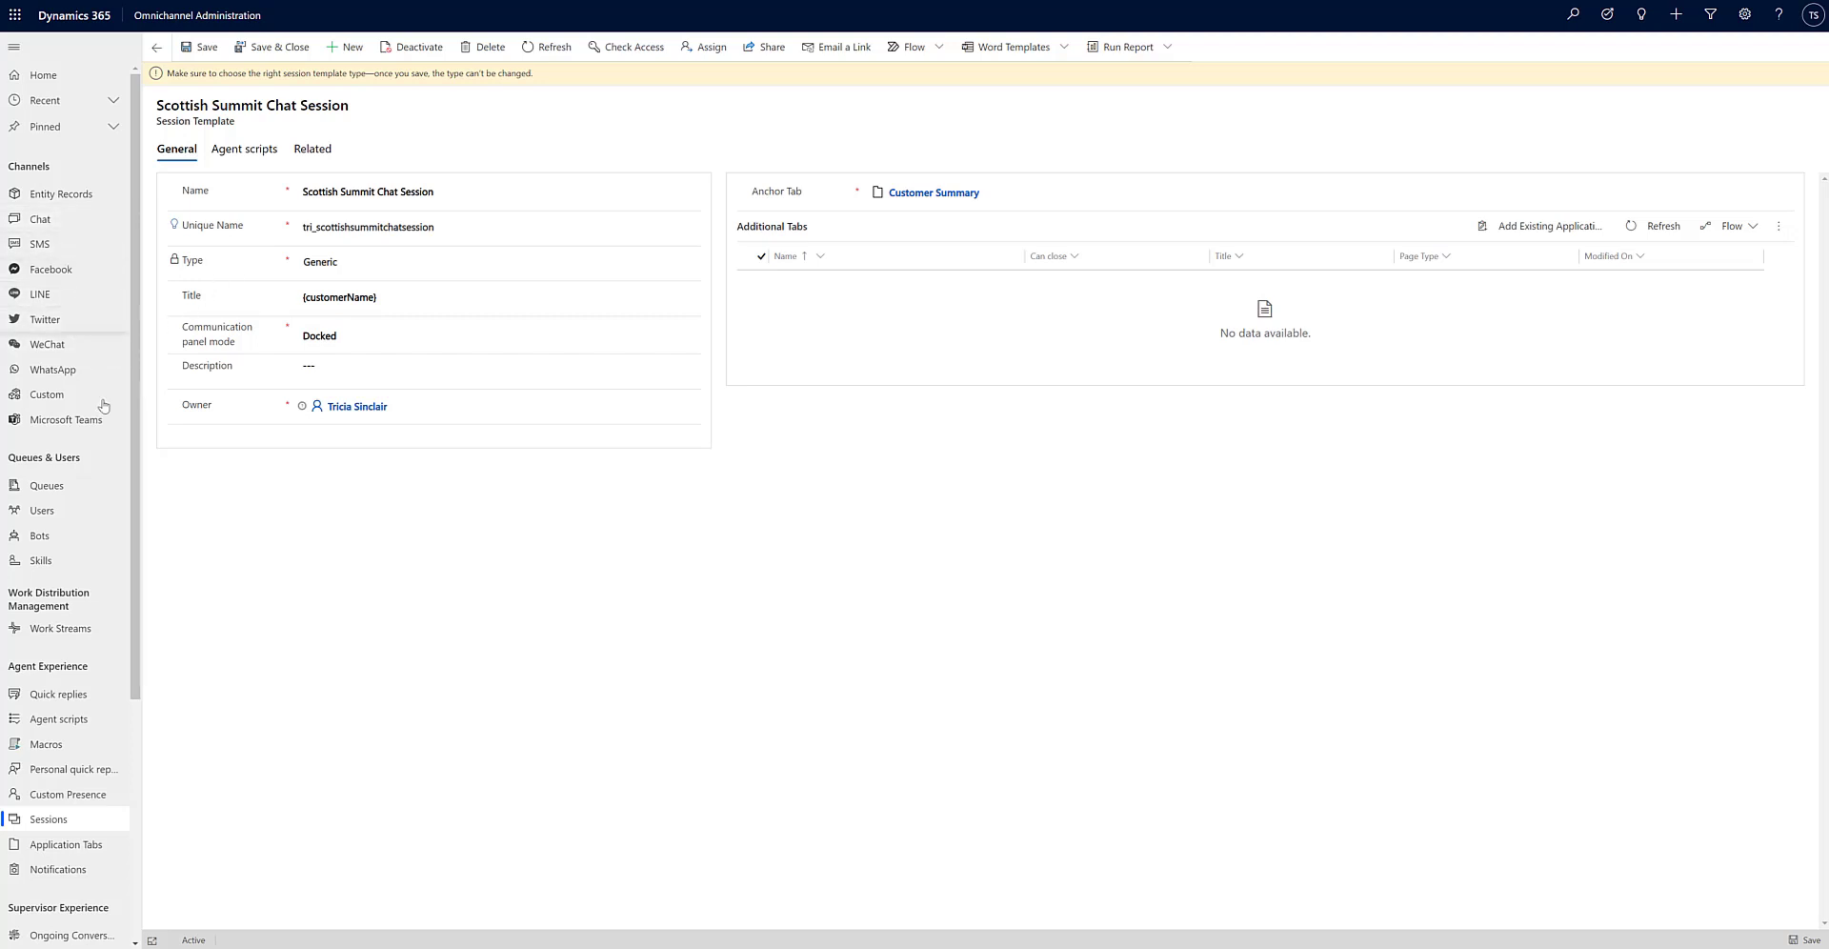
In the Scottish Summit Chat Workstream's templates, replace the default session with Scottish Summit Chat Session and save the work stream.
left_click(88, 631)
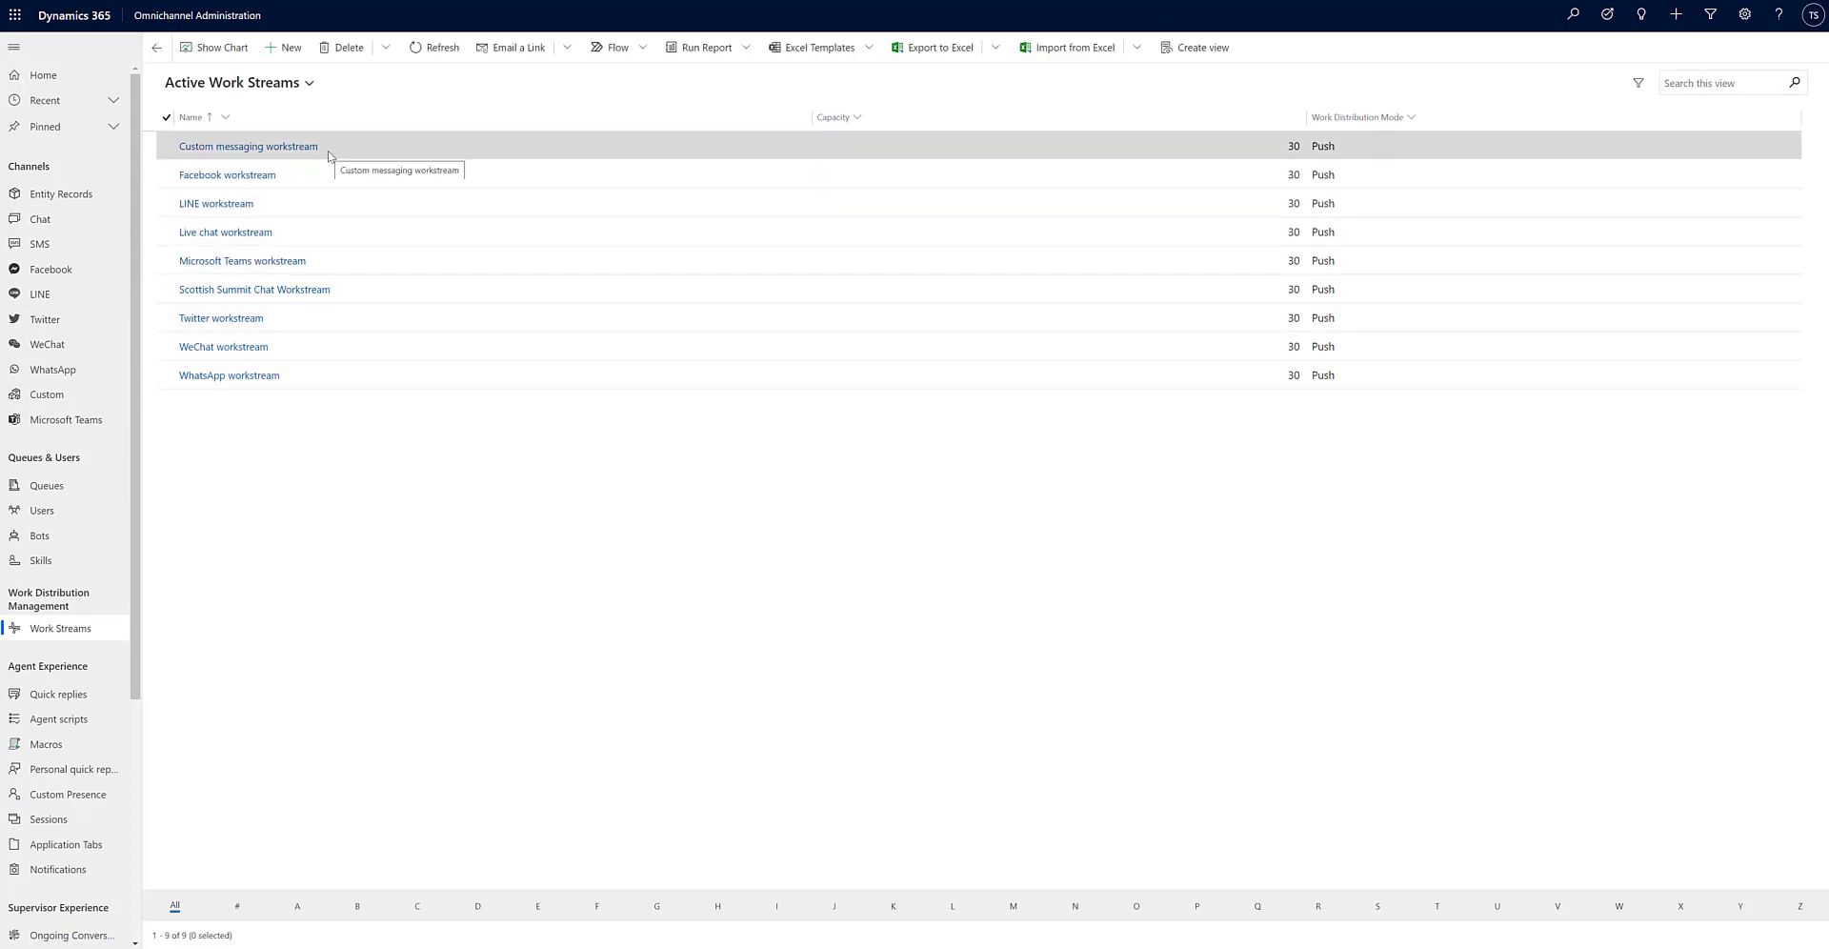
left_click(286, 291)
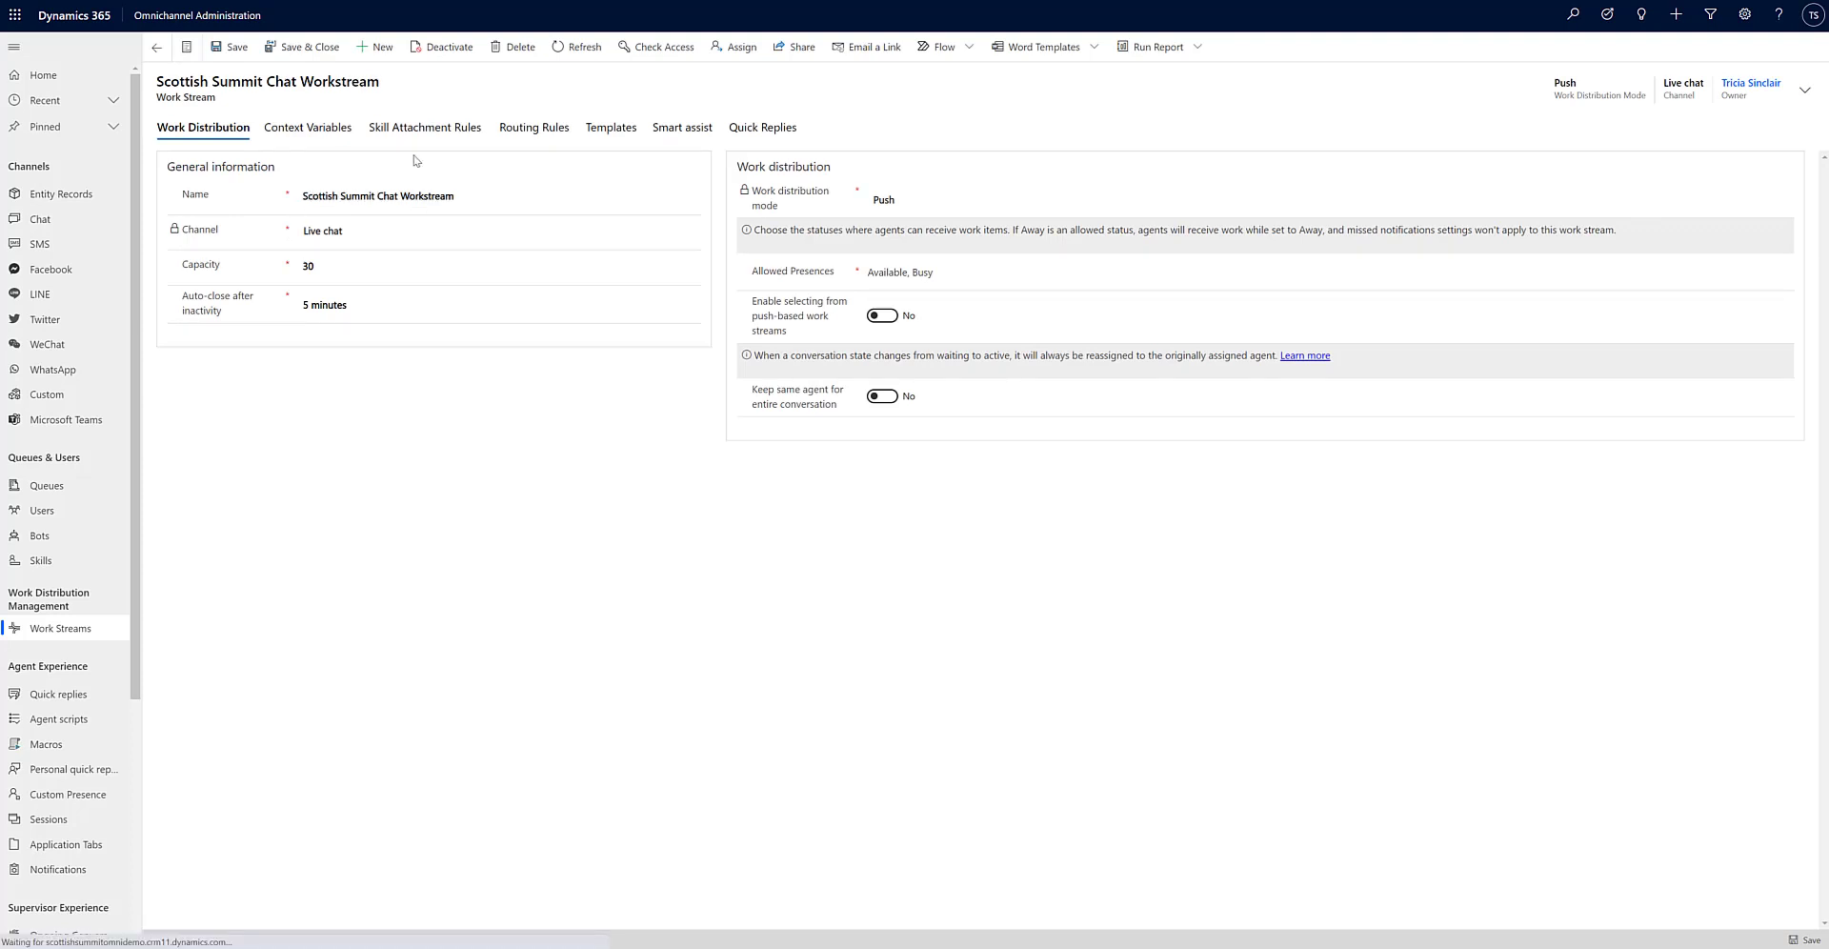
left_click(612, 130)
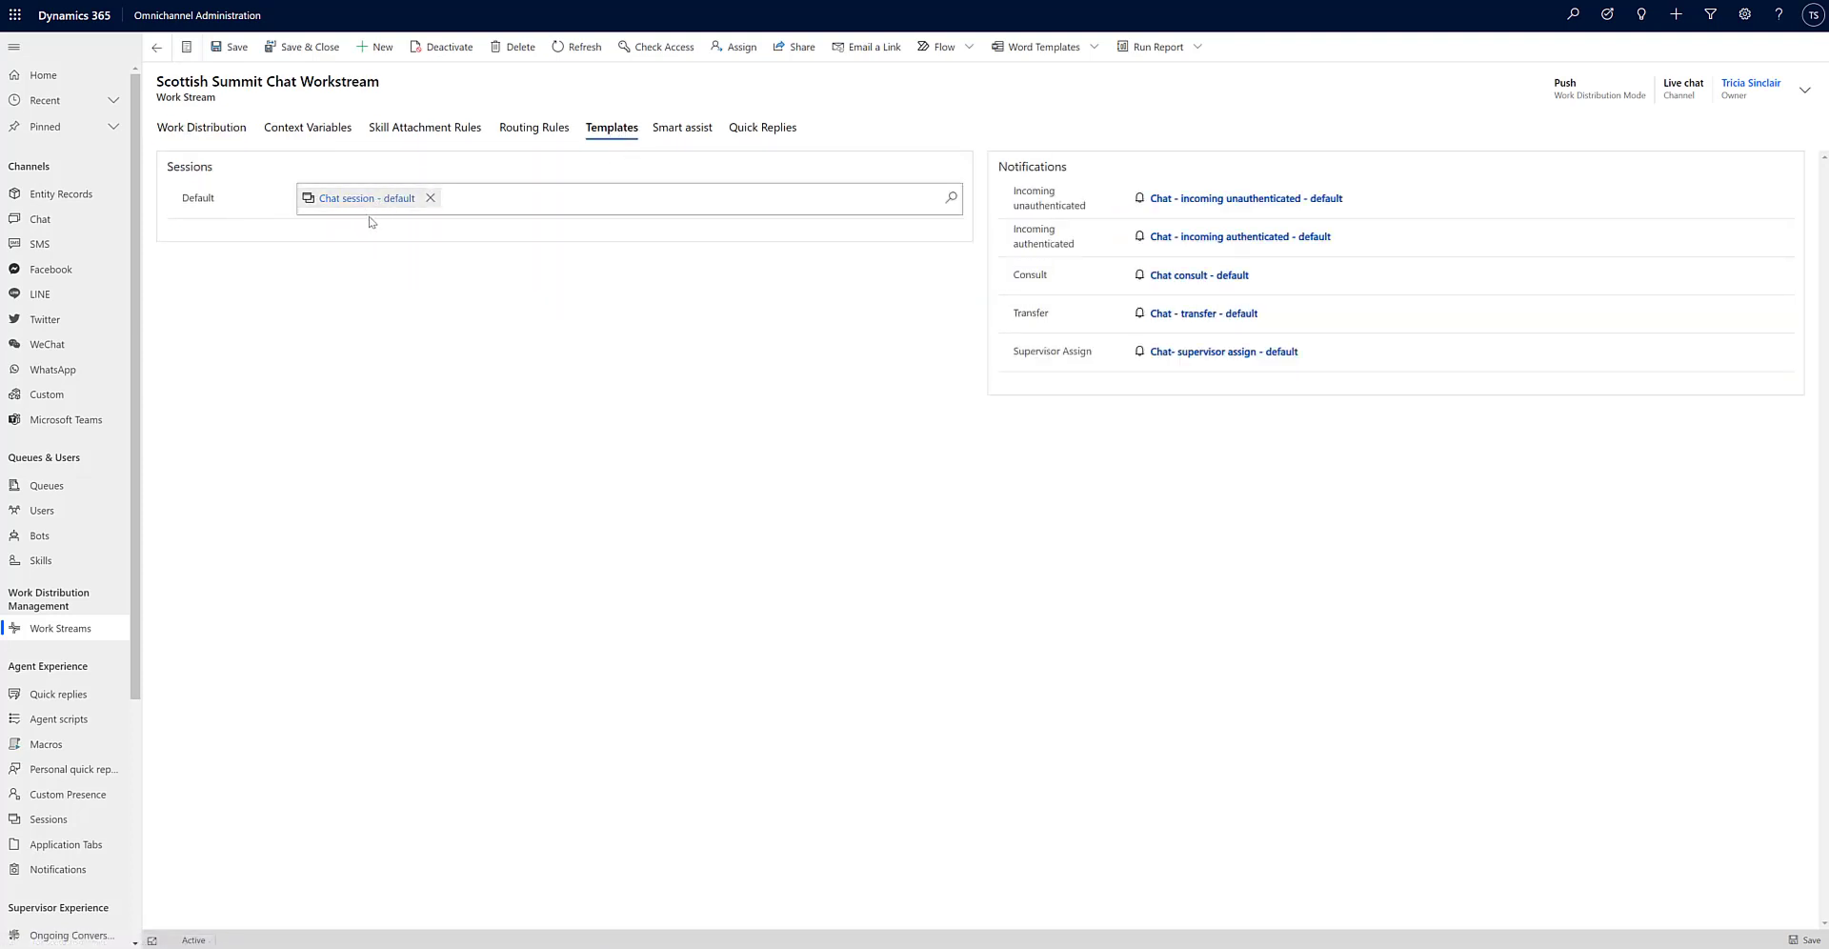
left_click(429, 199)
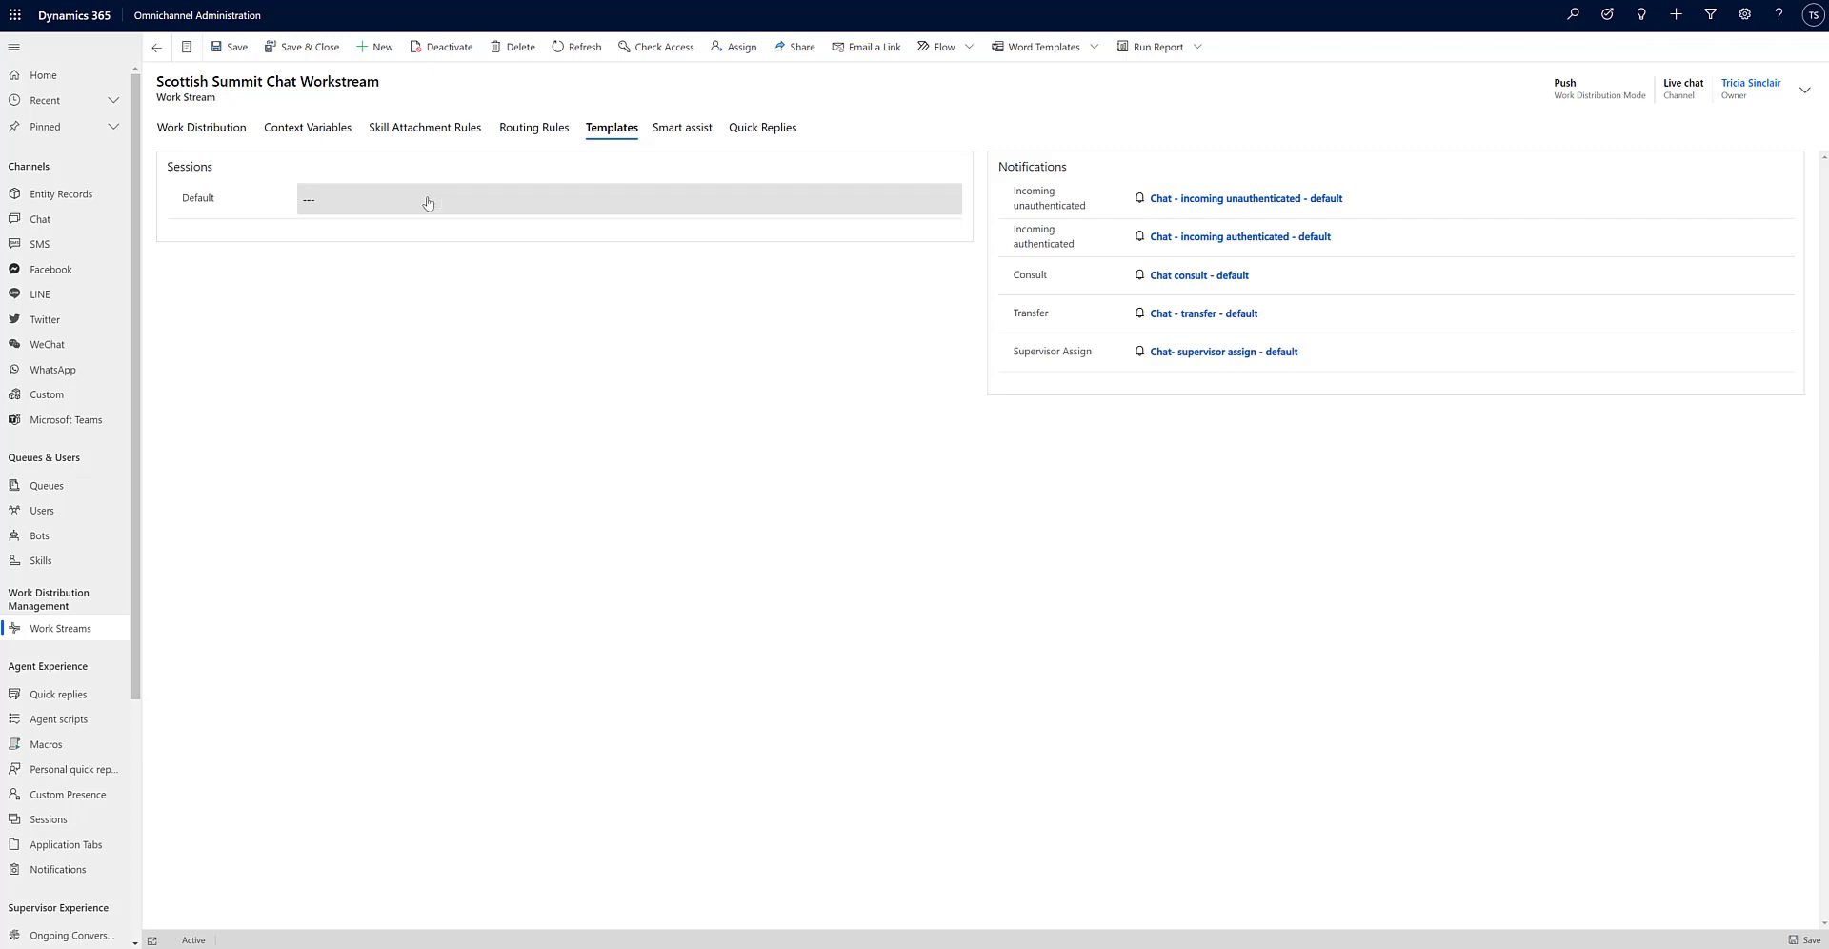
left_click(877, 197)
left_click(954, 202)
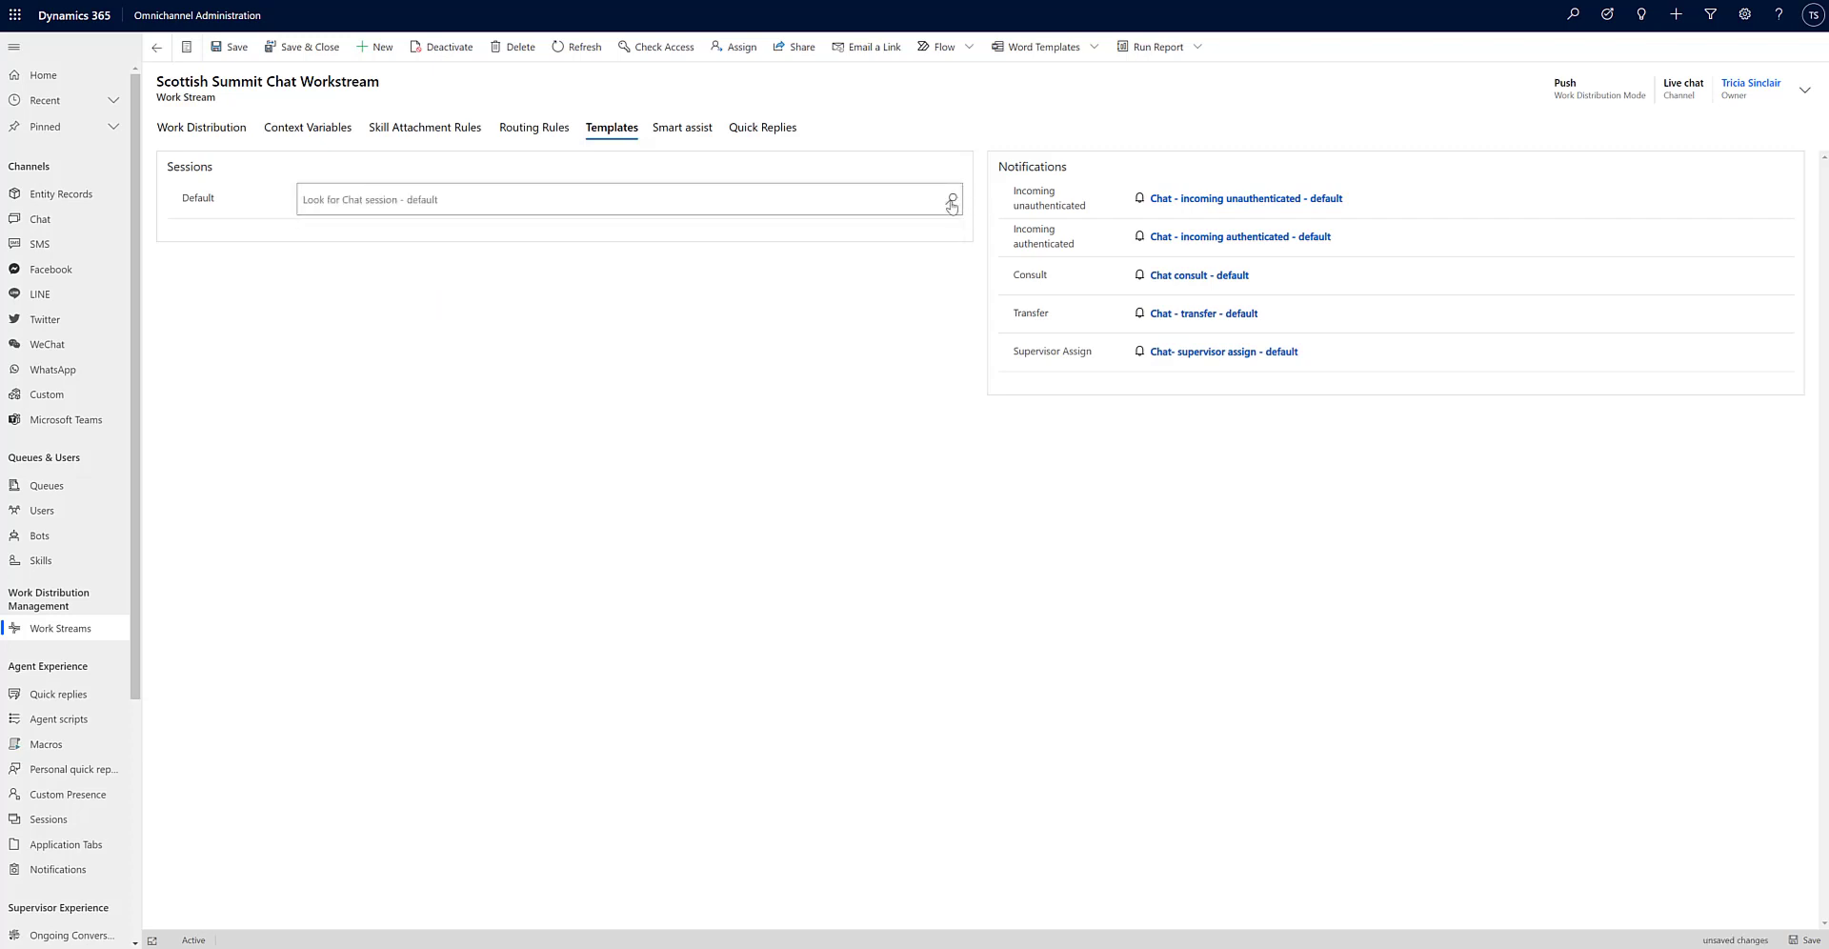
left_click(952, 202)
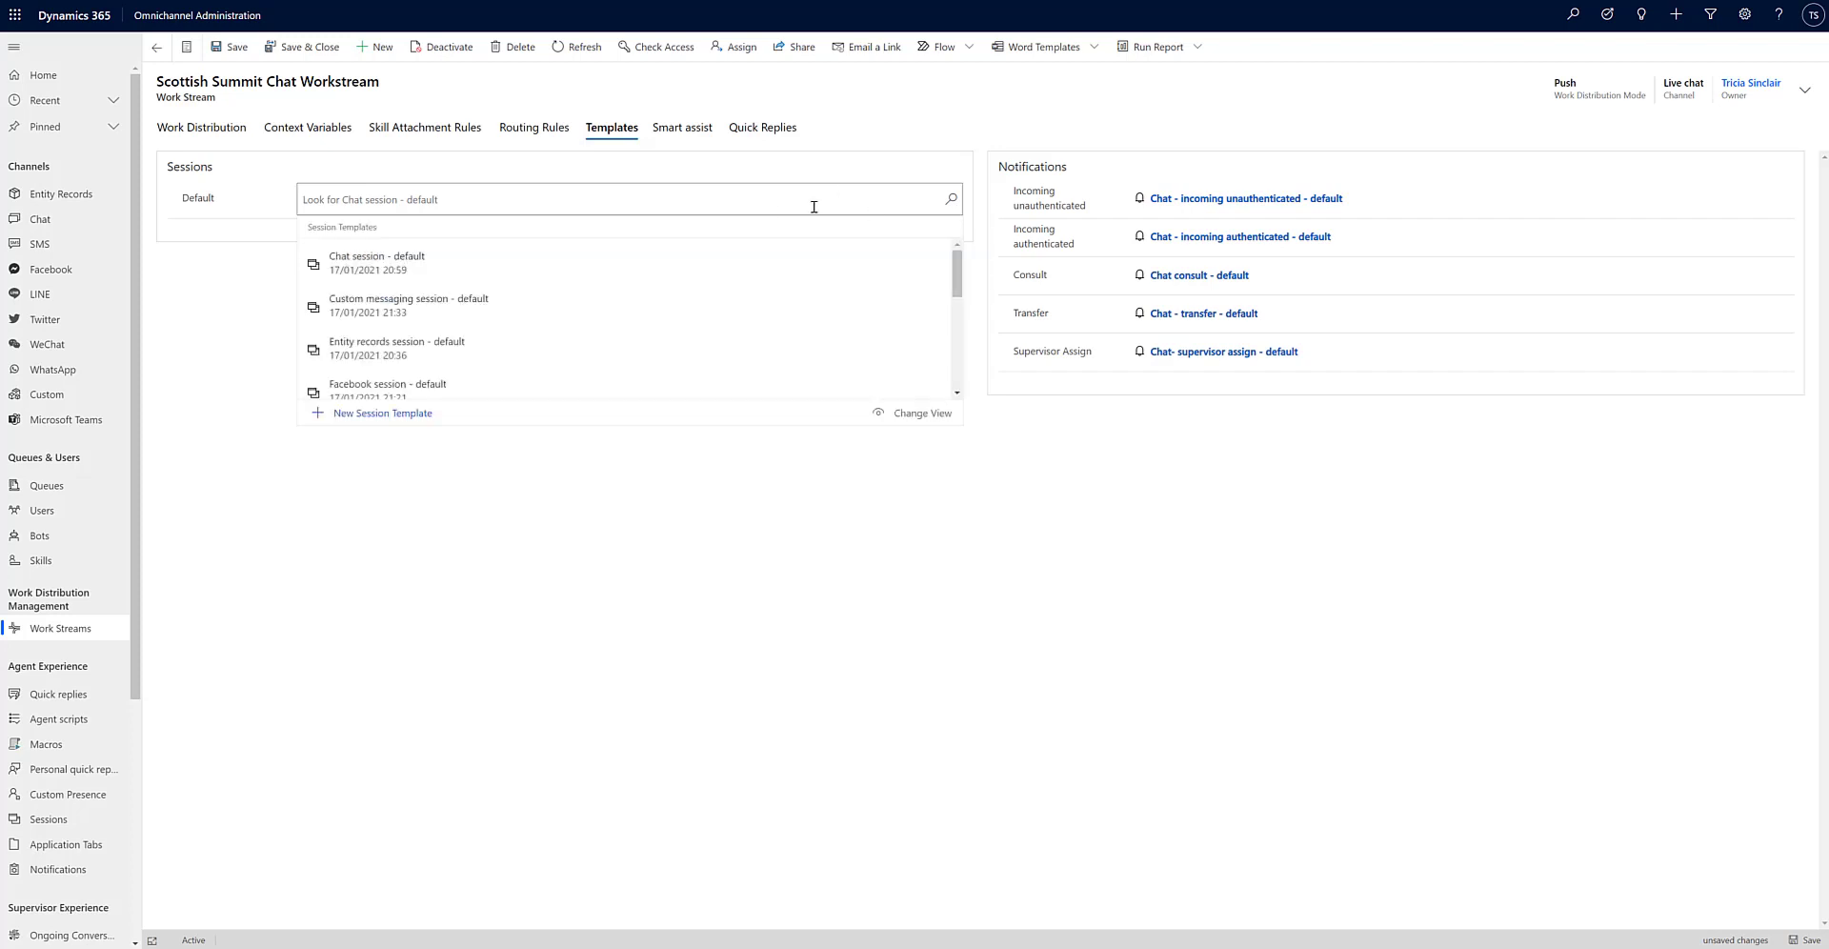
scroll(752, 303, "down", 5)
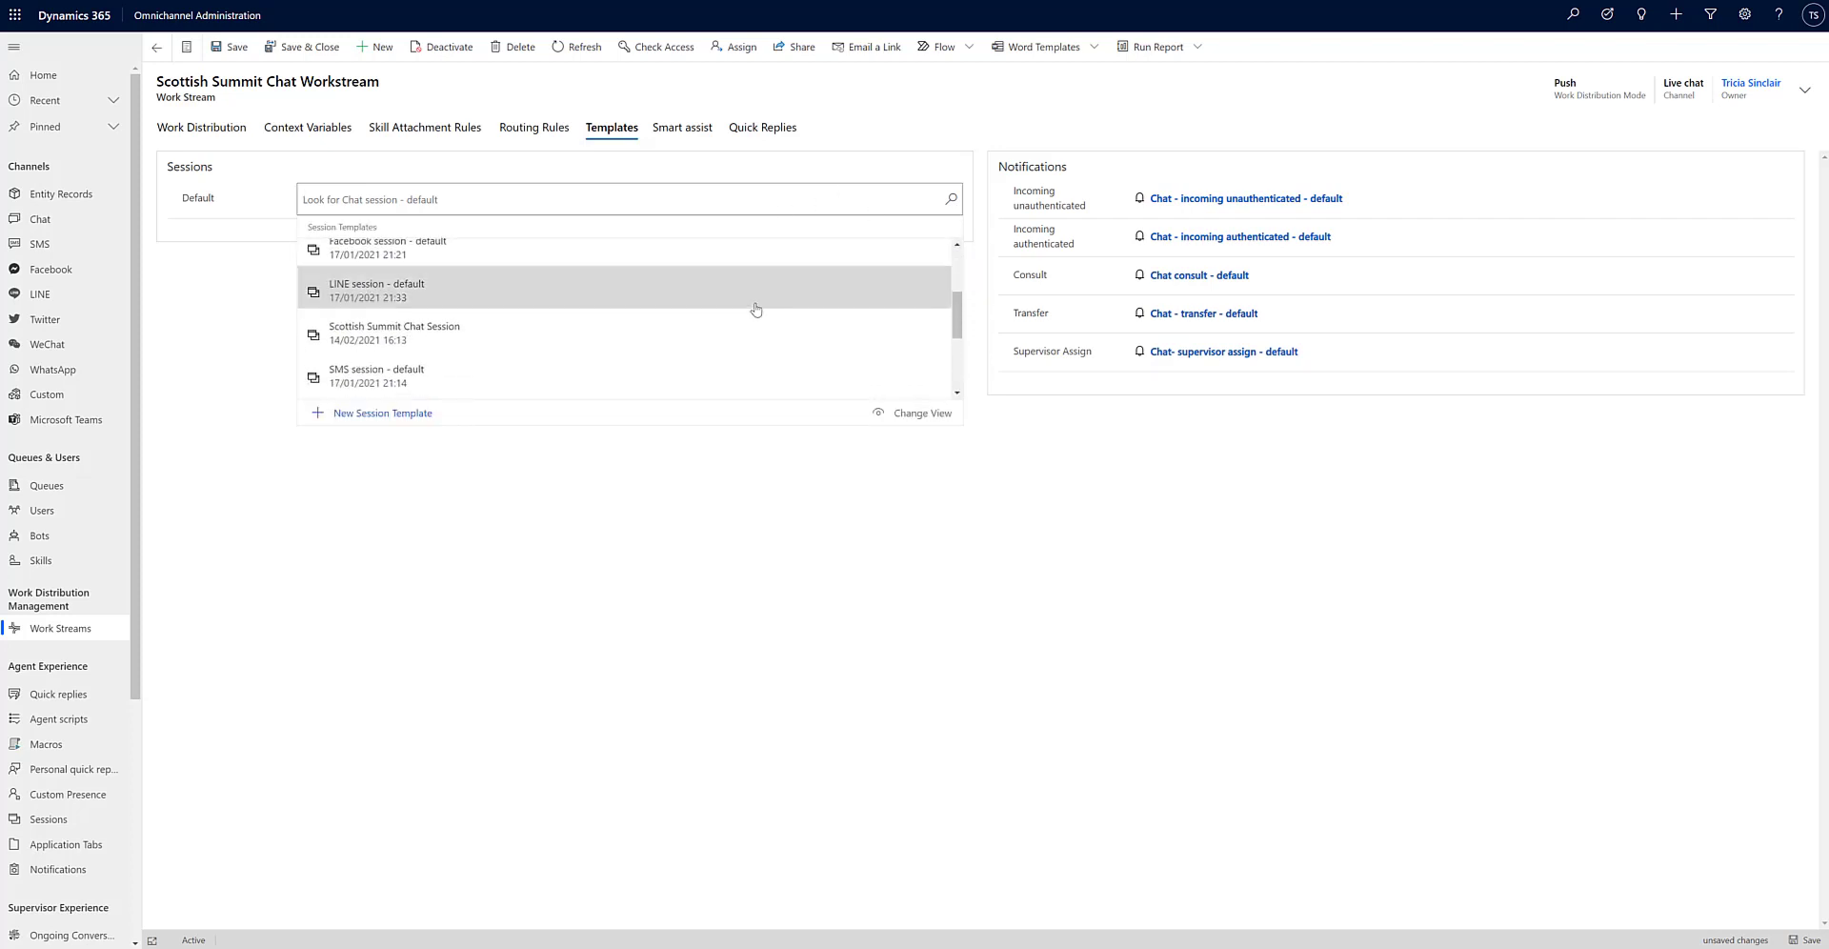
scroll(666, 319, "up", 1)
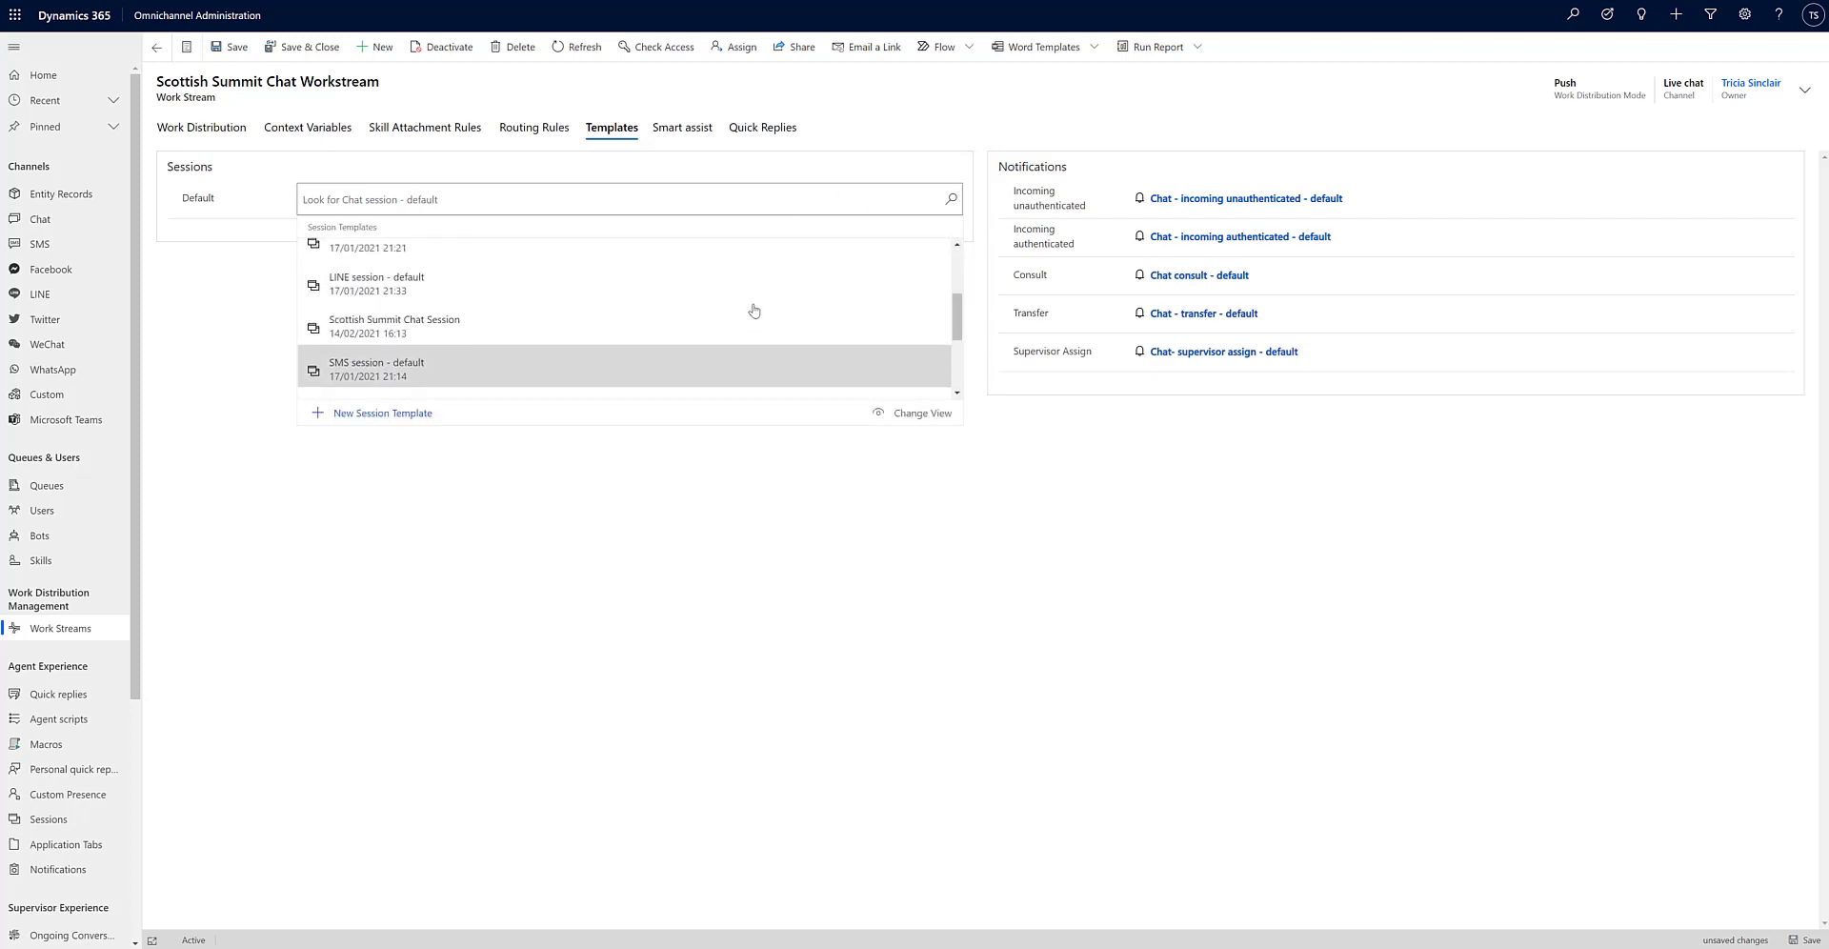
left_click(493, 344)
left_click(230, 47)
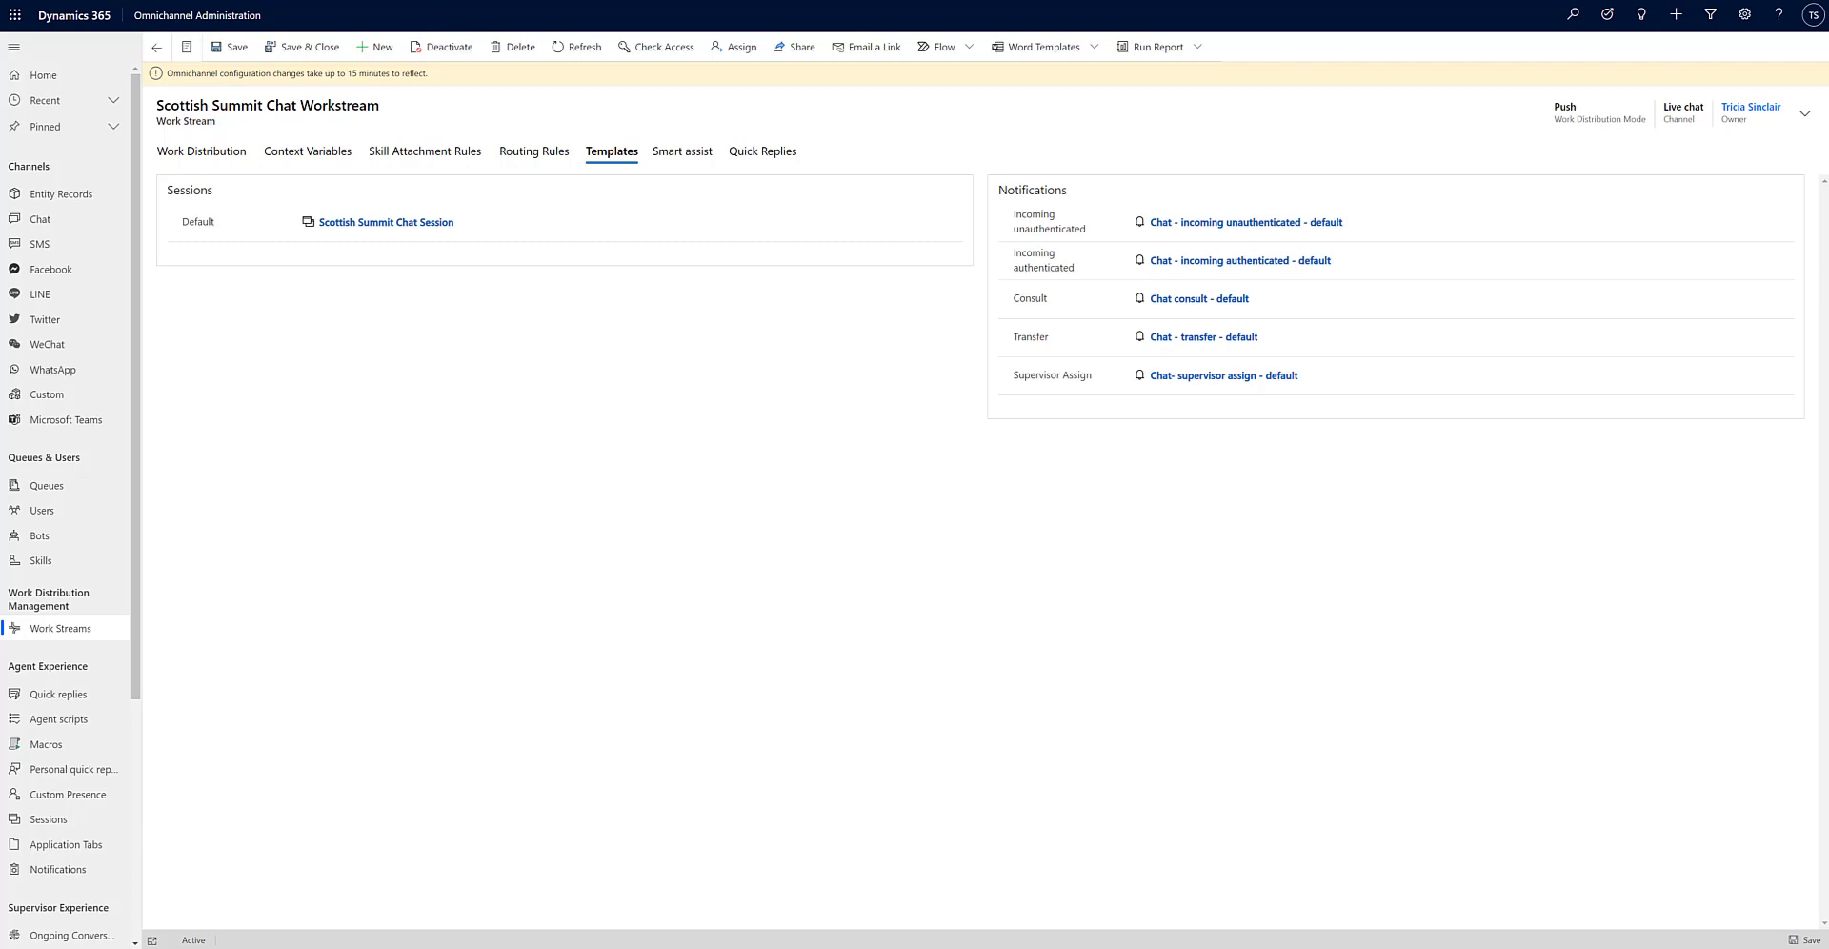
Switch to Power Apps and open the Omnichannel Upgraded OOB Default app profile through Omnichannel for Customer Service's app profile manager.
left_click(617, 2)
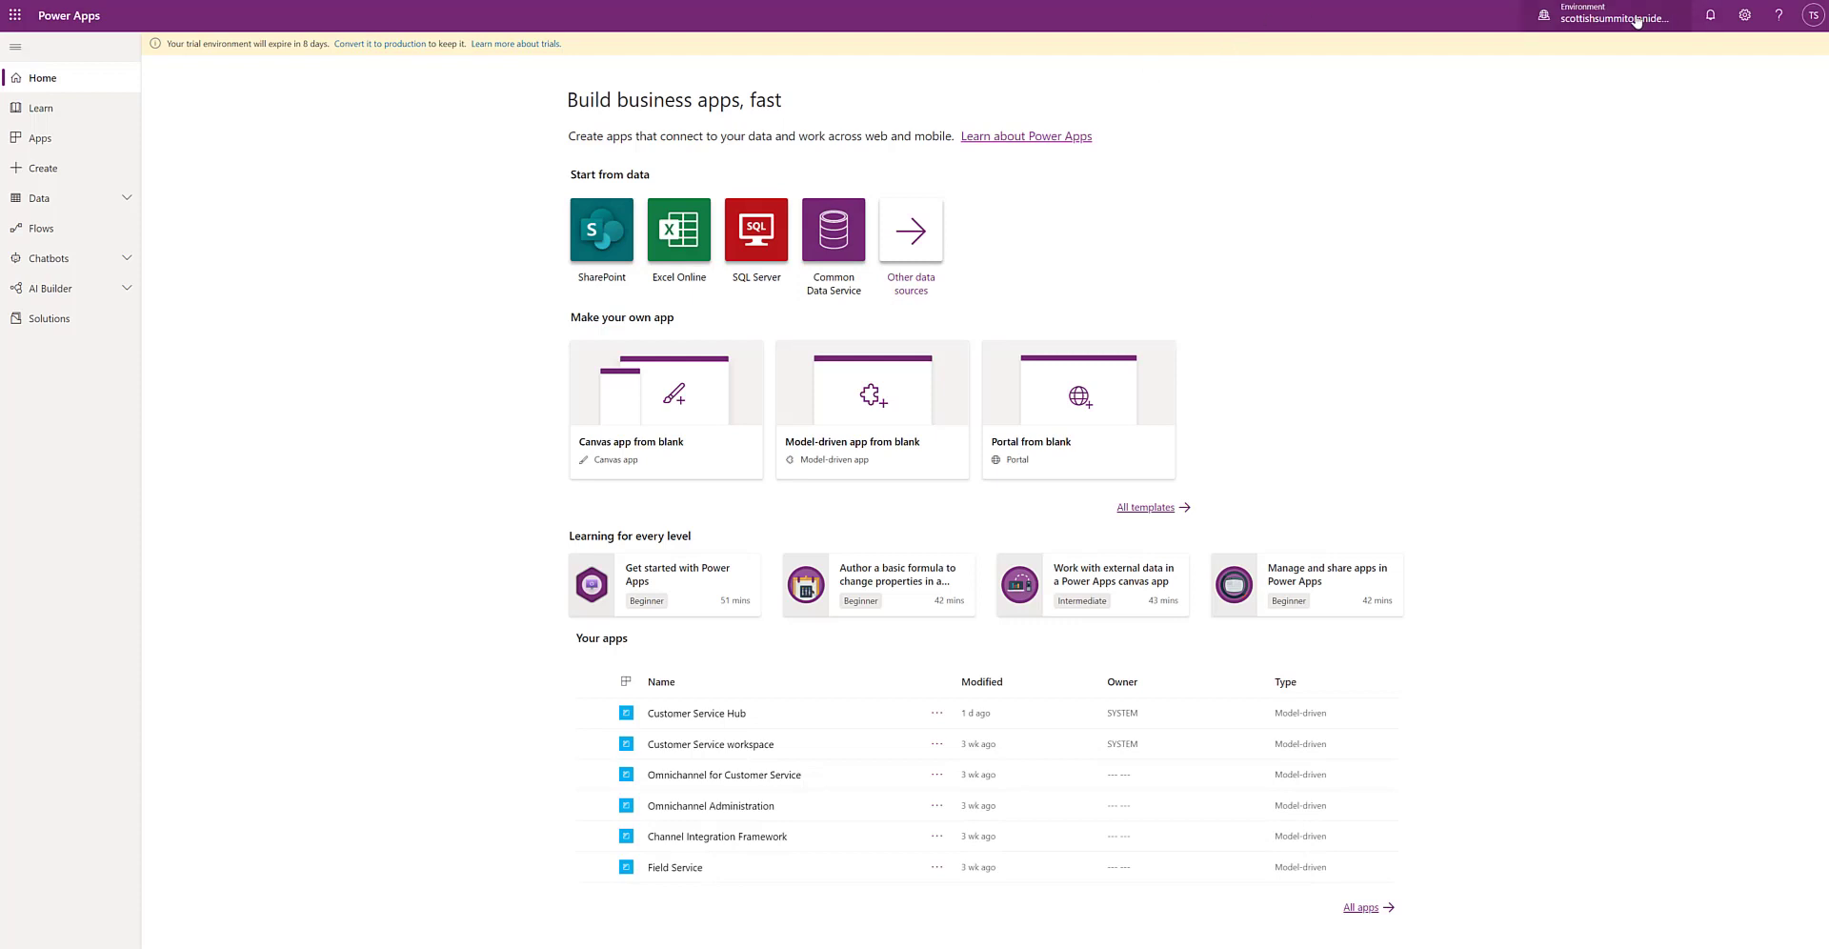
left_click(1630, 19)
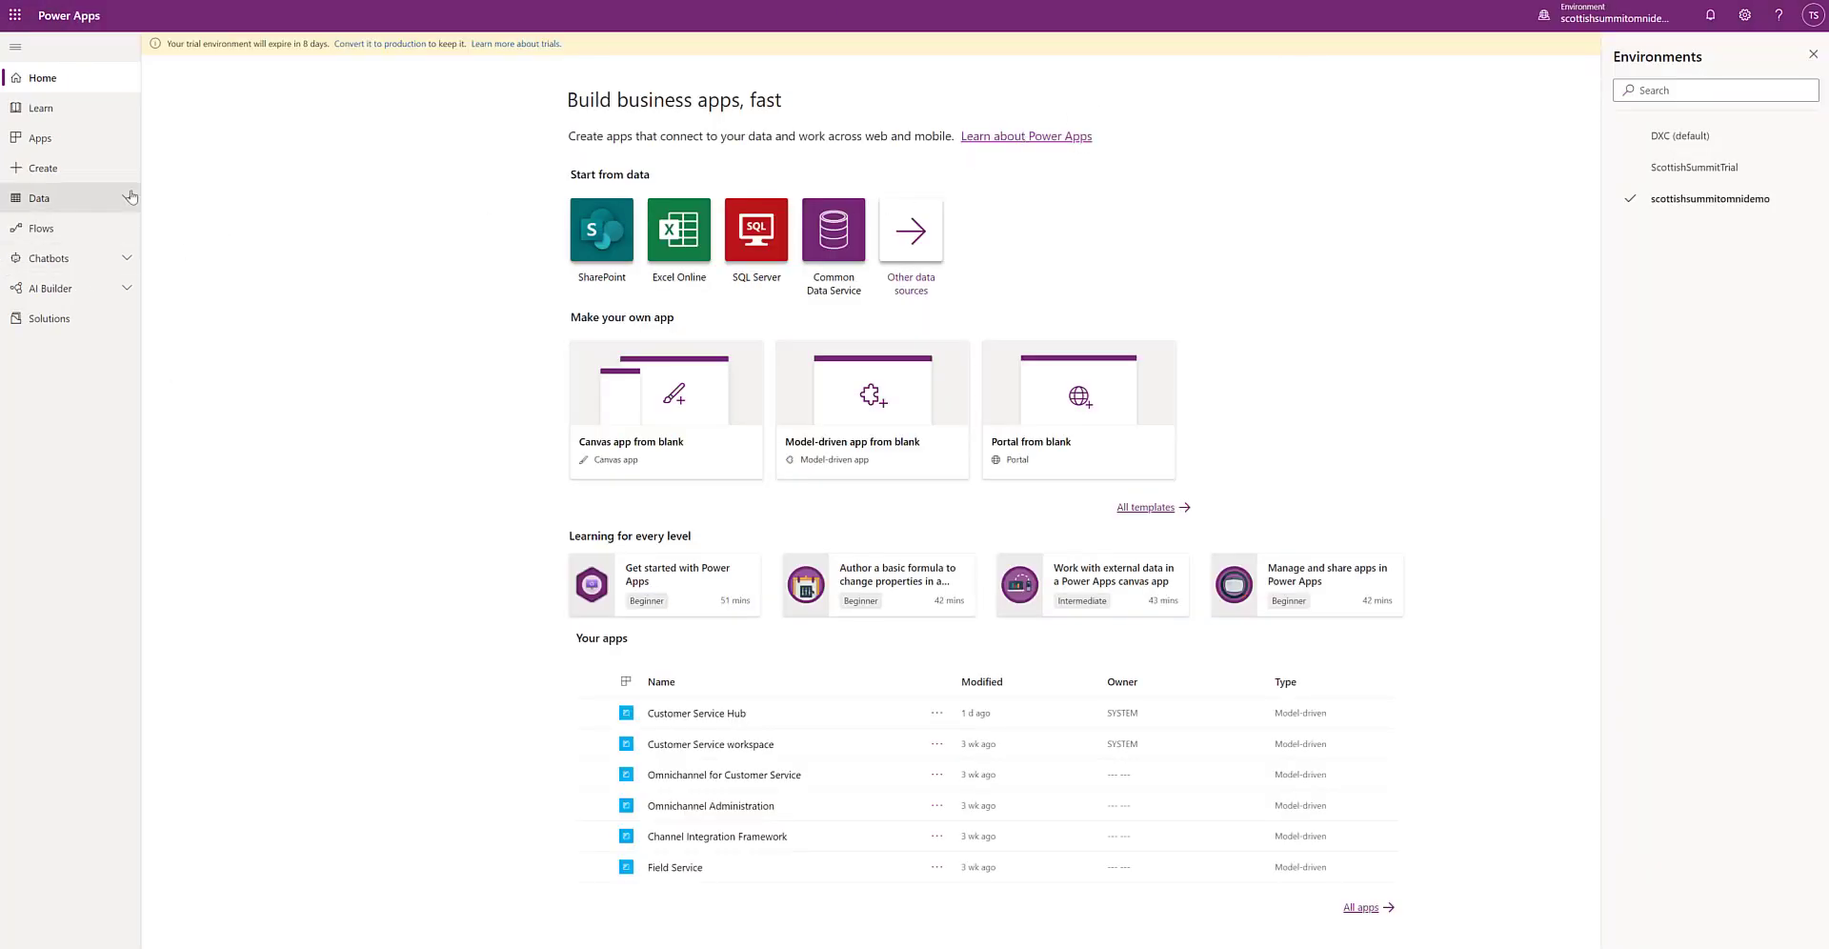
left_click(109, 144)
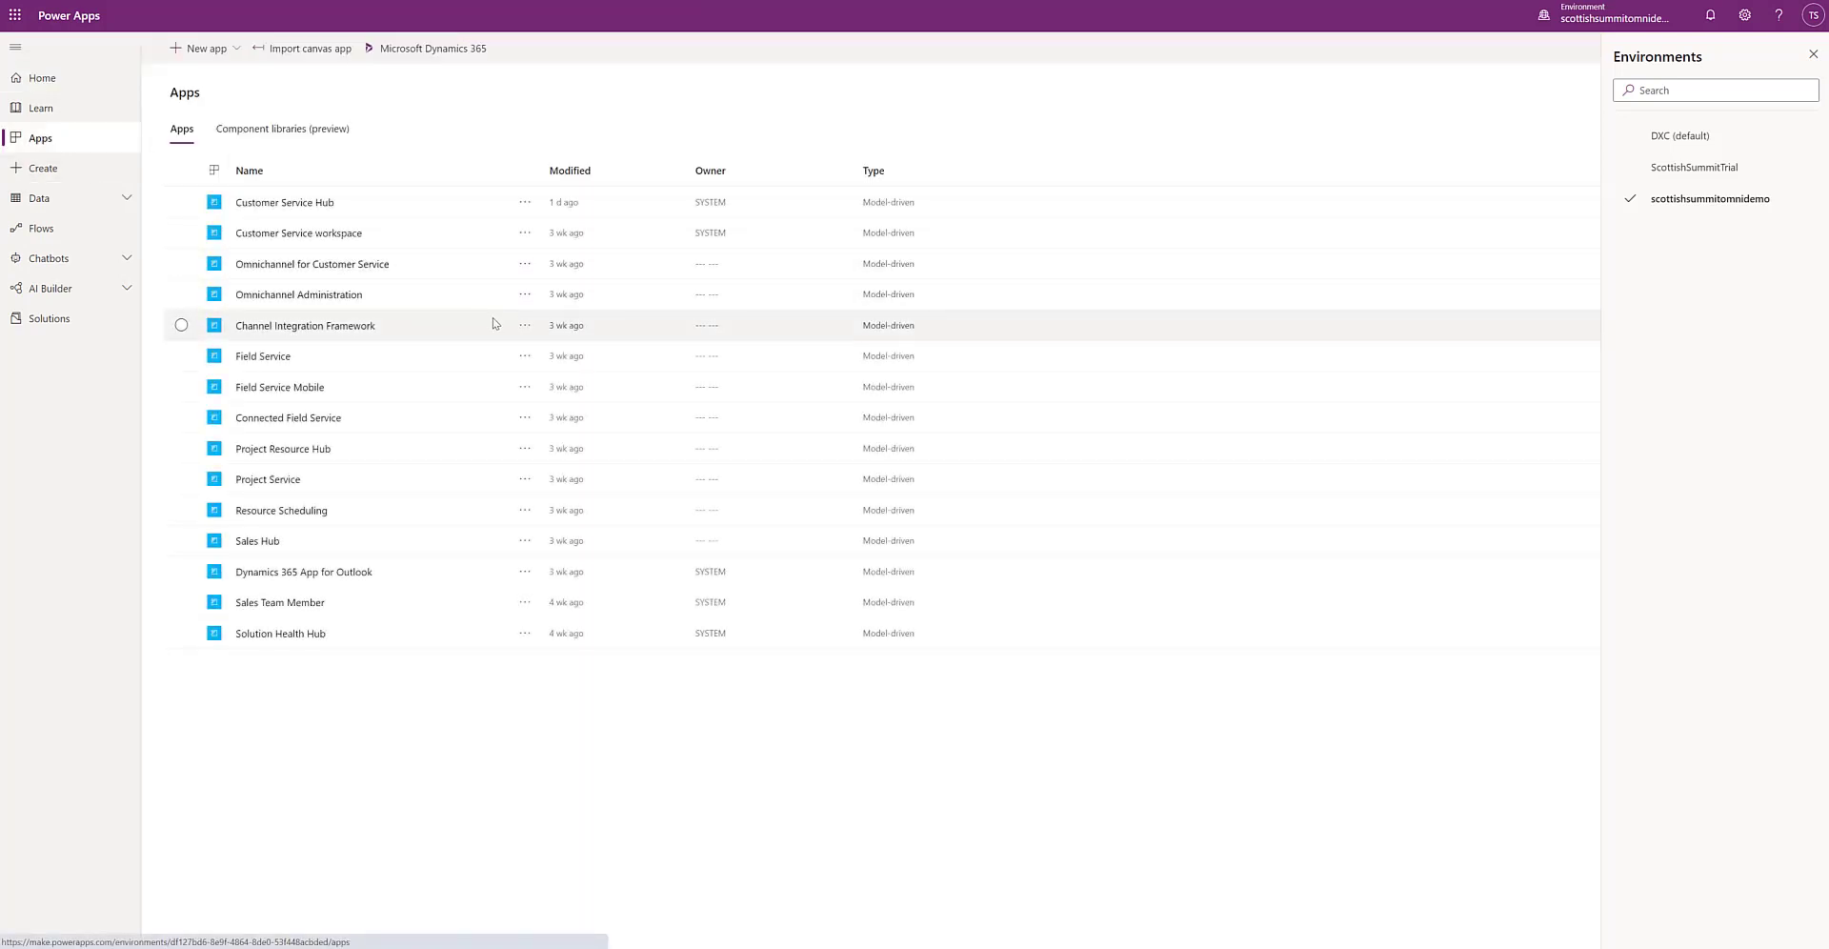
left_click(519, 272)
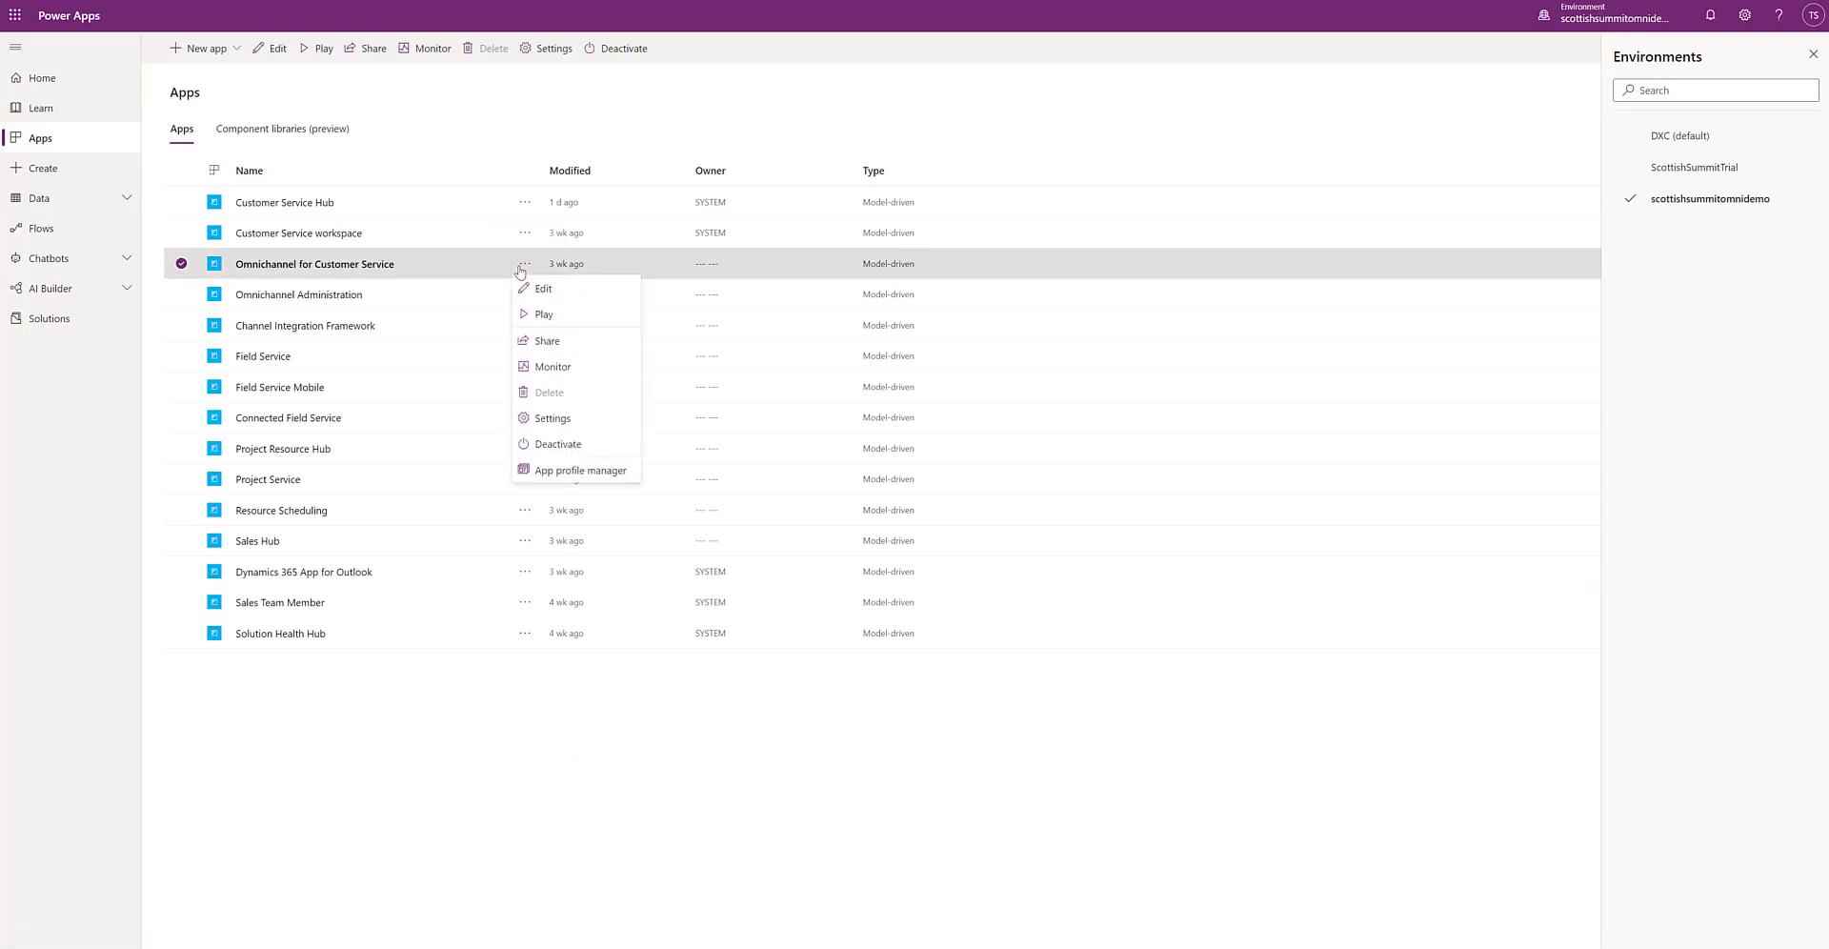
left_click(574, 474)
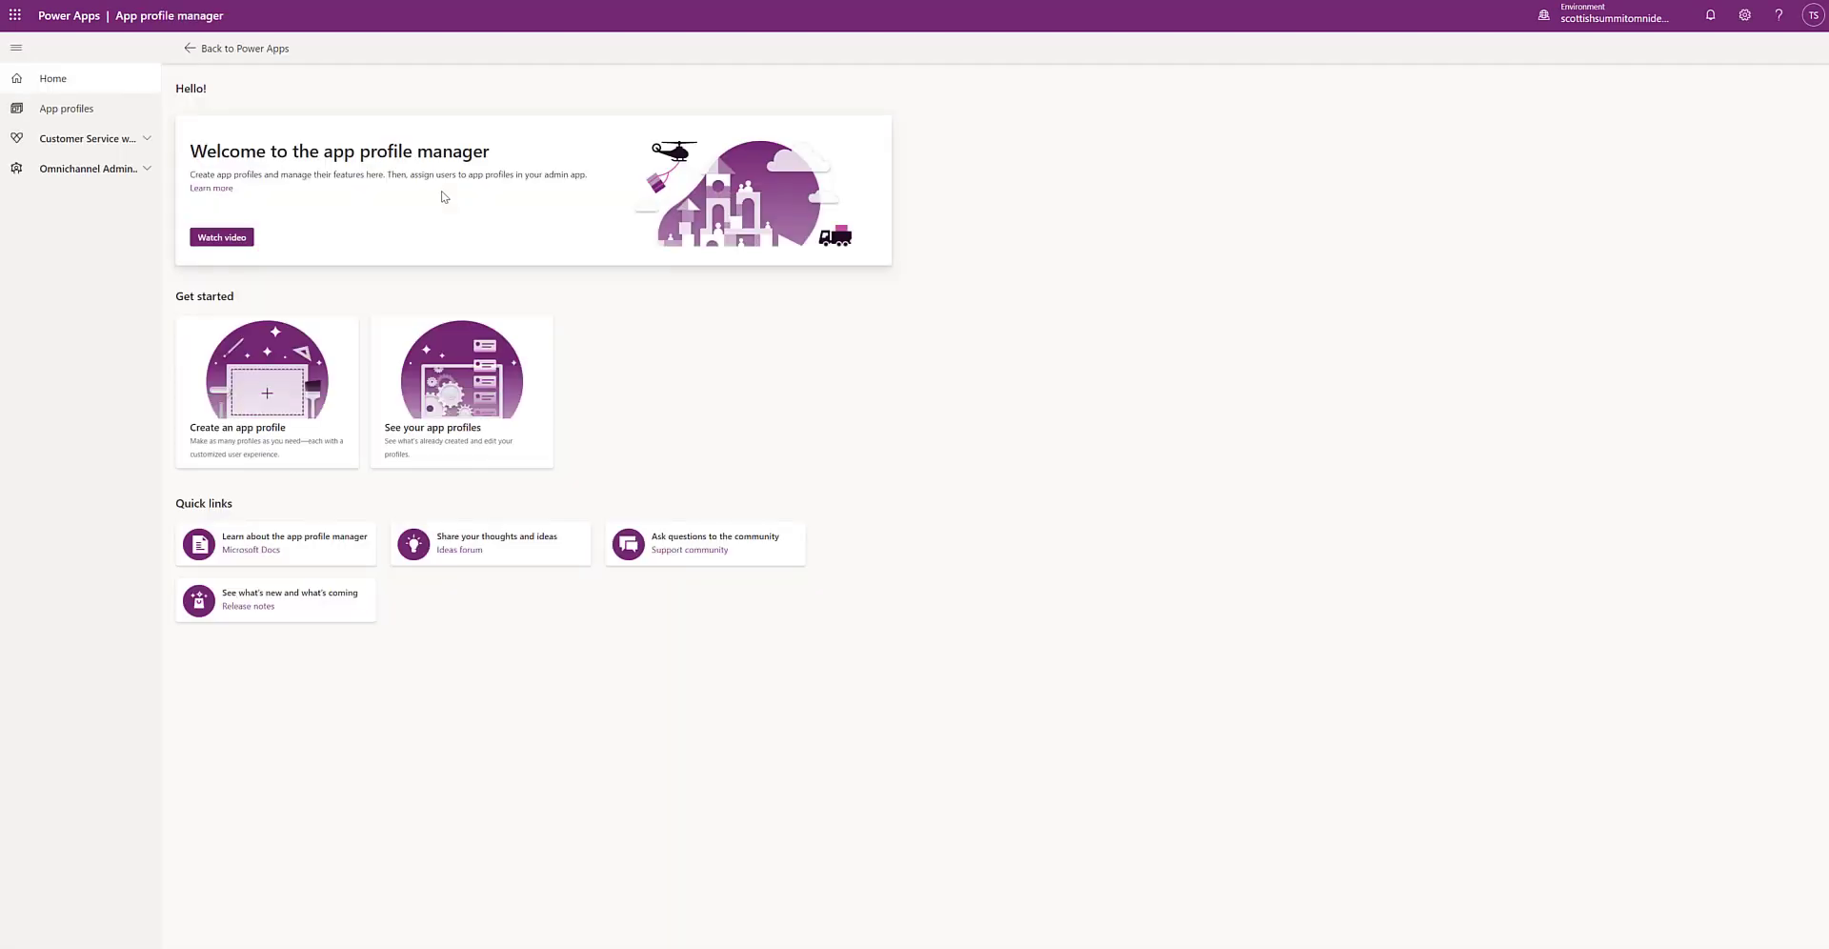
left_click(85, 108)
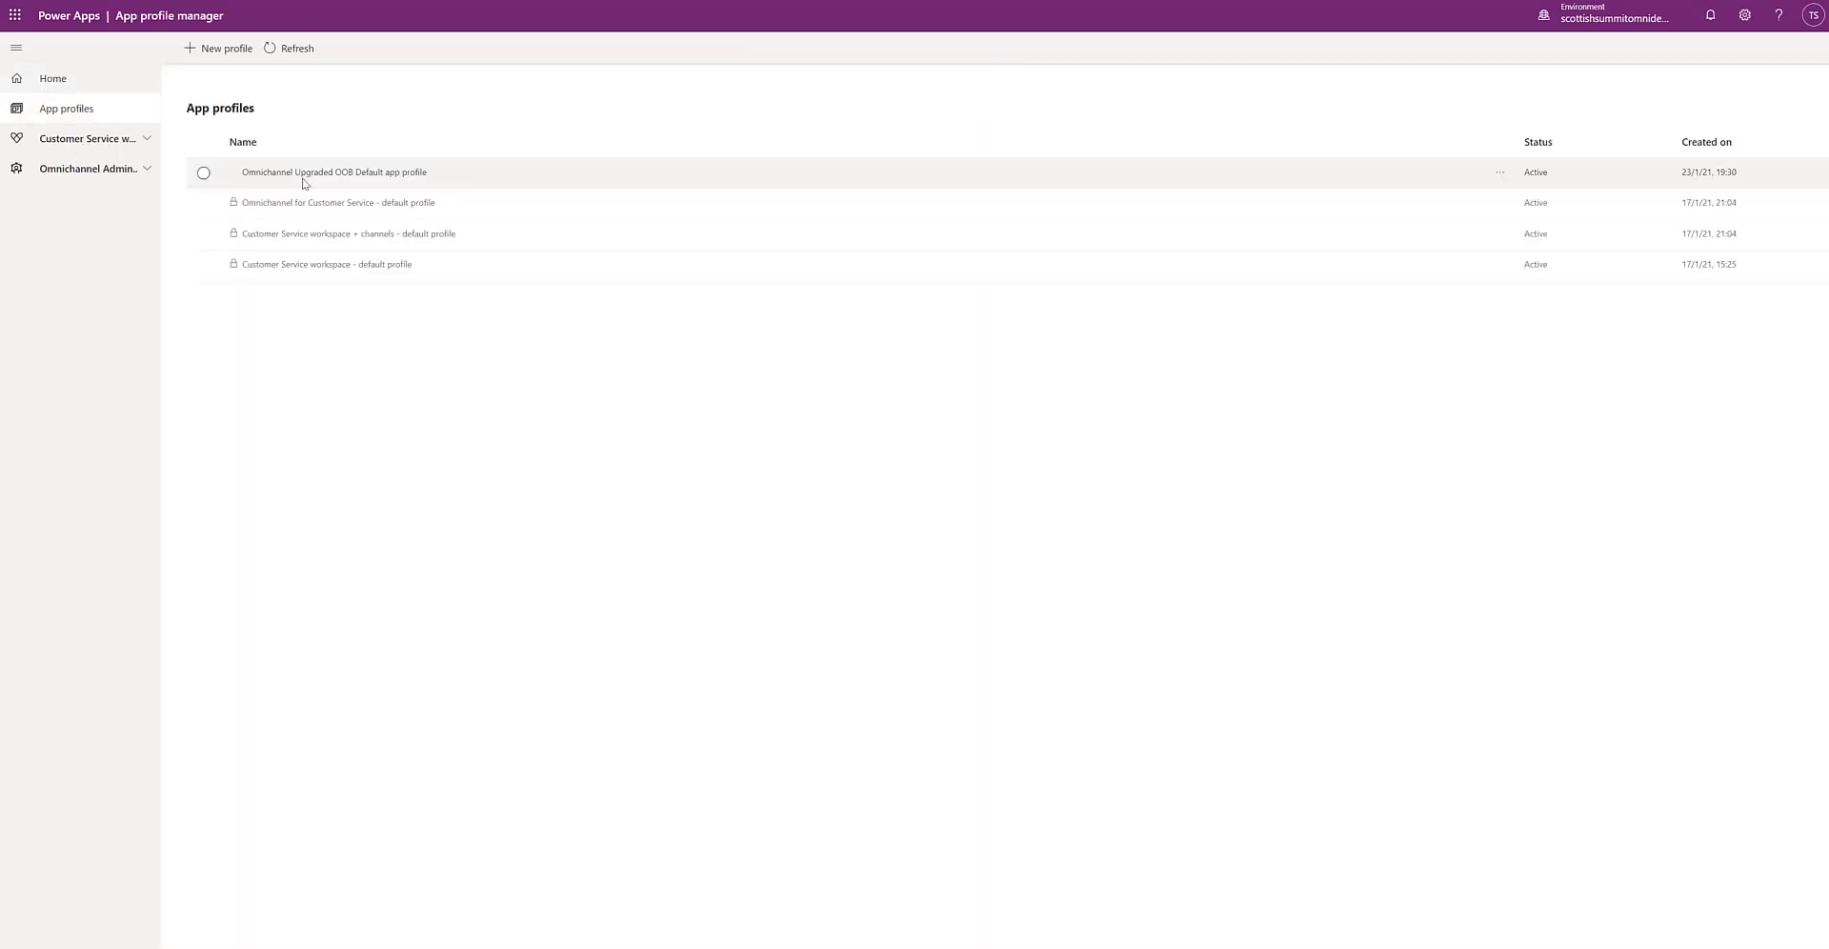
left_click(351, 176)
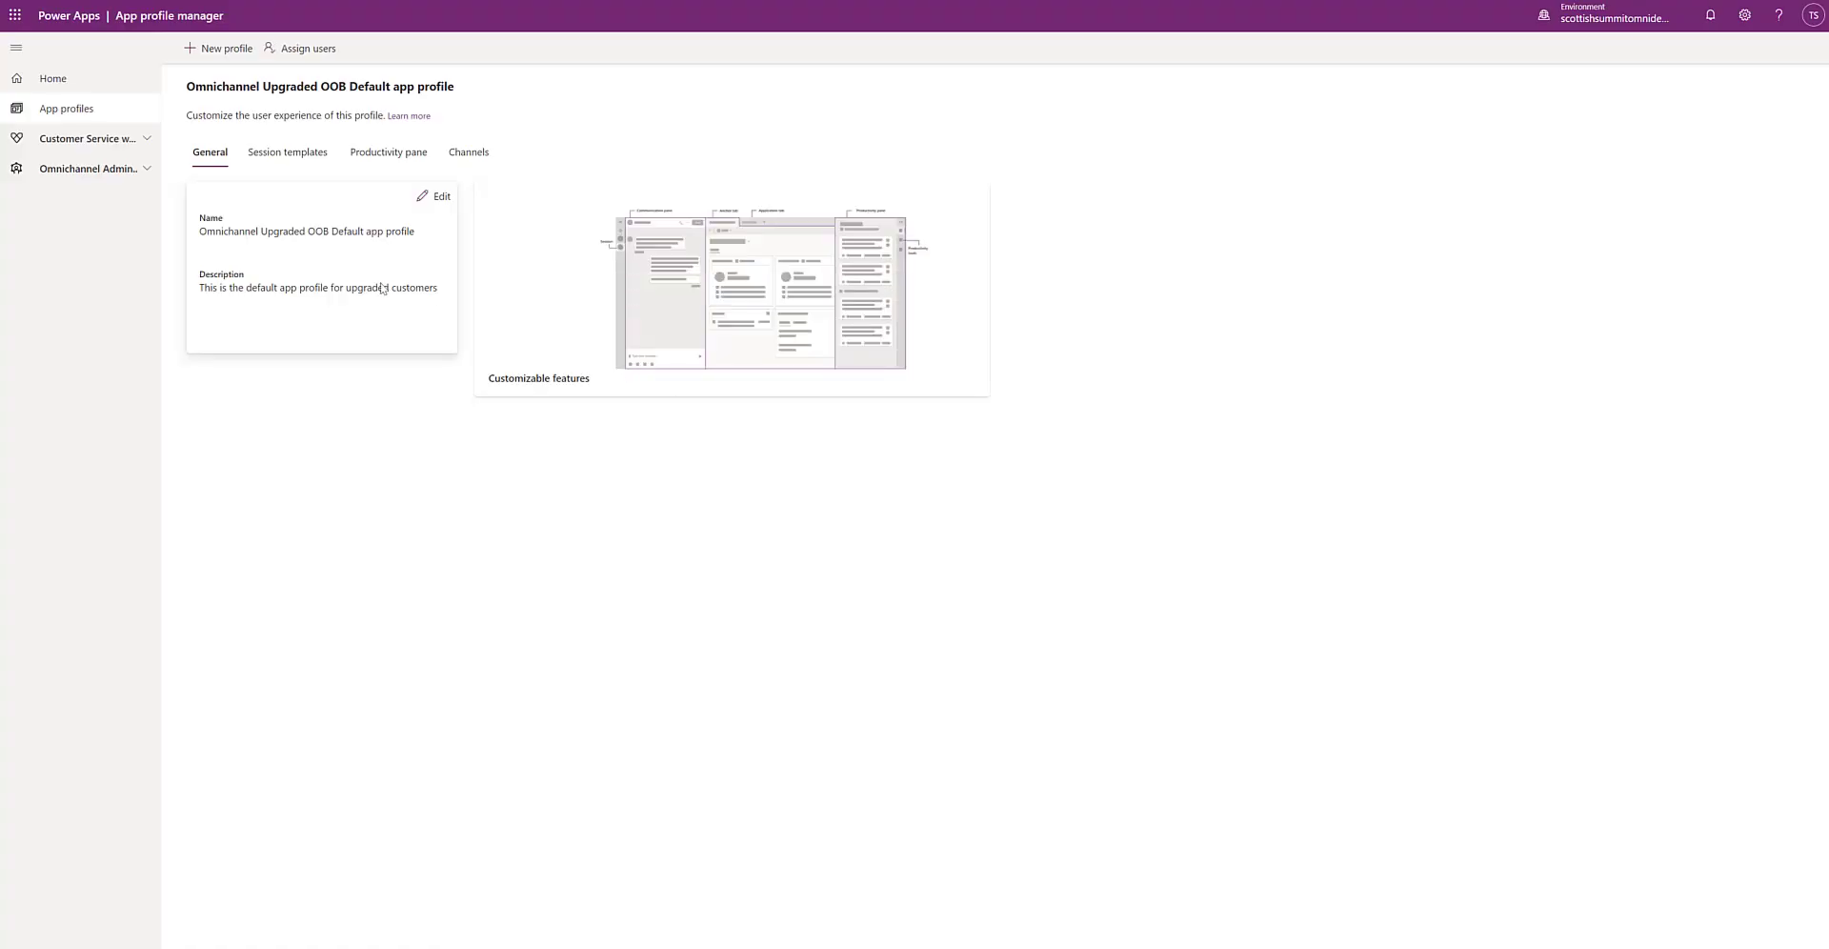
Turn on the app profile's productivity pane, switch its default mode from collapsed, and check the profile's channel settings.
left_click(386, 152)
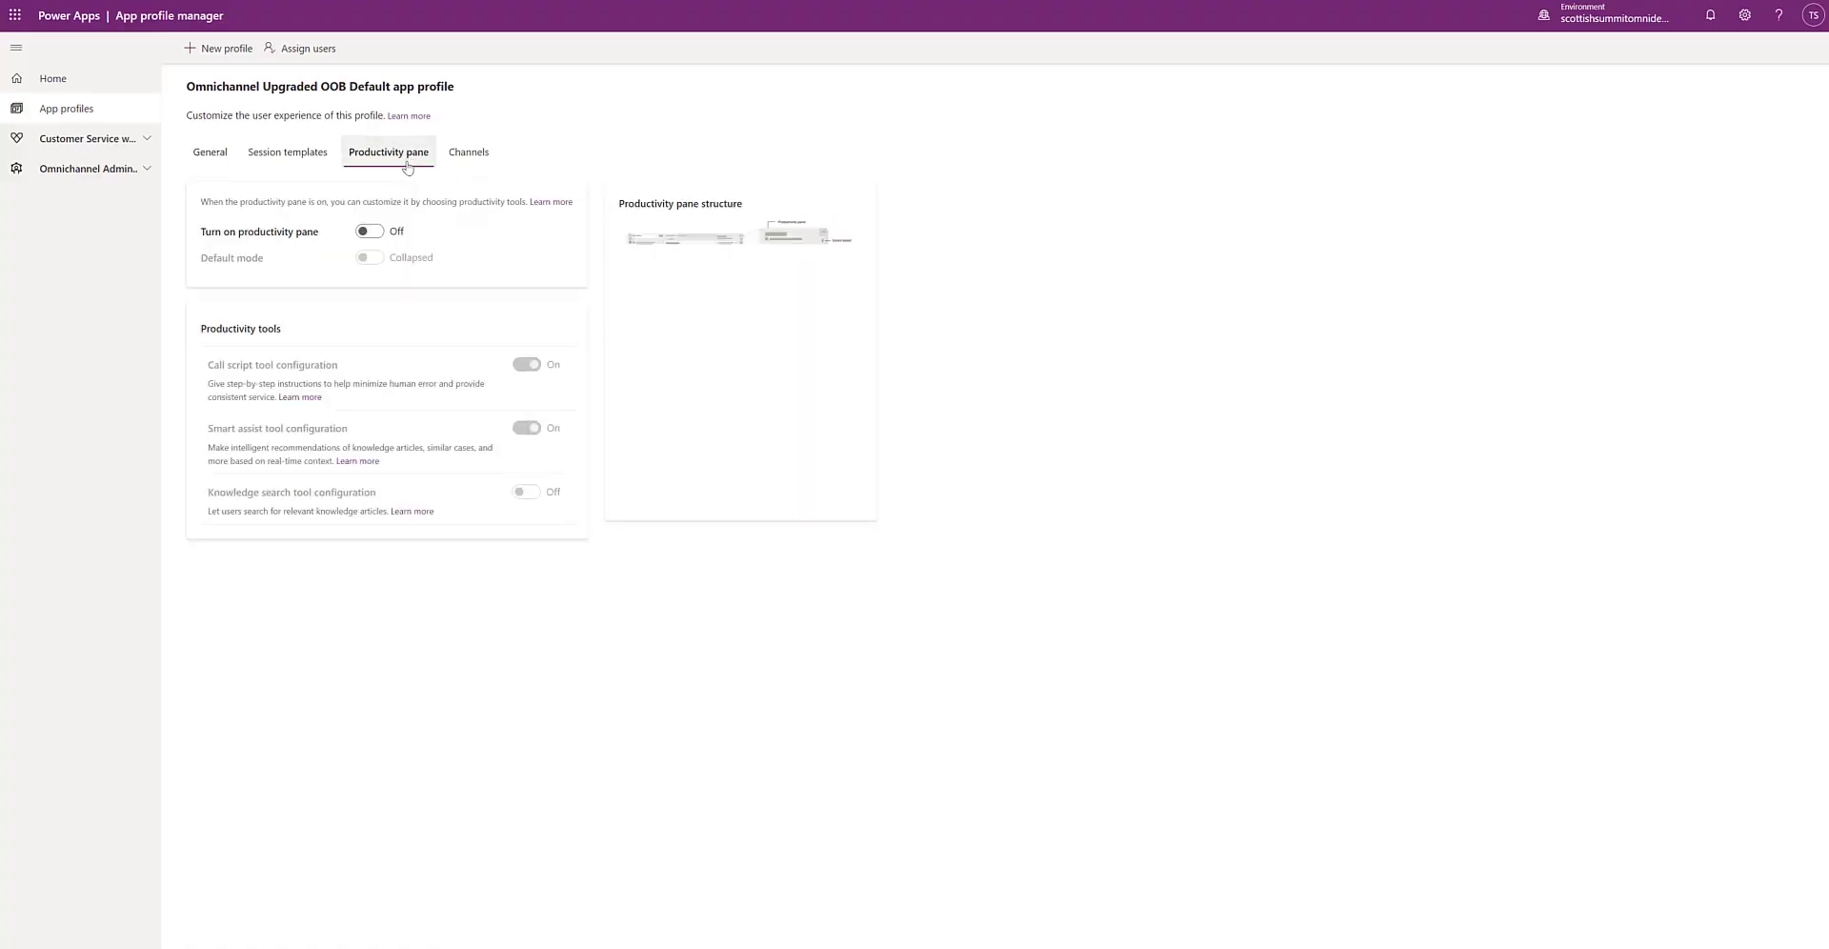
left_click(372, 234)
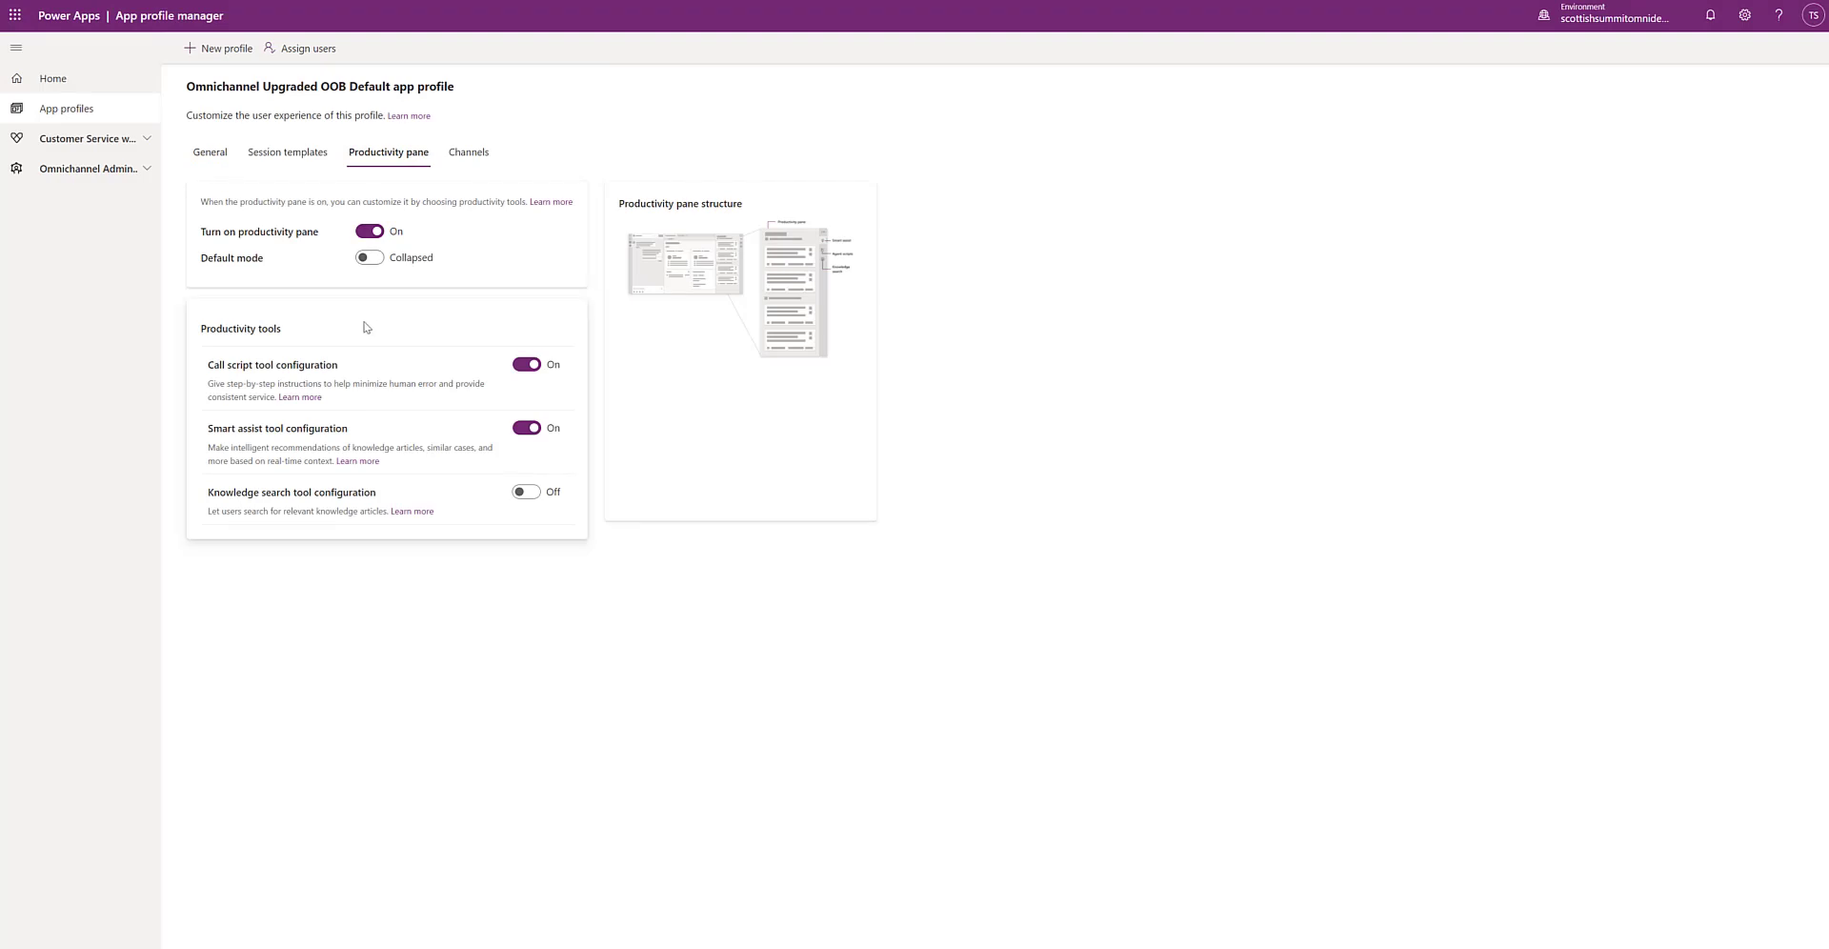
left_click(370, 259)
left_click(470, 154)
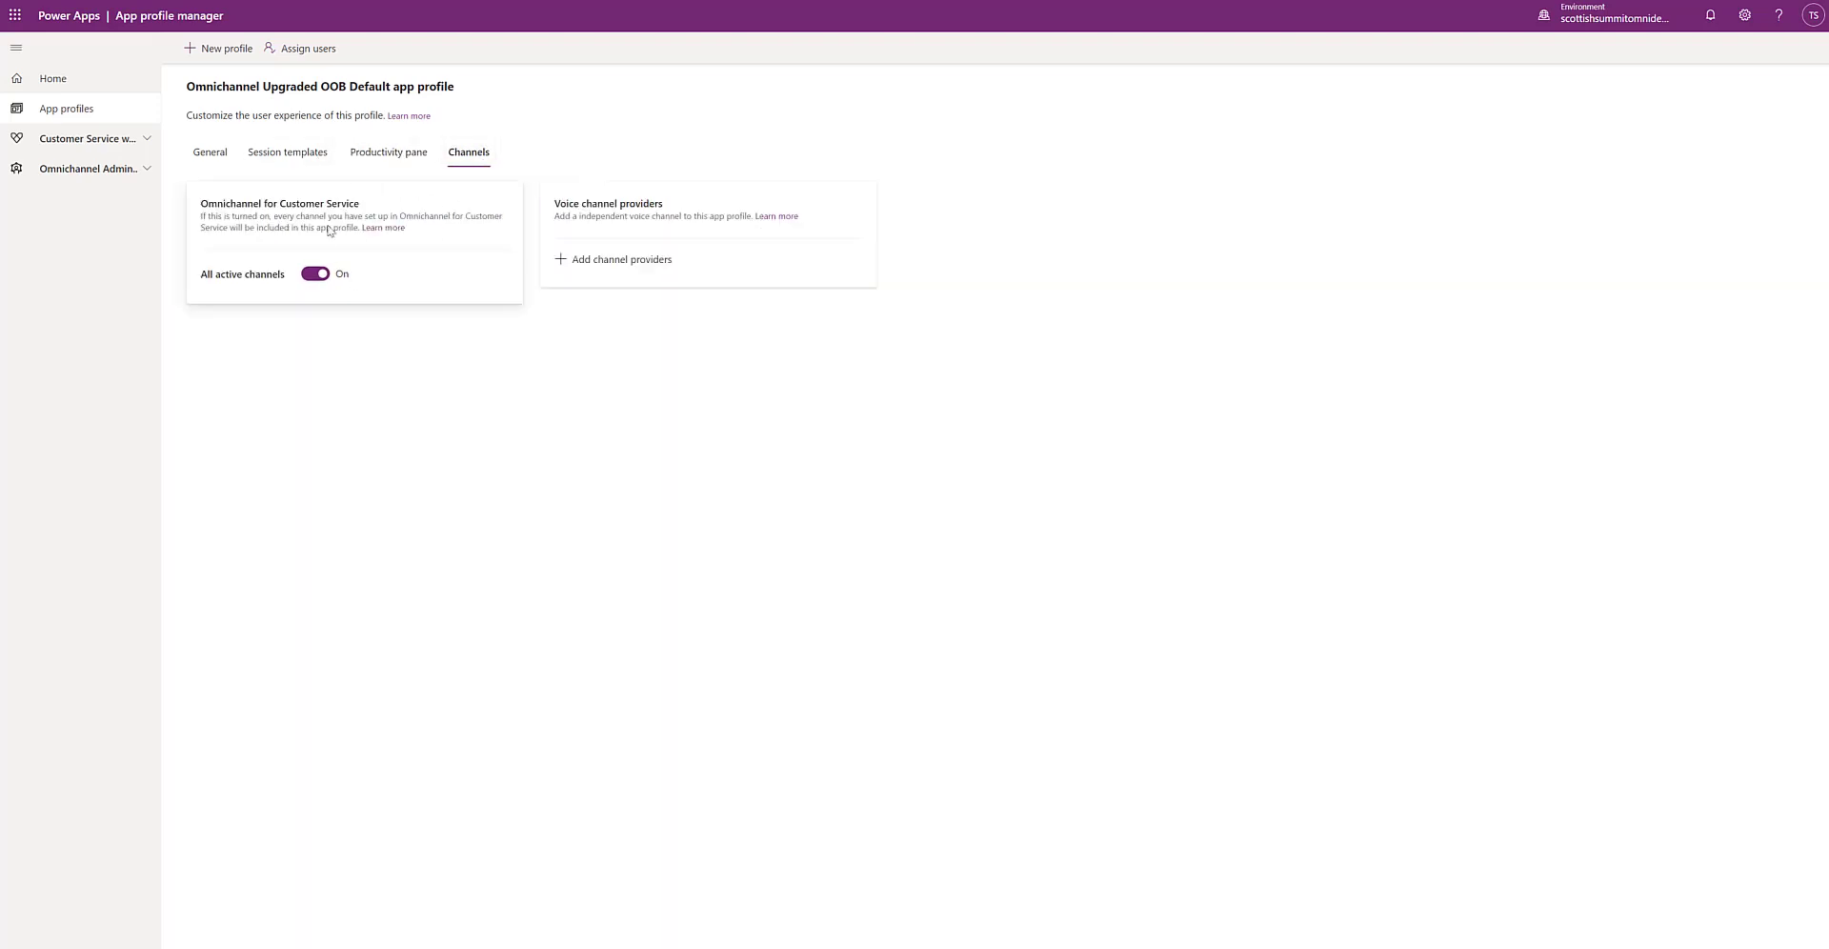
left_click(211, 153)
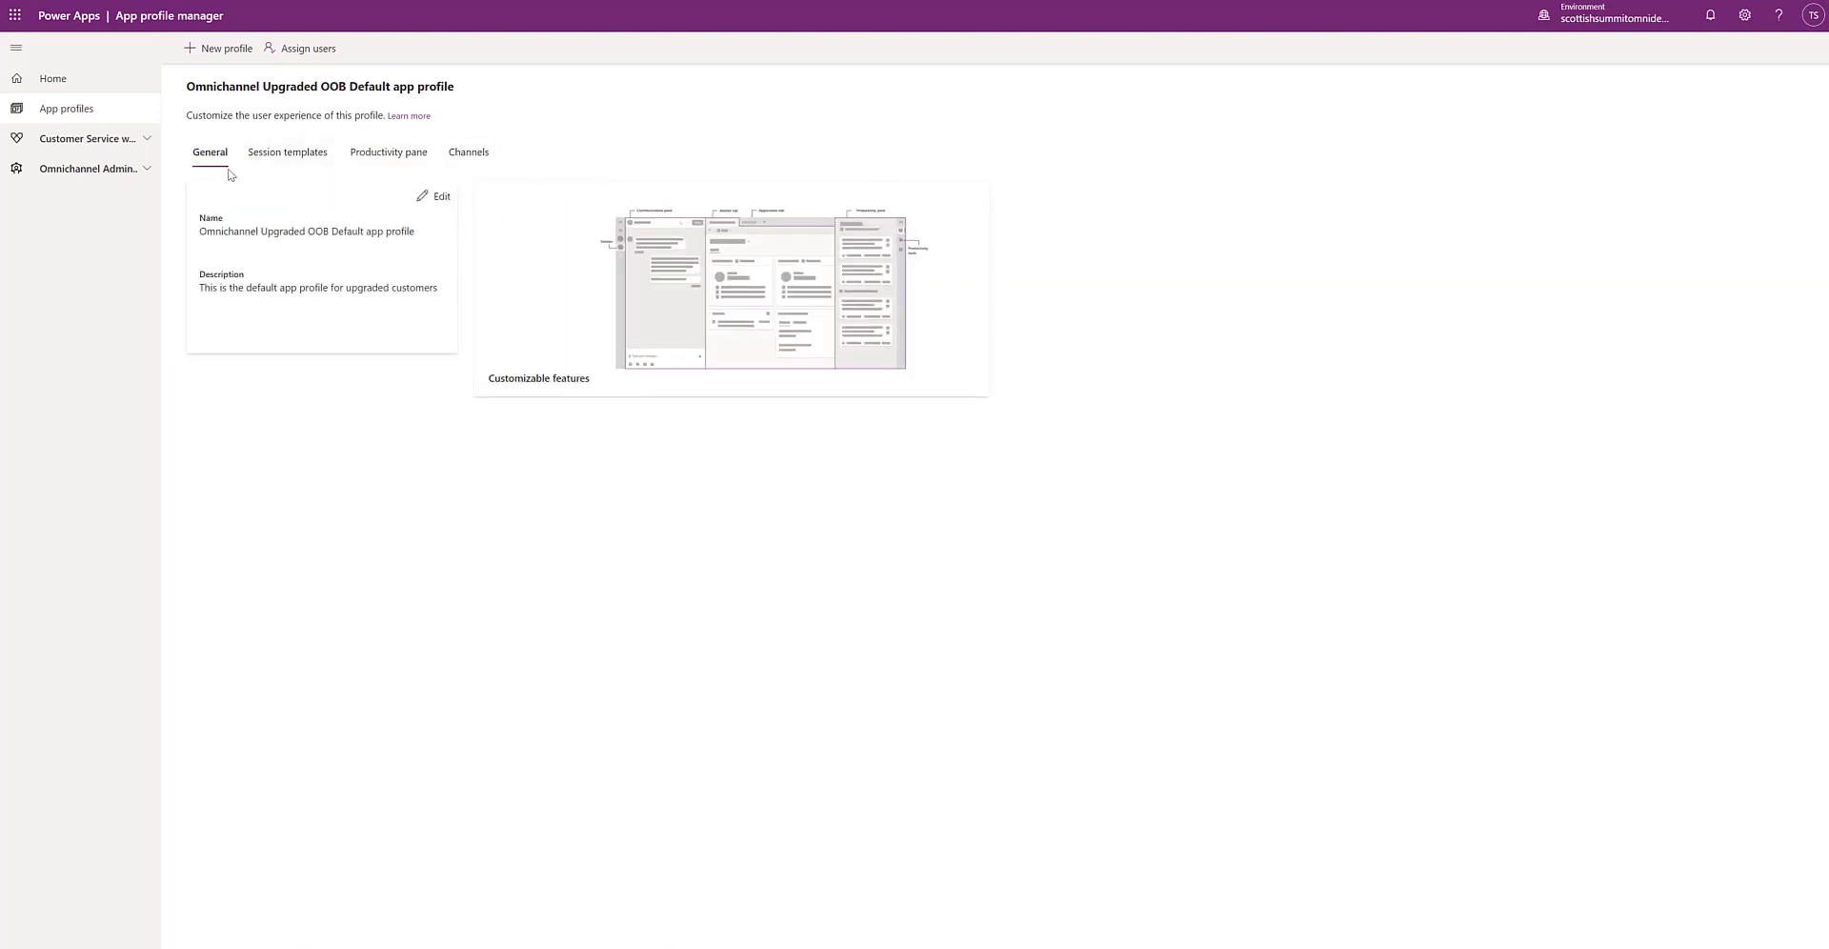
Assign the signed-in administrator and the supervisor user to the Omnichannel Upgraded OOB Default app profile.
left_click(300, 50)
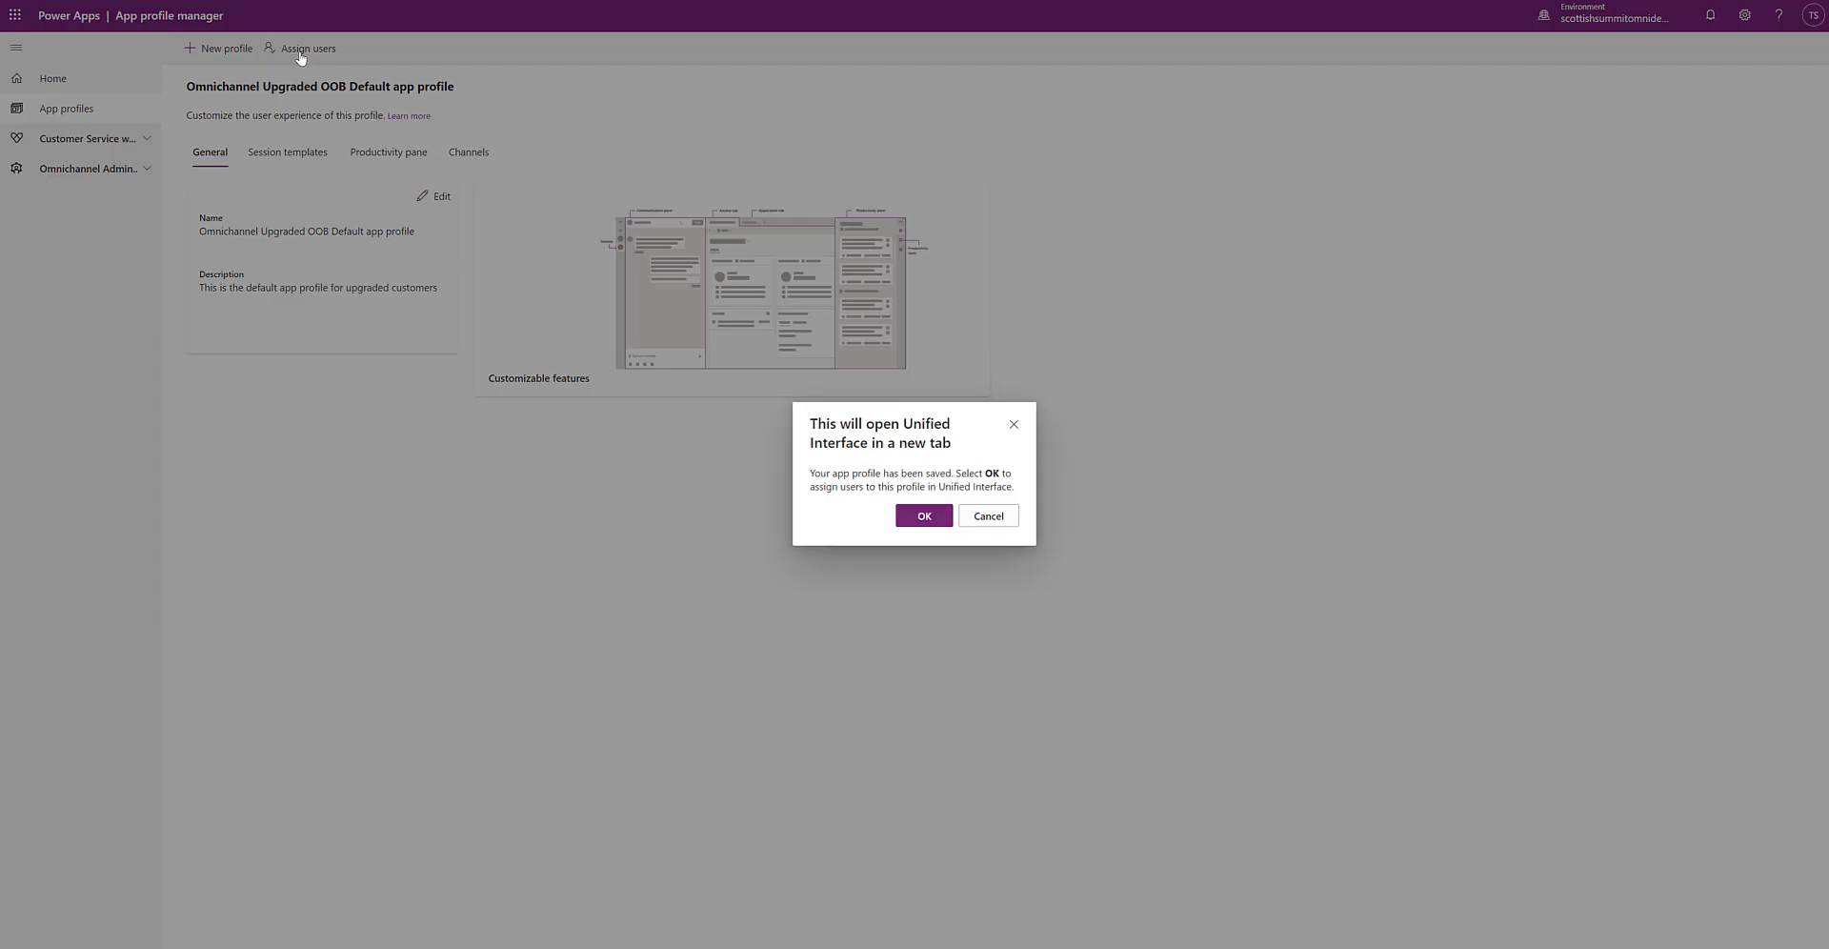
left_click(924, 515)
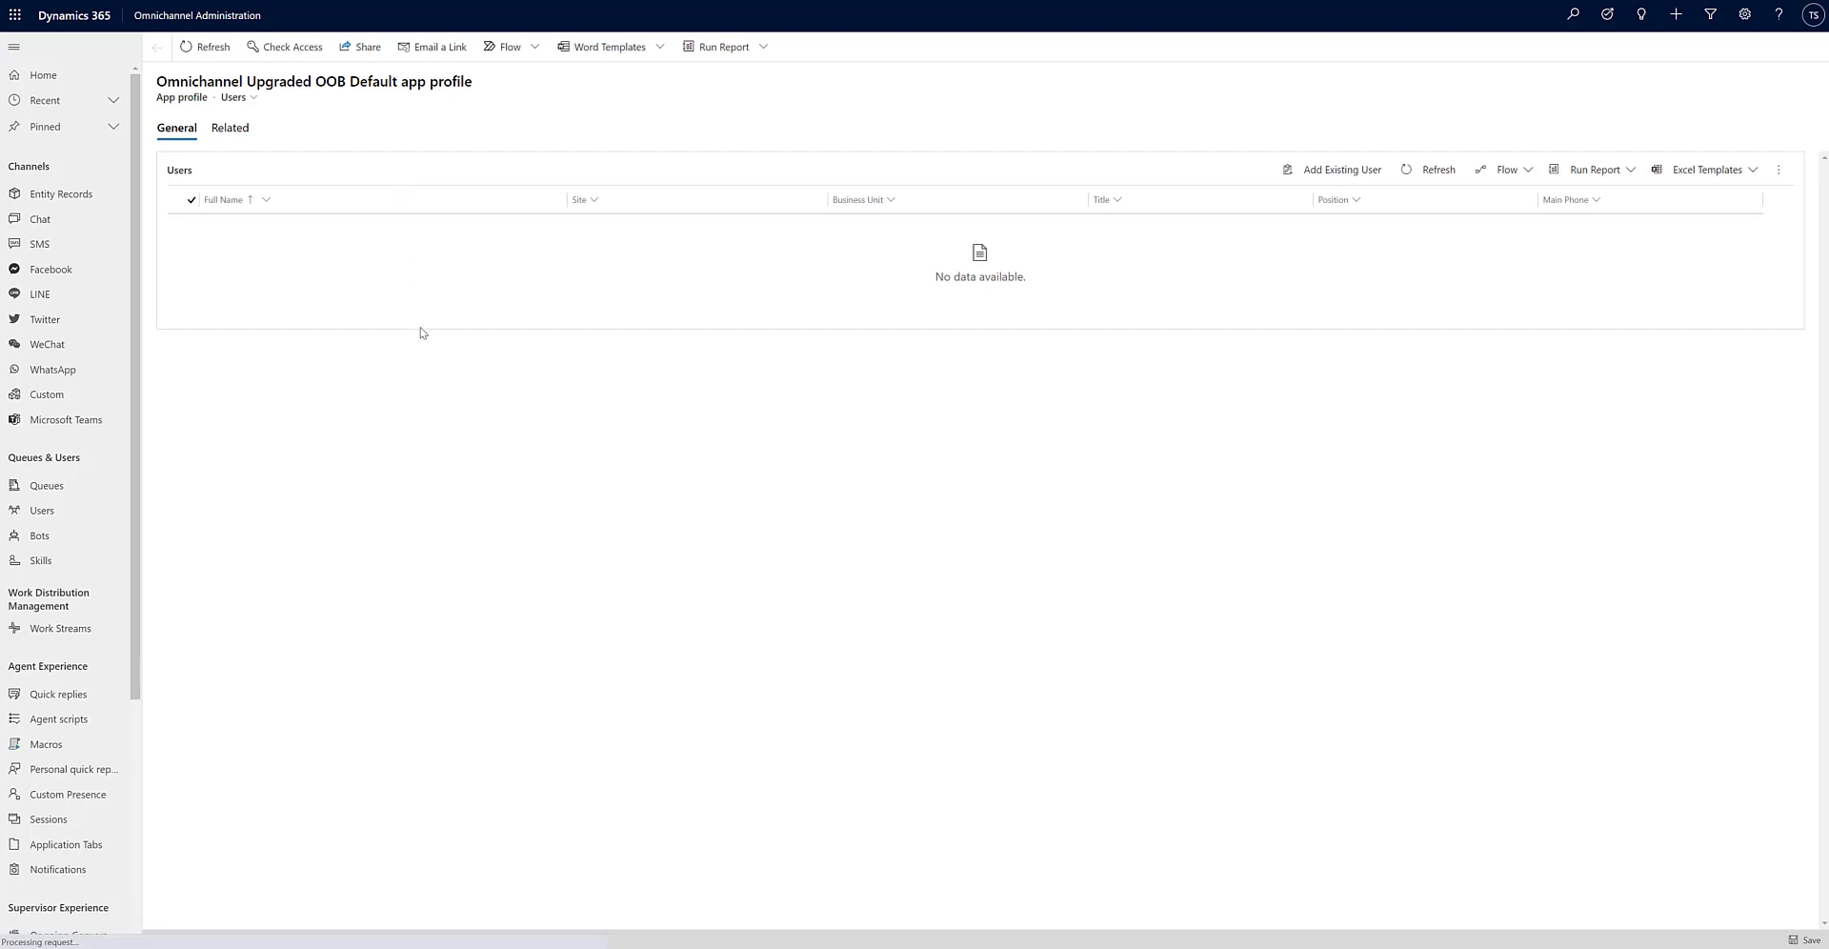
left_click(1306, 175)
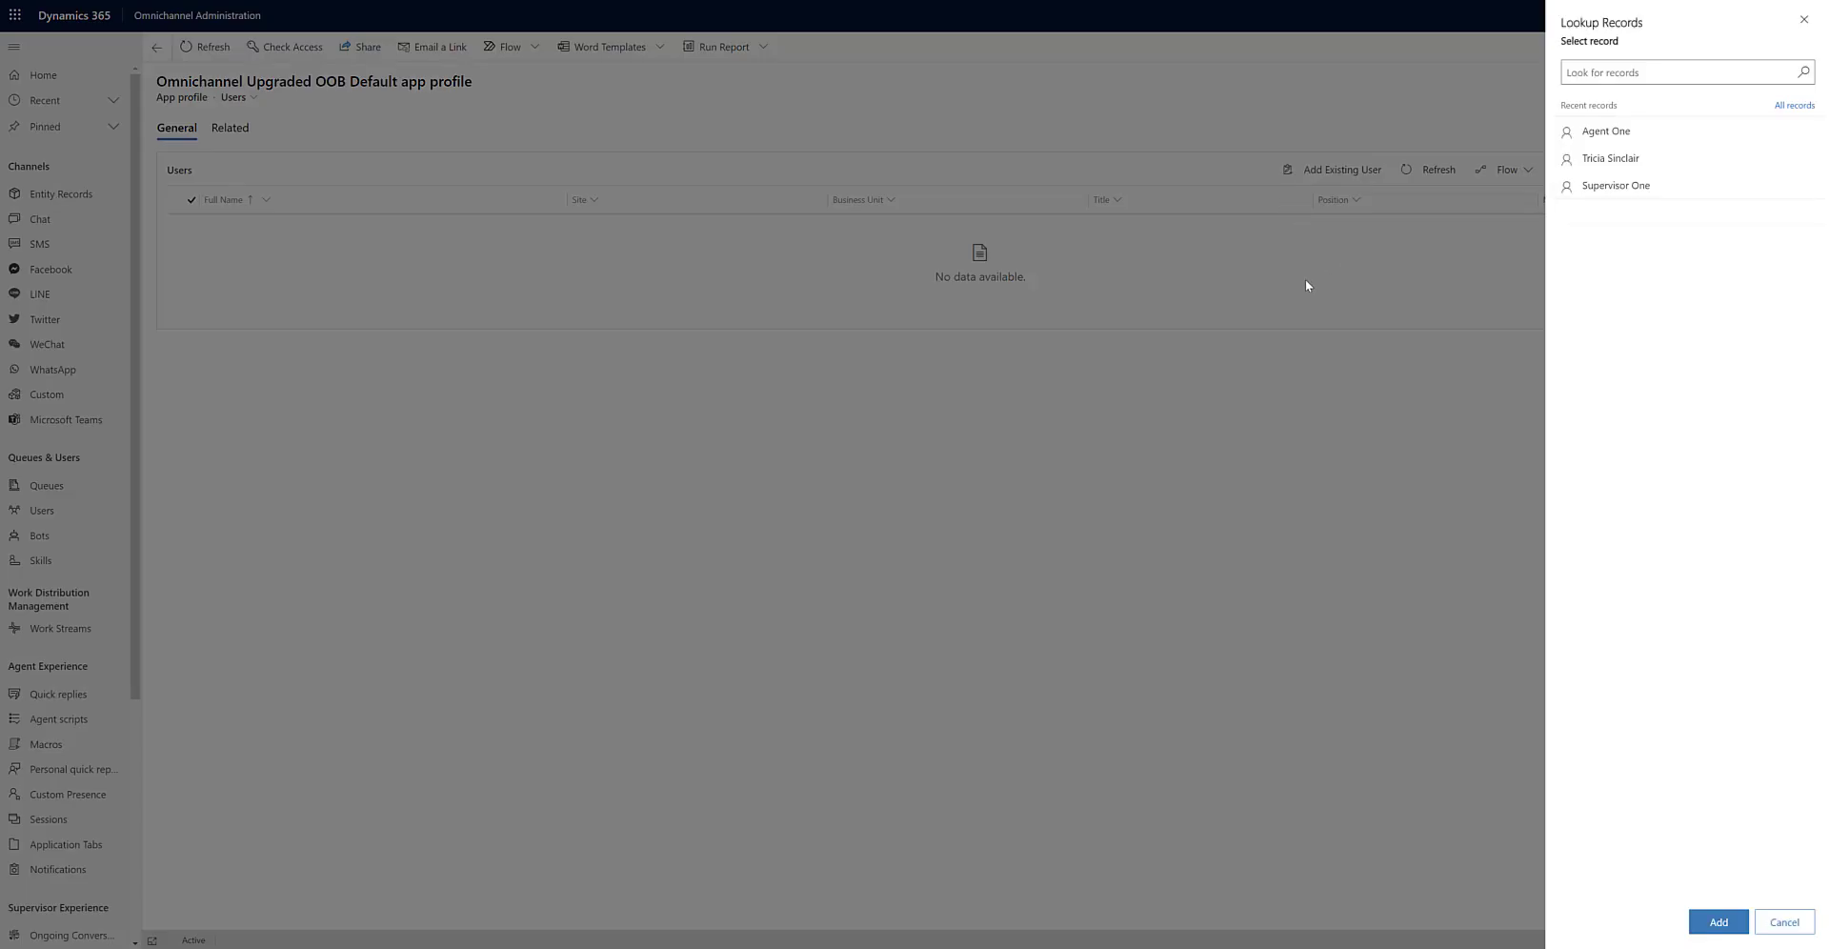
left_click(1559, 164)
left_click(1558, 202)
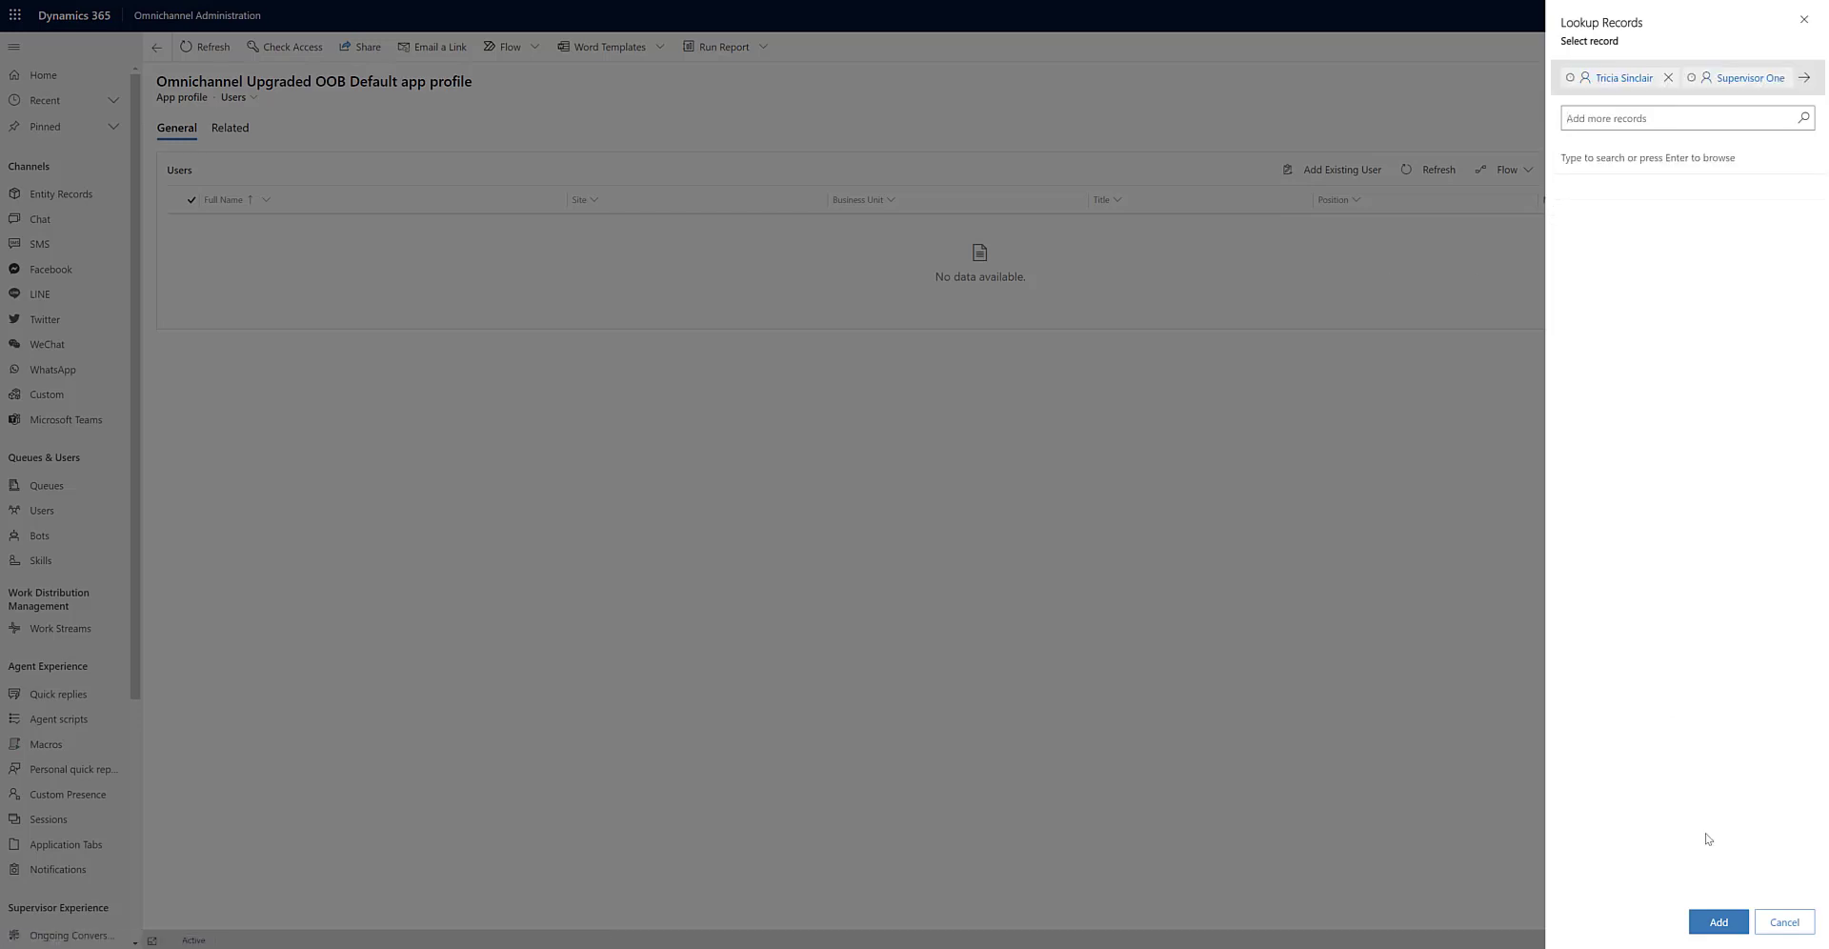
left_click(1714, 922)
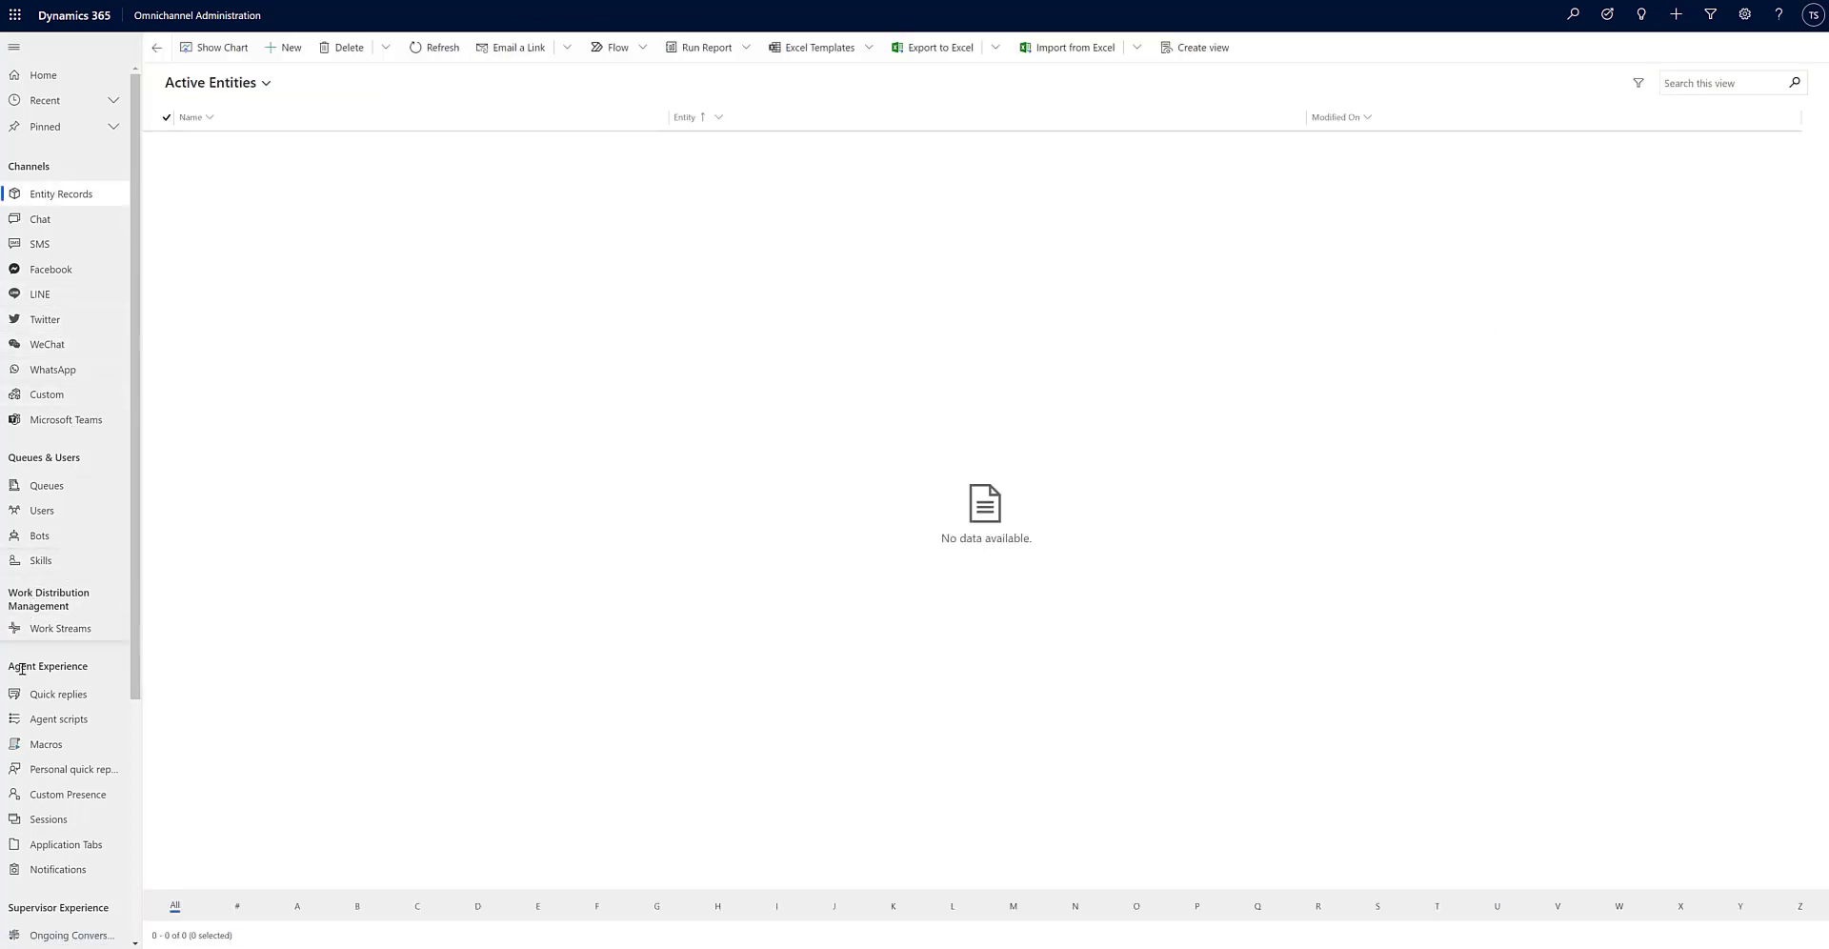
Create a new macro named Create New Order that uses the Start macro execution trigger from Productivity Automation.
left_click(38, 744)
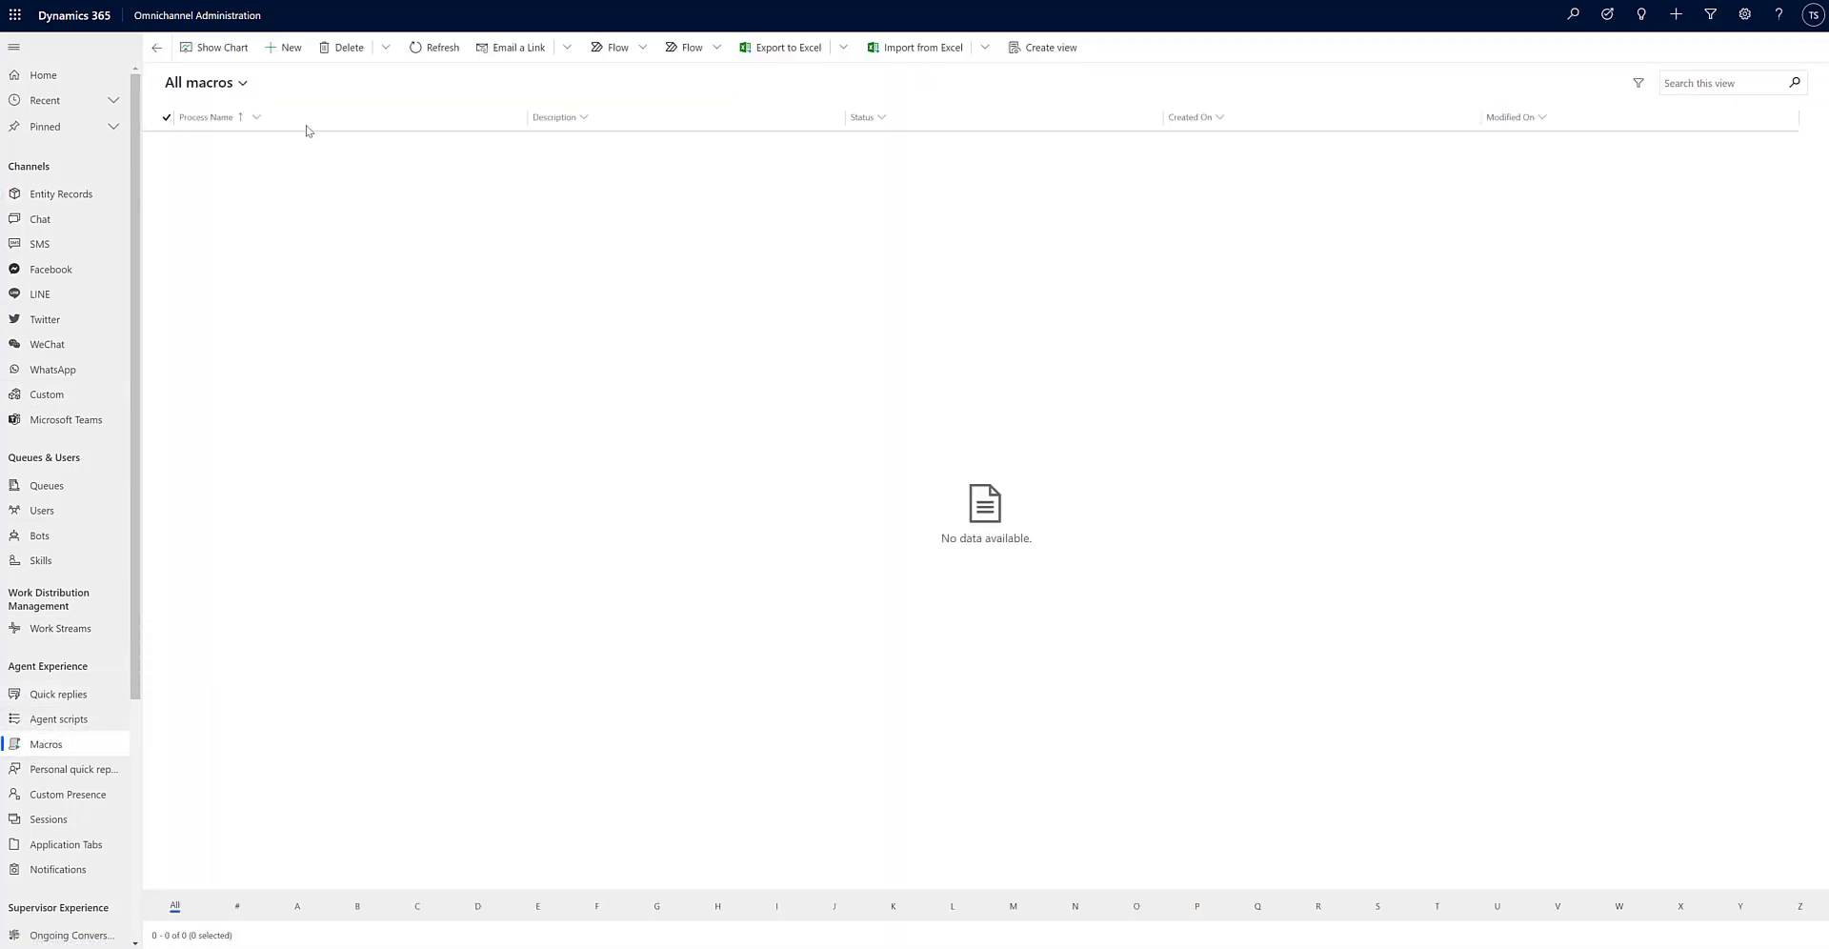
left_click(284, 48)
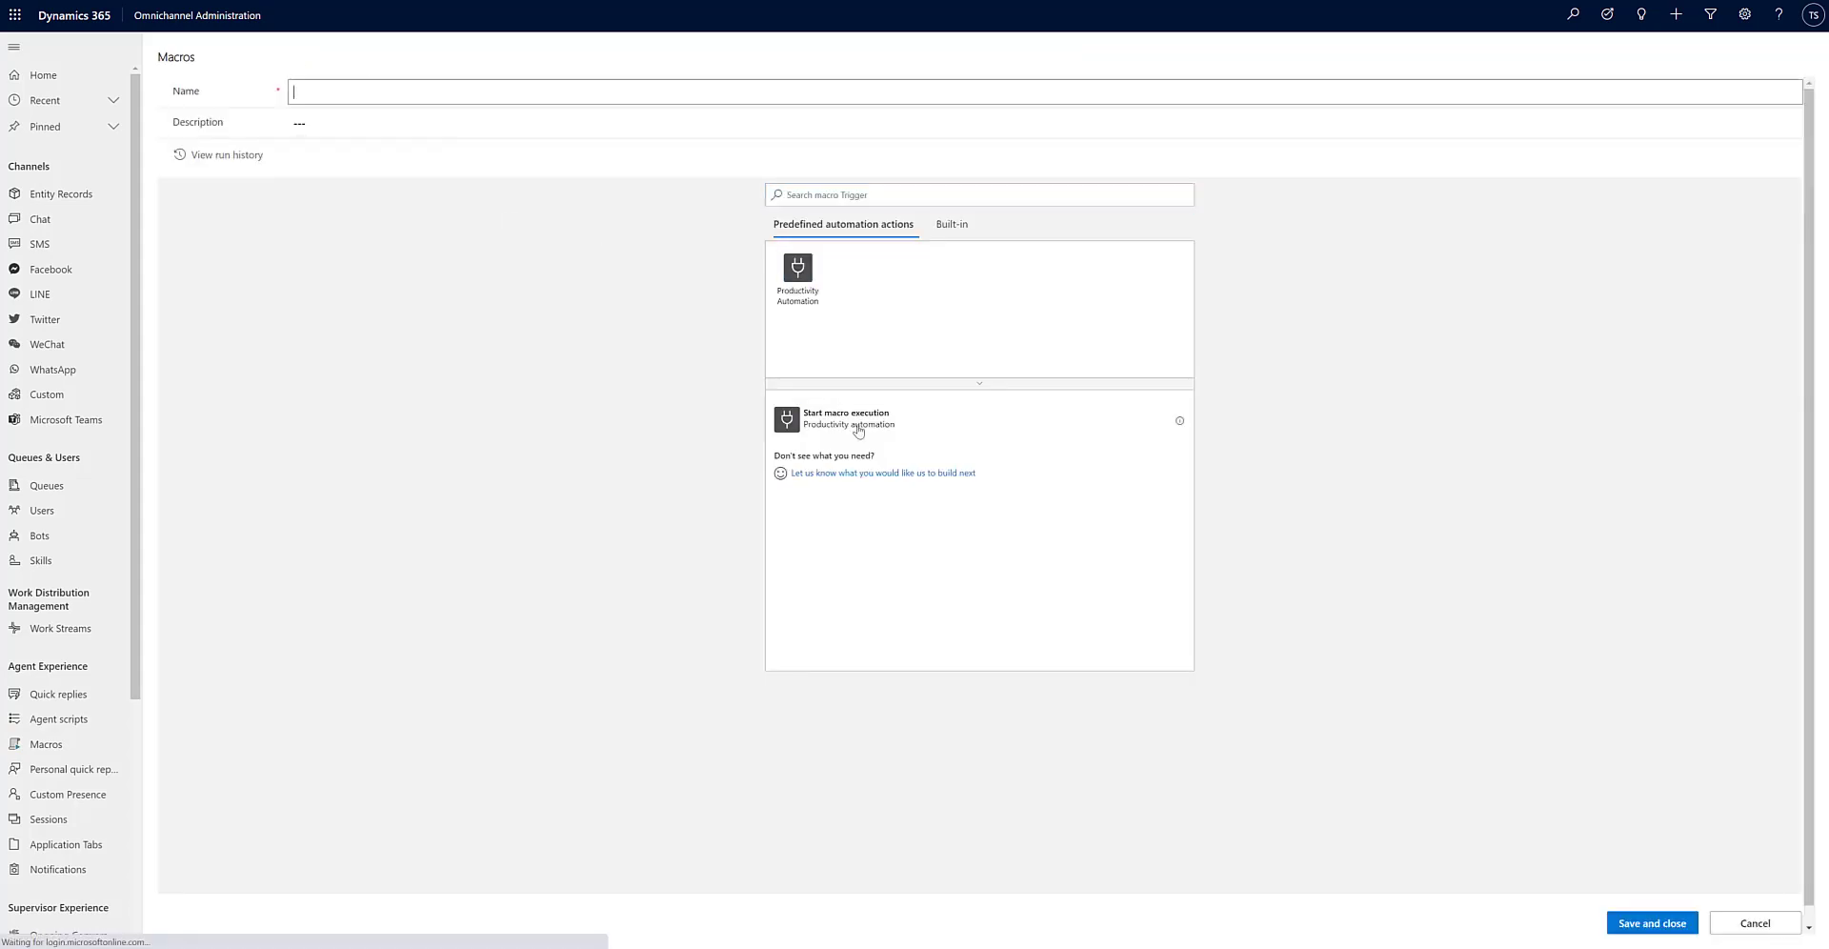
left_click(795, 273)
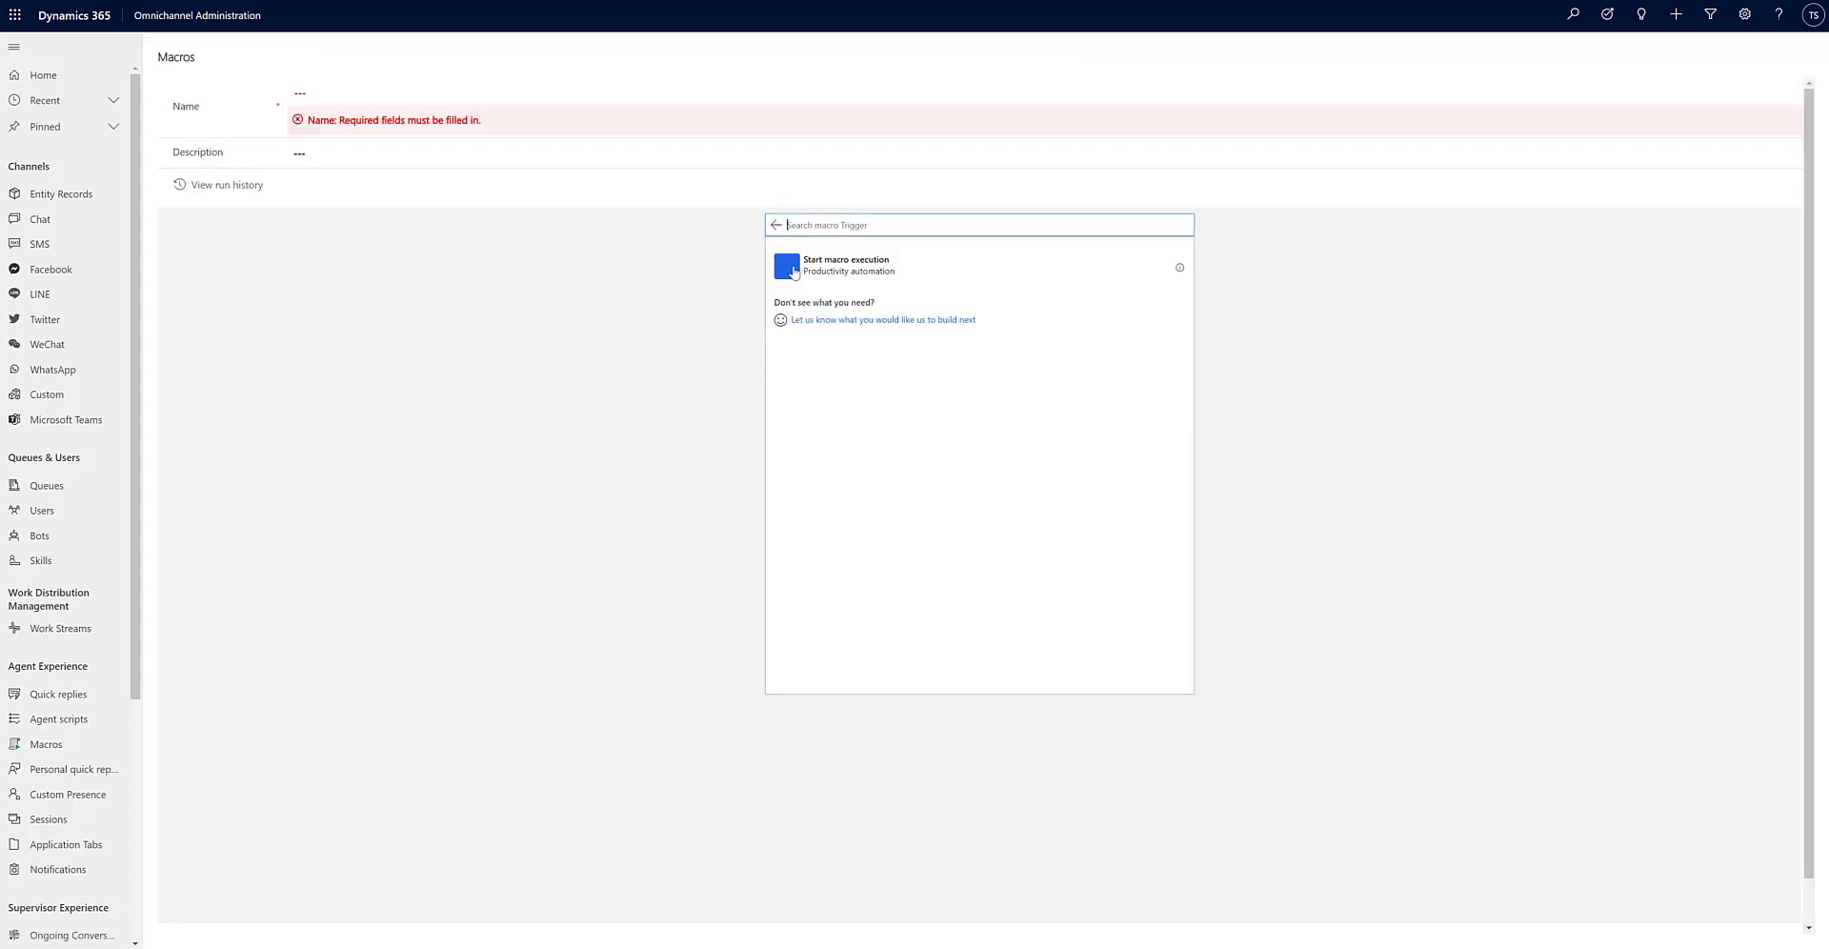
left_click(841, 273)
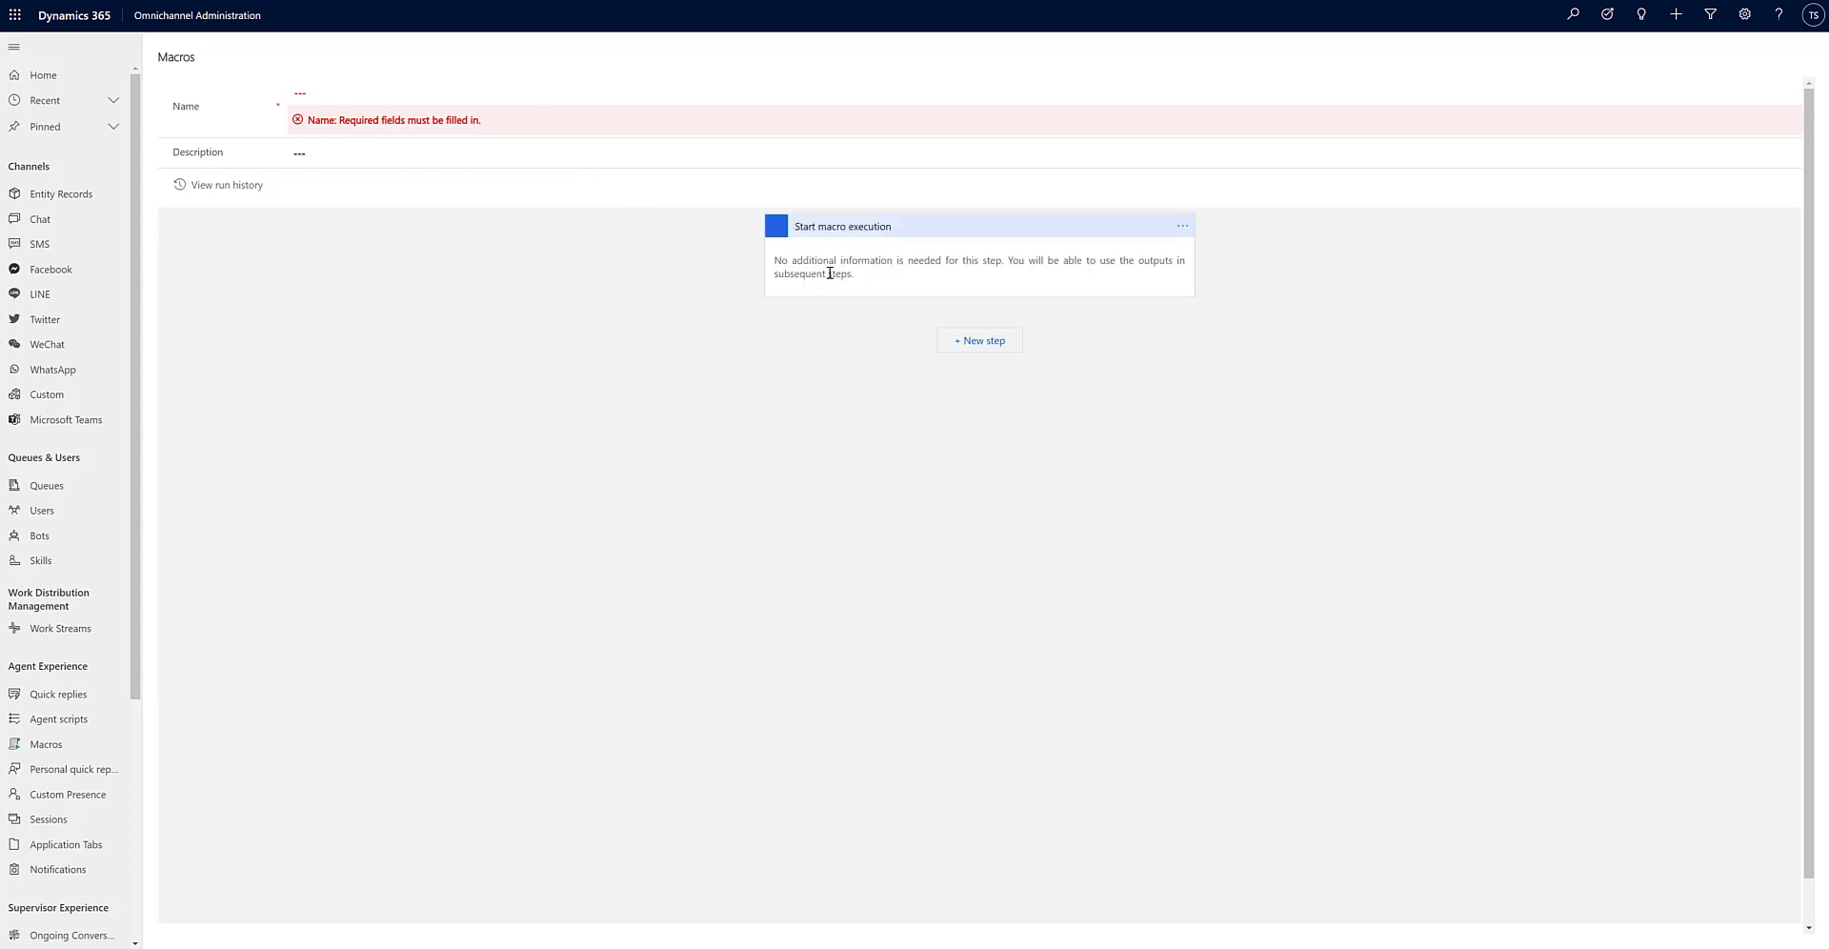
left_click(389, 84)
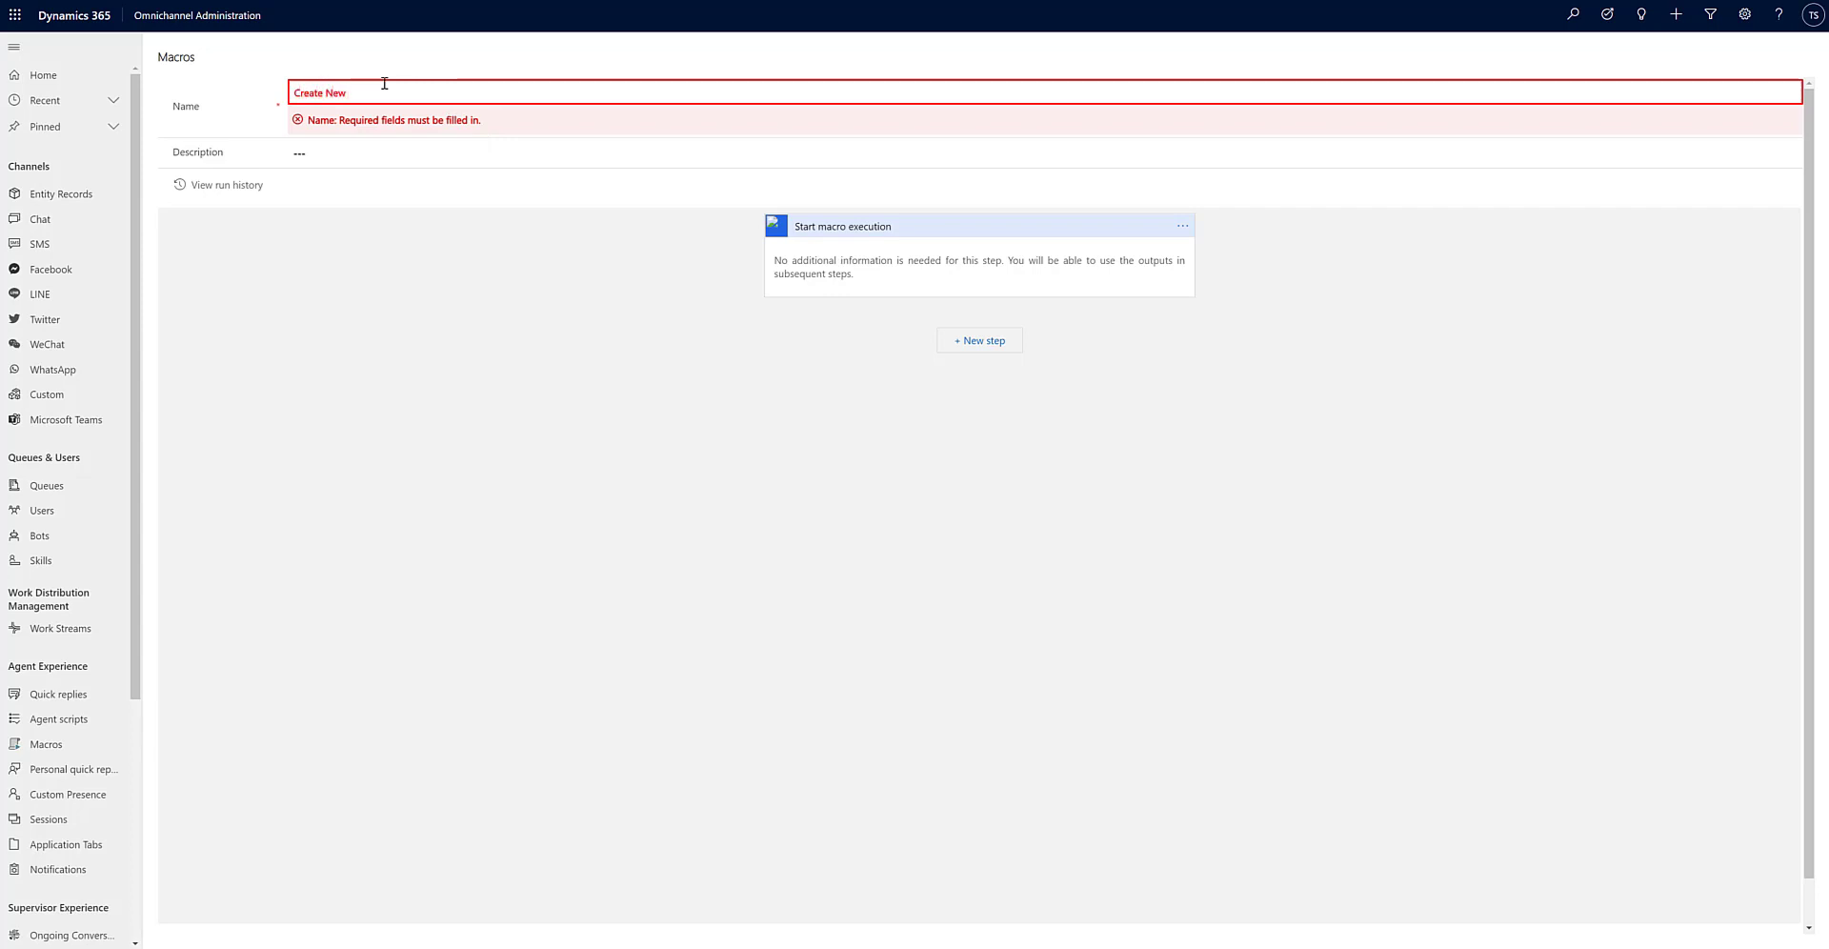
type("Create New Order")
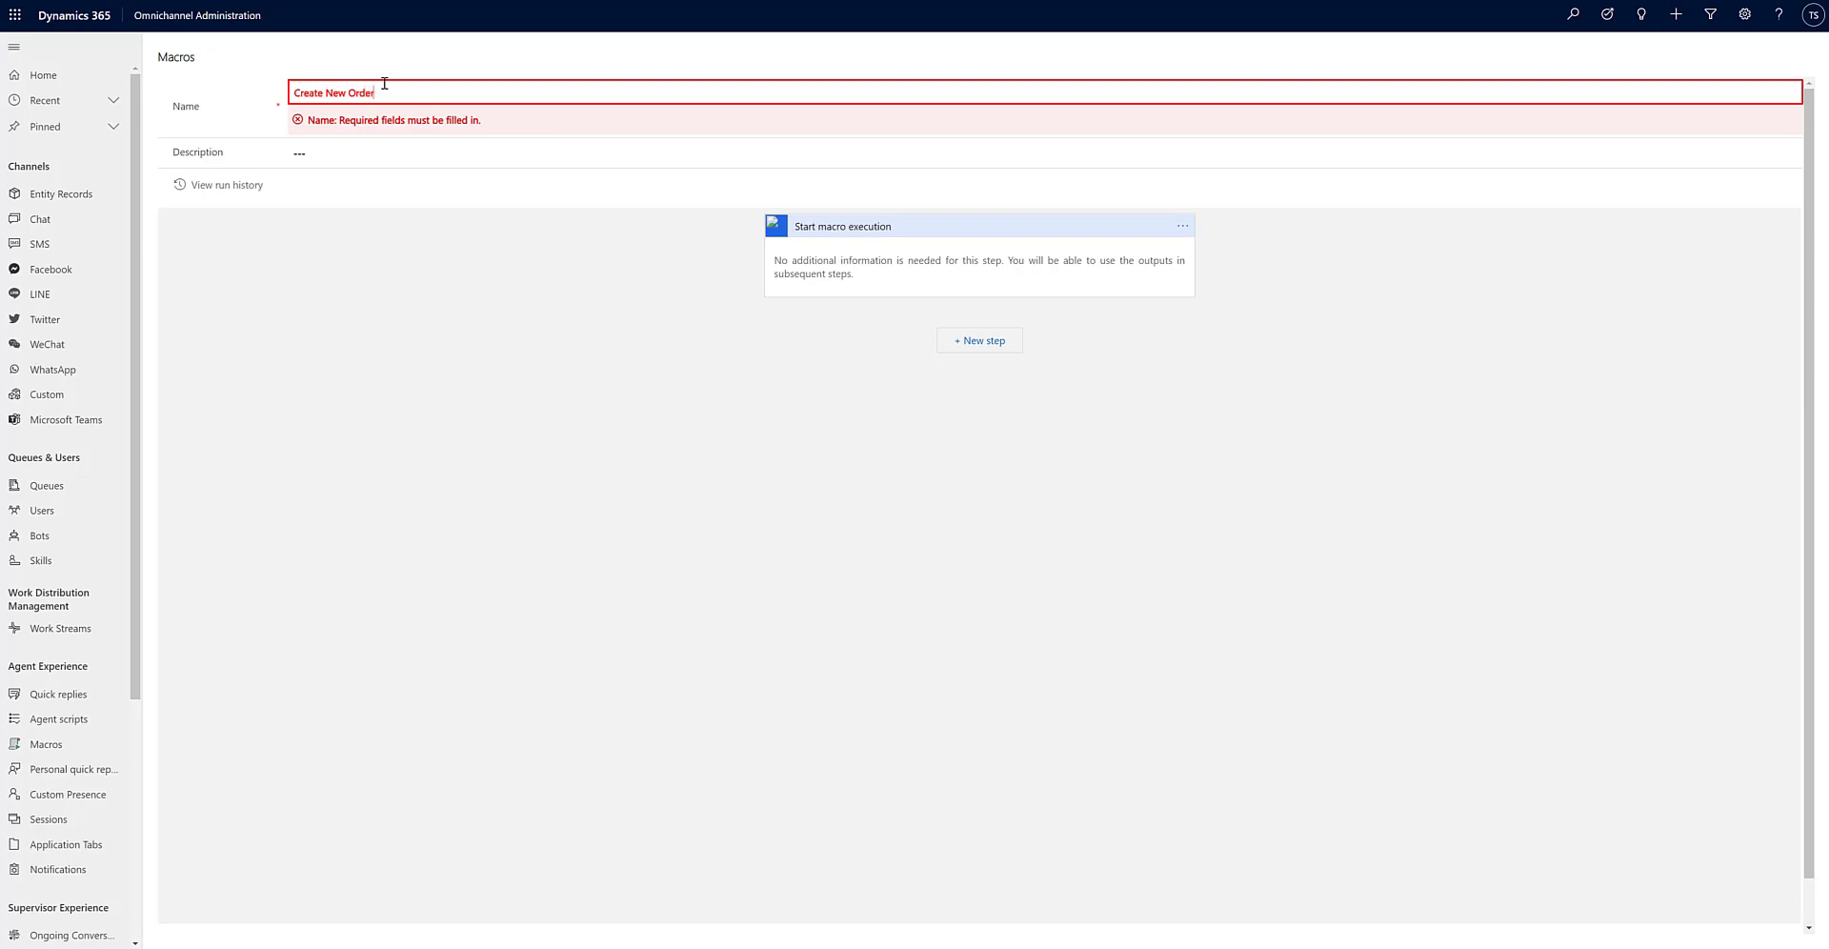
left_click(377, 152)
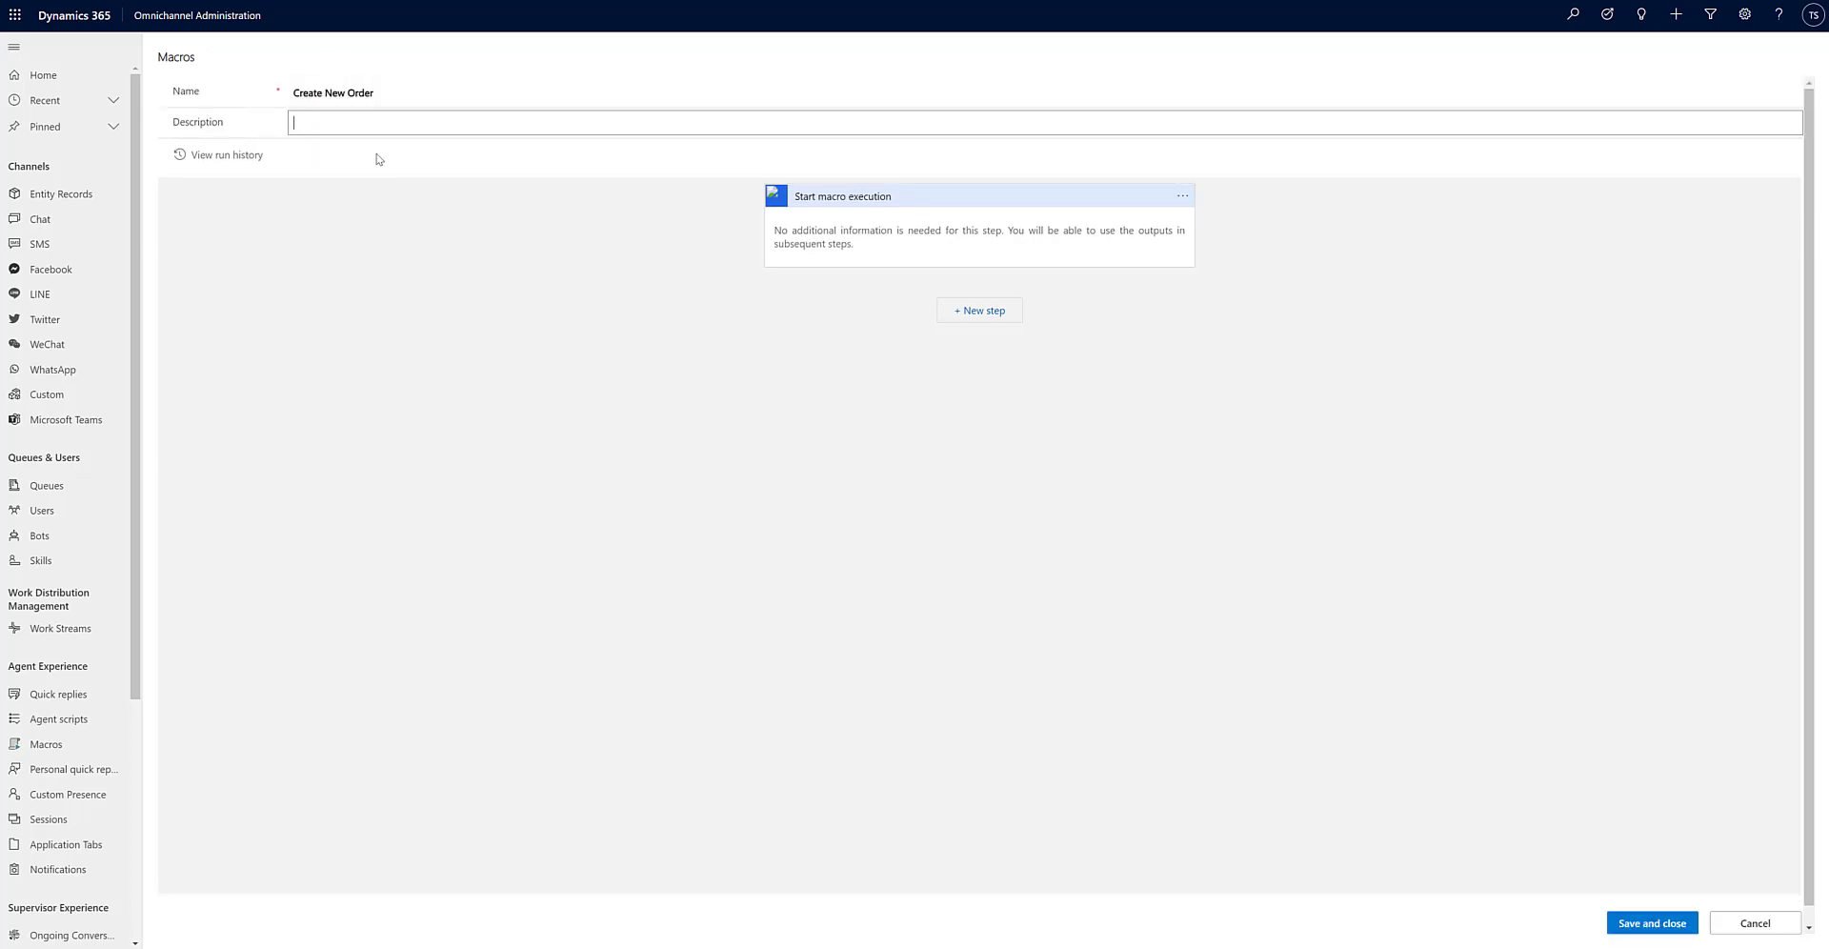
Browse the predefined automation actions and add Open a new form to create a record as the macro's first action.
left_click(966, 311)
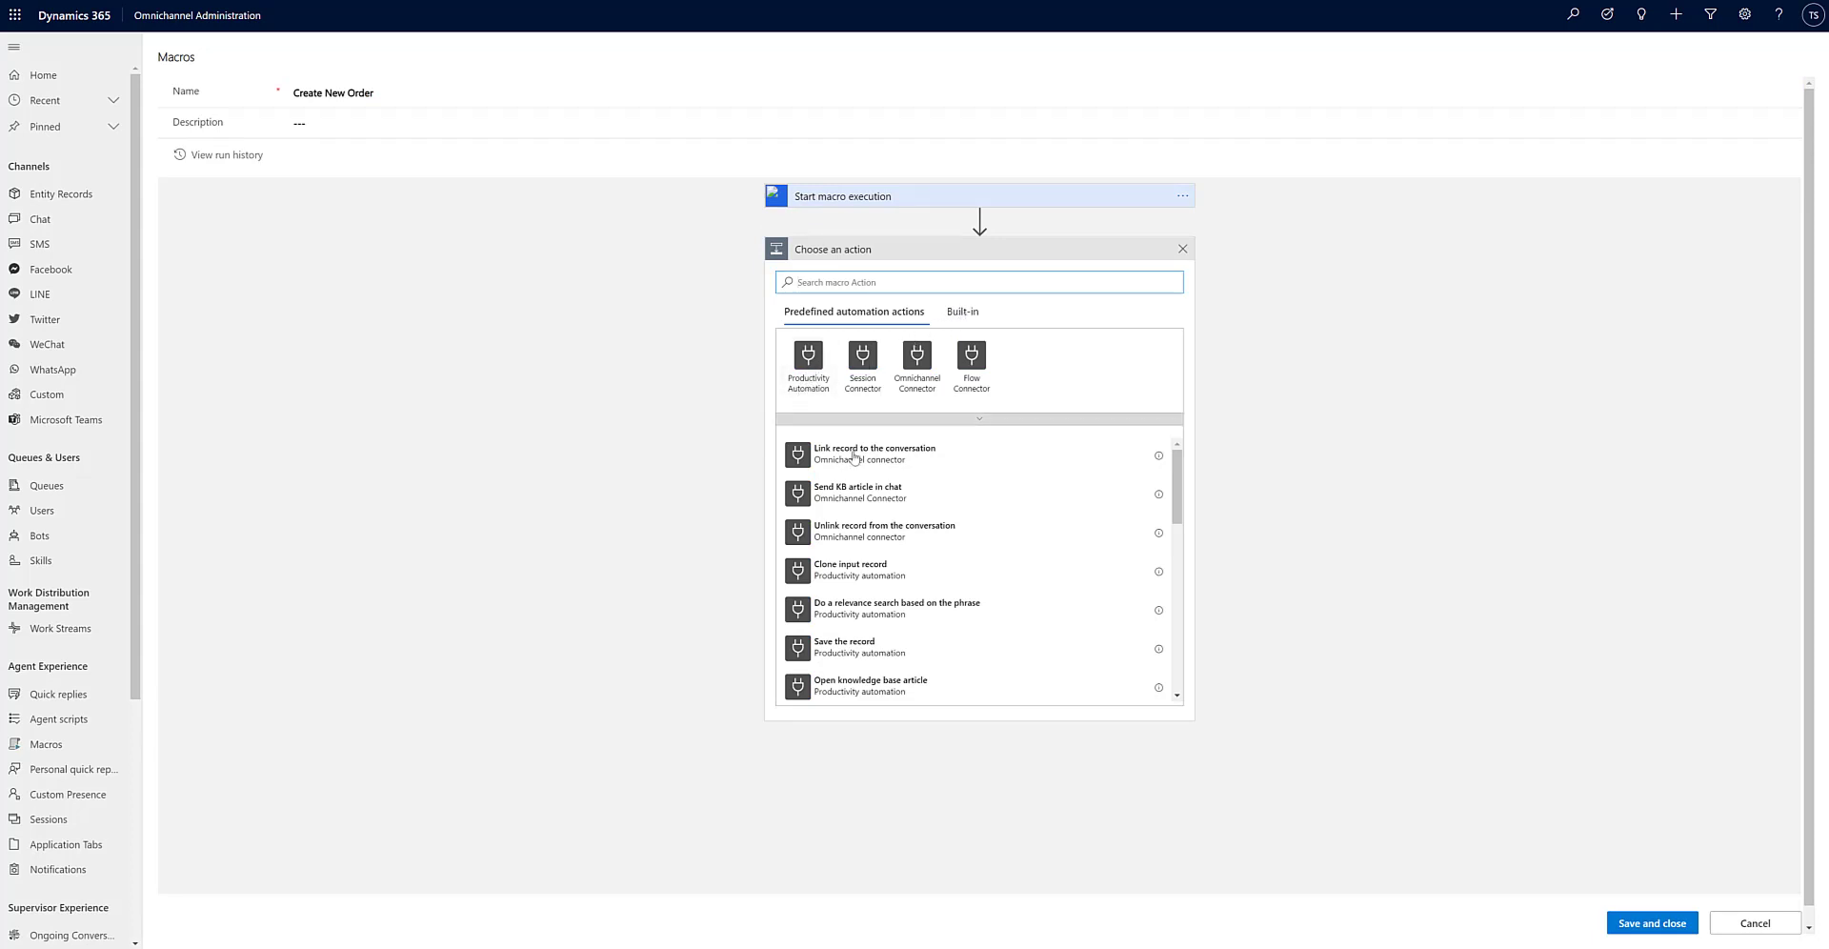
left_click(810, 359)
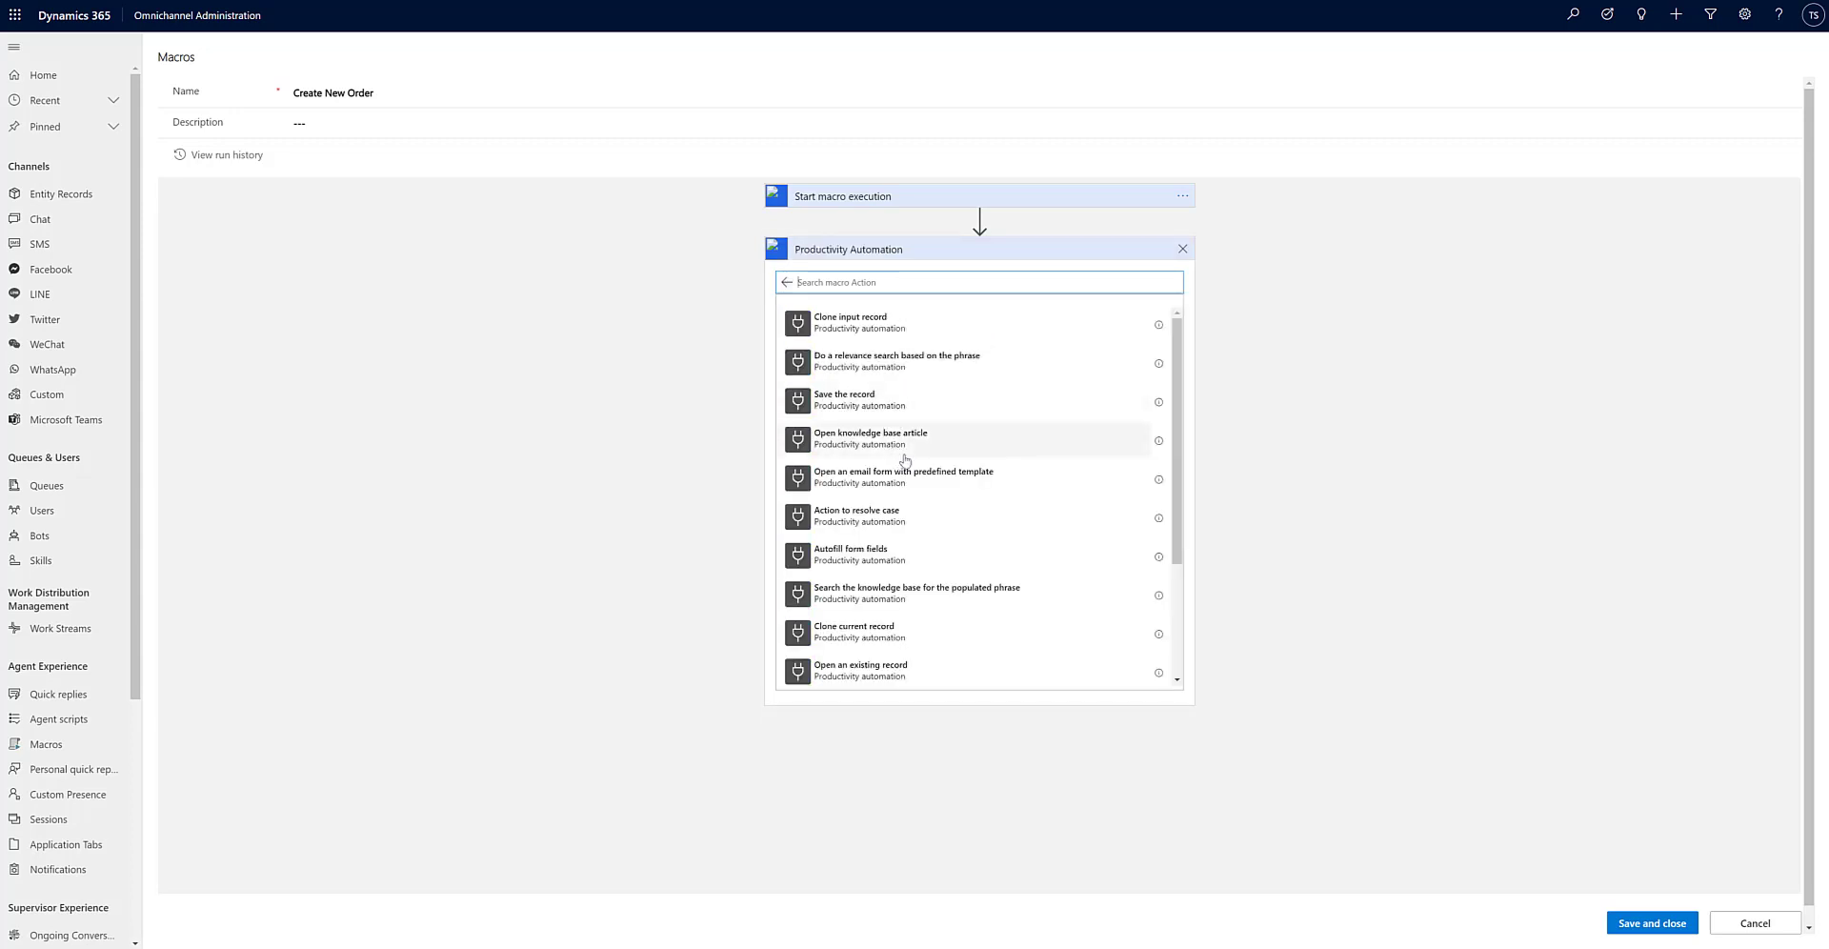
scroll(905, 461, "down", 4)
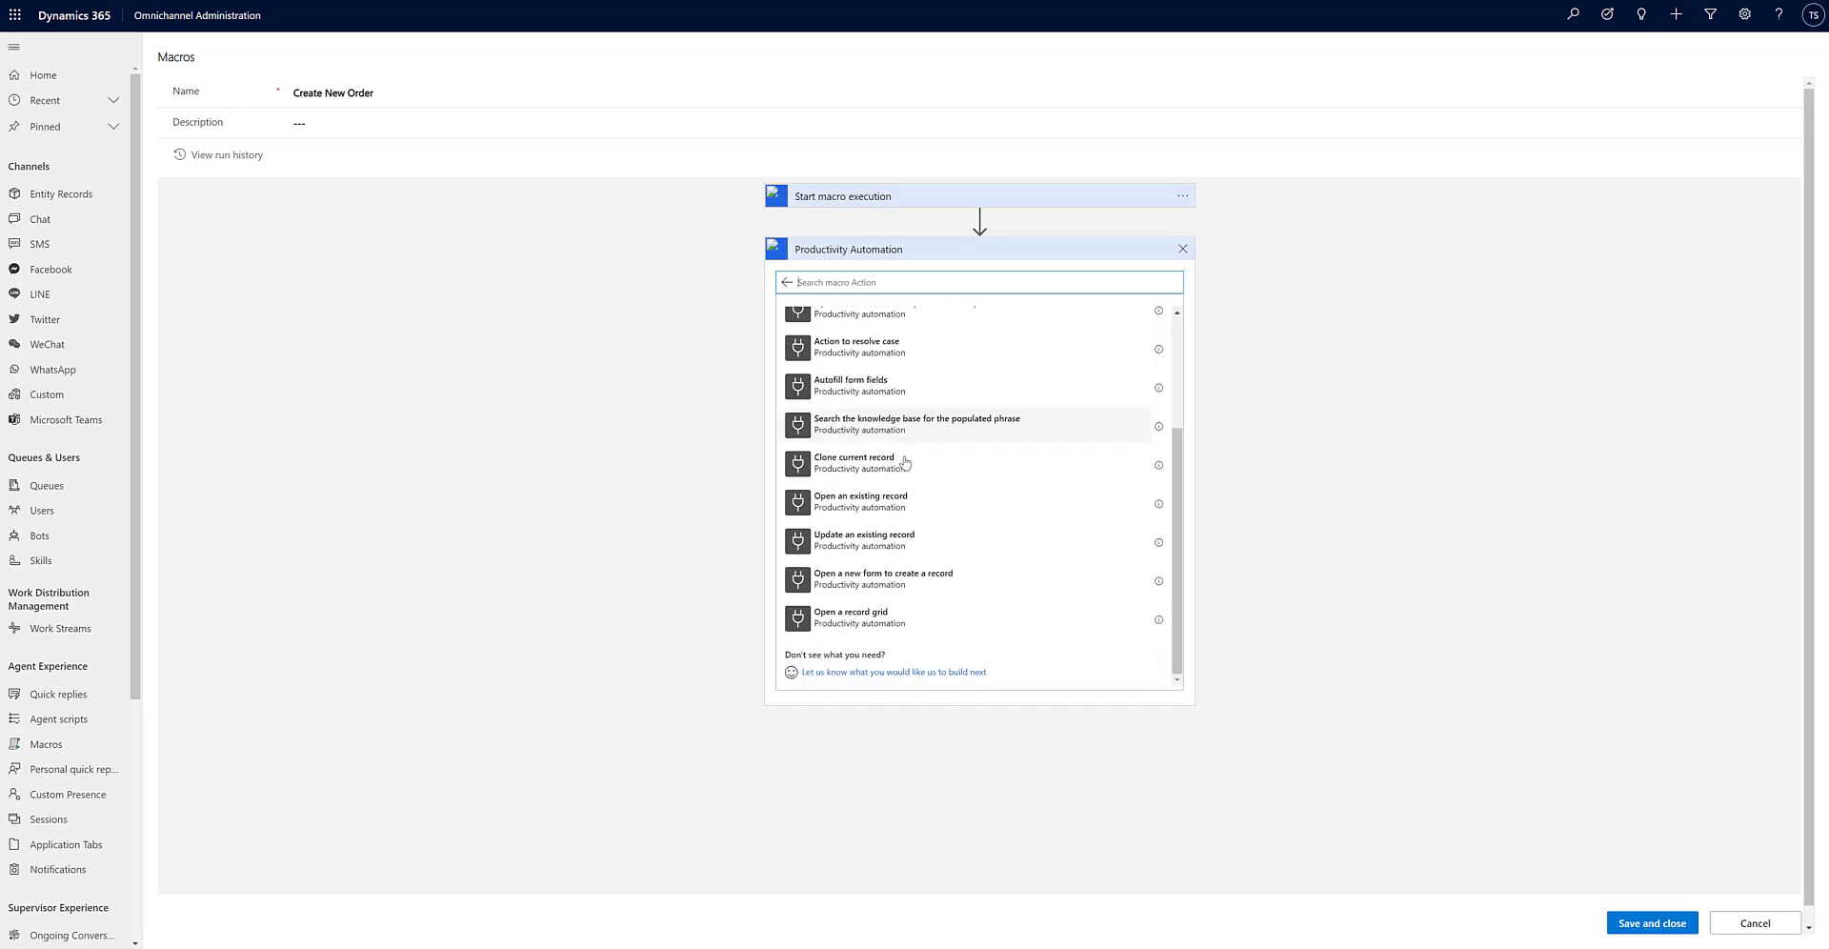
scroll(905, 461, "up", 3)
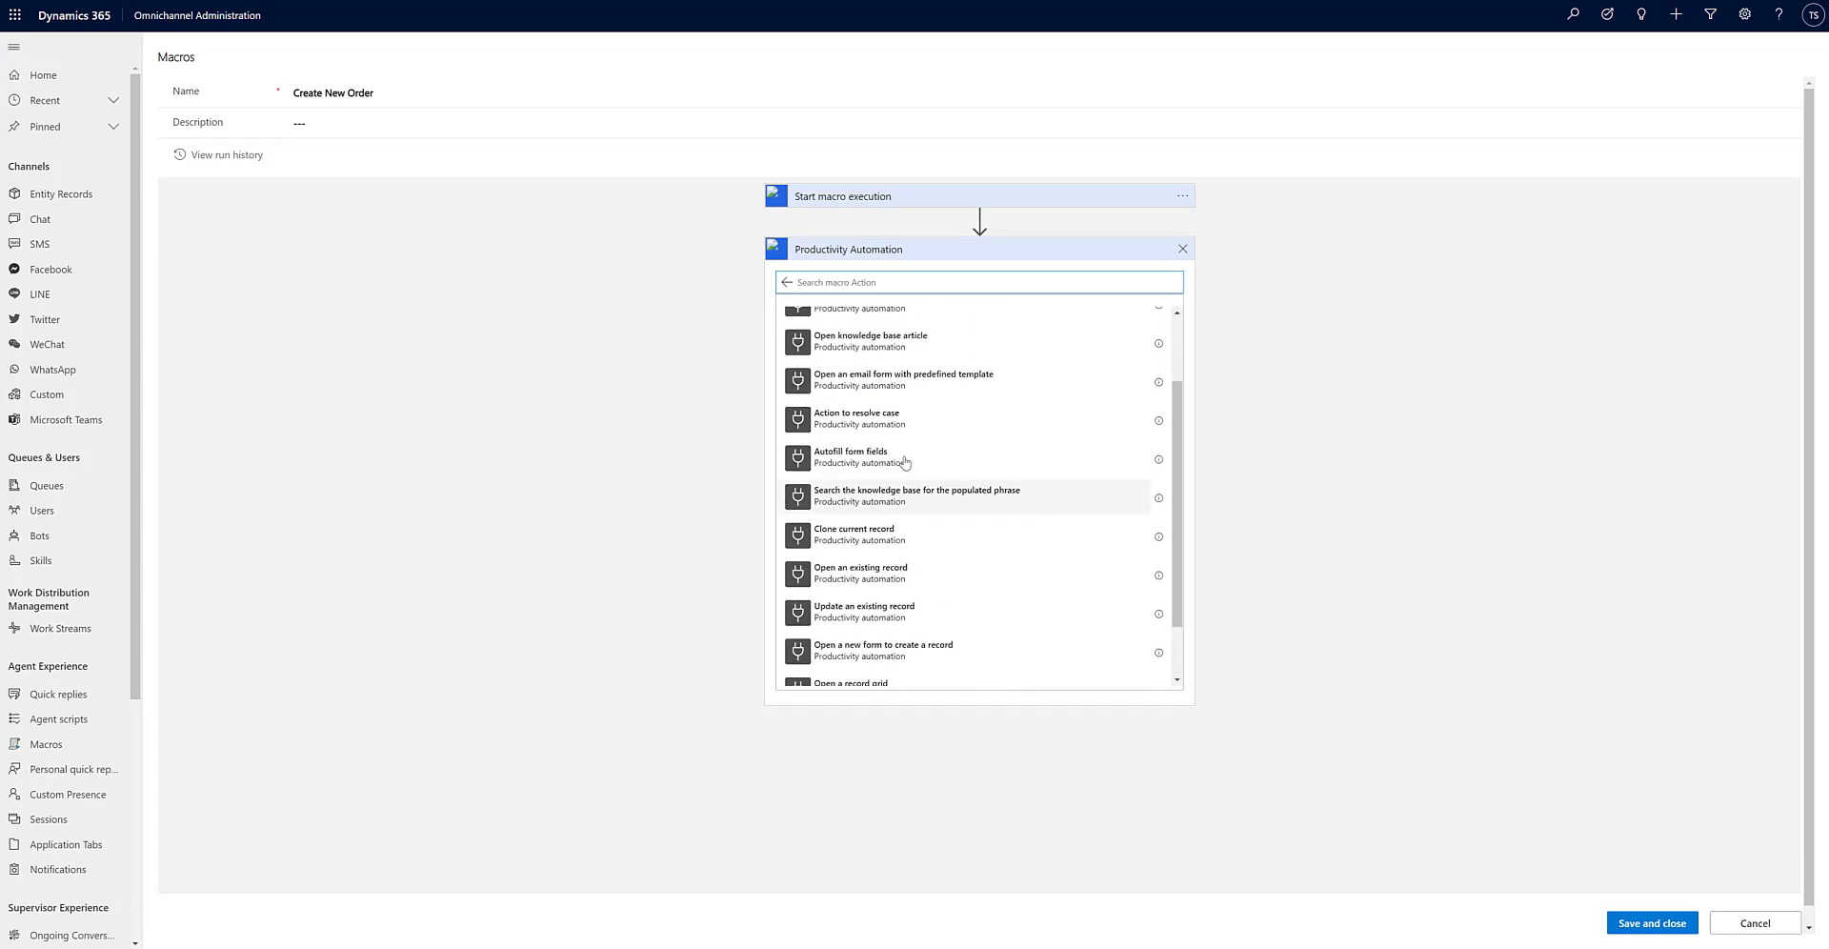
scroll(905, 463, "up", 1)
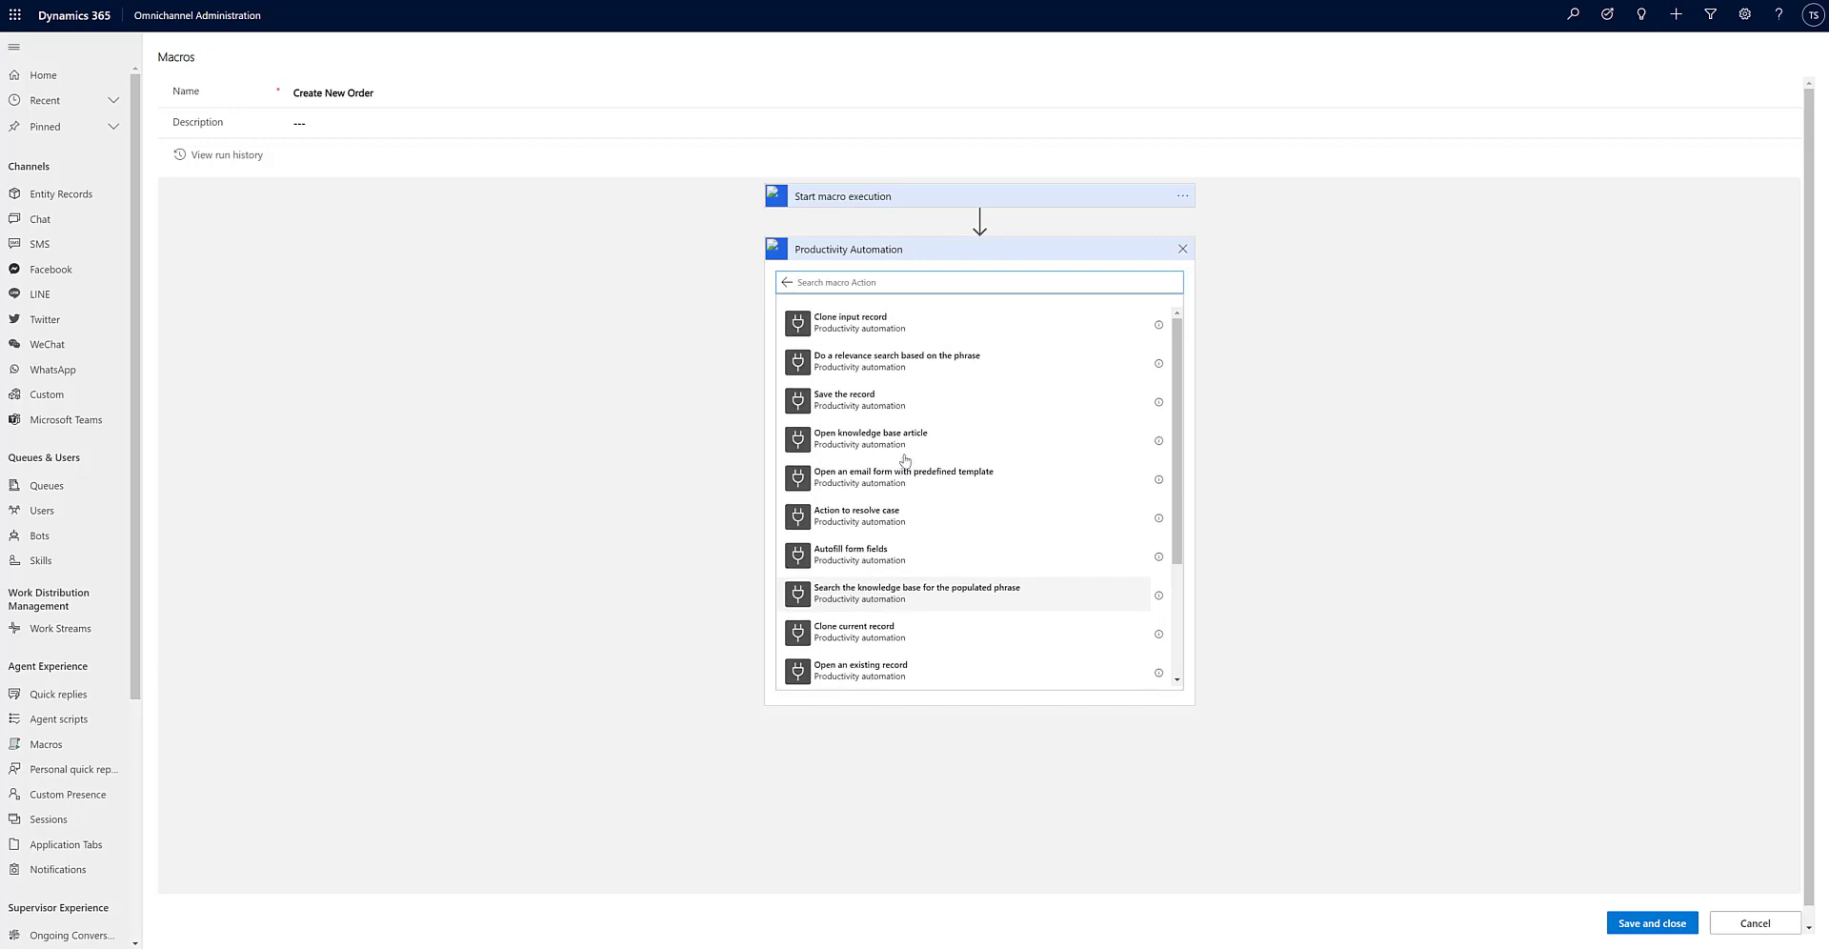
left_click(786, 283)
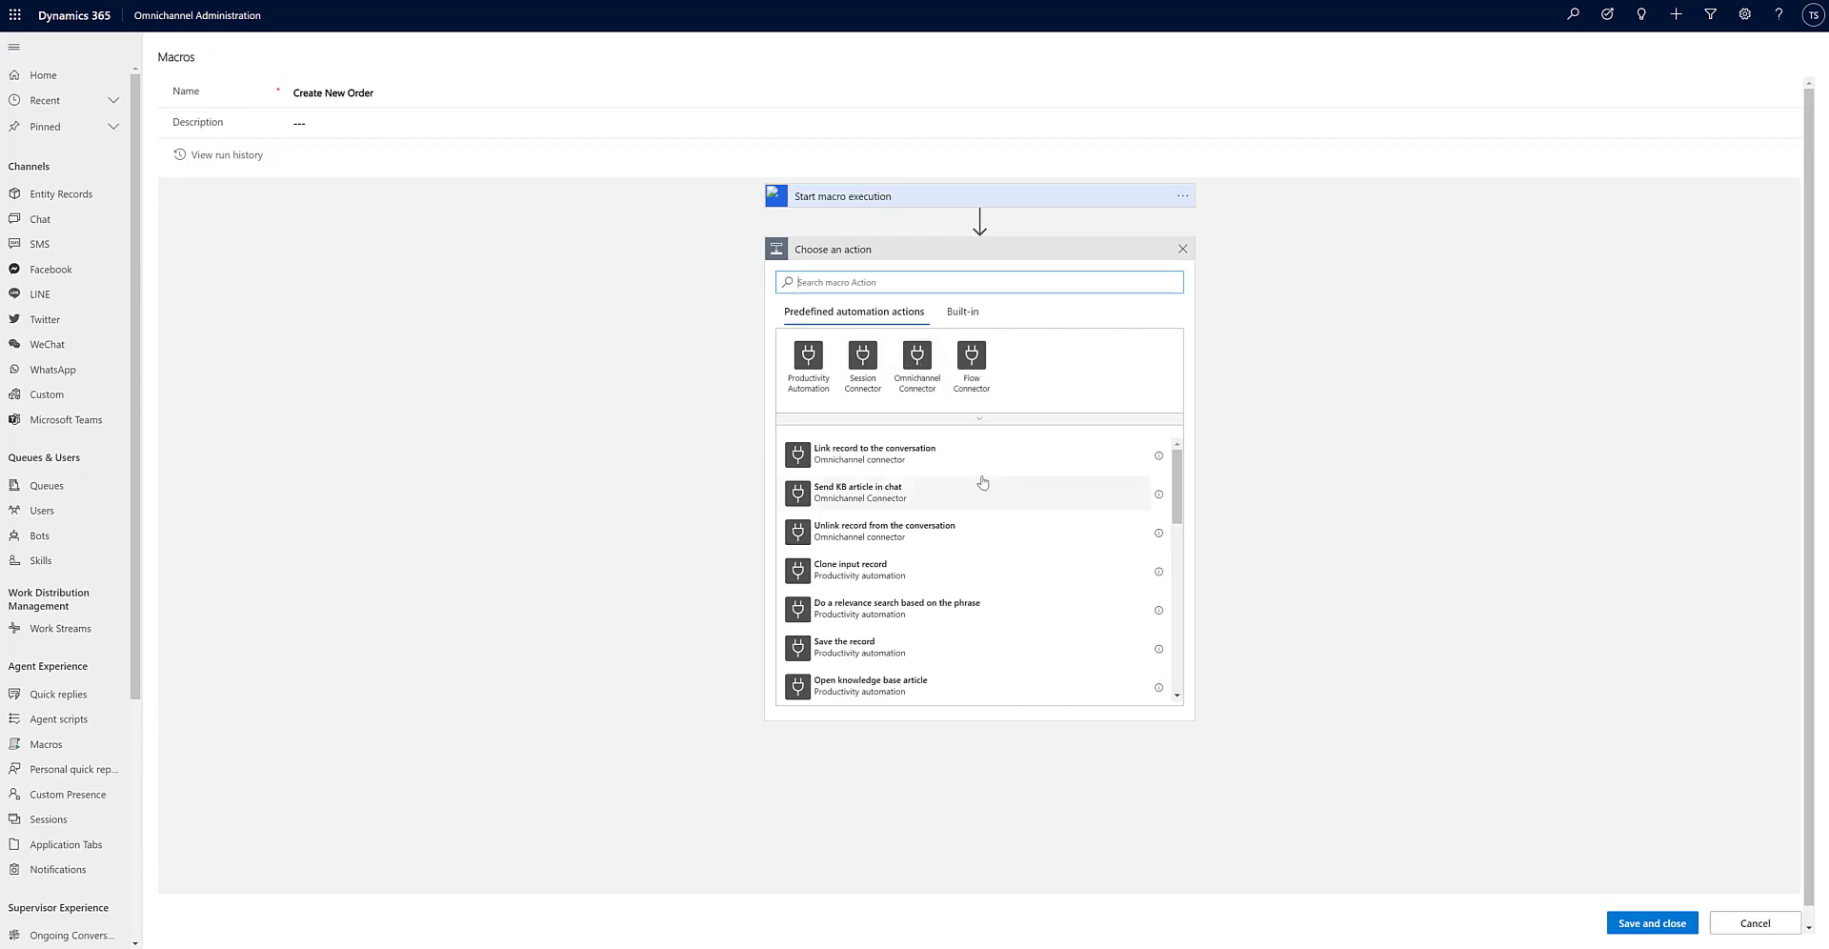
scroll(966, 487, "down", 3)
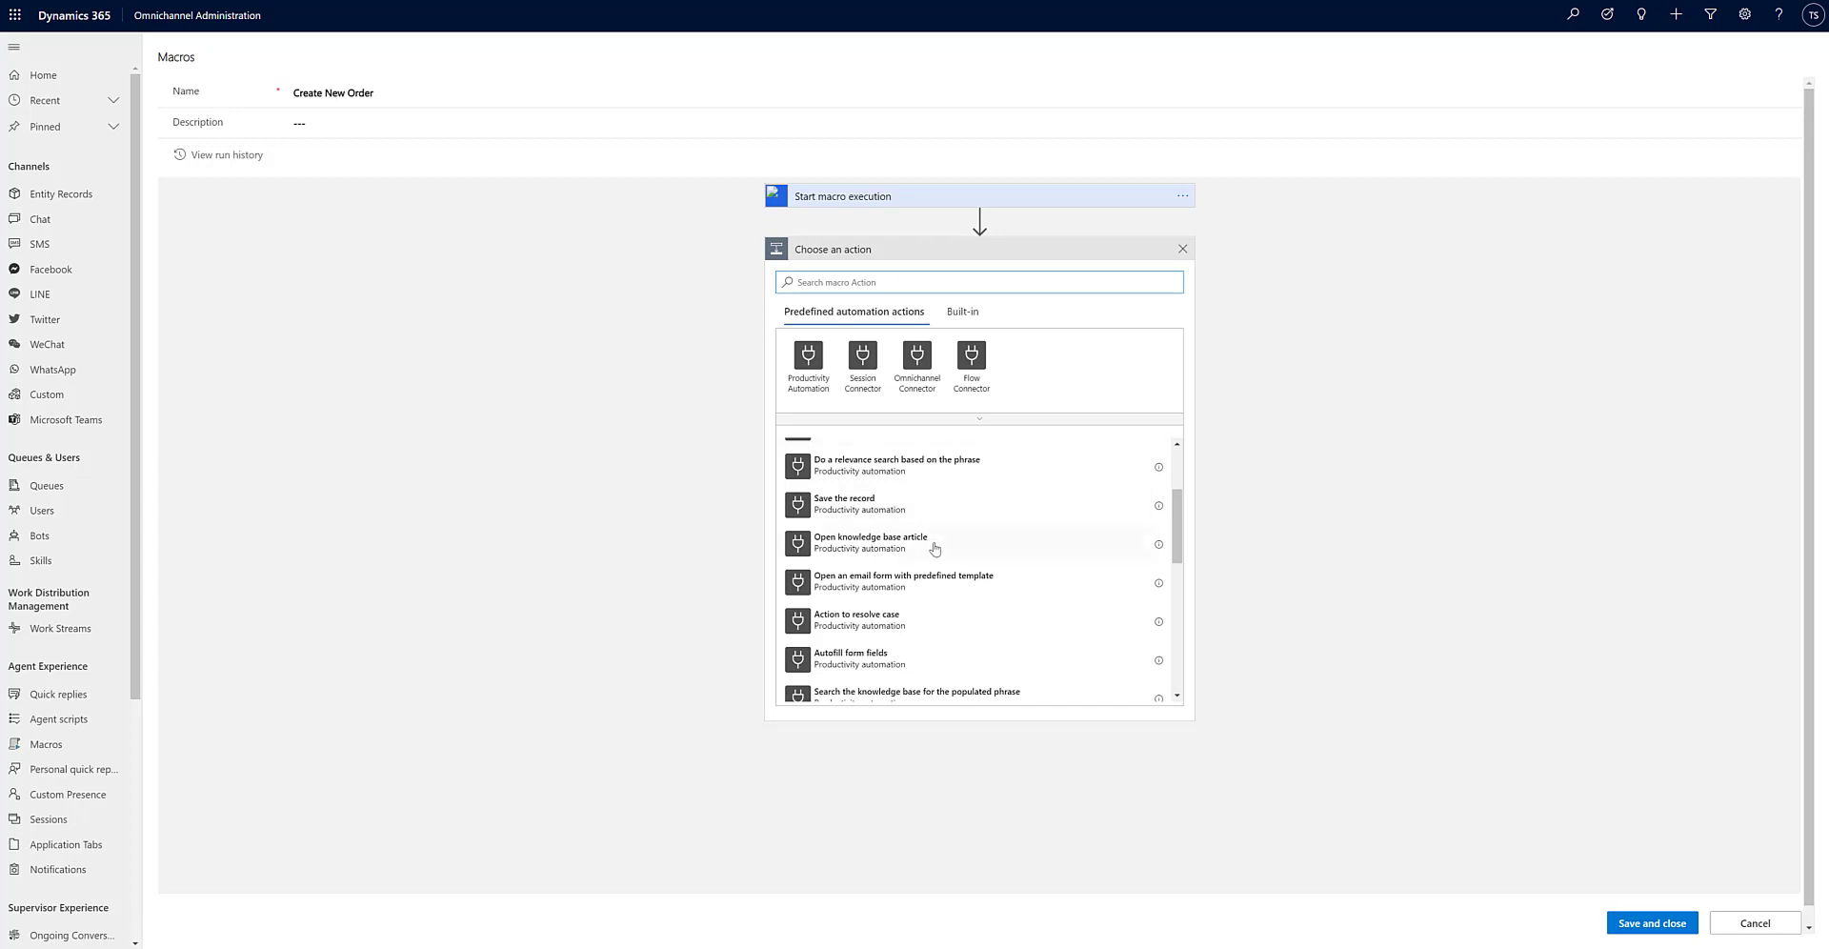
scroll(938, 557, "down", 2)
scroll(940, 558, "down", 2)
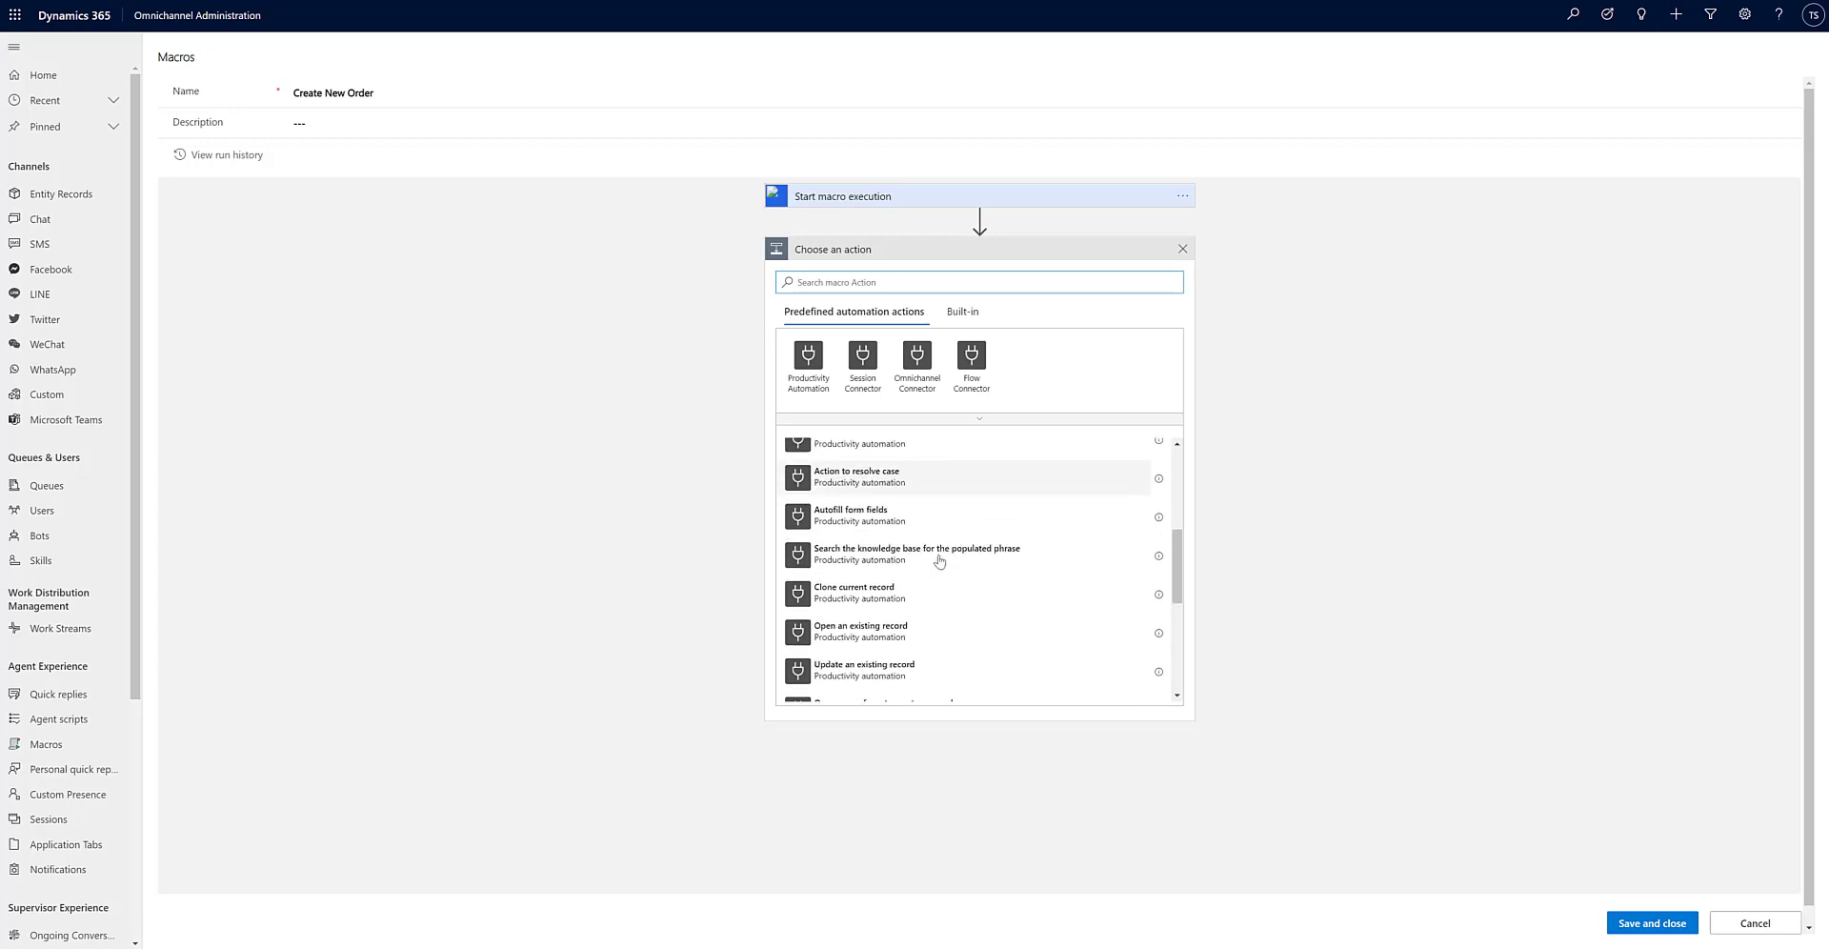
scroll(927, 595, "down", 2)
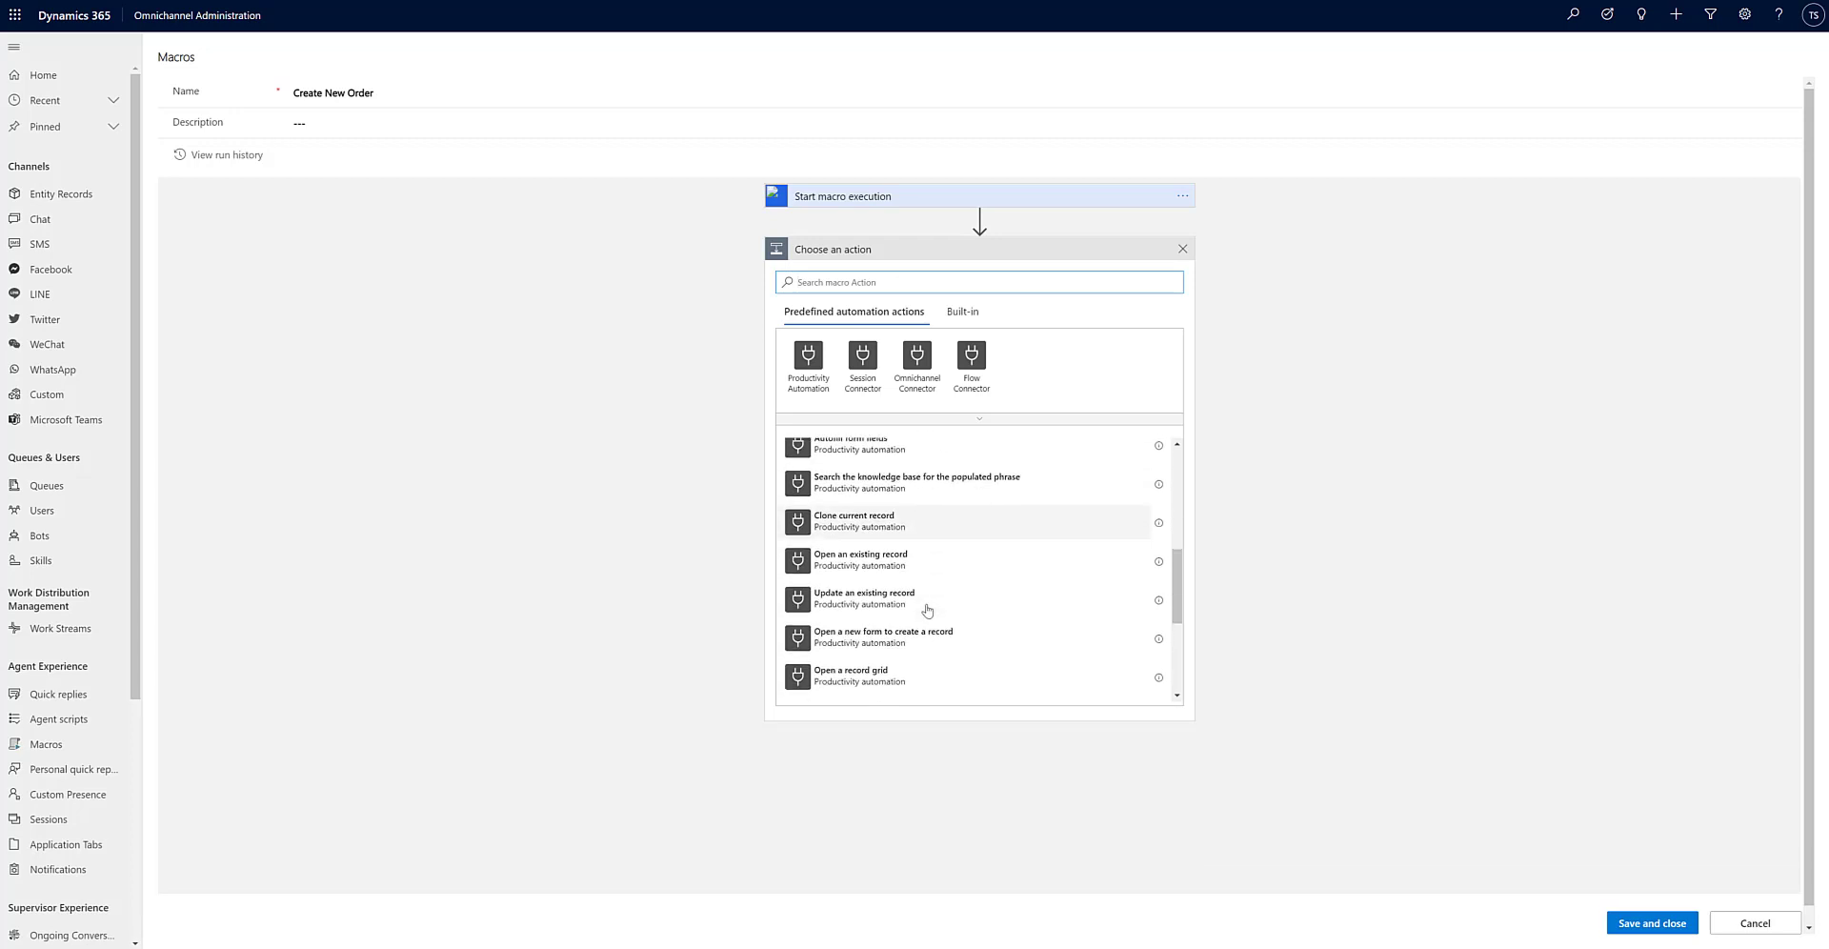
left_click(928, 638)
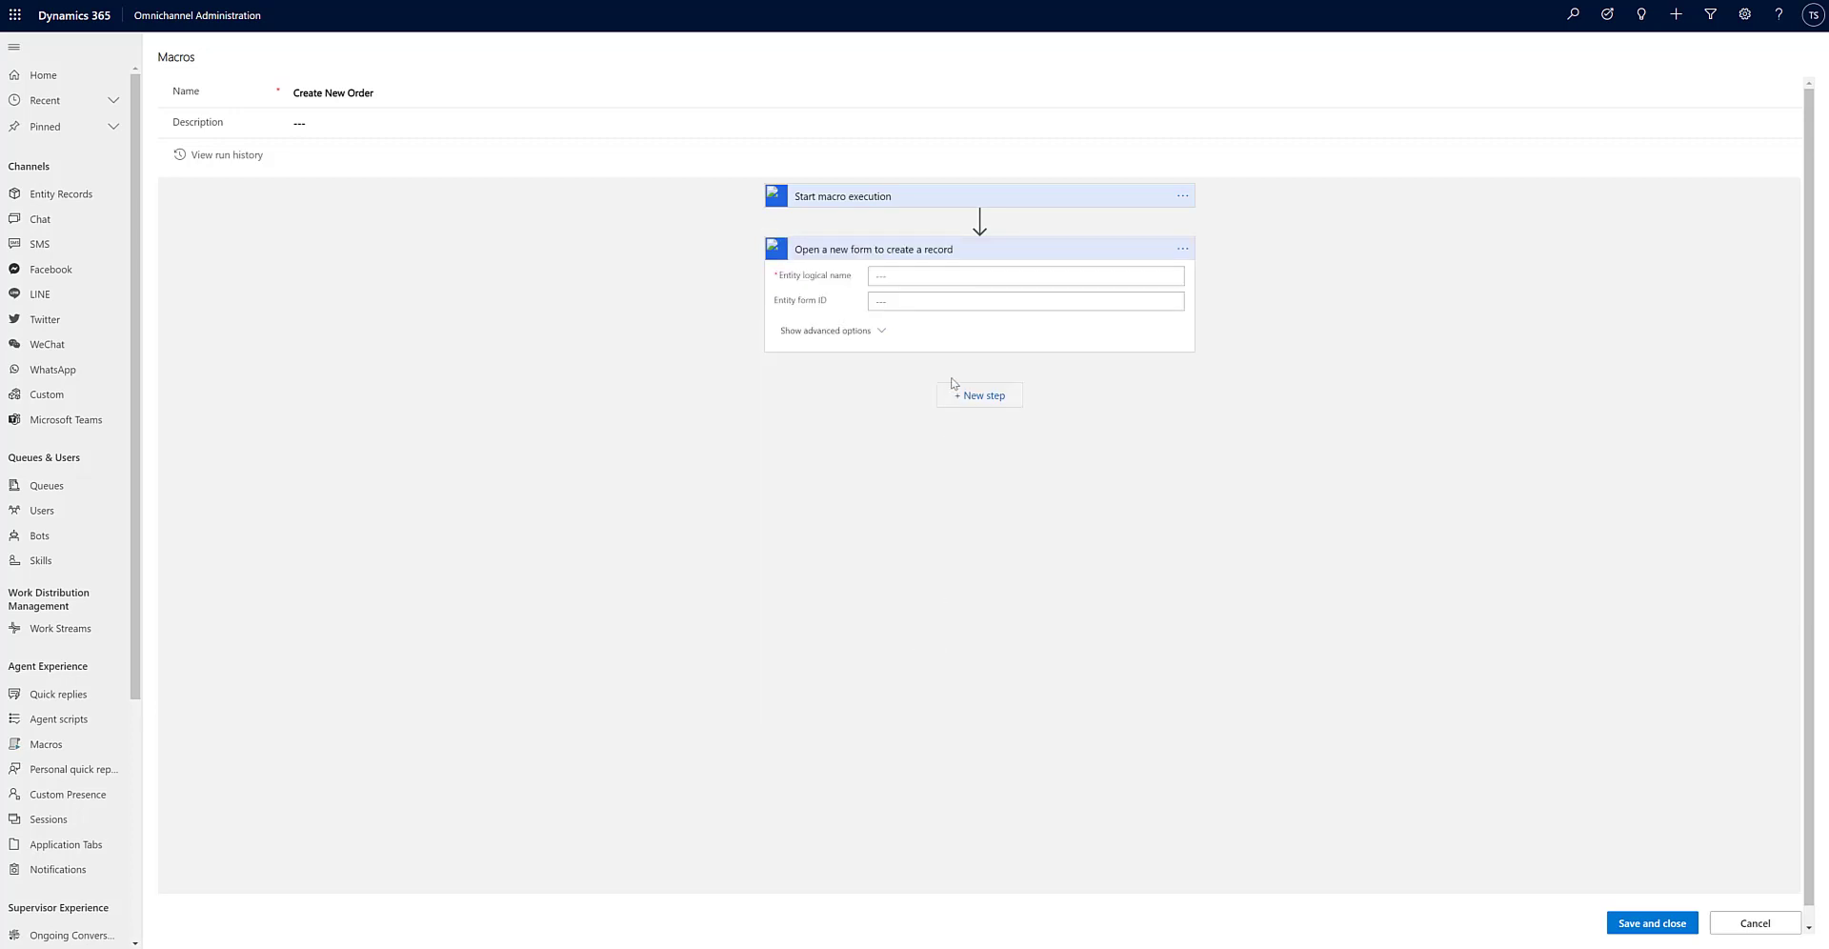
Set the form action's entity logical name to salesorder and reveal its advanced options.
left_click(916, 274)
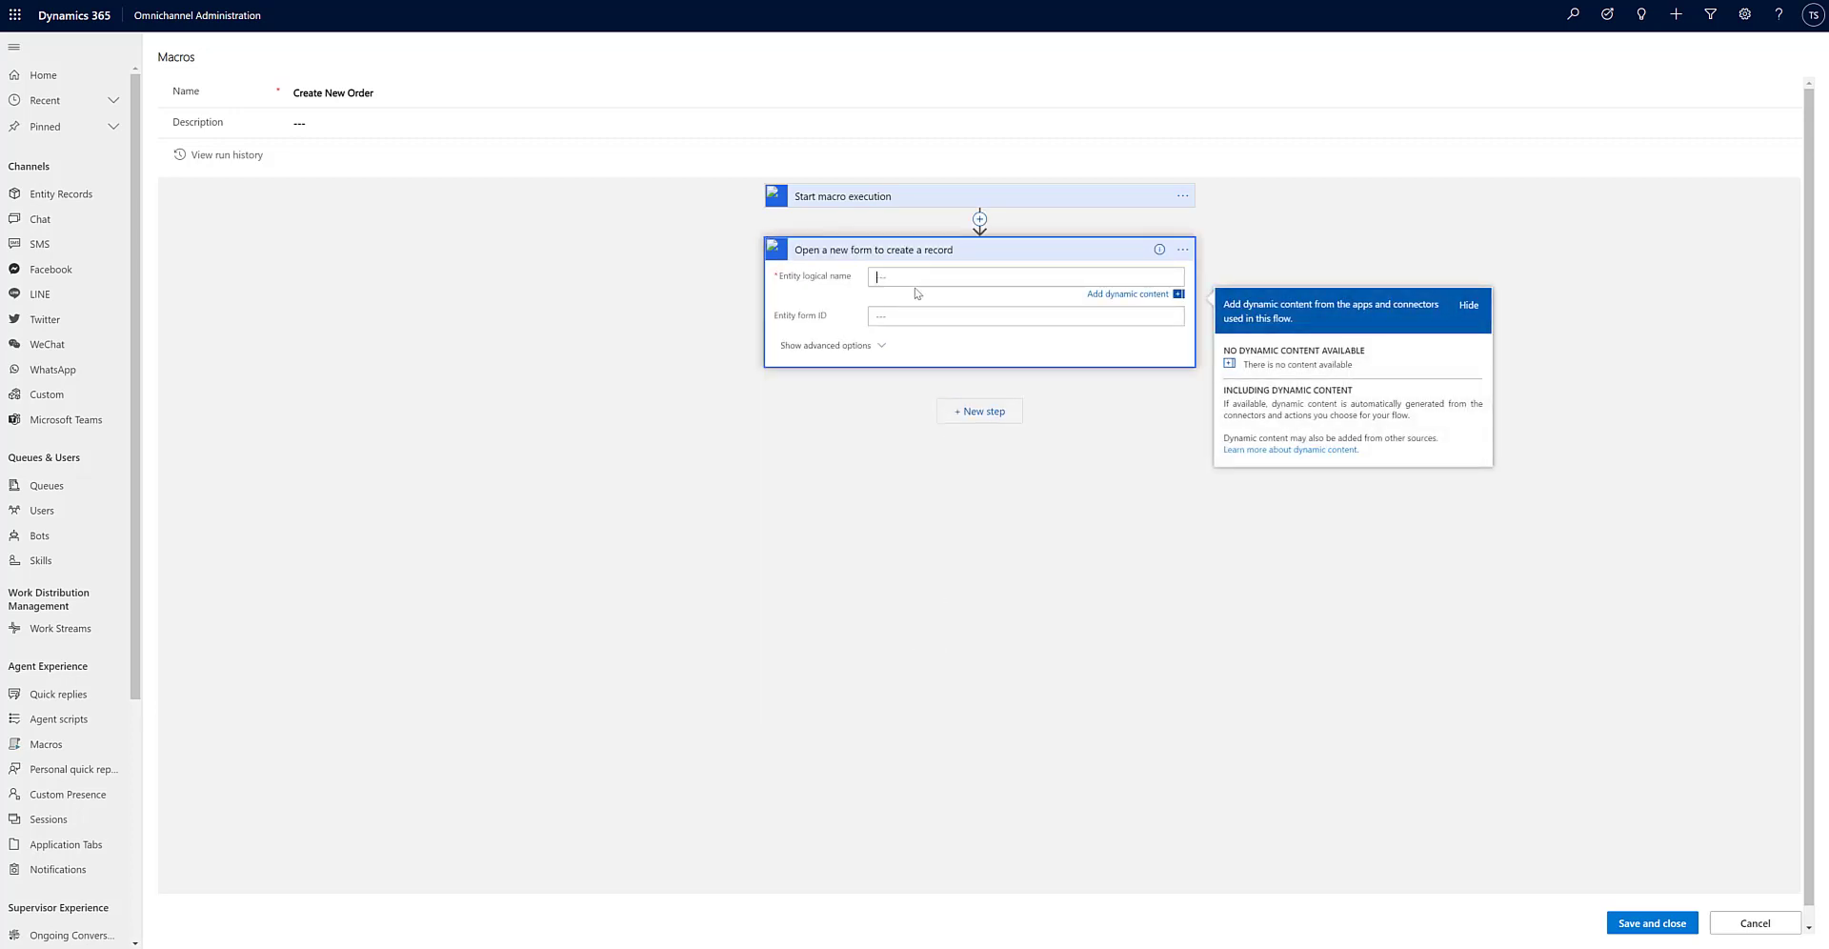
type("salesorder")
left_click(878, 348)
Fill in the action's first attribute with the name "name" and the value "Order ti Replace another Order".
left_click(885, 348)
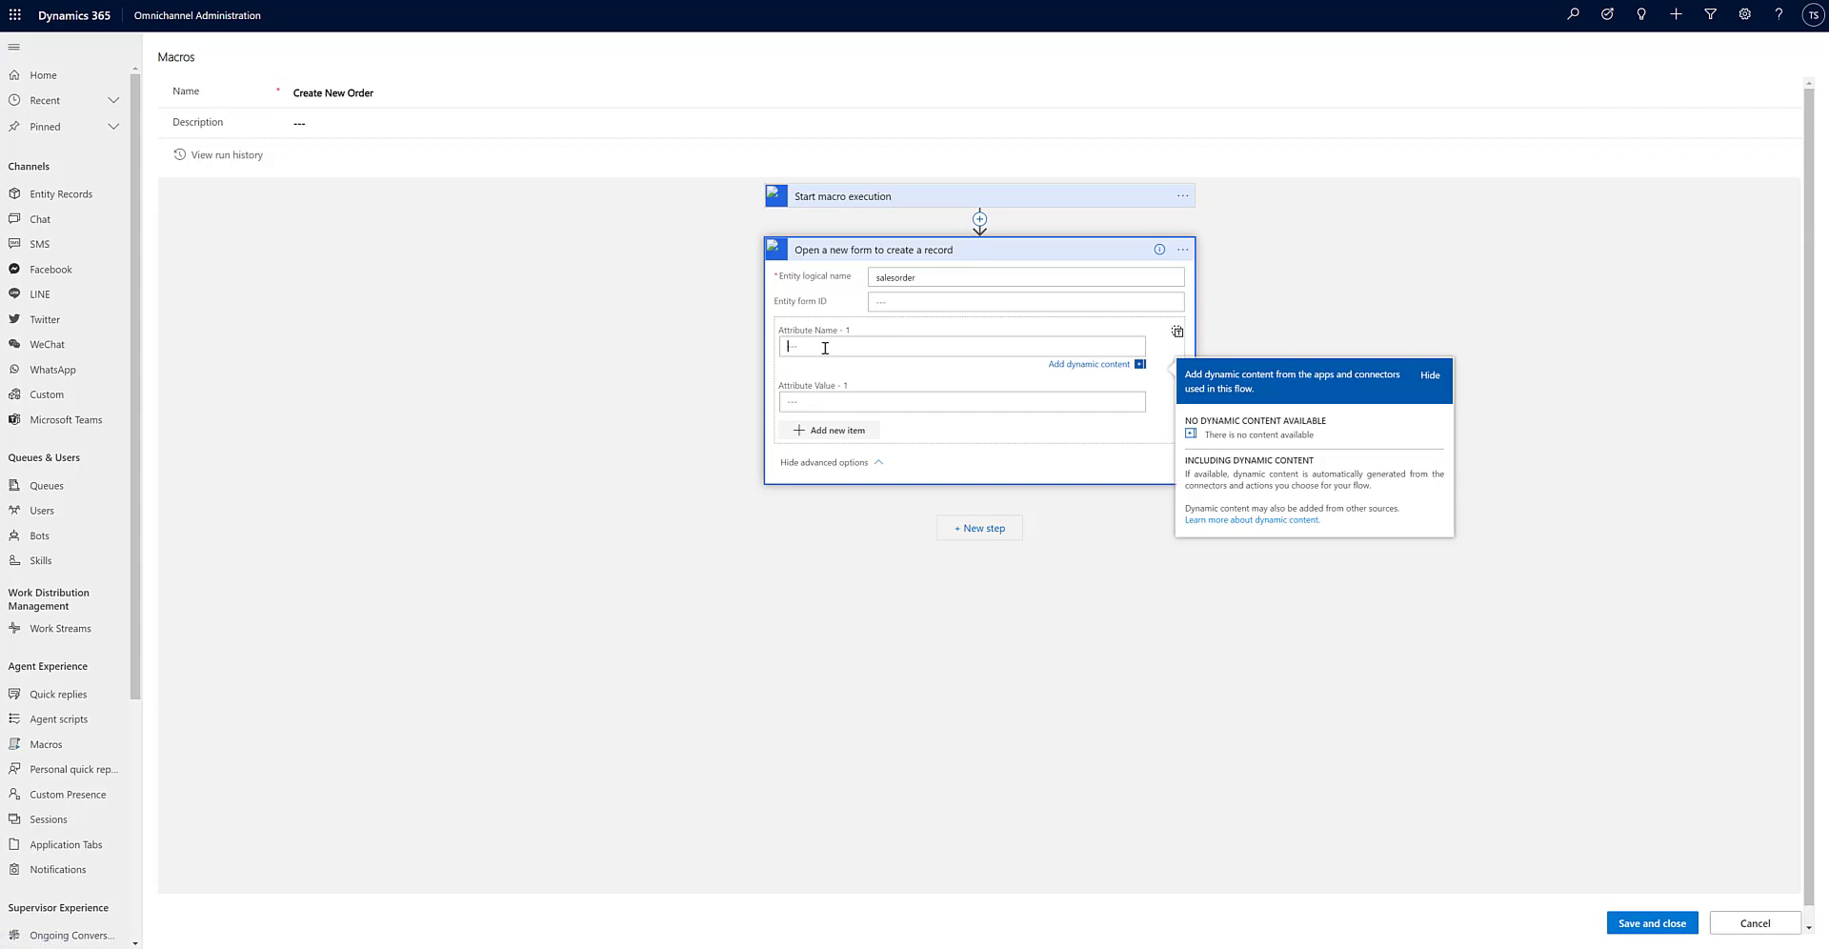
type("r")
type("ame")
left_click(827, 396)
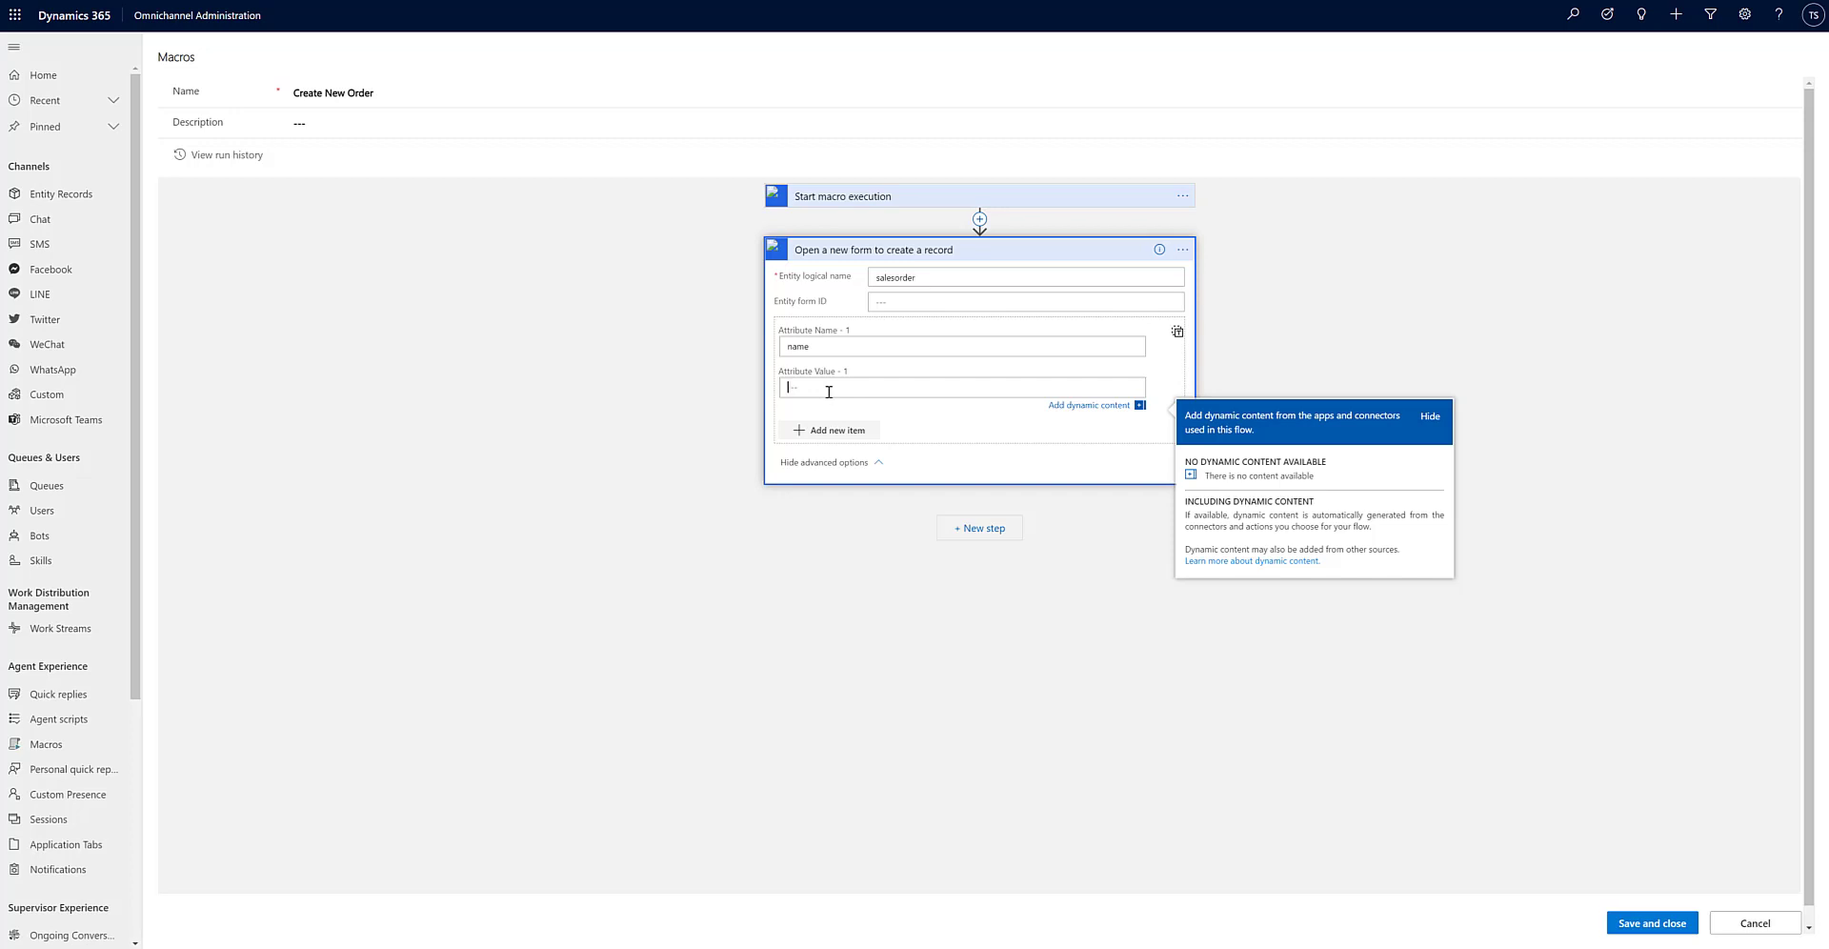
type("8")
key("BackSpace")
type("Re")
key("BackSpace")
key("BackSpace")
type("Order ti Replace and")
type("ther Order")
Add a second attribute named customerid with the value ${customerRecordId}.
left_click(836, 430)
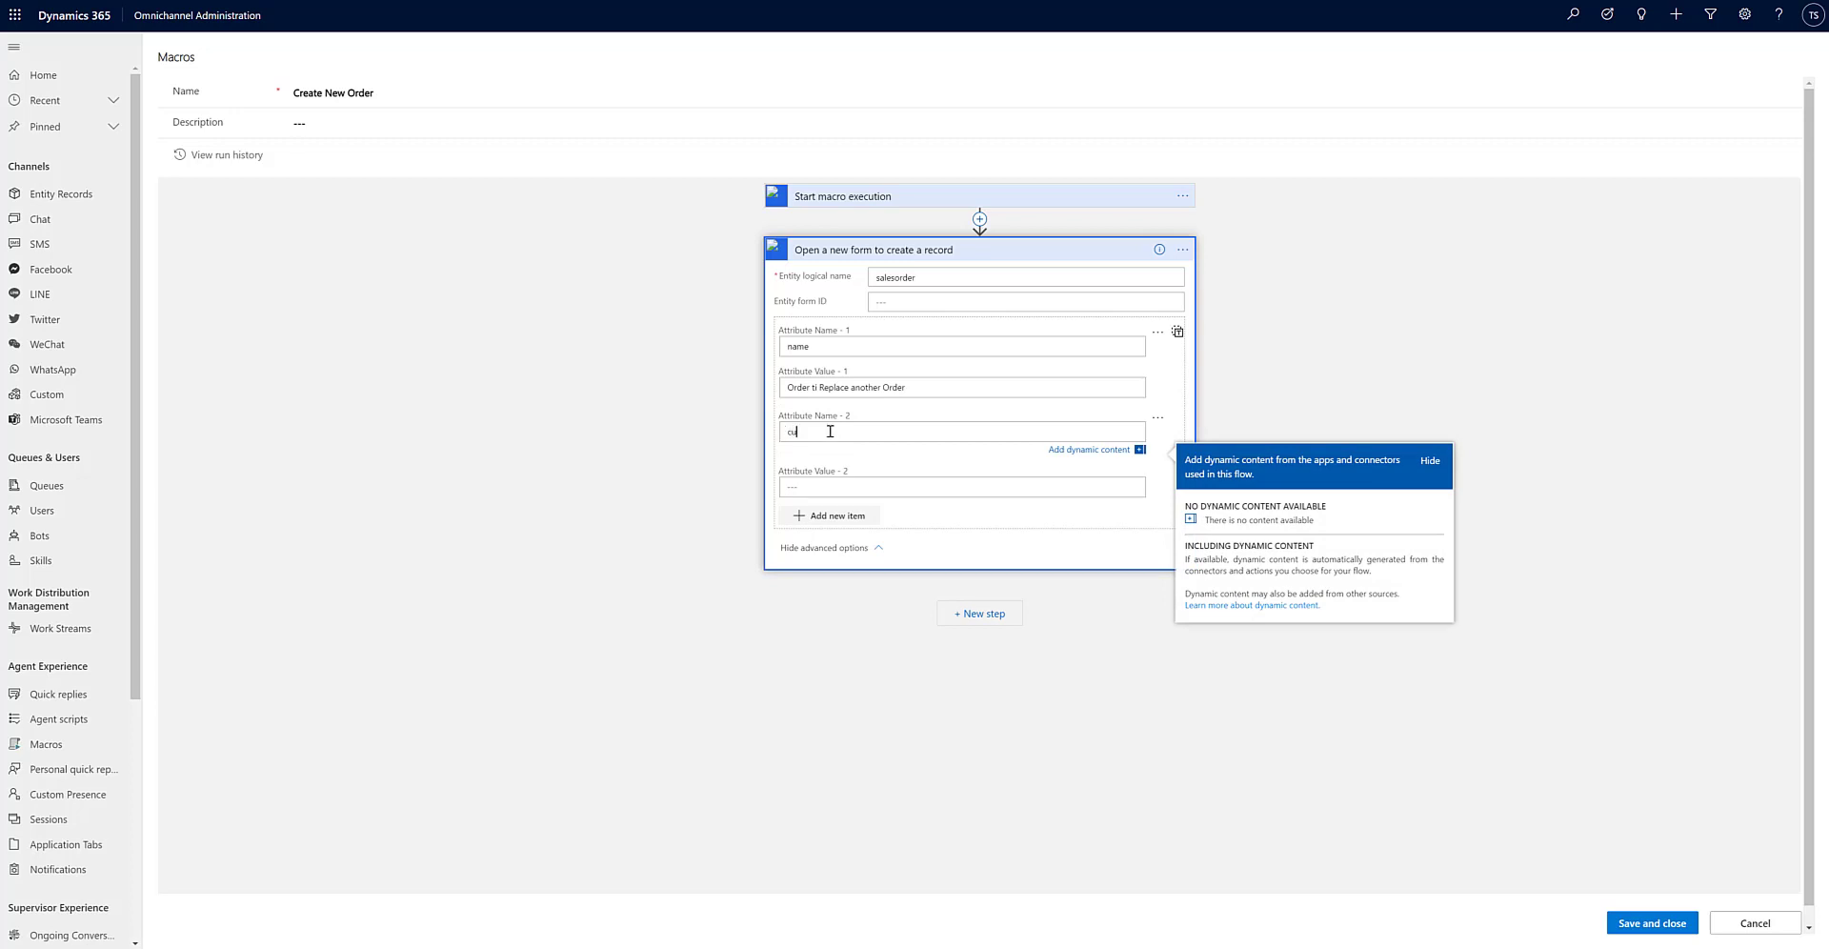
type("customerid")
left_click(817, 489)
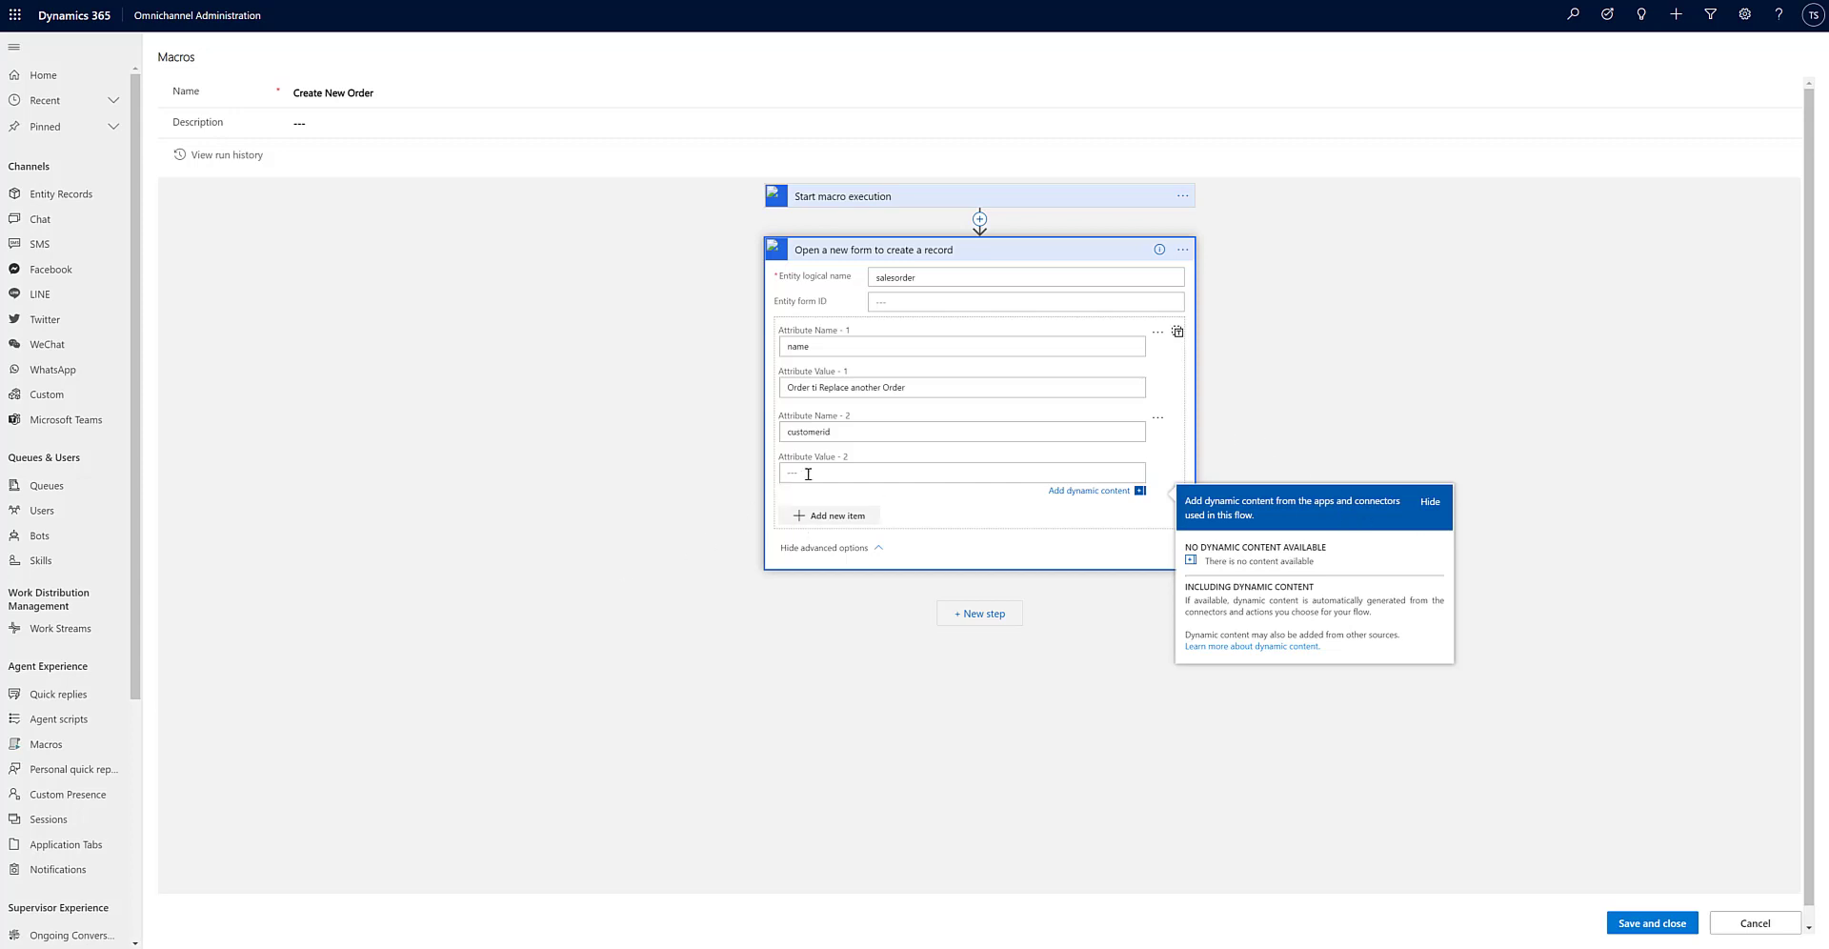
type("${customerRecordId}")
Add a third attribute named customeridname with the value ${customerName}.
left_click(858, 516)
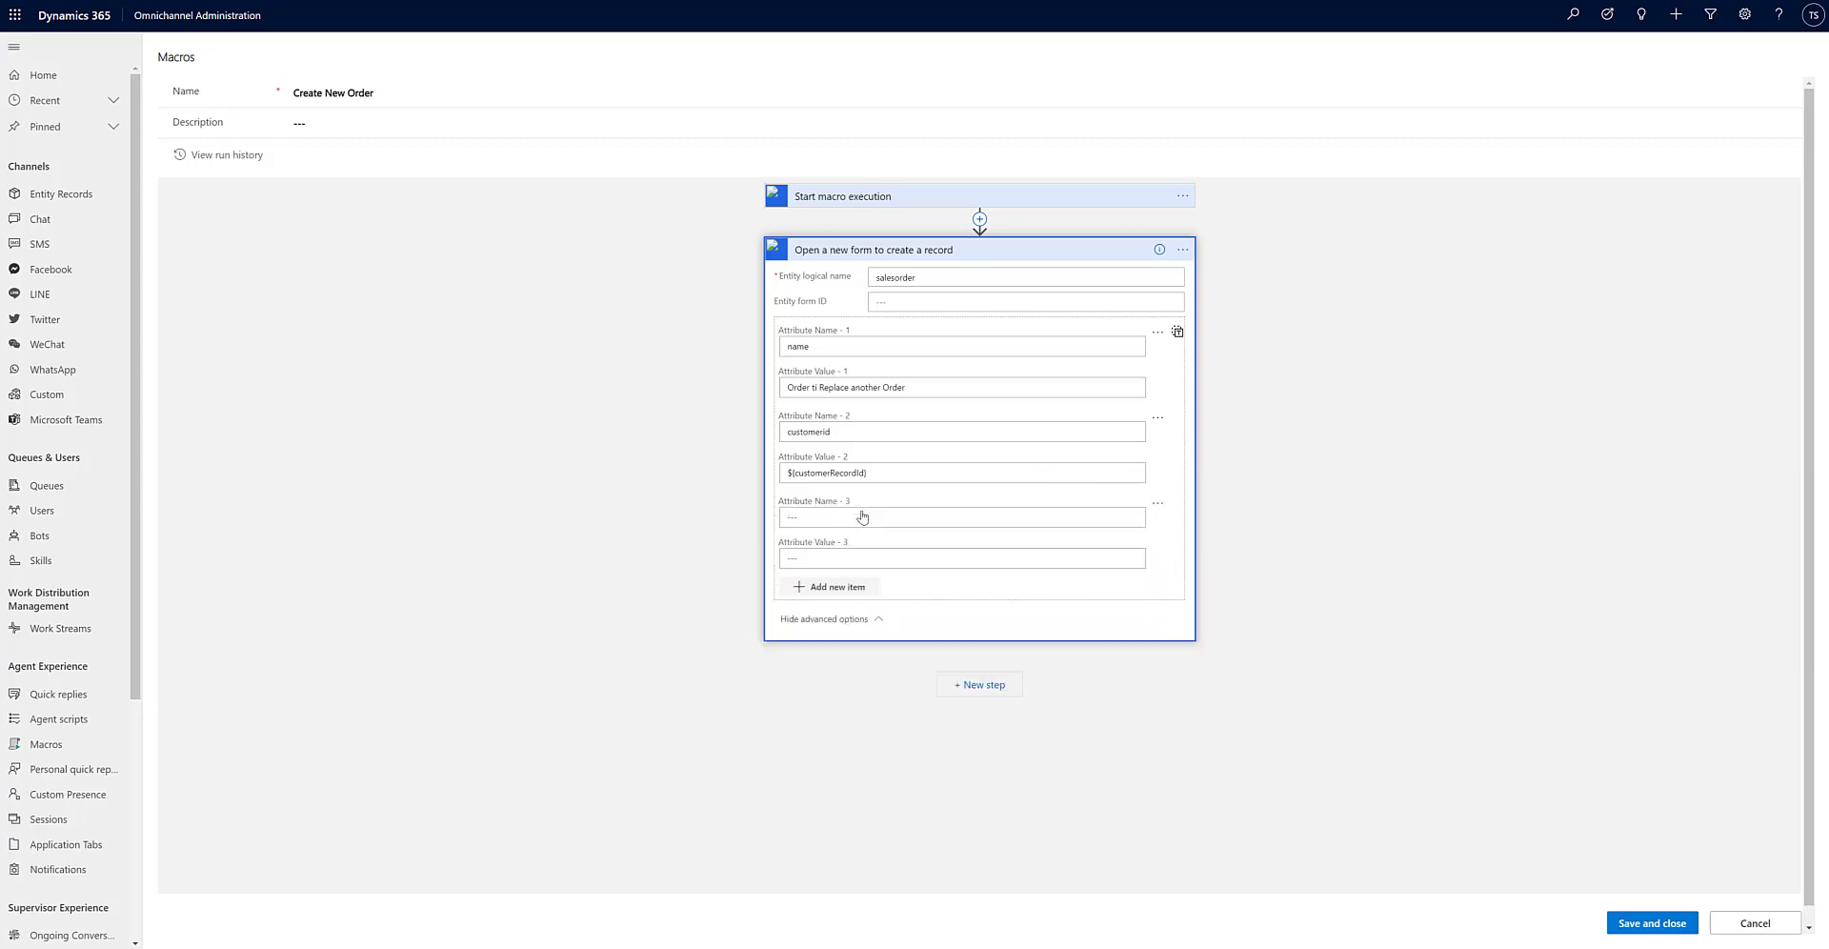
left_click(864, 519)
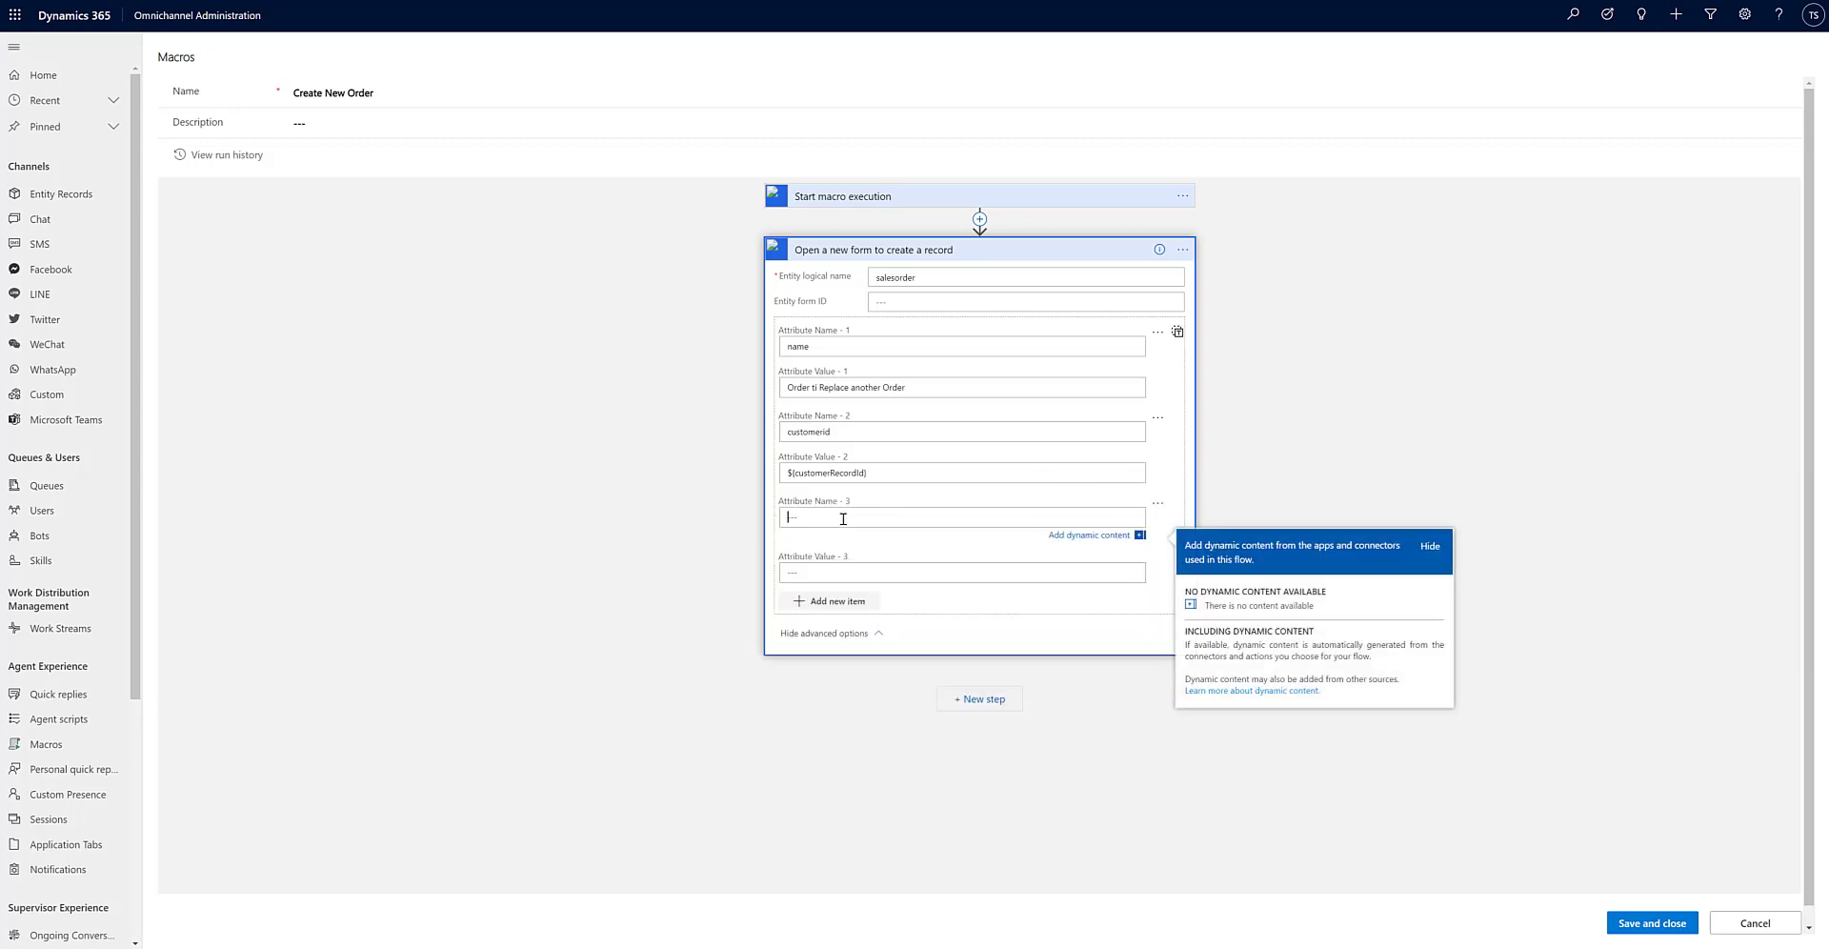
type("customeridname")
left_click(830, 573)
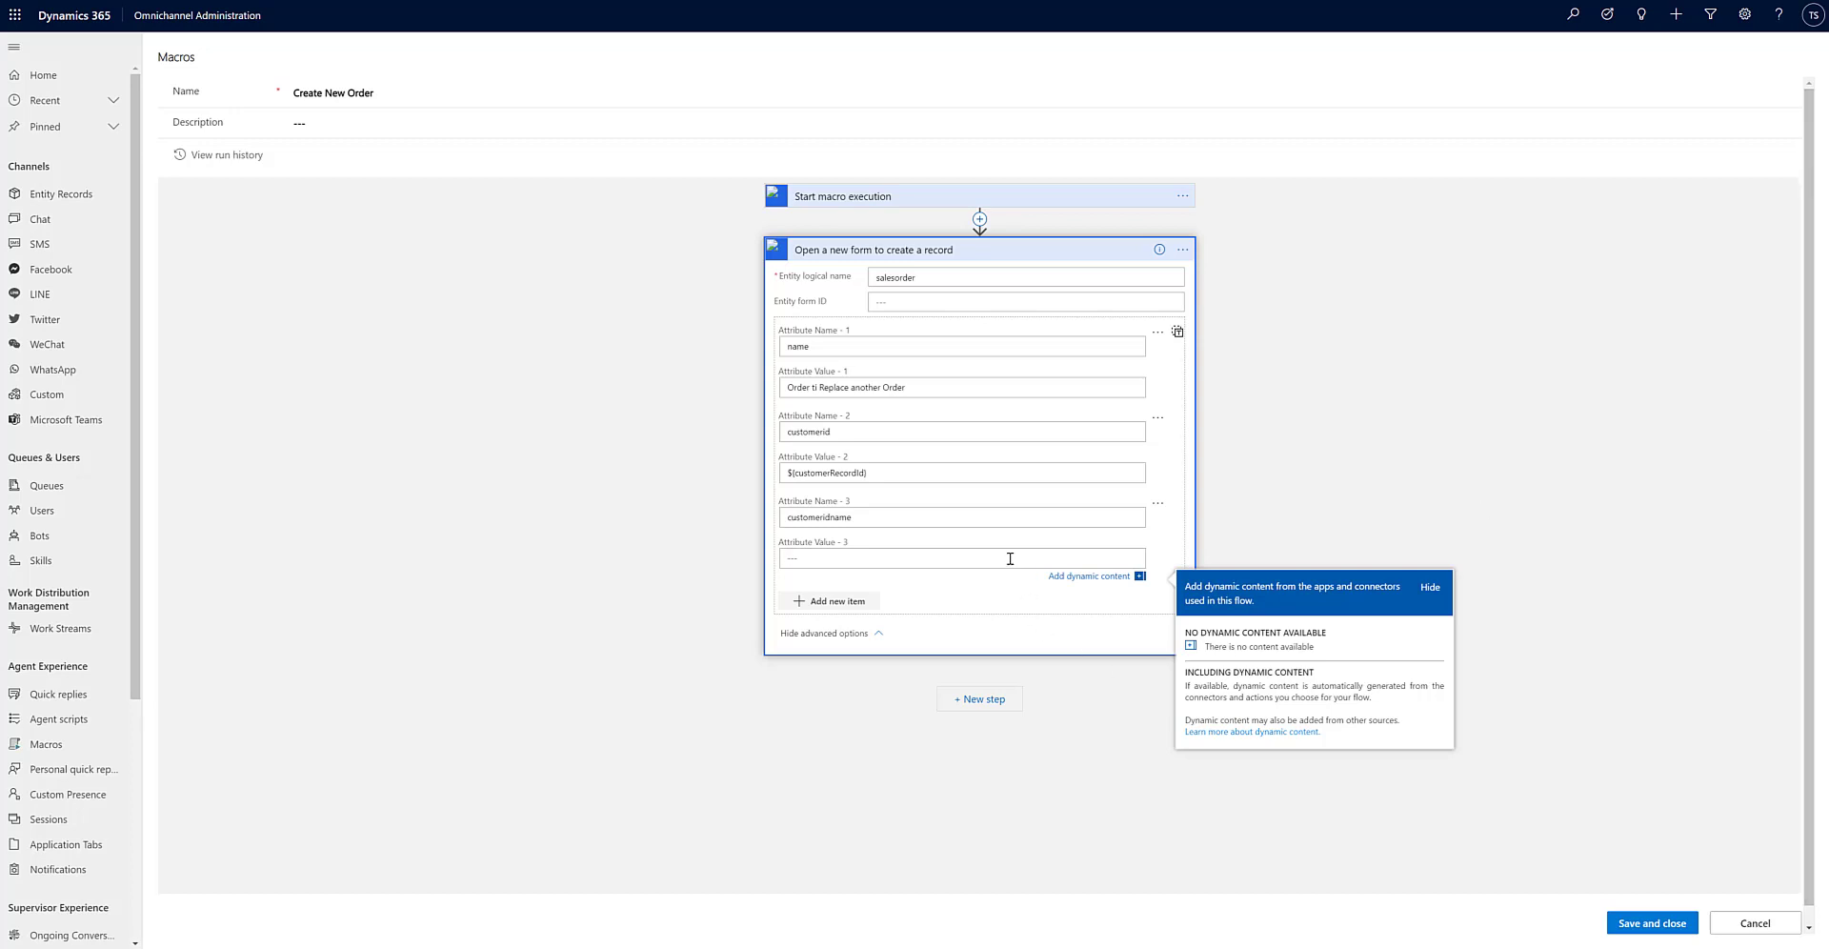
type("${customerName}")
Add a fourth attribute named customeridlogicalname with the value ${customerEntityName}.
left_click(869, 602)
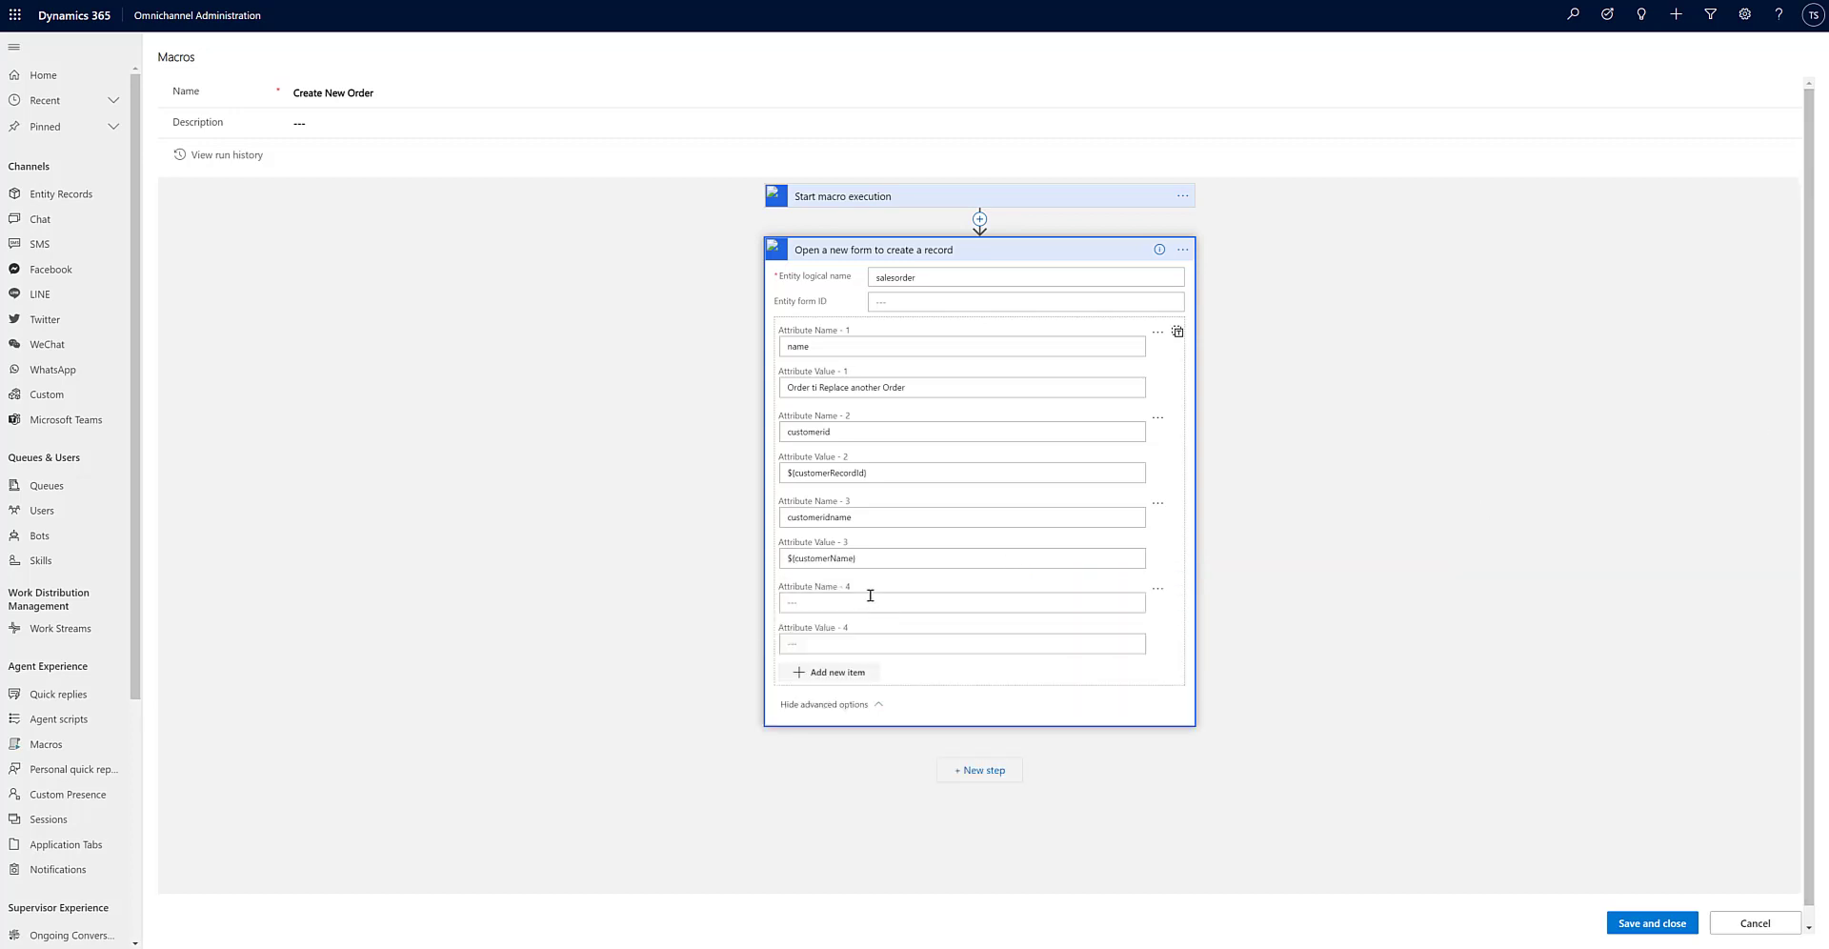
left_click(869, 598)
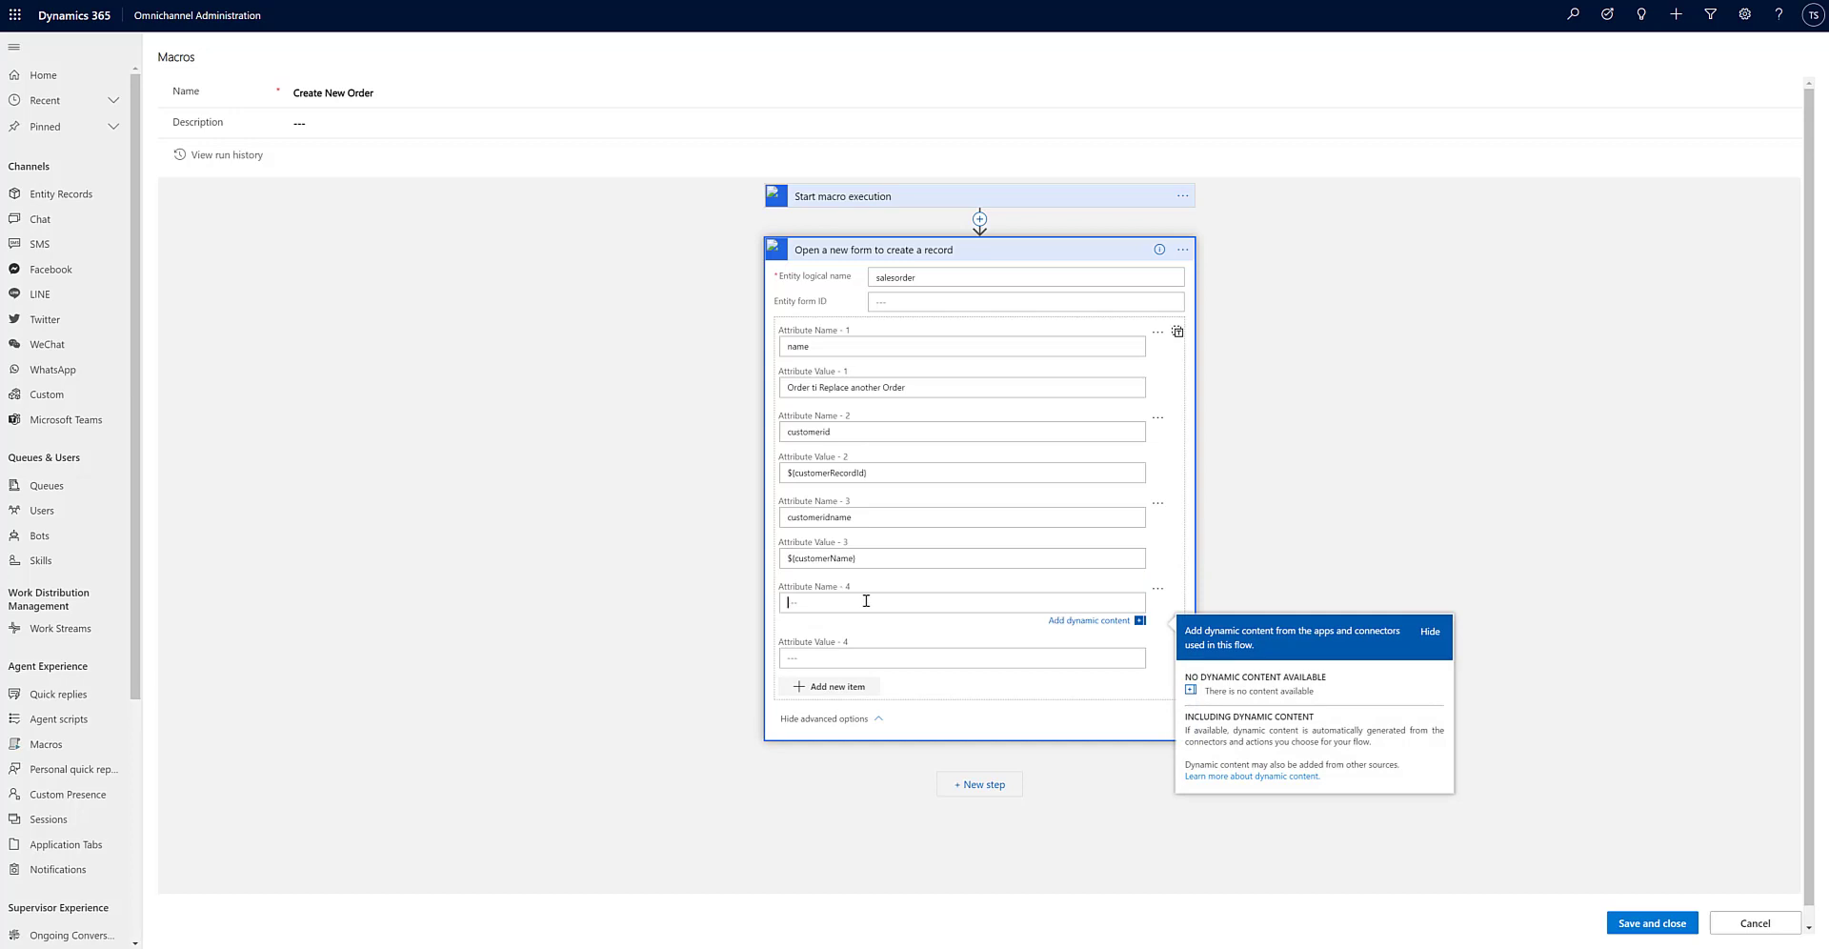
type("customer")
type("idlogicalname")
left_click(810, 656)
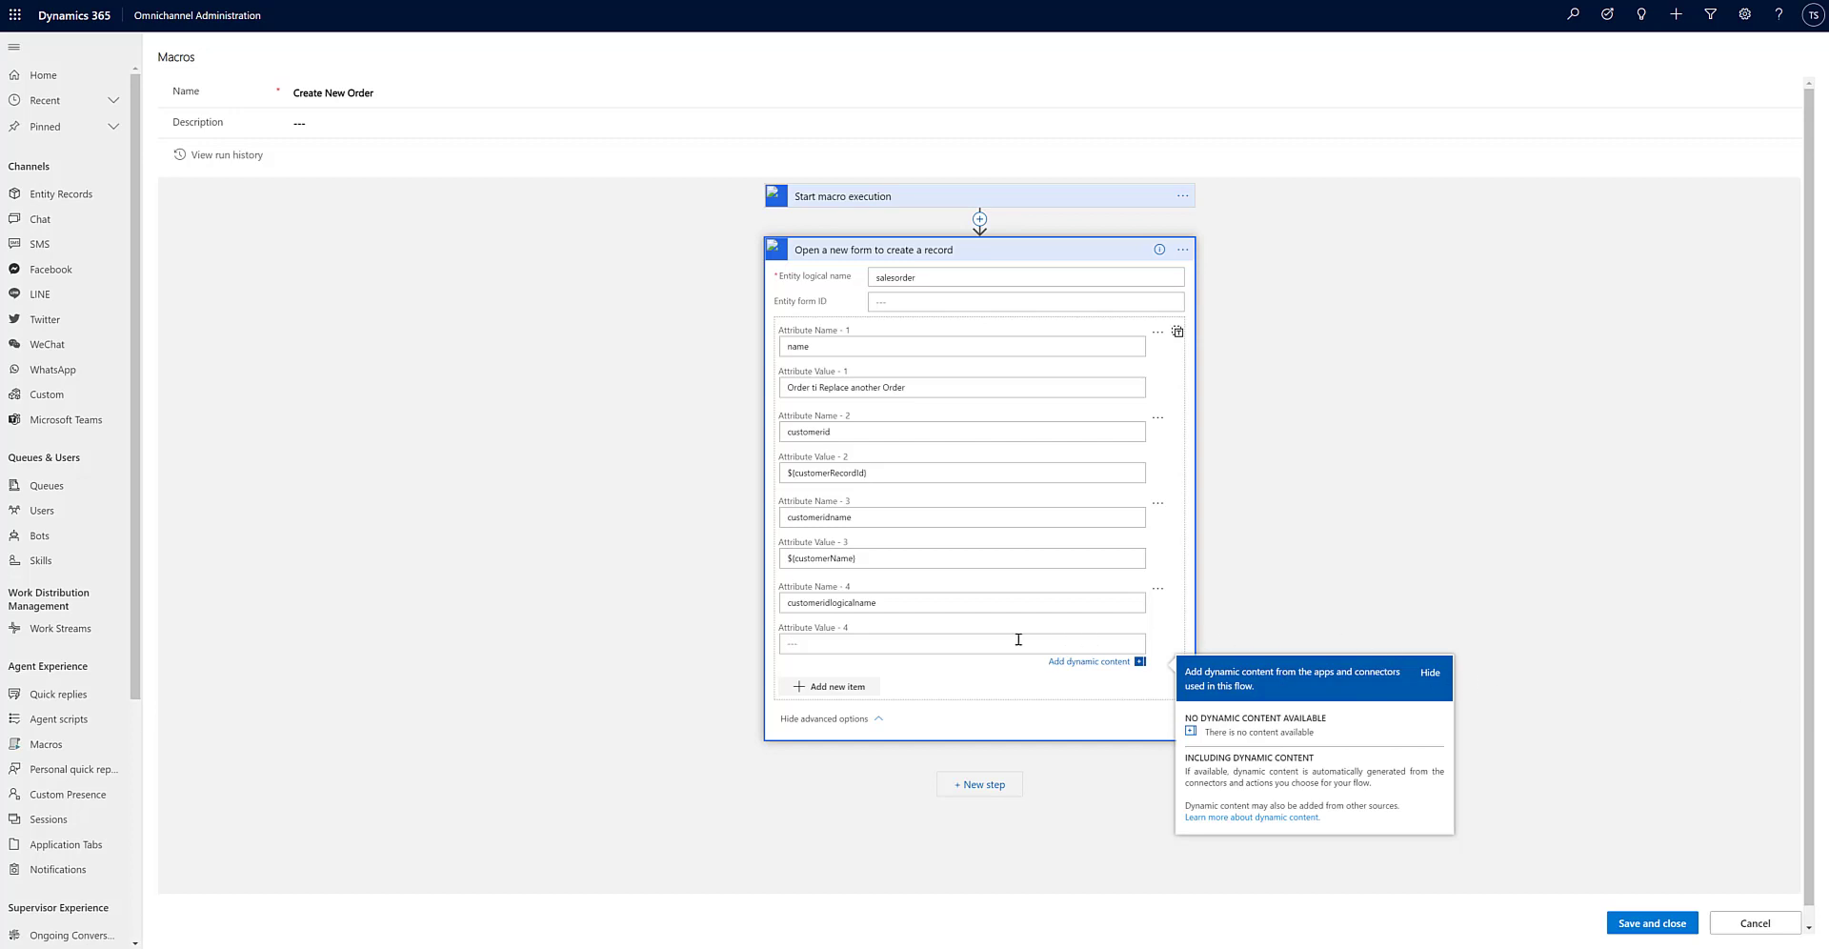
type("${customerEntityName}")
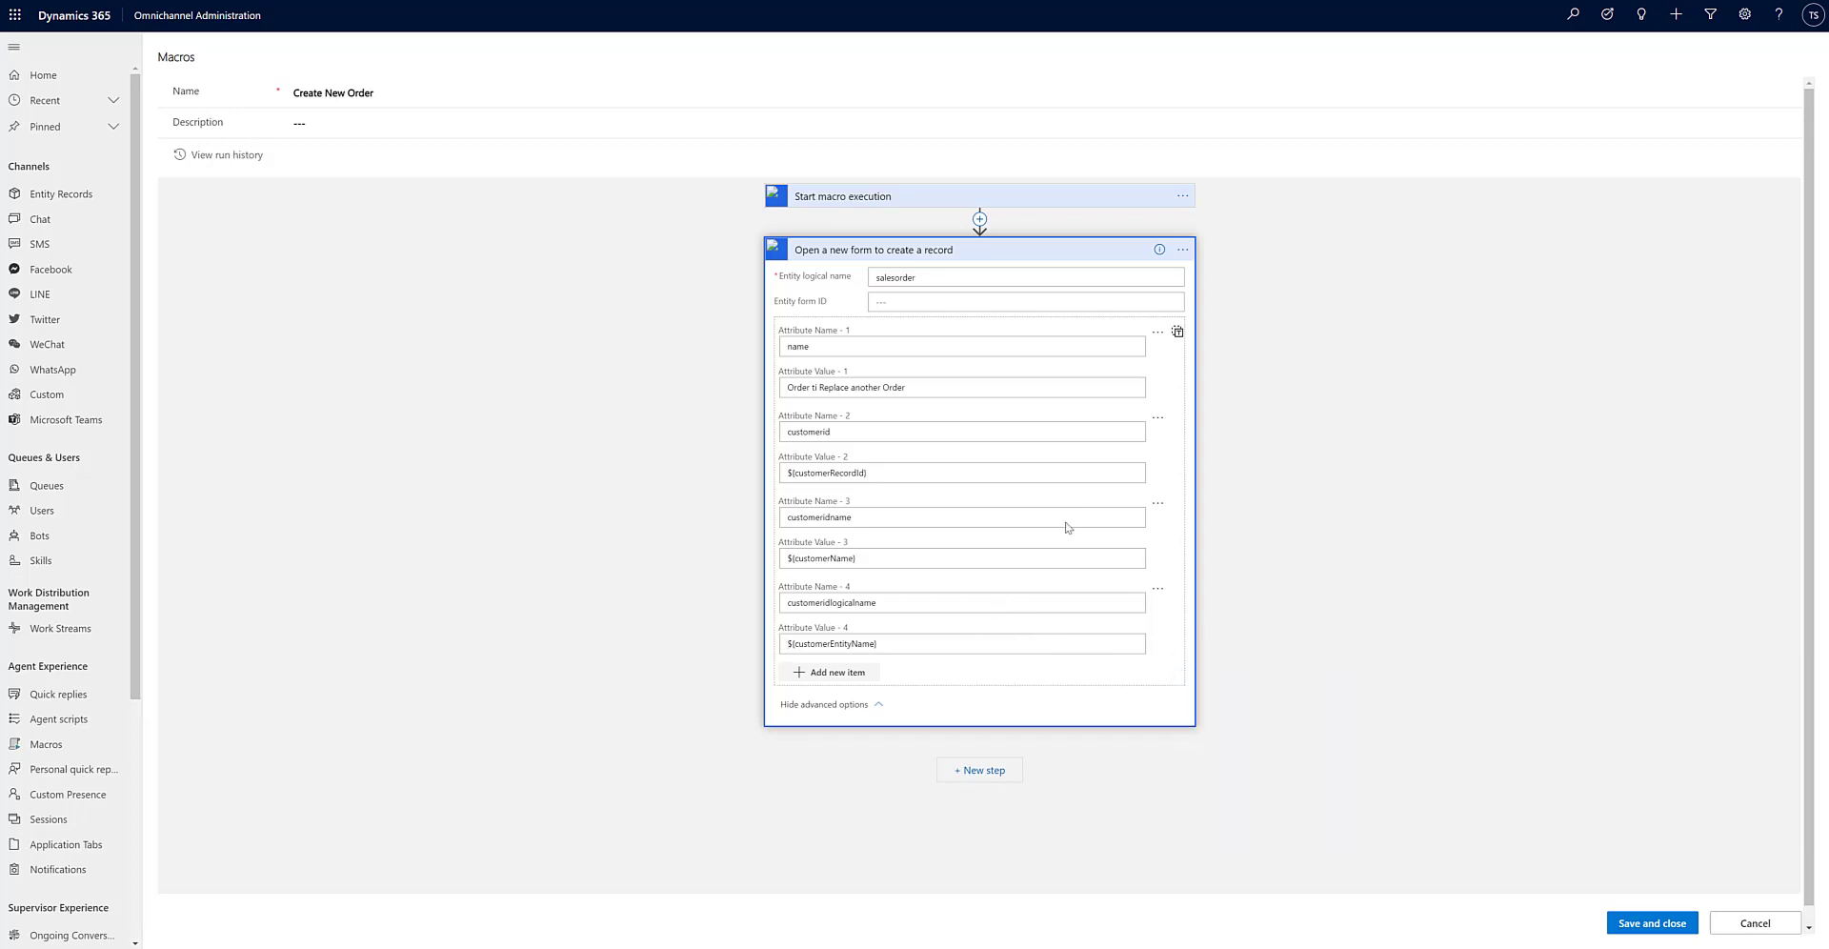
Save and close the Create New Order macro.
left_click(943, 685)
left_click(1328, 377)
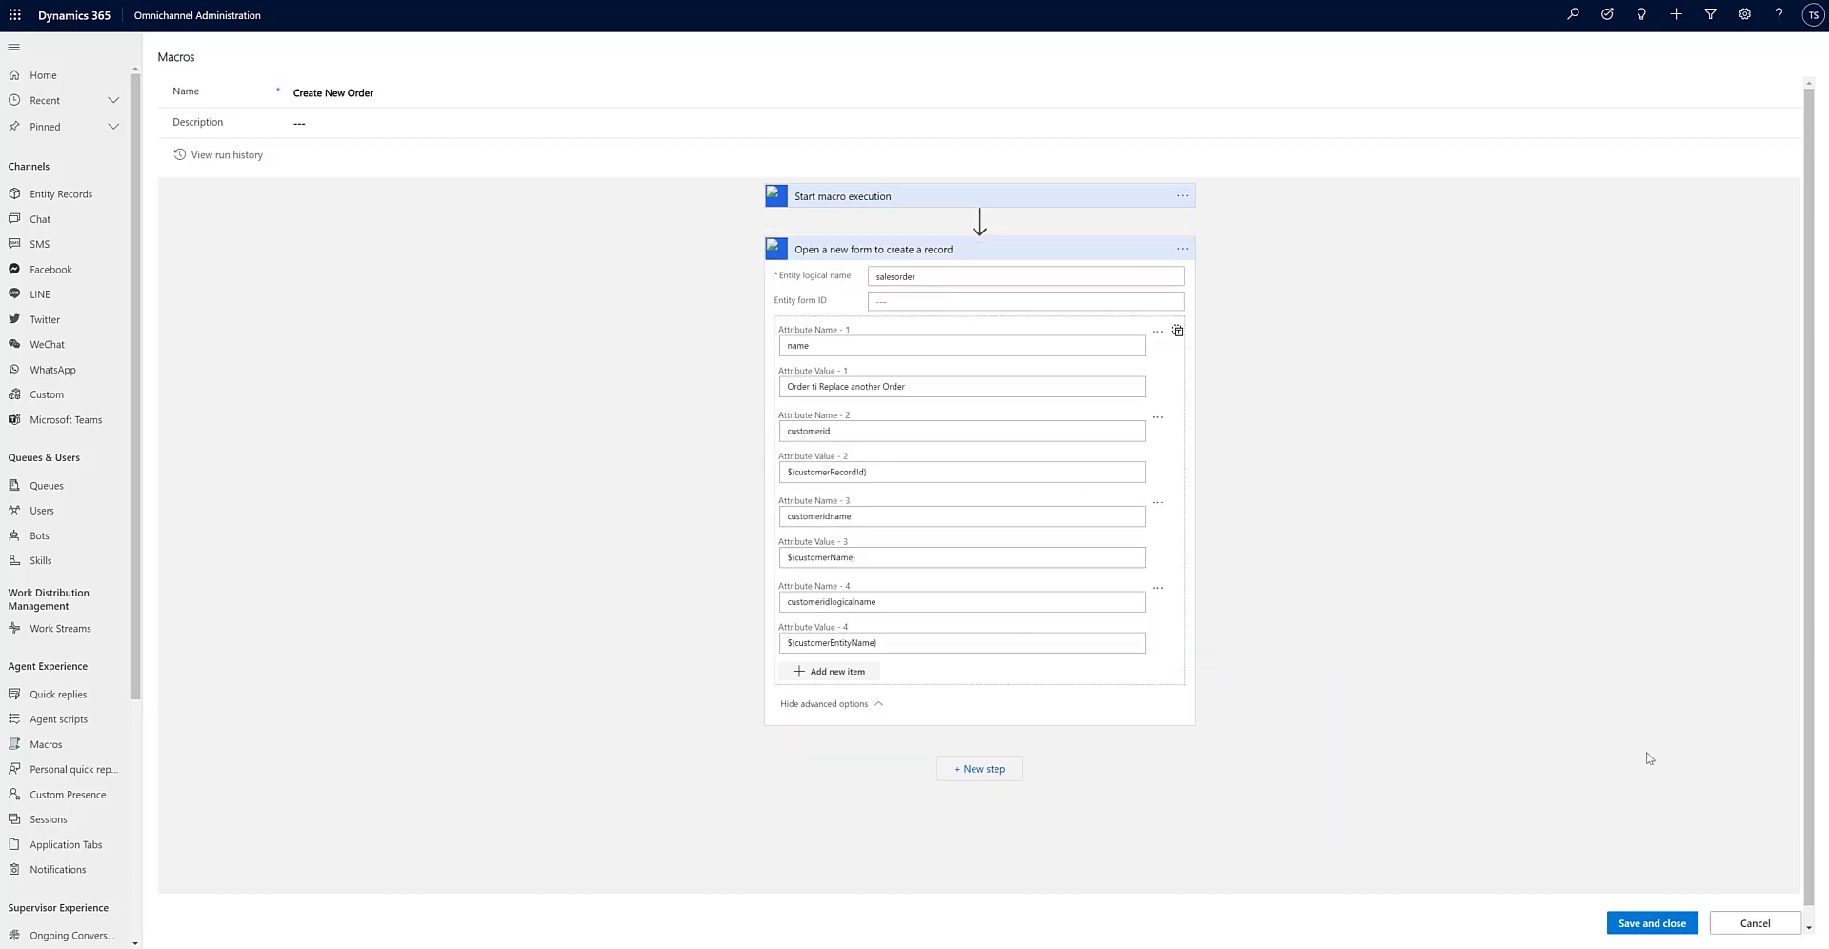
left_click(1672, 925)
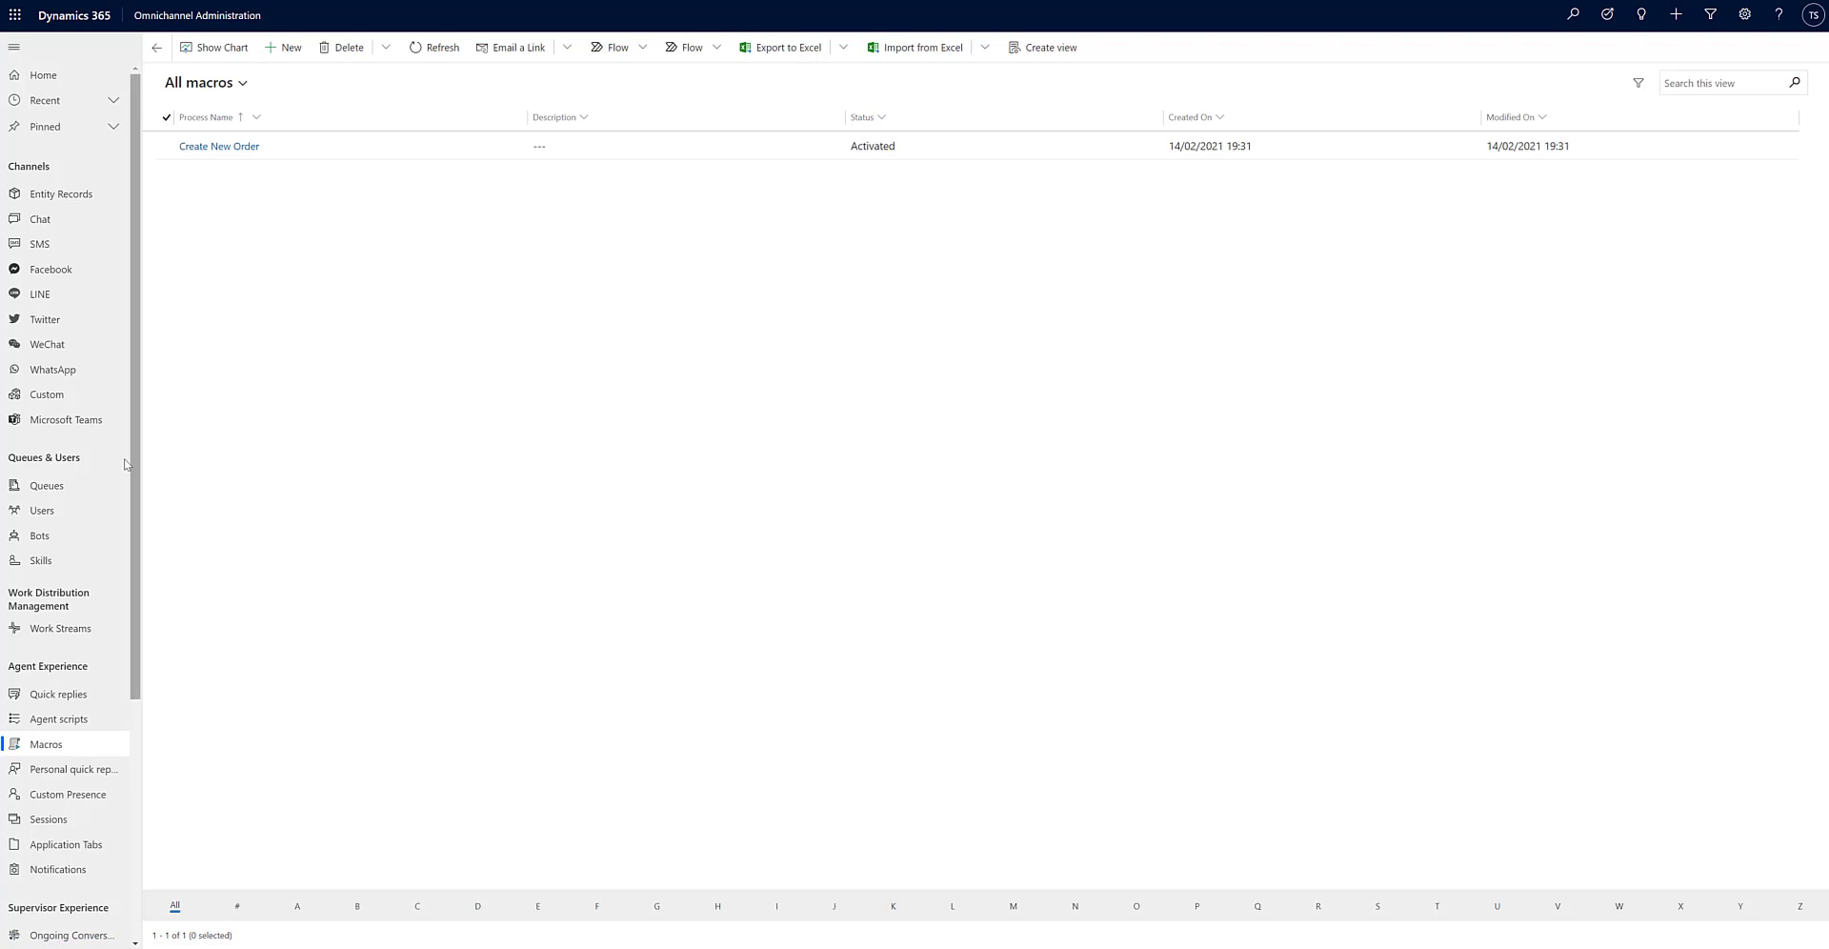
Create and save a new agent script named Order Script with the unique name tri_orderscript.
left_click(76, 721)
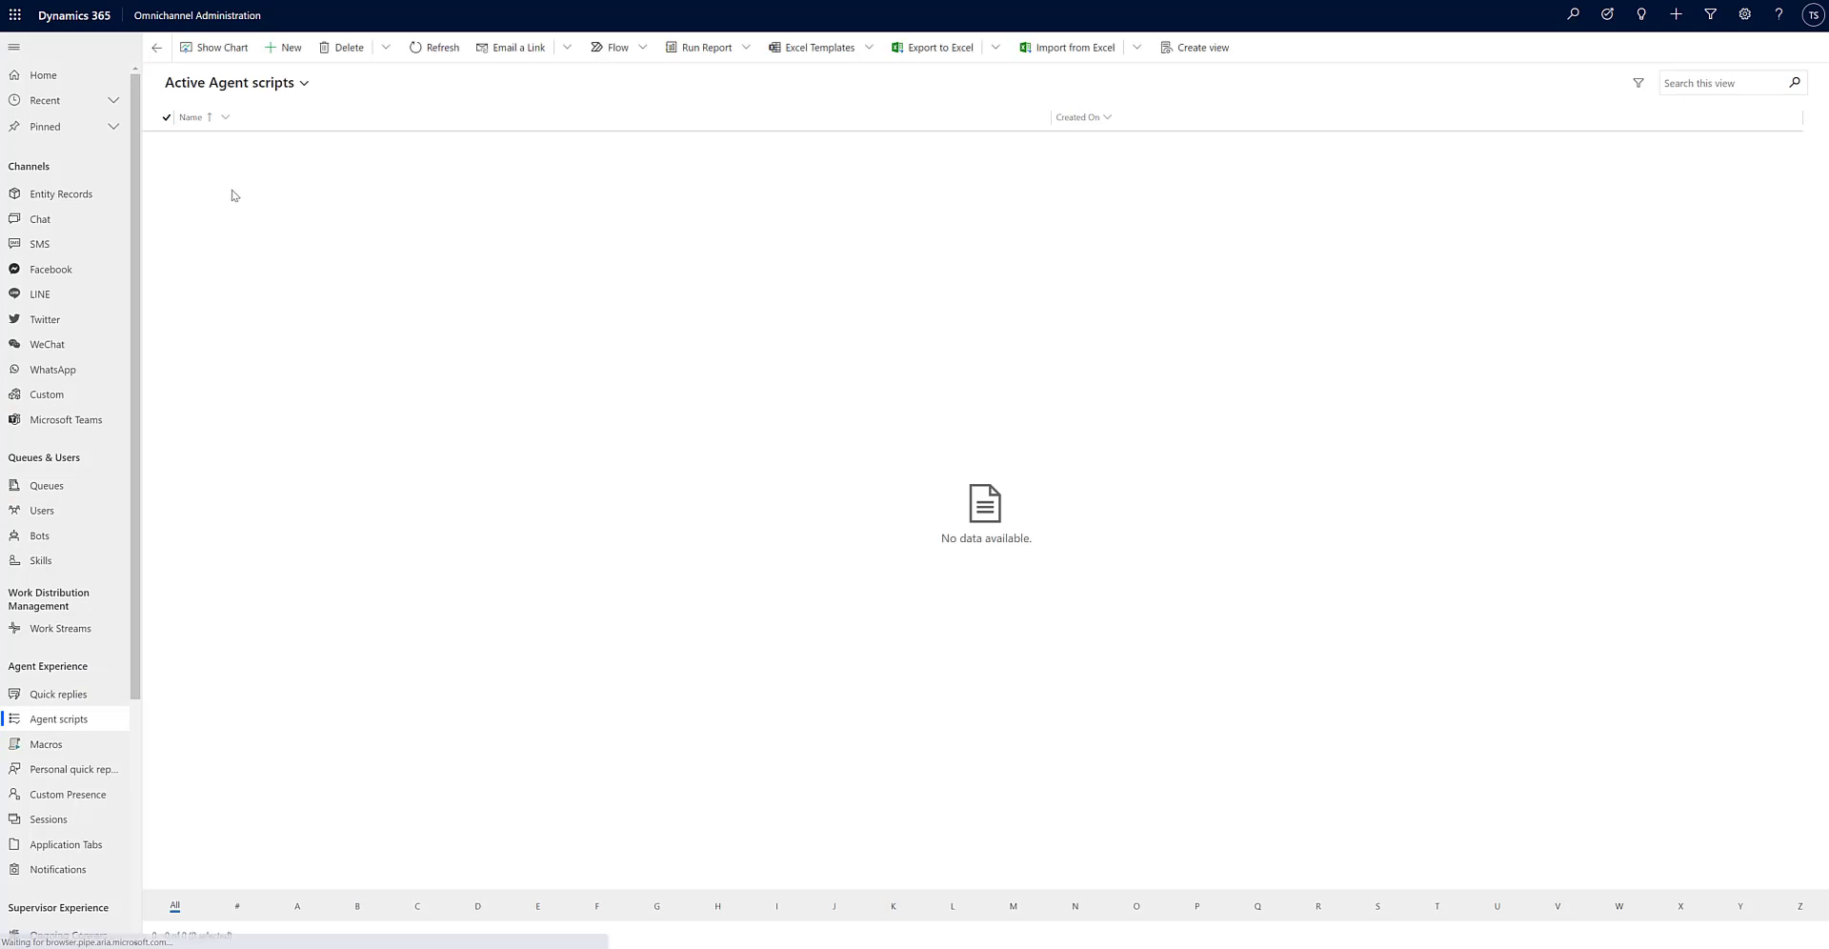
left_click(285, 48)
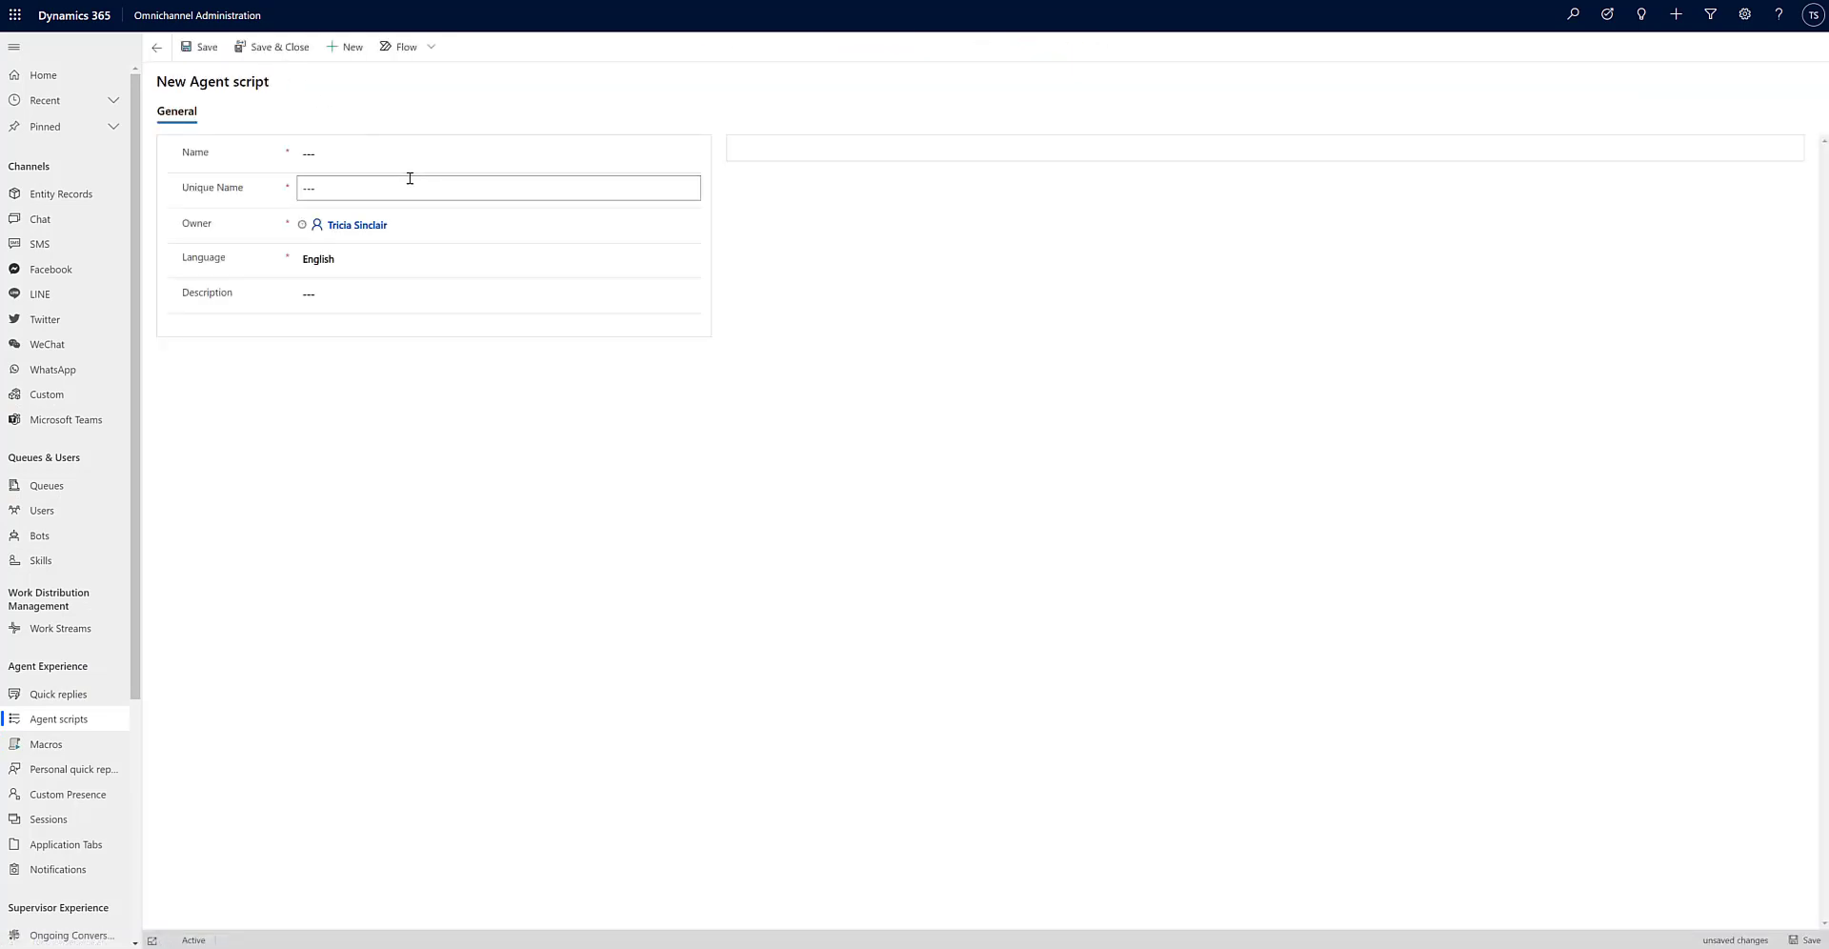
left_click(403, 158)
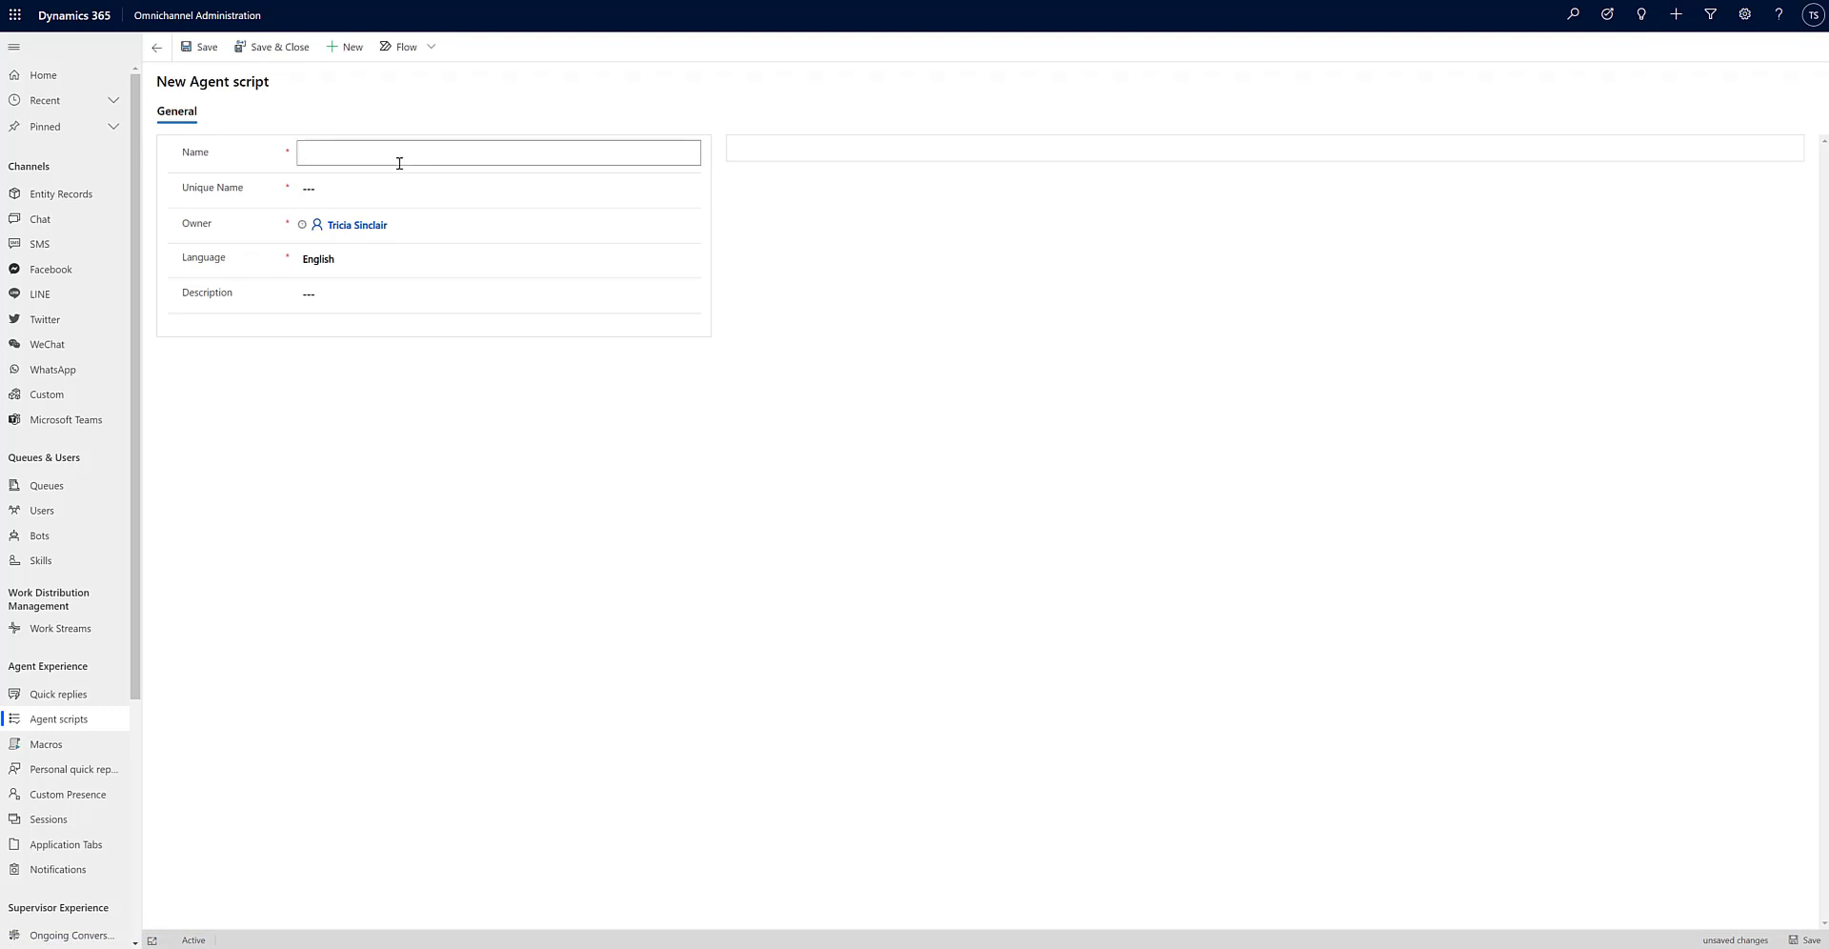
type("Order Script")
left_click(329, 187)
type("tr")
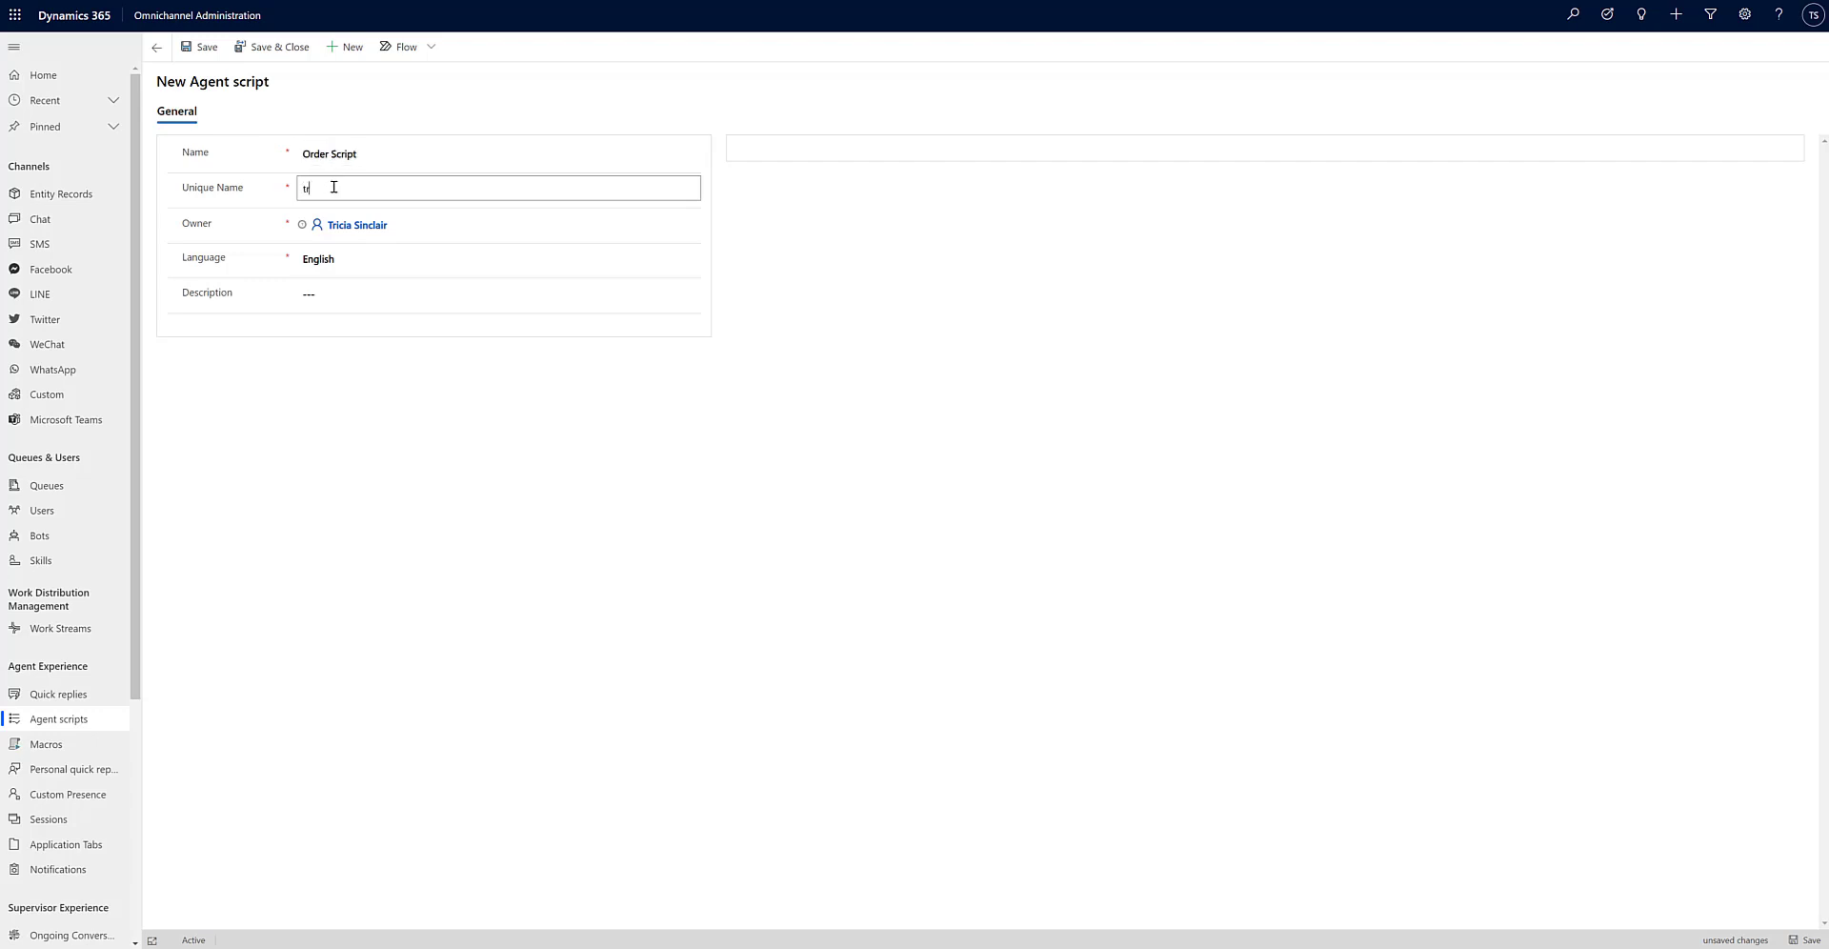
type("i_orderscript")
left_click(331, 347)
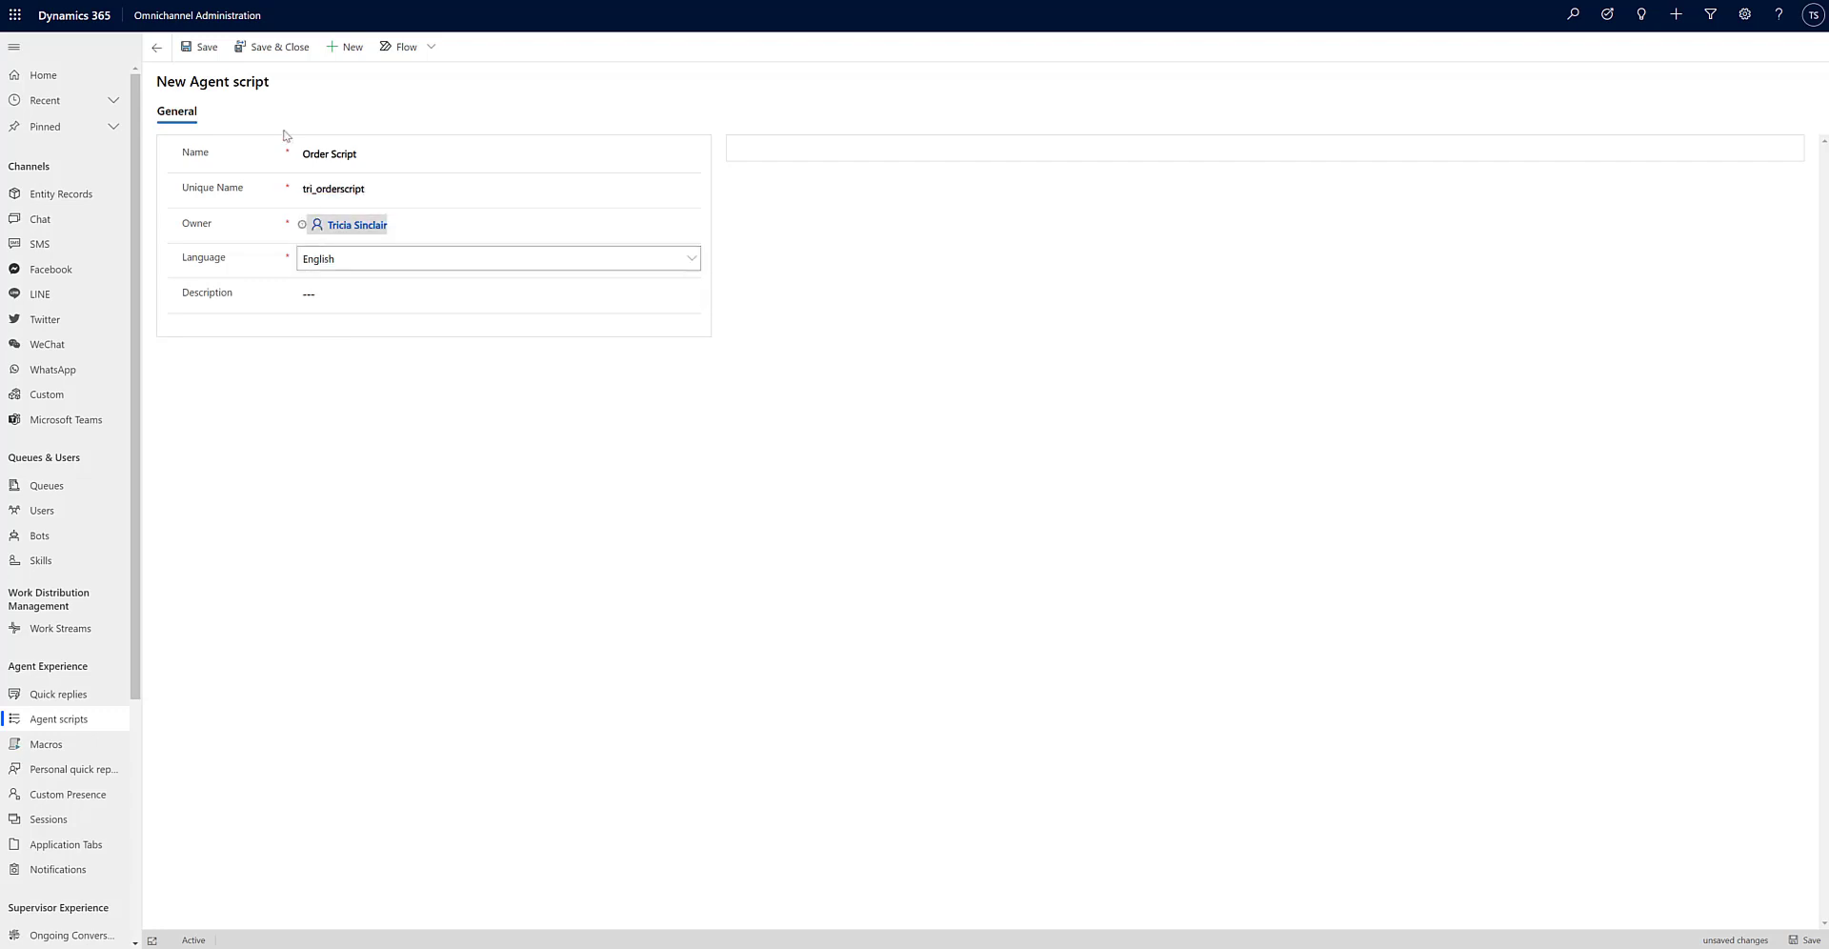
left_click(205, 50)
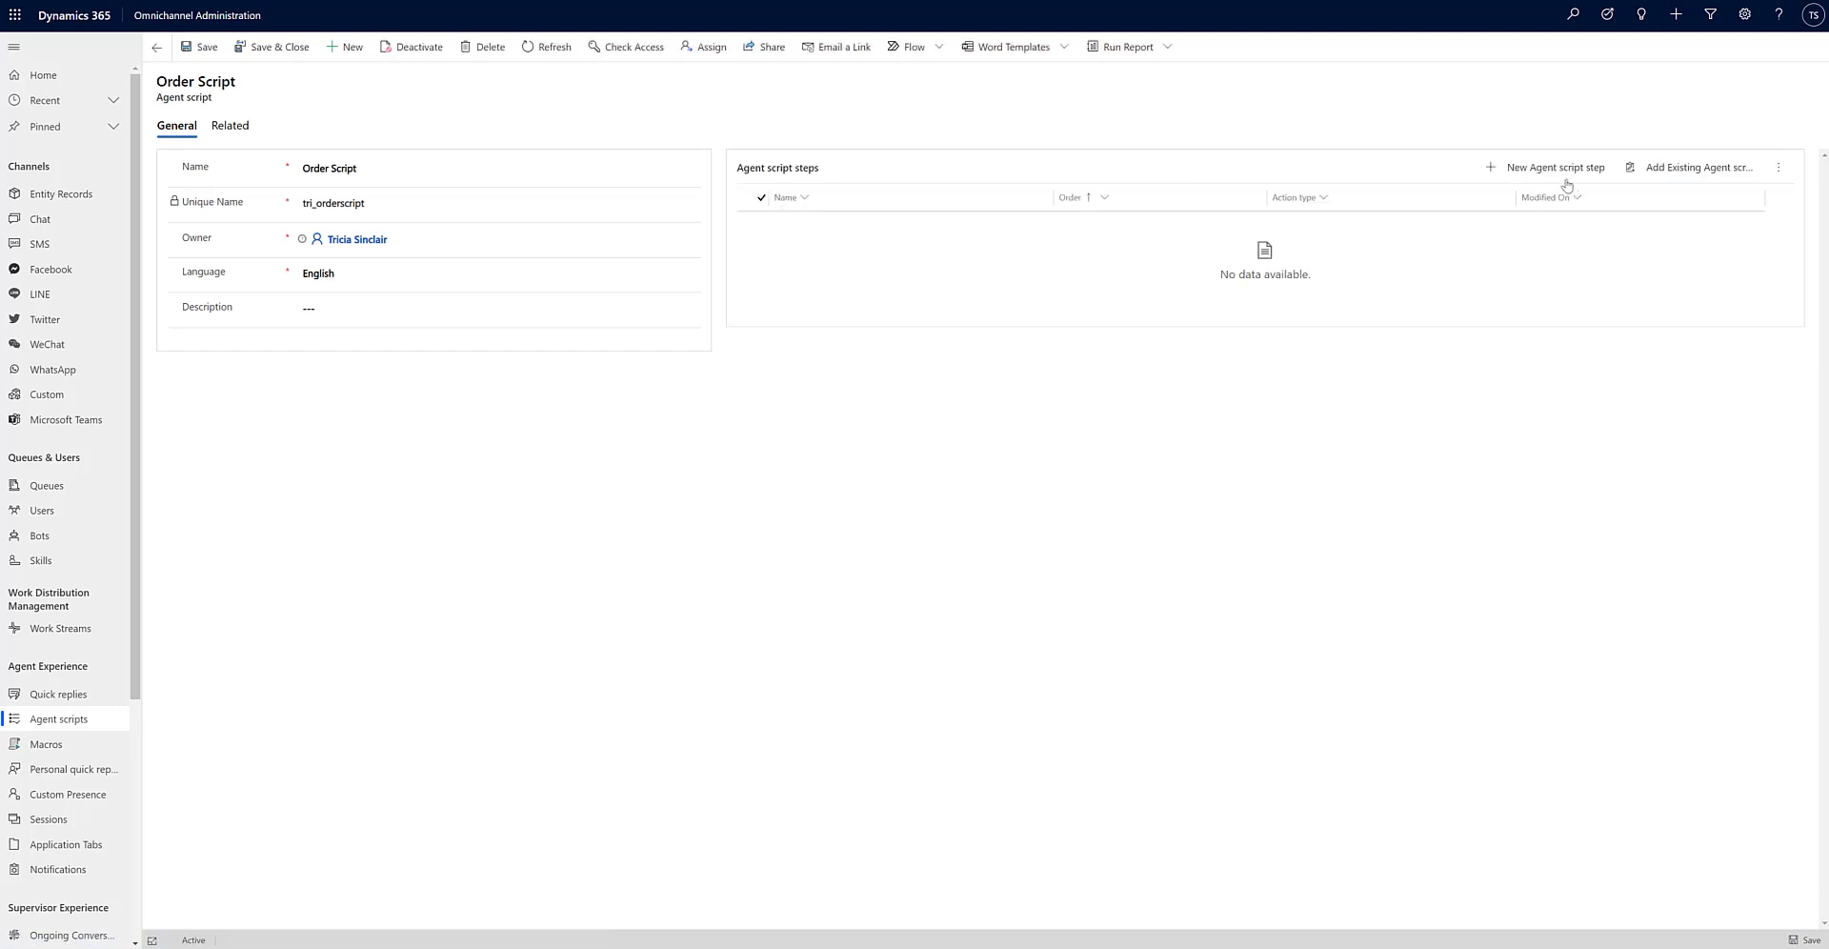
Add a script step named Order Issue with unique name tri_orderissue, order 1 and action type Text.
left_click(1538, 171)
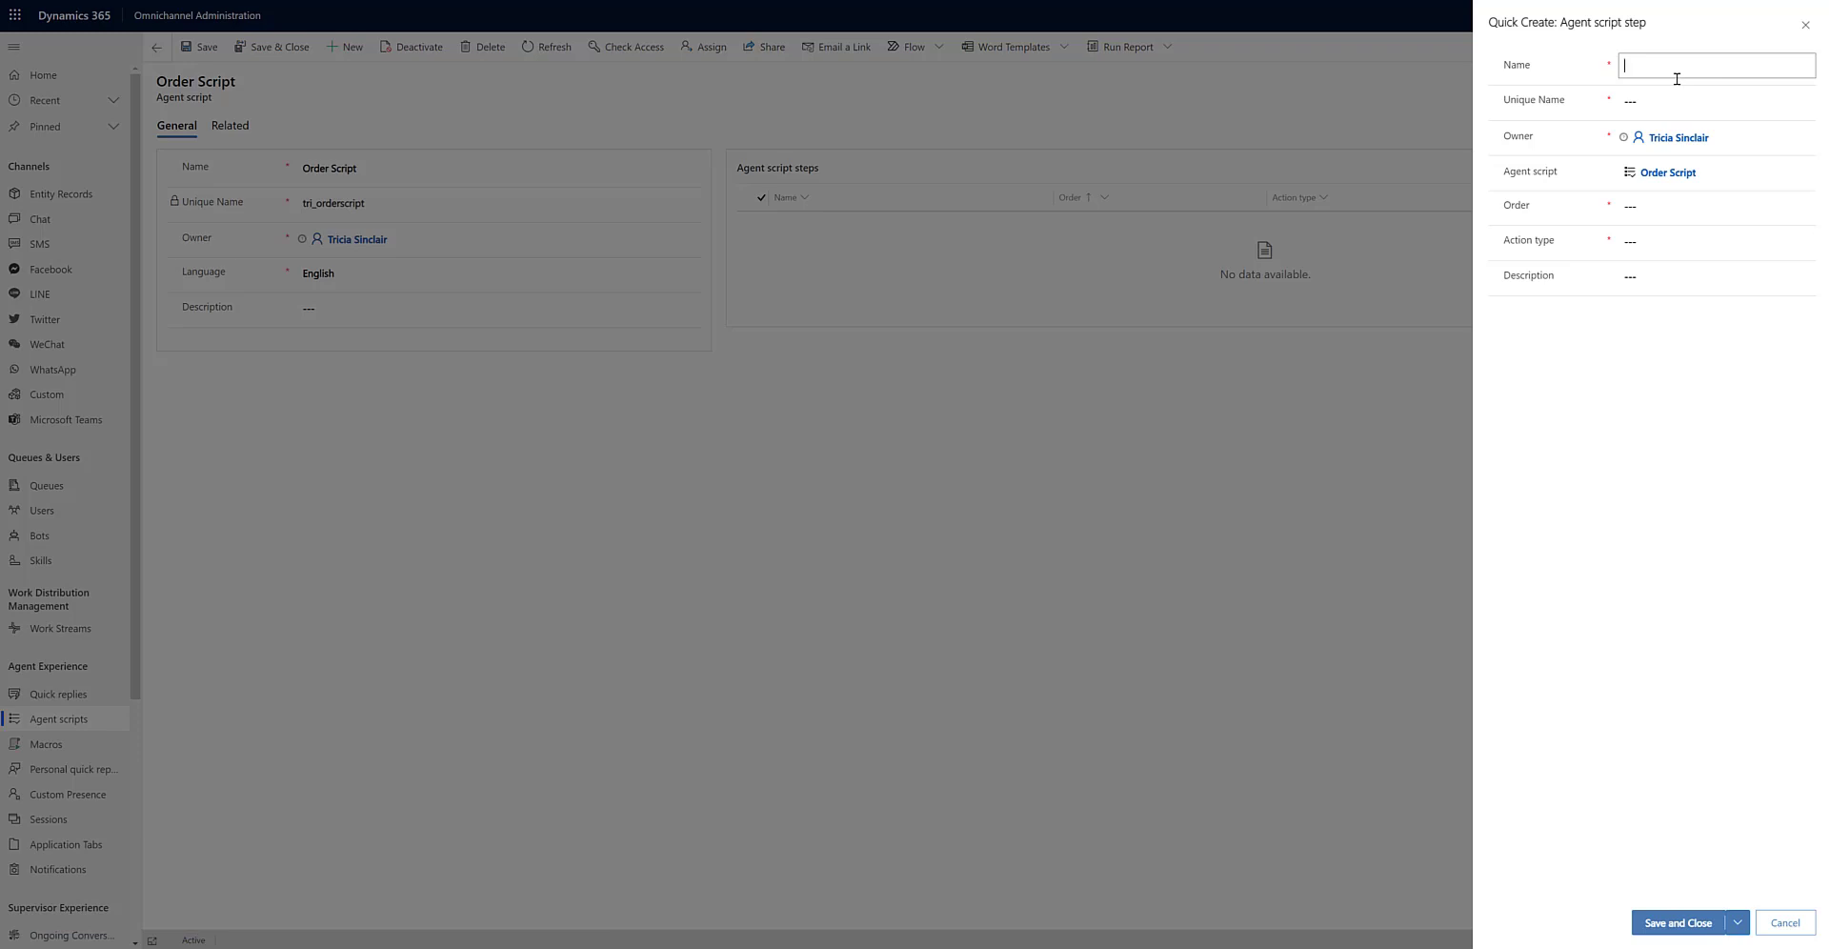
type("Order Issue")
left_click(1688, 99)
type("t")
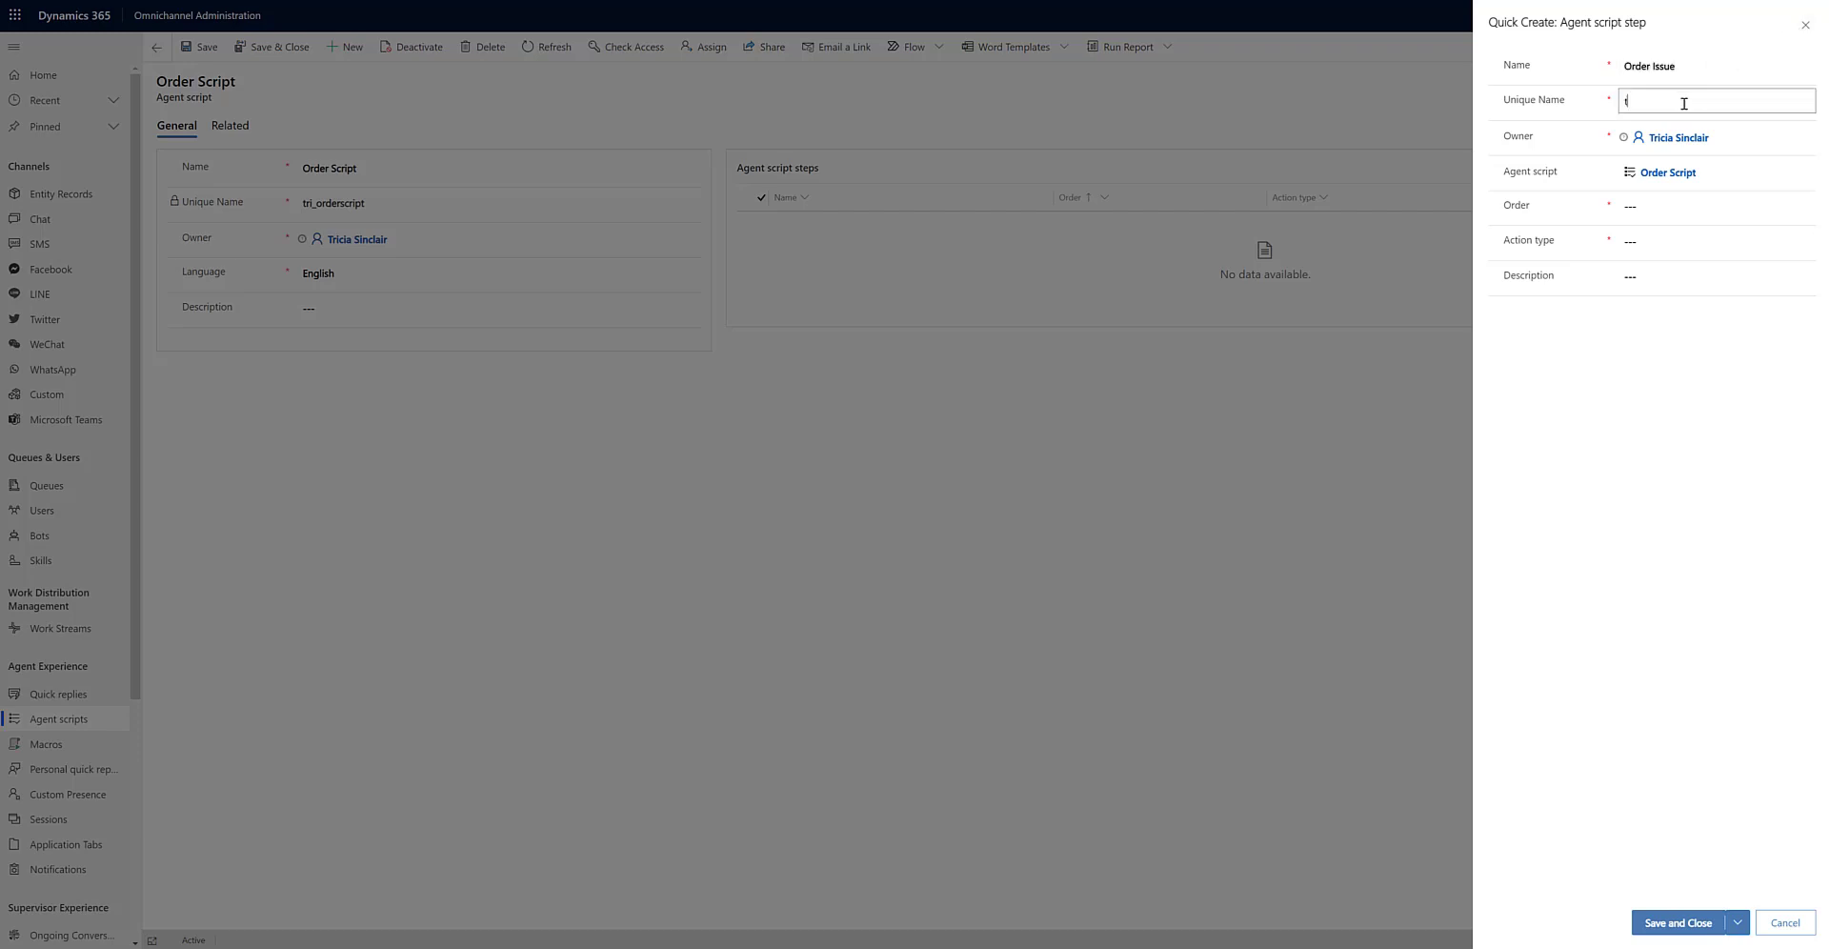
type("ri_orderissue")
left_click(1657, 205)
type("1")
left_click(1657, 238)
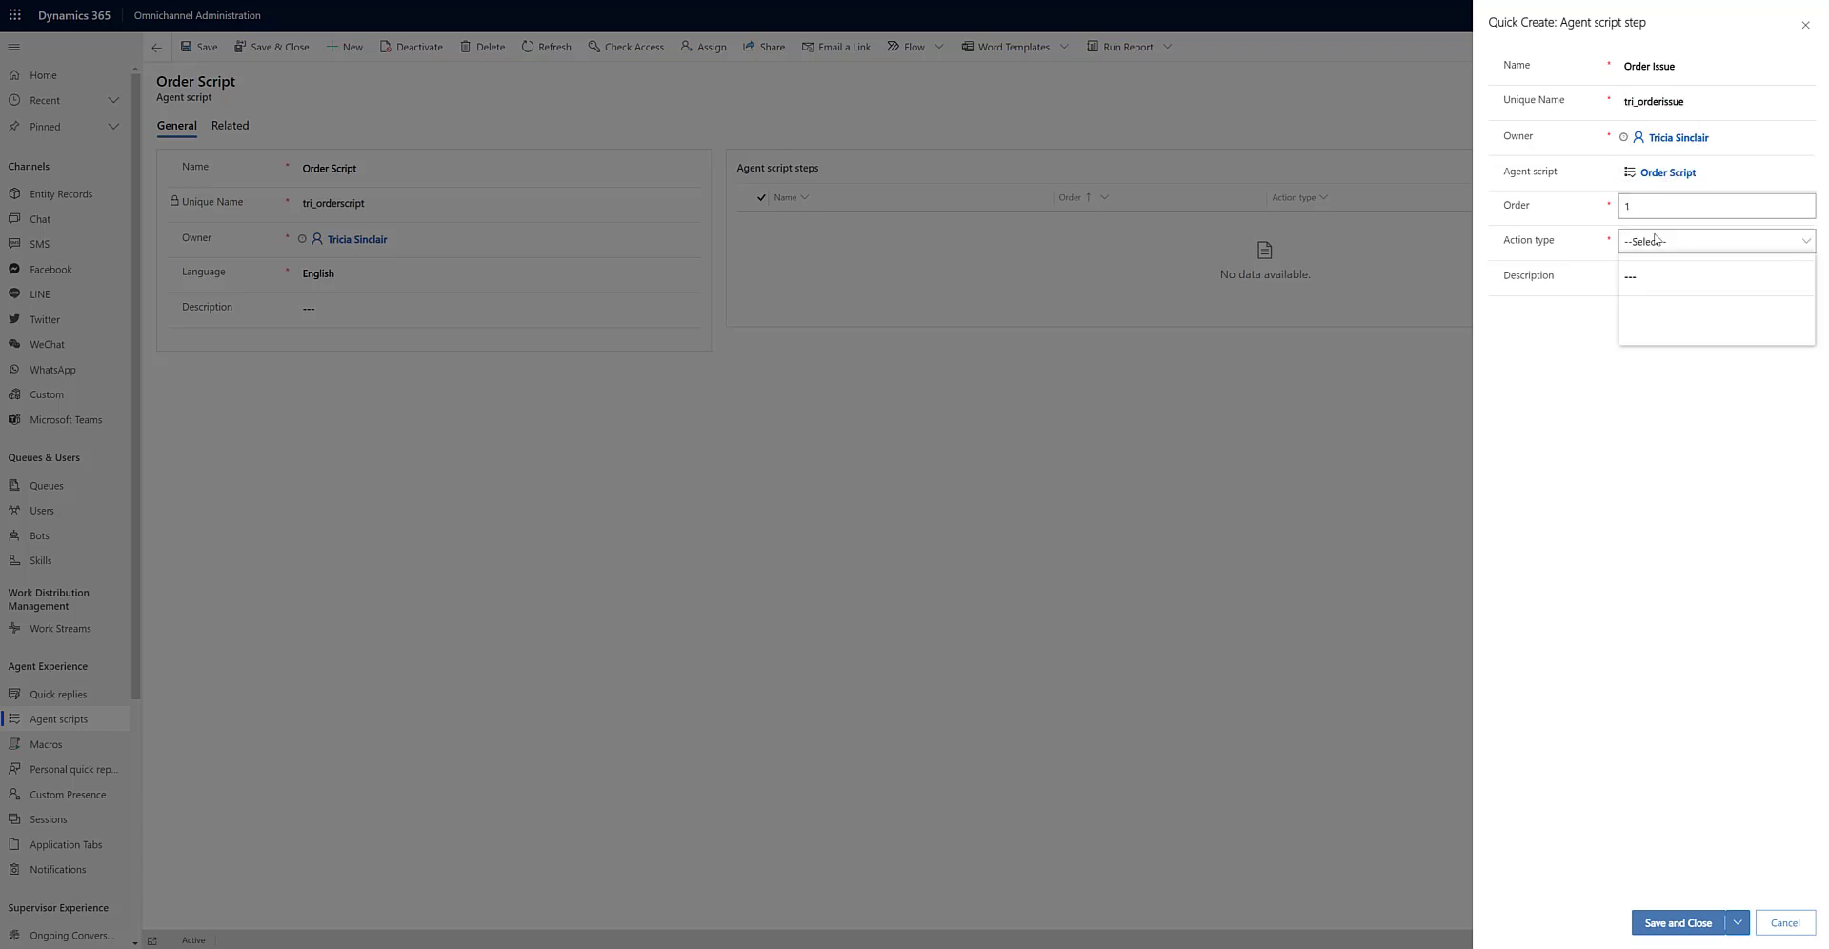
left_click(1649, 279)
Enter text instructions to identify the customer's issue, listing Missing Item and Missing Delivery, and save the Order Issue step.
left_click(1648, 277)
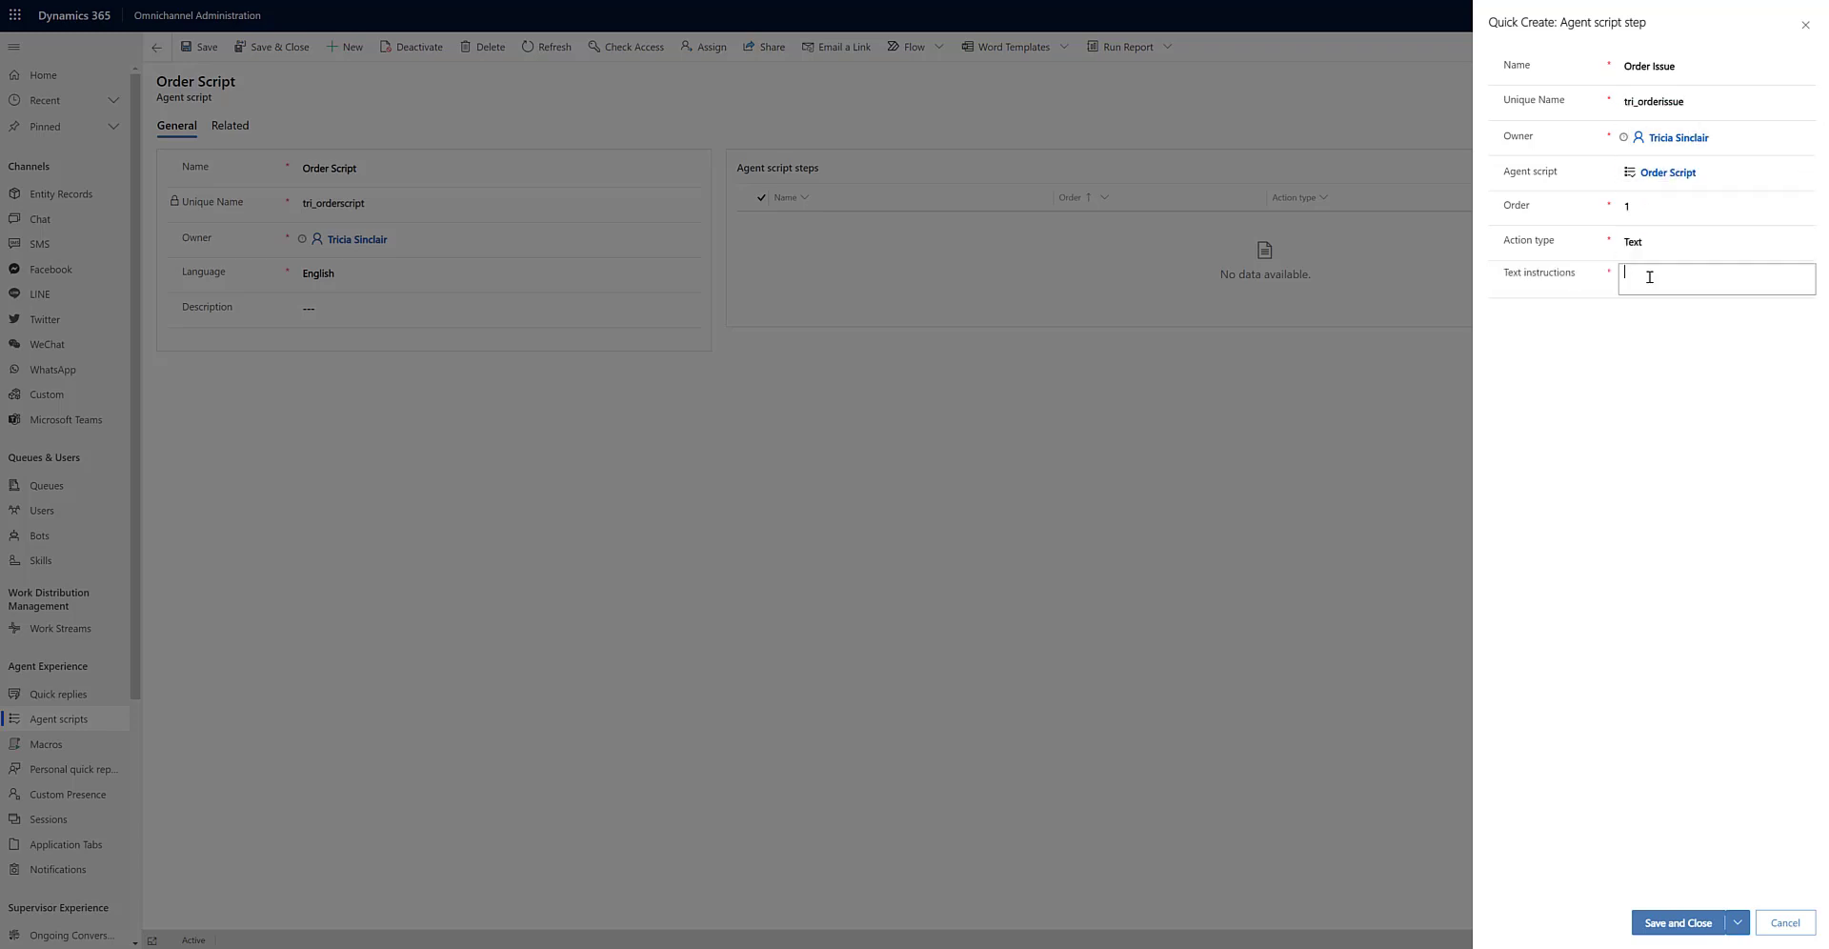
type("Identify c")
type("ustomer")
type("s issue")
type(" Missing")
type(" Item")
key("Return")
type("0")
type(" Missing")
type(" Del")
type("ivery")
key("Return")
left_click(1679, 922)
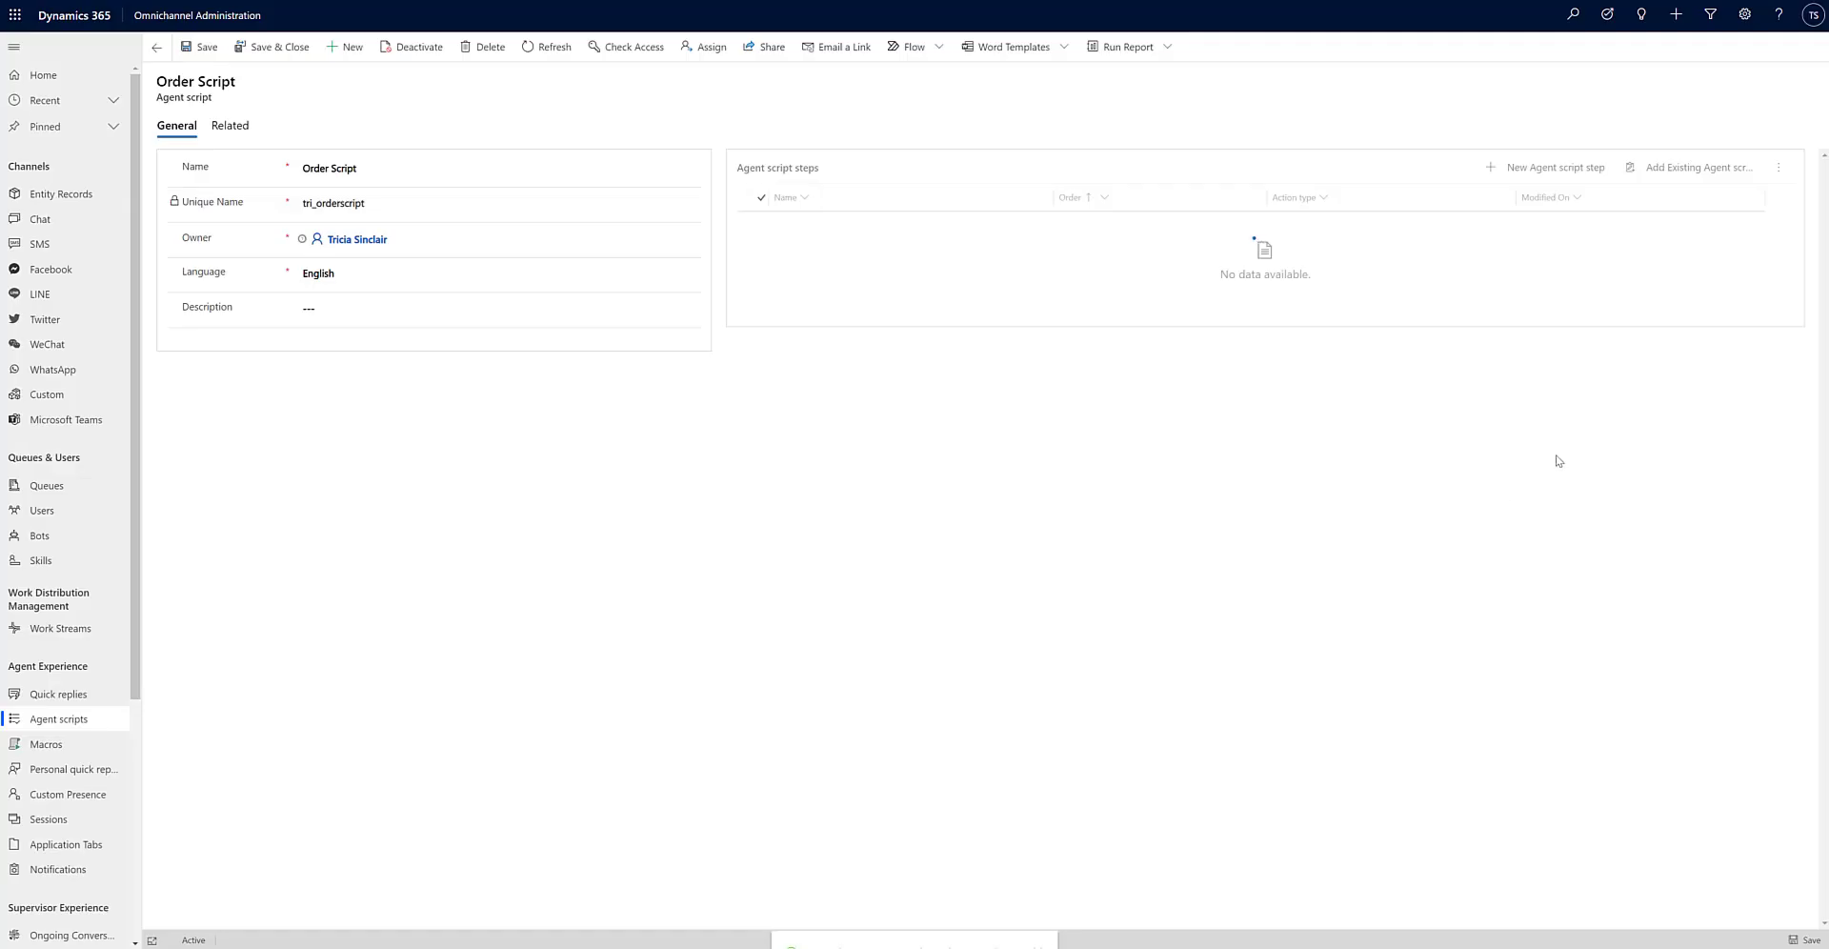
Add a second script step named Resend Order with unique name tri_order and order 2.
left_click(1571, 169)
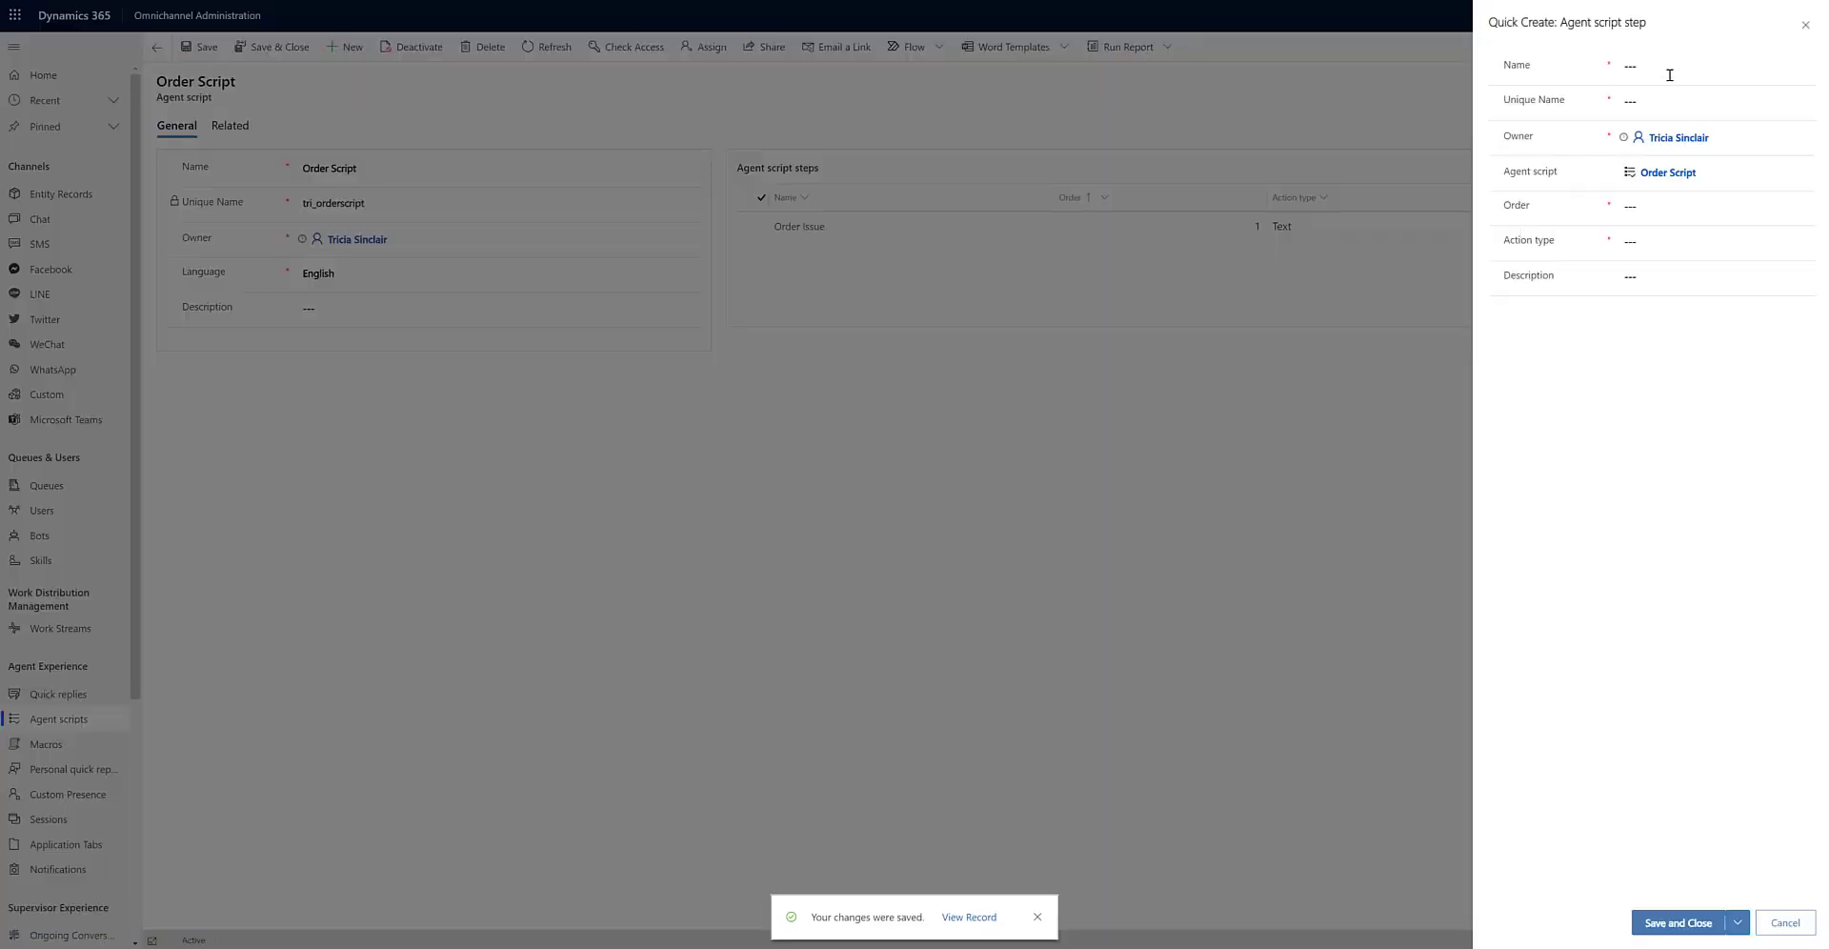
left_click(1670, 65)
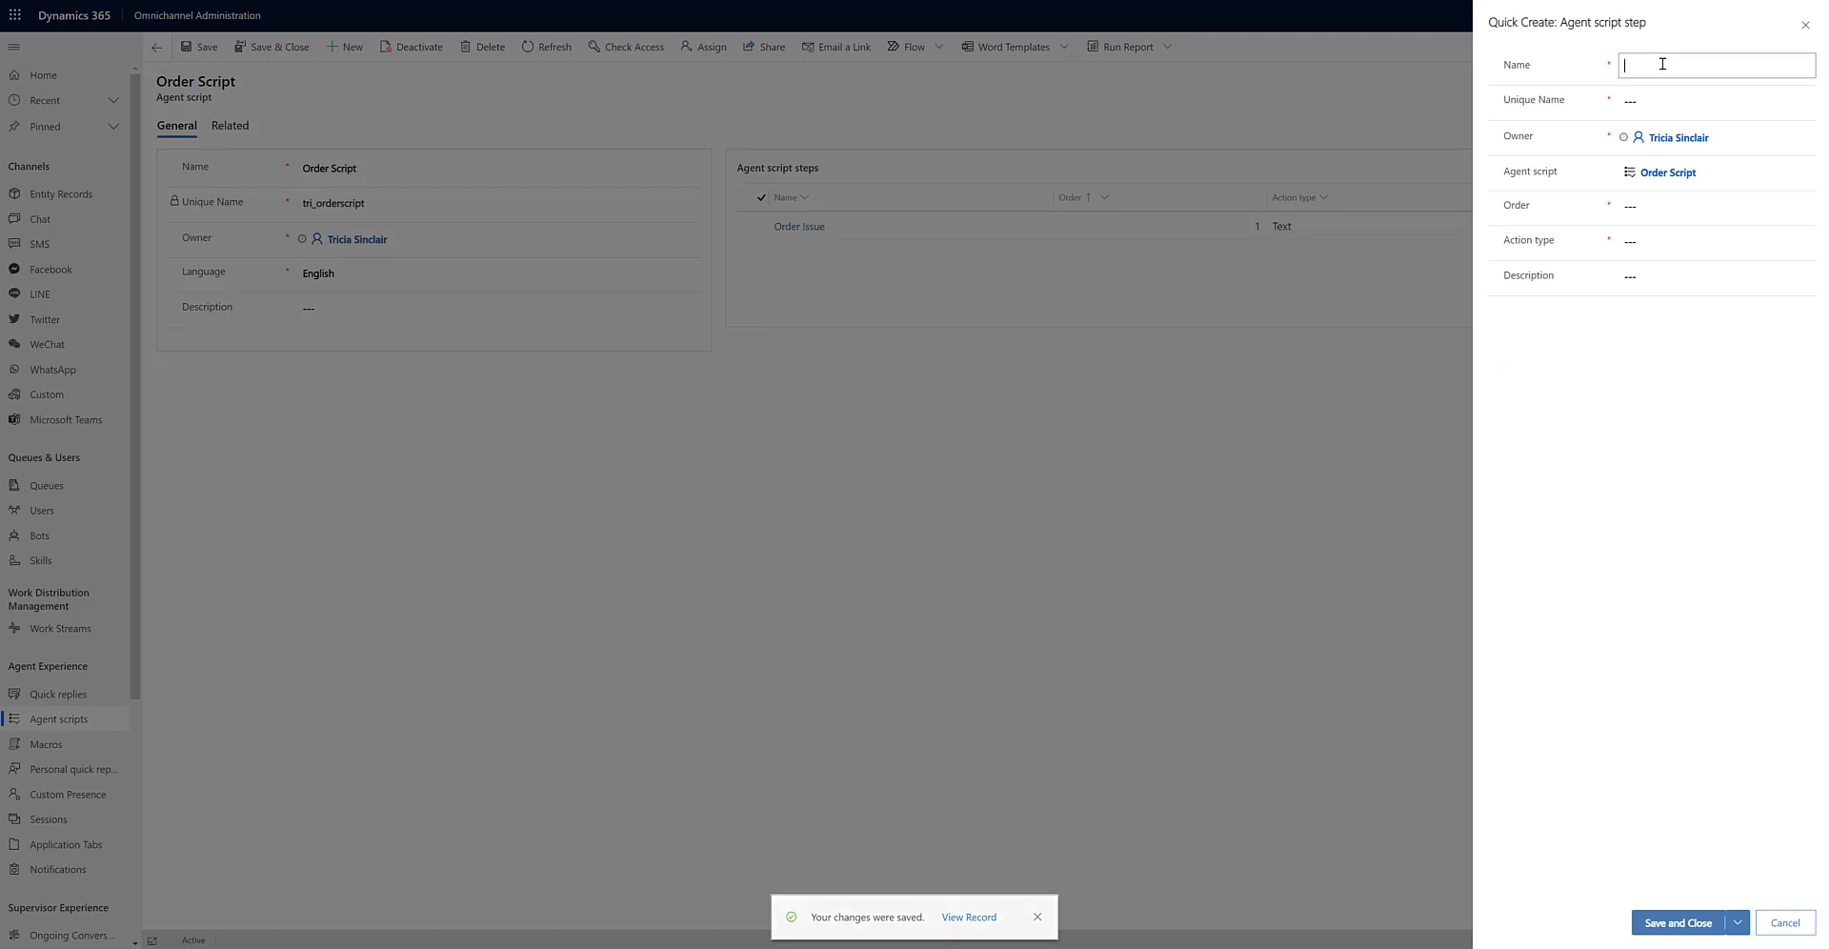
type("Resend Order")
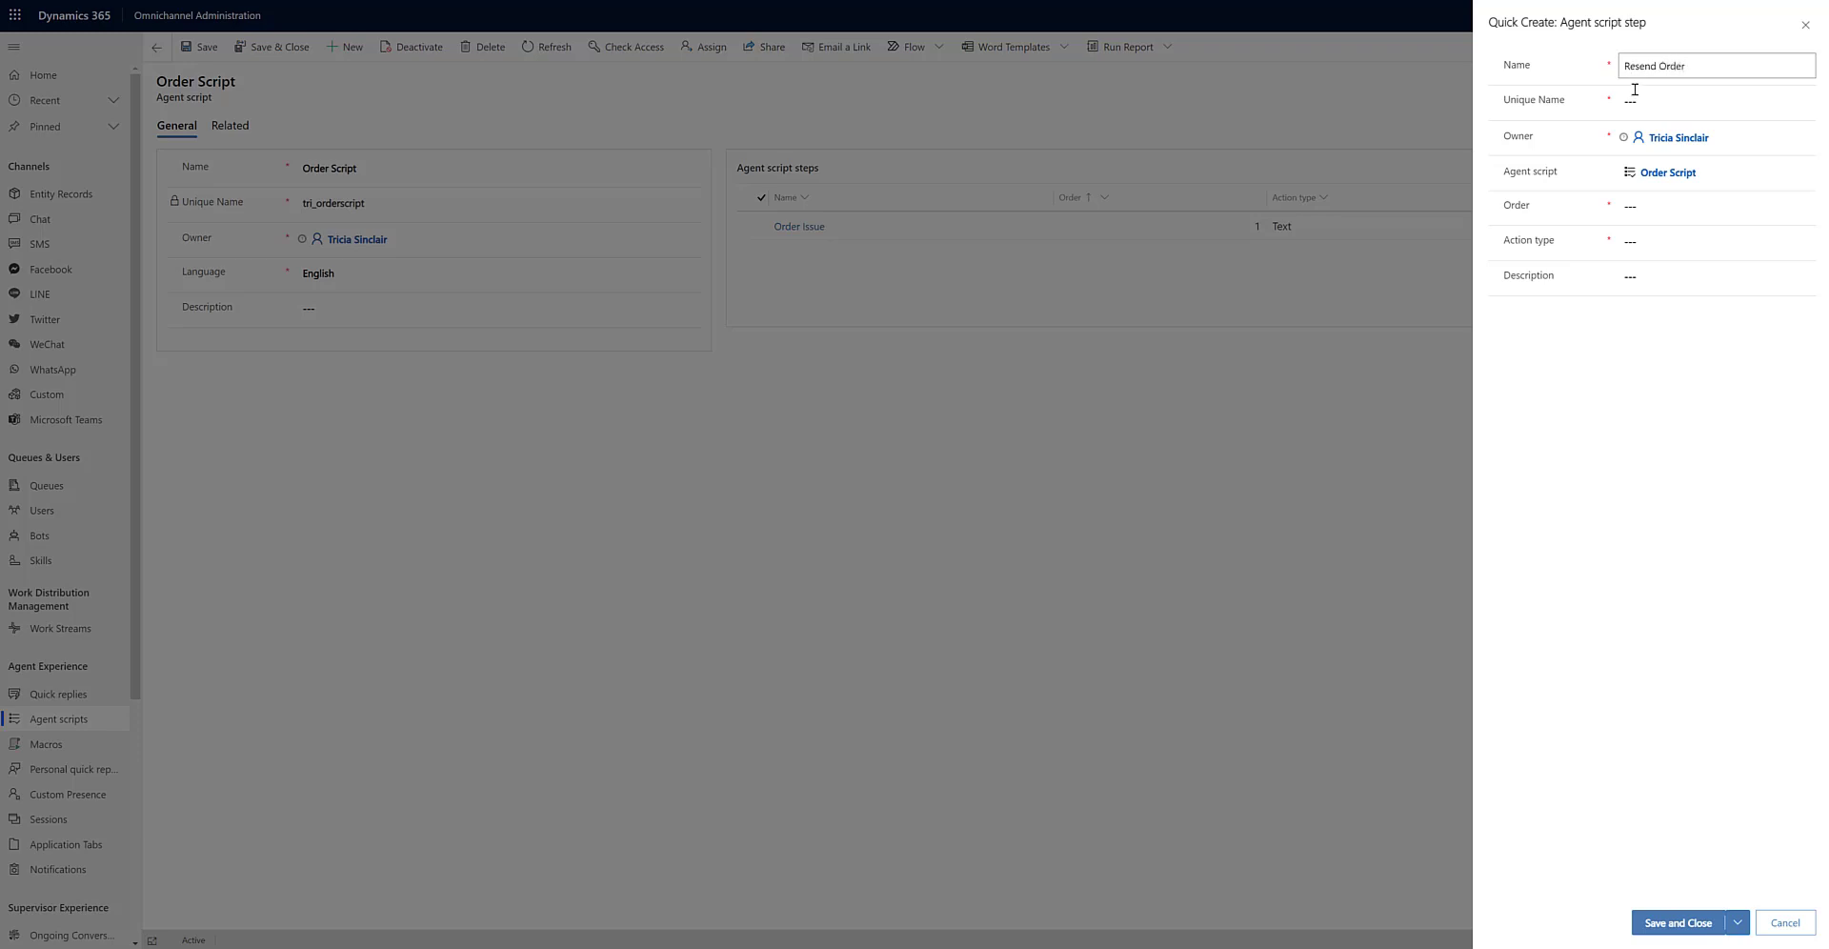
left_click(1644, 102)
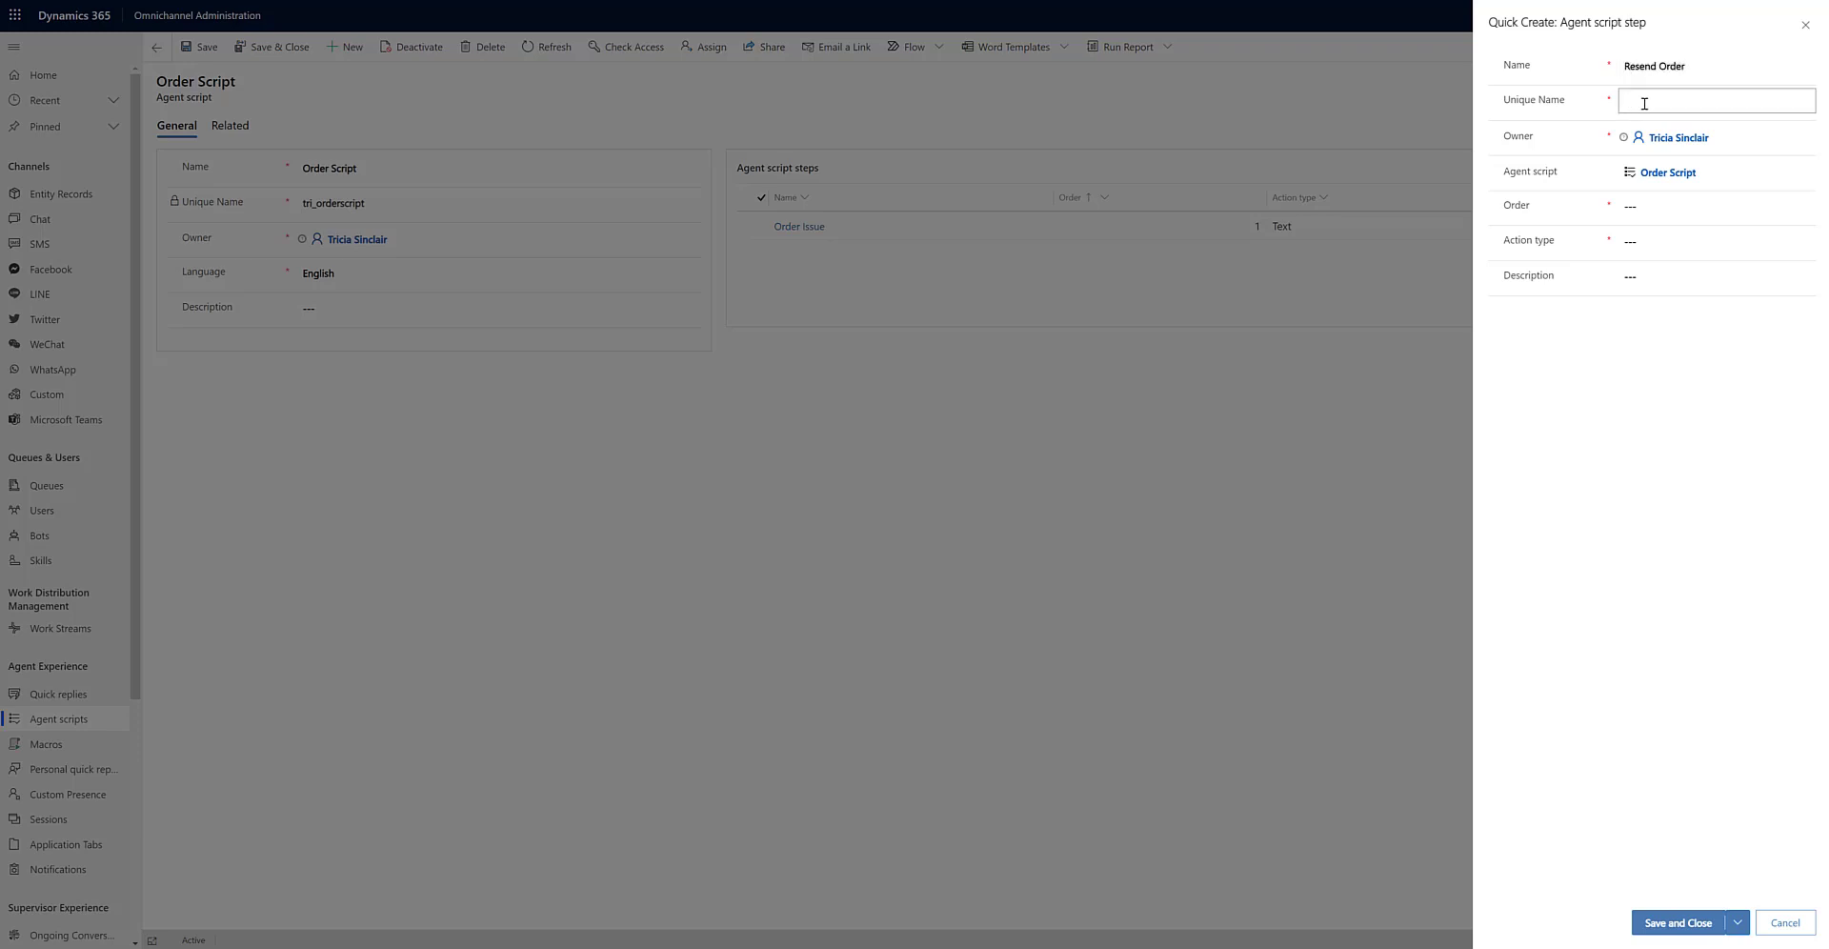
left_click(1675, 198)
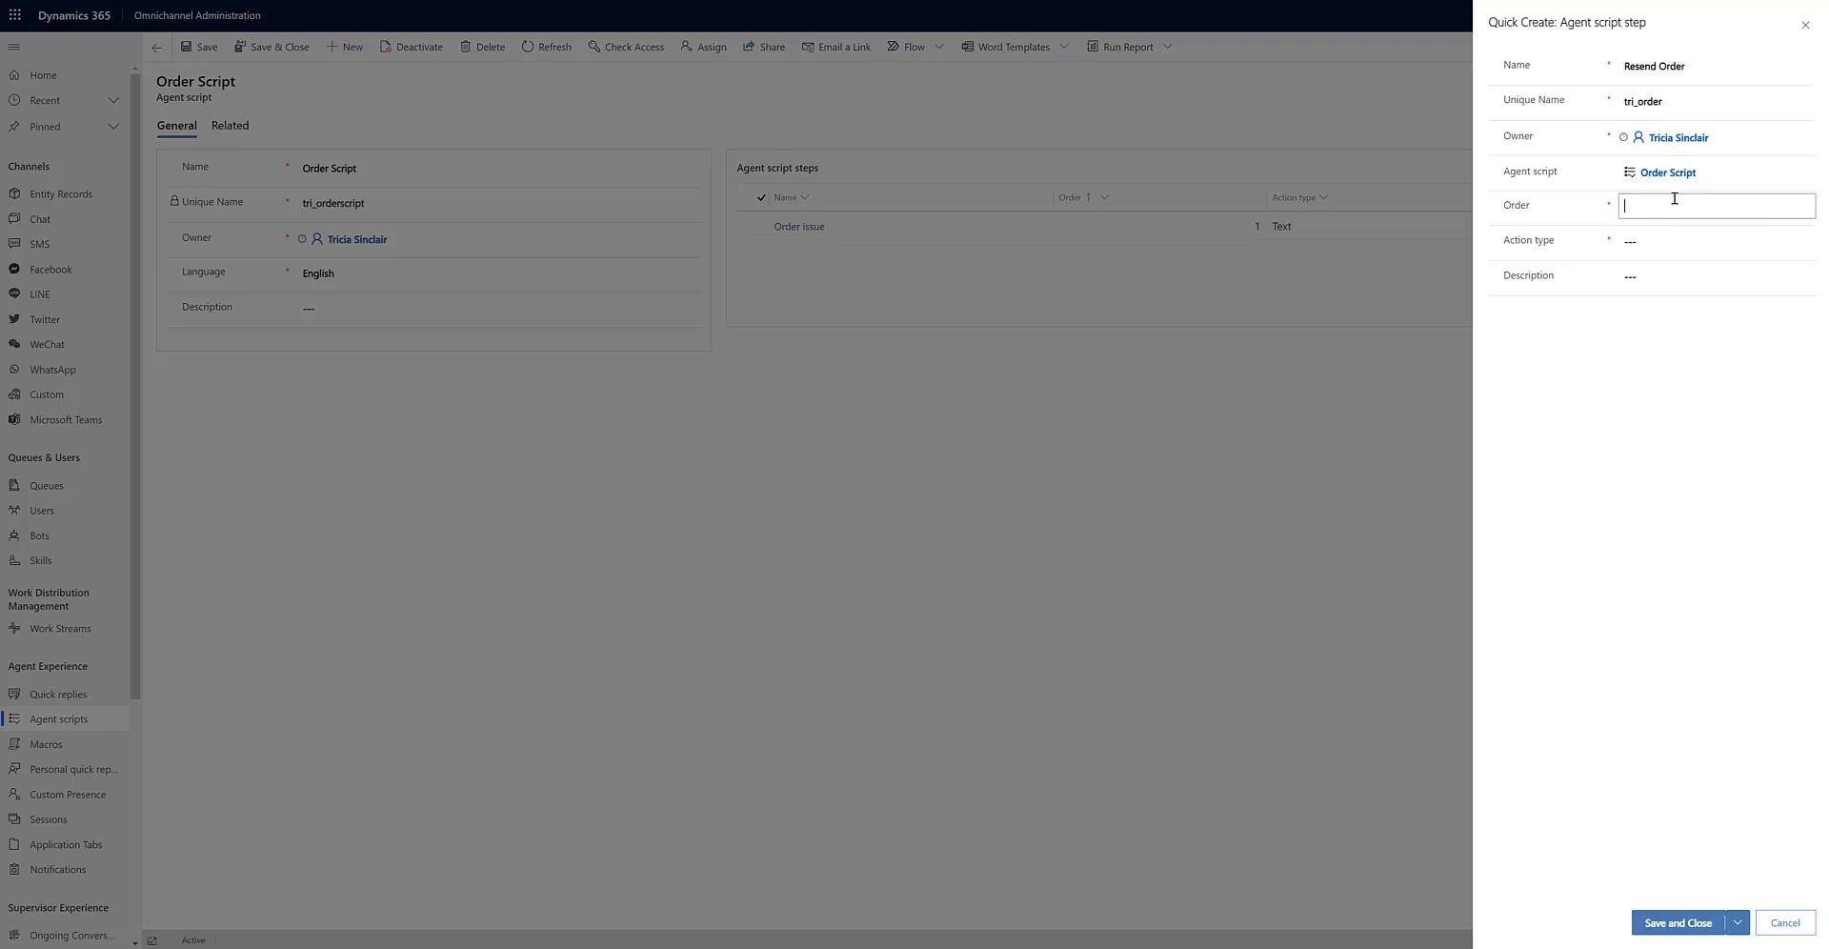
type("2")
Give the Resend Order step the action type Macro with Create New Order as target macro, and save it.
left_click(1674, 248)
left_click(1664, 310)
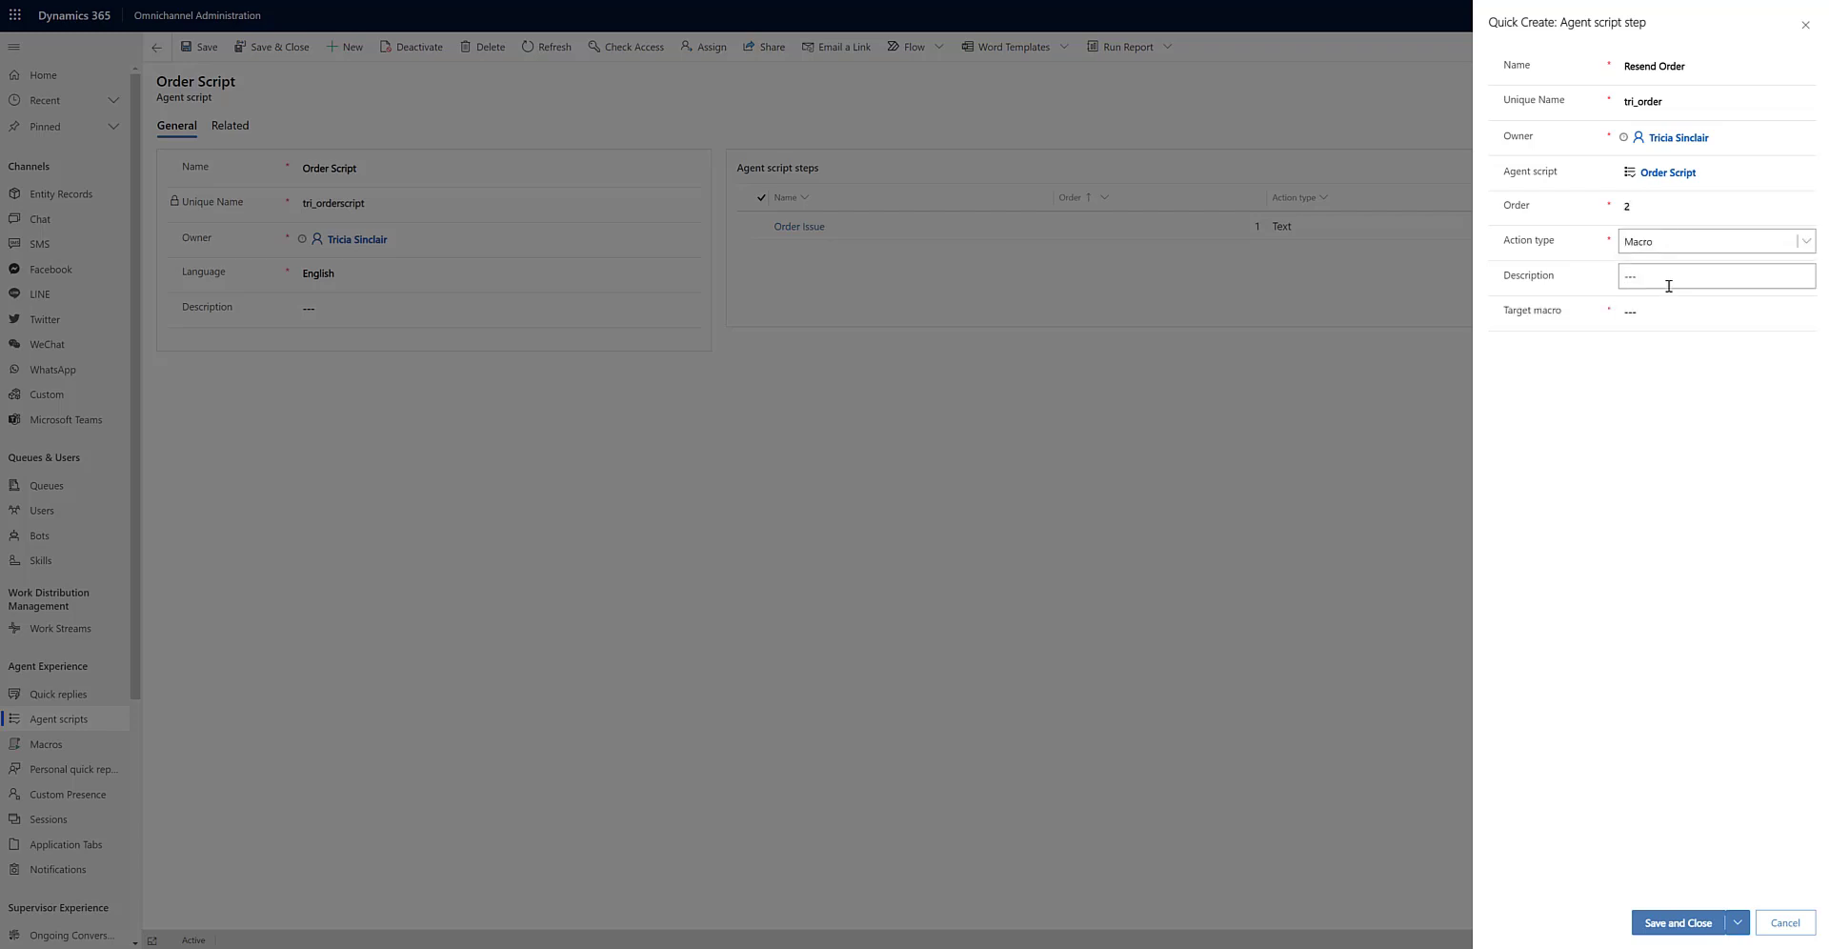
left_click(1665, 312)
left_click(1802, 311)
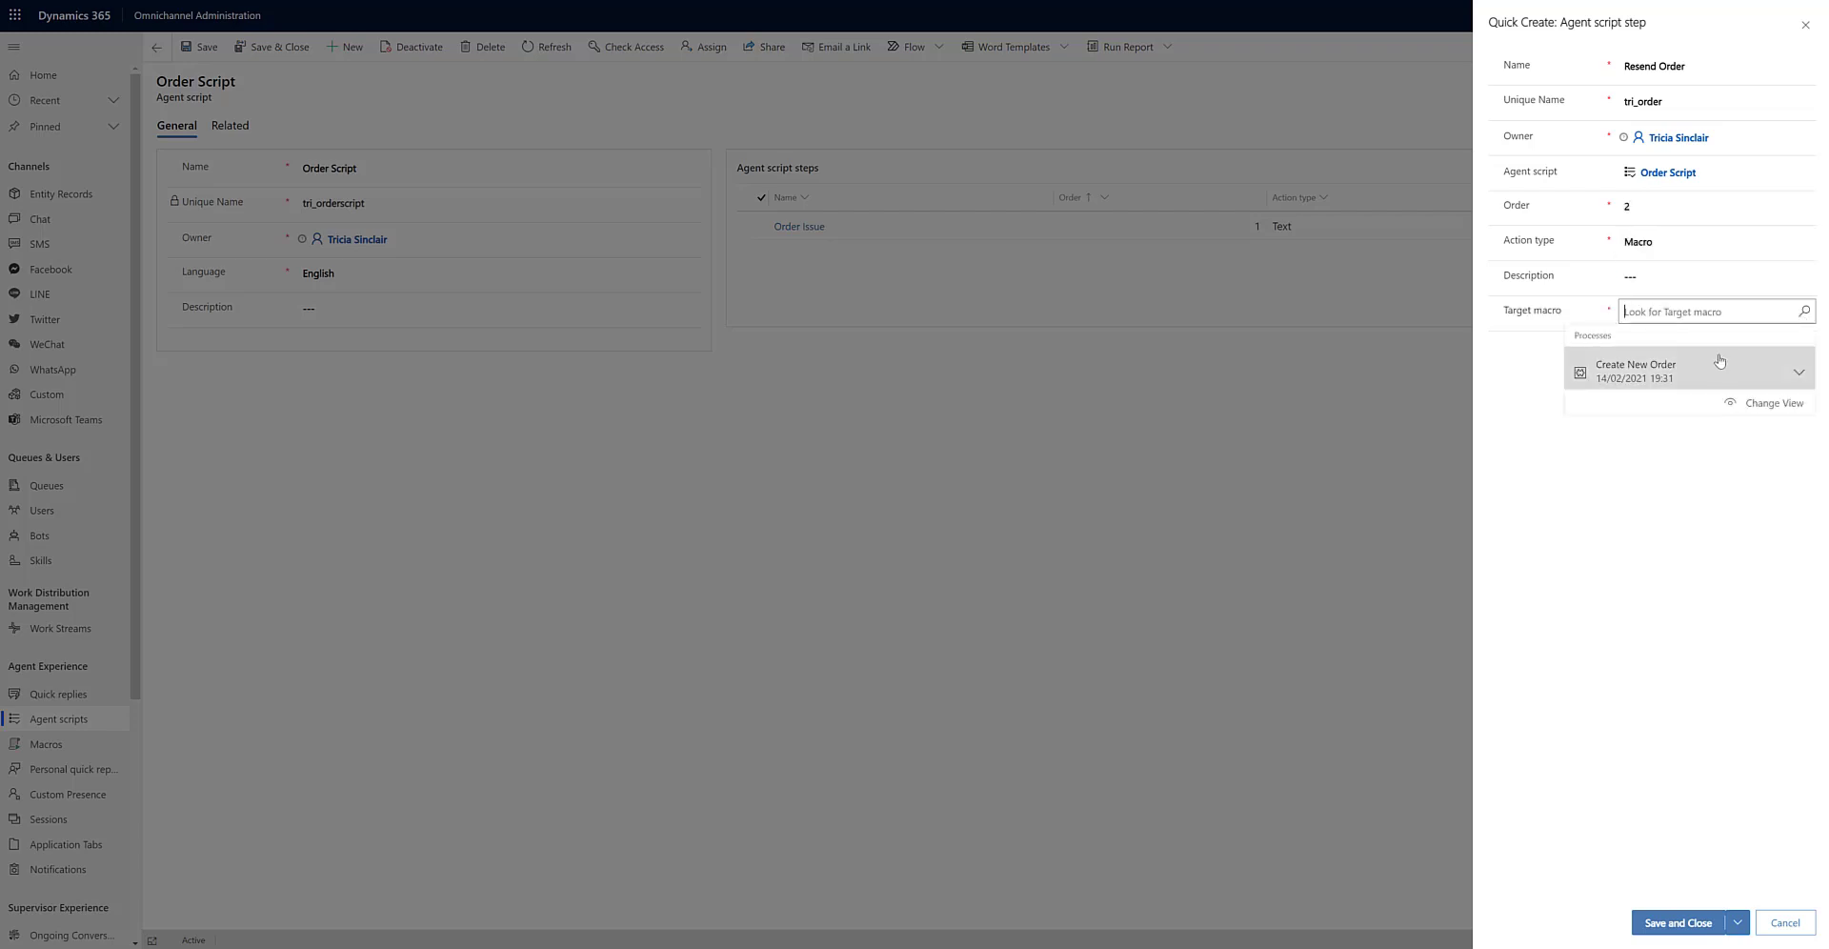
left_click(1690, 371)
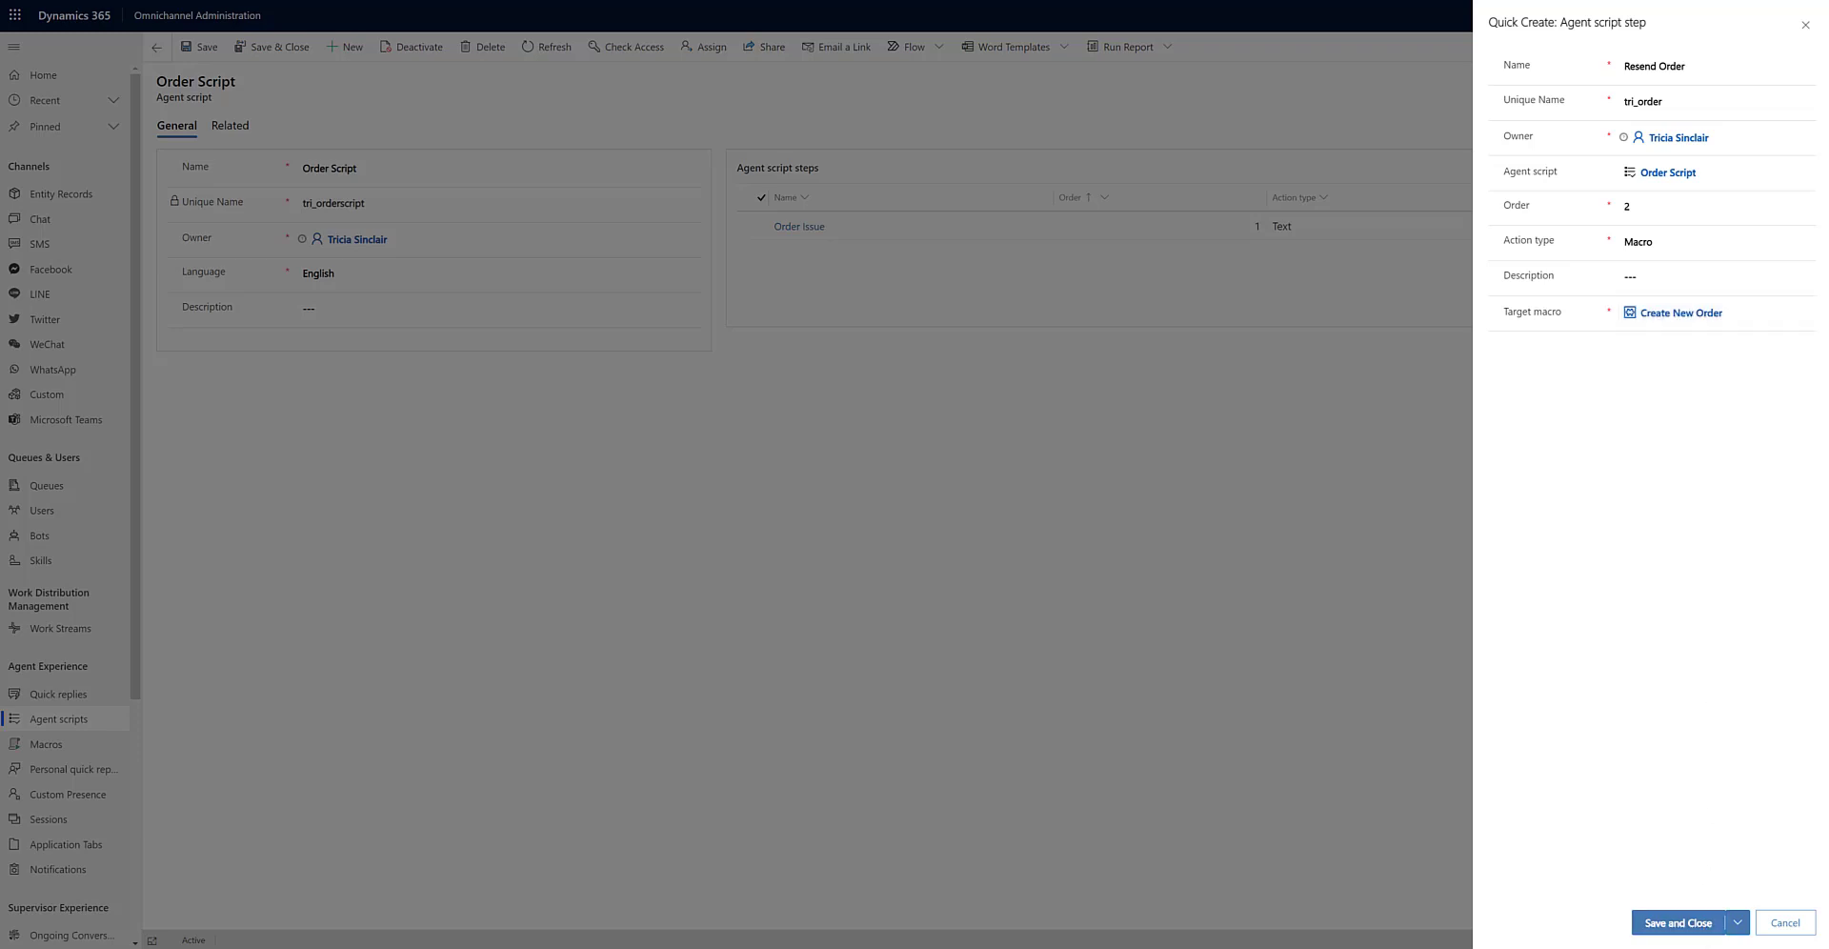
left_click(1701, 933)
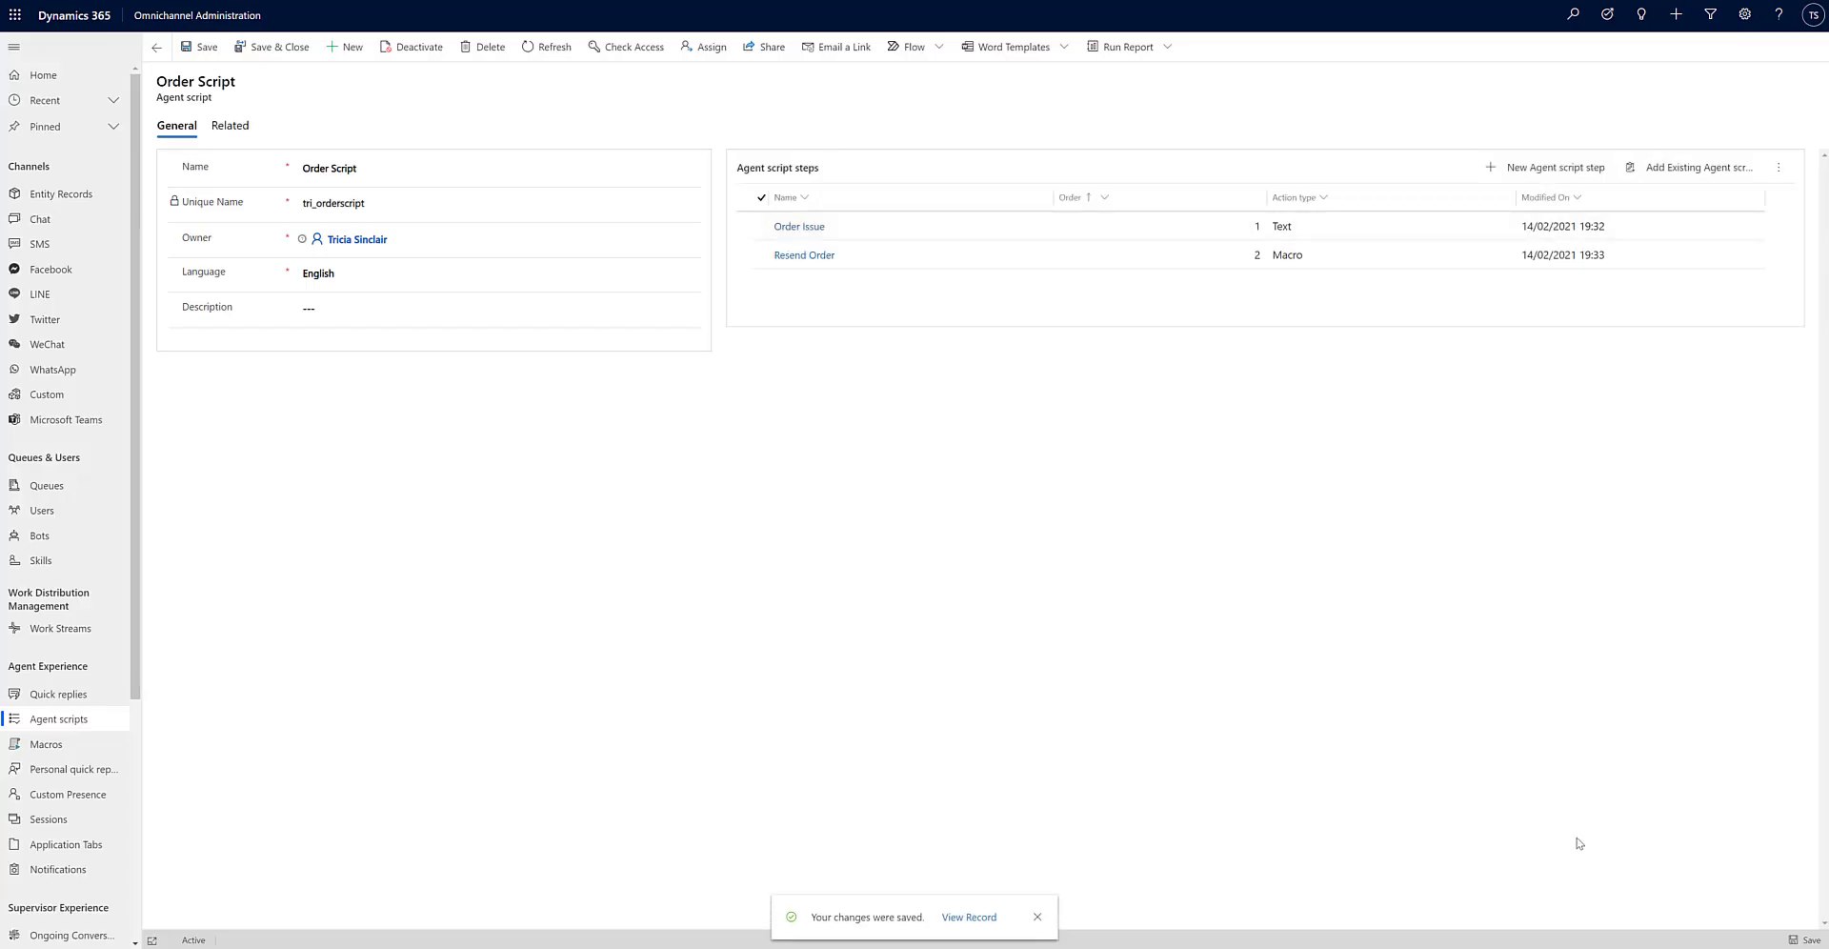
Add the existing Order Script to the agent scripts of the Scottish Summit Chat Session template.
left_click(50, 819)
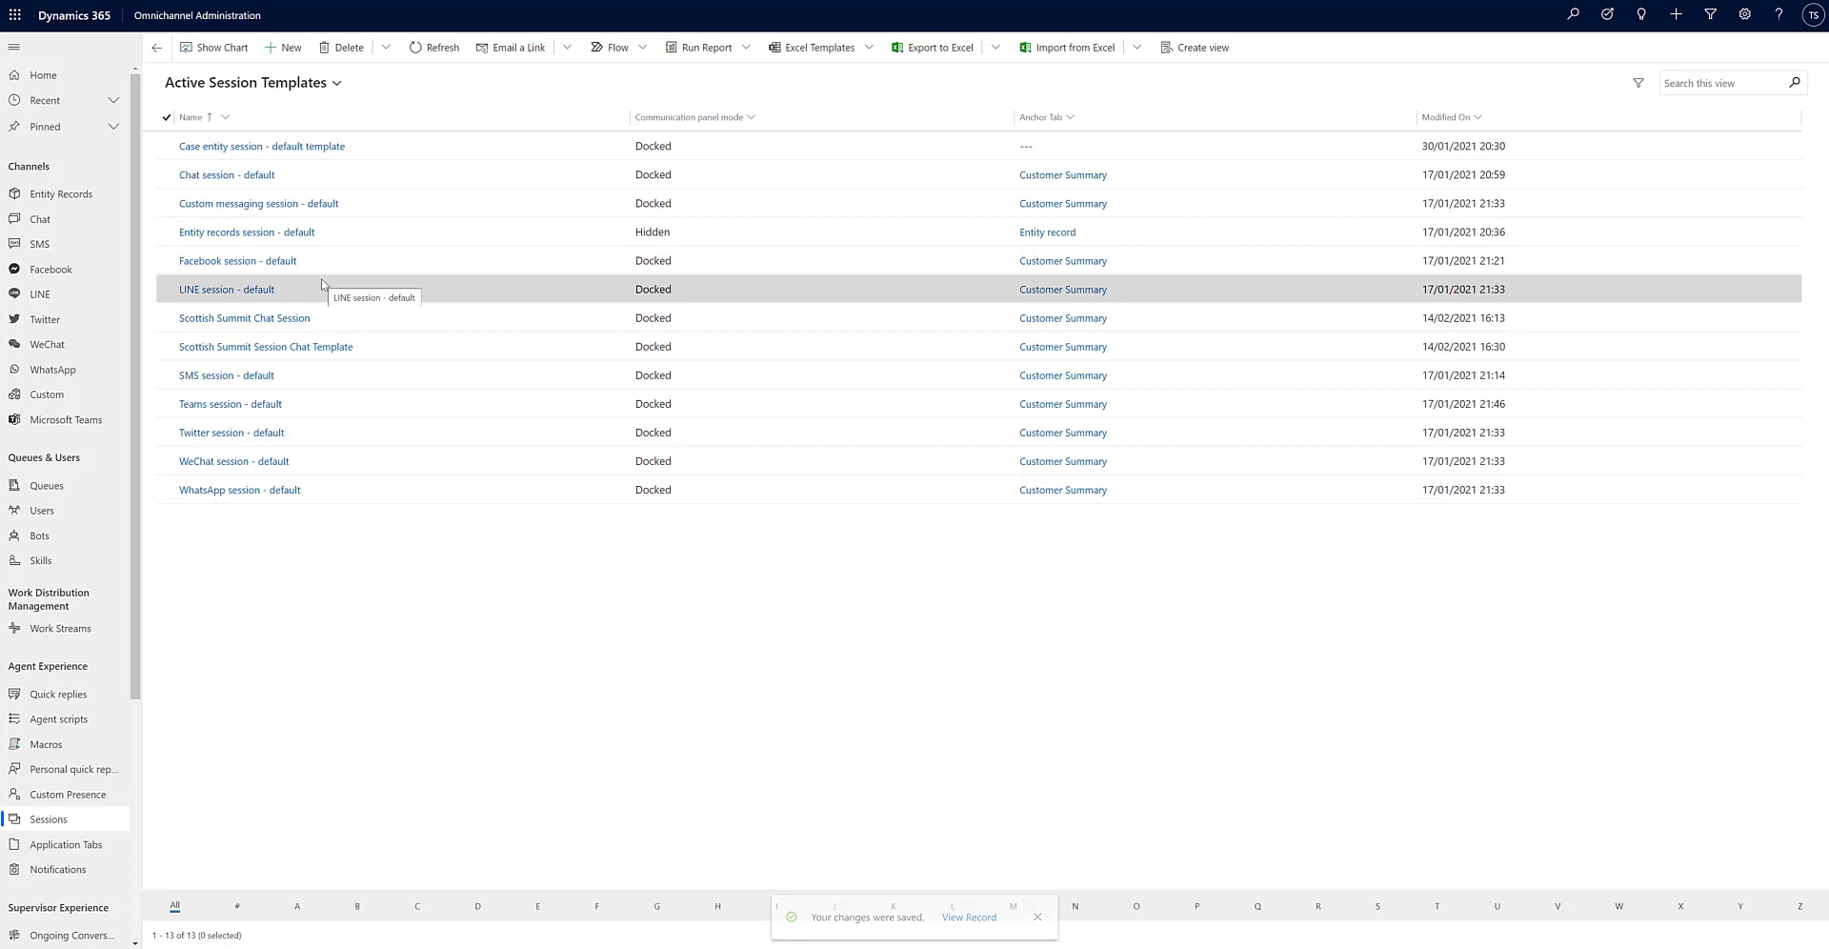
double_click(363, 327)
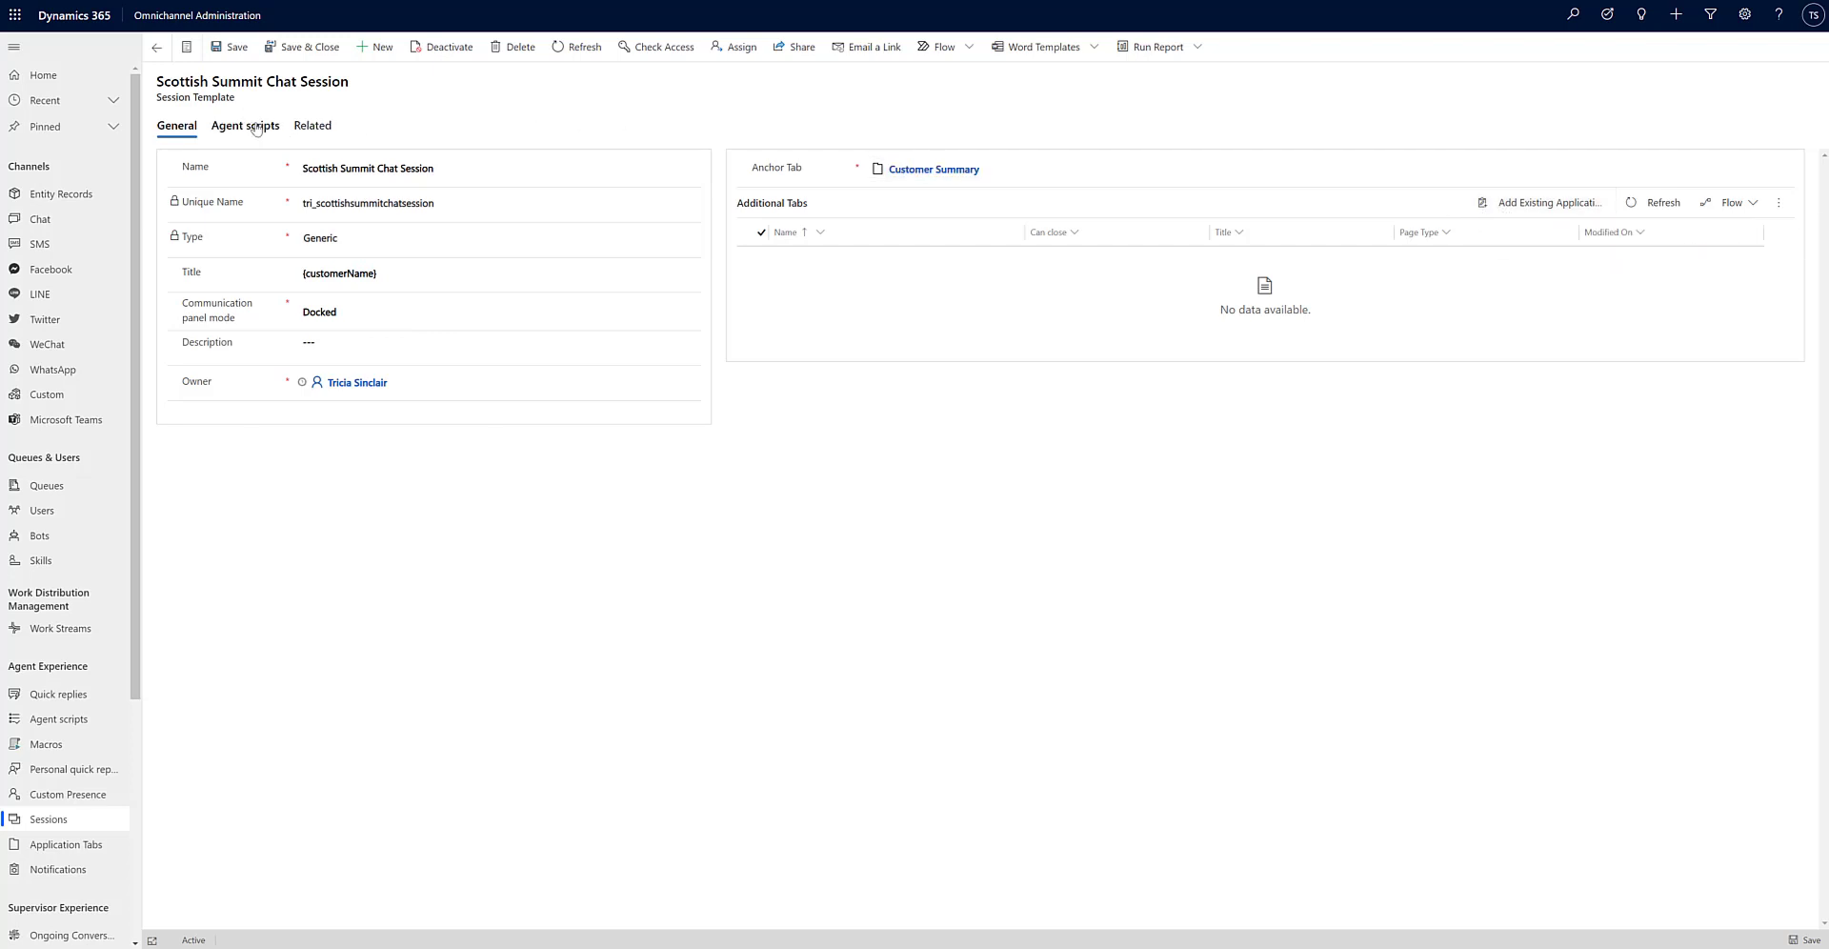
left_click(256, 128)
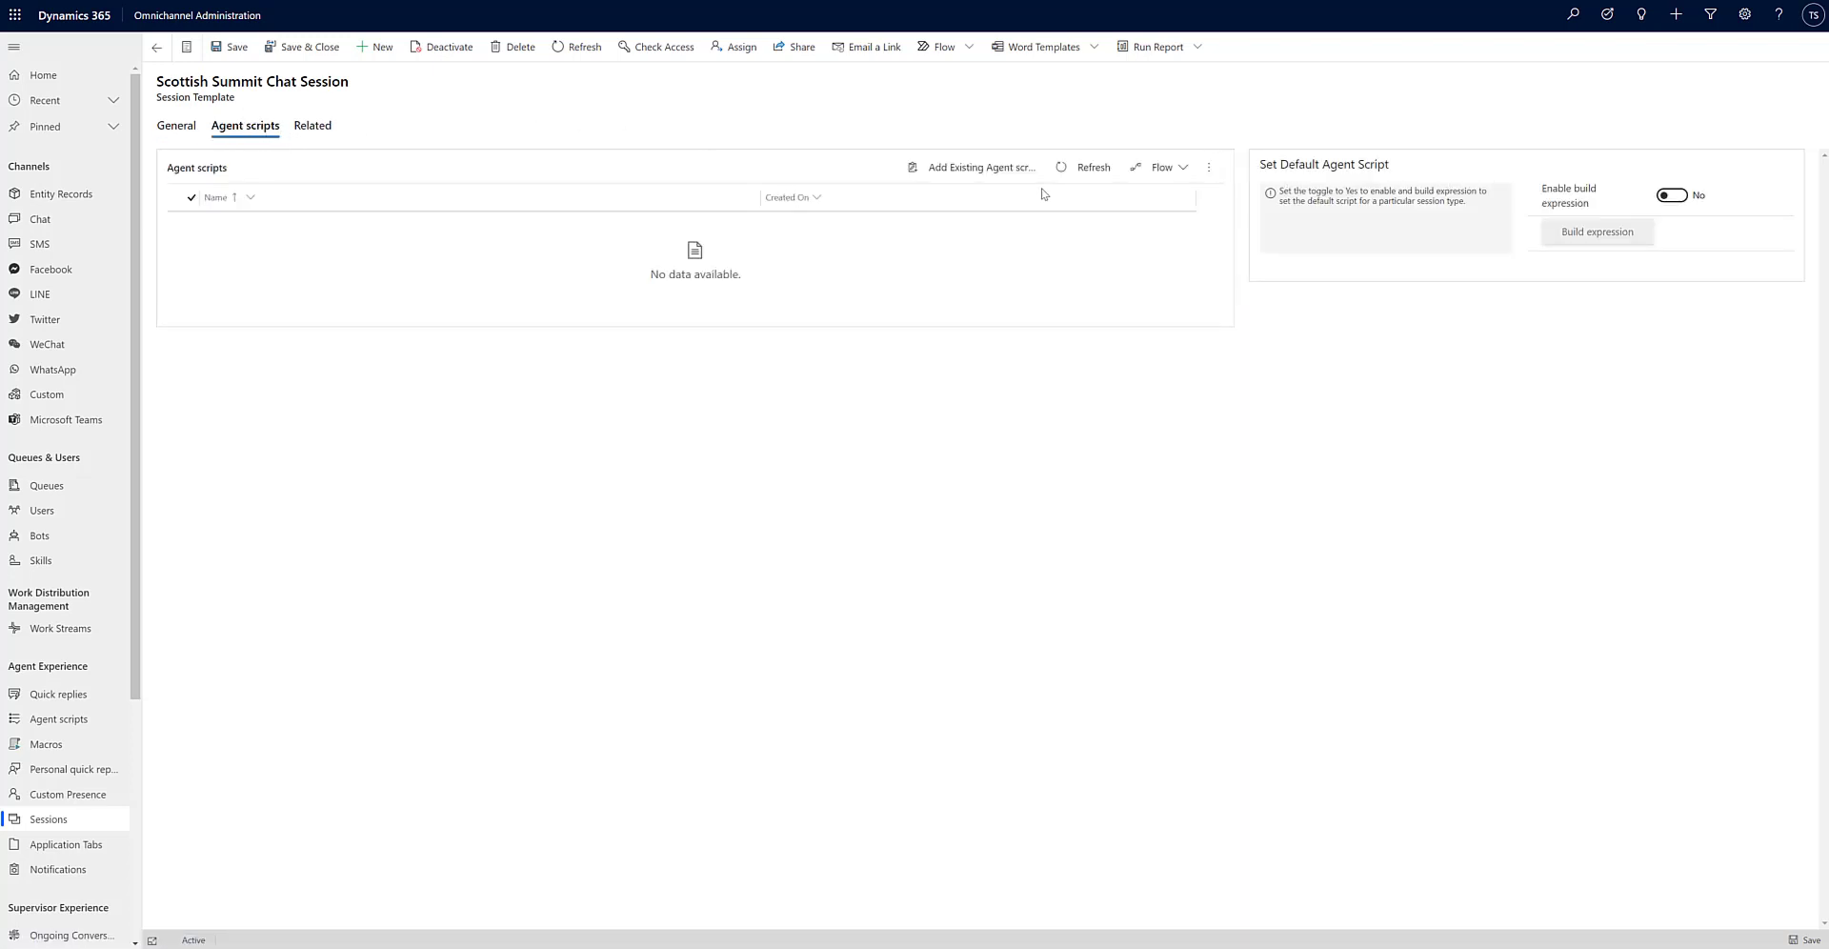
left_click(977, 167)
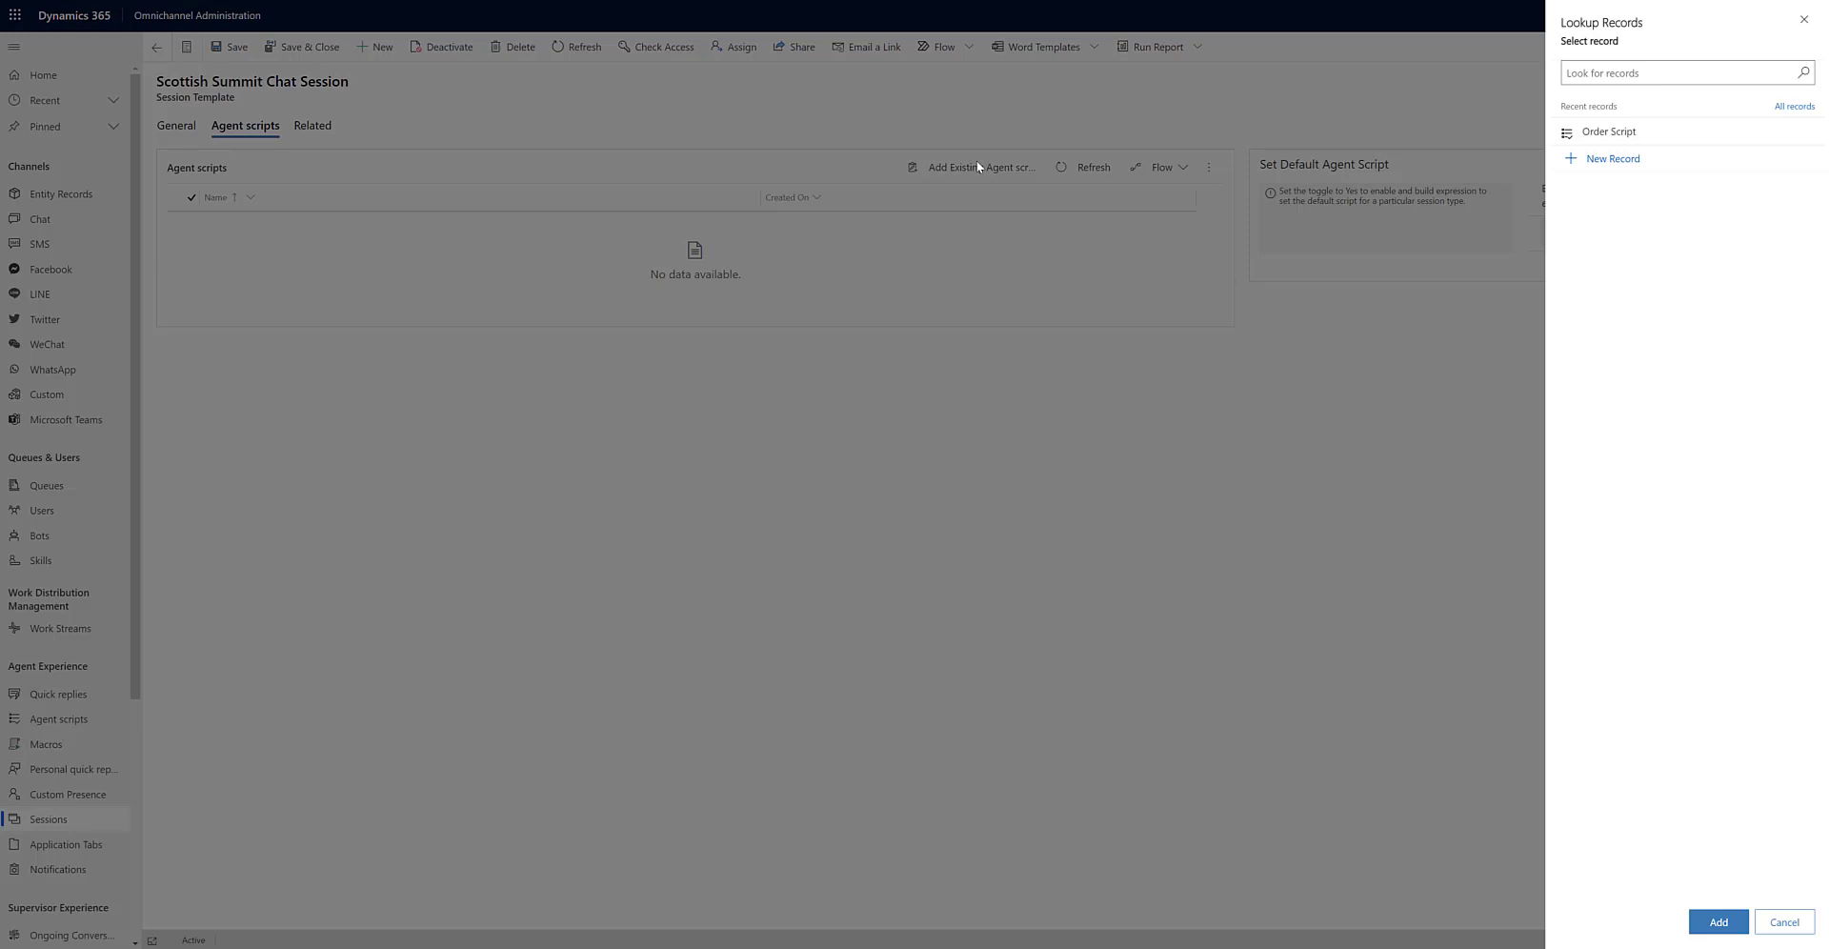
left_click(1733, 132)
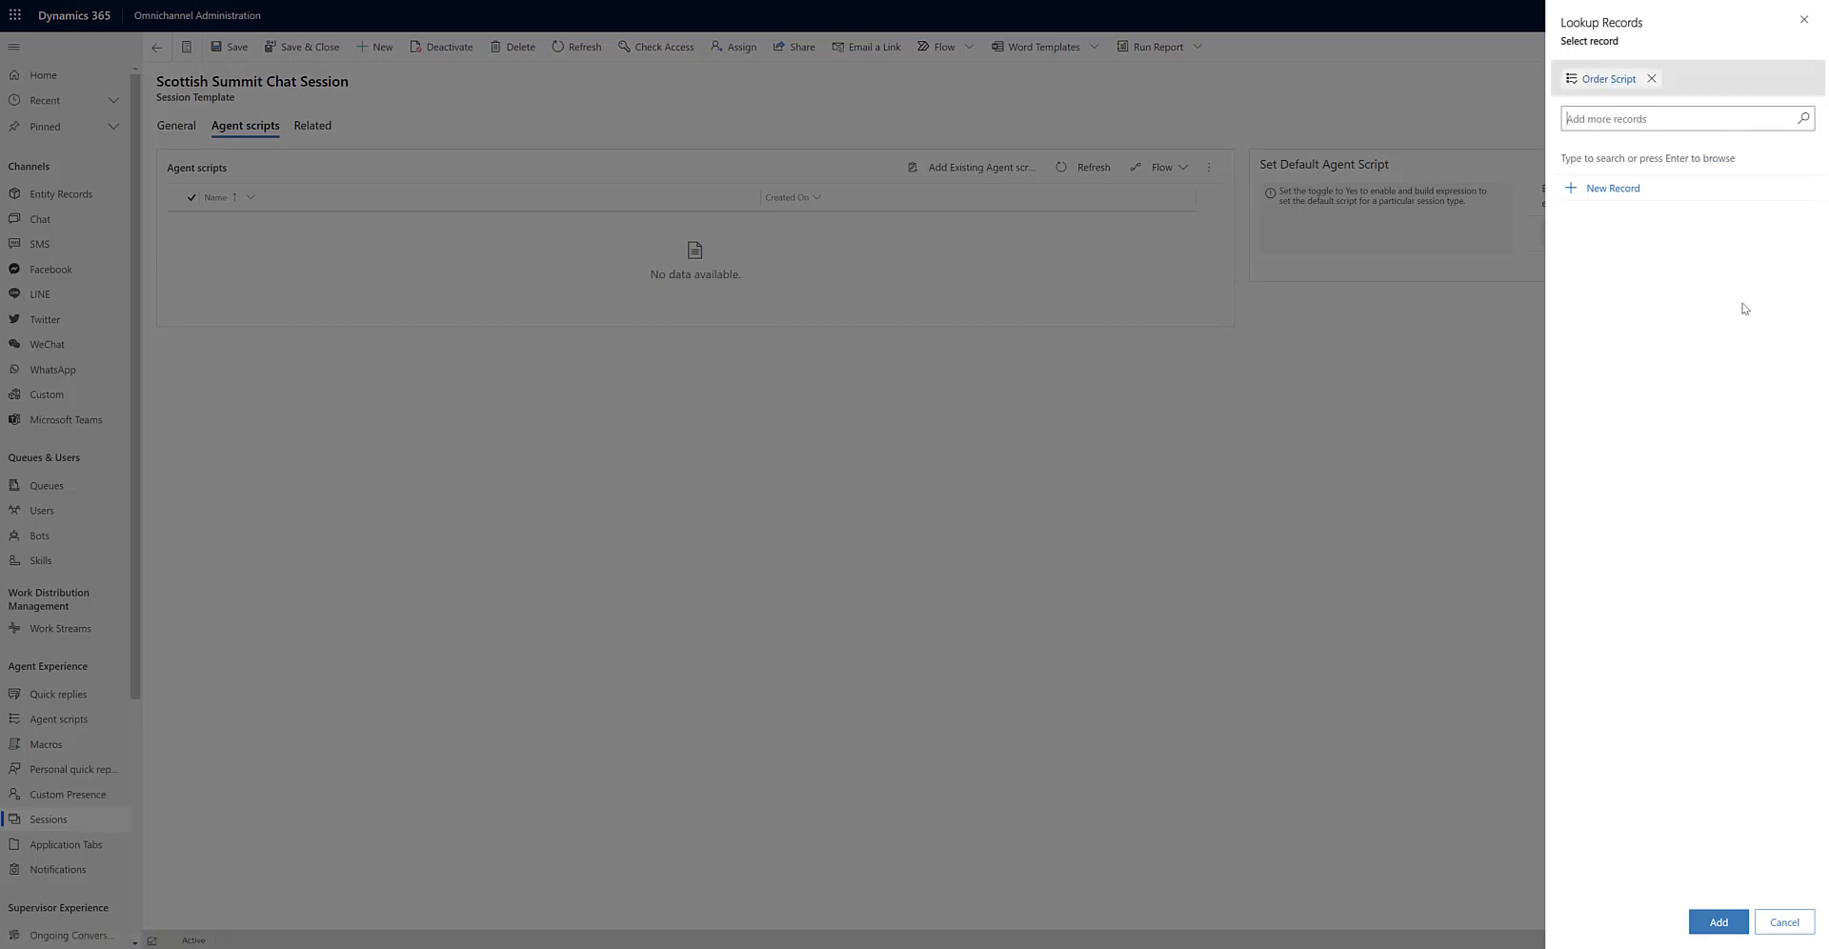
left_click(1717, 922)
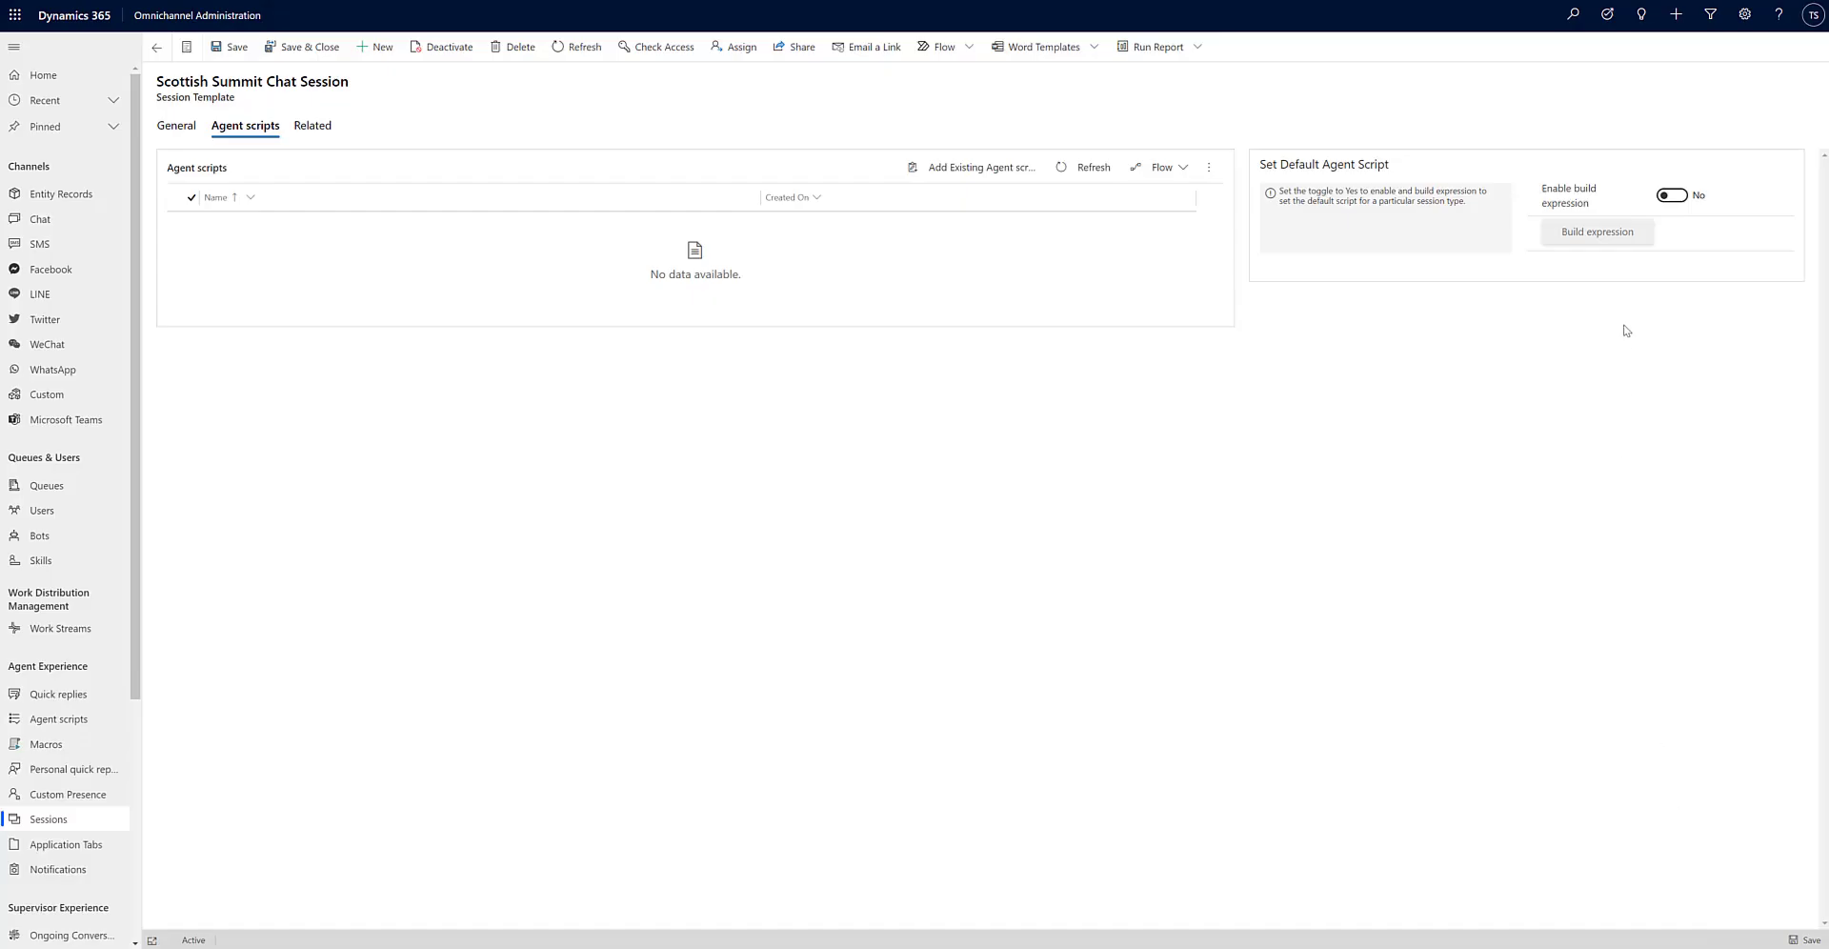
Enable the default agent script expression and build a condition that ChatReason is equal to Order Enquiry.
left_click(1669, 198)
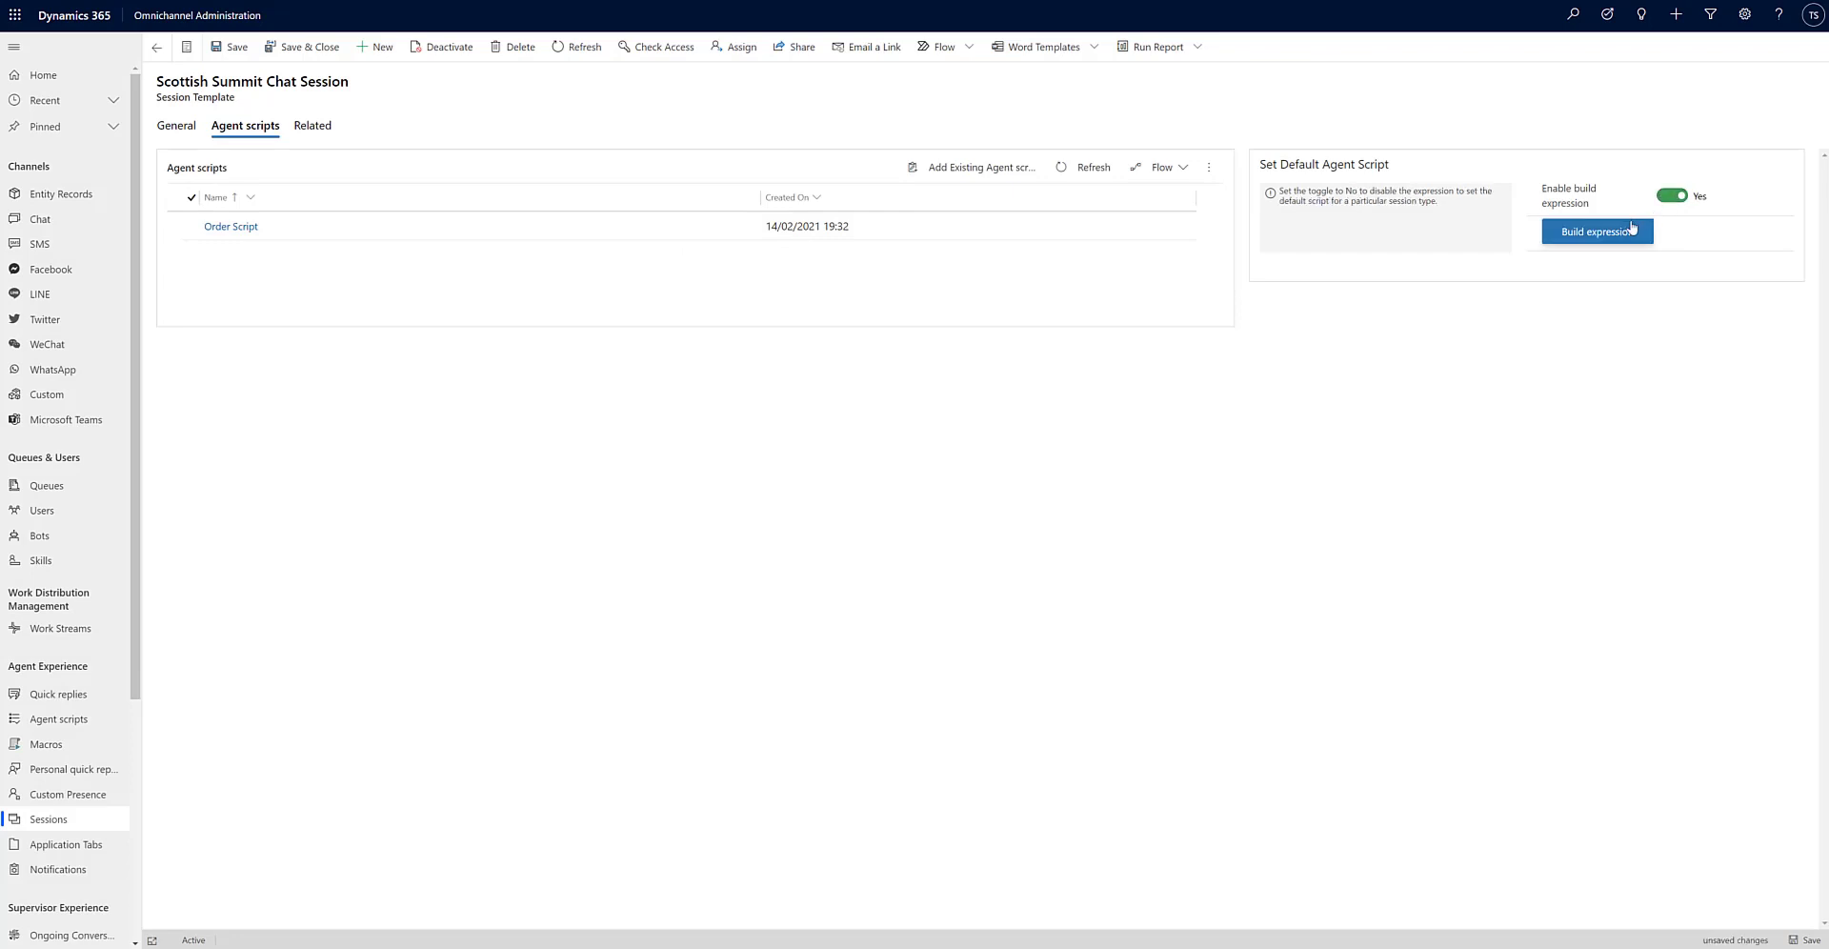
left_click(1626, 232)
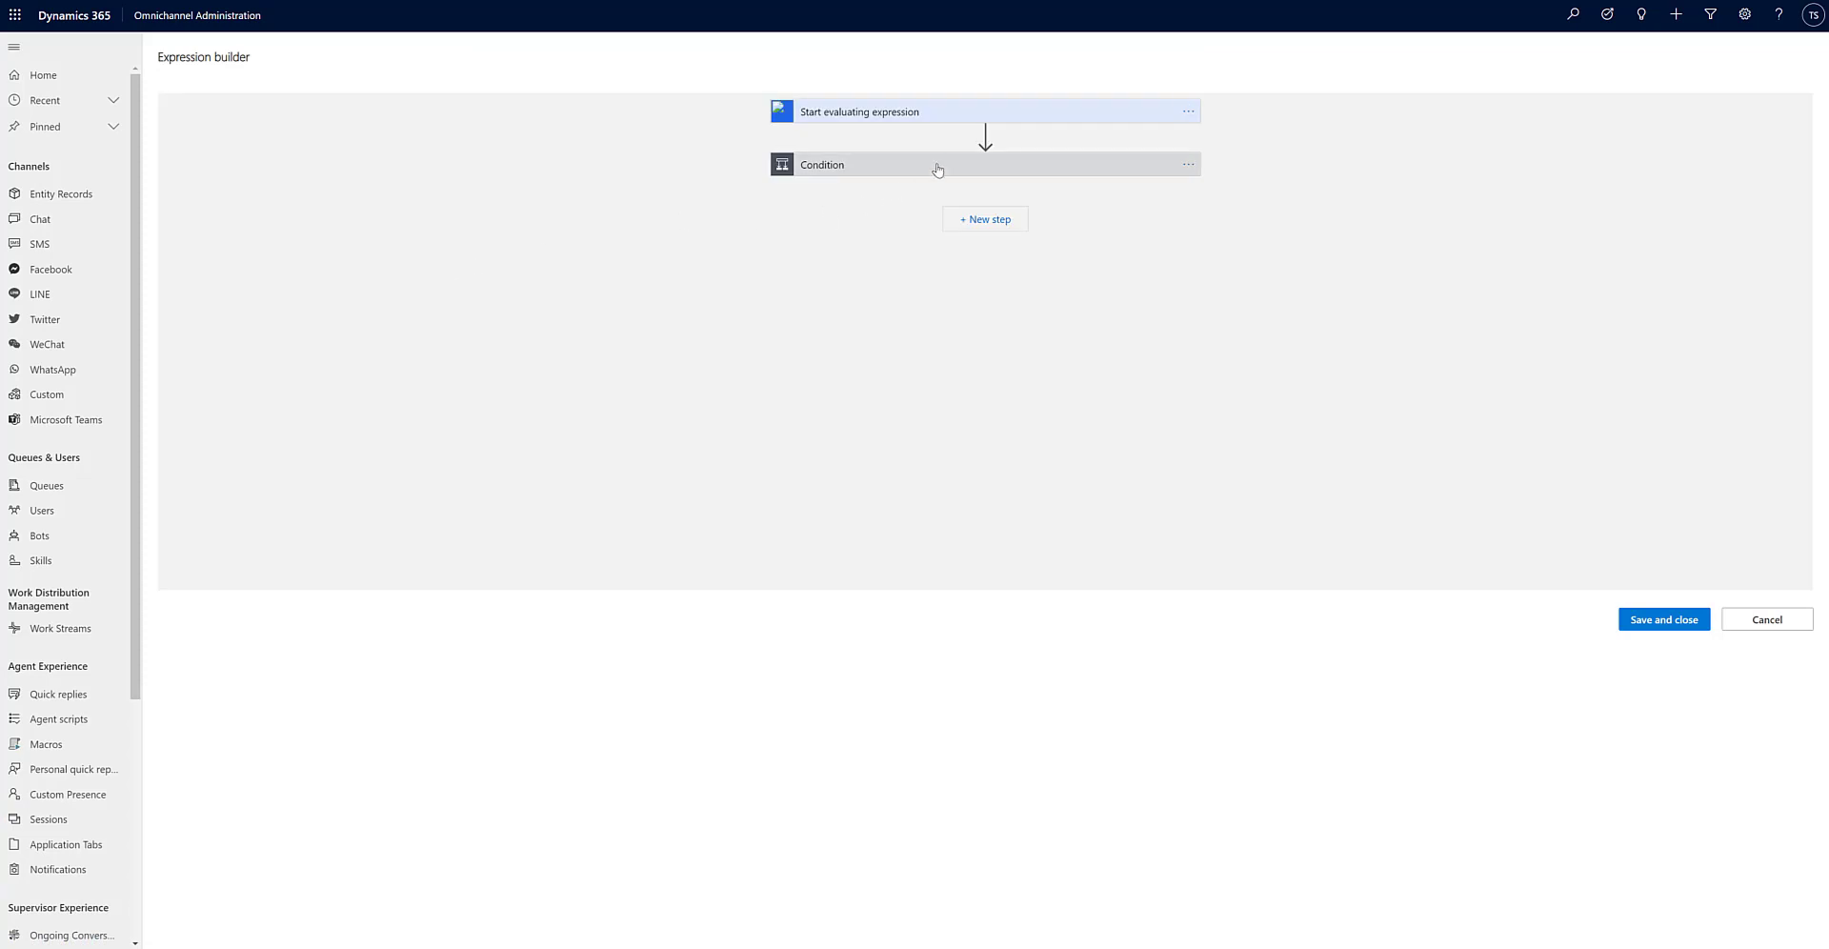
left_click(937, 167)
left_click(891, 226)
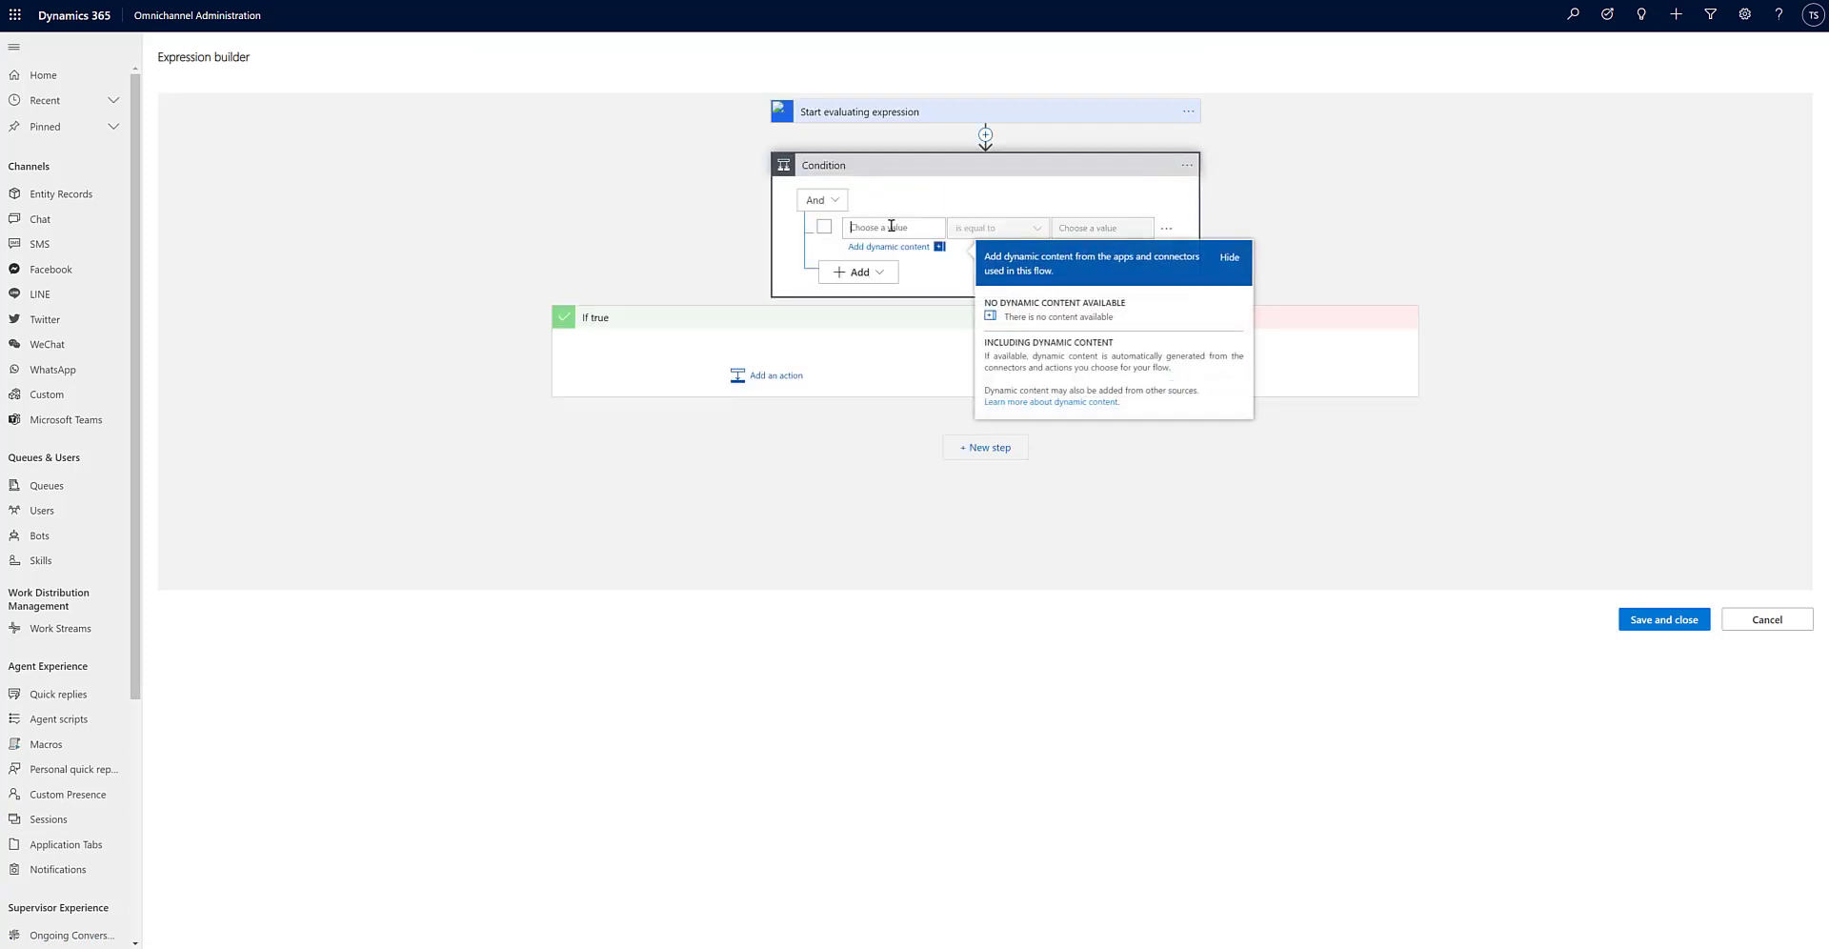
type("c")
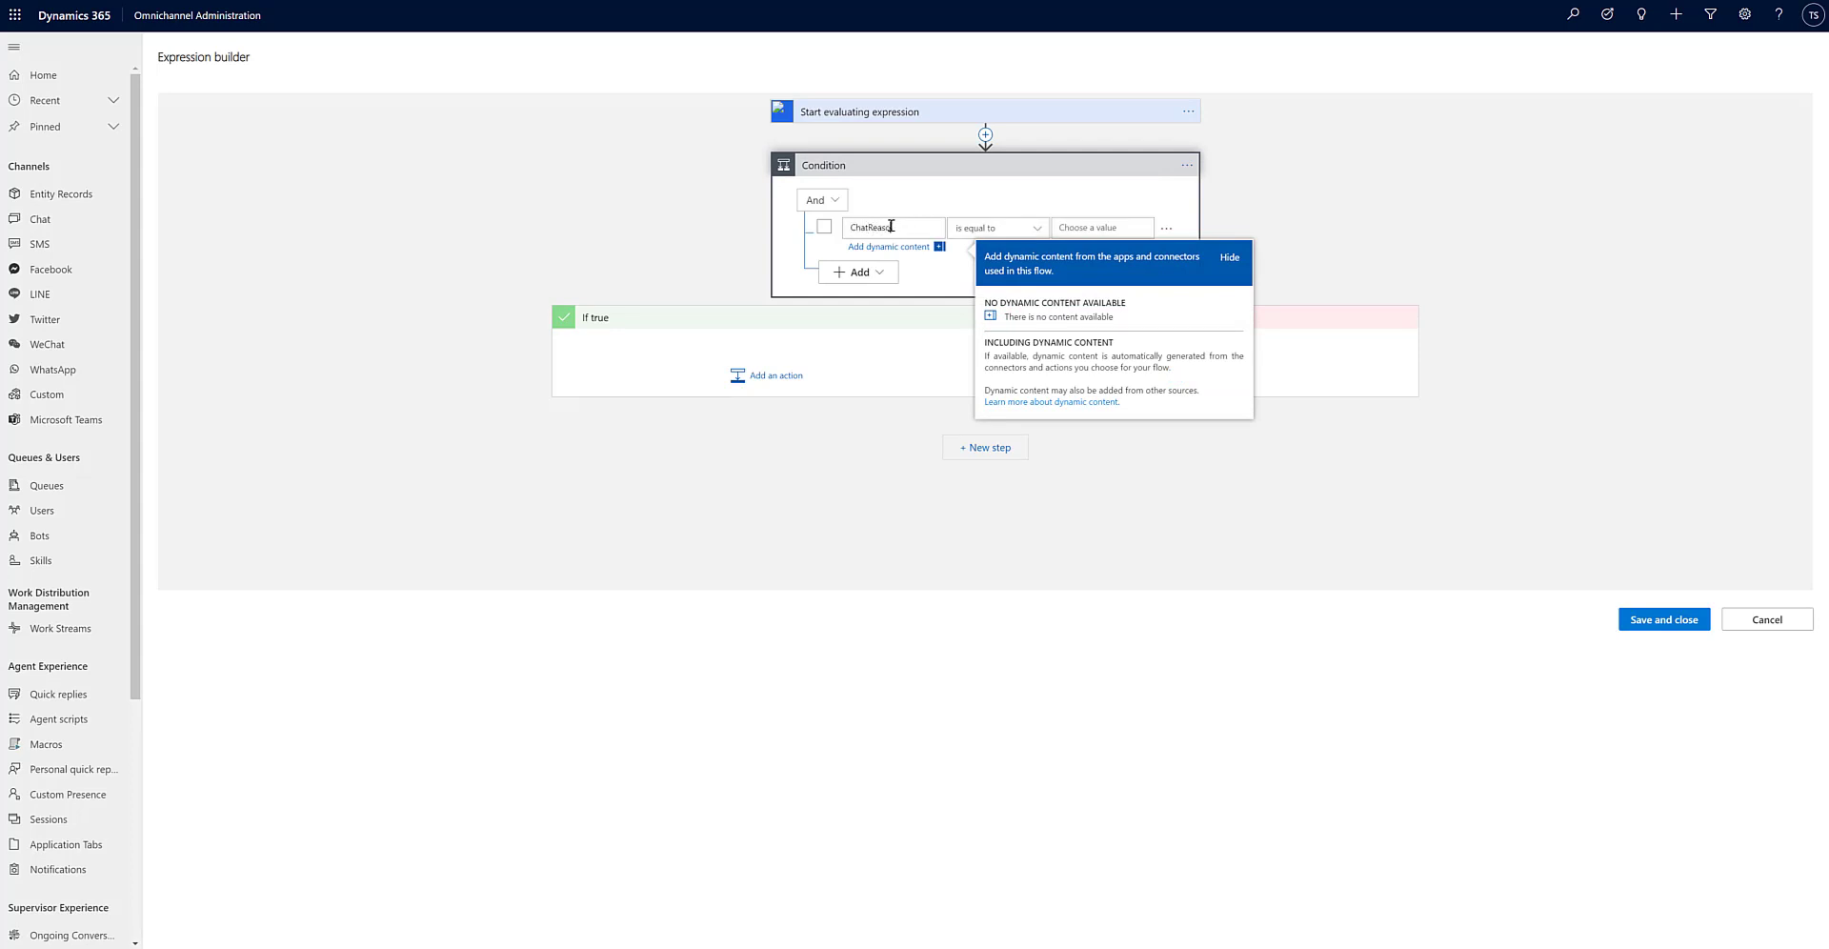
type("hatReason")
left_click(1091, 228)
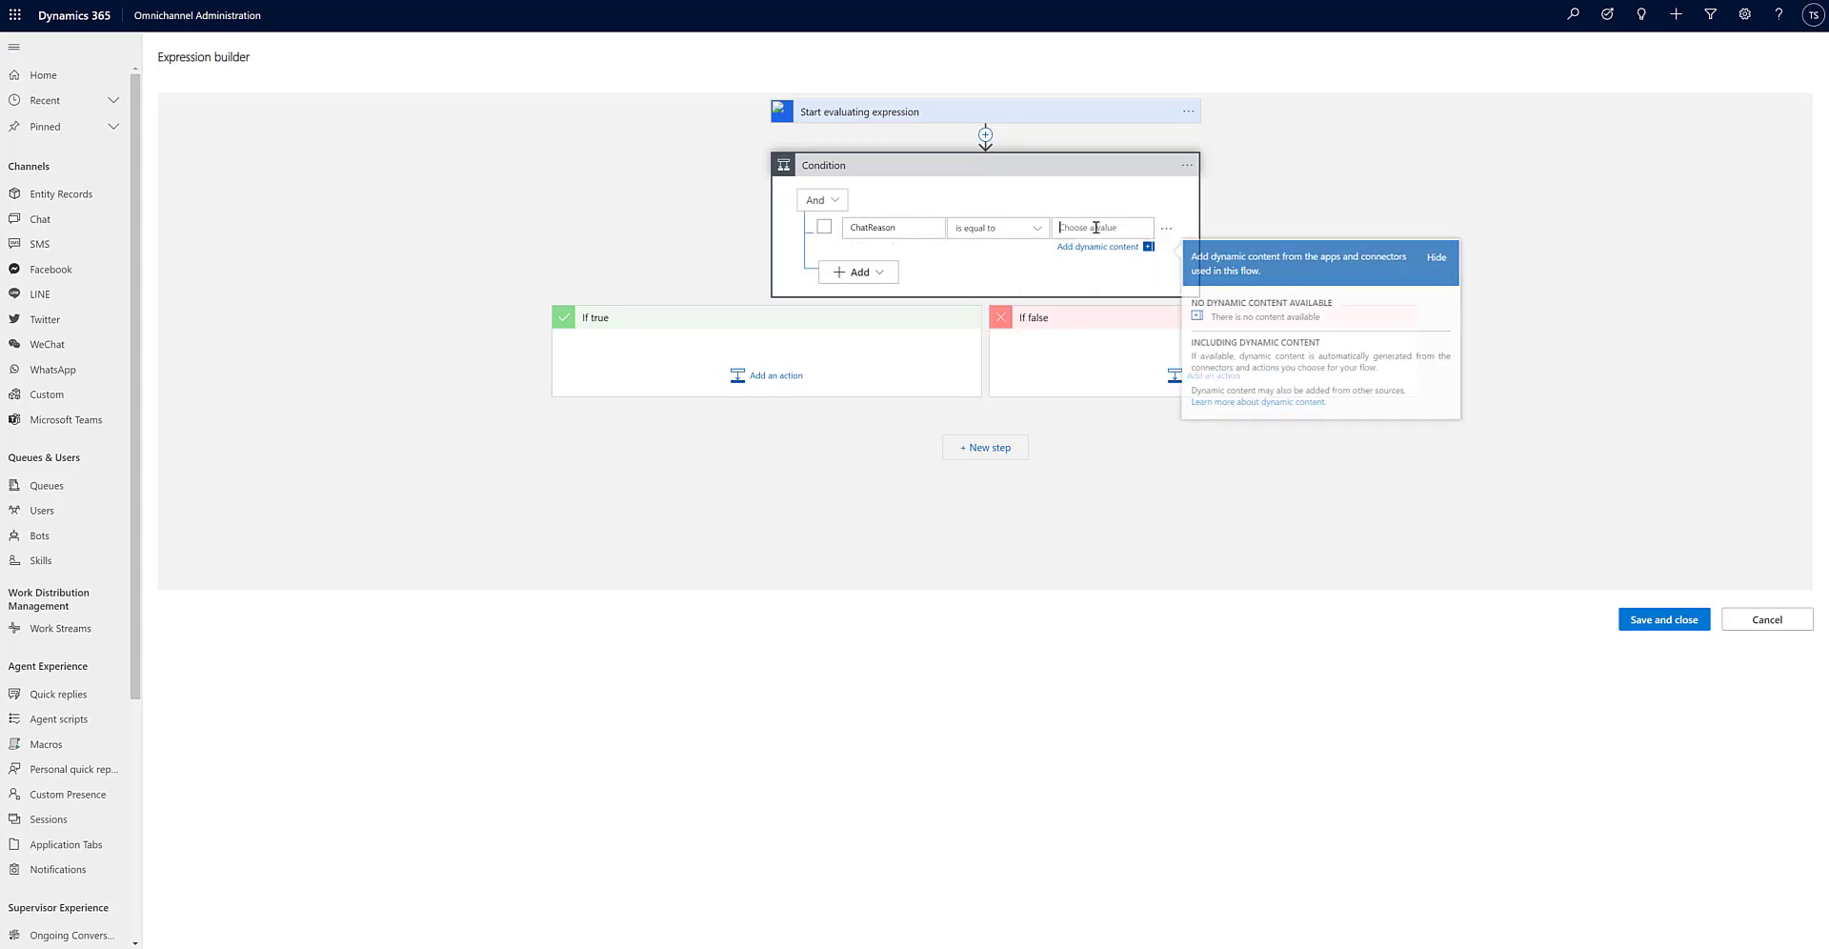
type("Order Enquiry")
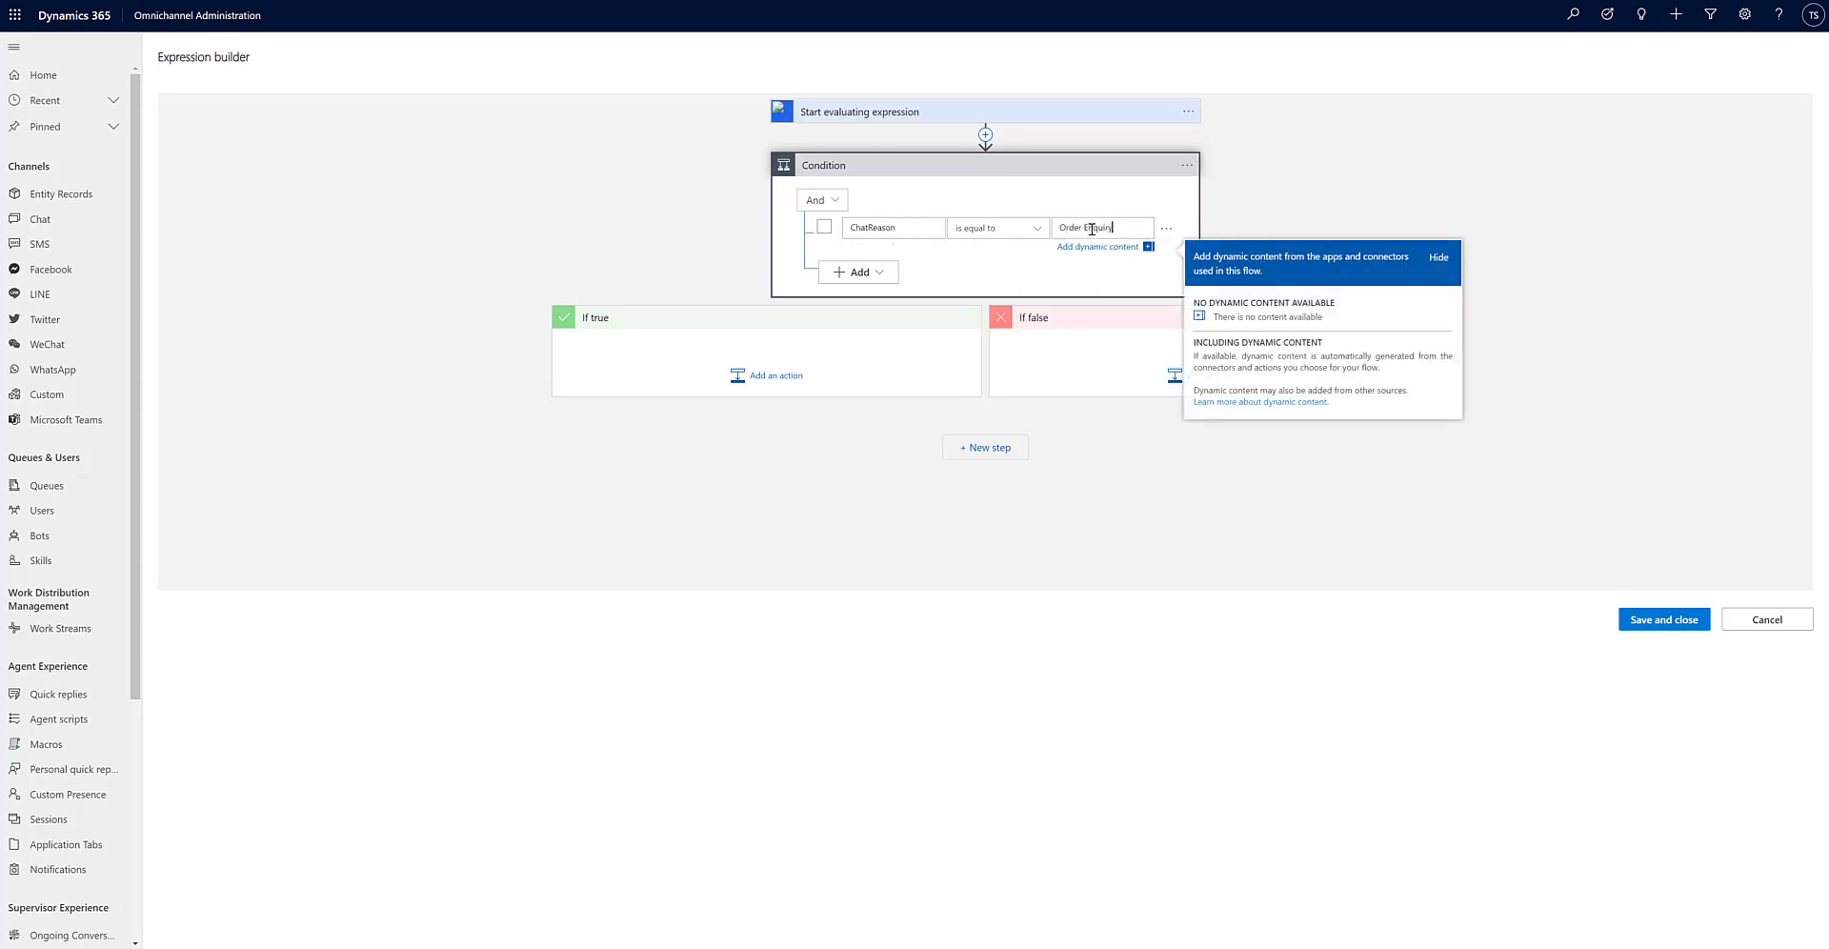
Enclose ChatReason in braces in the condition so that it reads {ChatReason}.
left_click(910, 226)
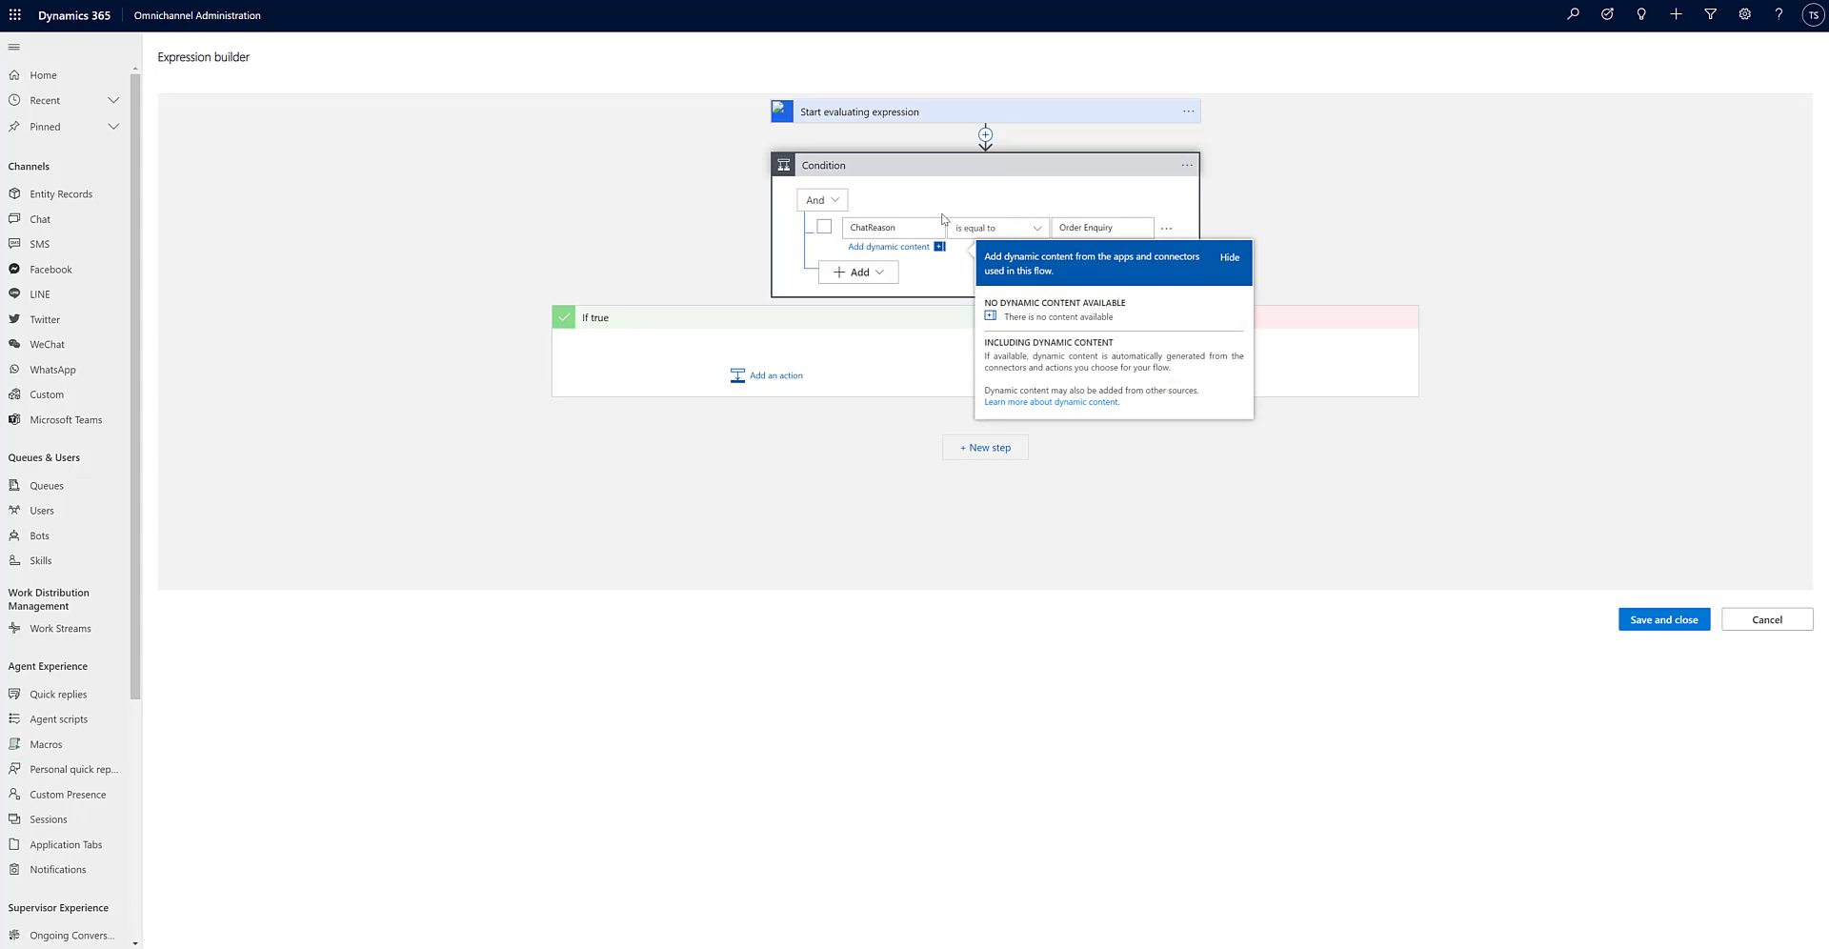
type("(")
type("(")
left_click(874, 366)
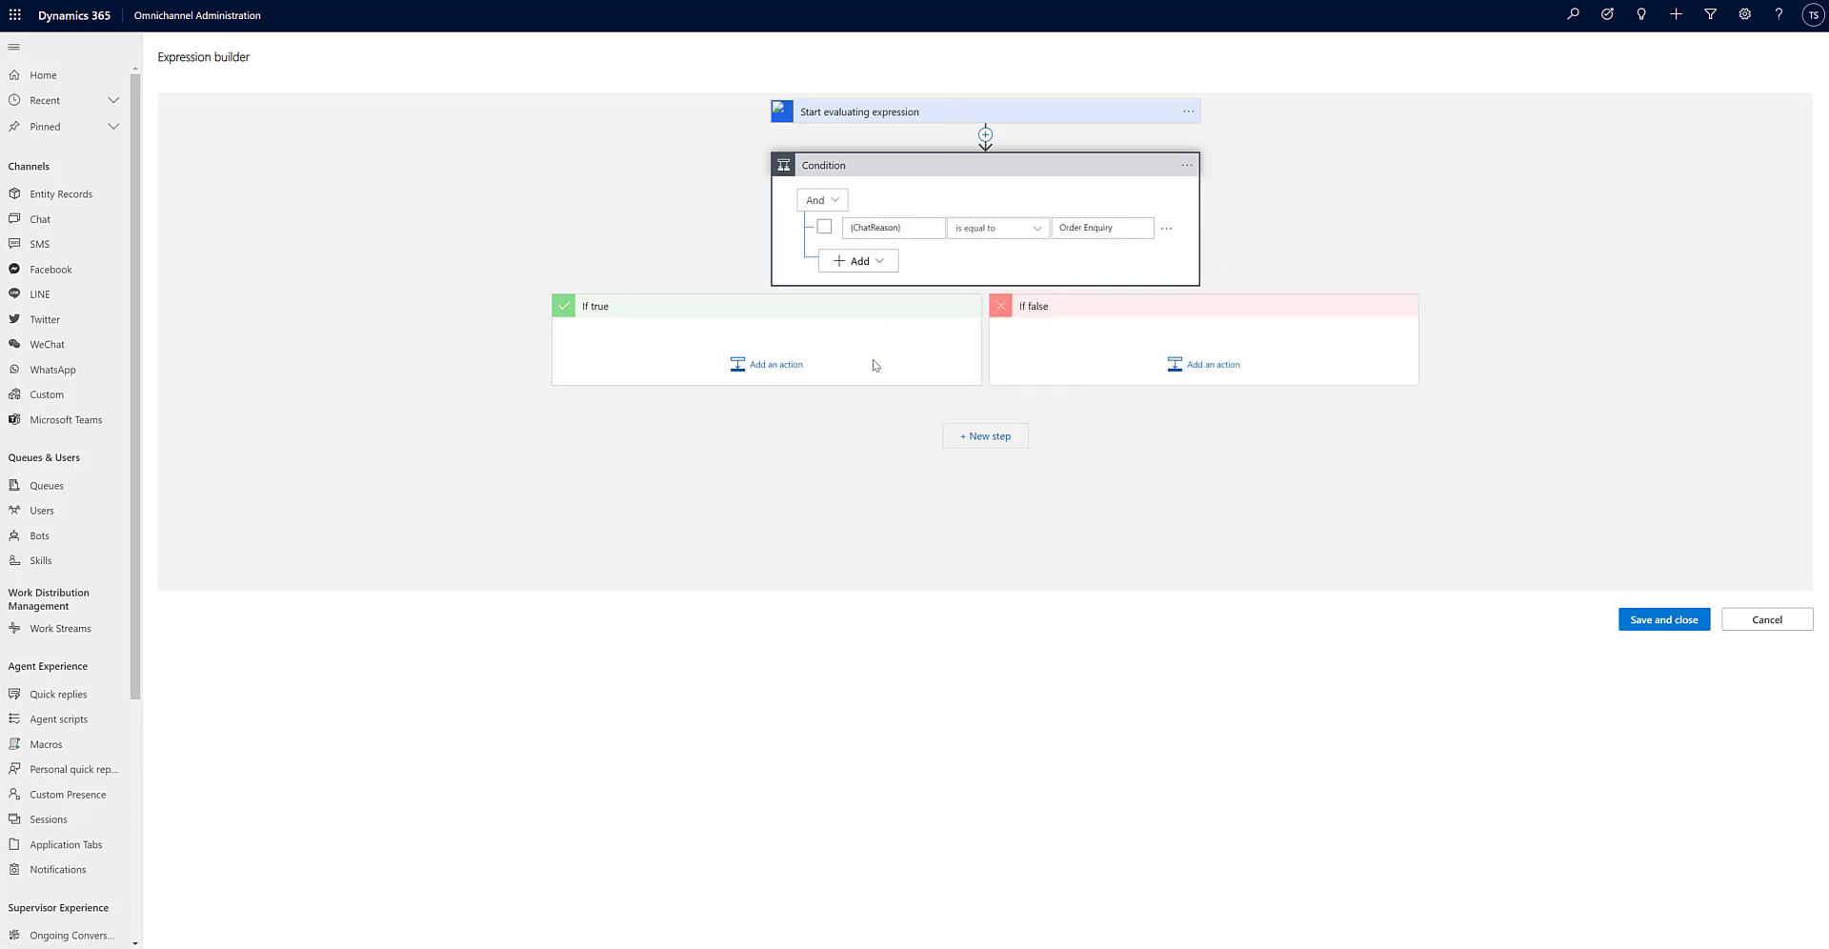
Add a Set default agent script action with Order Script to the If true branch and try to save the expression.
left_click(798, 368)
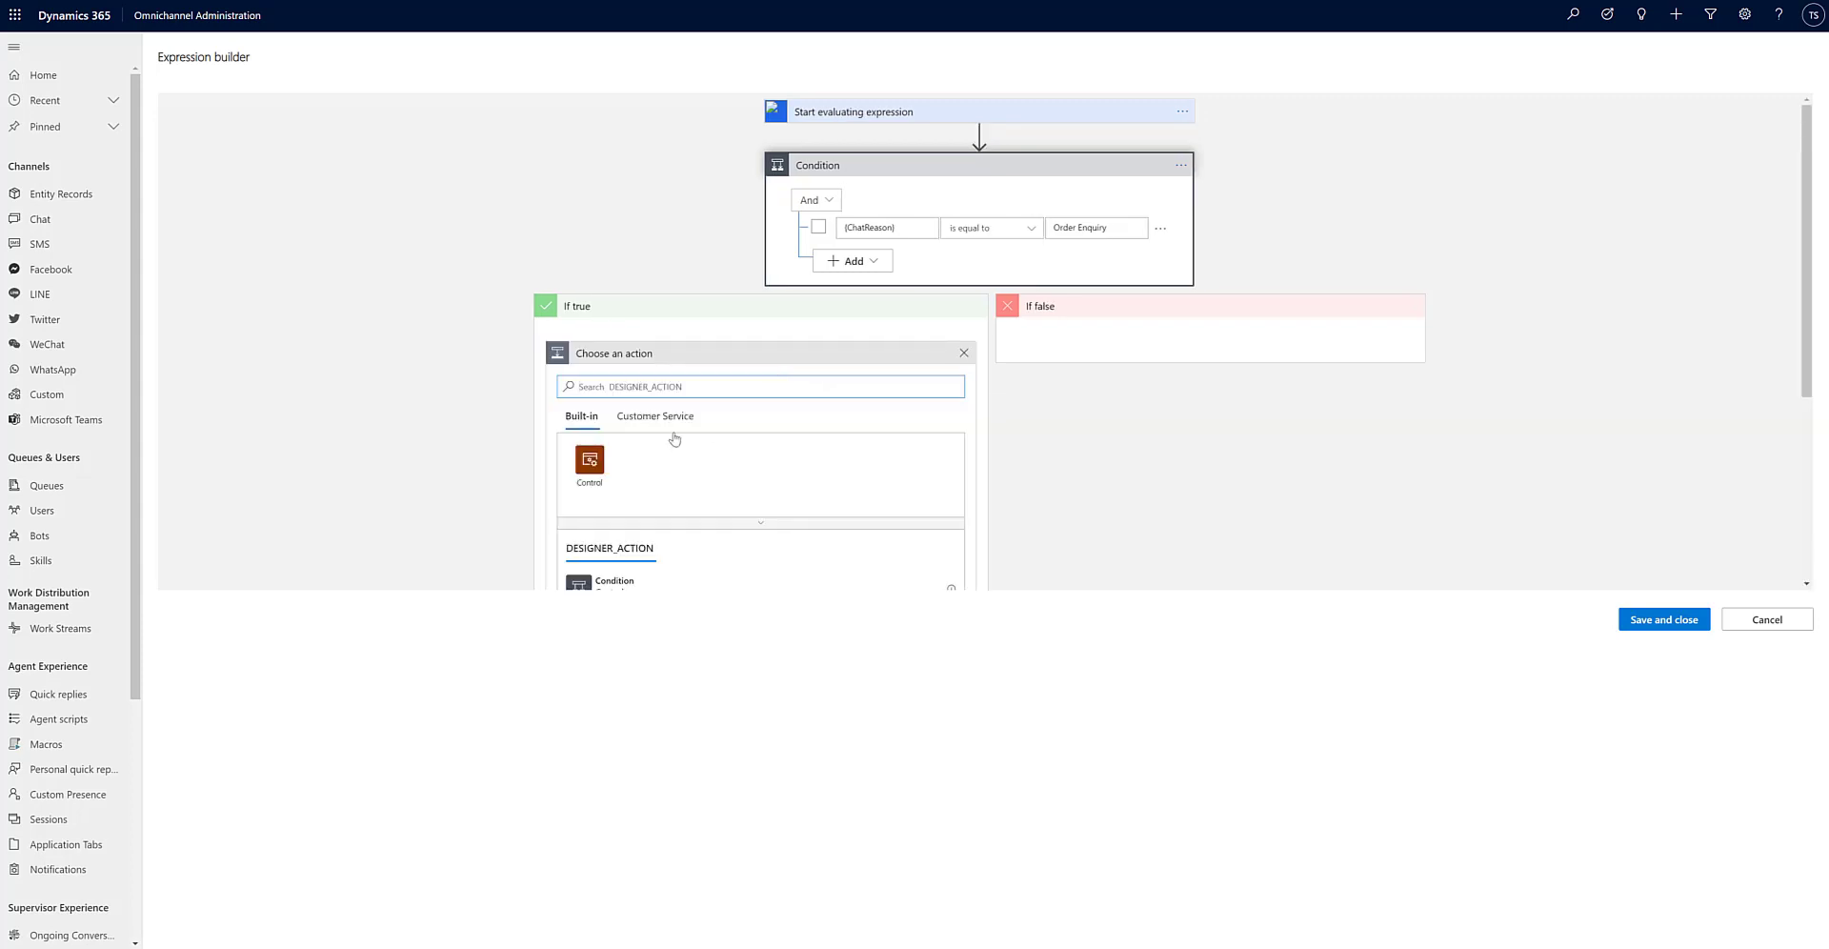
scroll(625, 522, "down", 2)
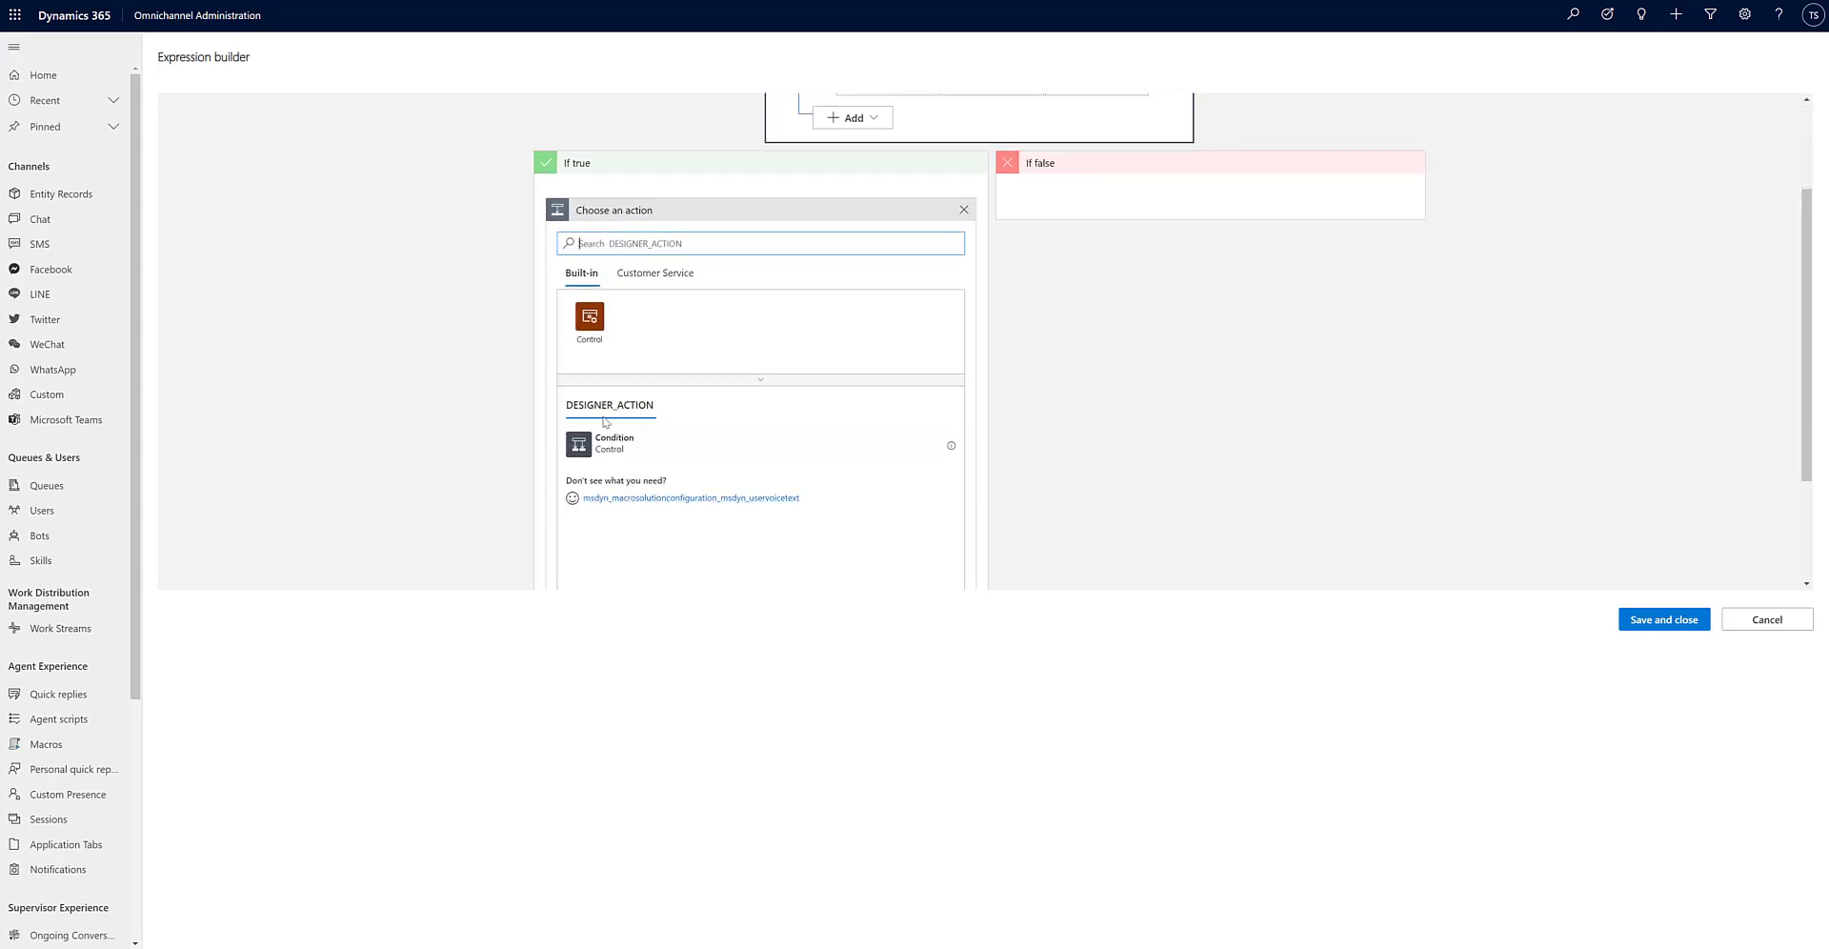
left_click(591, 316)
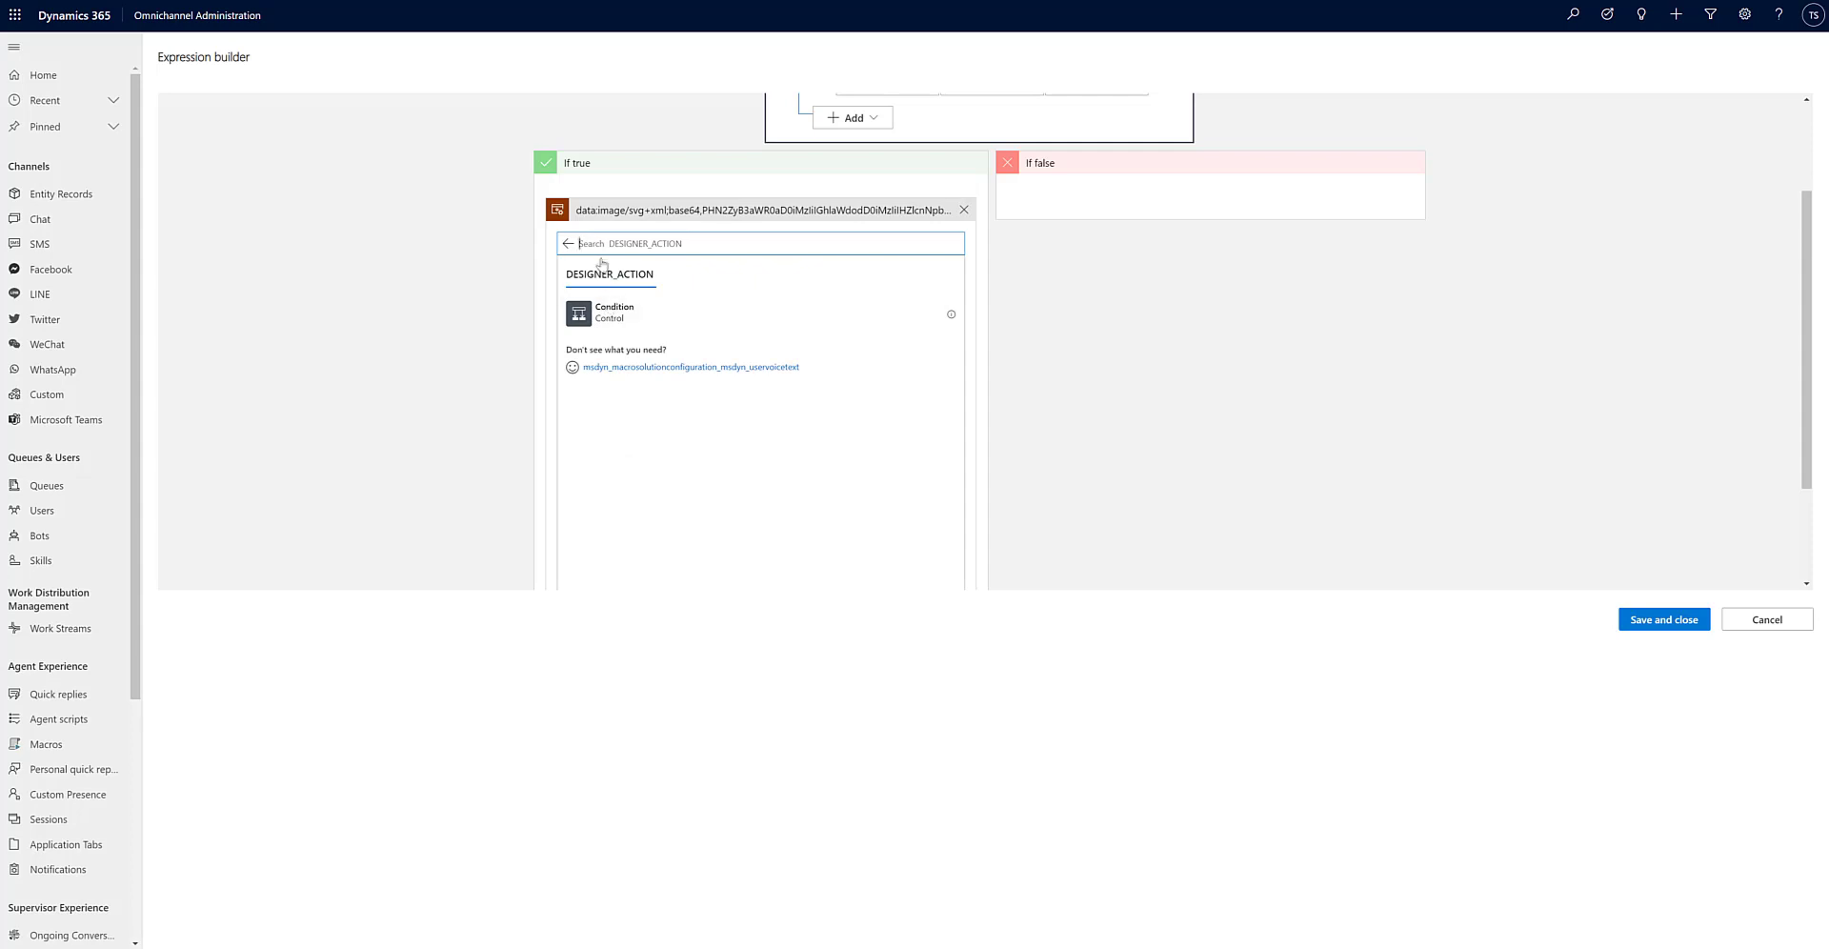
left_click(568, 243)
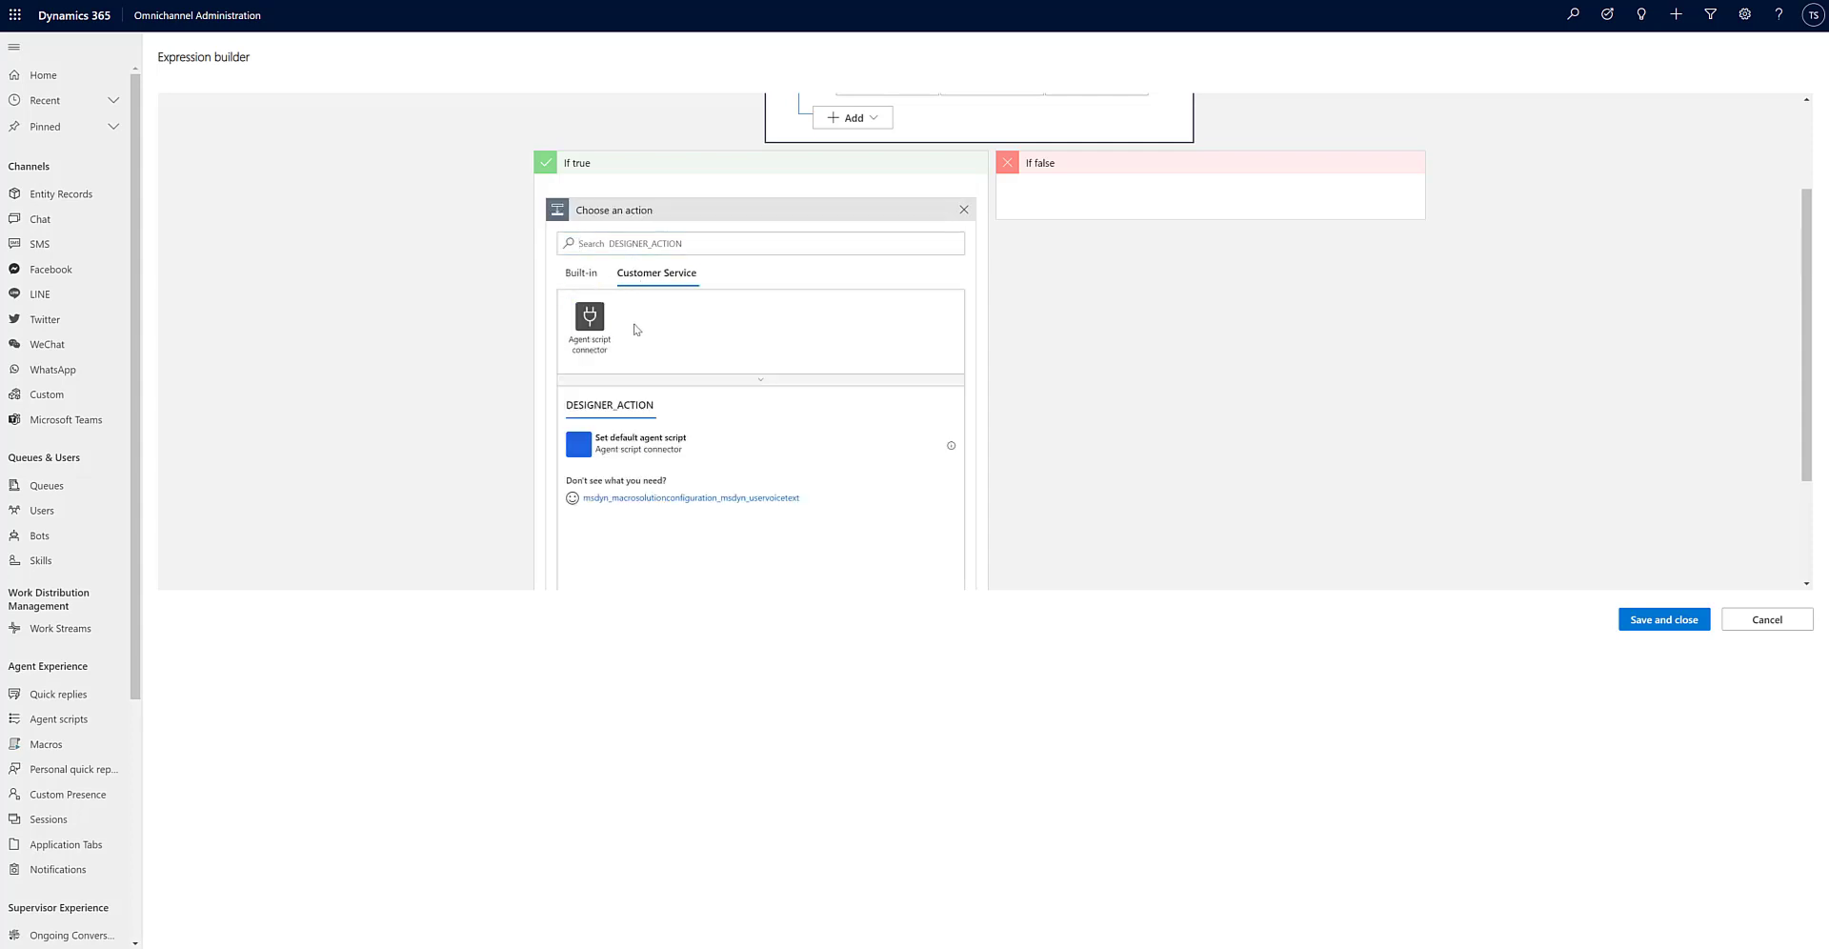
left_click(604, 445)
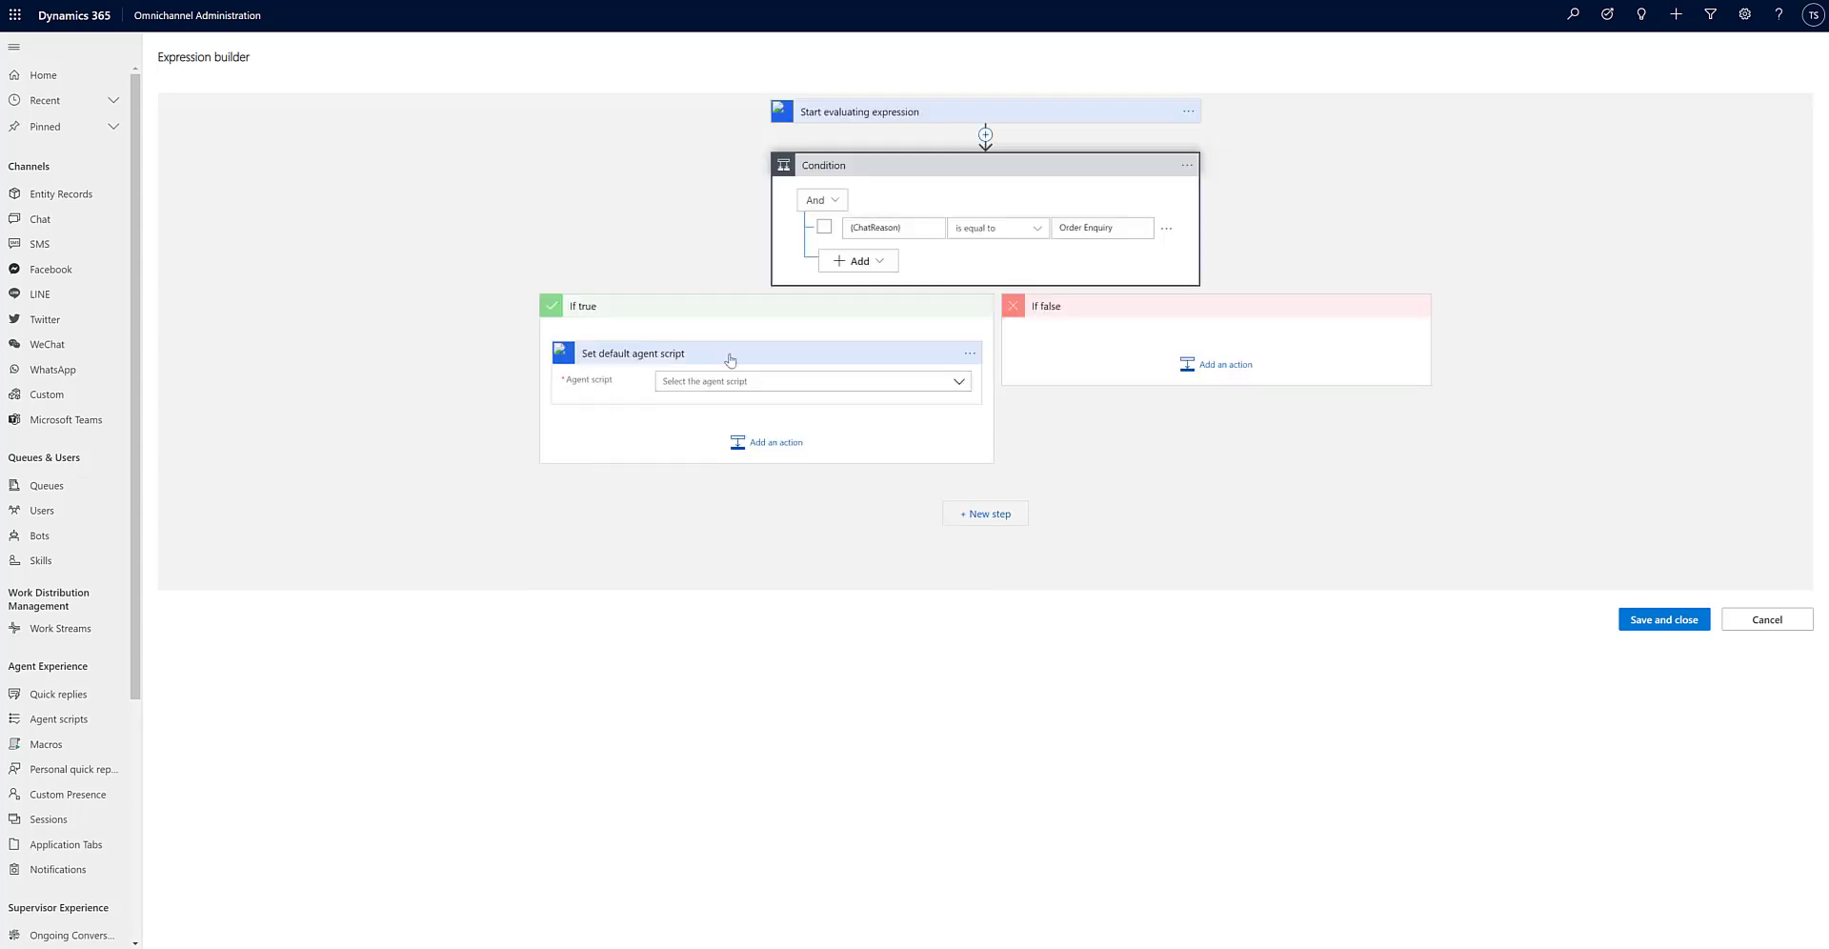
left_click(860, 381)
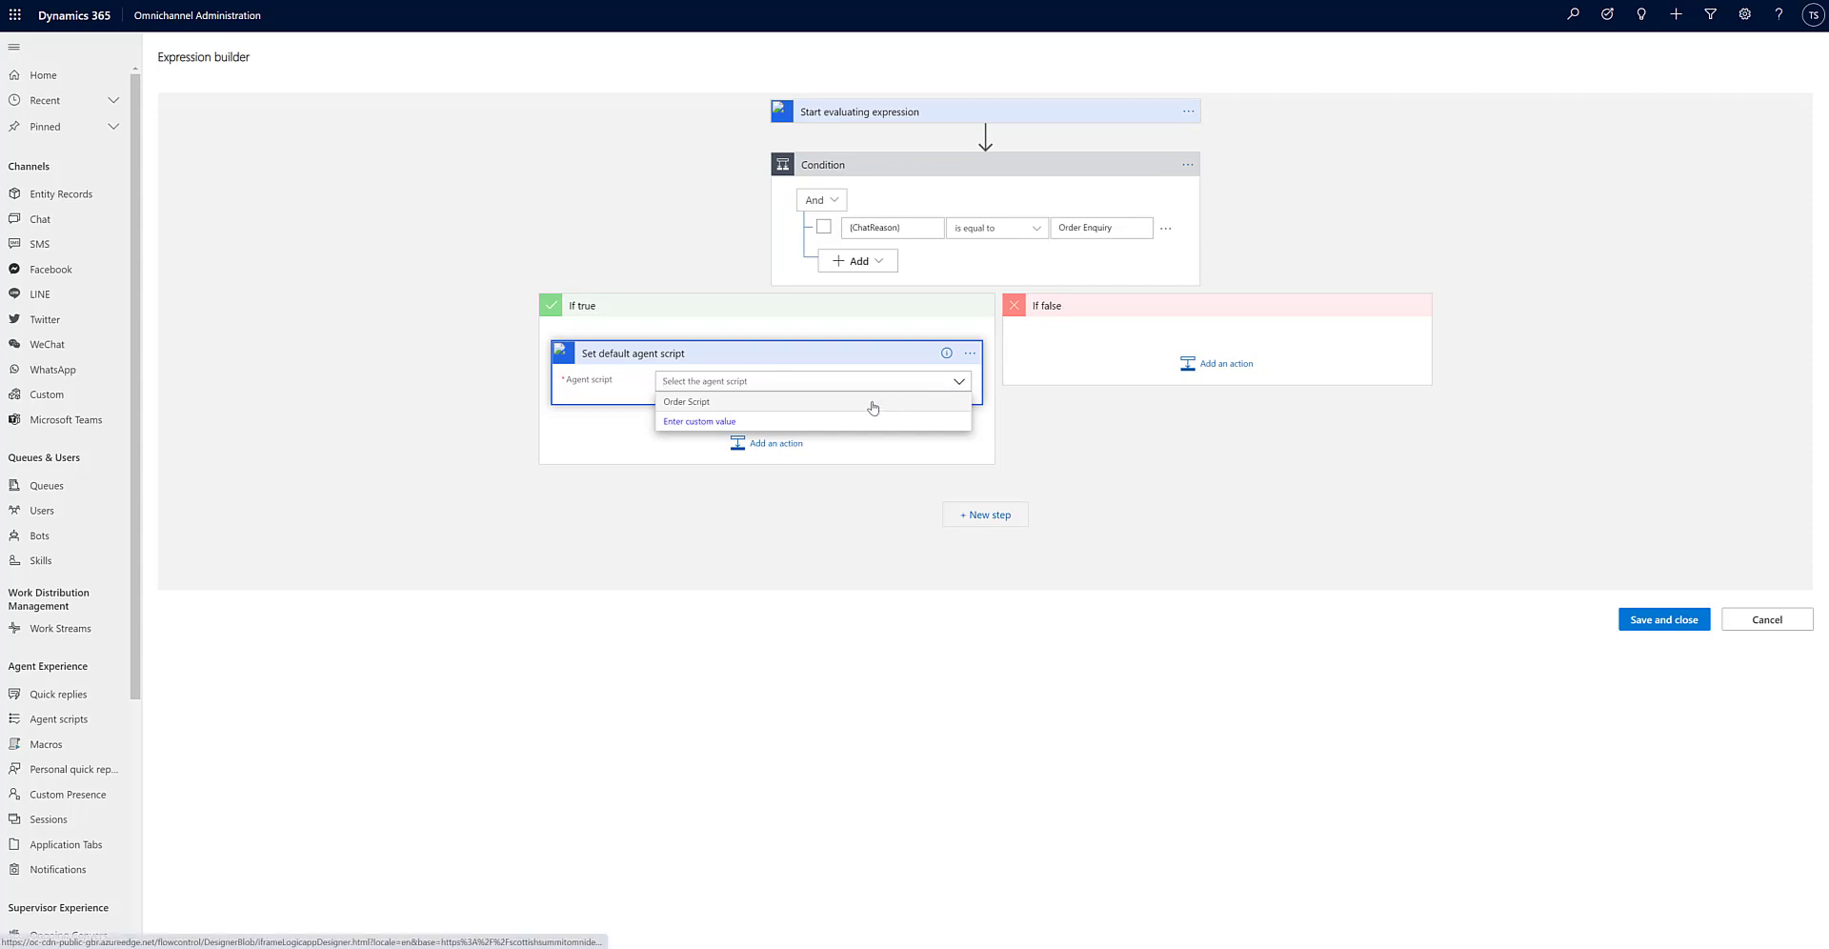
left_click(871, 402)
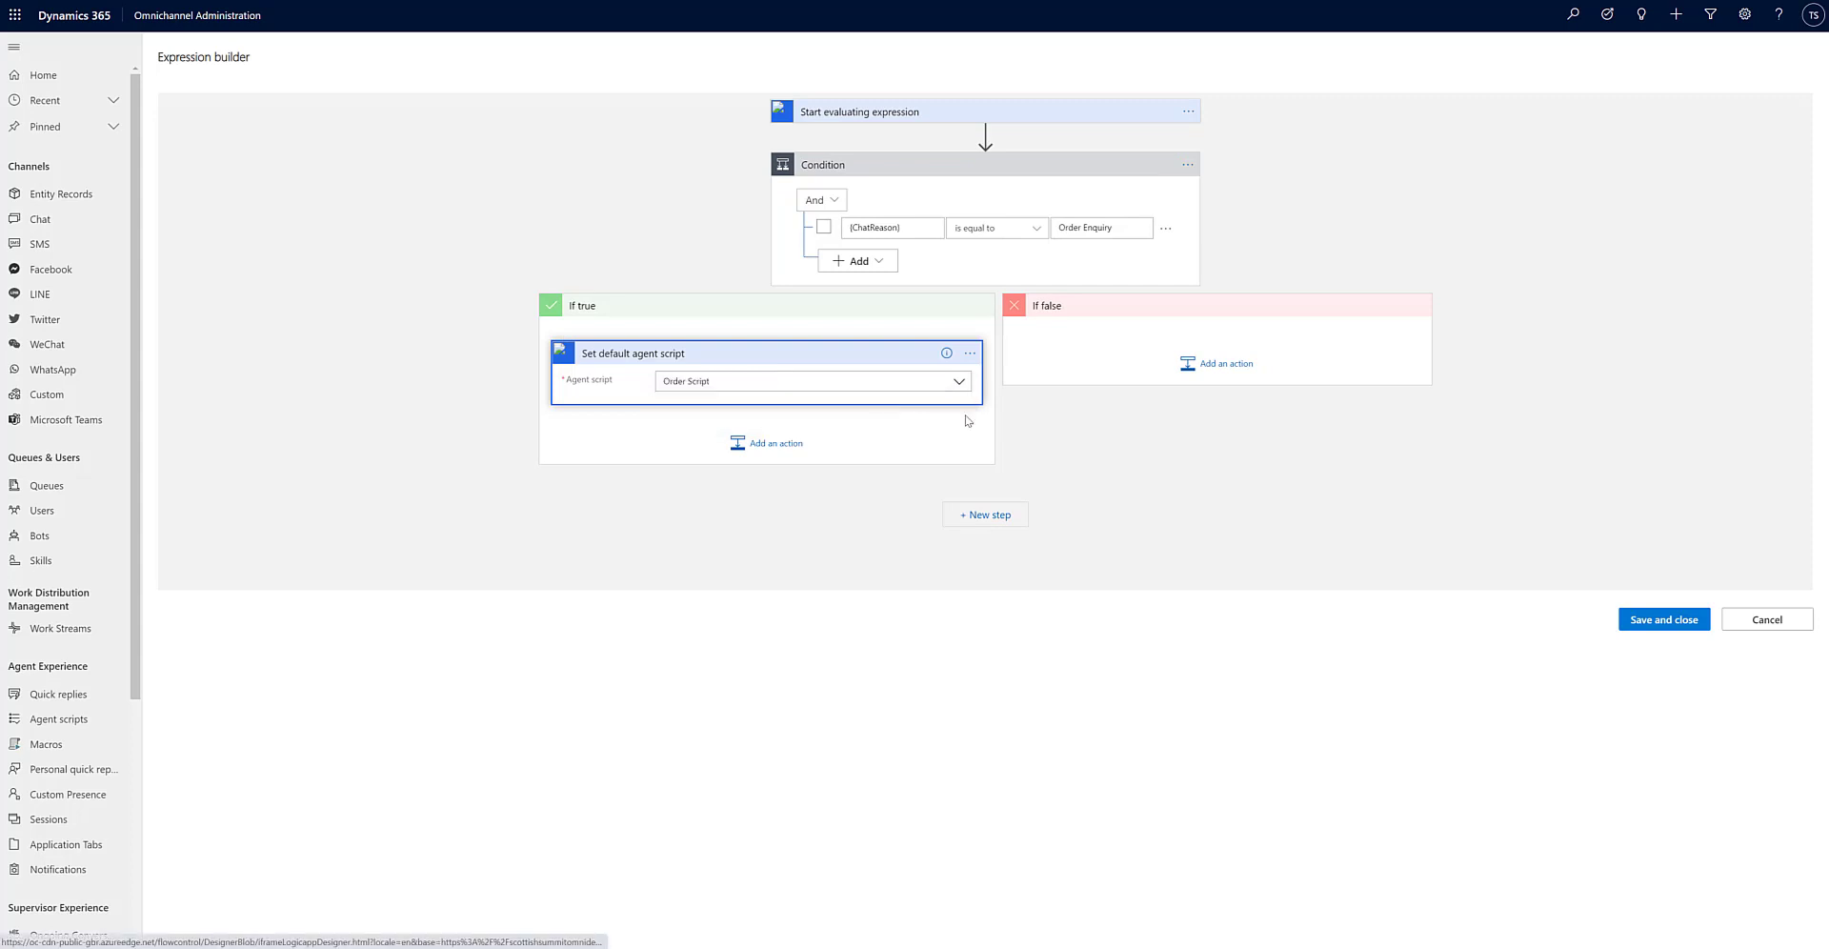
left_click(1665, 628)
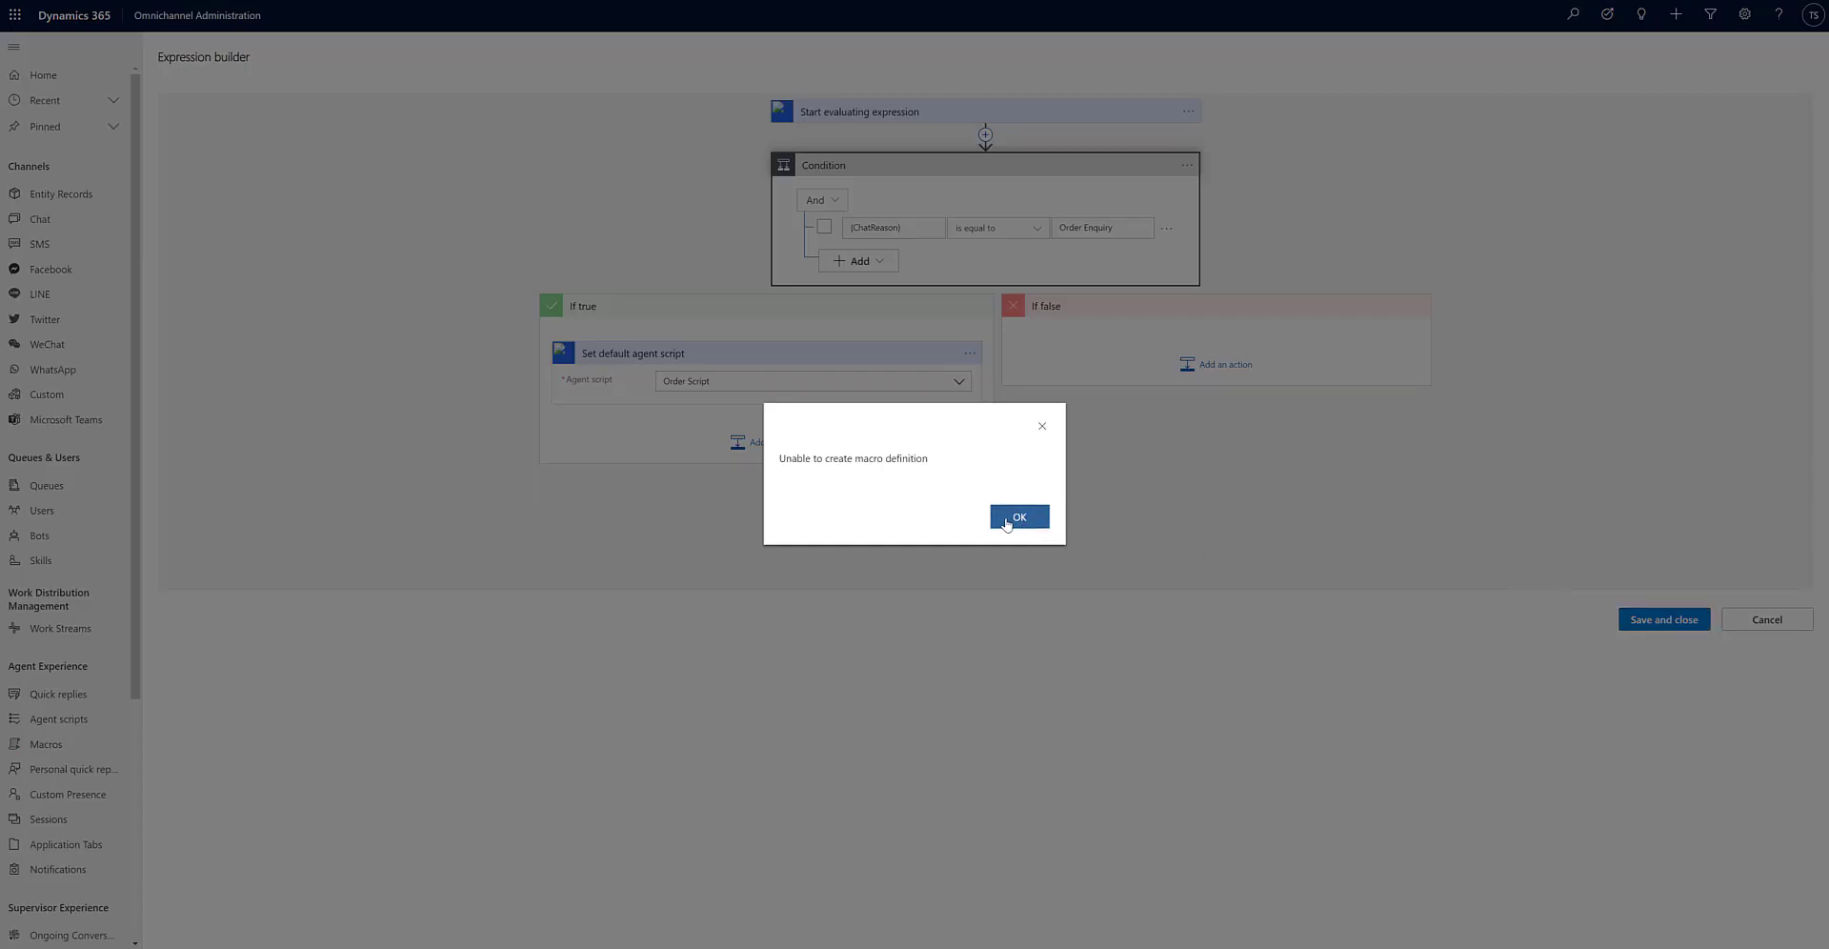
left_click(1008, 522)
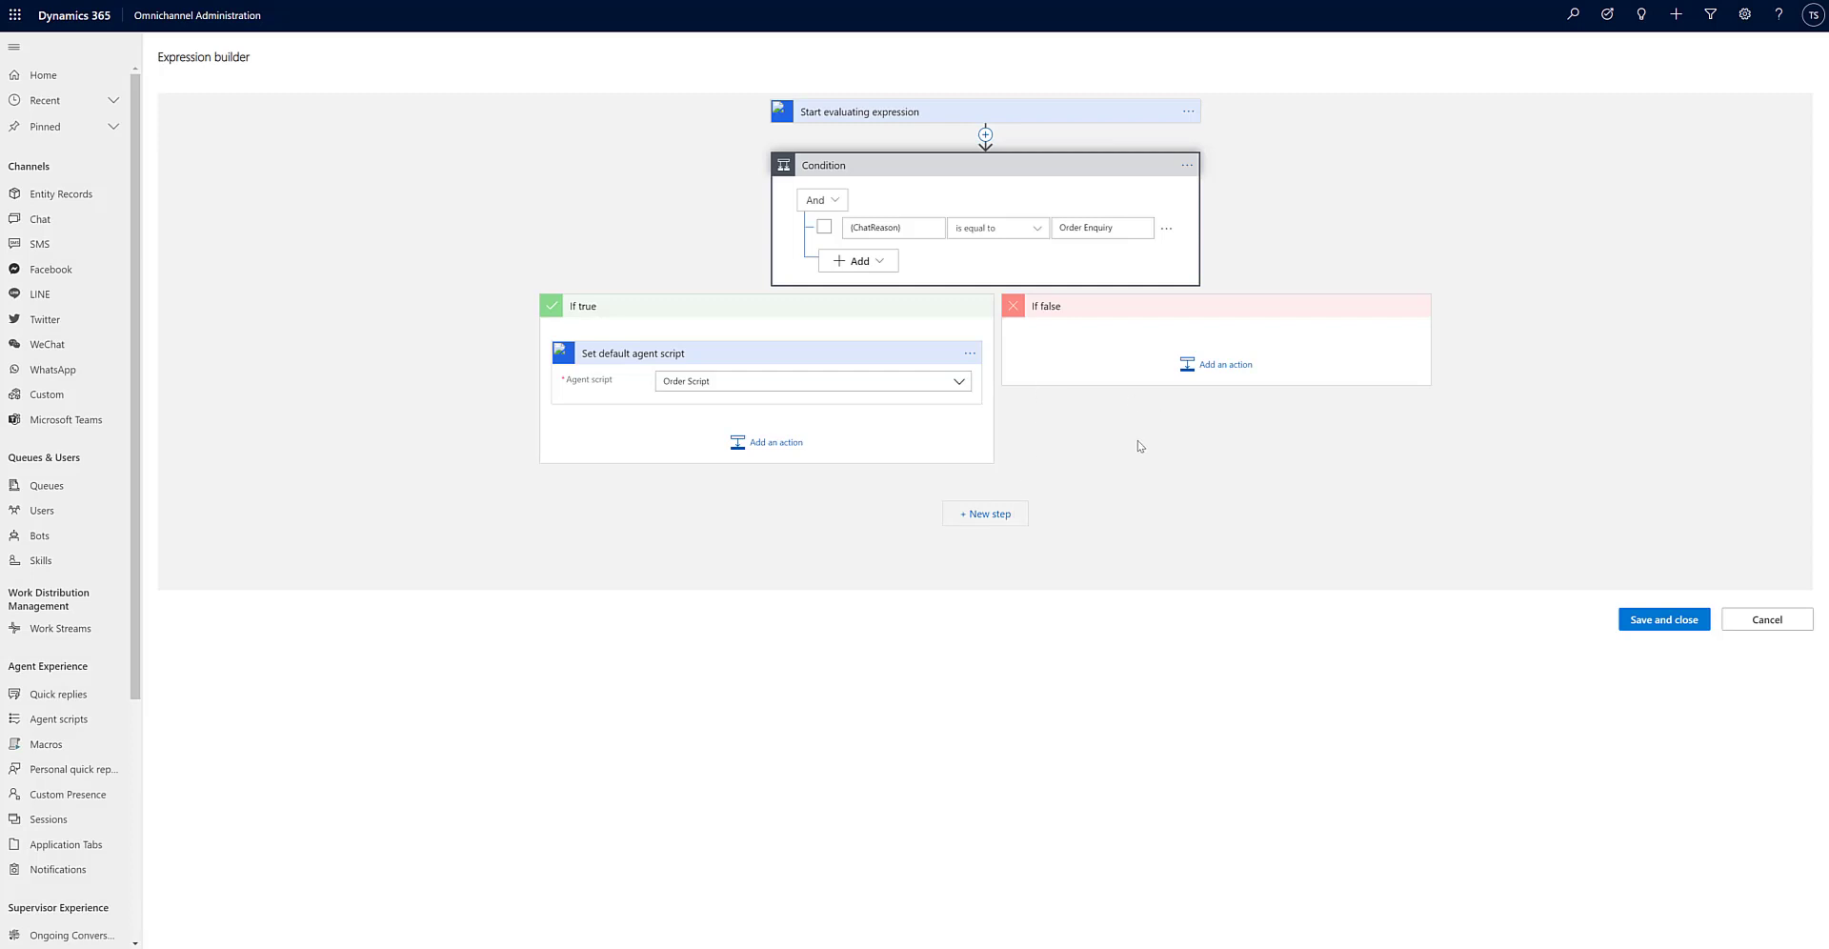
Remove the braces around ChatReason in the condition, then save and close the expression and the session template.
left_click(912, 225)
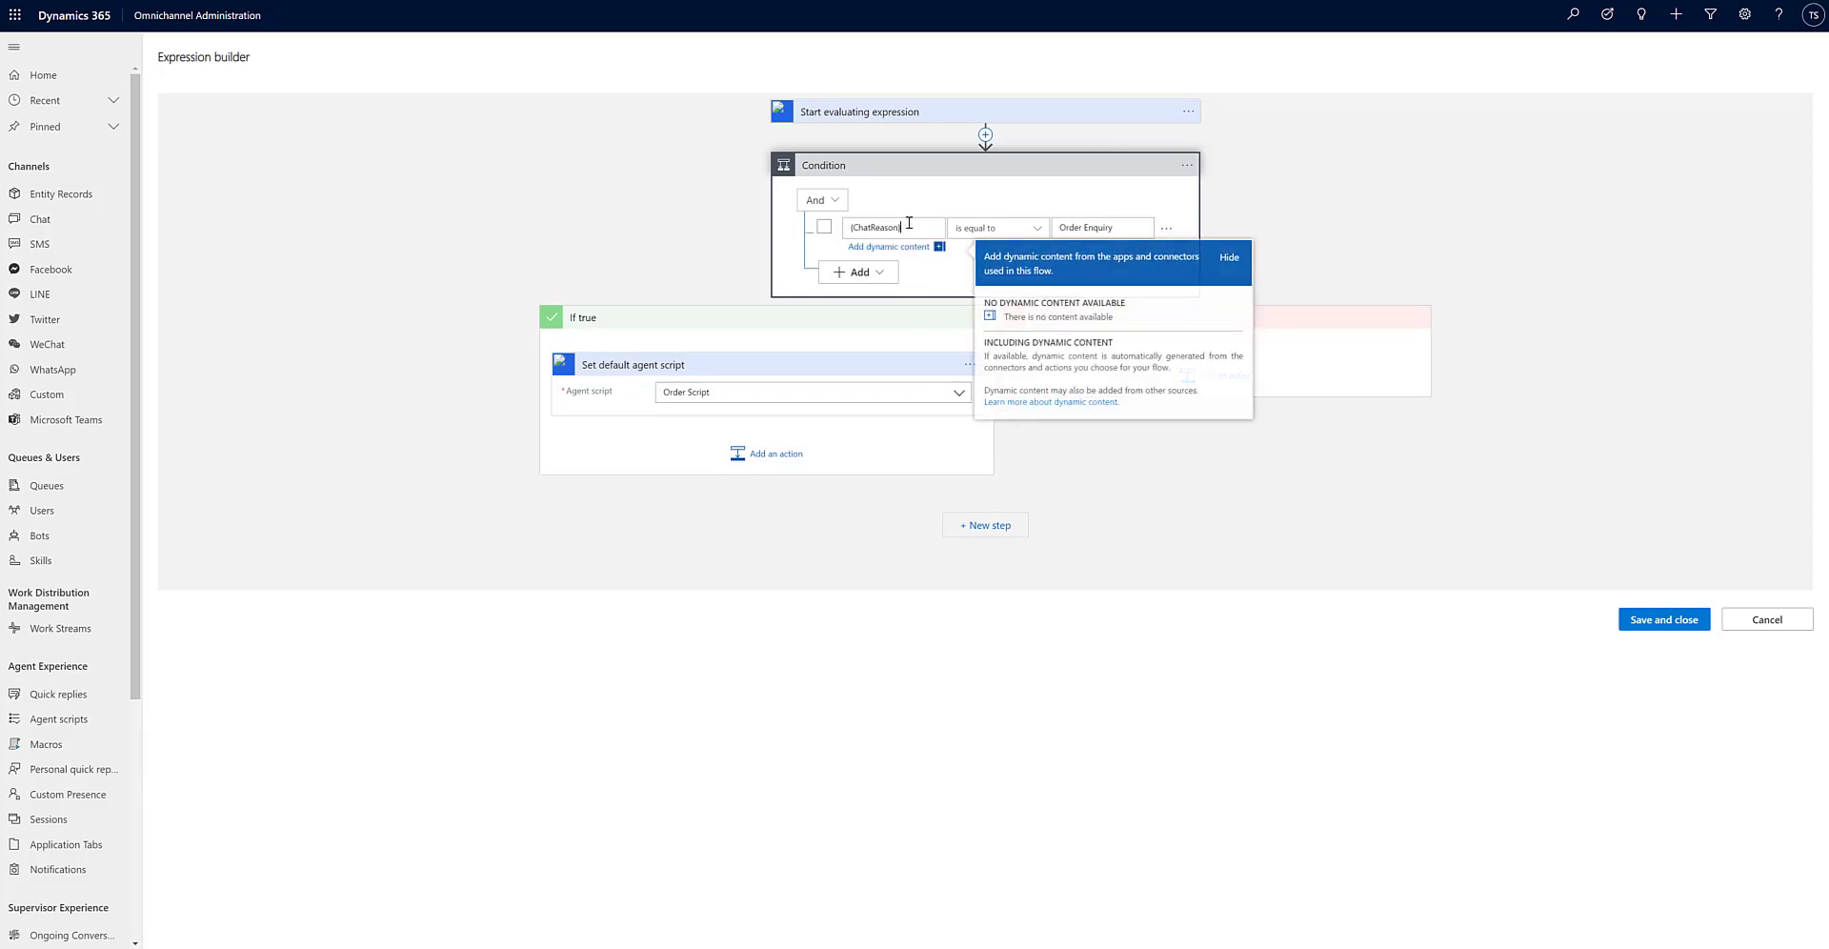
key("BackSpace")
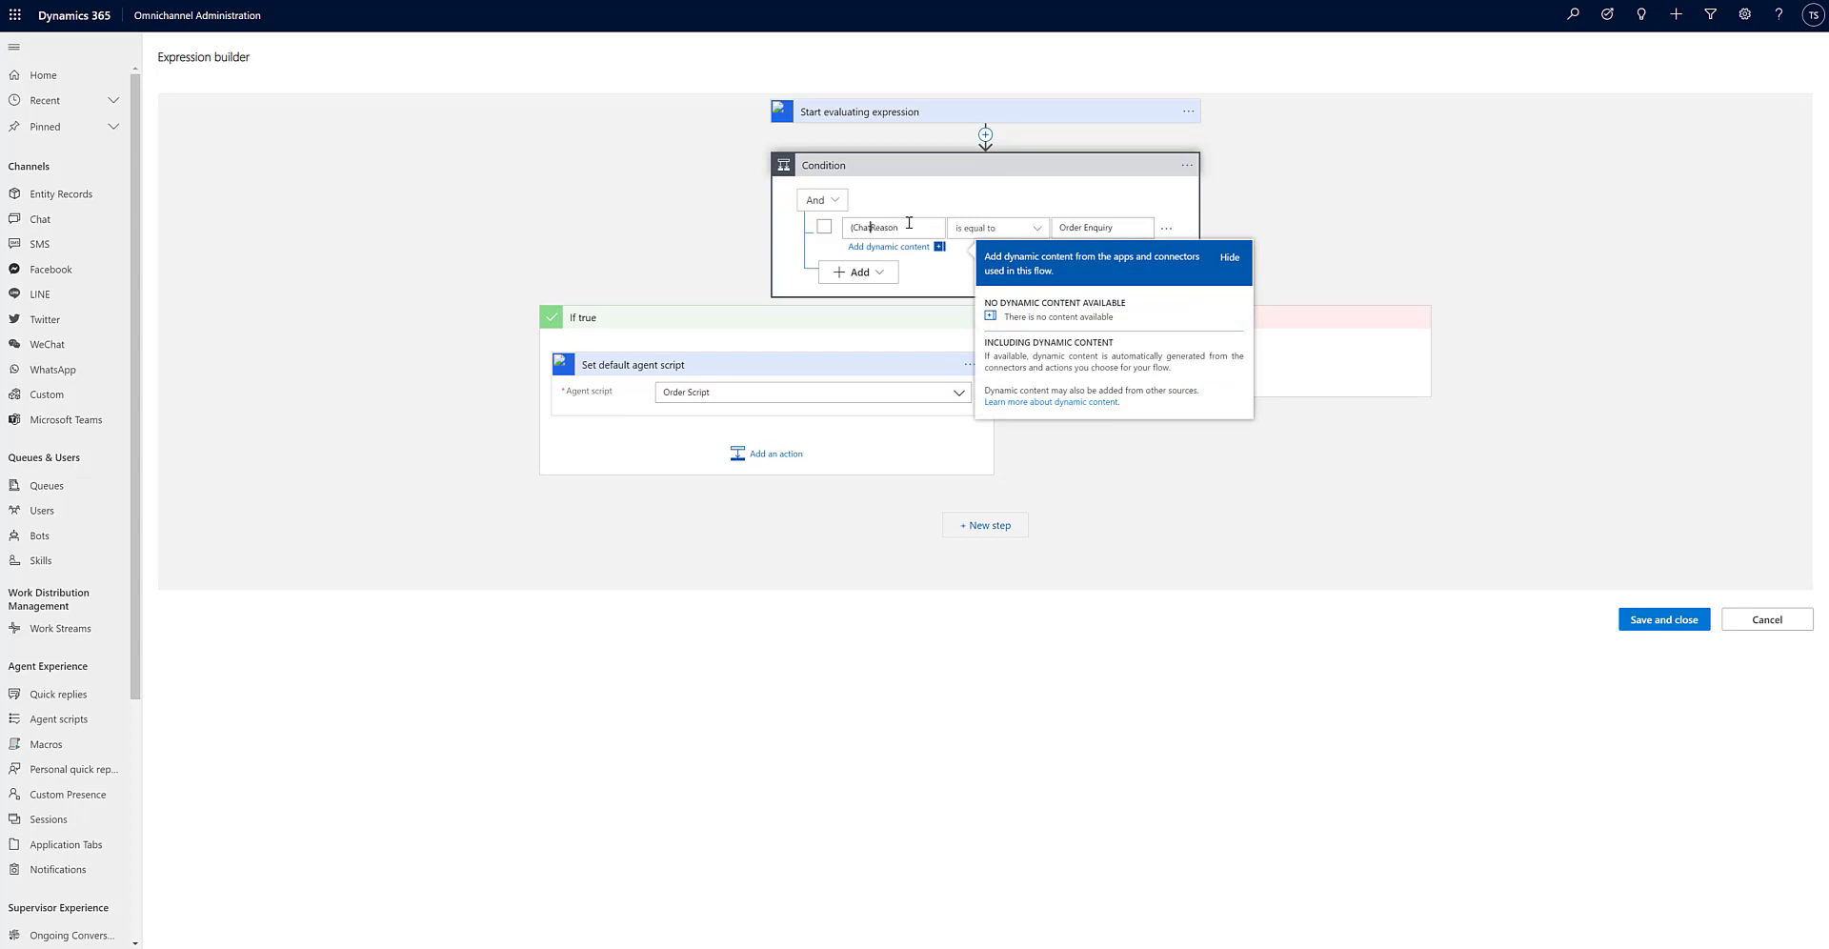
key("Delete")
left_click(1664, 619)
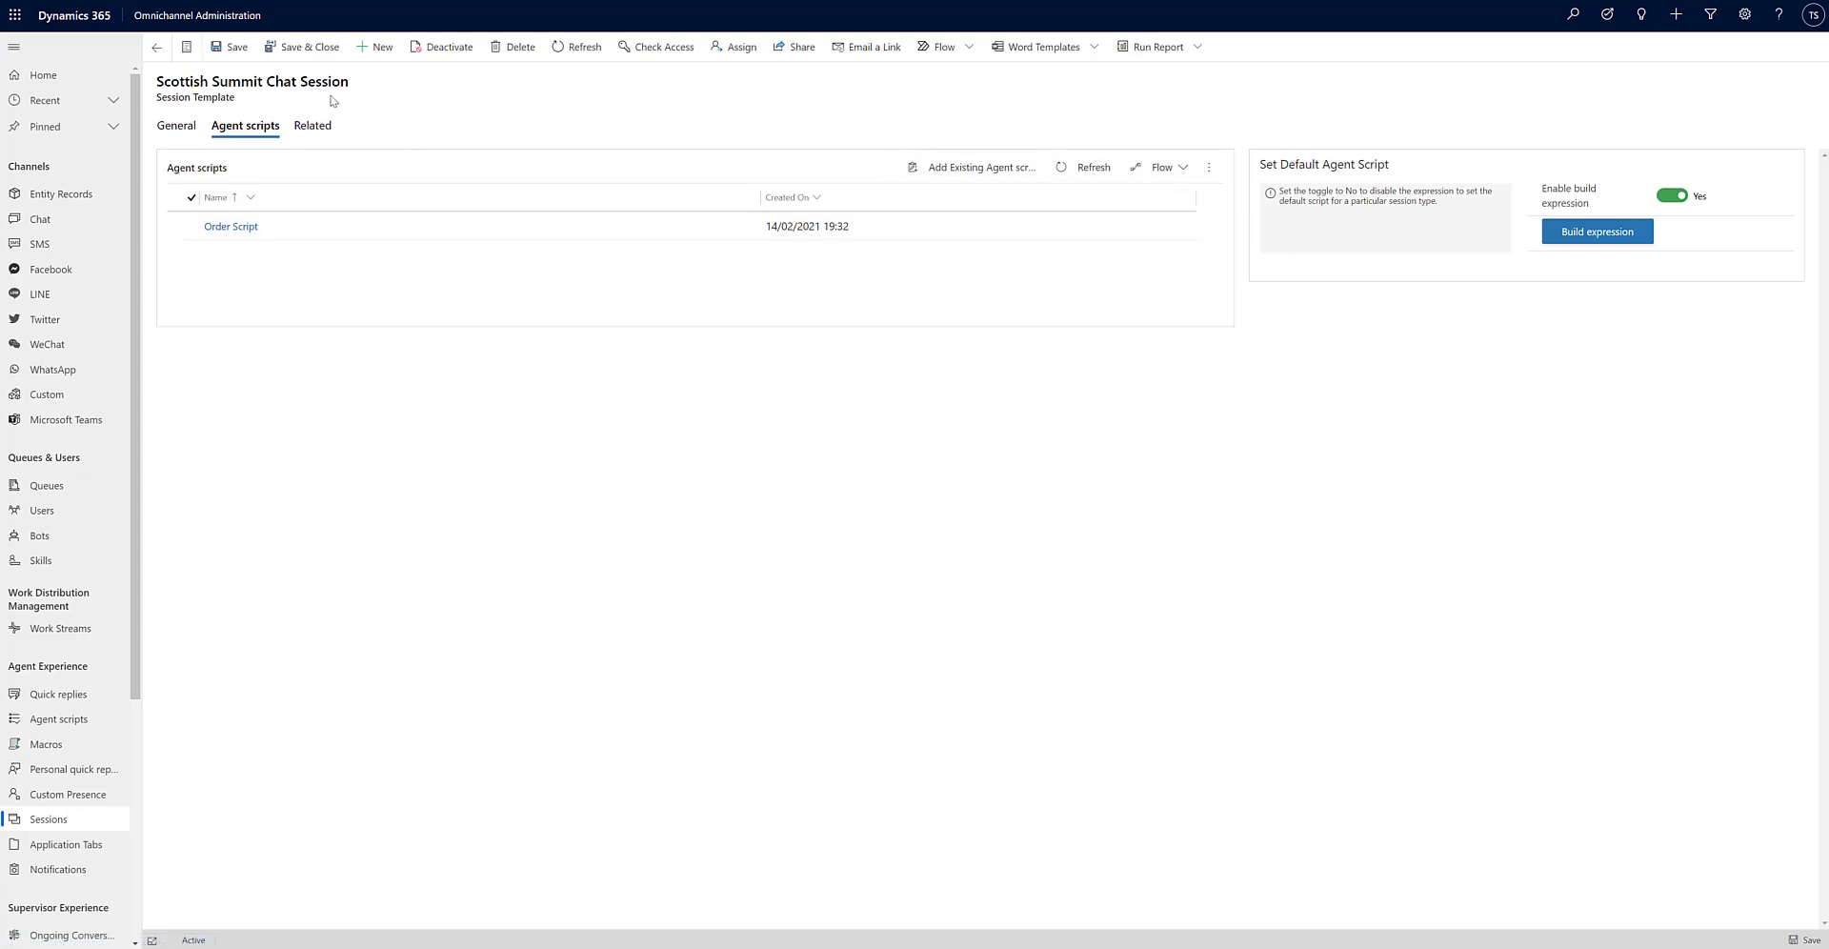
left_click(317, 50)
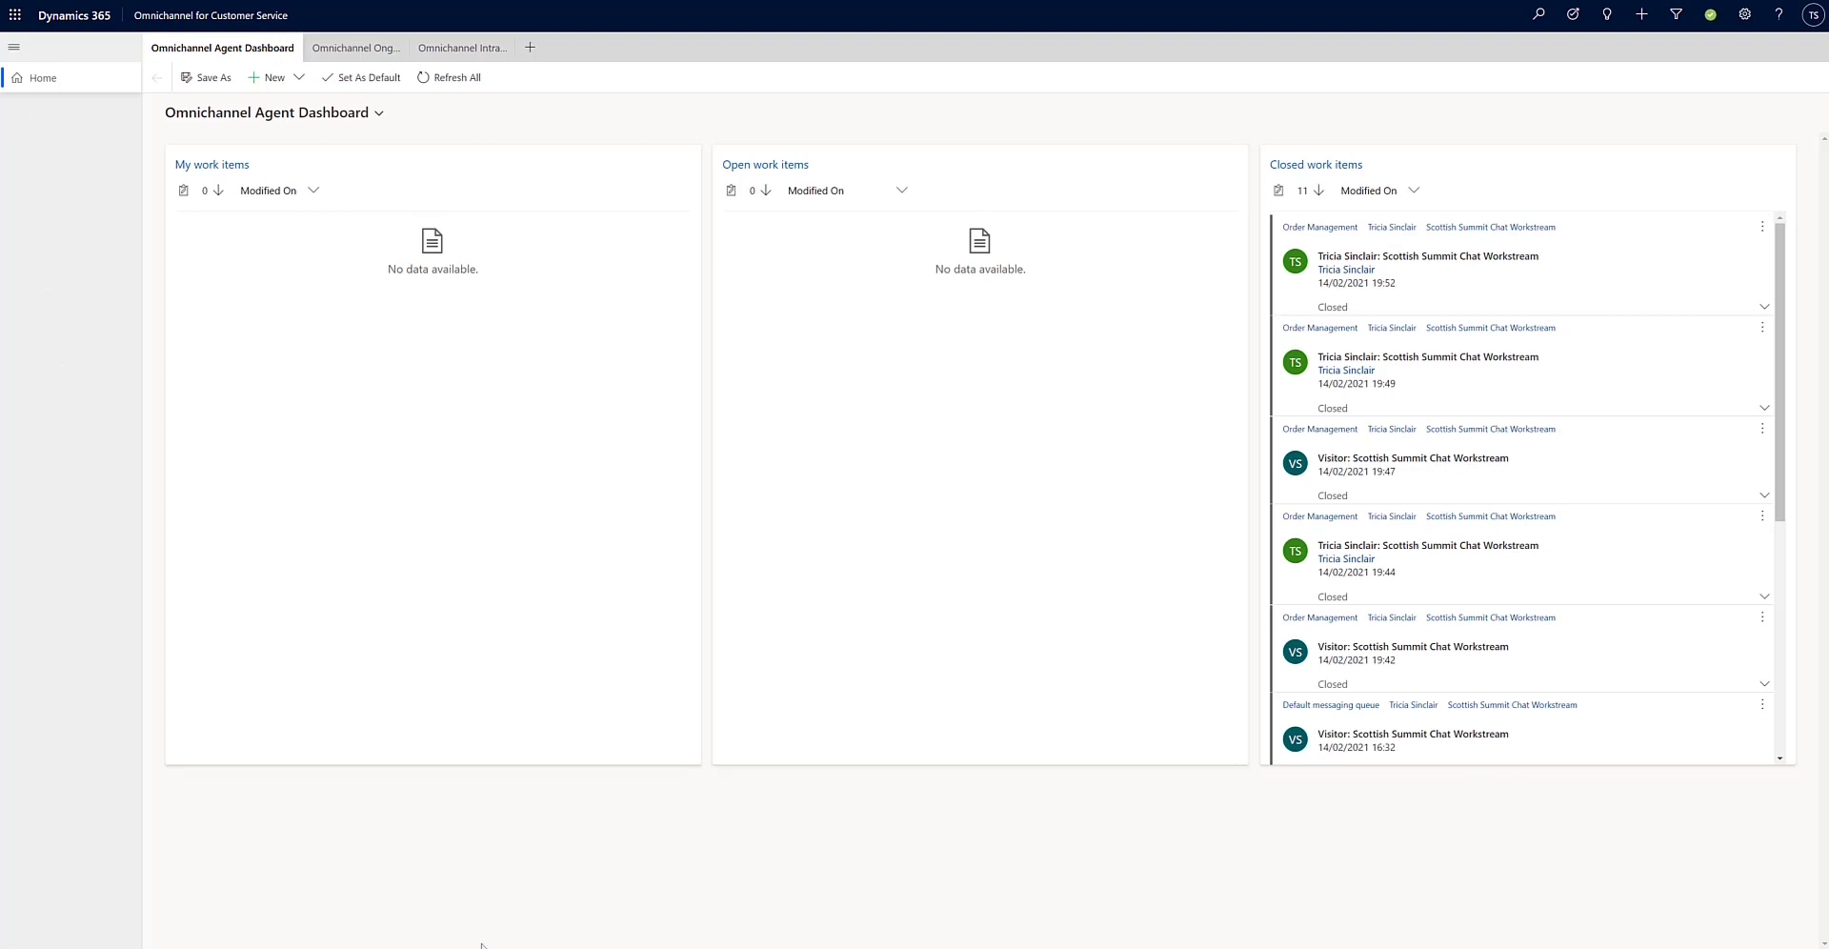
Switch to the chatscottishsummit.htm page in the browser, close the ended chat and start a new one.
key("alt+Tab")
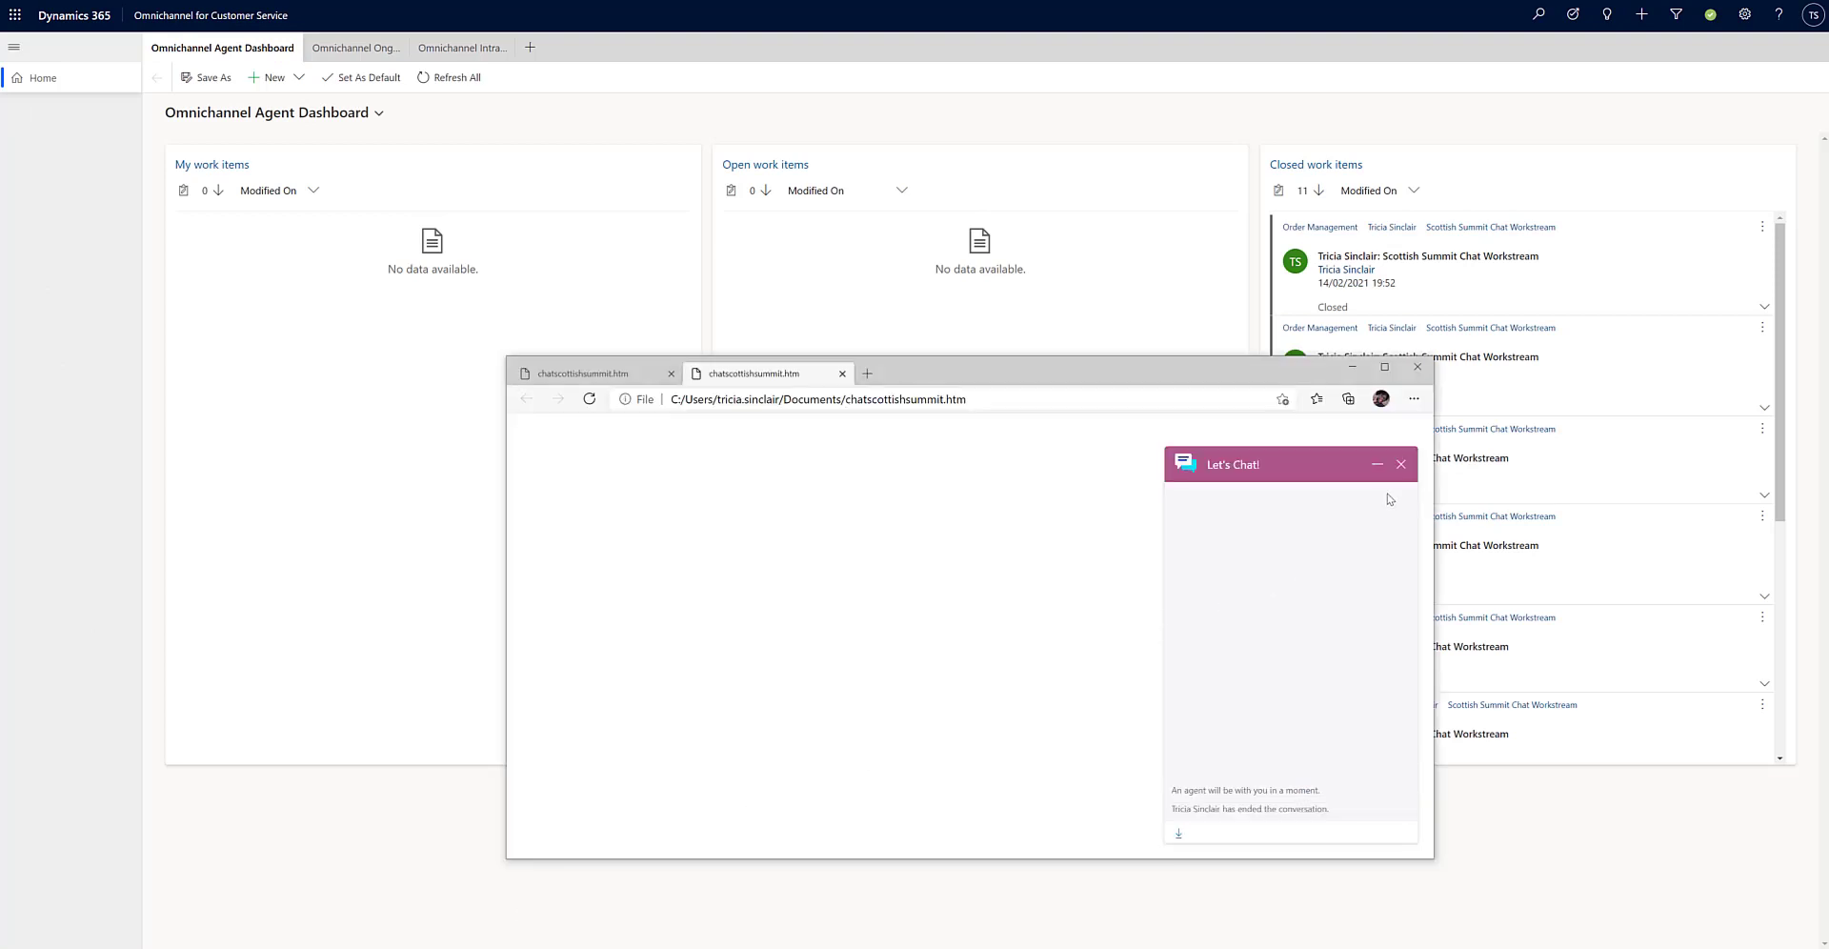
left_click(1399, 466)
left_click(1265, 671)
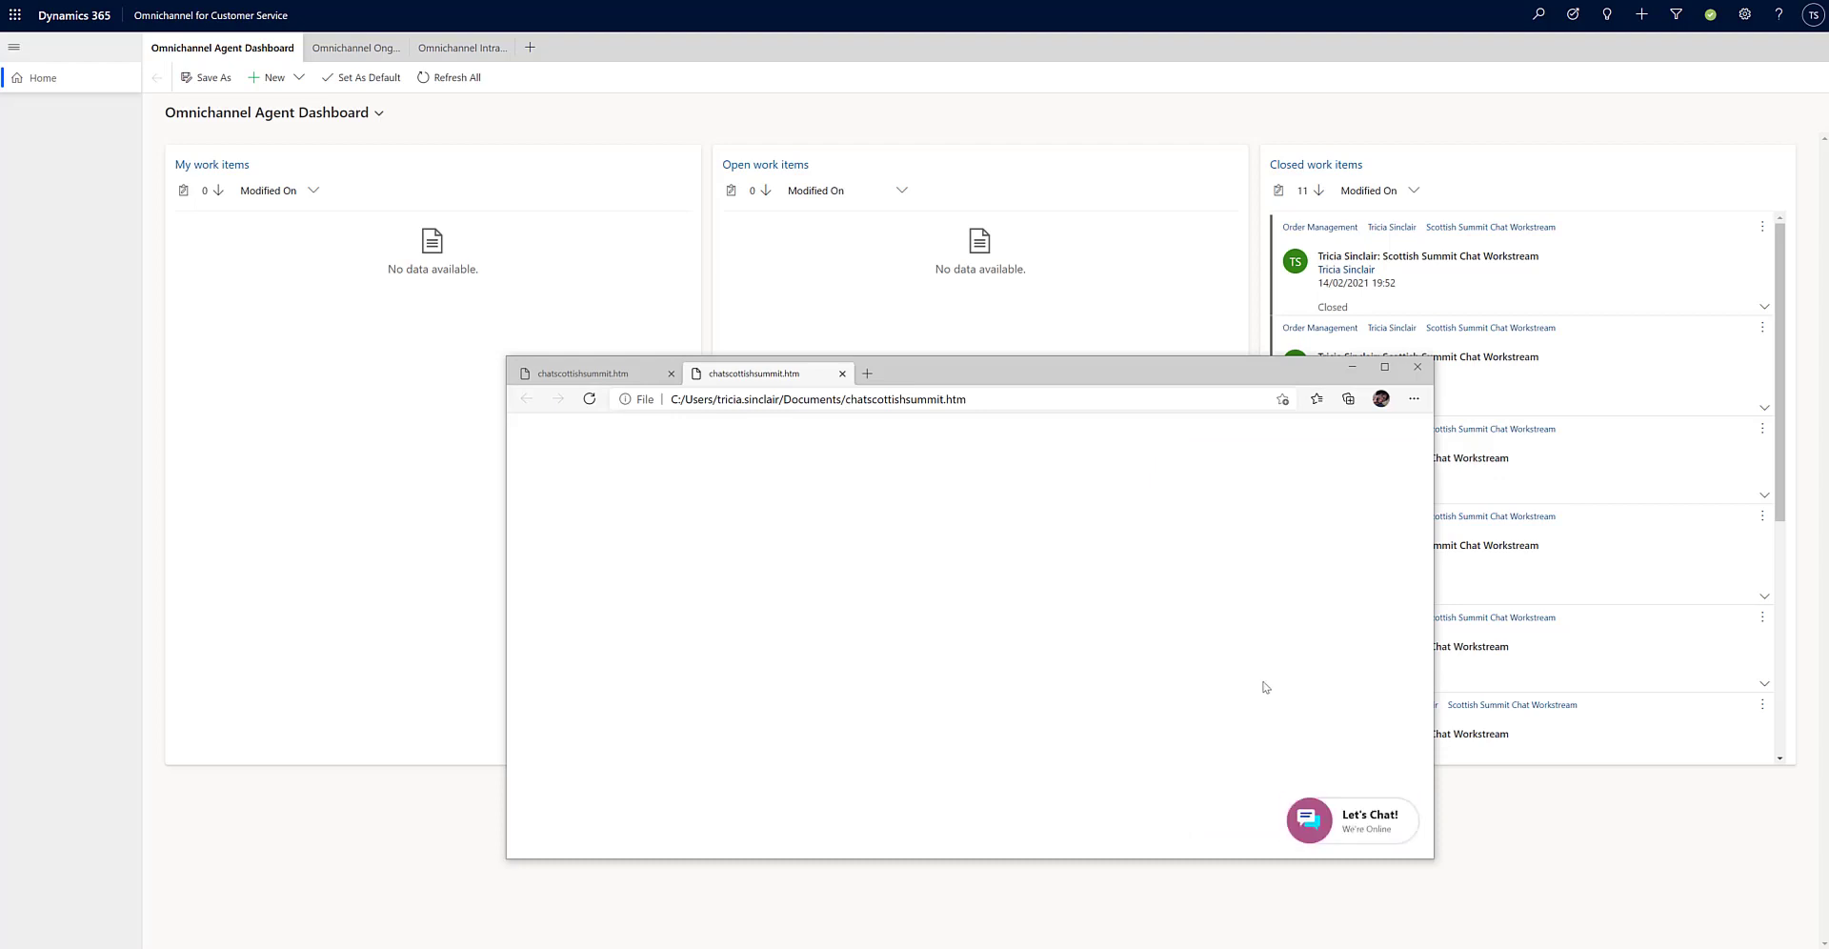
left_click(1337, 803)
Complete the pre-chat survey with the customer's name, the reason Order Enquiry and consent to save information, and submit it.
left_click(1276, 565)
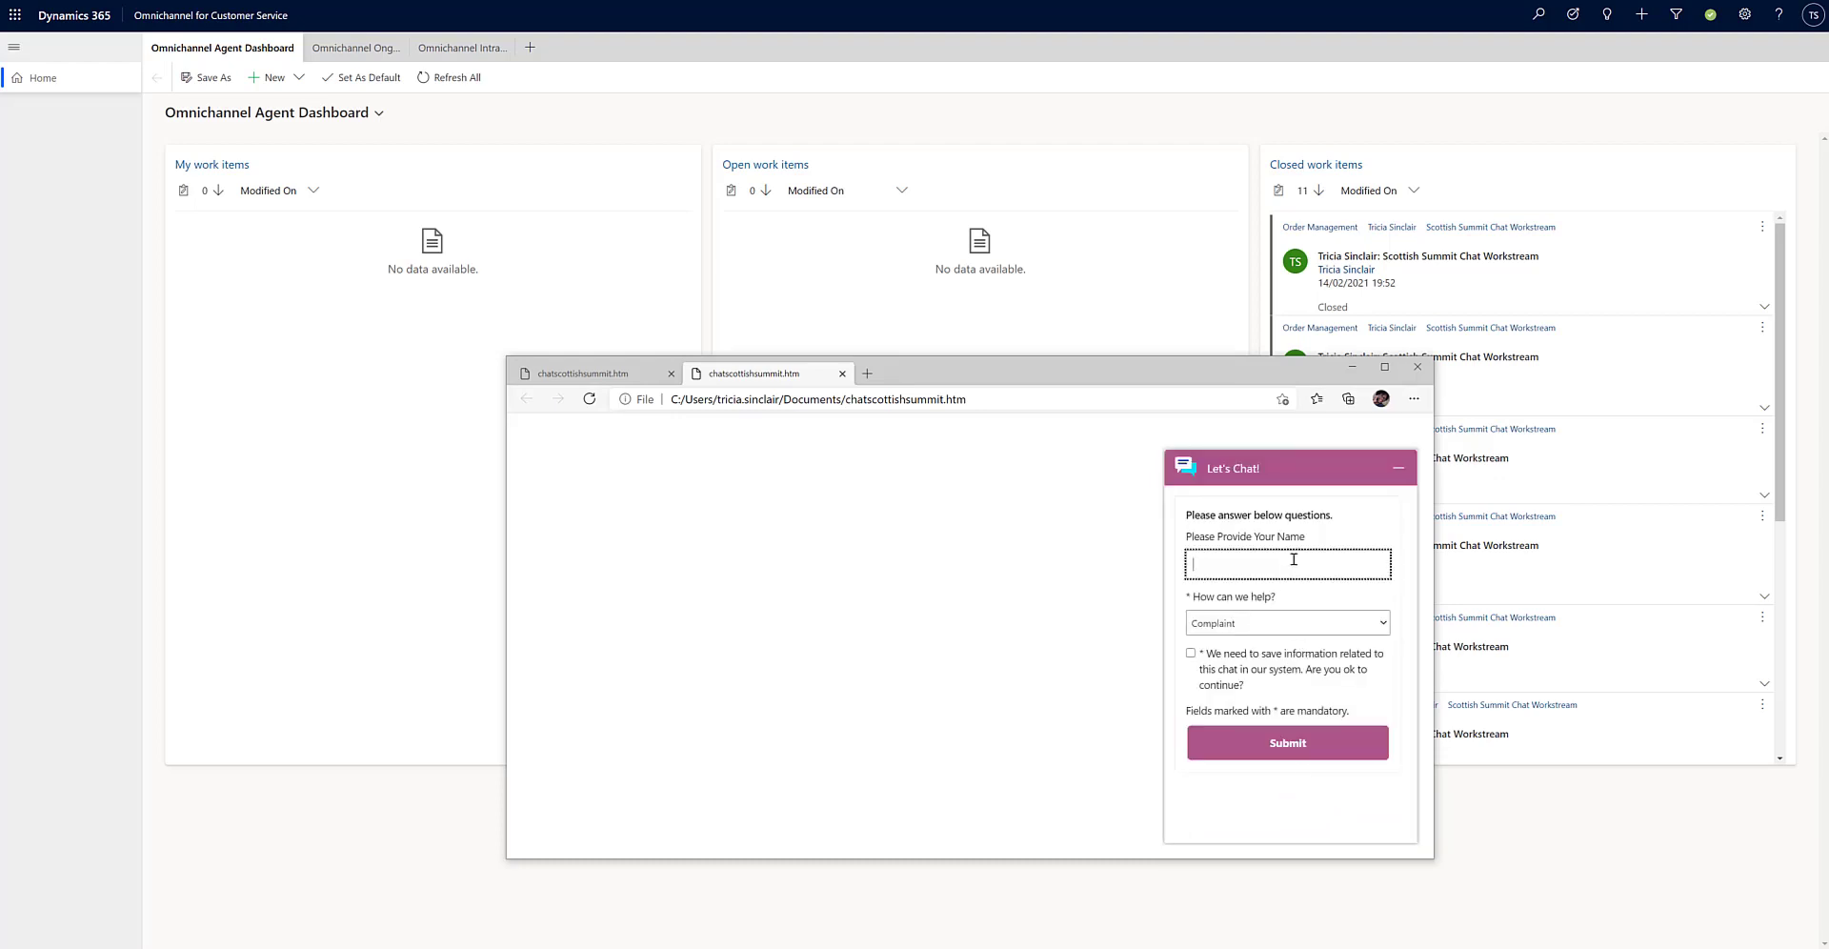
left_click(1258, 602)
left_click(1255, 622)
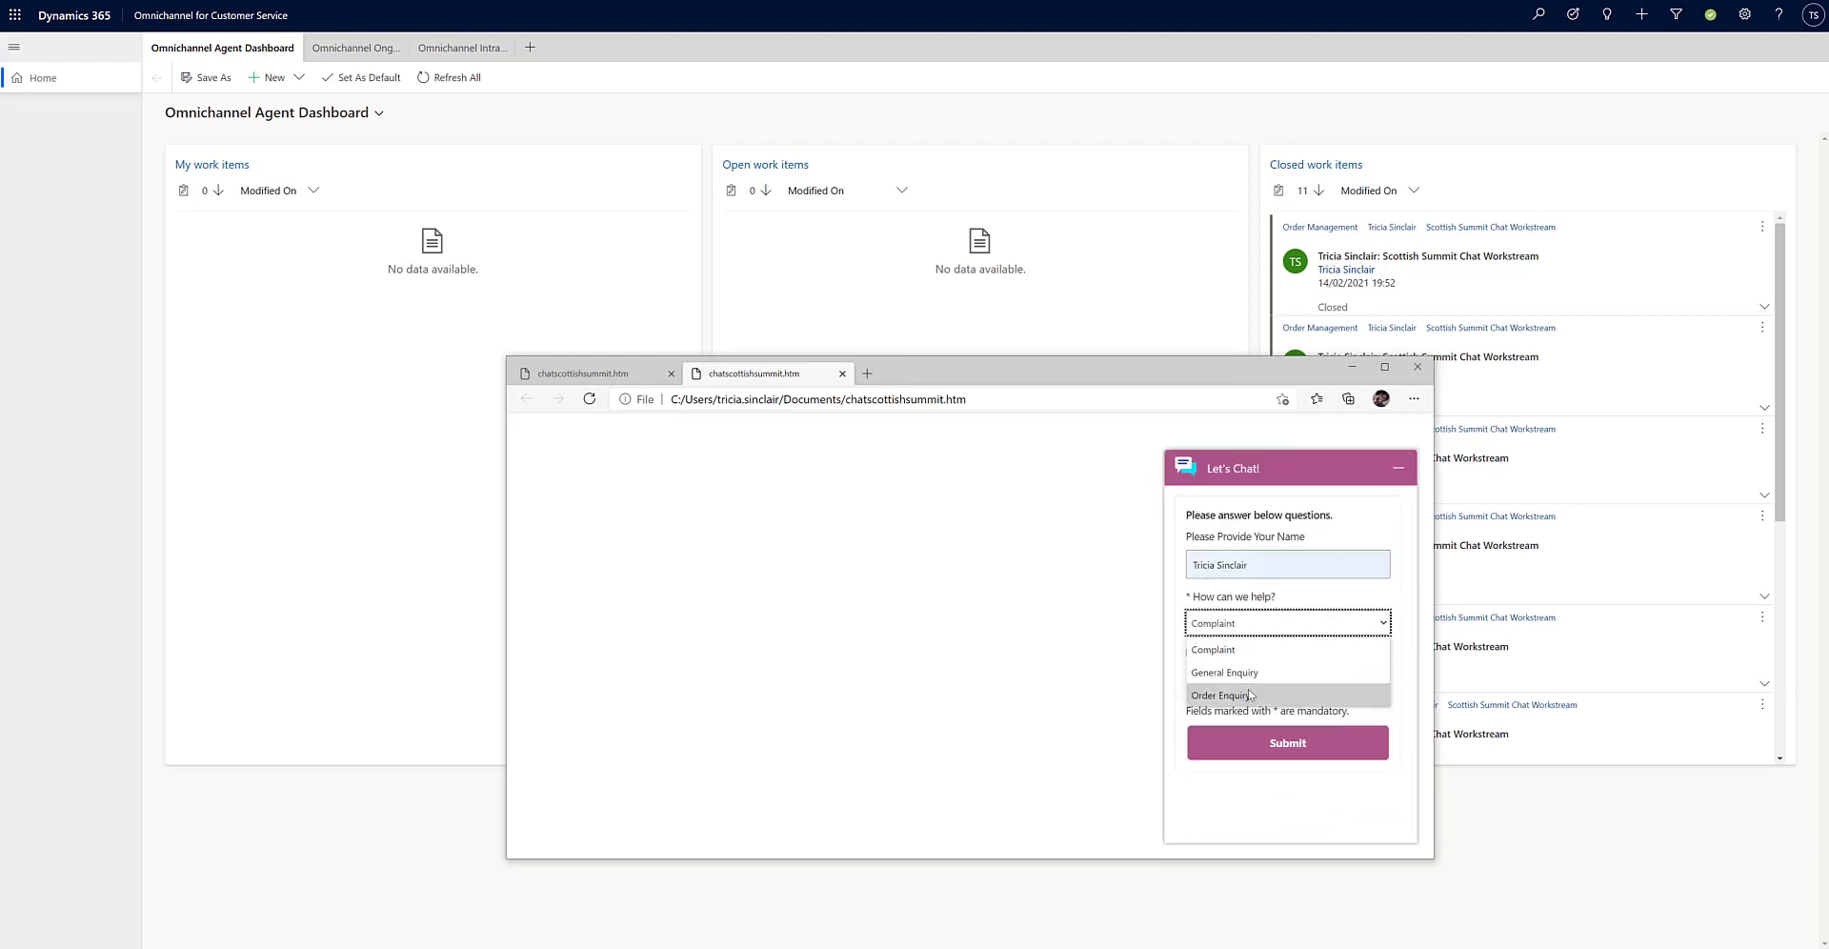
left_click(1242, 692)
left_click(1191, 652)
left_click(1245, 744)
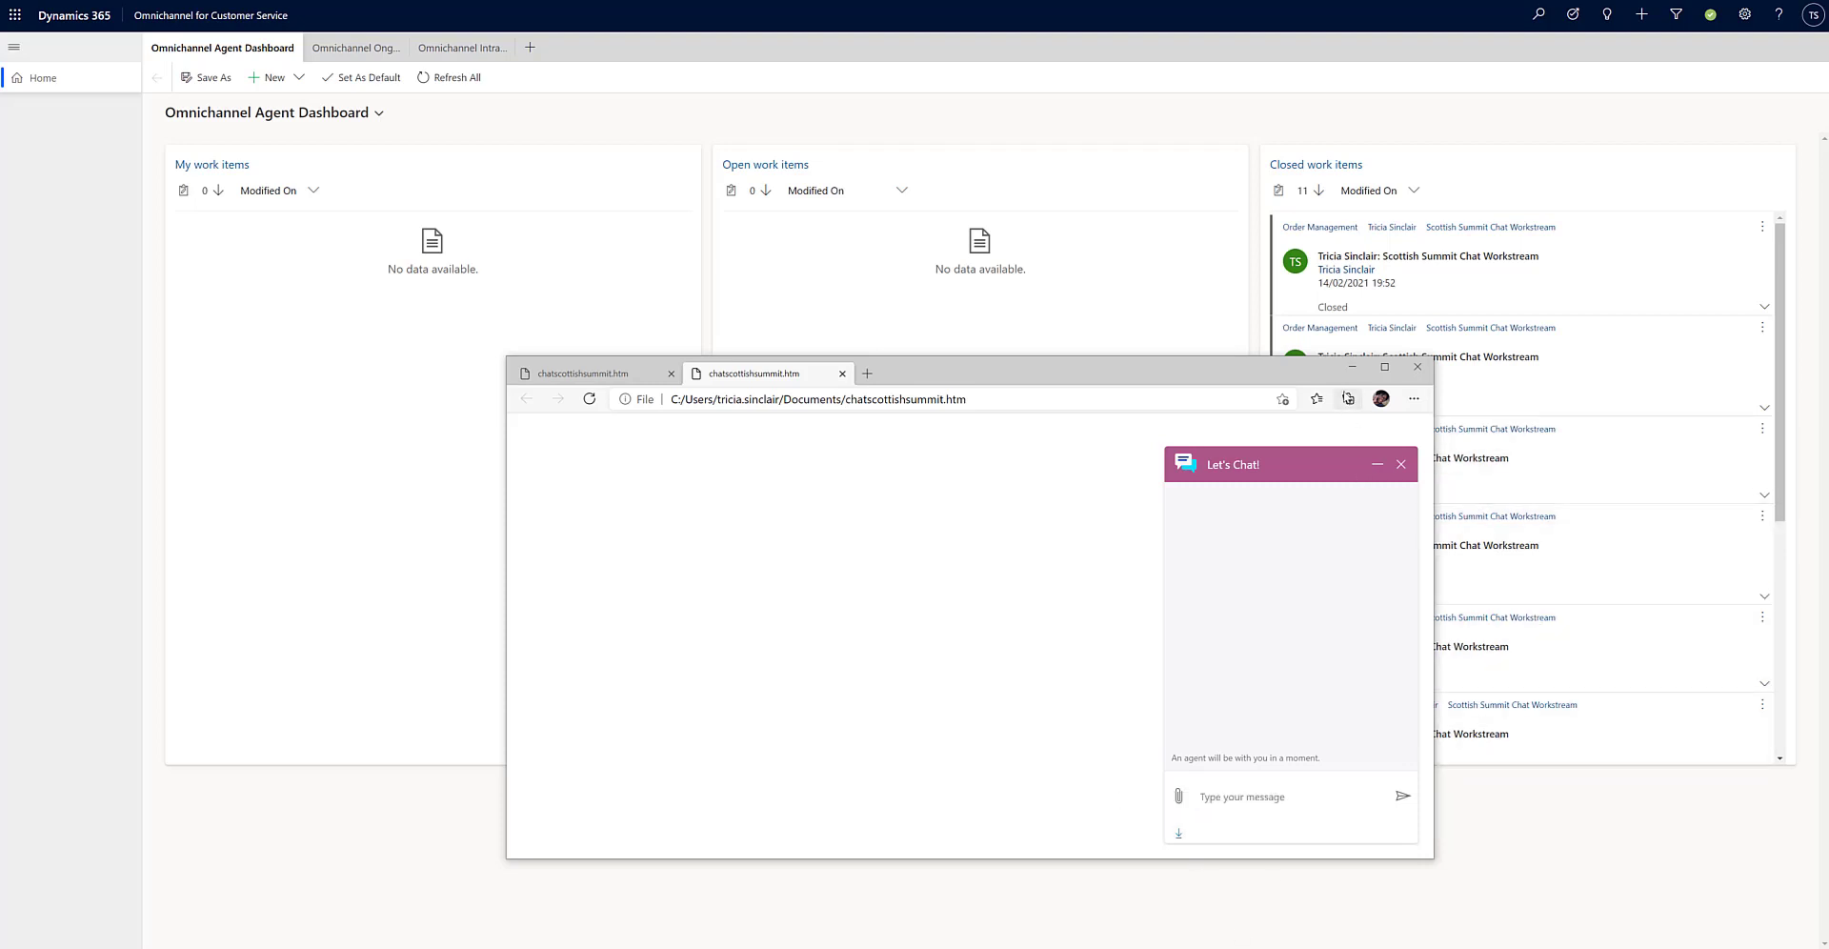
Return to the Omnichannel Agent Dashboard, refresh it and open the active conversation under My work items.
left_click(1351, 370)
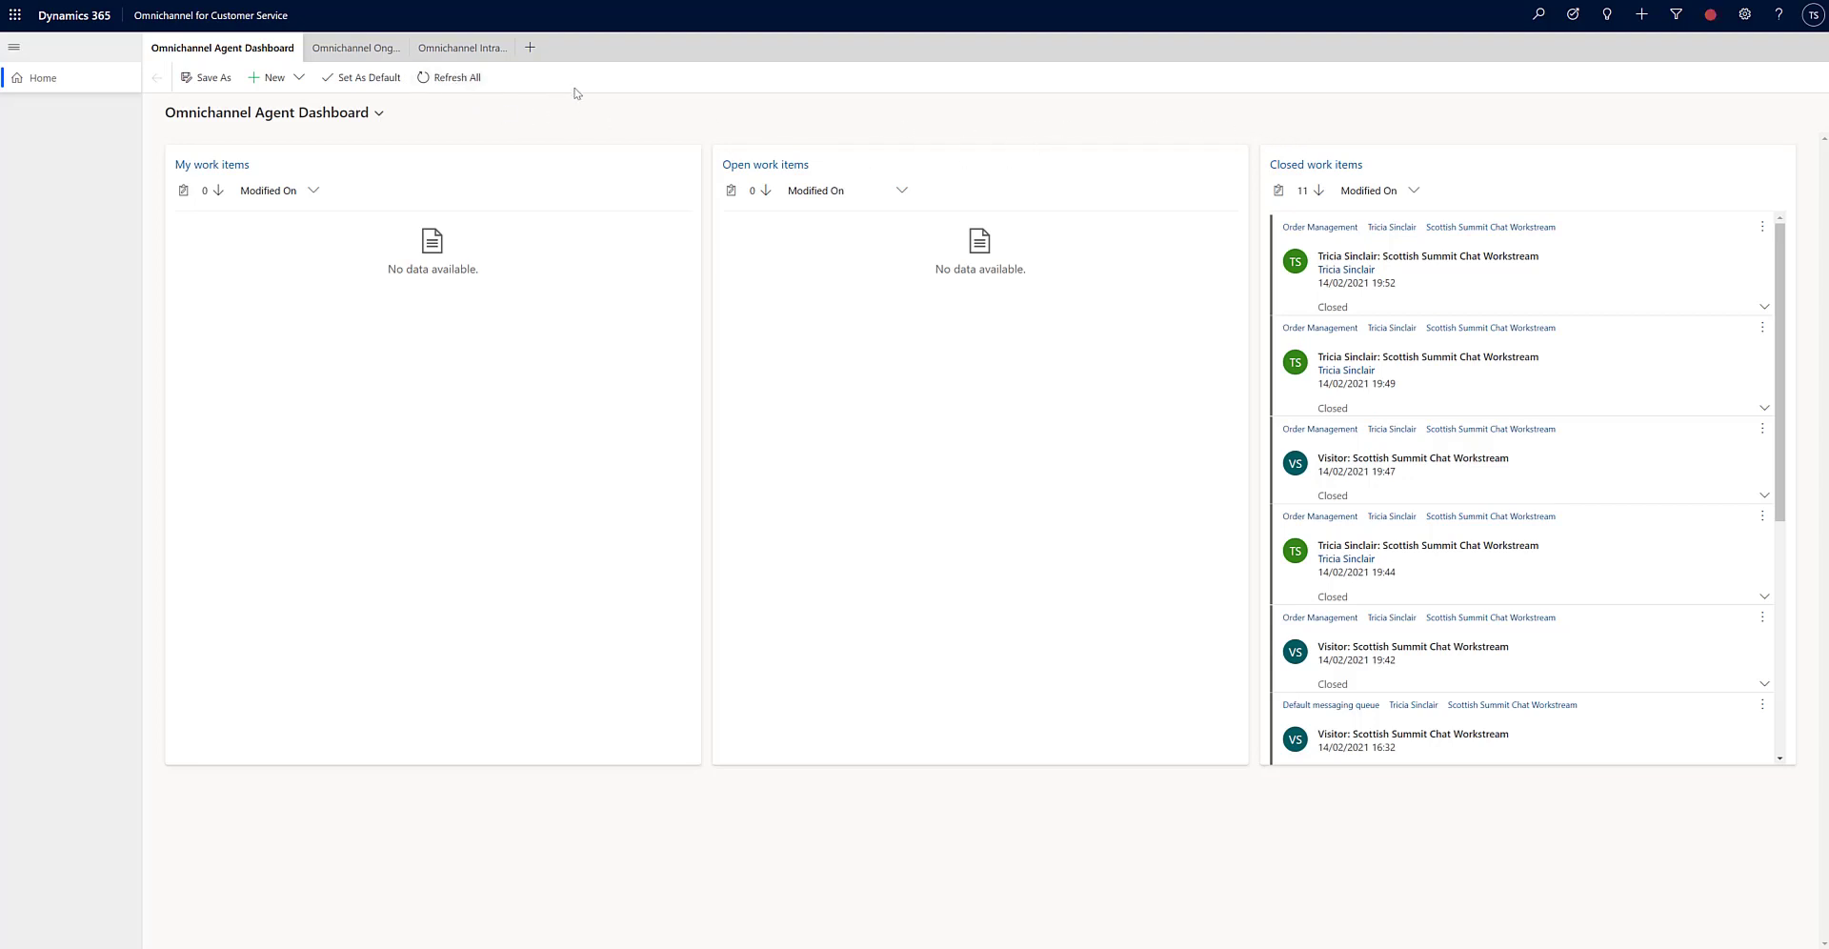
left_click(472, 88)
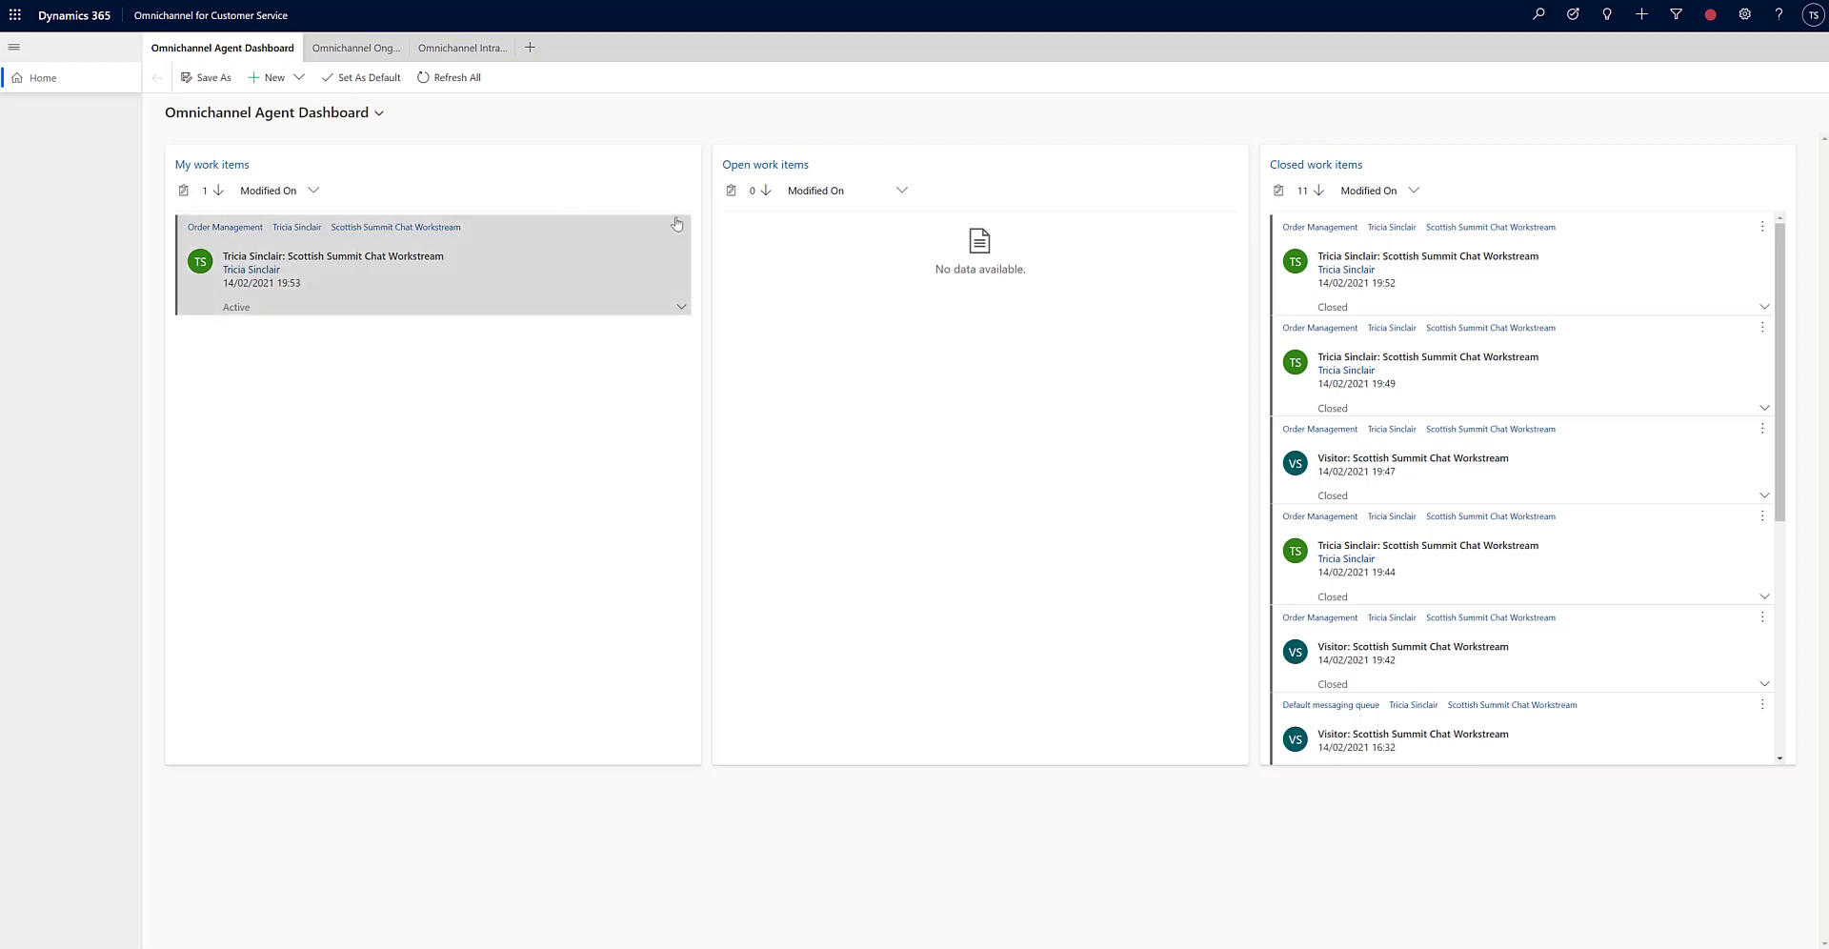
left_click(680, 231)
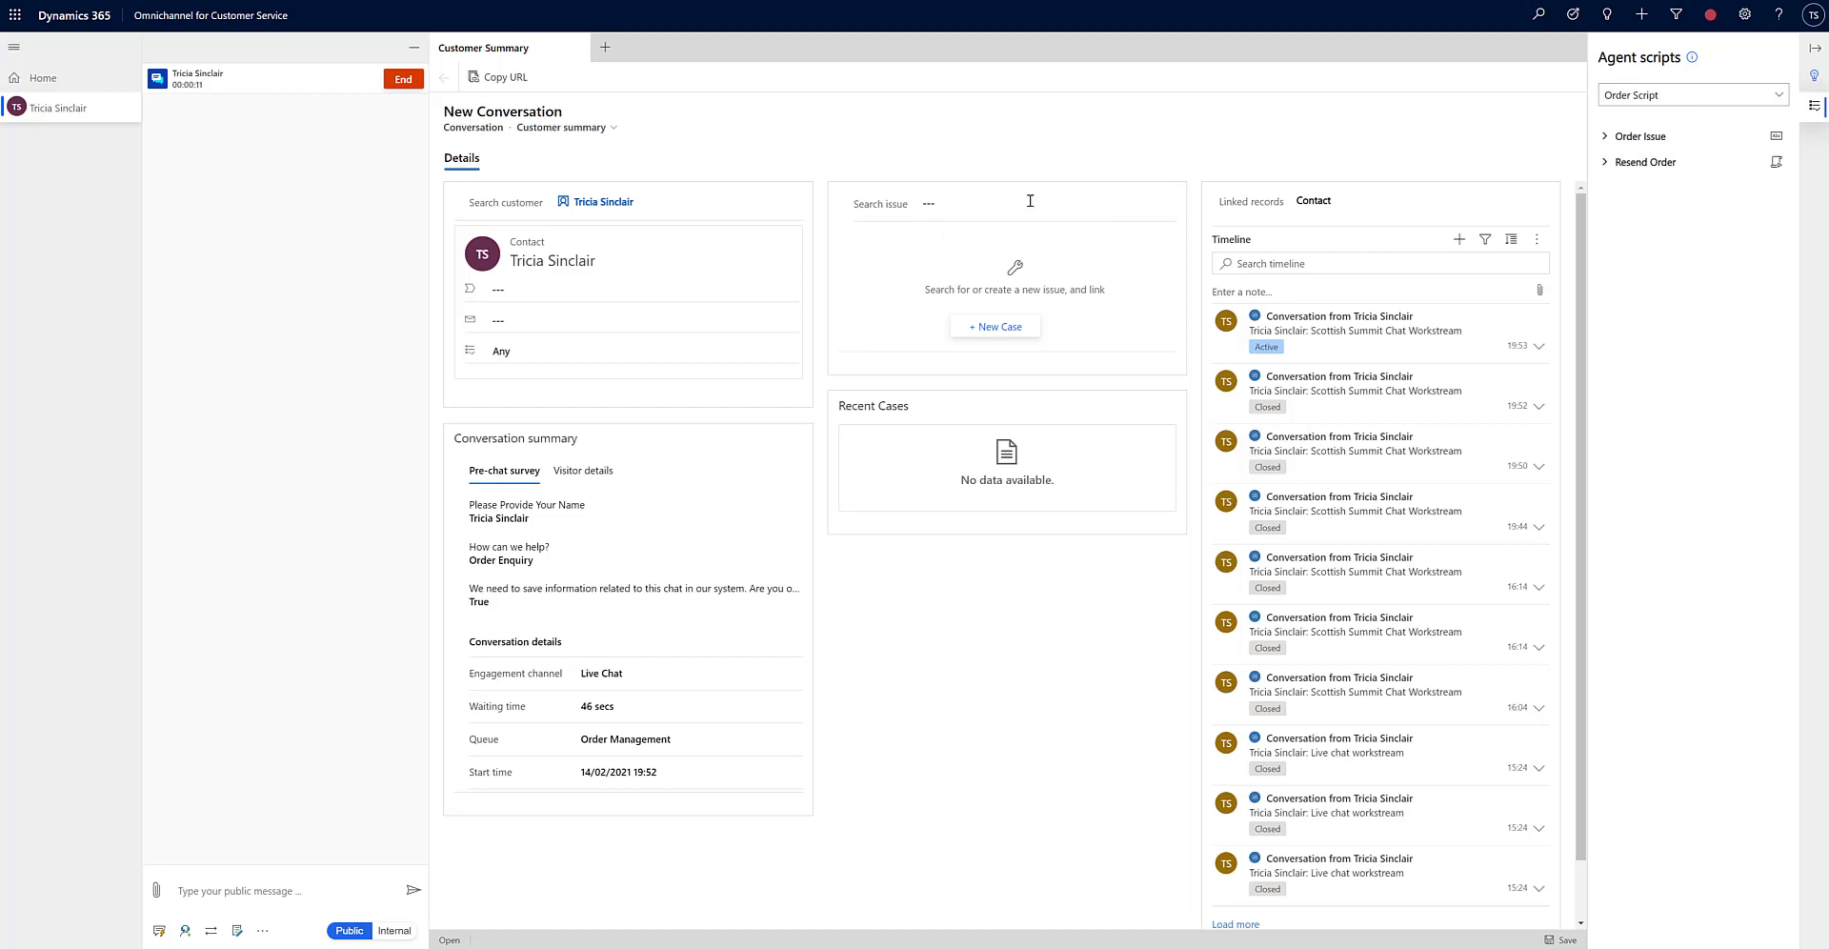
Link the existing case Average order shipment time to the conversation.
left_click(1101, 204)
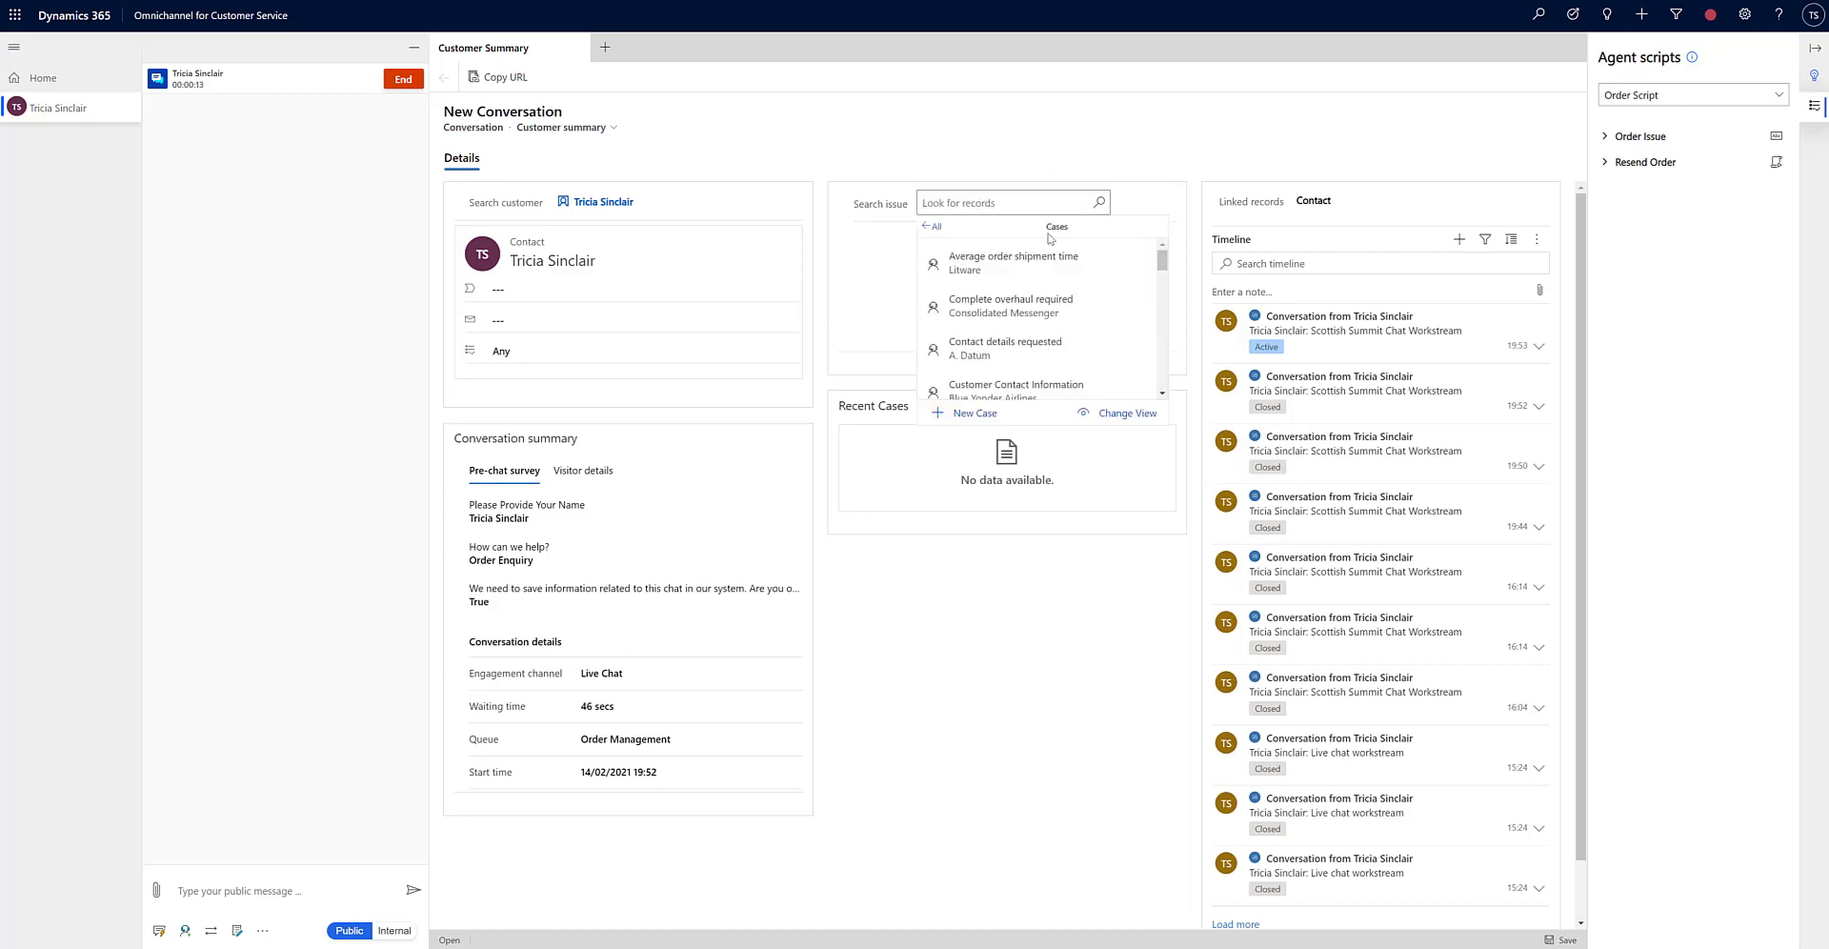
scroll(1084, 329, "down", 2)
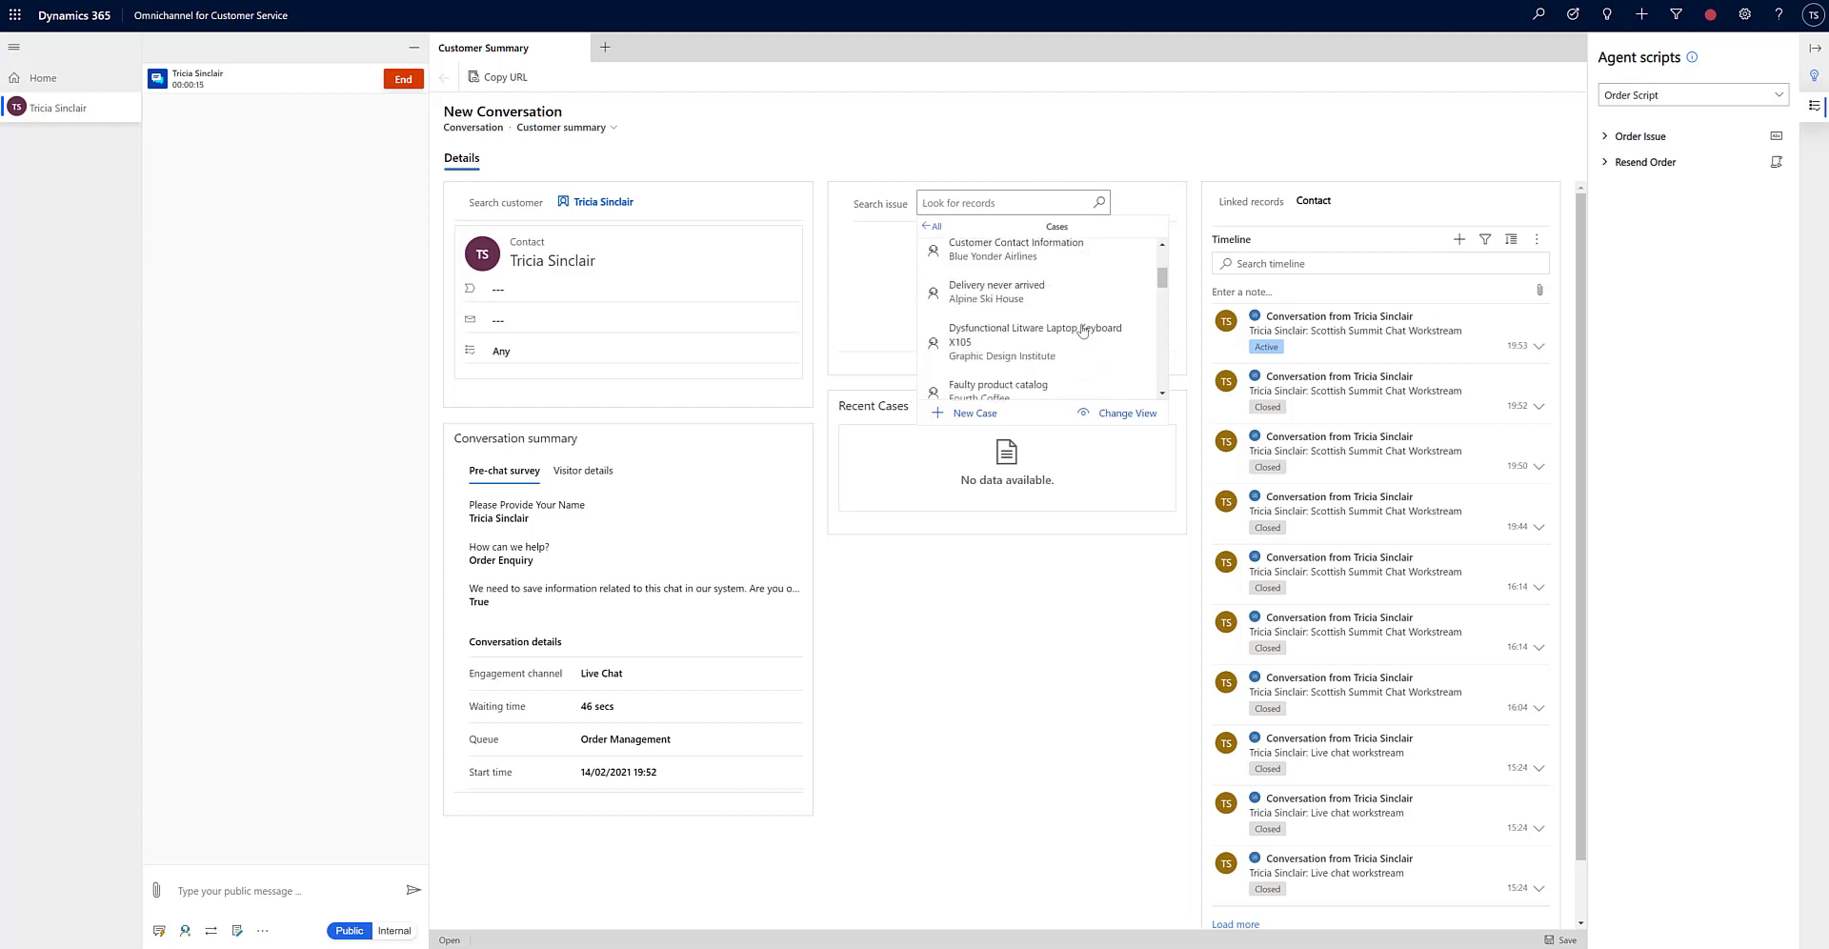
scroll(1082, 329, "up", 2)
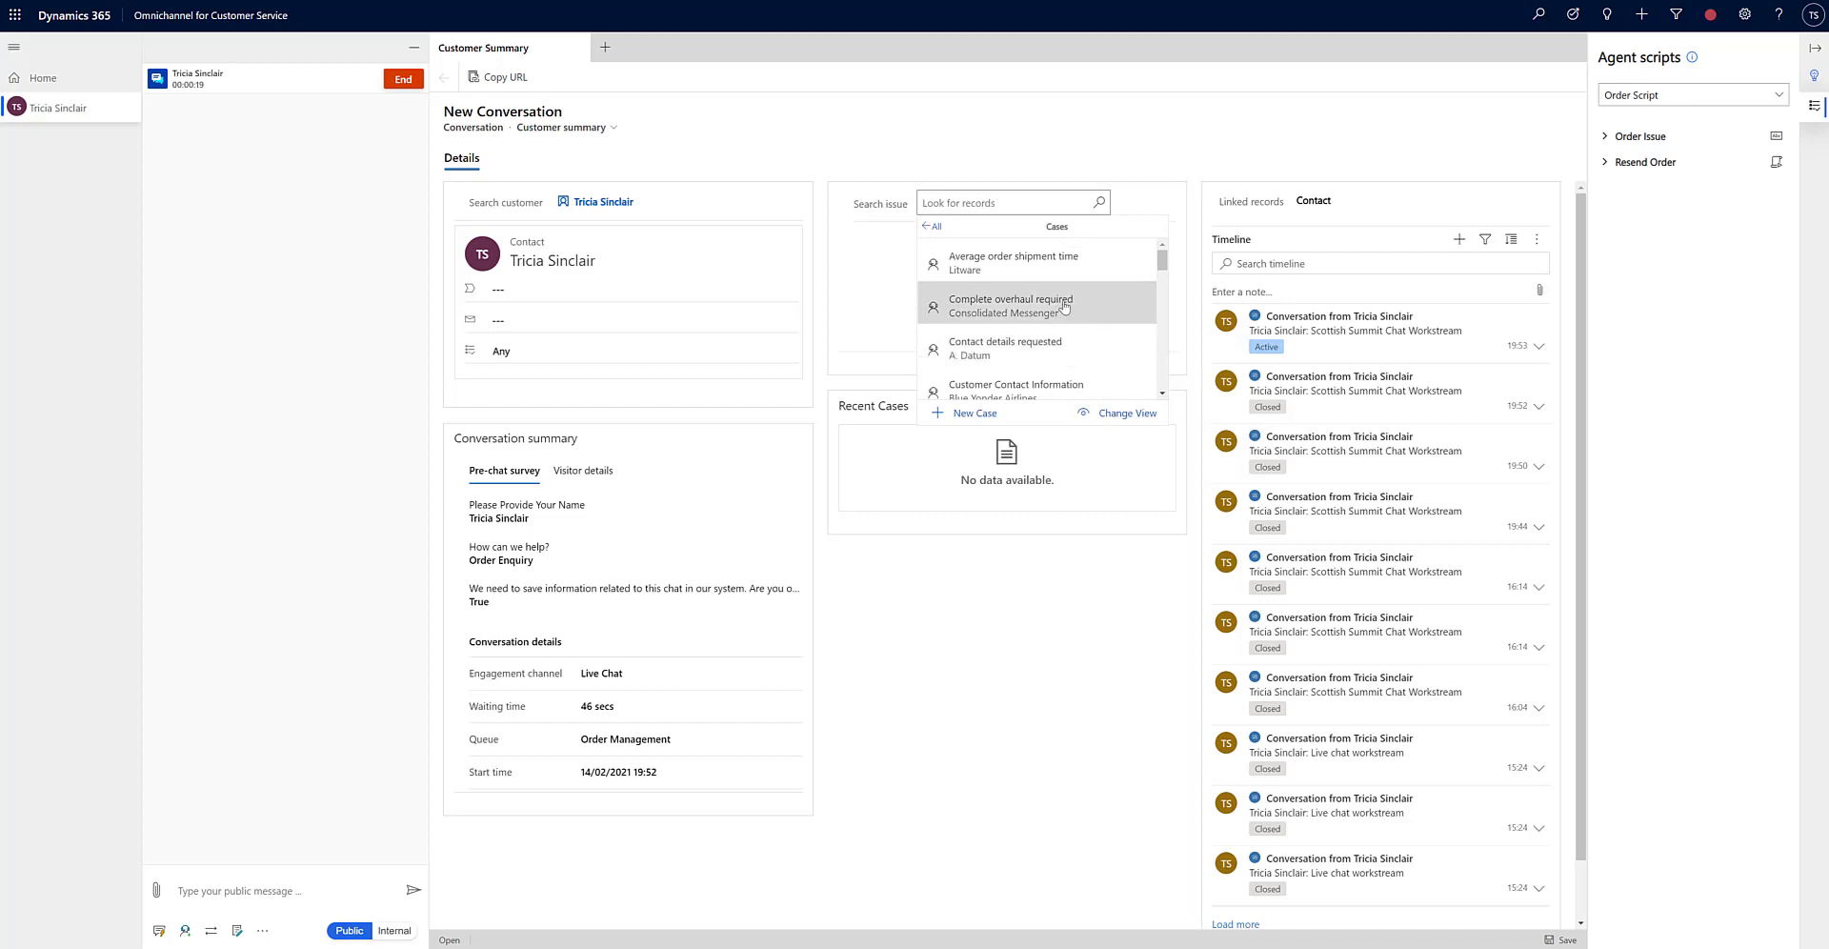
left_click(1060, 264)
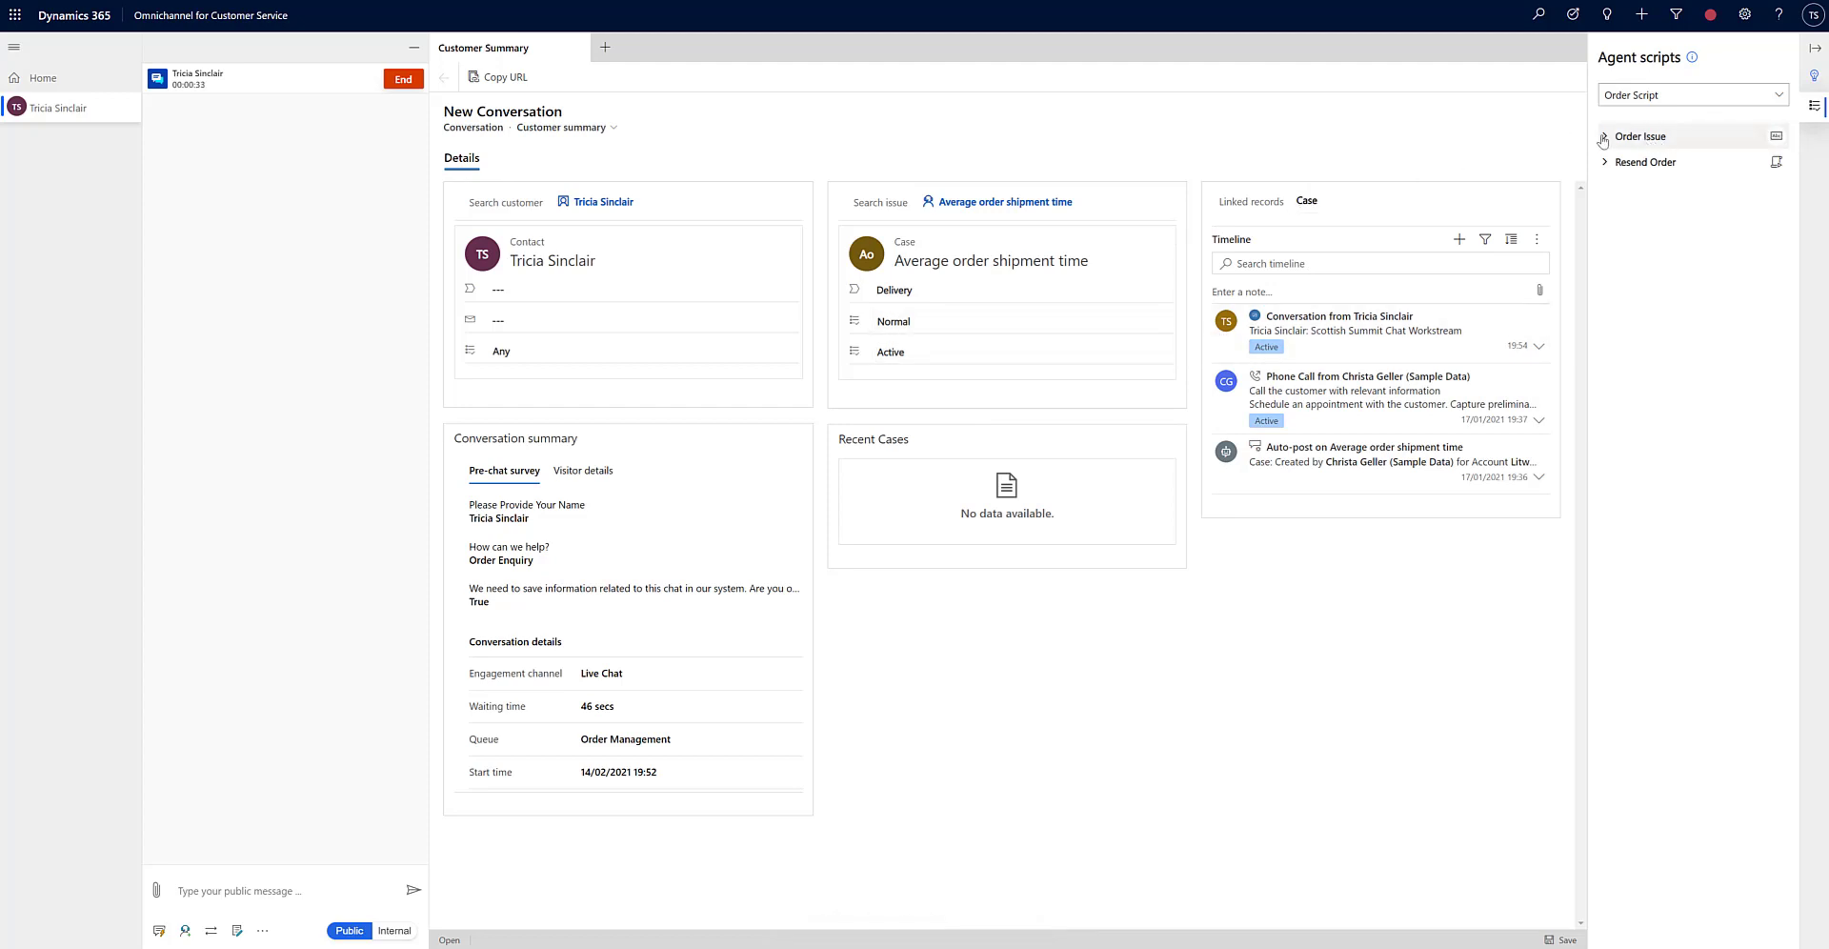
Expand the Order Issue script step, run the Resend Order macro and review the new order form.
left_click(1649, 143)
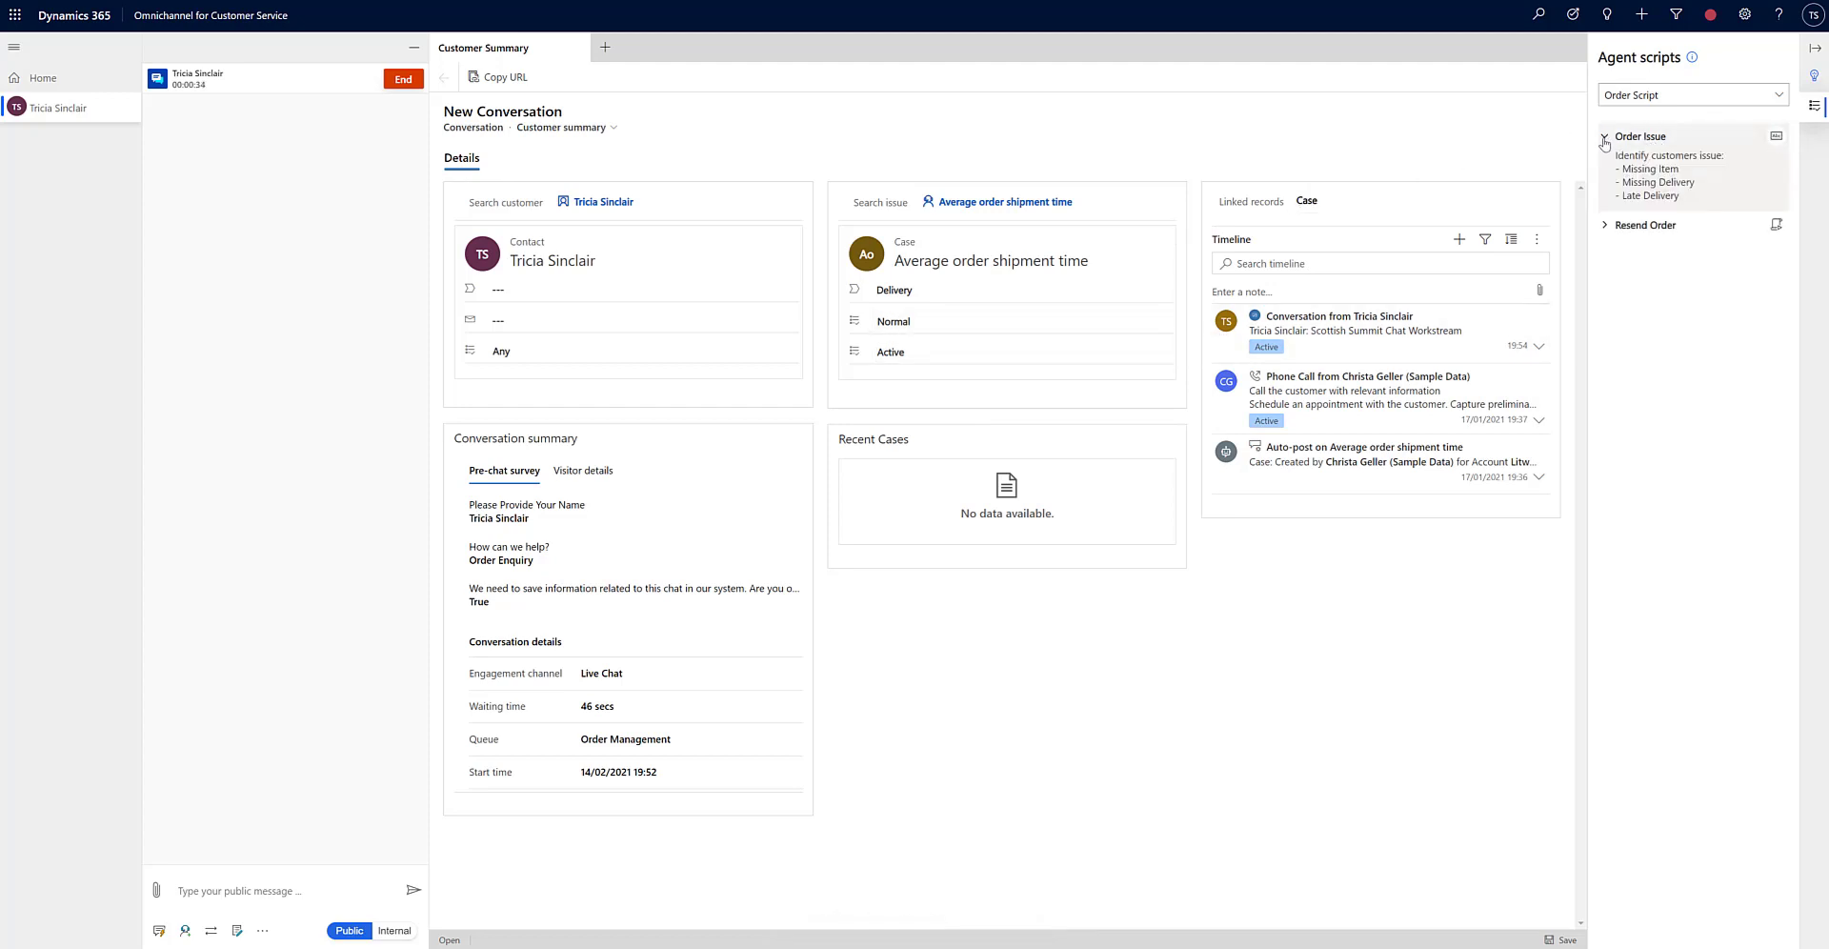
left_click(1607, 226)
left_click(1775, 164)
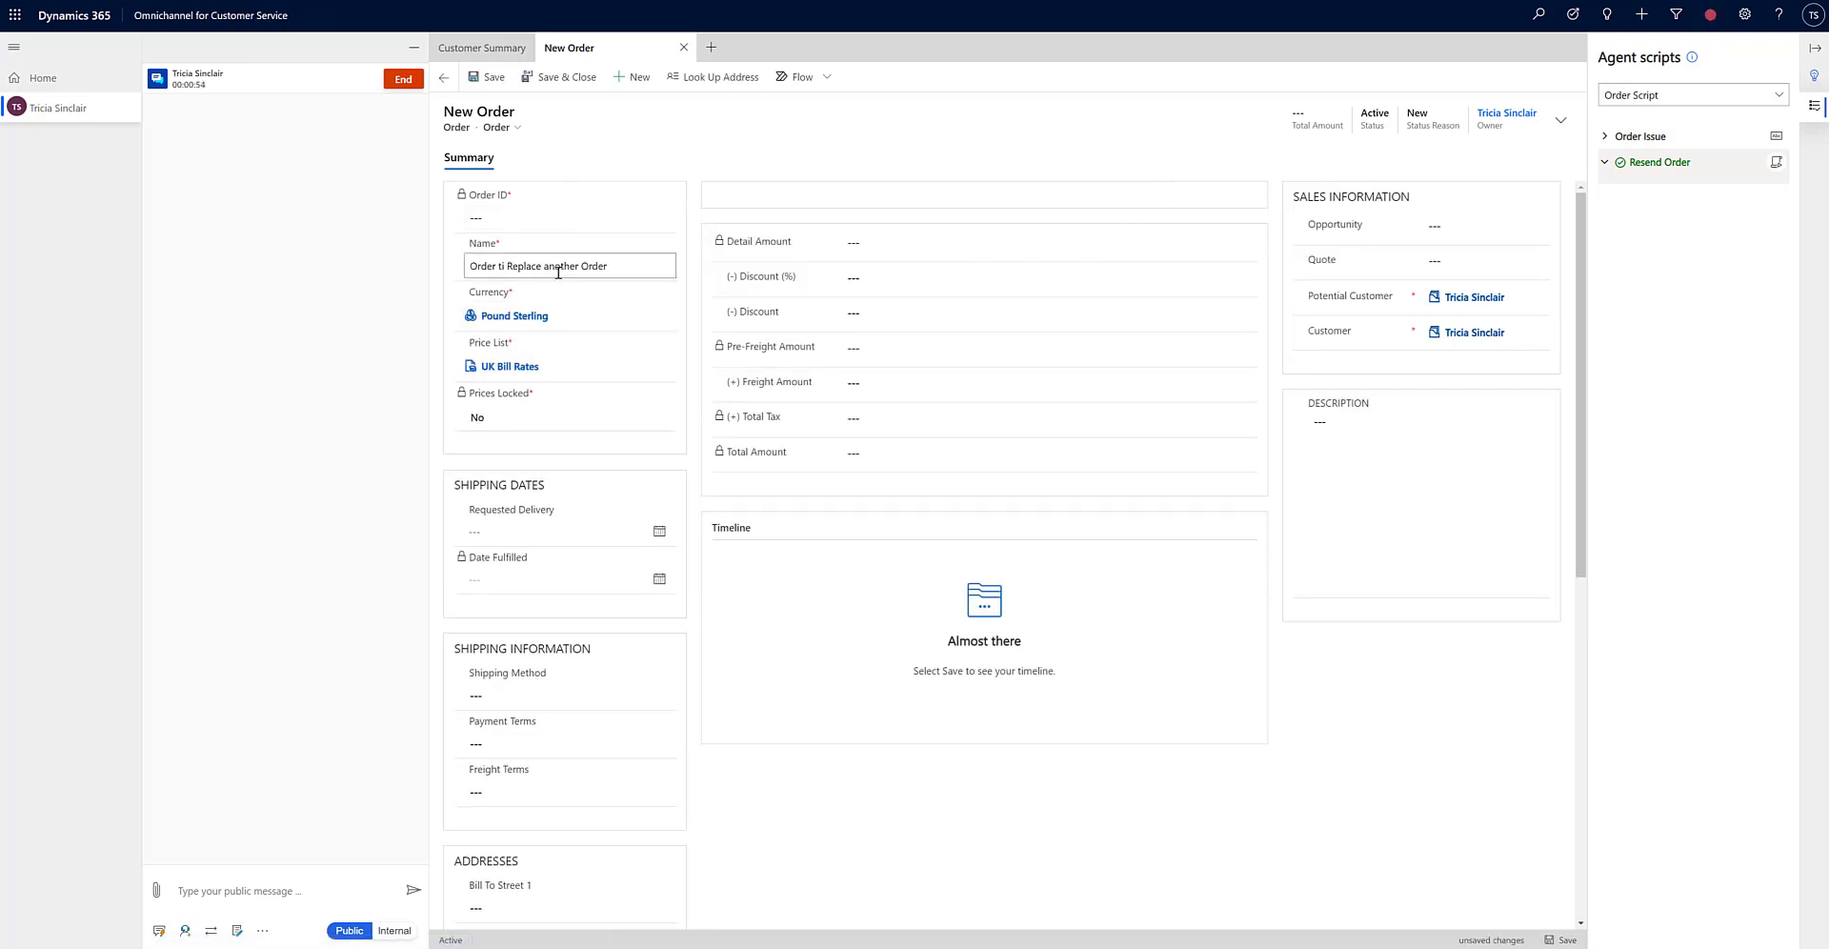
scroll(558, 275, "down", 3)
scroll(558, 278, "up", 3)
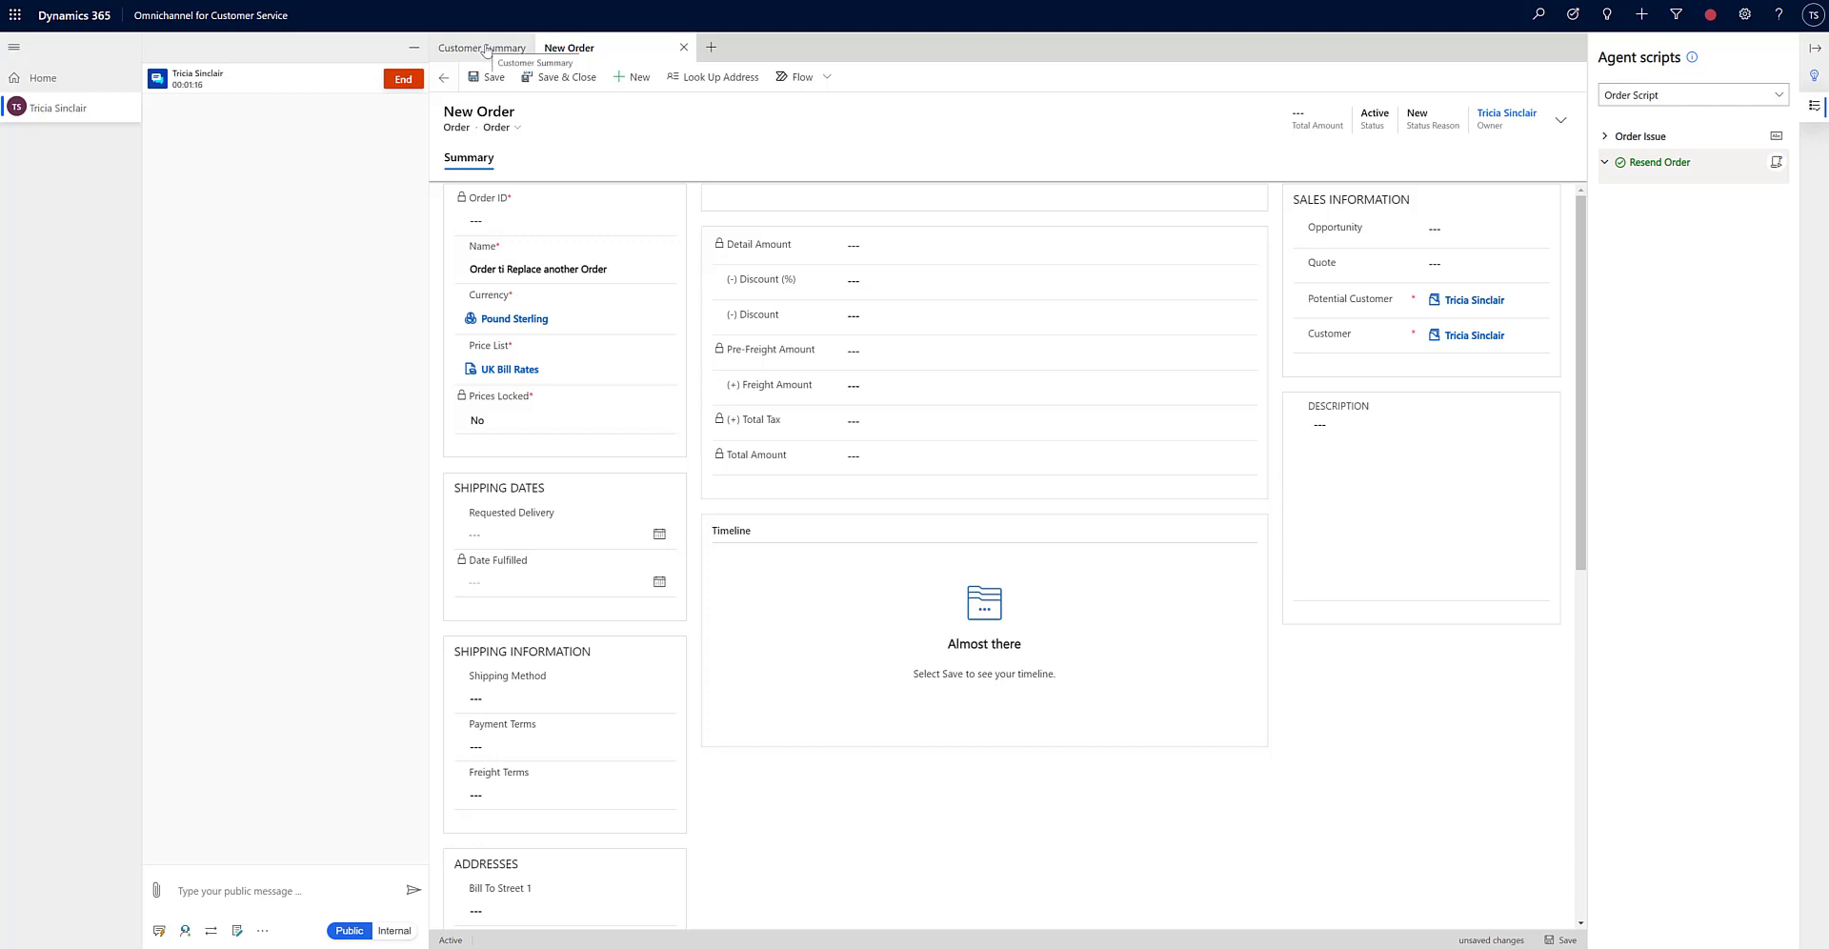
End the customer's conversation and close its session, discarding the unsaved order.
left_click(402, 80)
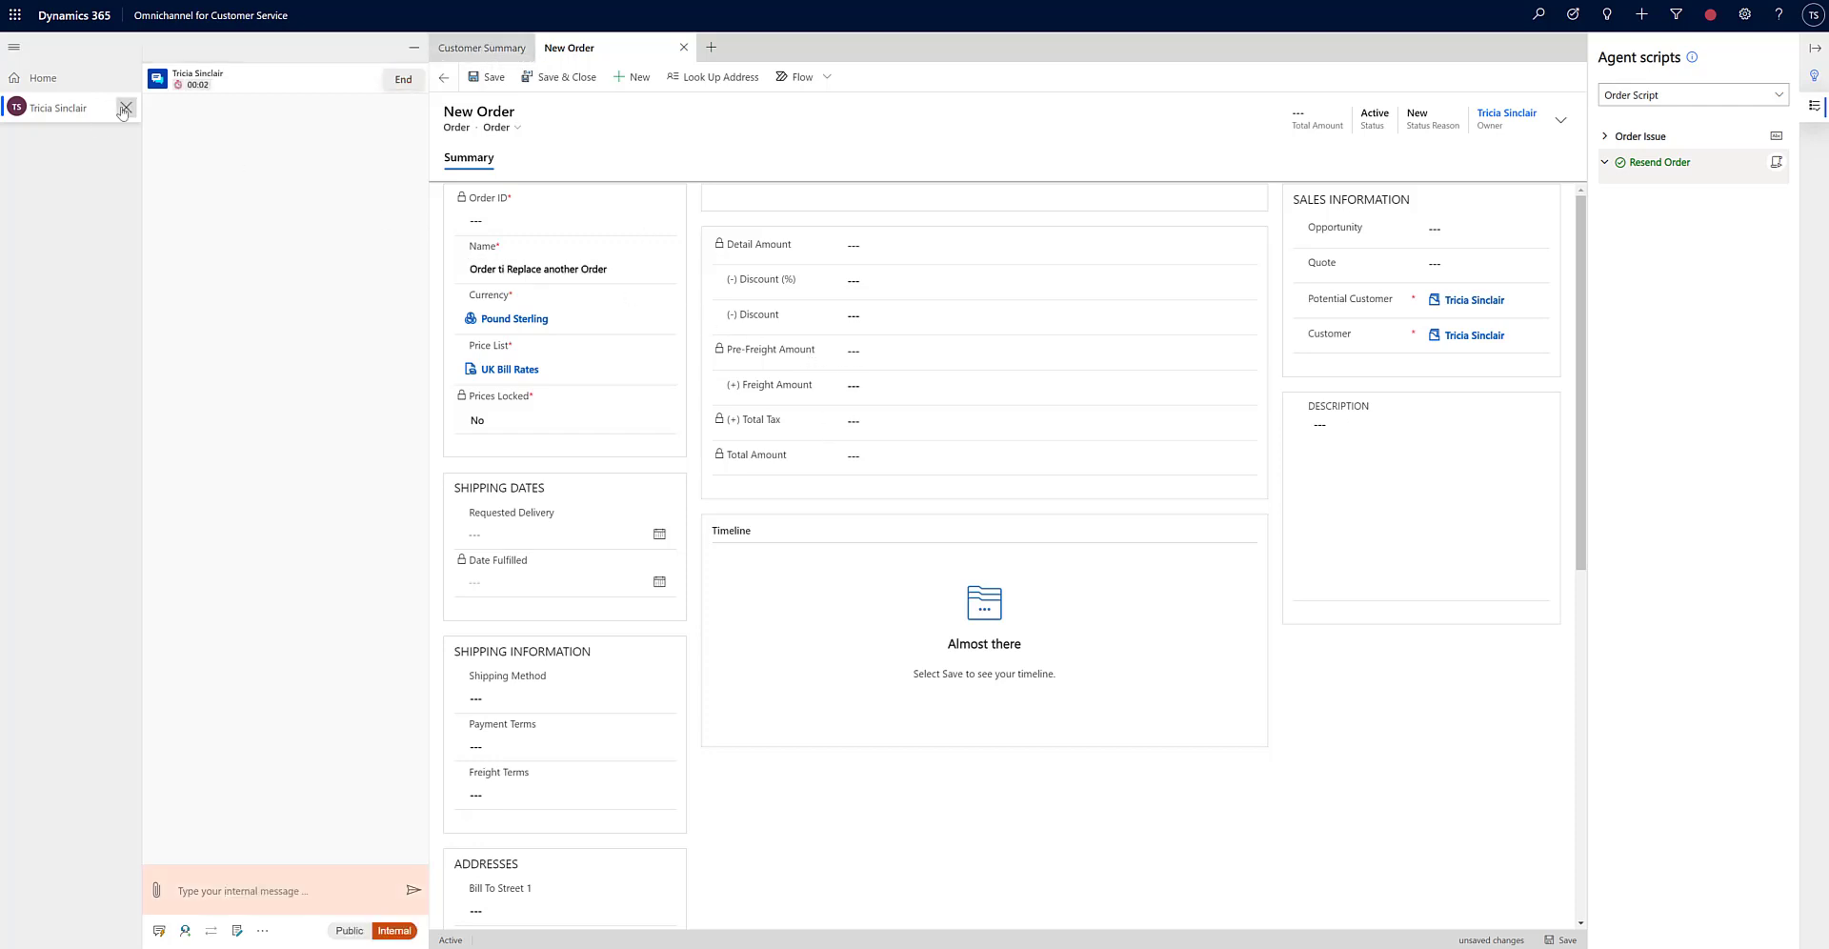
left_click(125, 108)
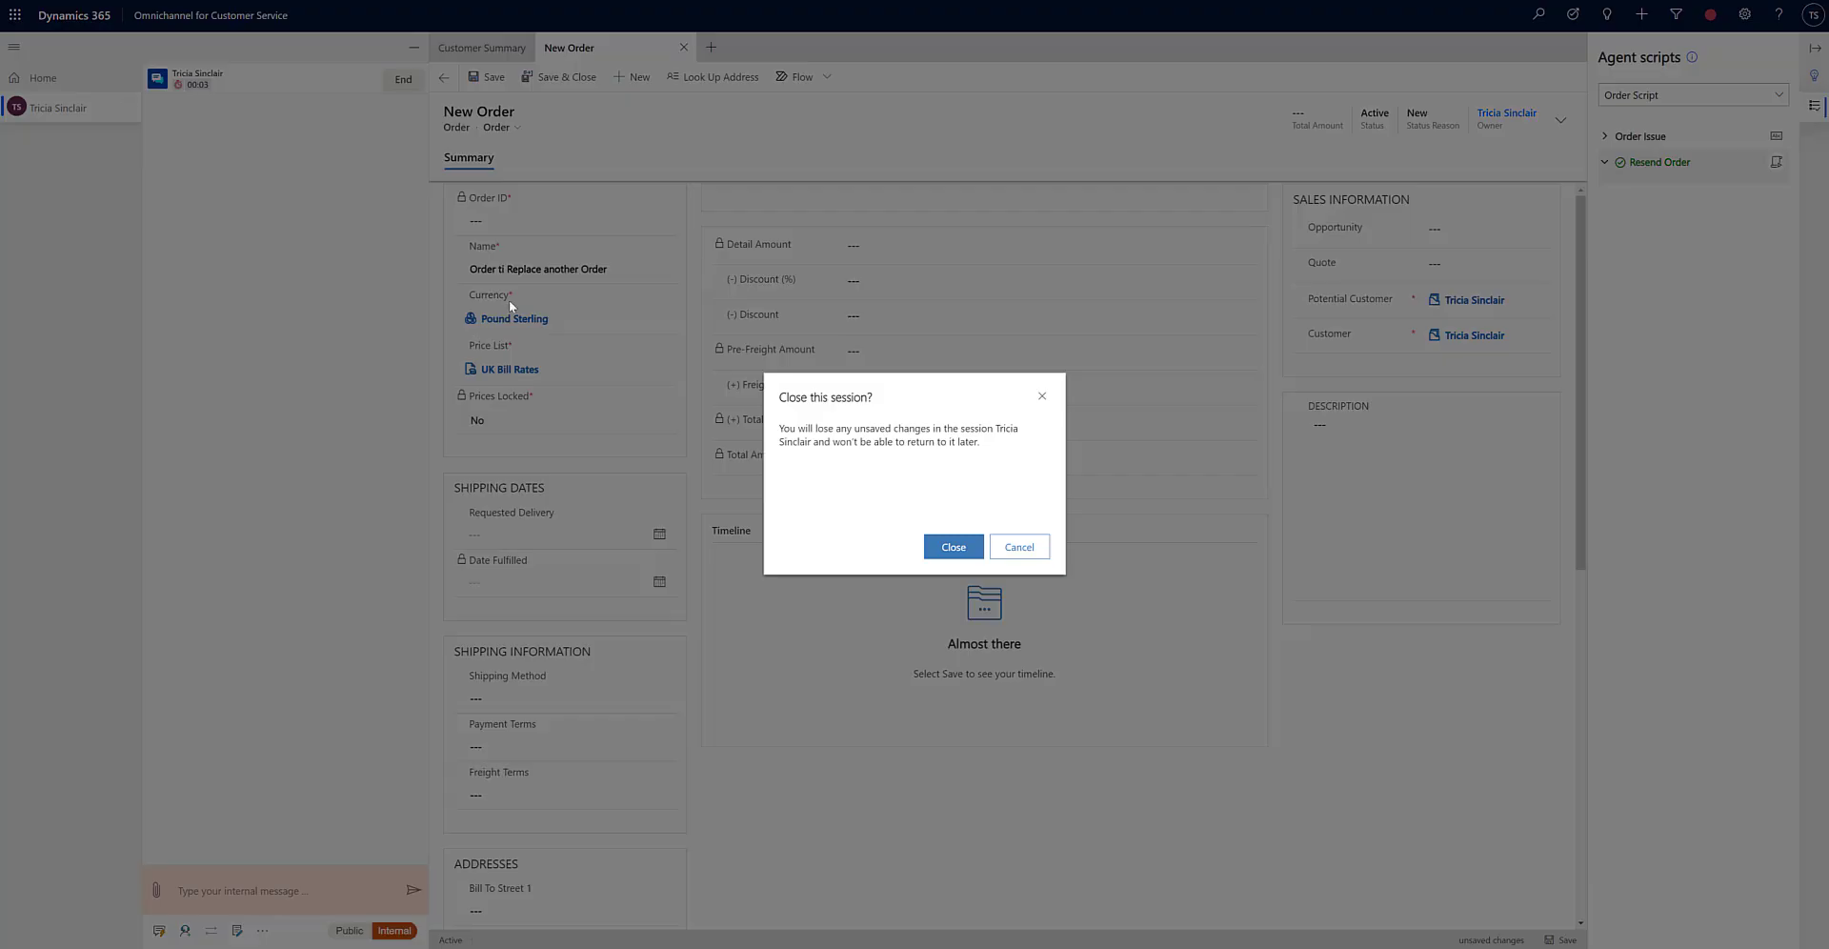
left_click(947, 545)
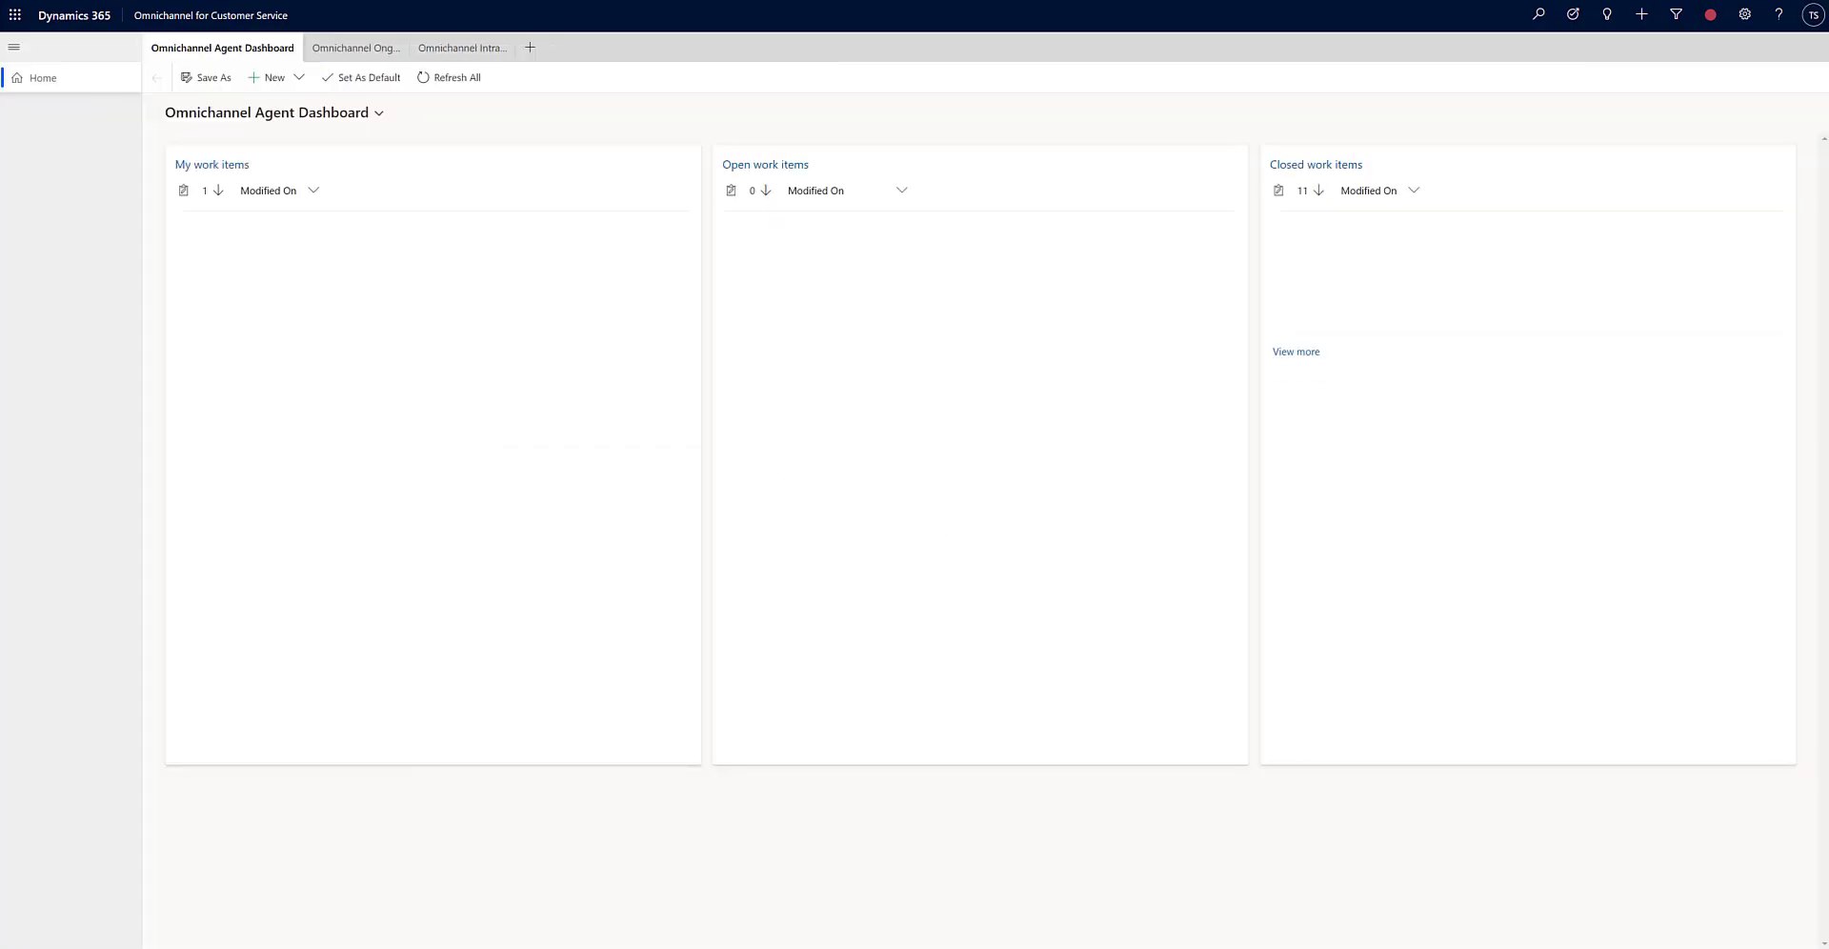
Download the chat transcript from the customer's chat widget, open the file and close it again.
left_click(385, 945)
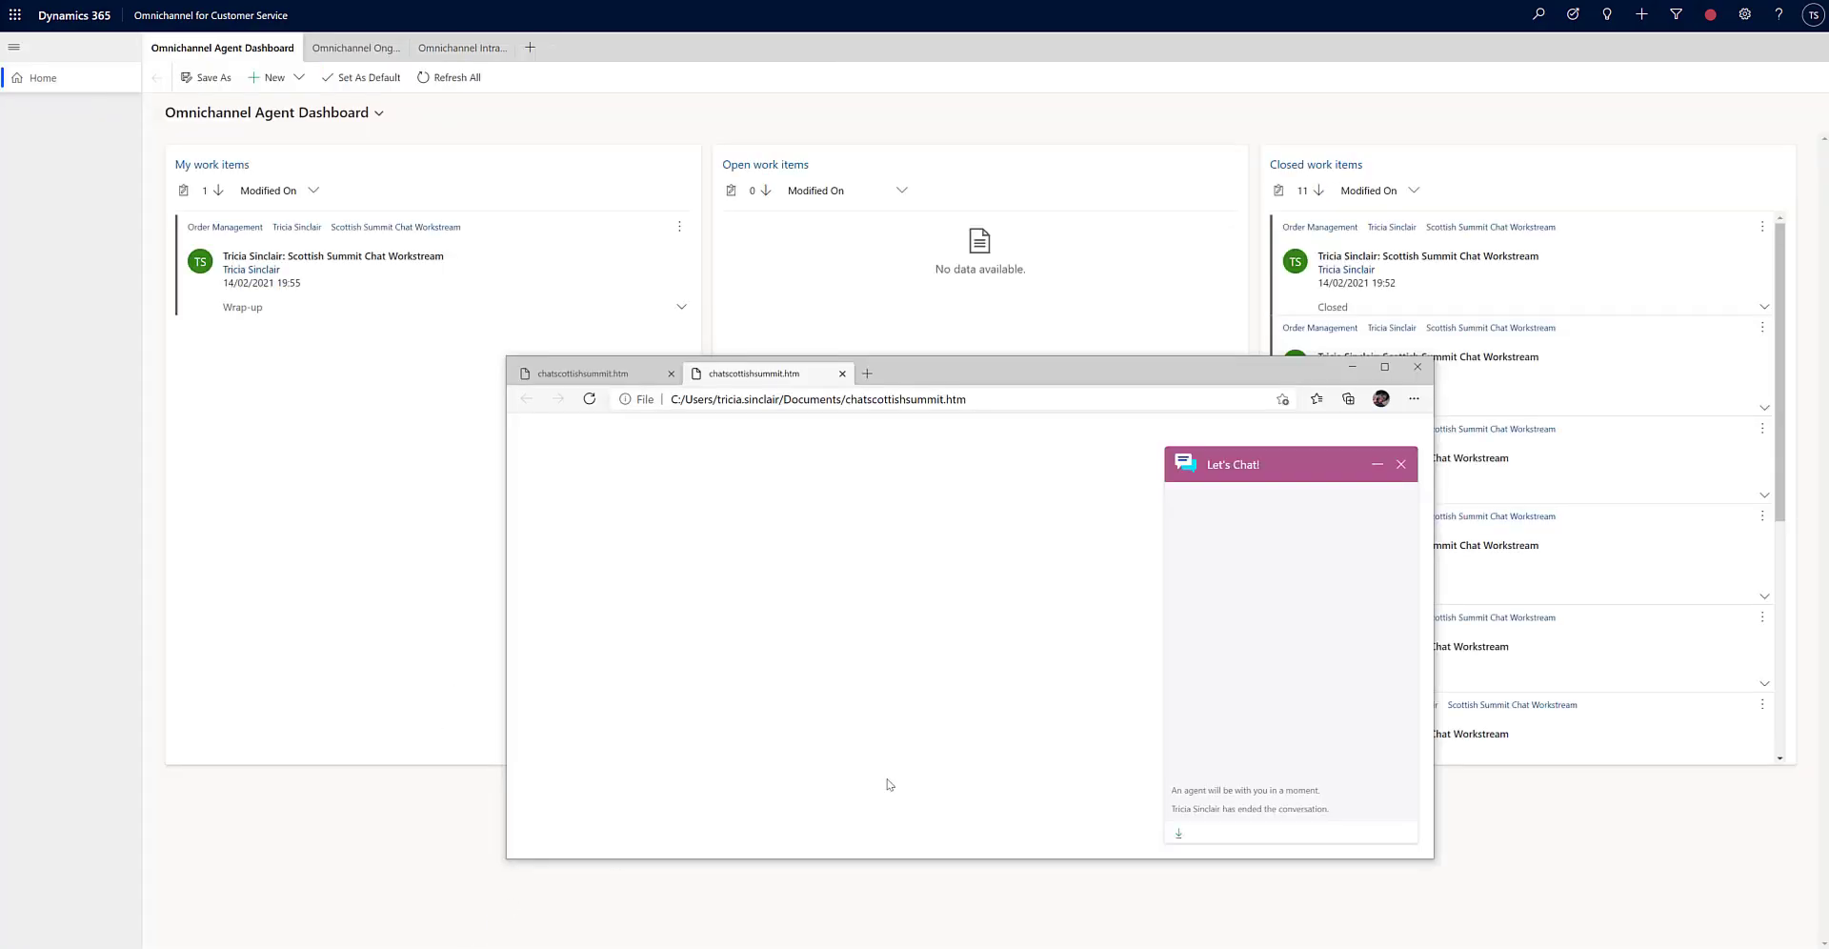
left_click(1179, 835)
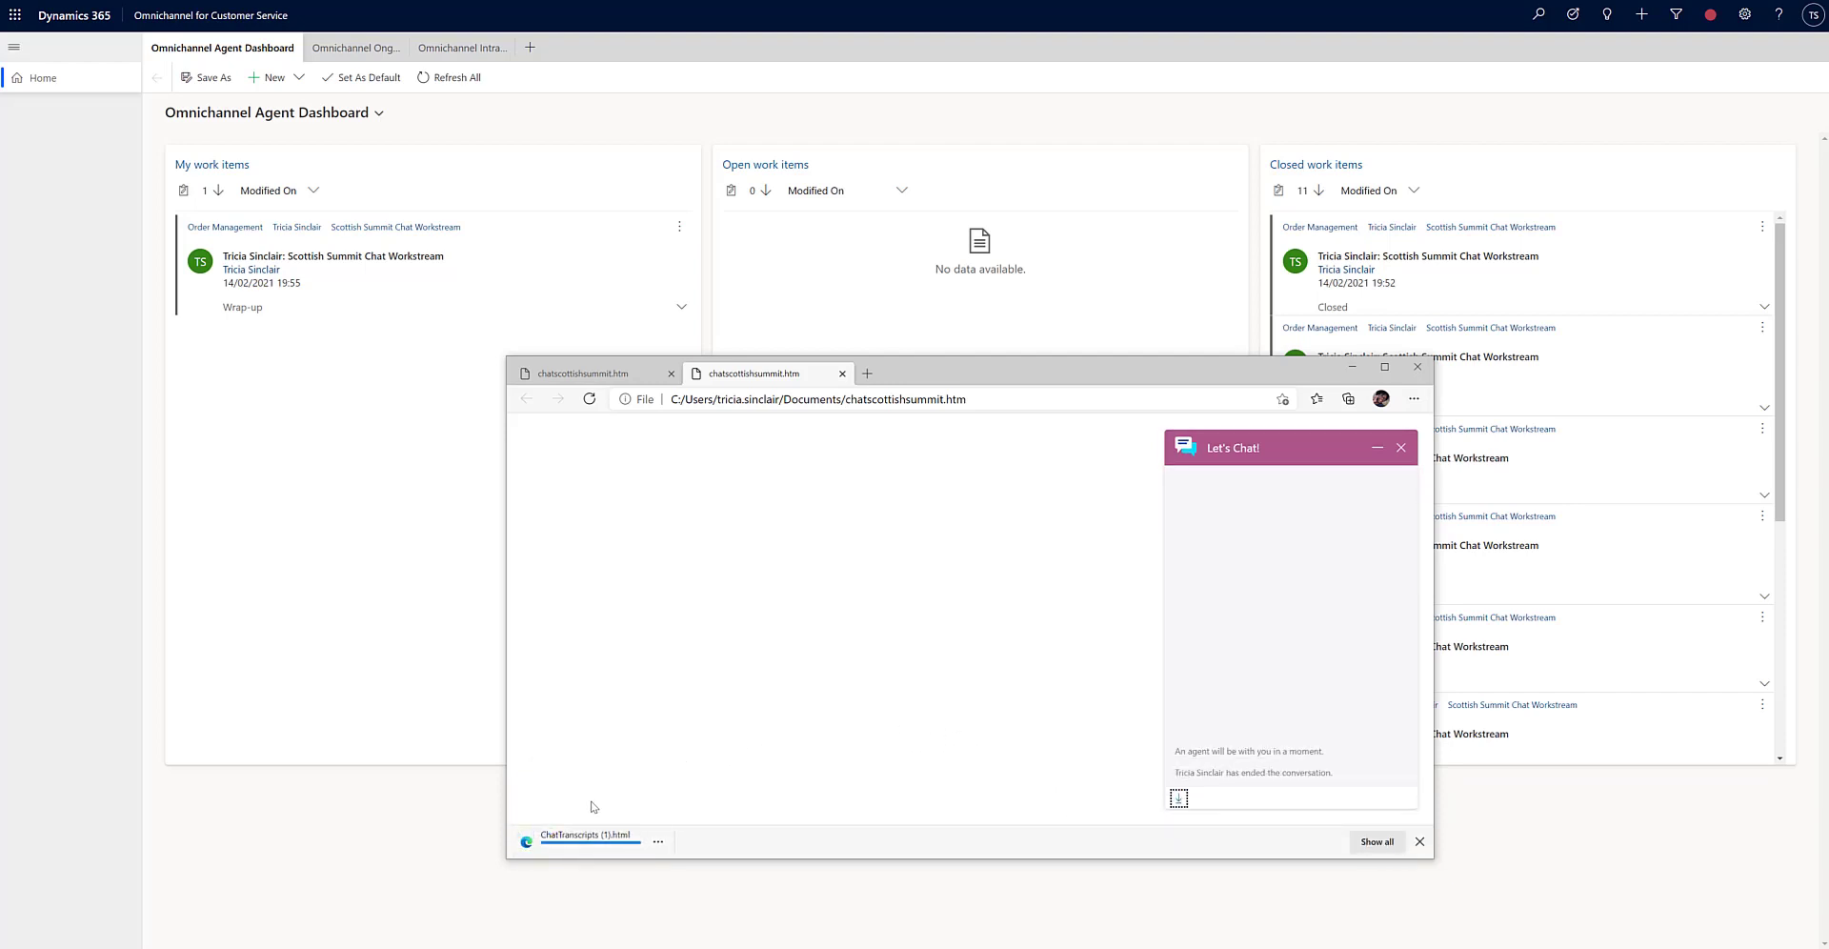
left_click(585, 840)
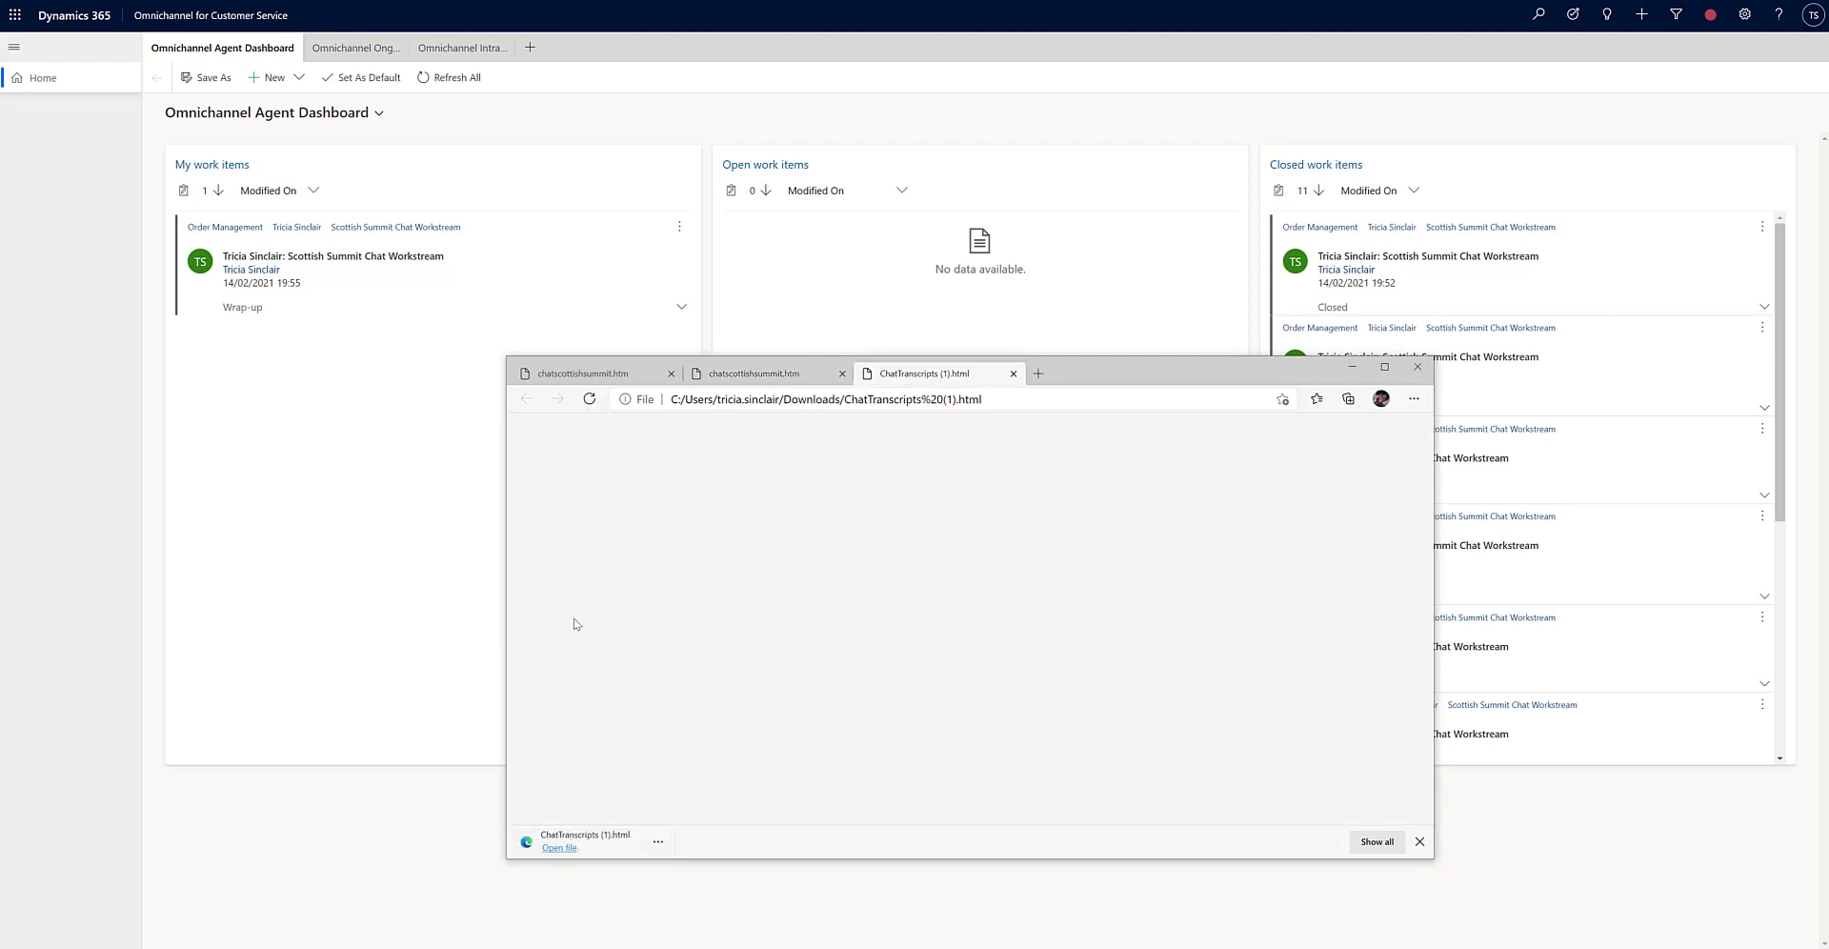
left_click(1012, 373)
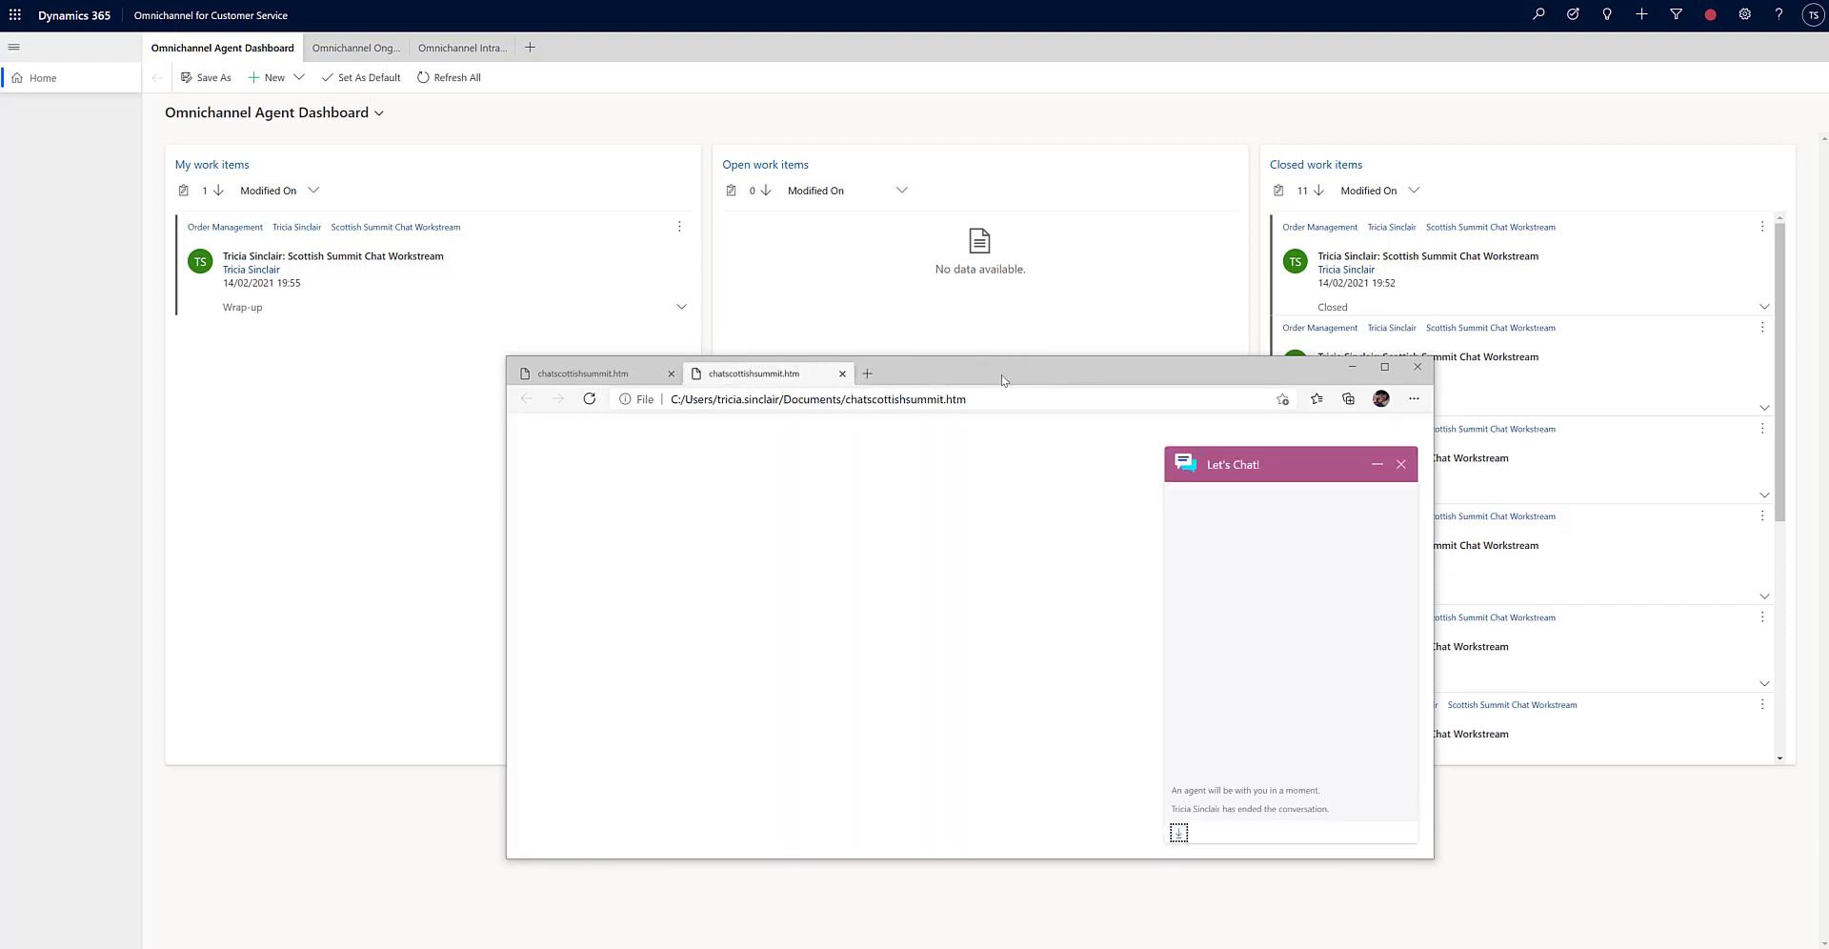
Close the customer chat page, open the Omnichannel Intraday insights dashboard and examine its conversation wait, handle time and status reason charts.
left_click(841, 374)
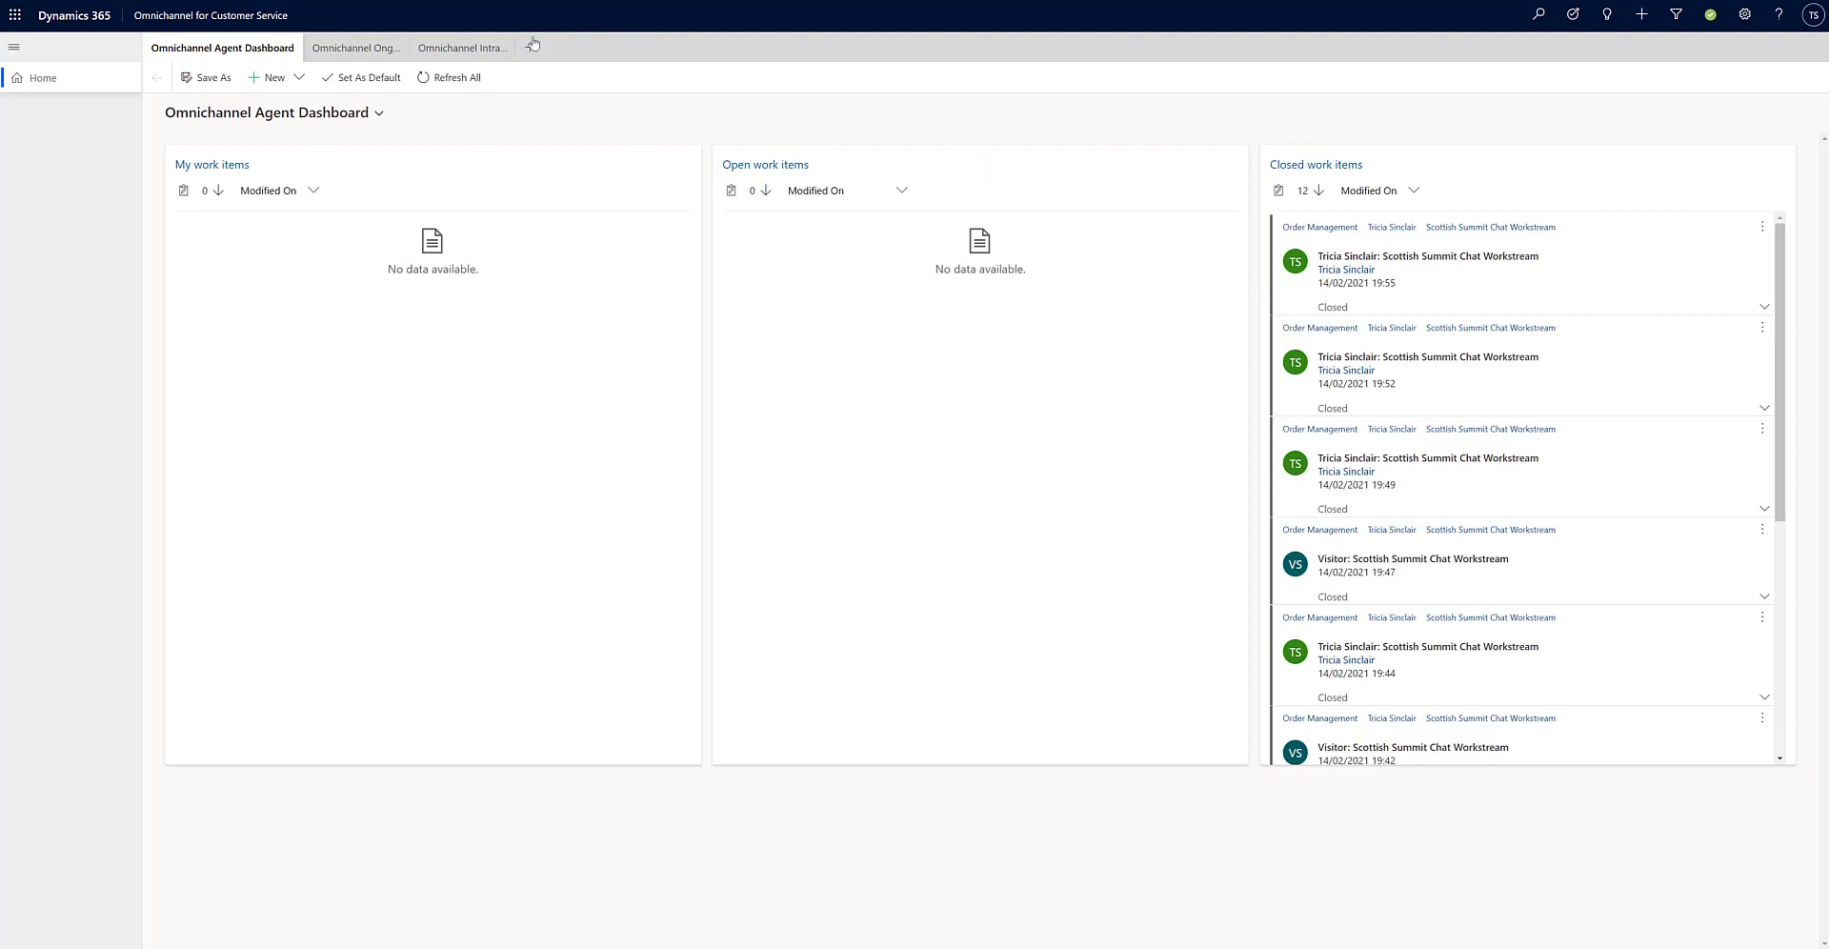
left_click(468, 47)
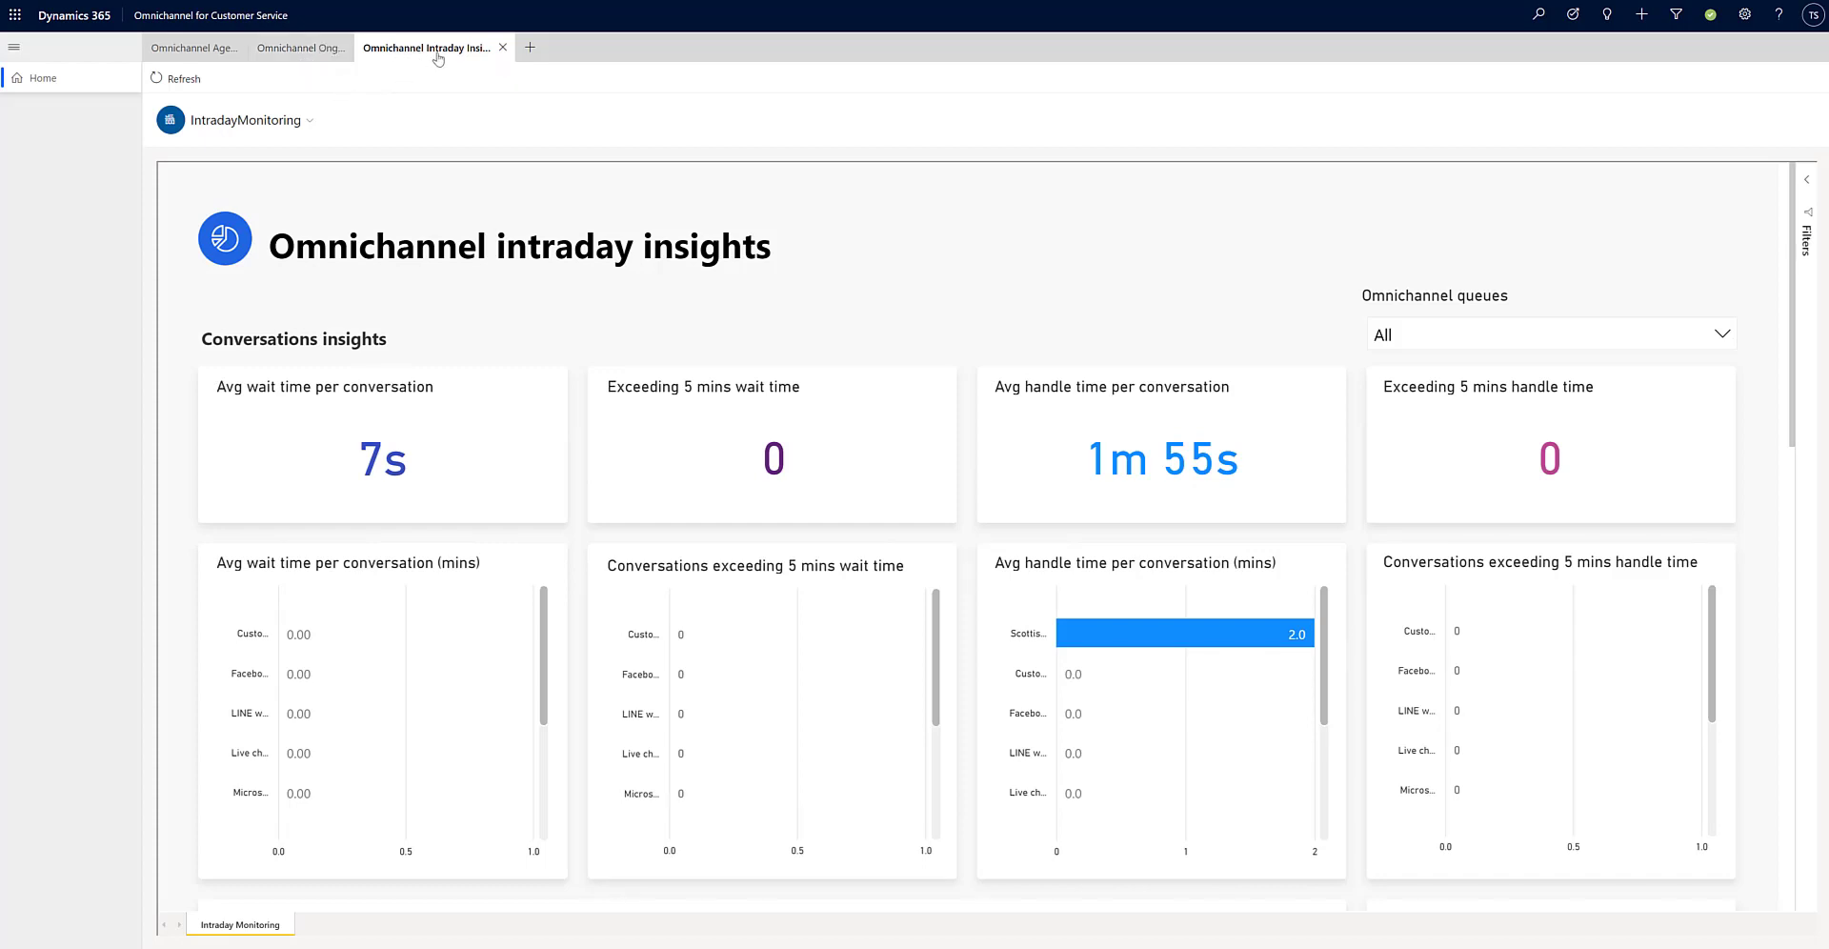
left_click(306, 123)
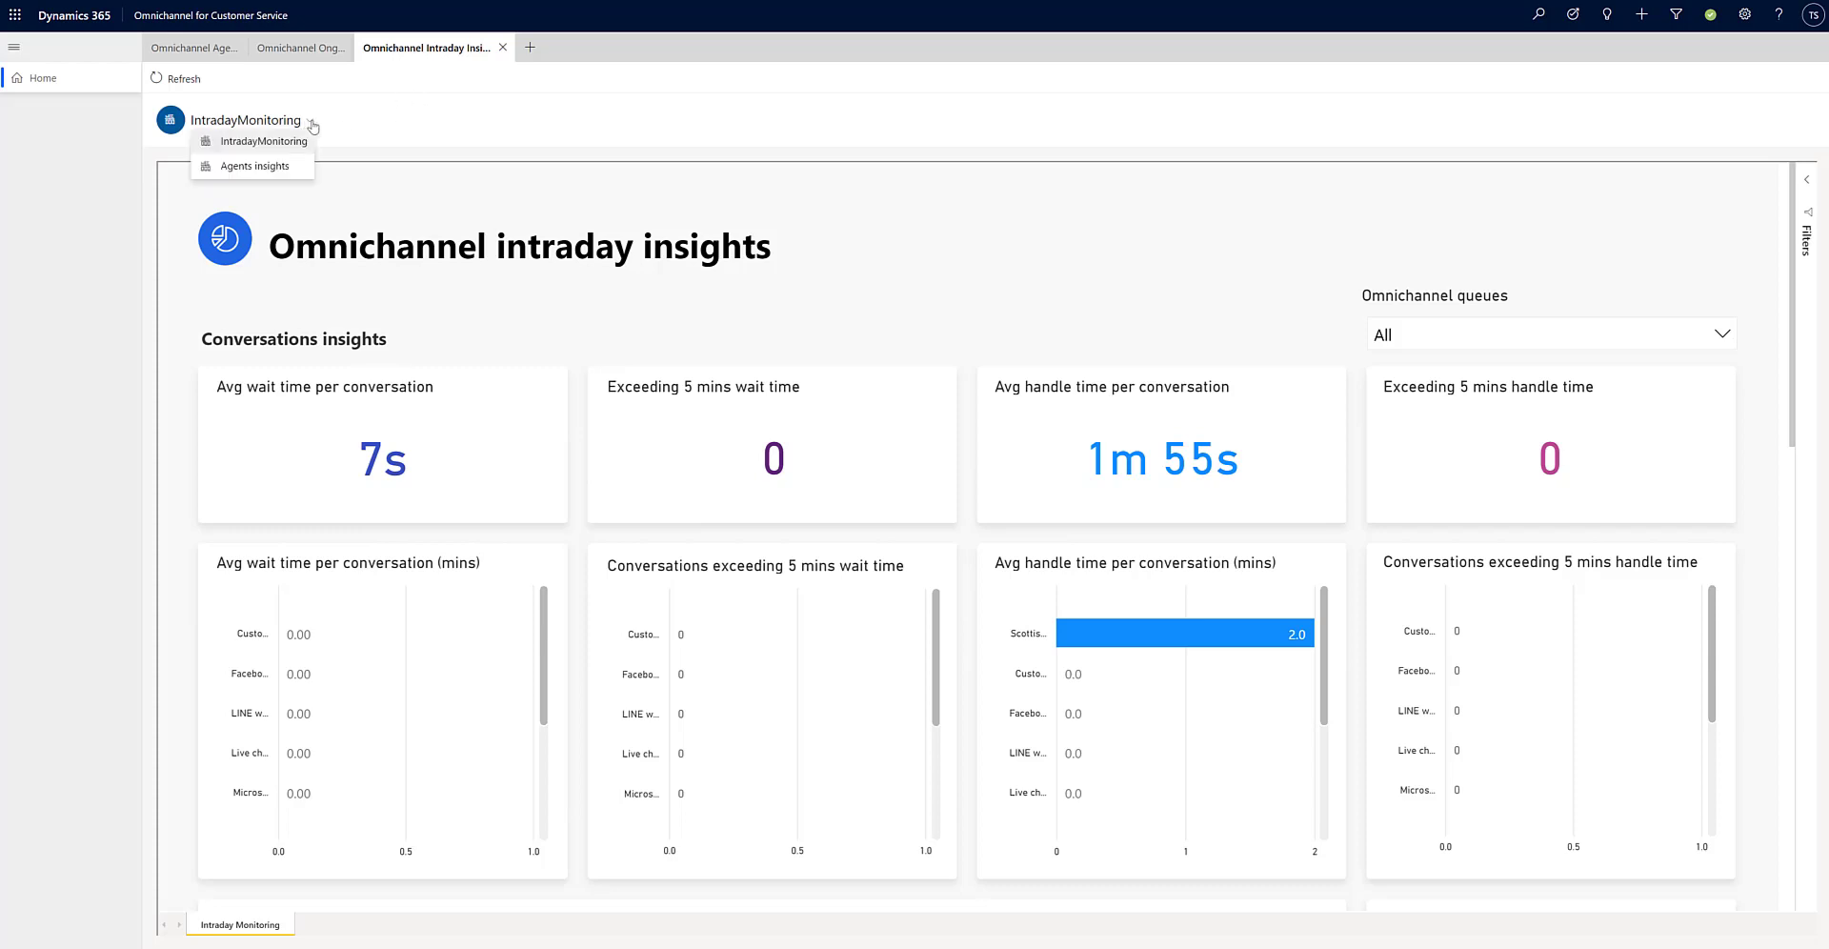
left_click(486, 146)
scroll(495, 191, "down", 3)
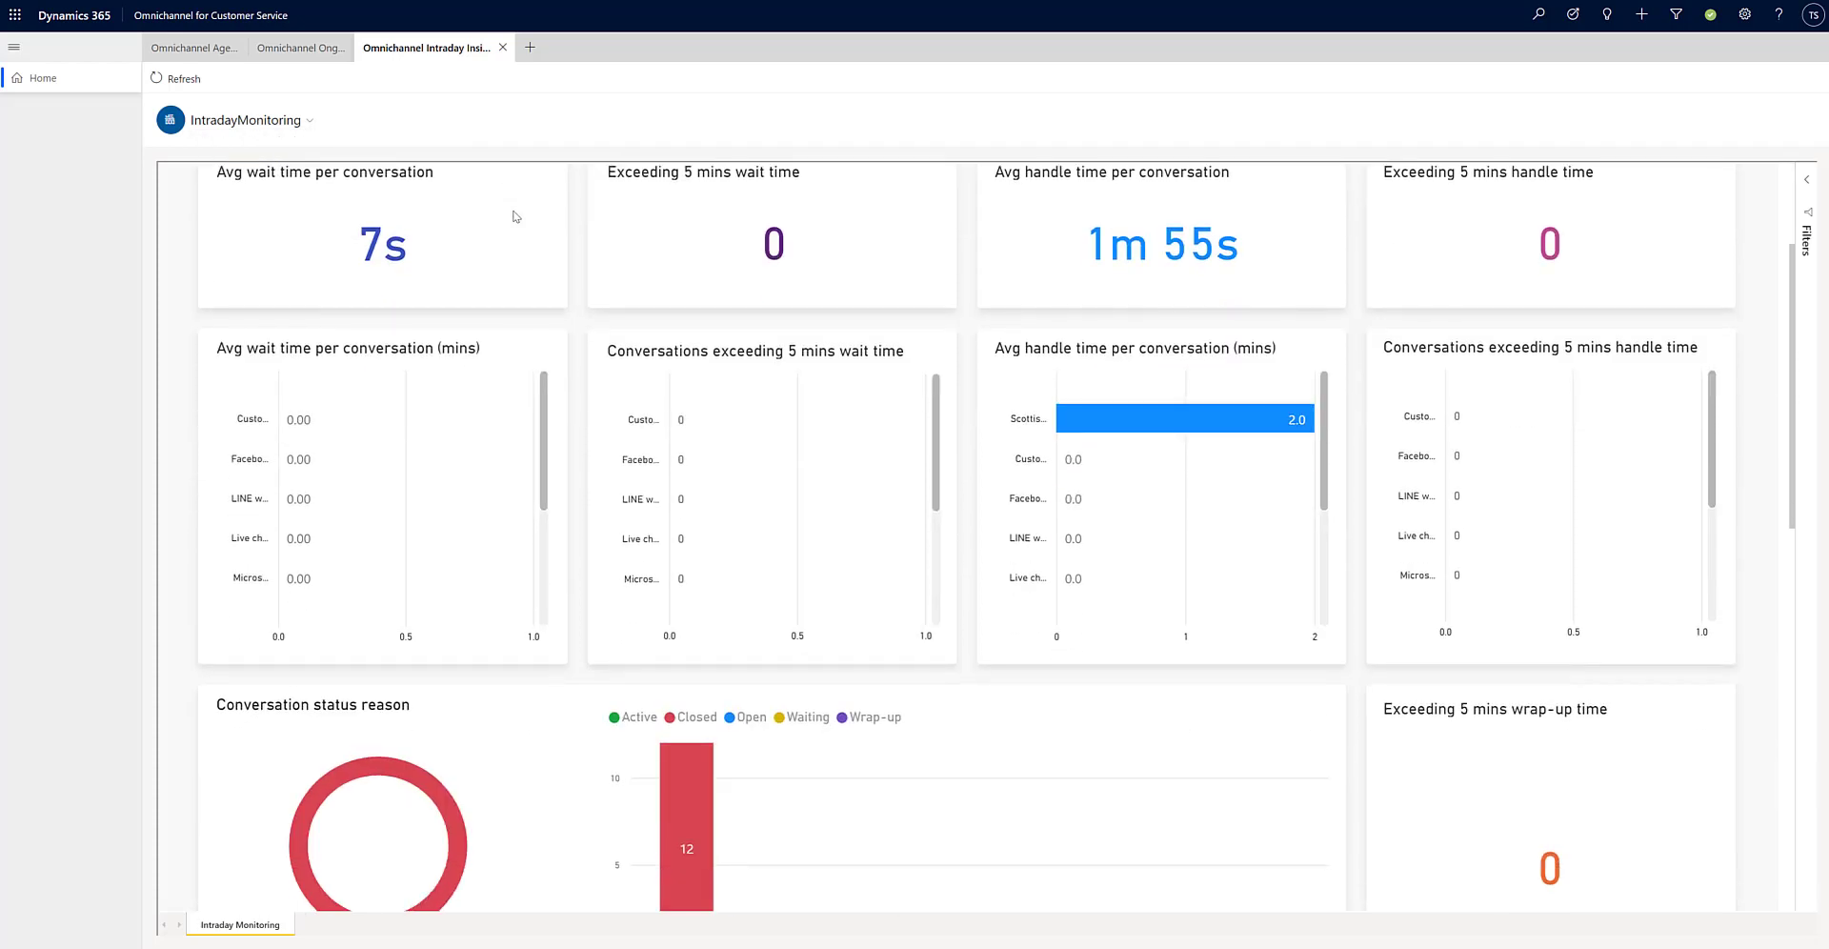
scroll(511, 223, "down", 3)
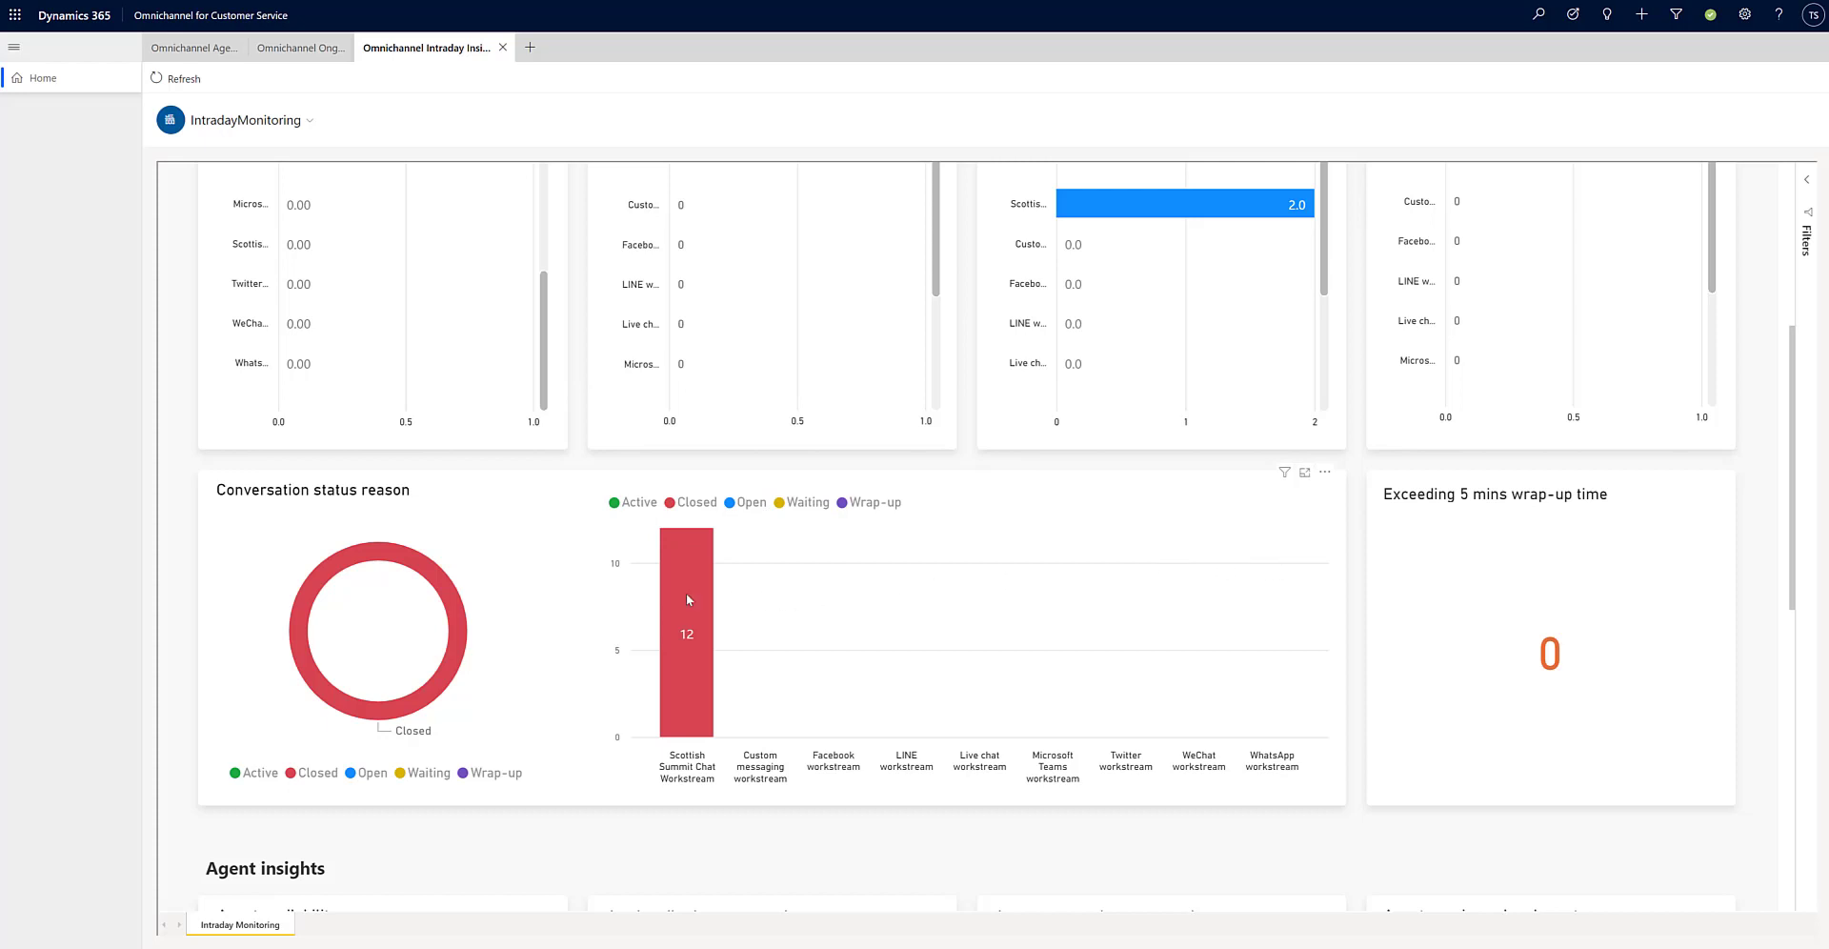
mouse_move(678, 598)
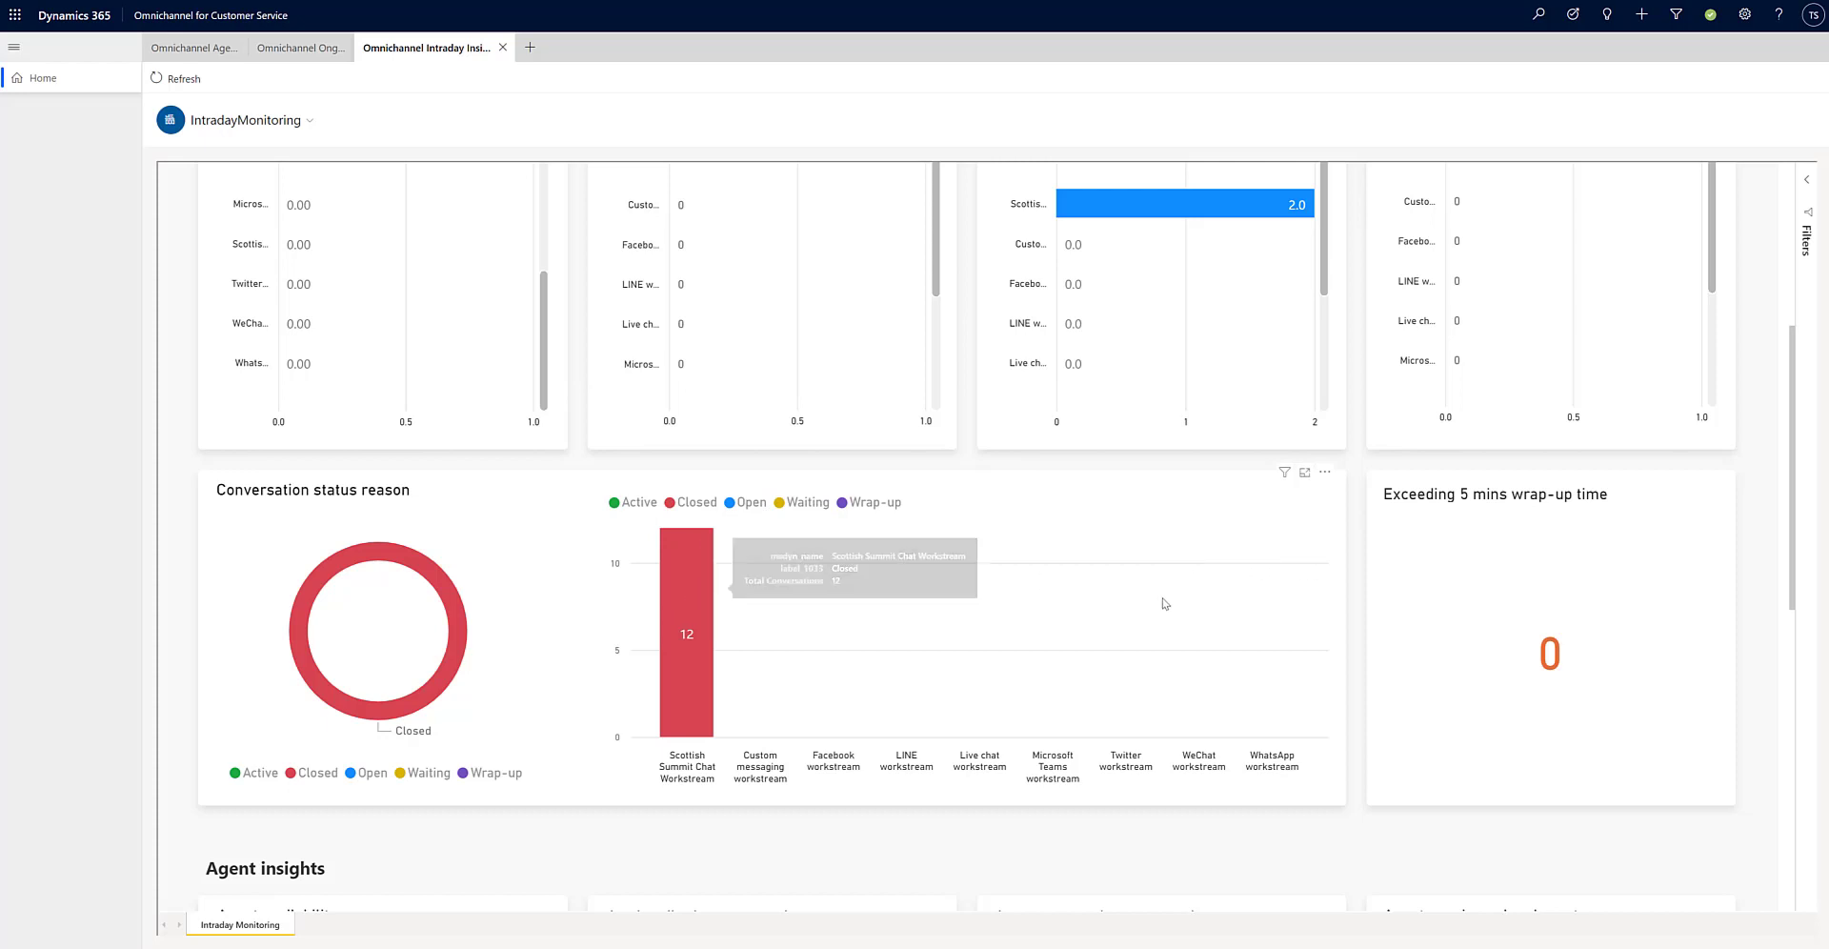
scroll(1084, 610, "down", 1)
Examine the Agent insights section of the intraday report, covering availability, handle and response times, abandoned sessions and transfers.
scroll(1086, 608, "down", 3)
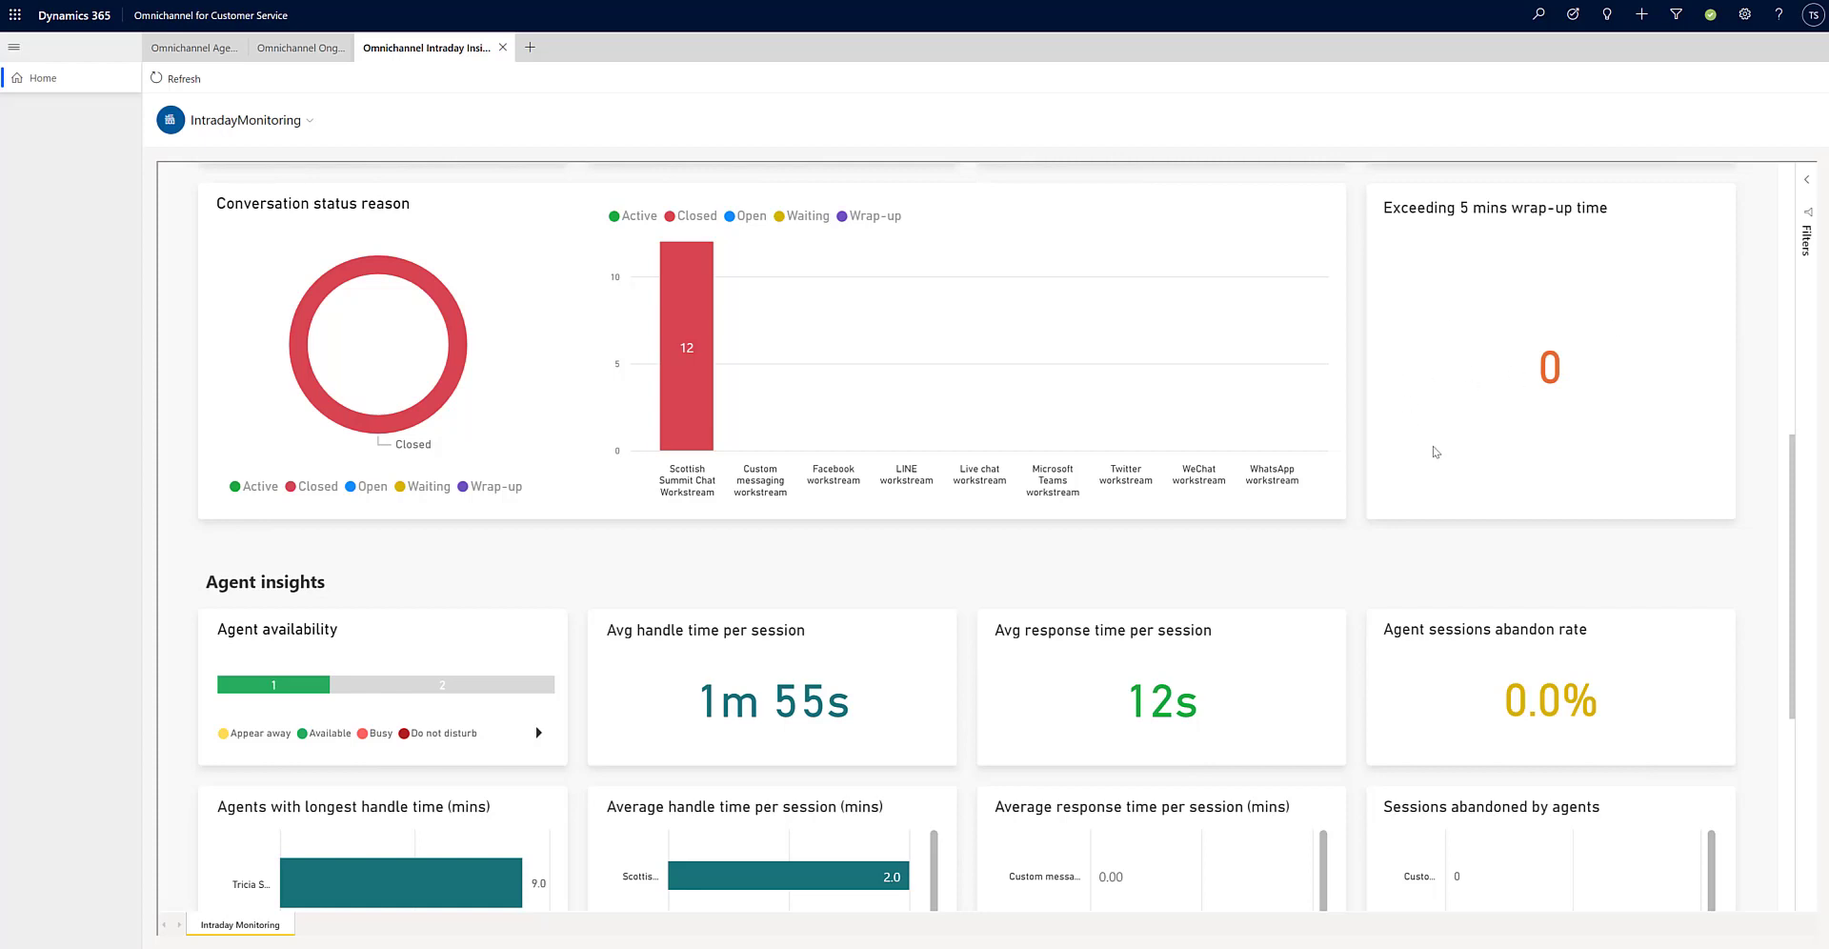
scroll(969, 650, "down", 2)
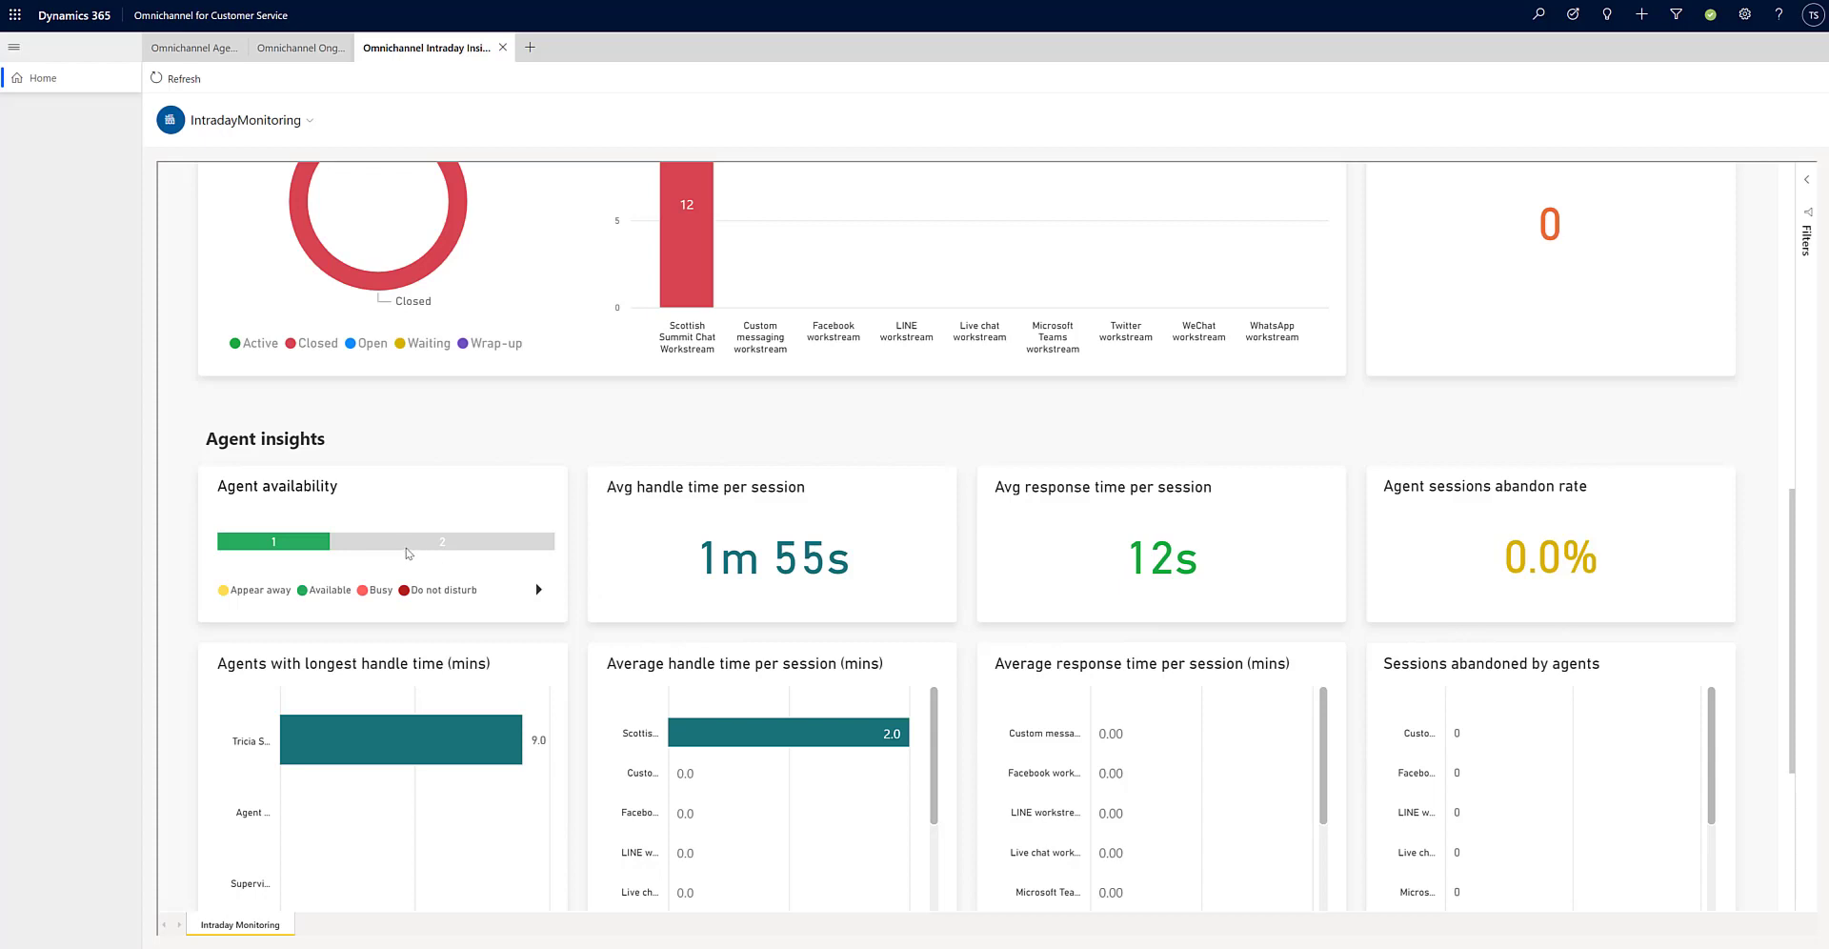
scroll(386, 556, "down", 2)
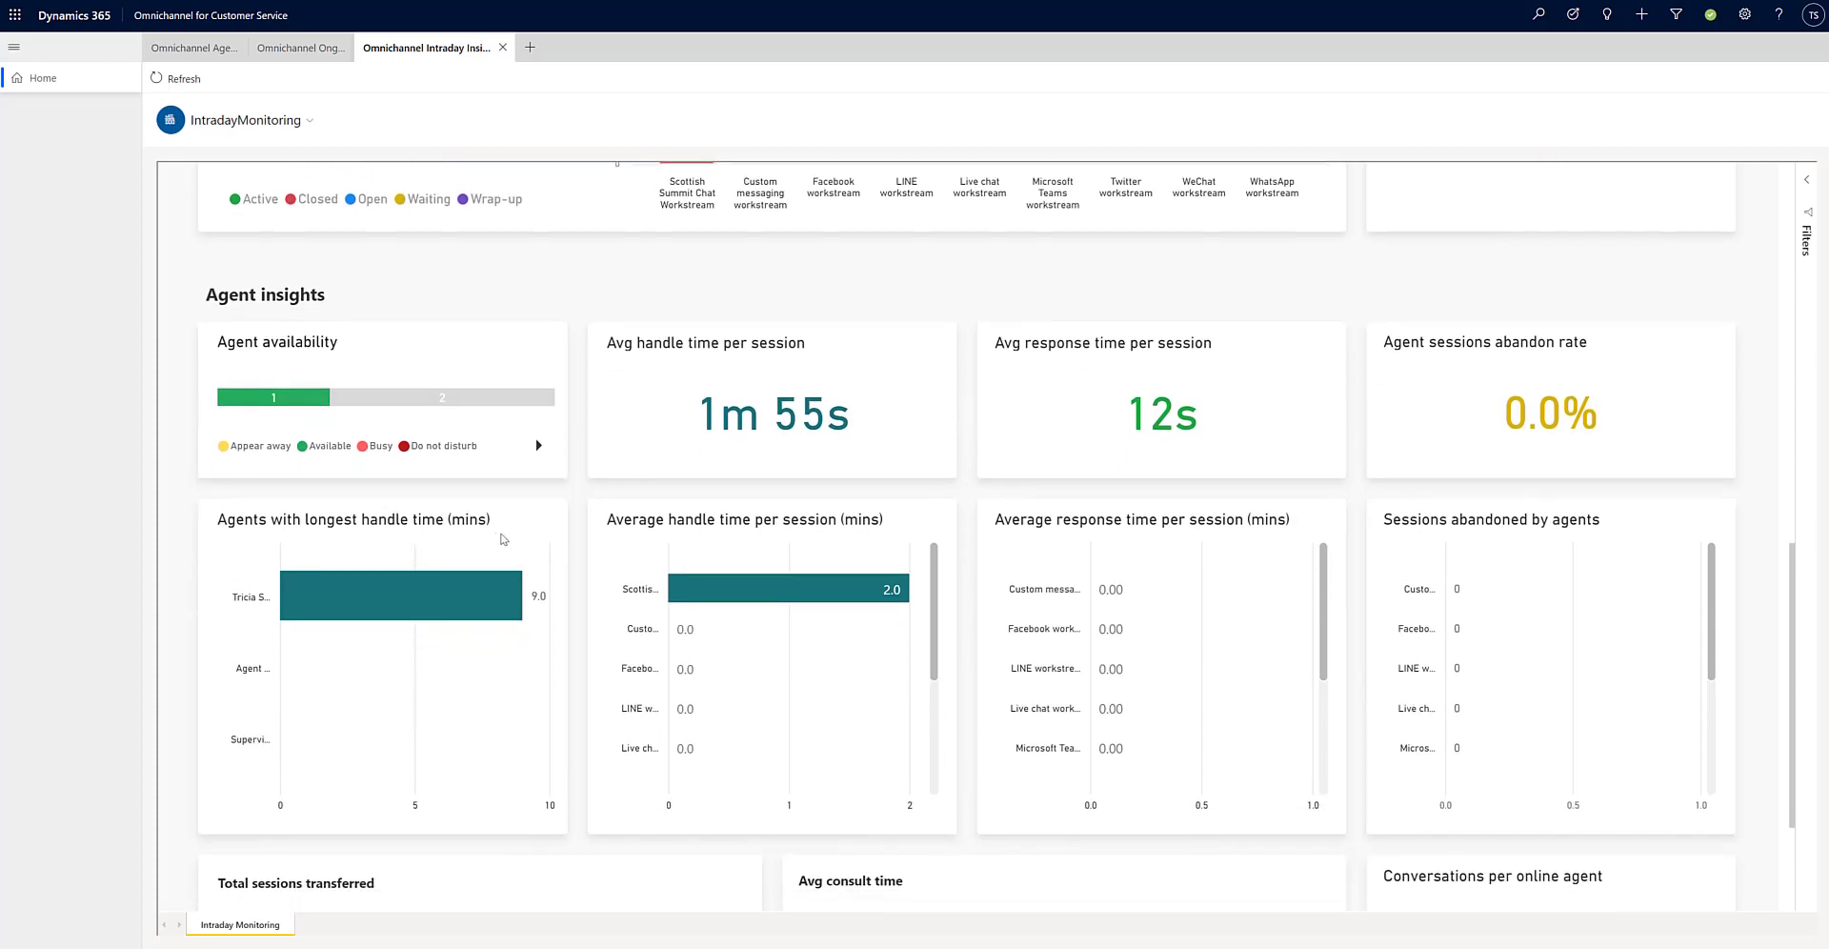
scroll(493, 540, "down", 3)
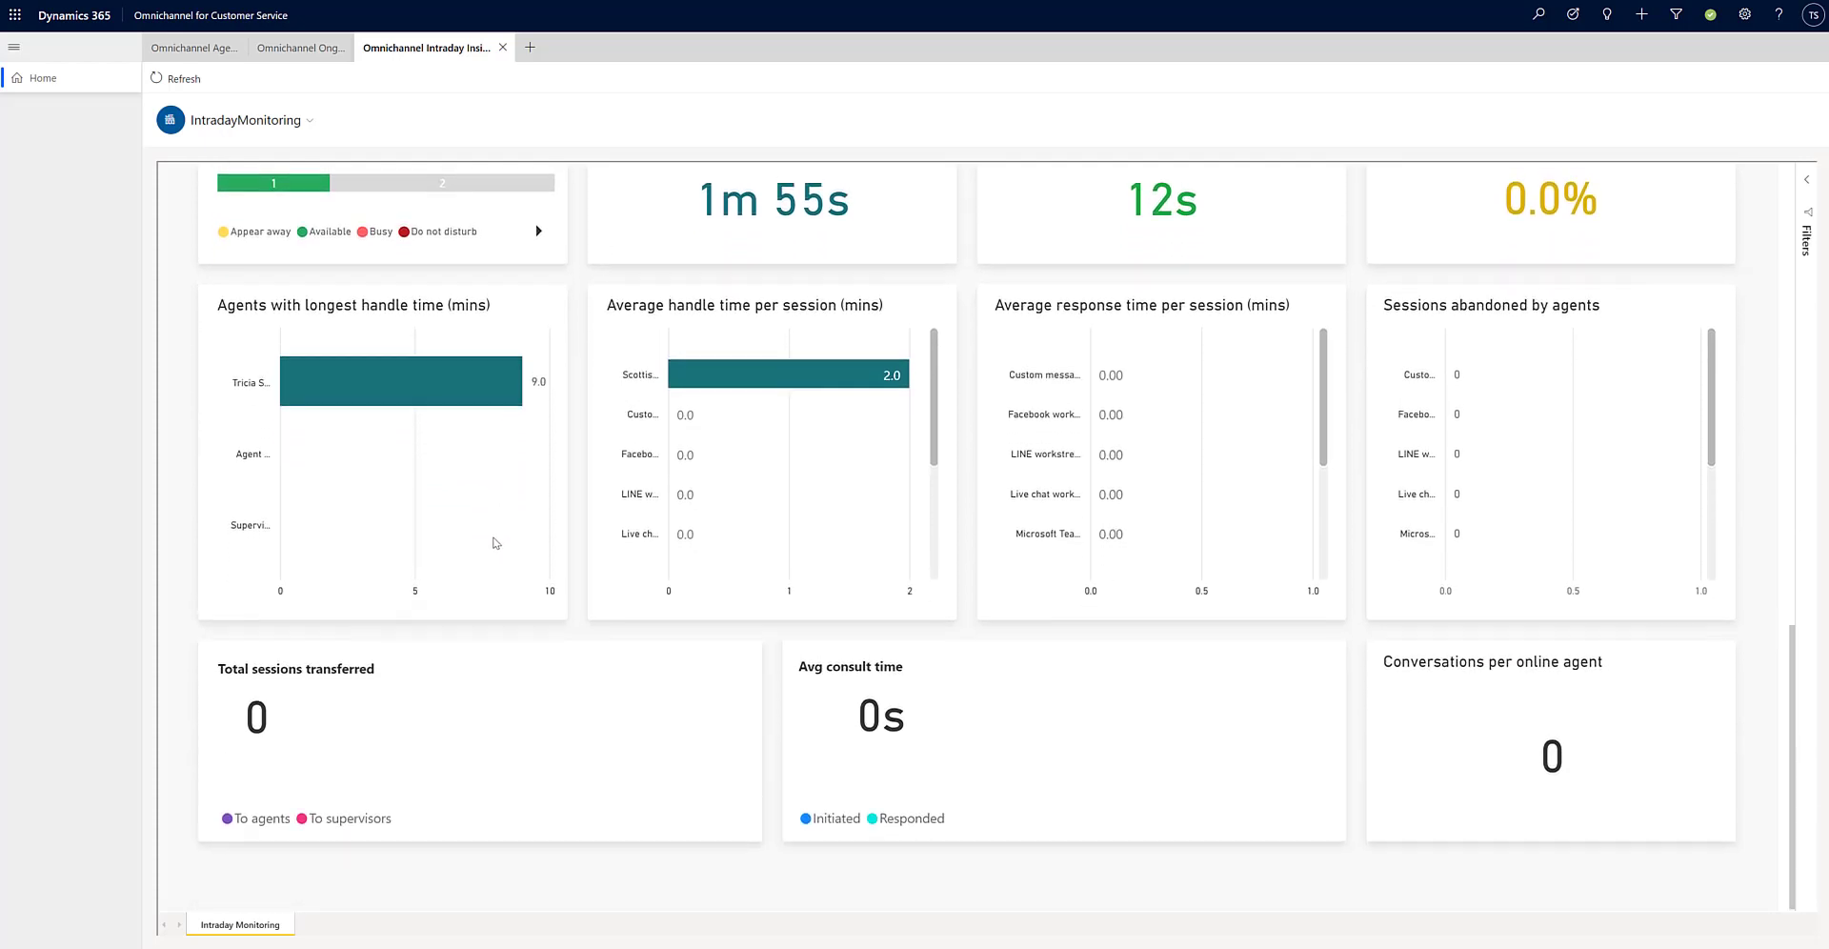
scroll(495, 543, "up", 10)
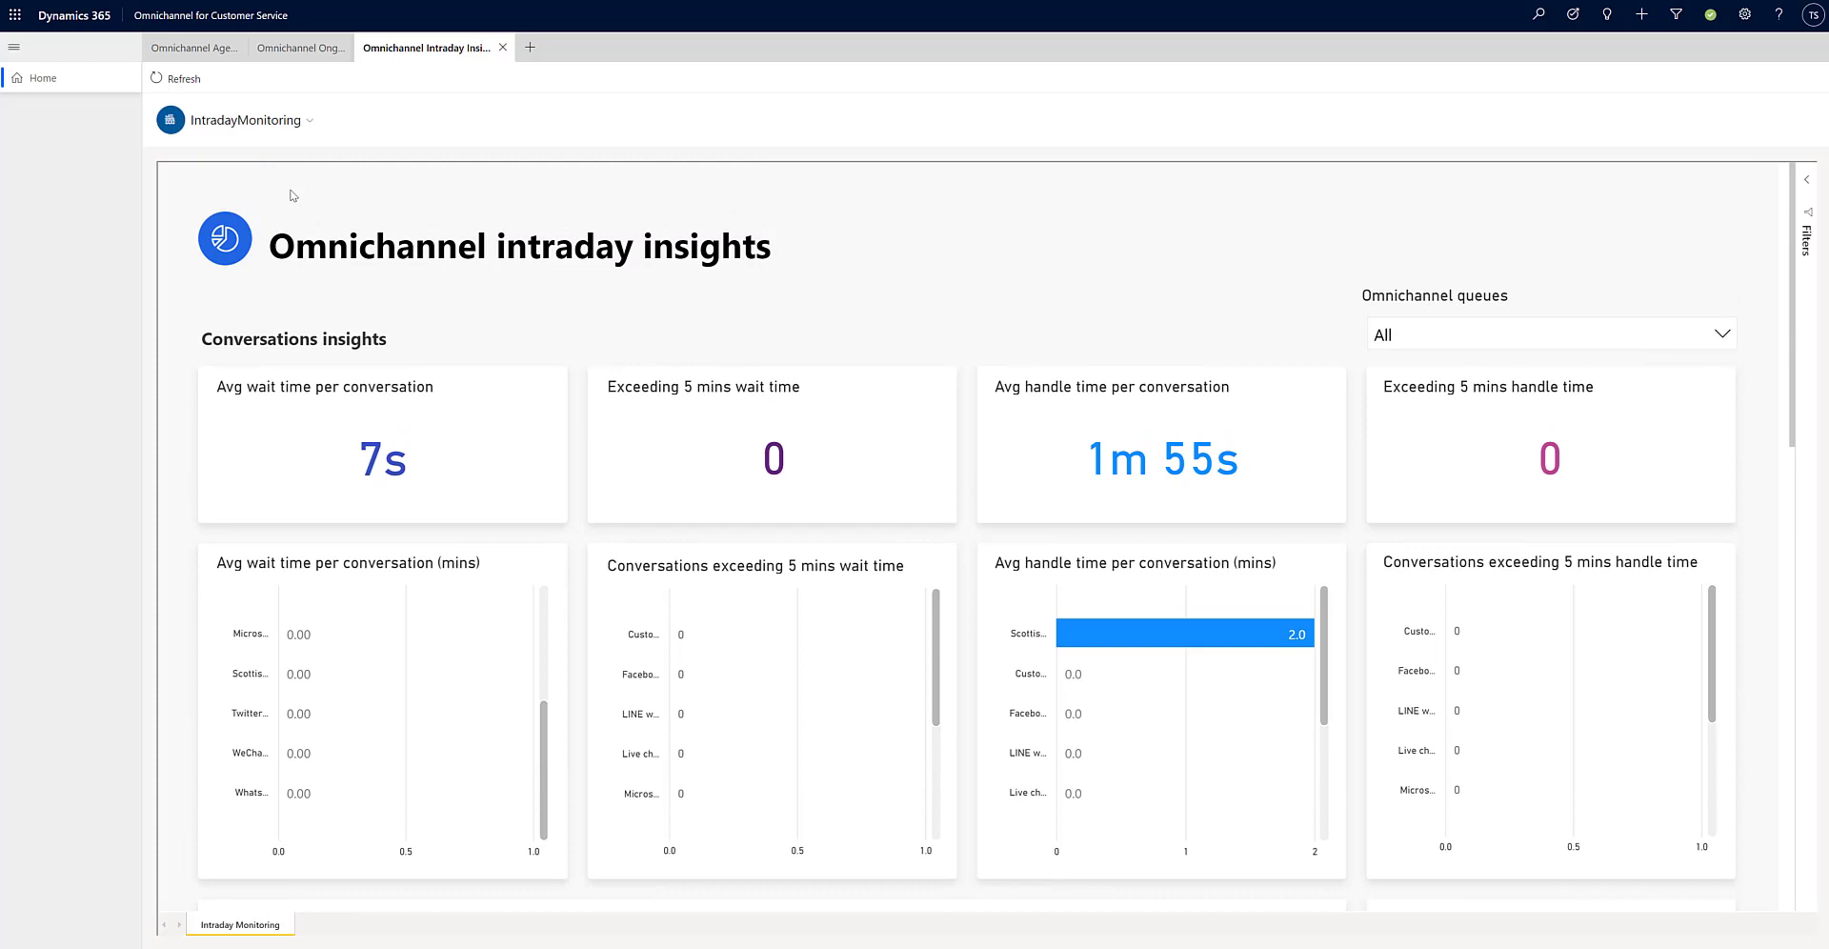
Switch to the Agents insights report, view the status setting for the available agent without changing it, and examine the agent table.
left_click(307, 122)
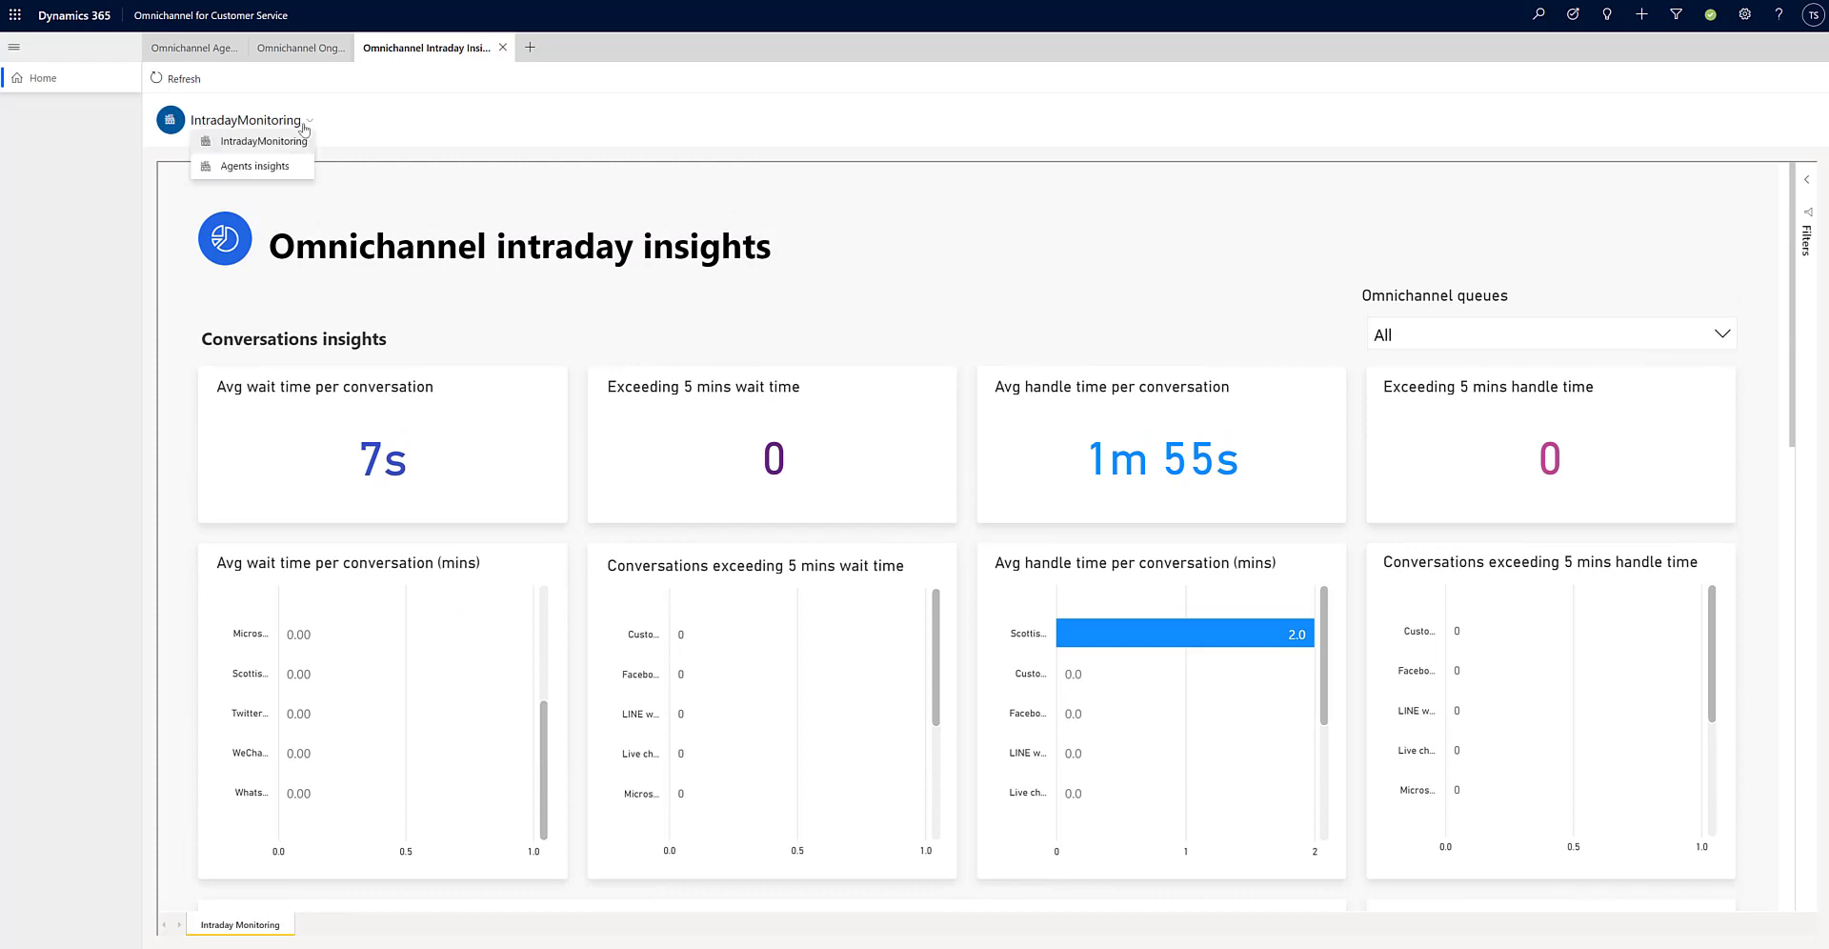
left_click(286, 167)
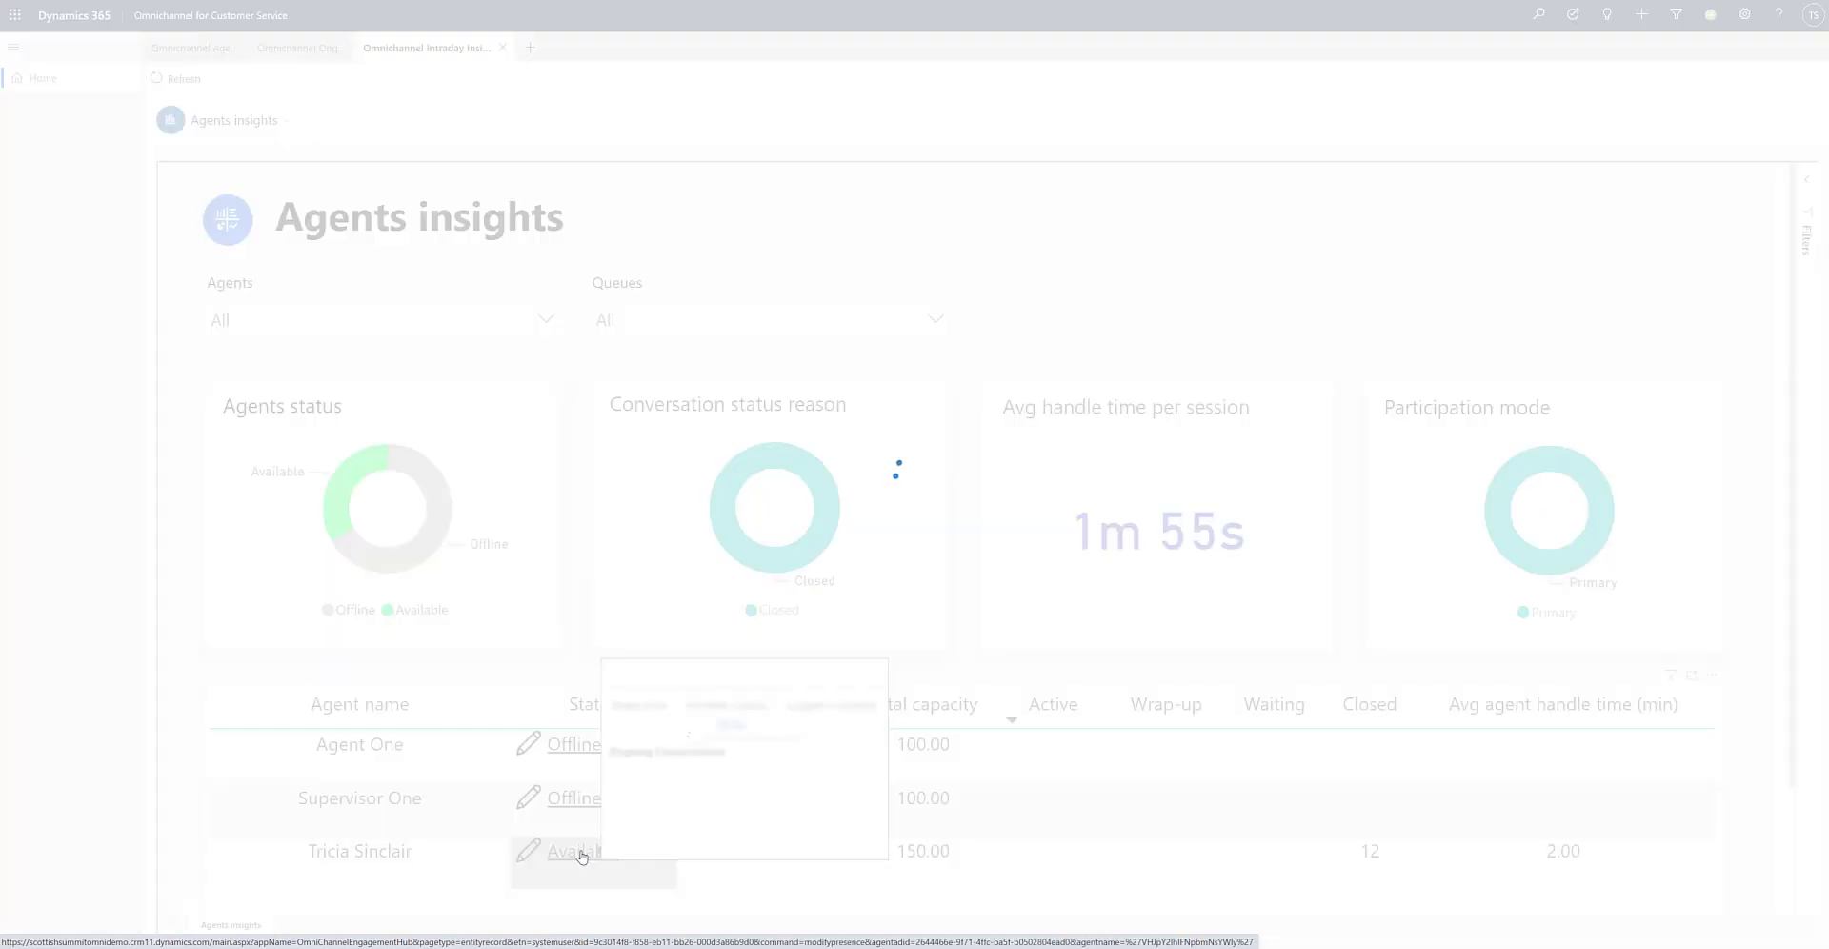
left_click(581, 851)
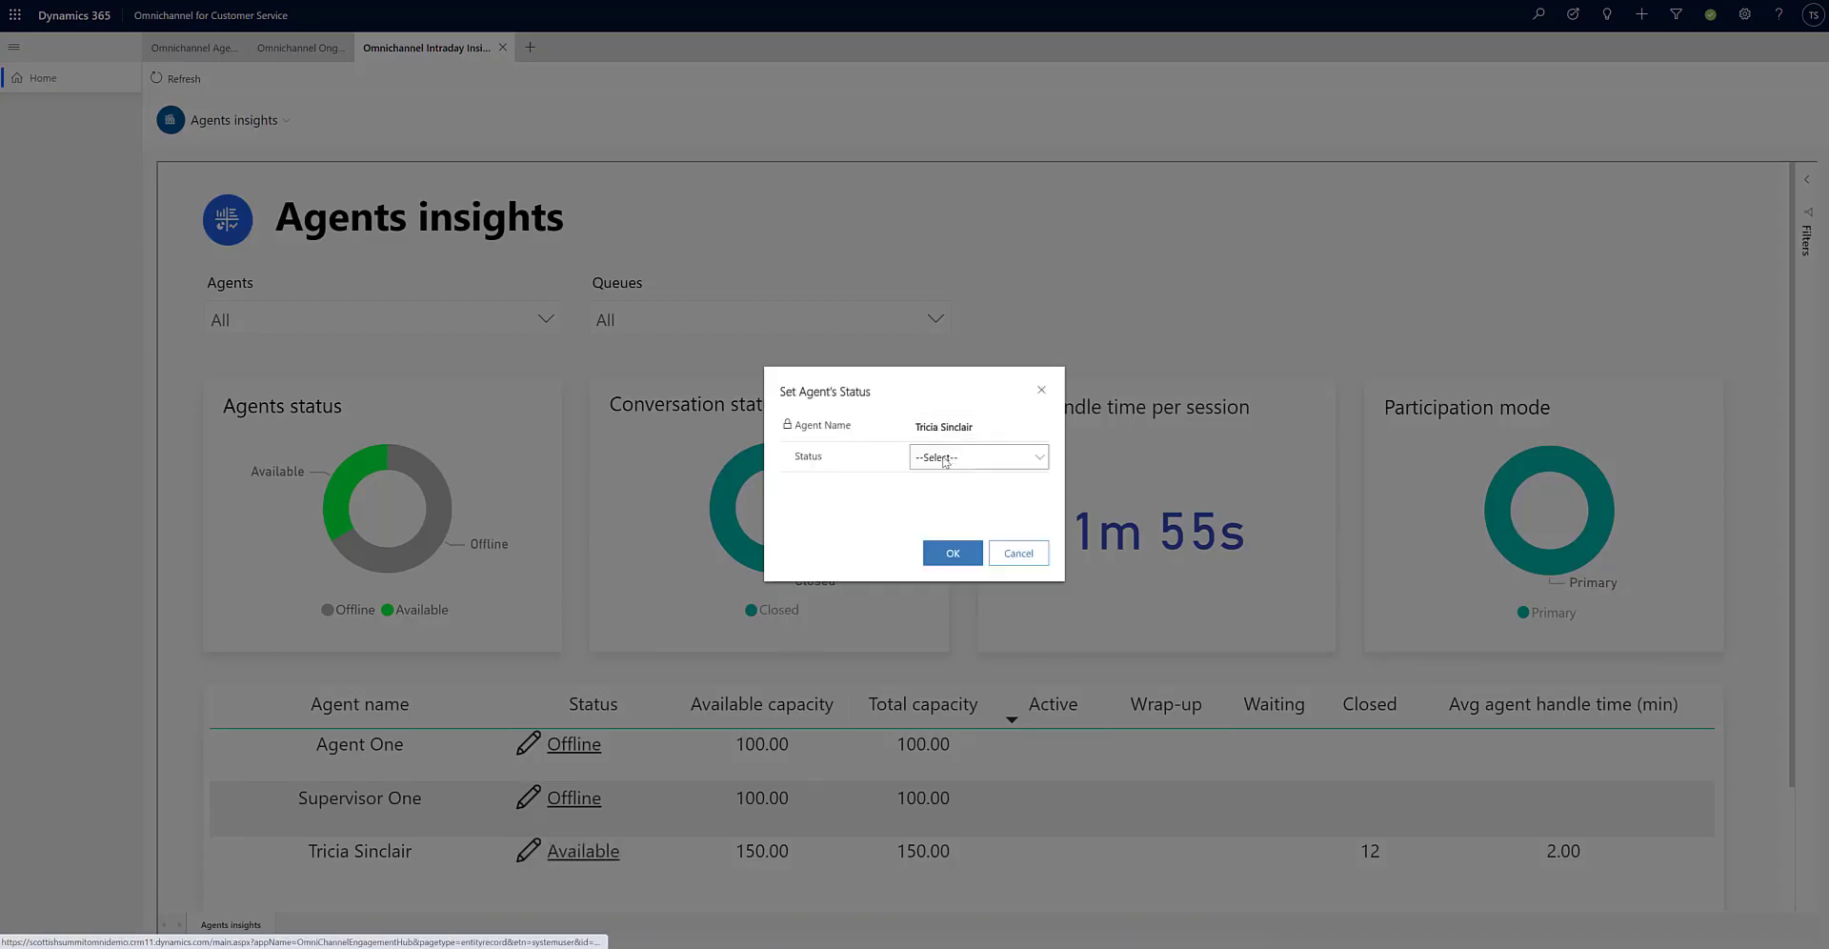
left_click(1017, 554)
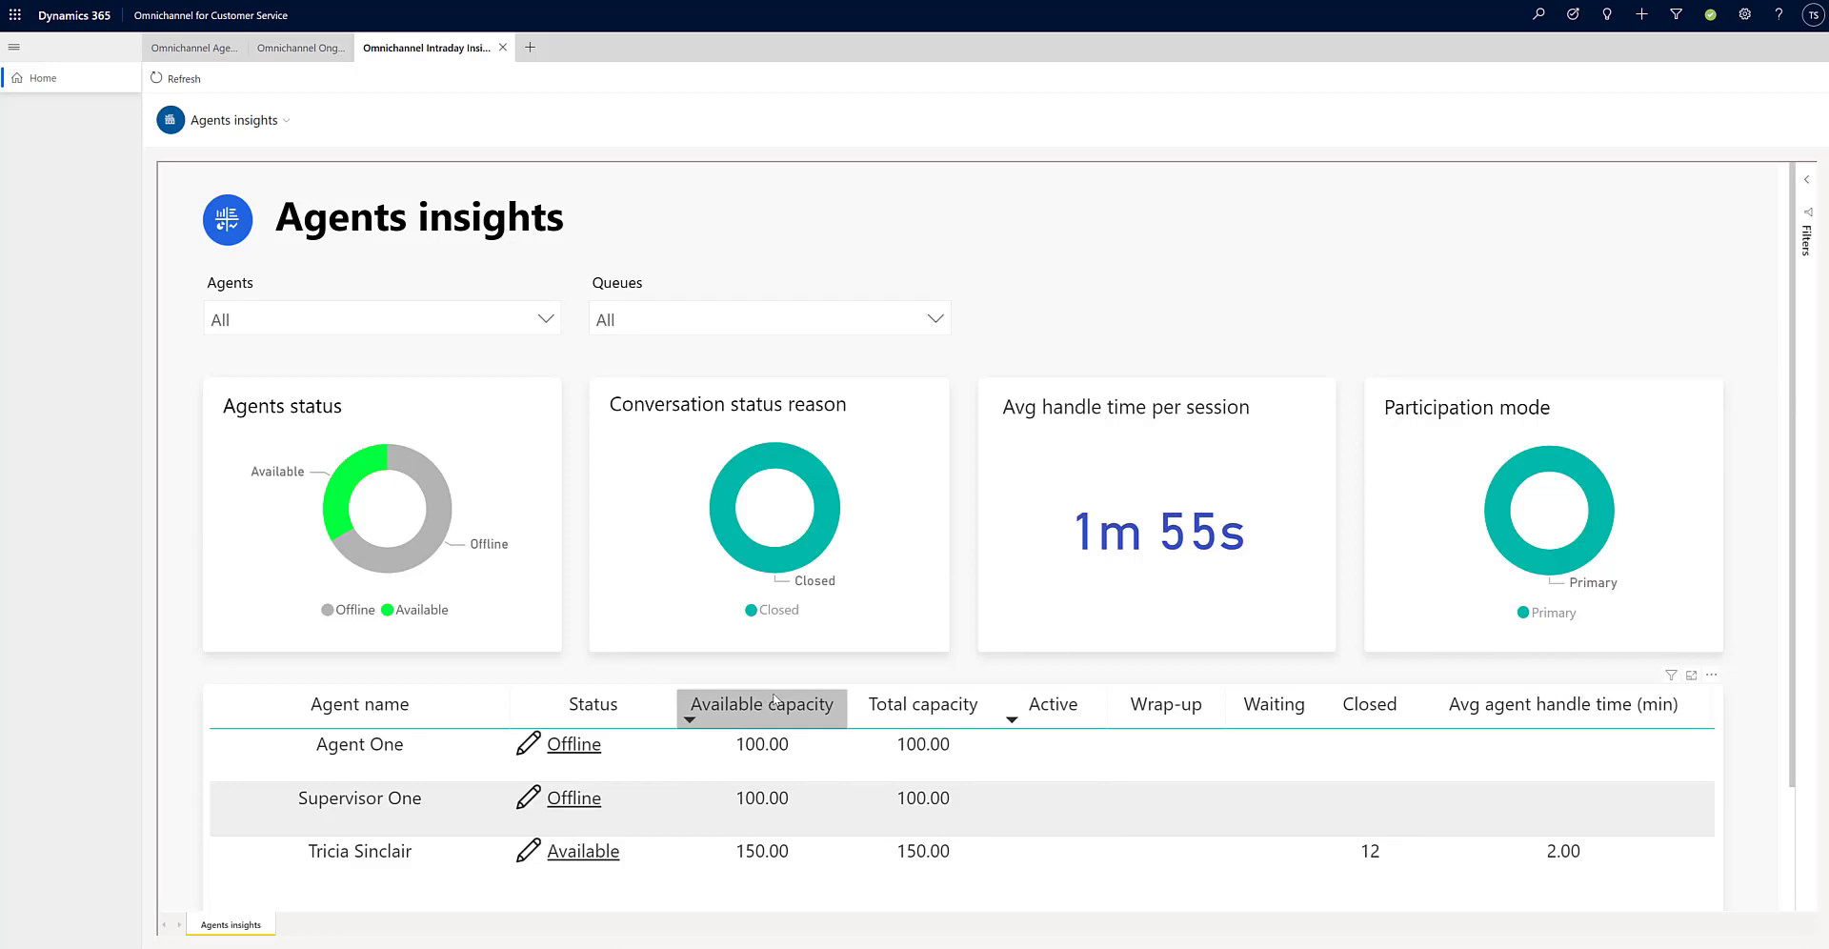
scroll(682, 737, "down", 1)
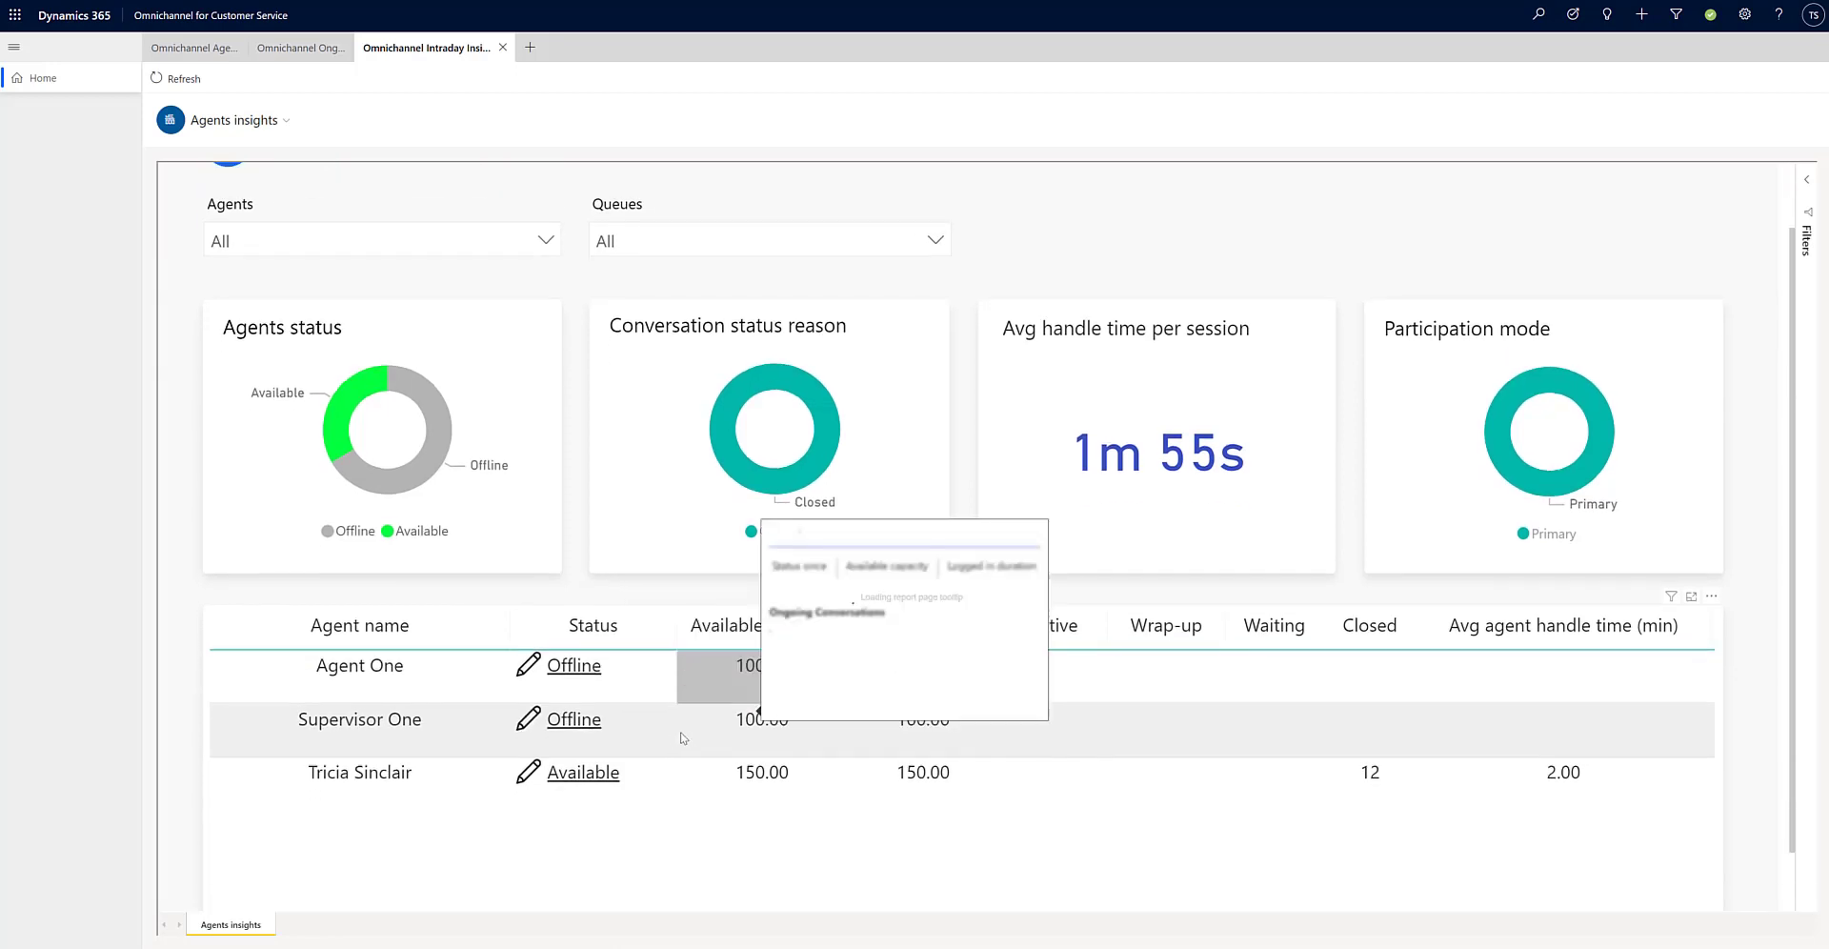
scroll(681, 737, "down", 1)
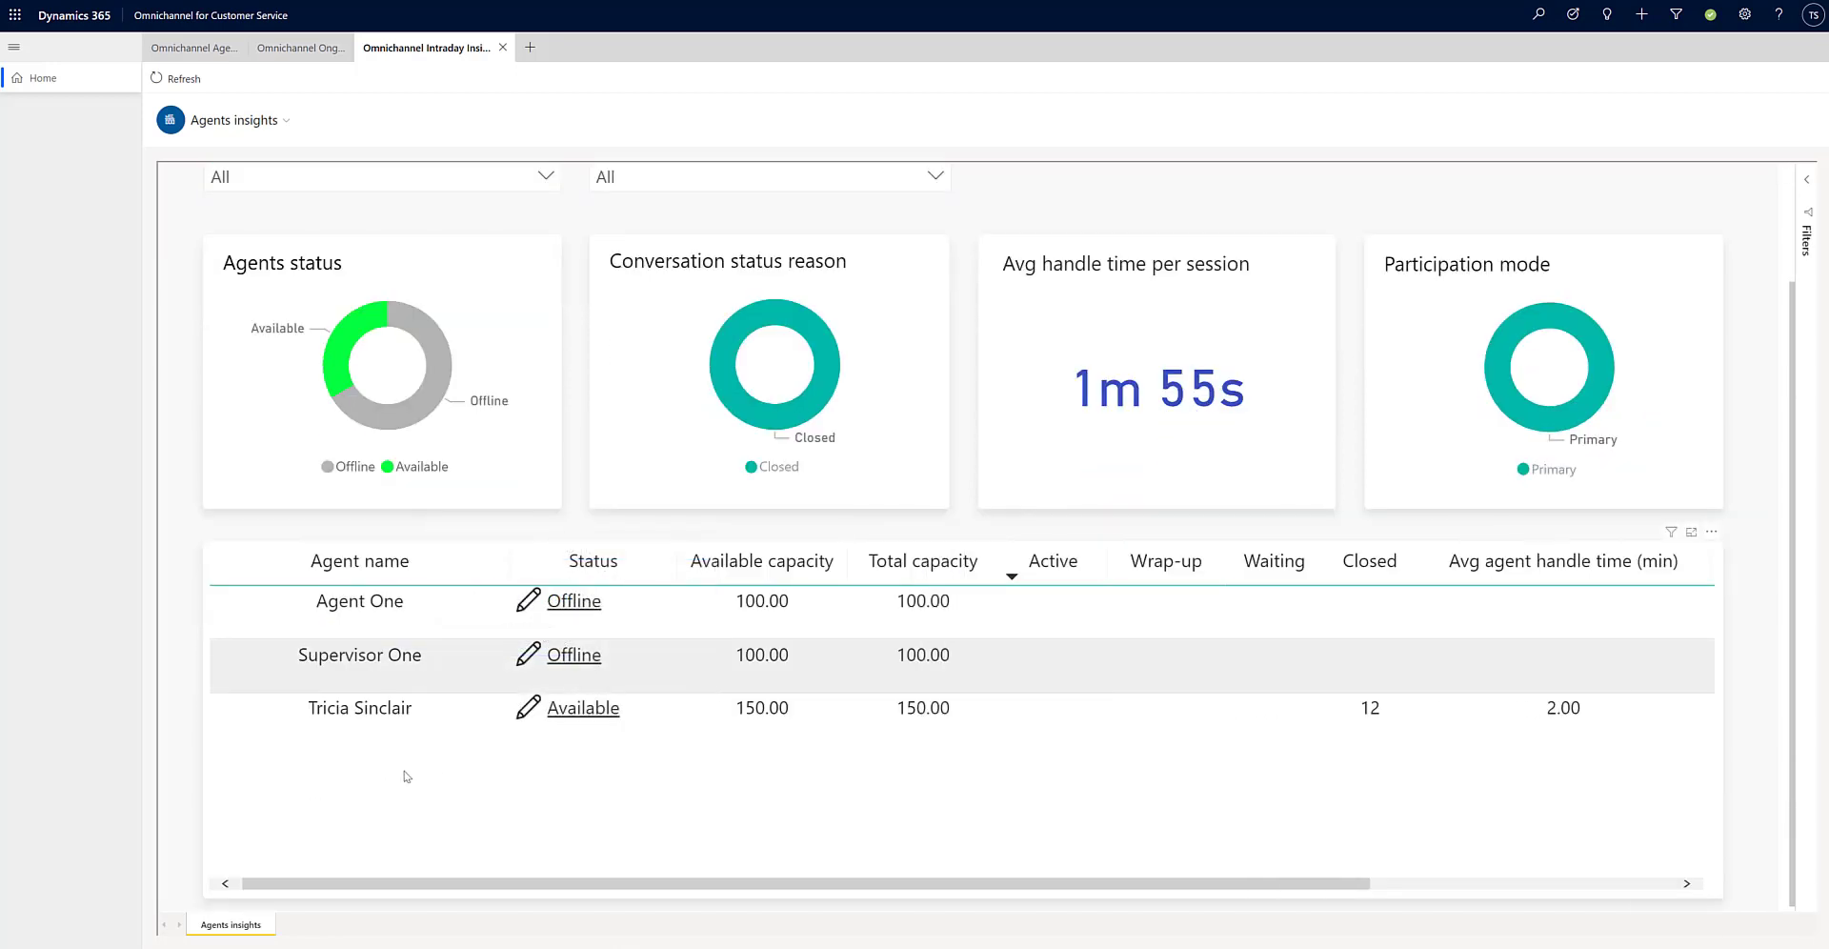
Drill through to Agent details for the available agent, examine the sessions, login durations, queues and status timeline, and return to the report.
mouse_move(568, 715)
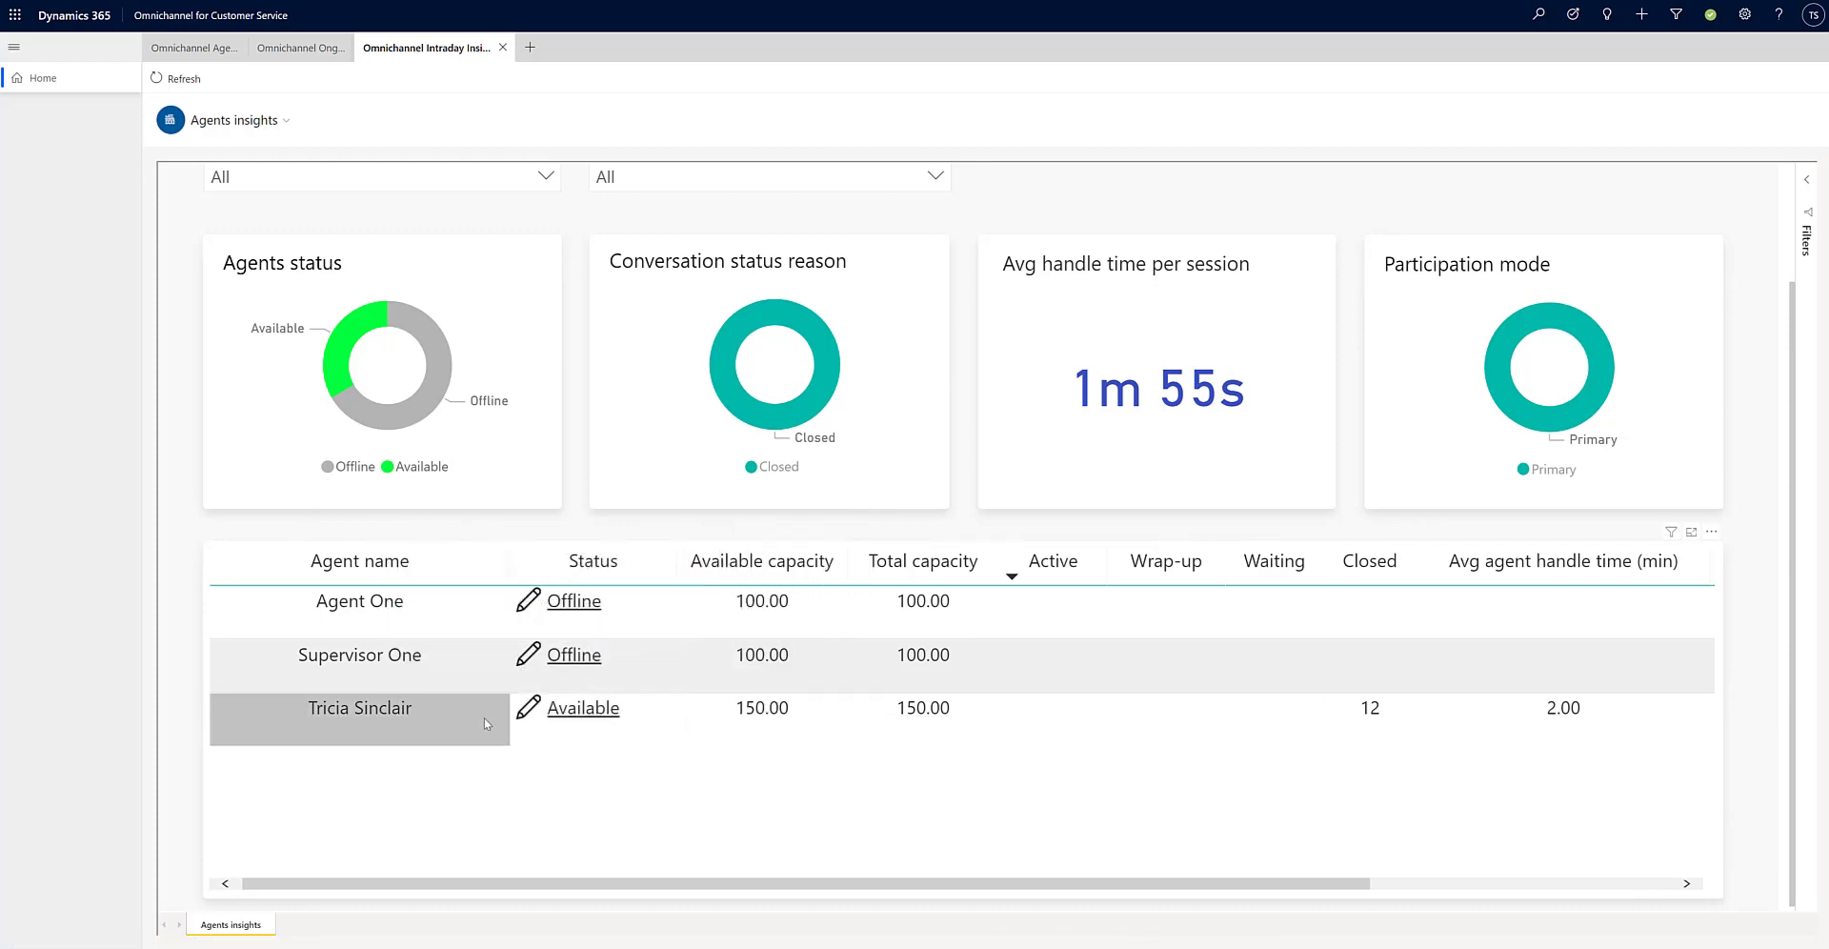
right_click(481, 745)
mouse_move(557, 787)
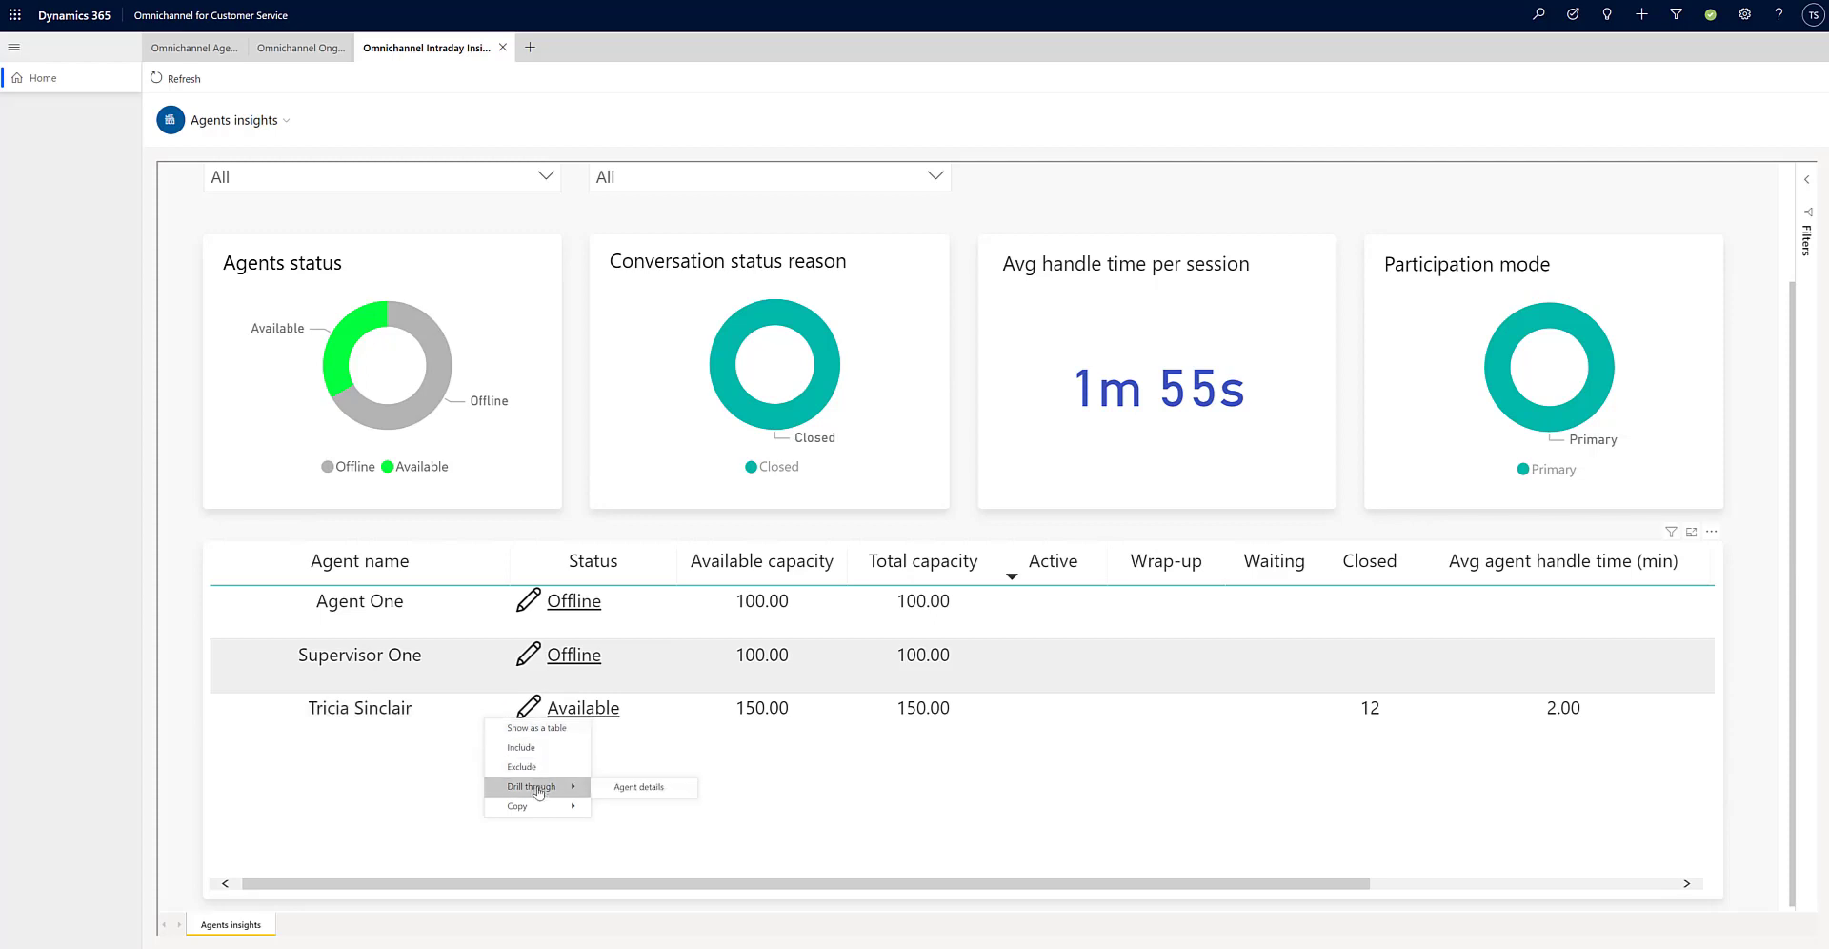
left_click(624, 789)
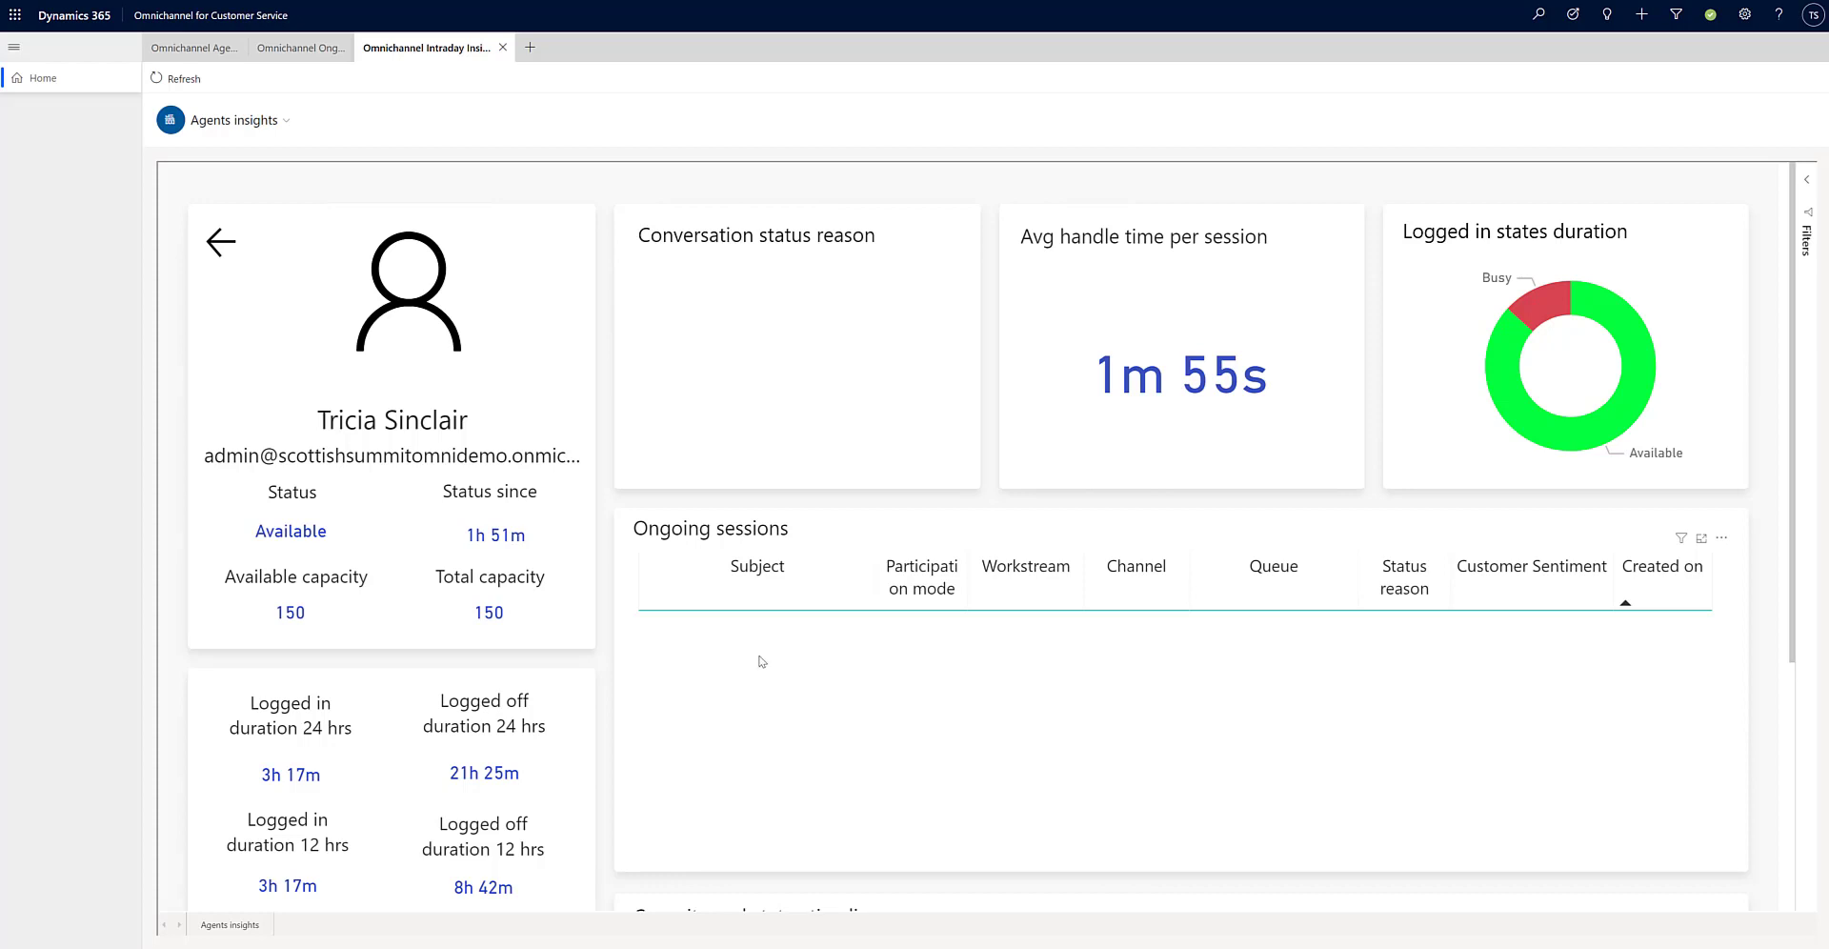
scroll(762, 662, "down", 5)
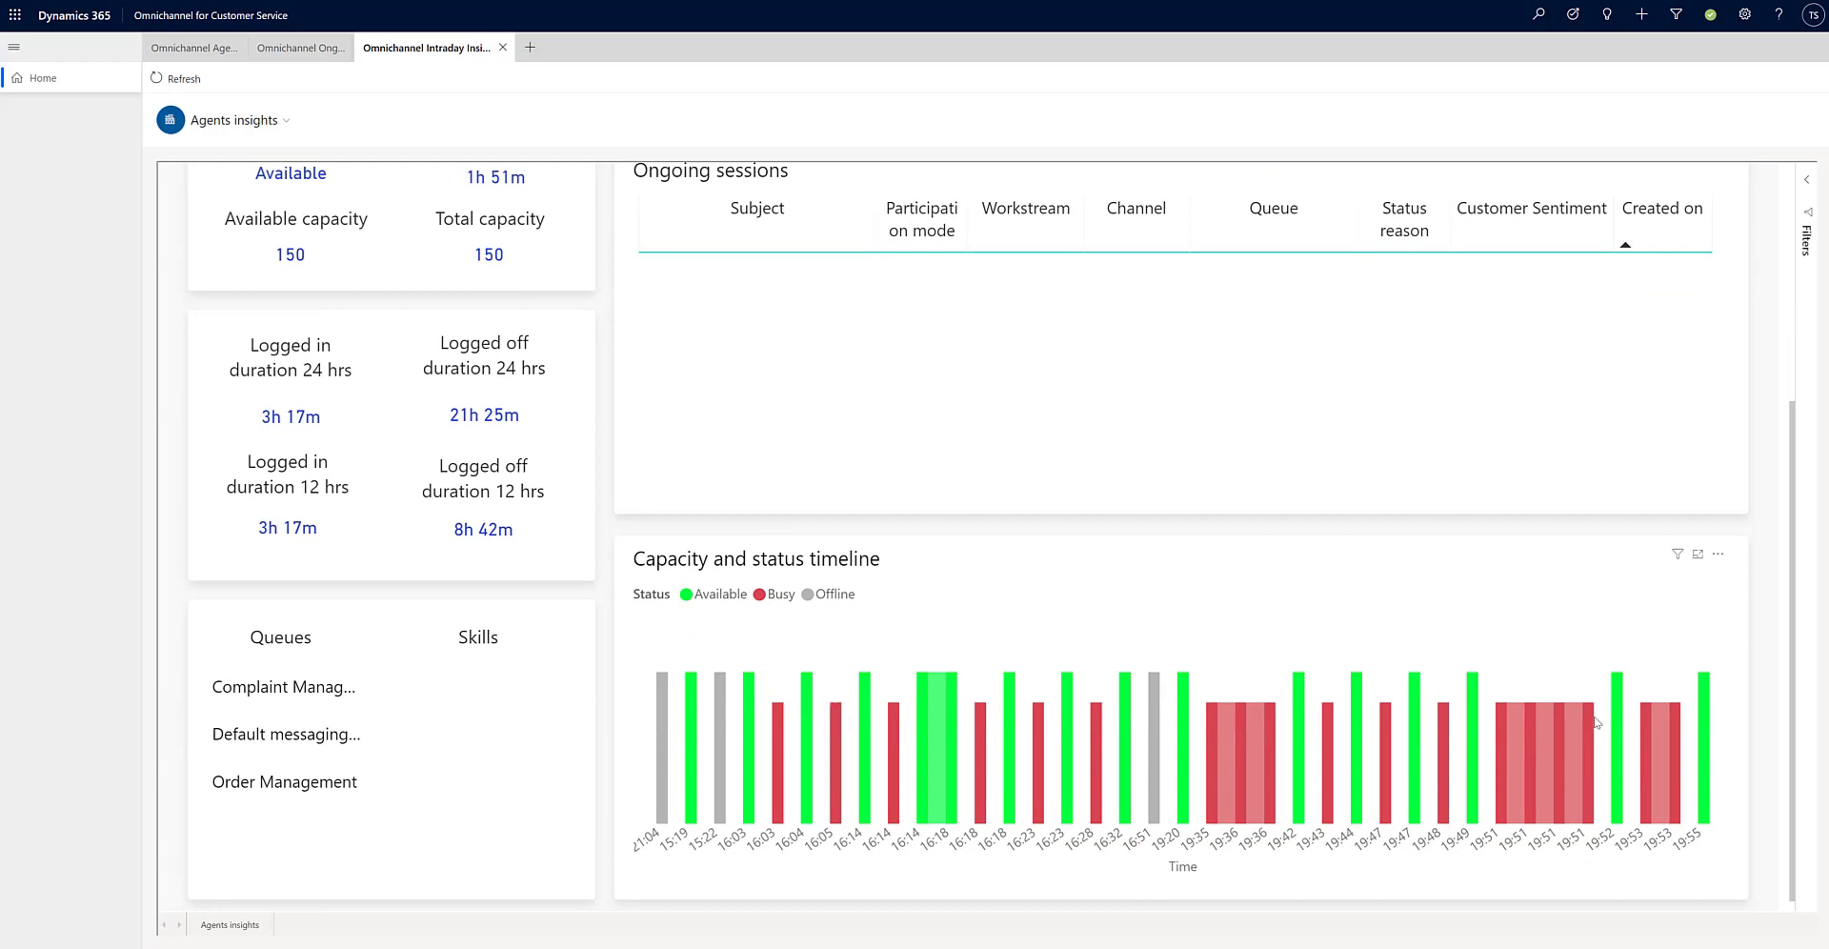
scroll(720, 620, "down", 1)
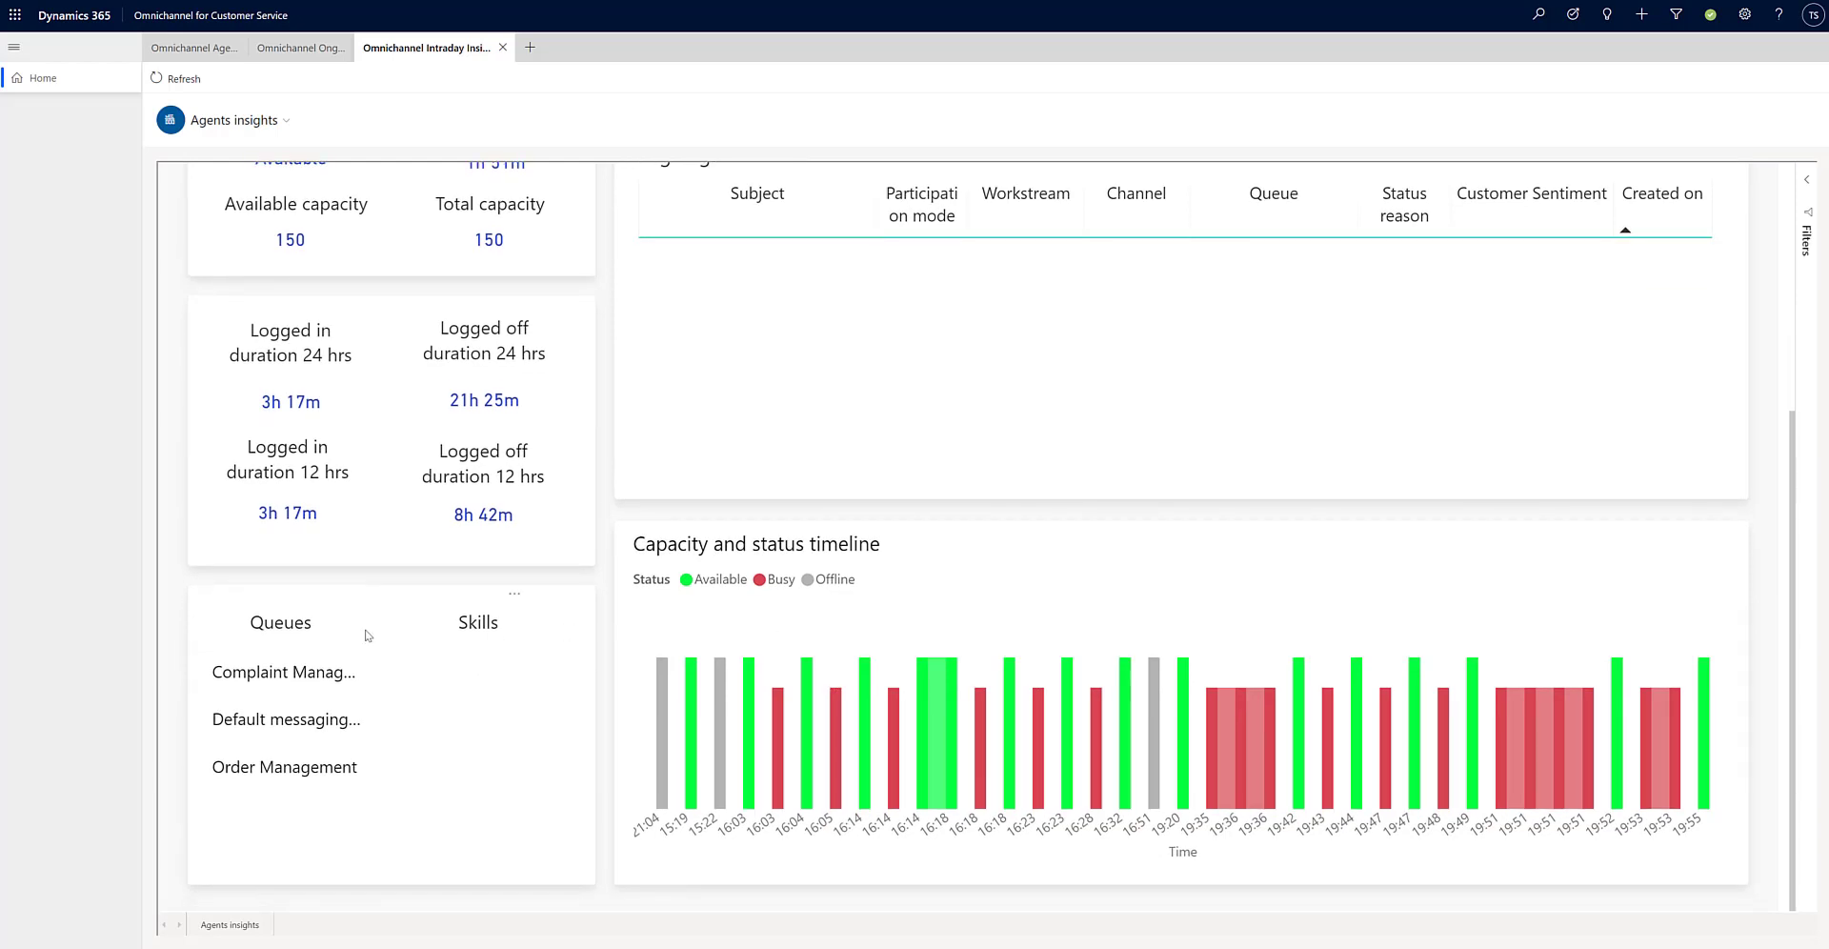
scroll(409, 634, "up", 4)
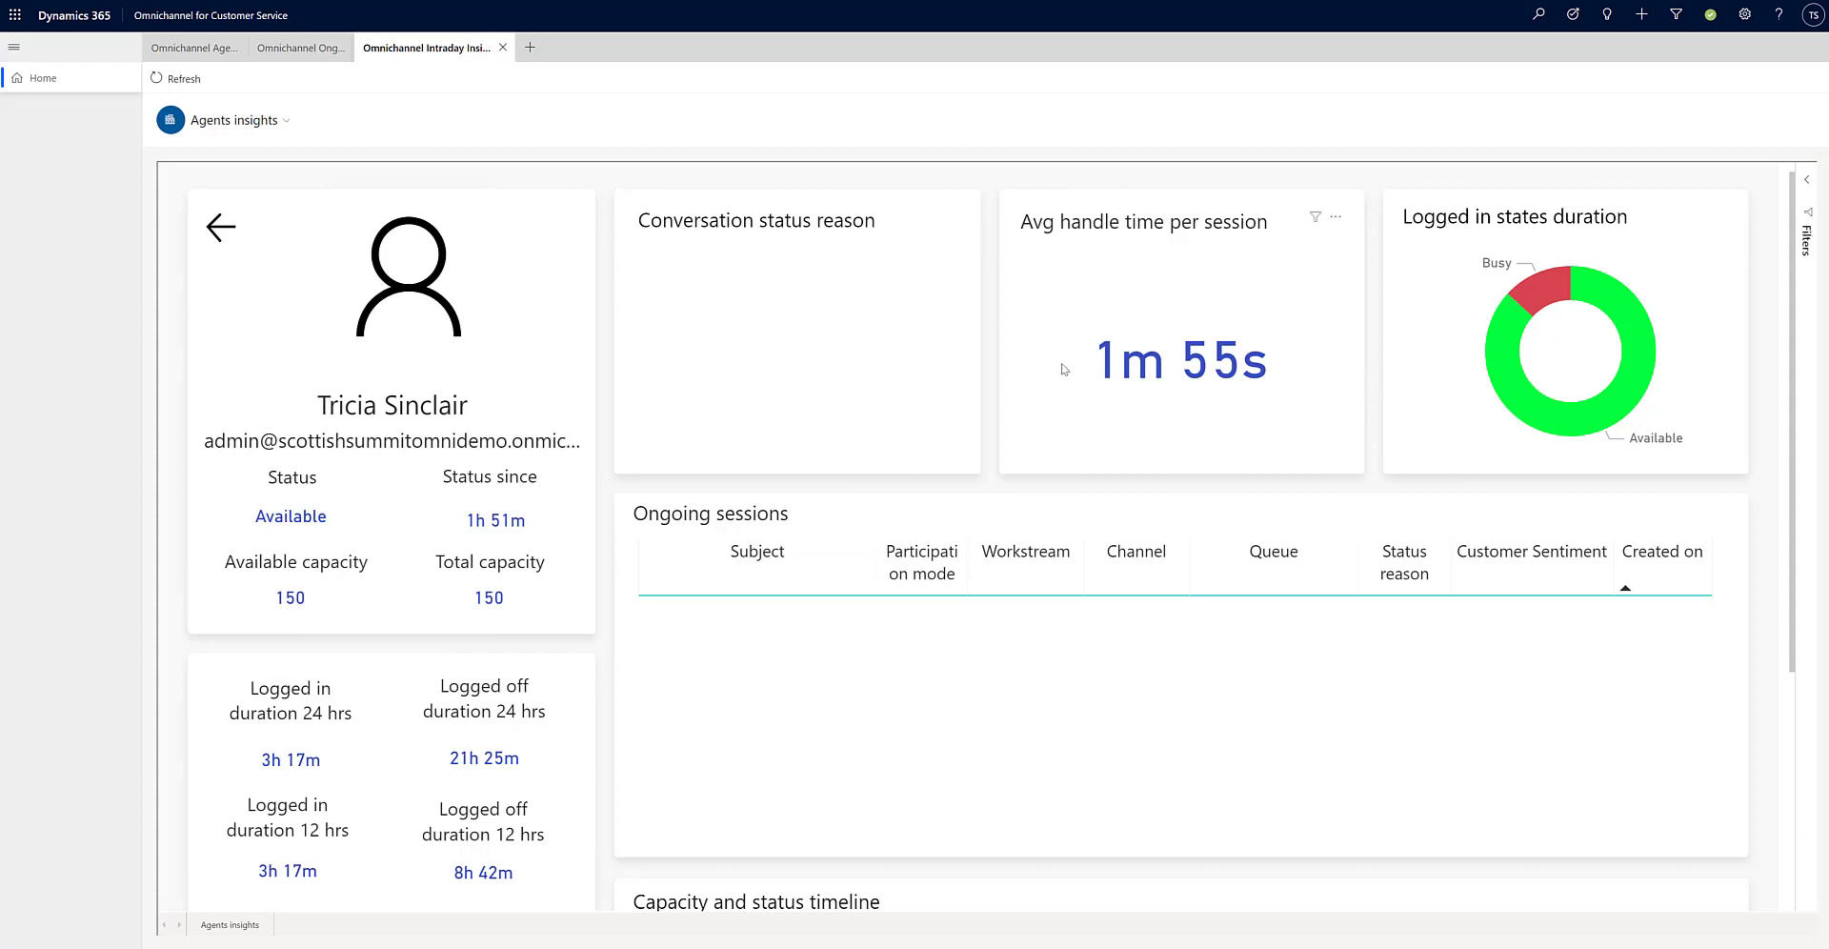
scroll(1048, 381, "up", 1)
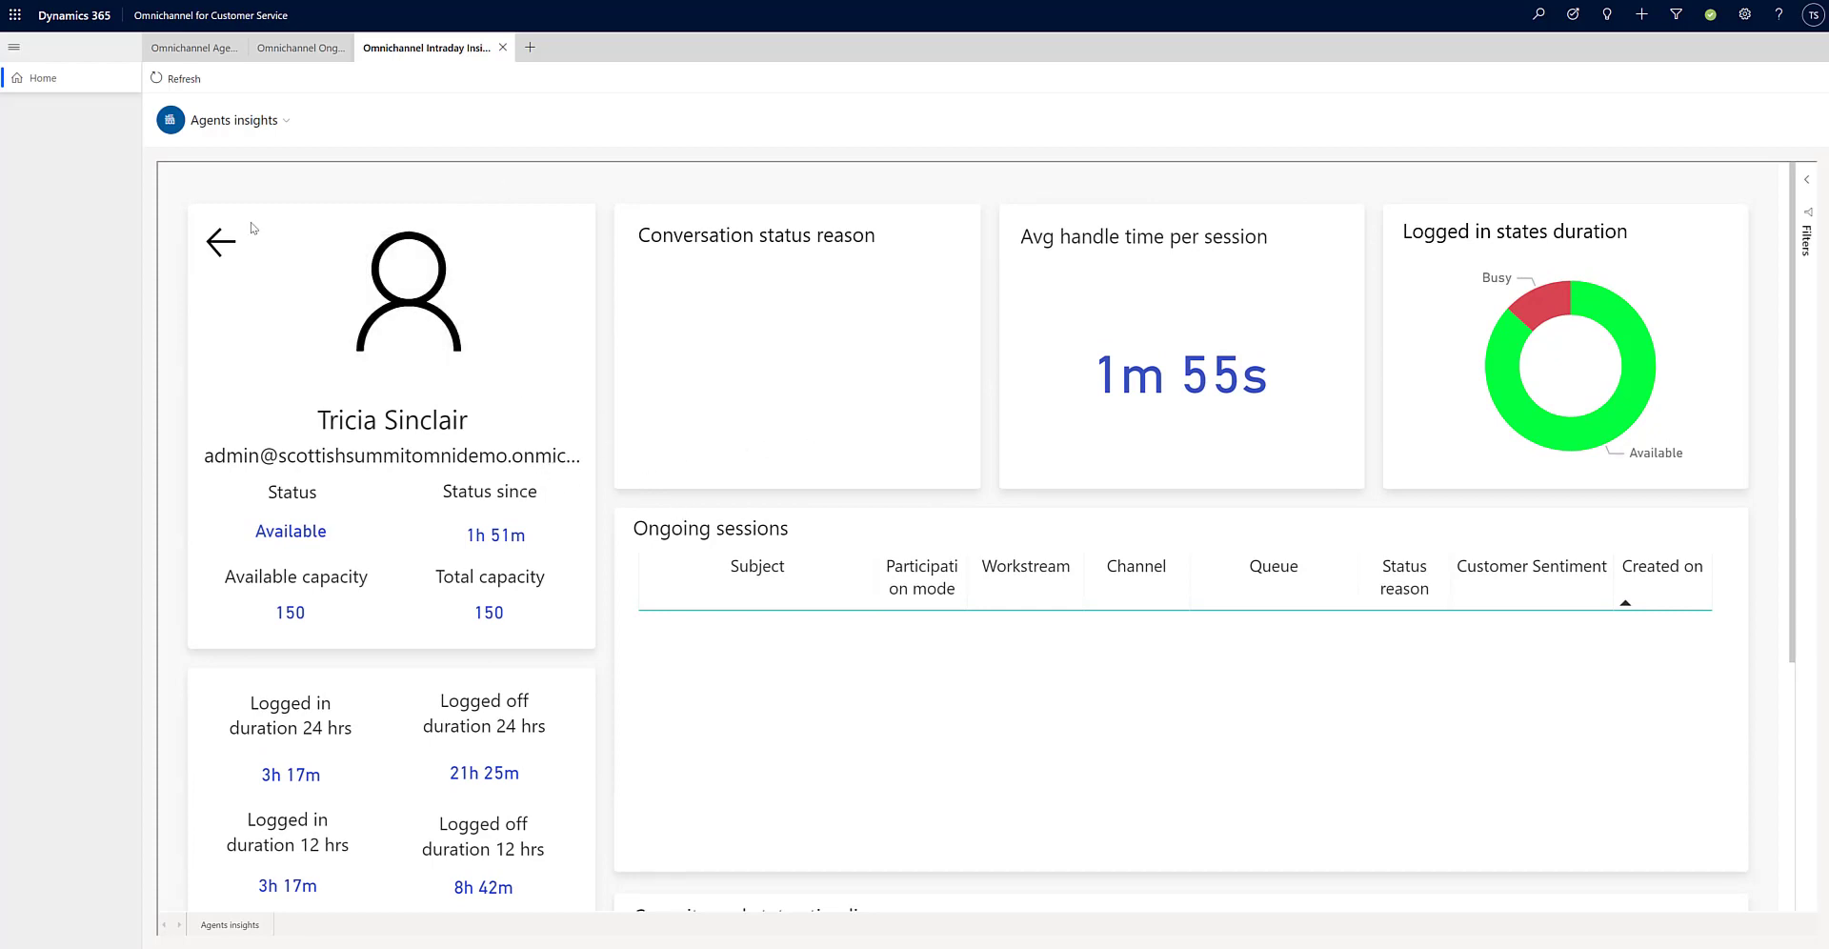
left_click(218, 240)
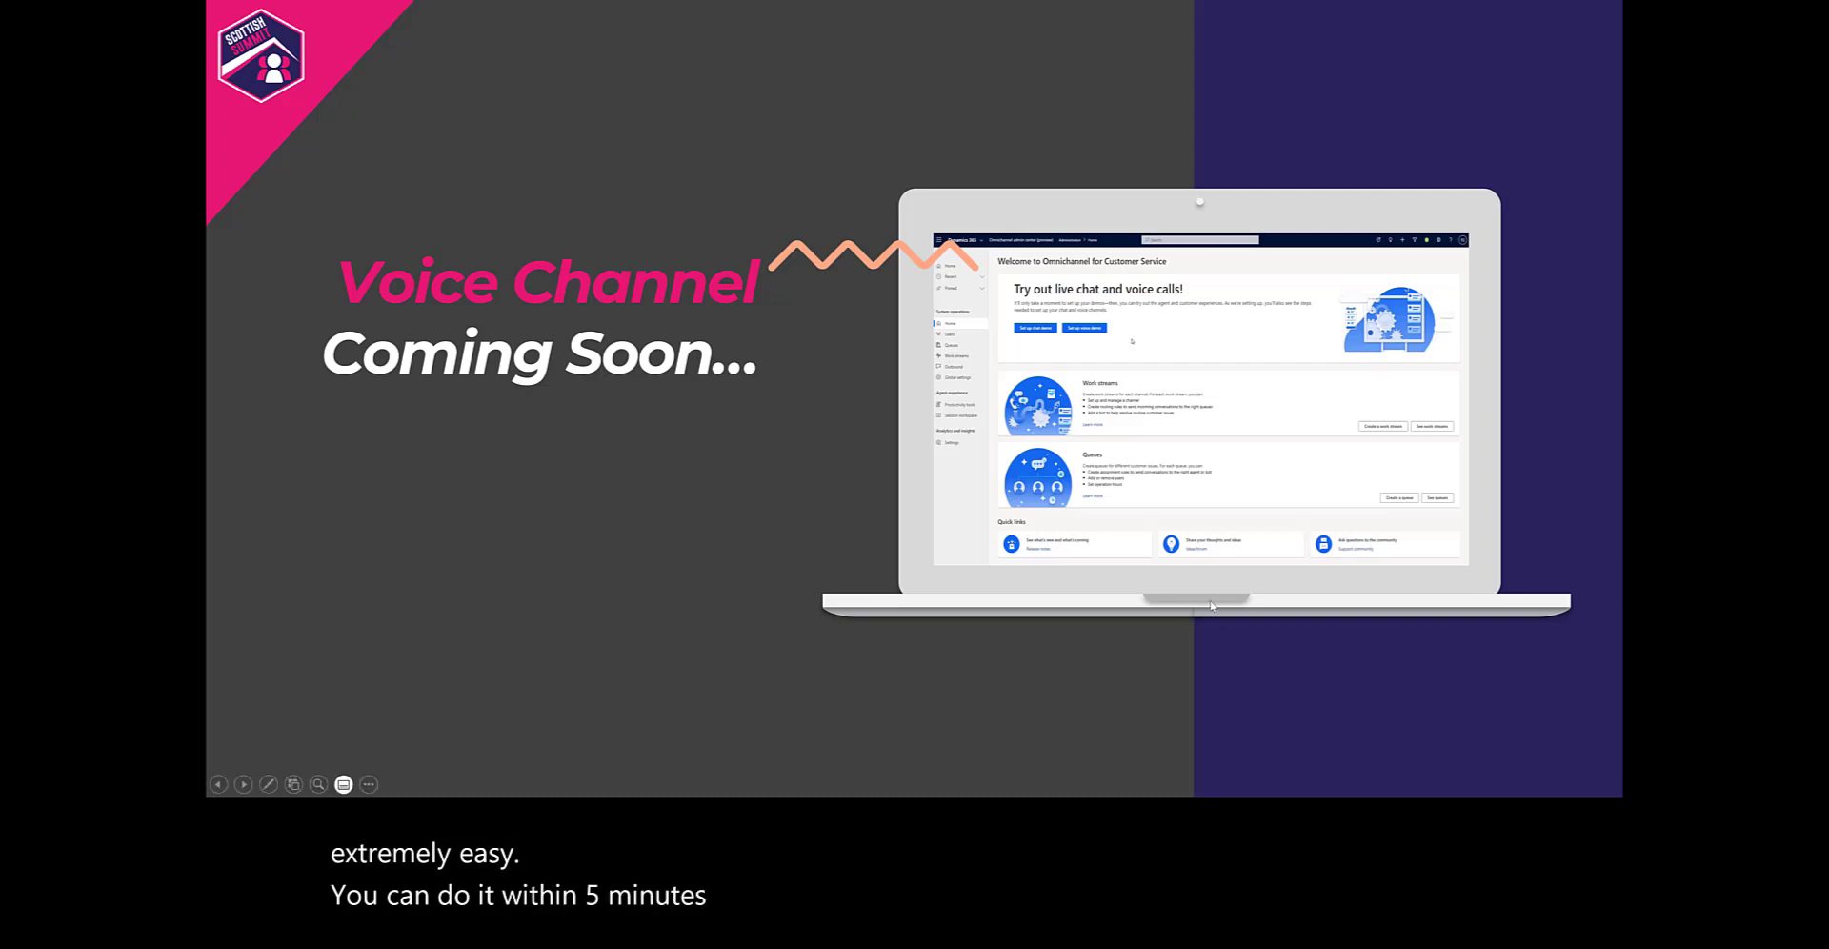
mouse_move(1048, 557)
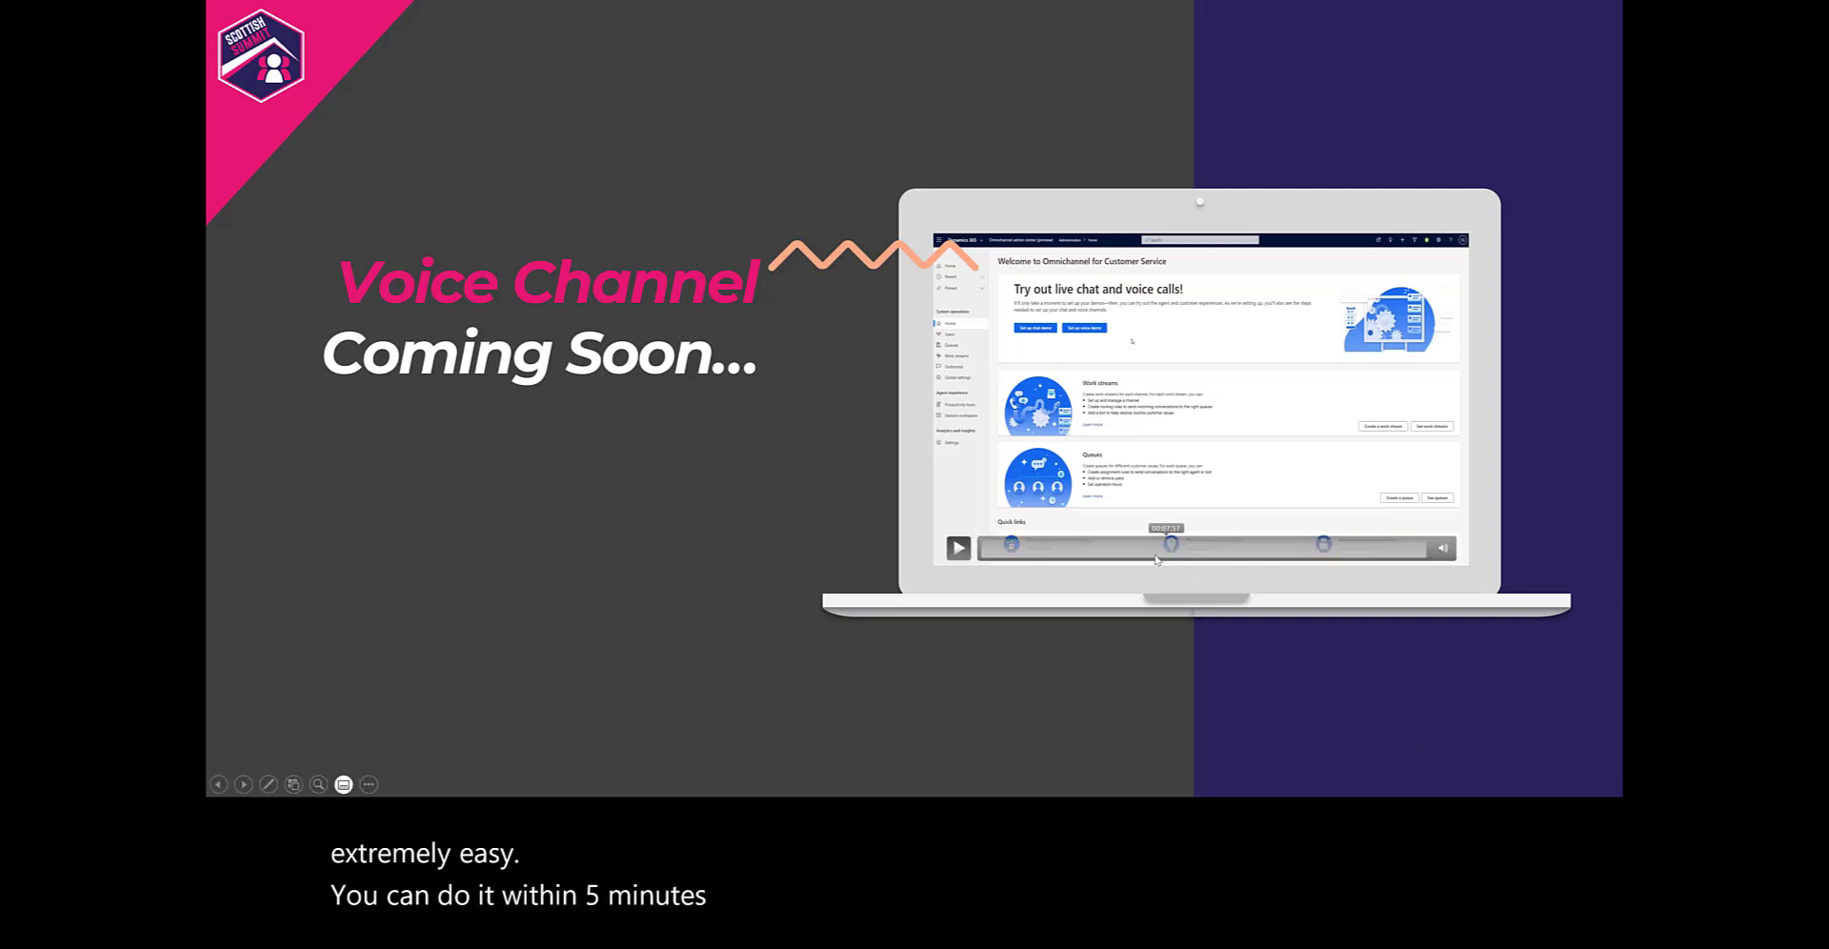
left_click(962, 553)
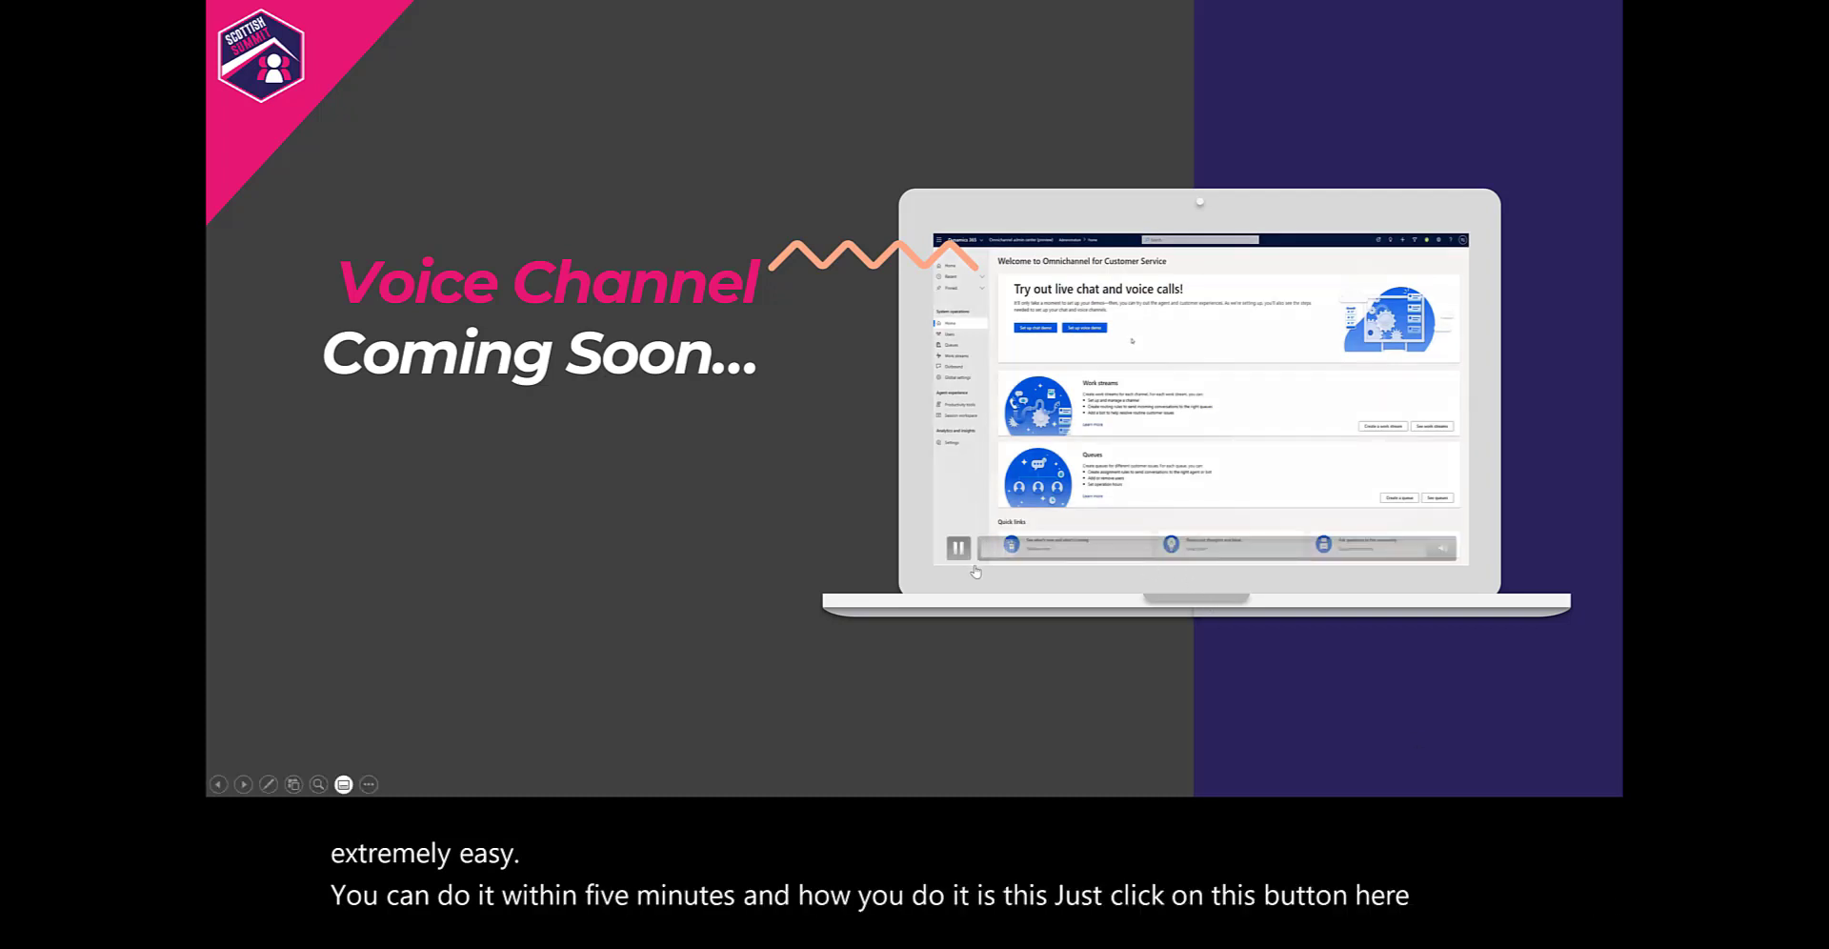